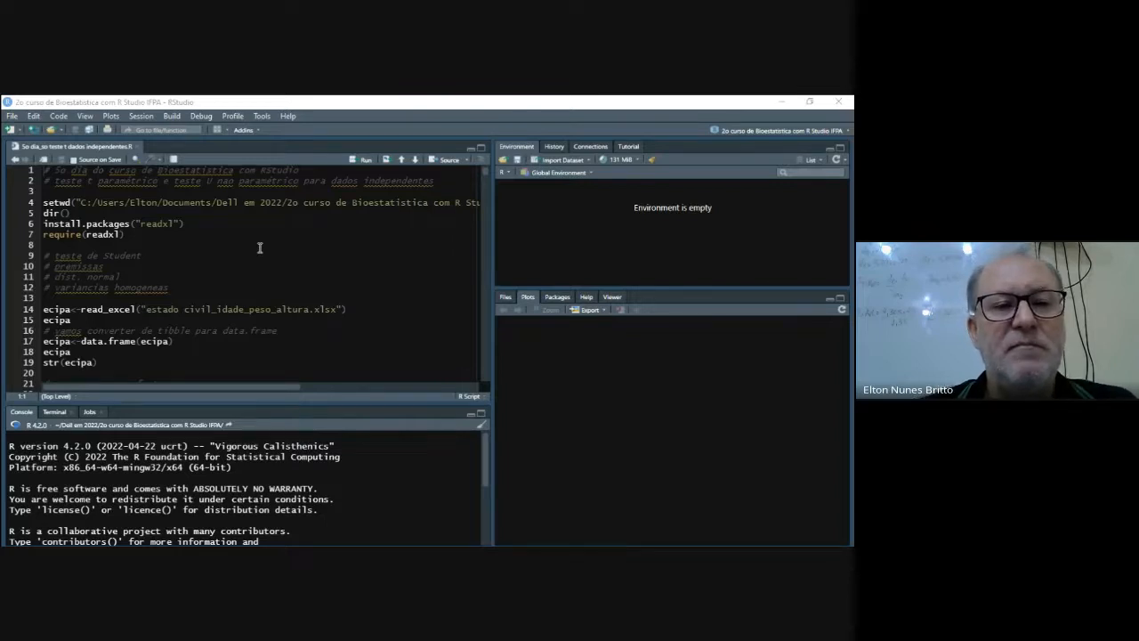
left_click_drag(263, 390, 267, 390)
left_click(285, 214)
left_click_drag(285, 389, 198, 399)
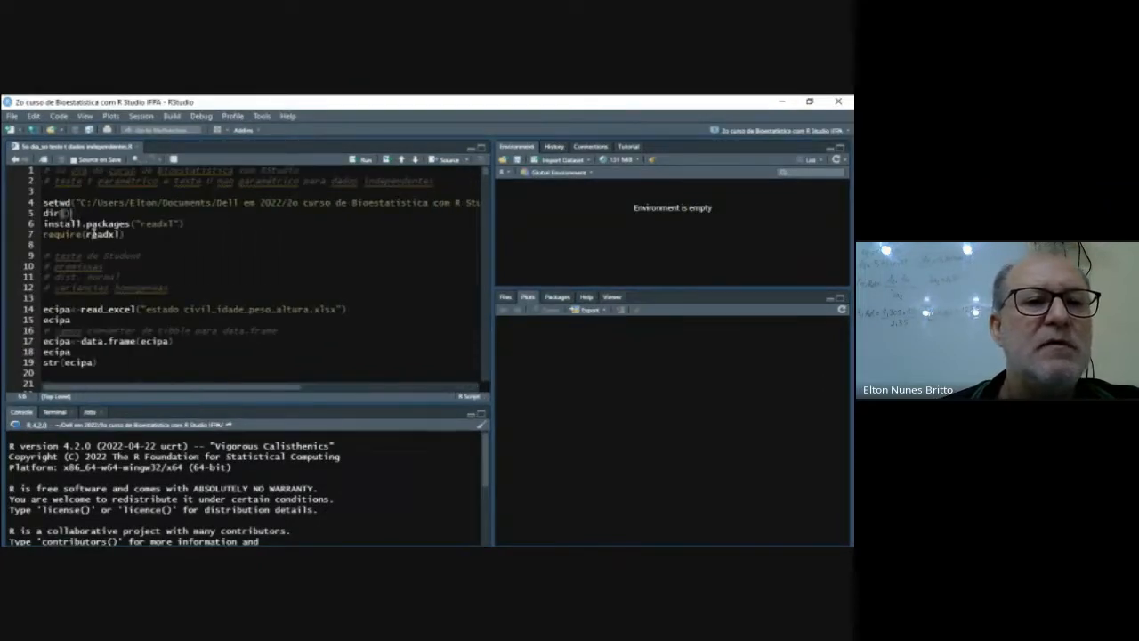
- Run the script's setwd line to set the course's working directory, and list its files with dir()
left_click(44, 203)
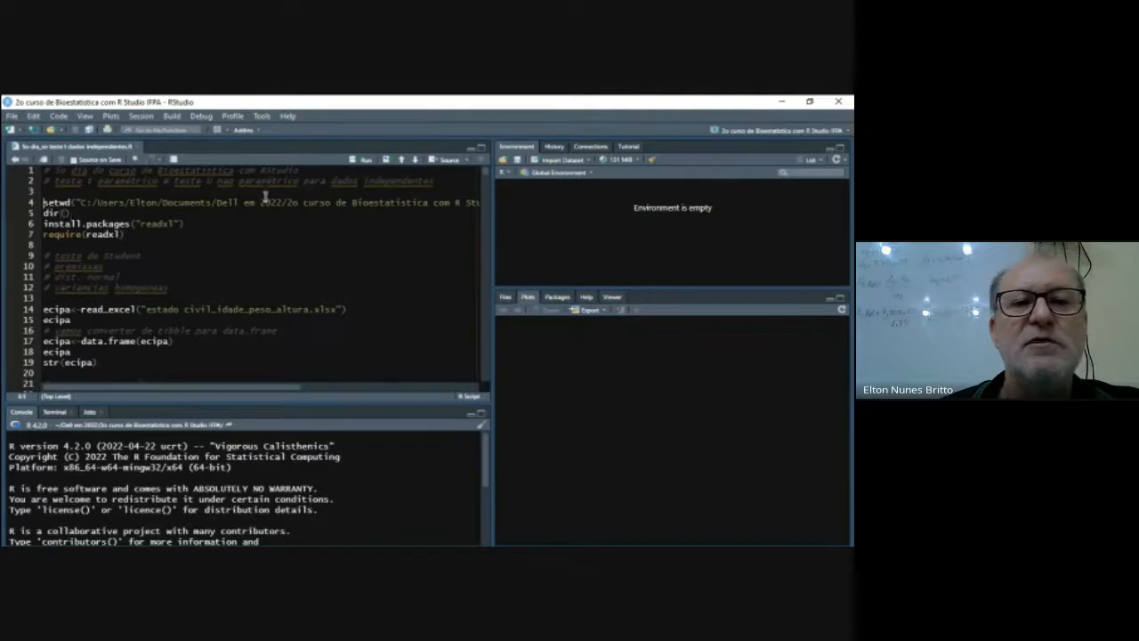
left_click(357, 162)
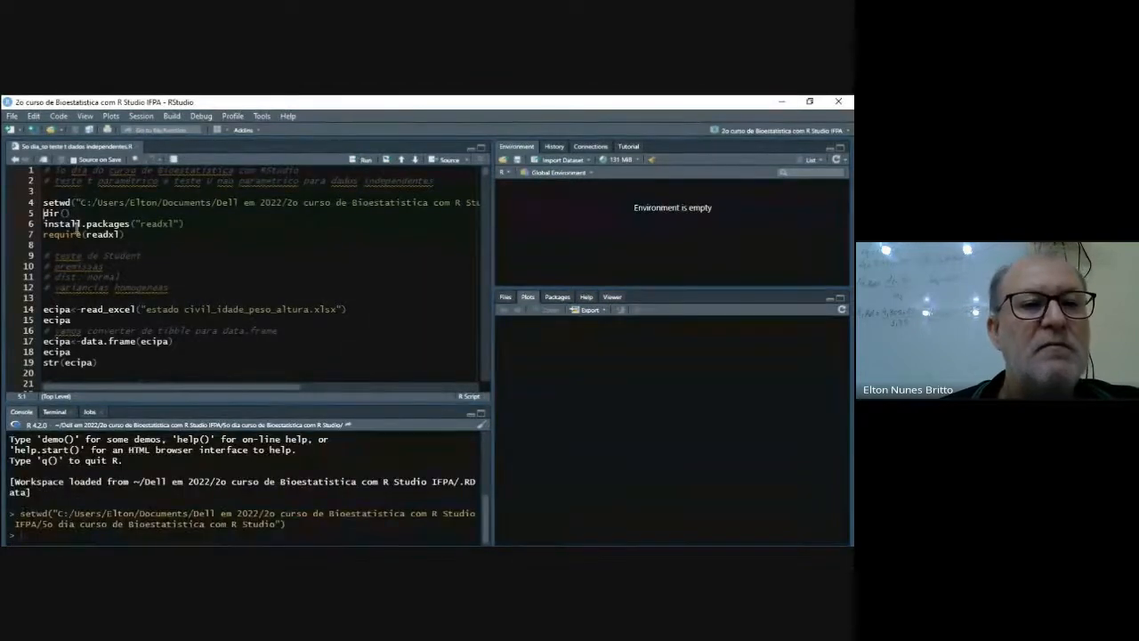
left_click(358, 160)
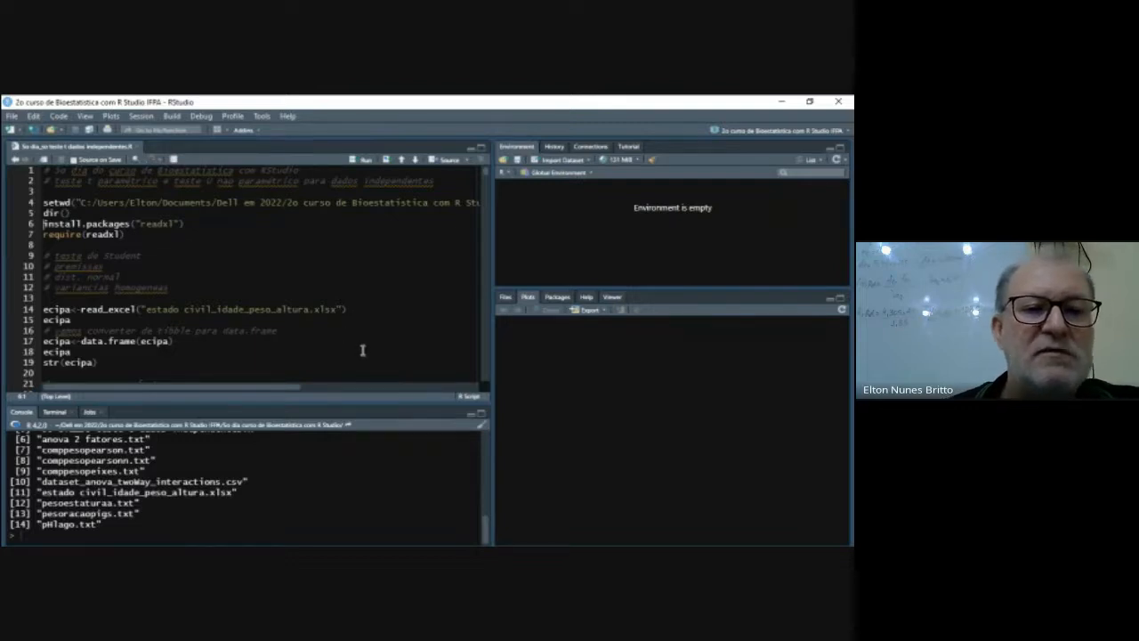
scroll(325, 478, "up", 1)
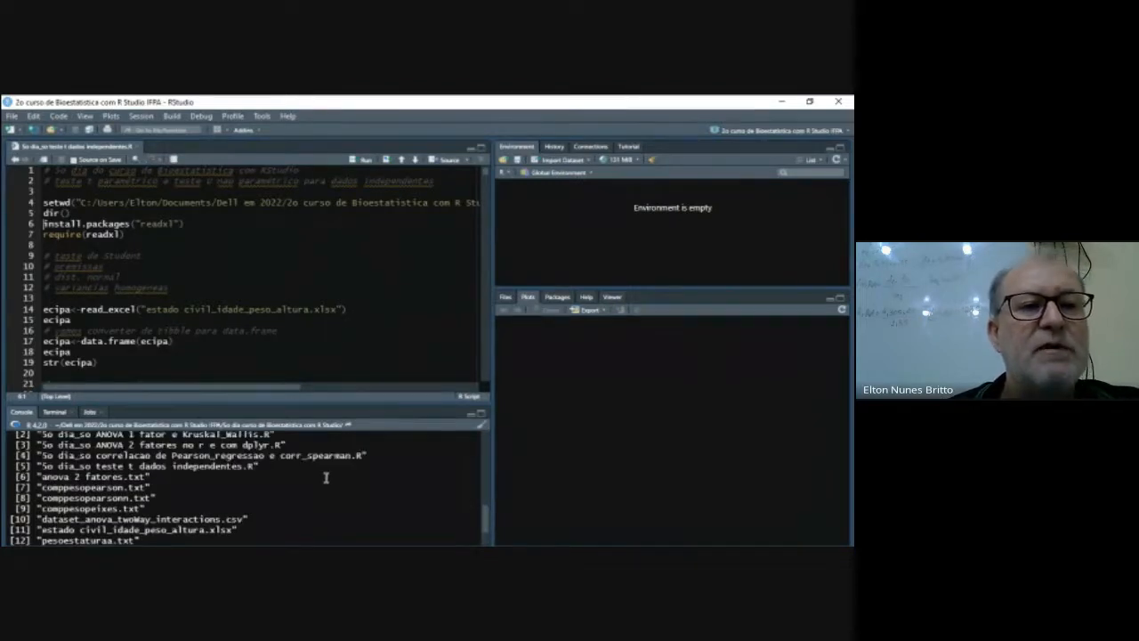
scroll(325, 478, "up", 1)
scroll(325, 478, "down", 1)
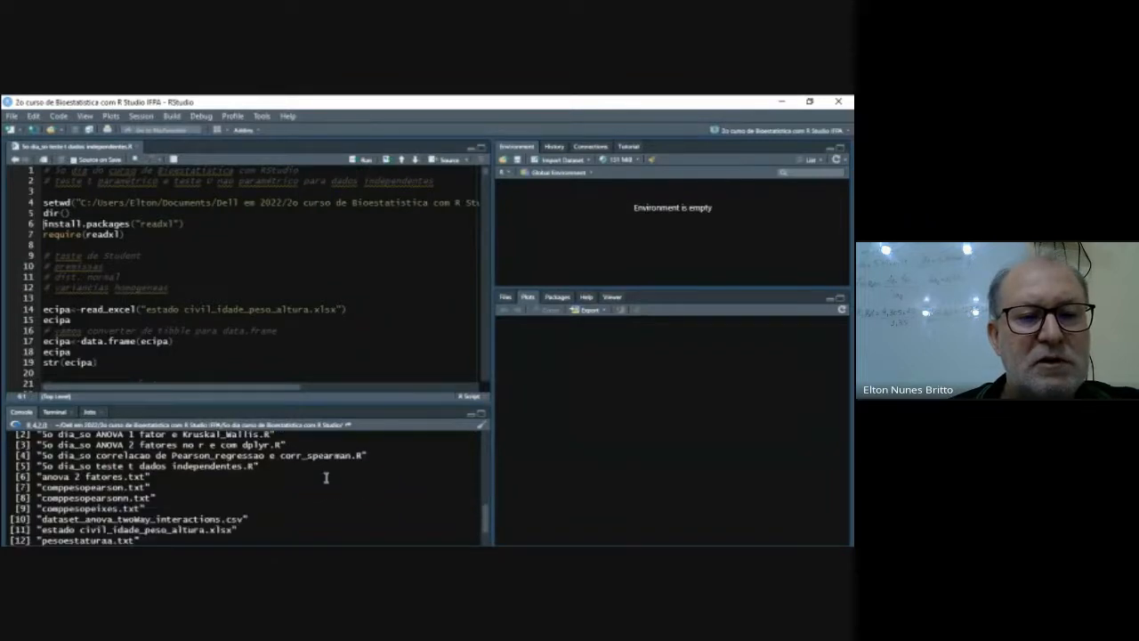
scroll(326, 477, "down", 2)
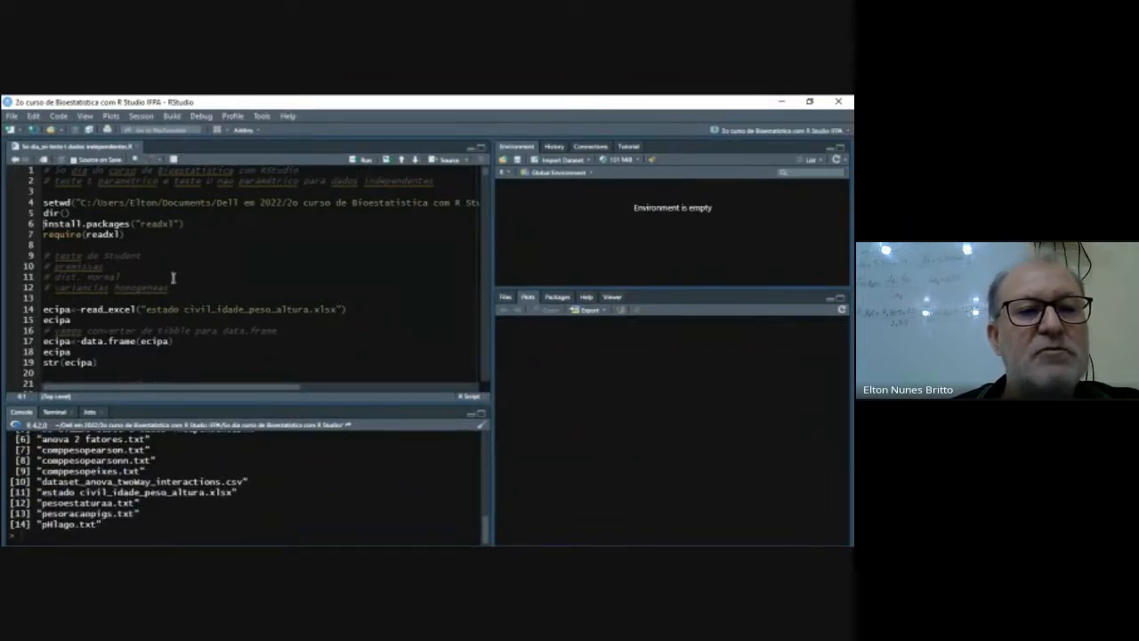
- Install the readxl package and load it with require(readxl) from the script
left_click(187, 228)
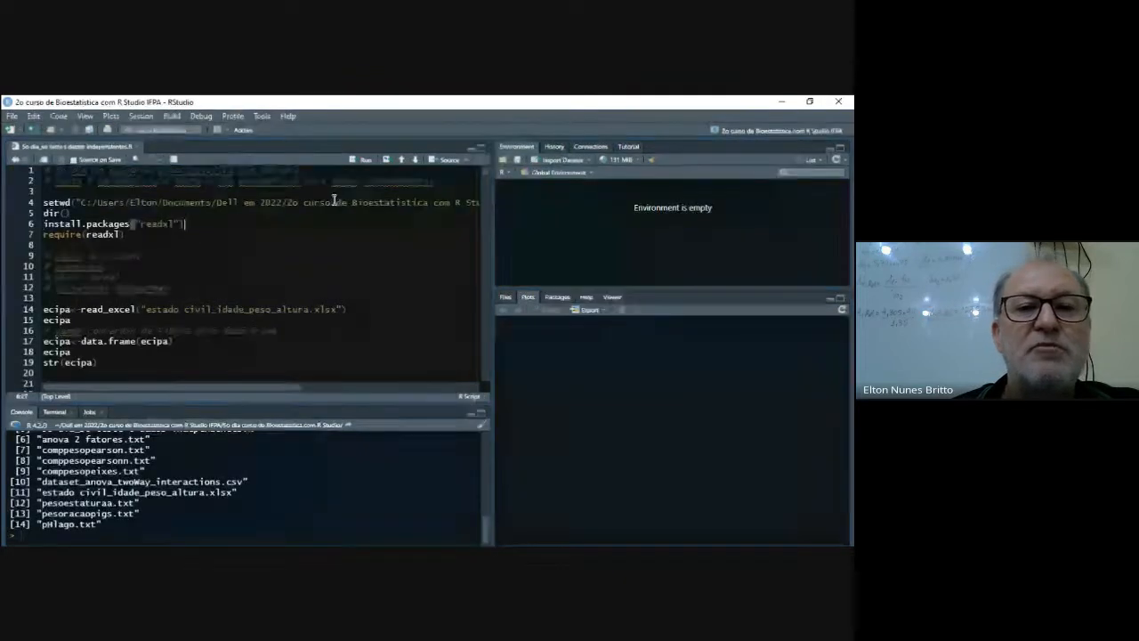
left_click(364, 160)
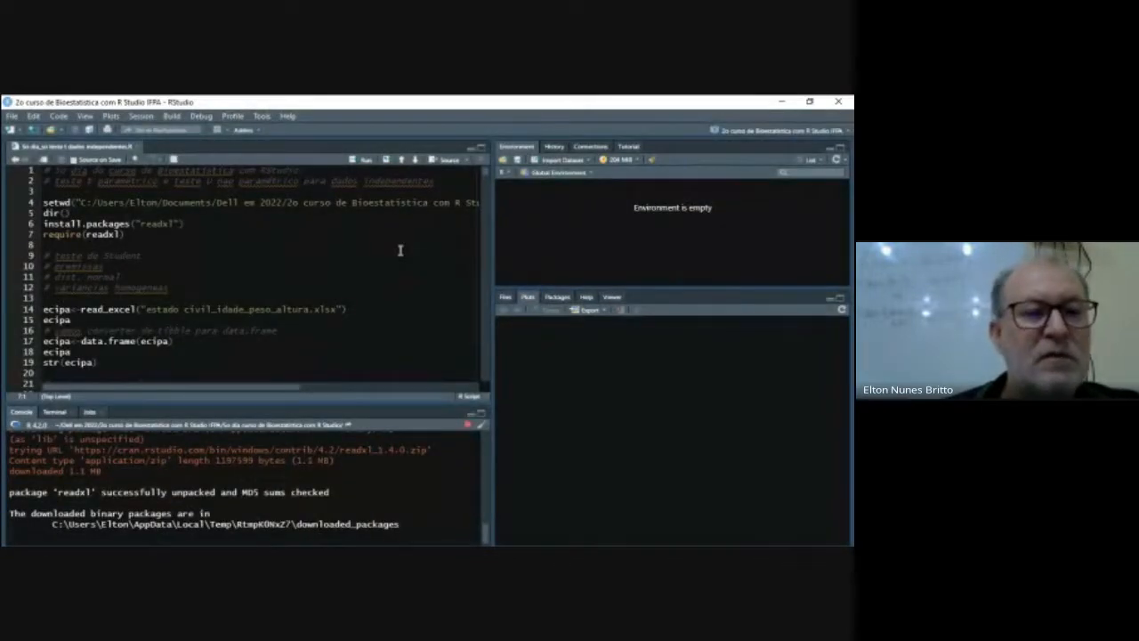
left_click(134, 236)
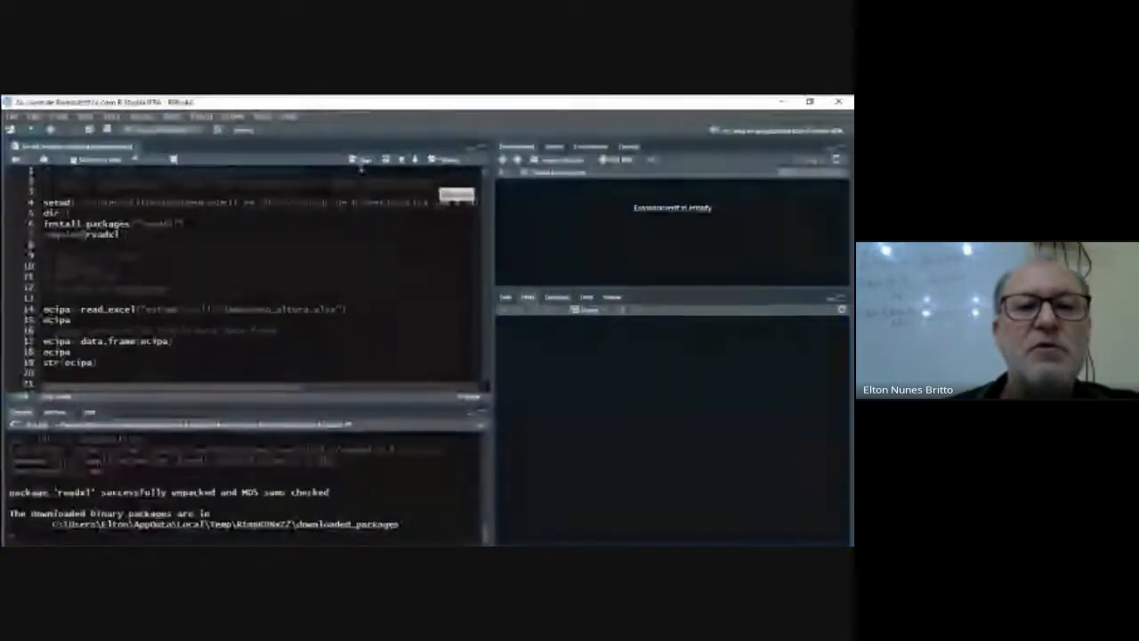
left_click(363, 163)
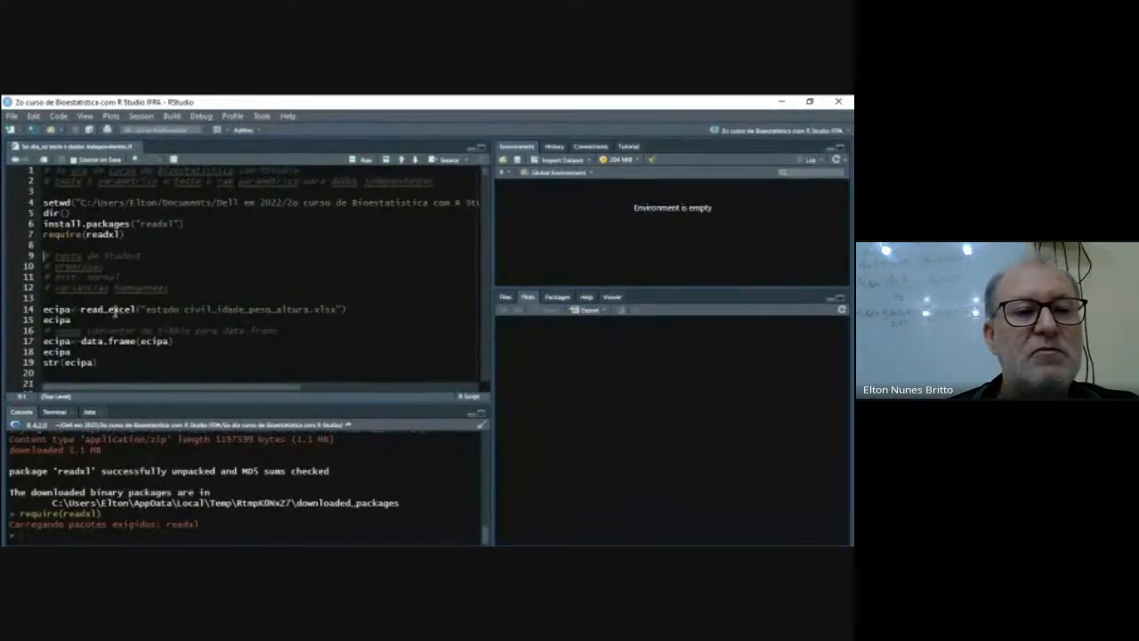
- Add the line ecipa<-read_excel() to the script directly above the existing read_excel call
left_click(81, 298)
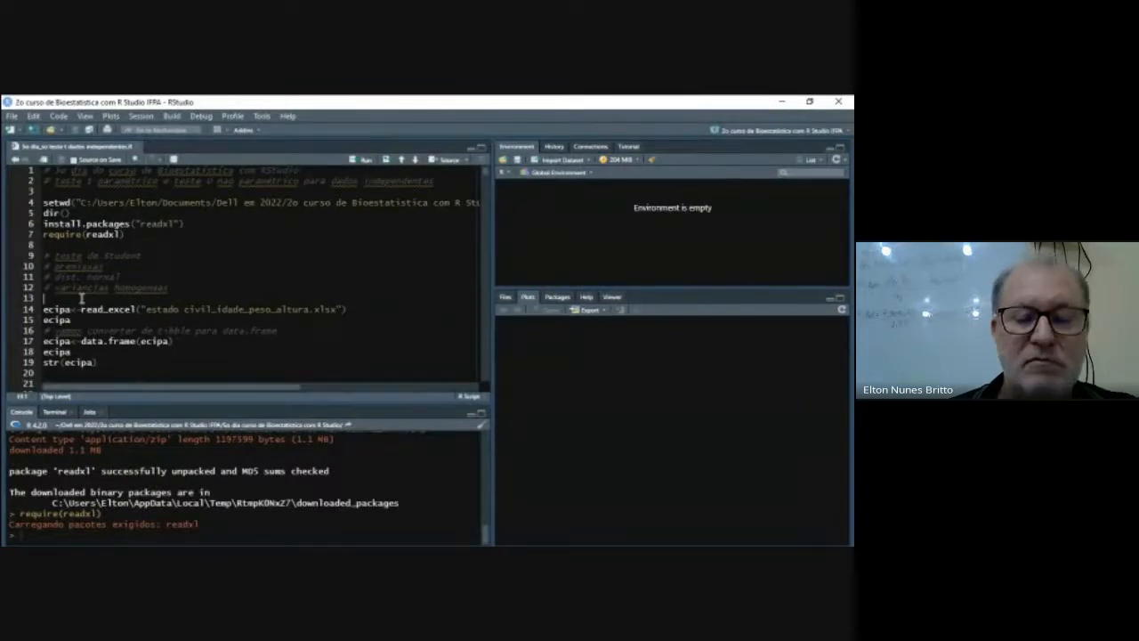
key("Return")
type("eci")
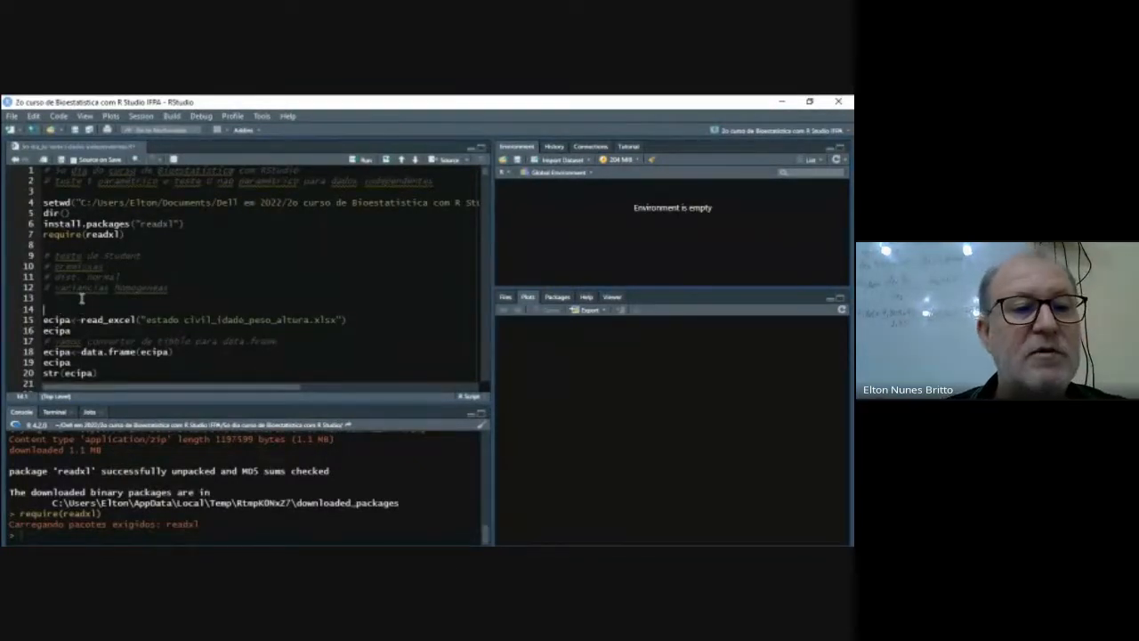
type("pa<-")
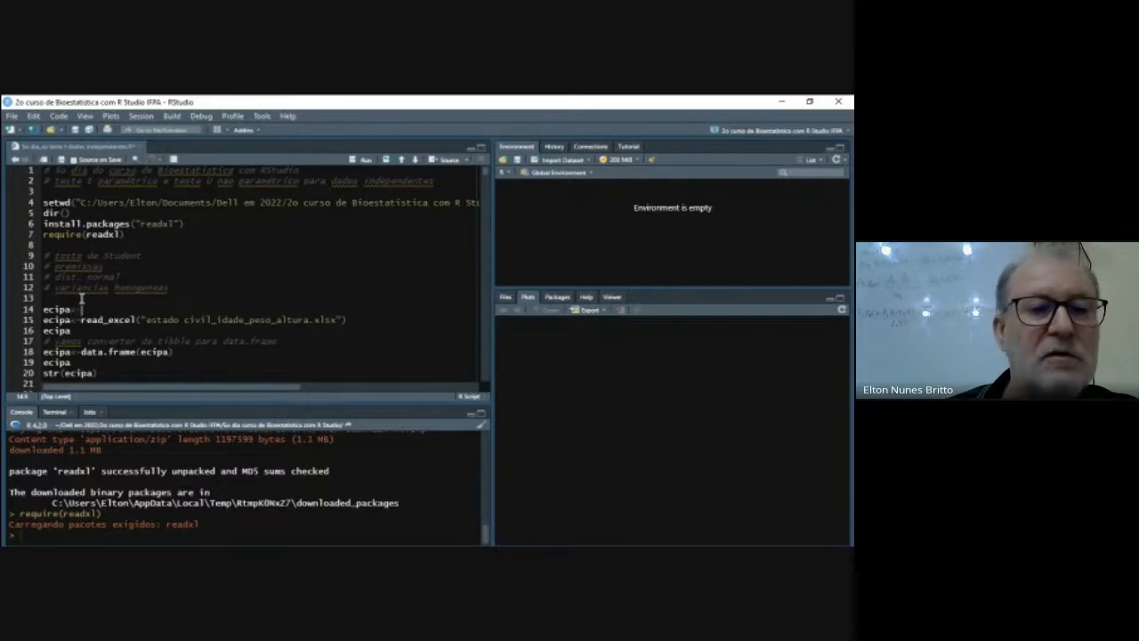
type("read")
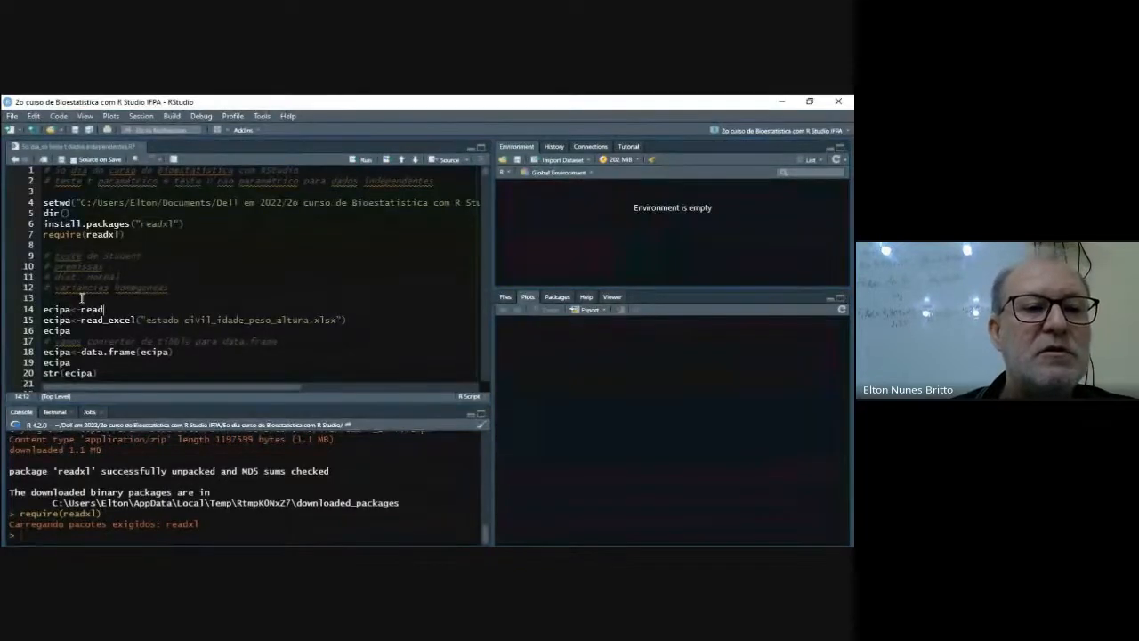
type("_ec")
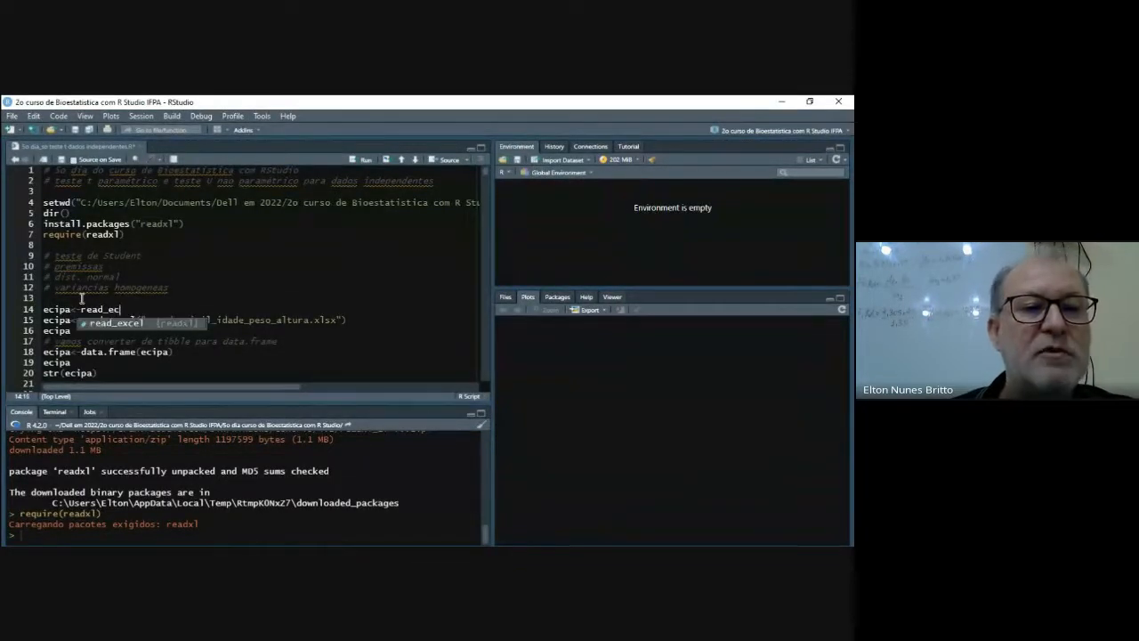
key("BackSpace")
key("Return")
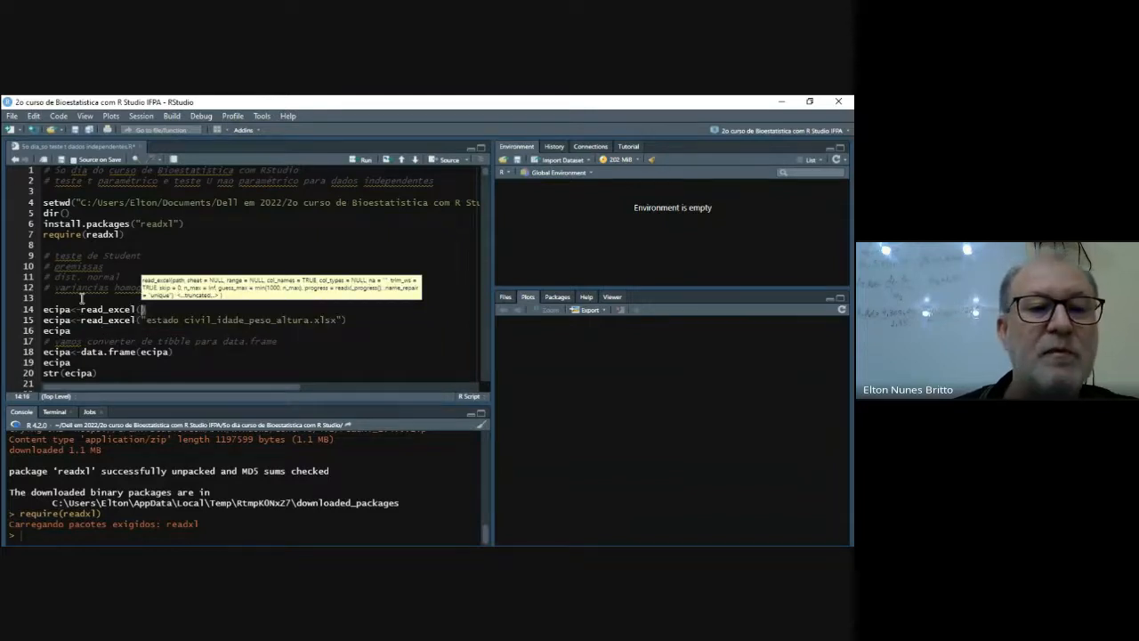
- Copy "estado civil_idade_peso_altura.xlsx" from the file listing into the existing read_excel call and run that line to import the data as ecipa
scroll(172, 518, "up", 2)
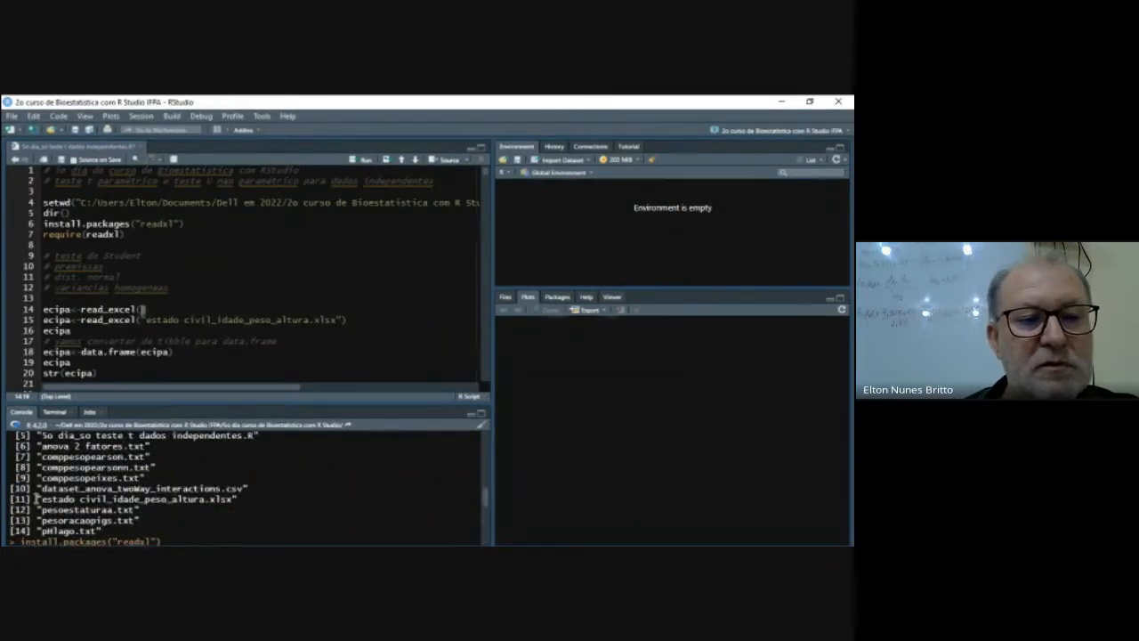
left_click_drag(36, 500, 237, 500)
right_click(201, 499)
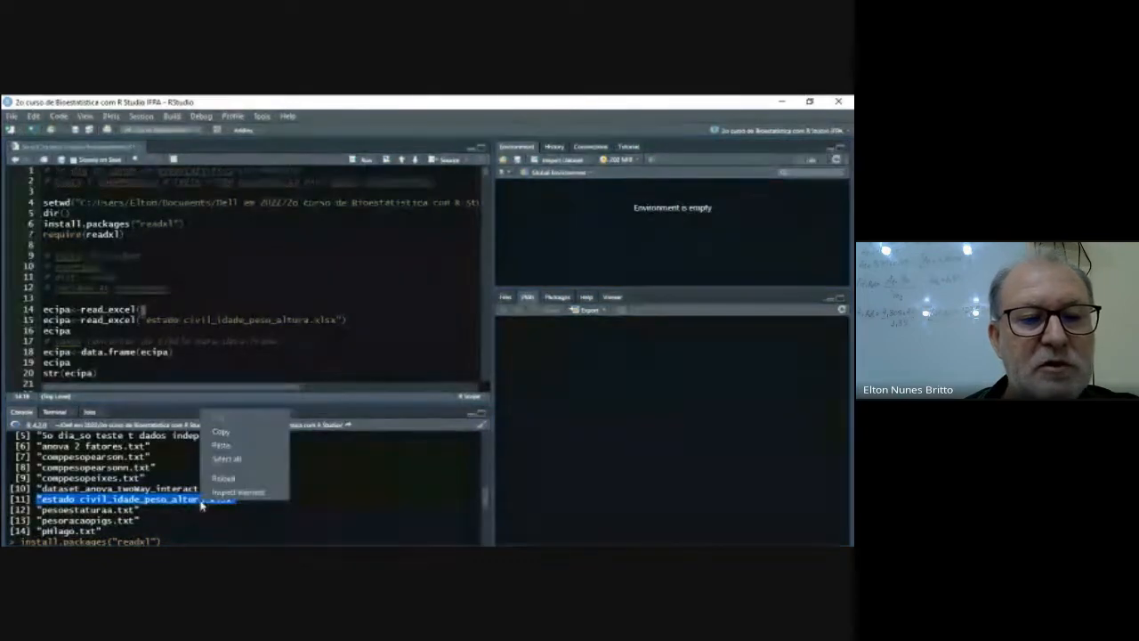
left_click(220, 433)
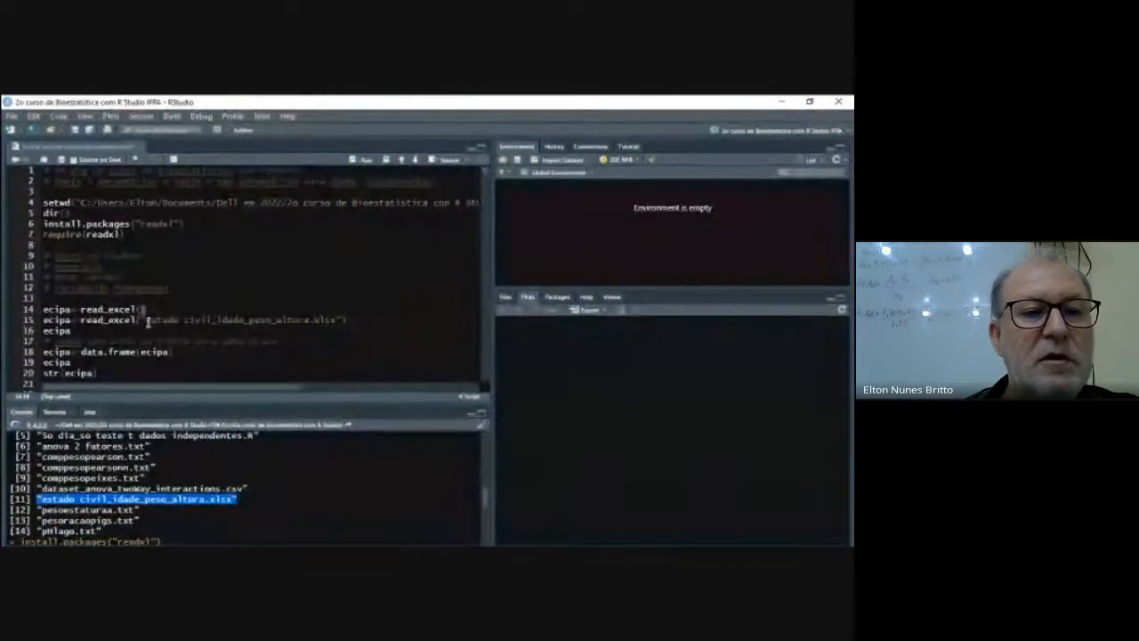
left_click_drag(143, 319, 340, 319)
key("ctrl+v")
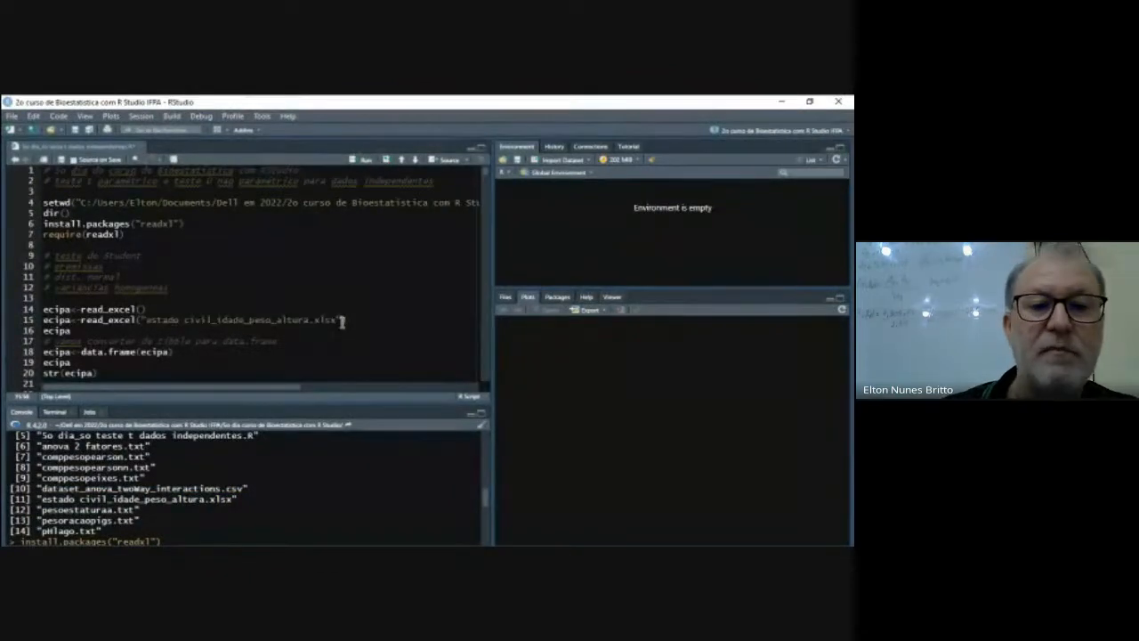
key("ctrl+Return")
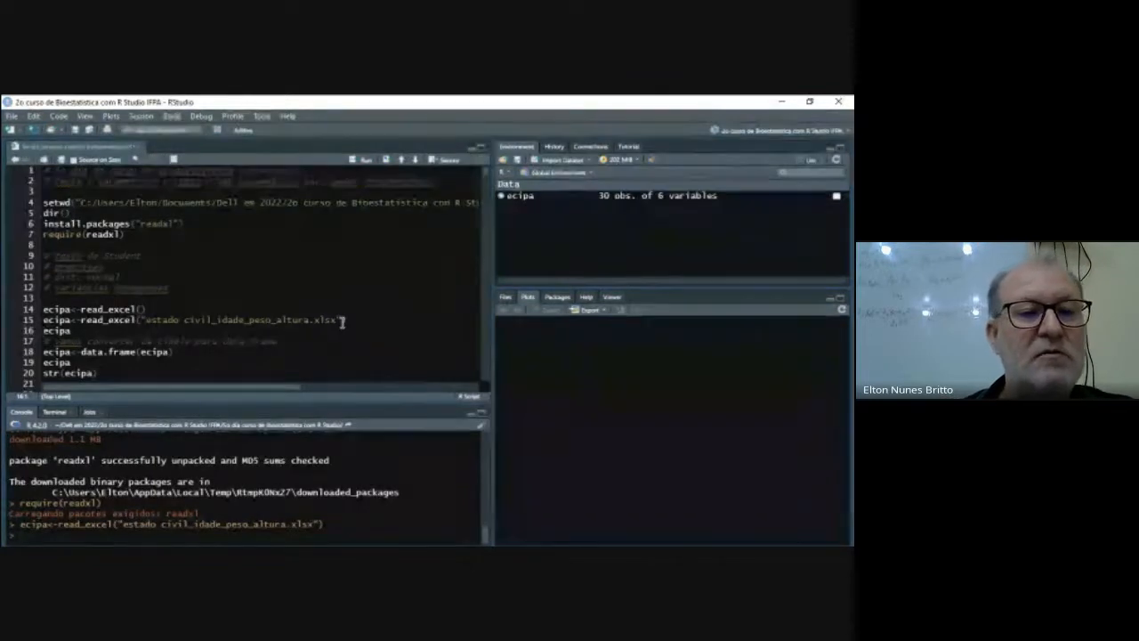
- Print the imported ecipa tibble and review its columns and rows in a slightly enlarged console
left_click(72, 331)
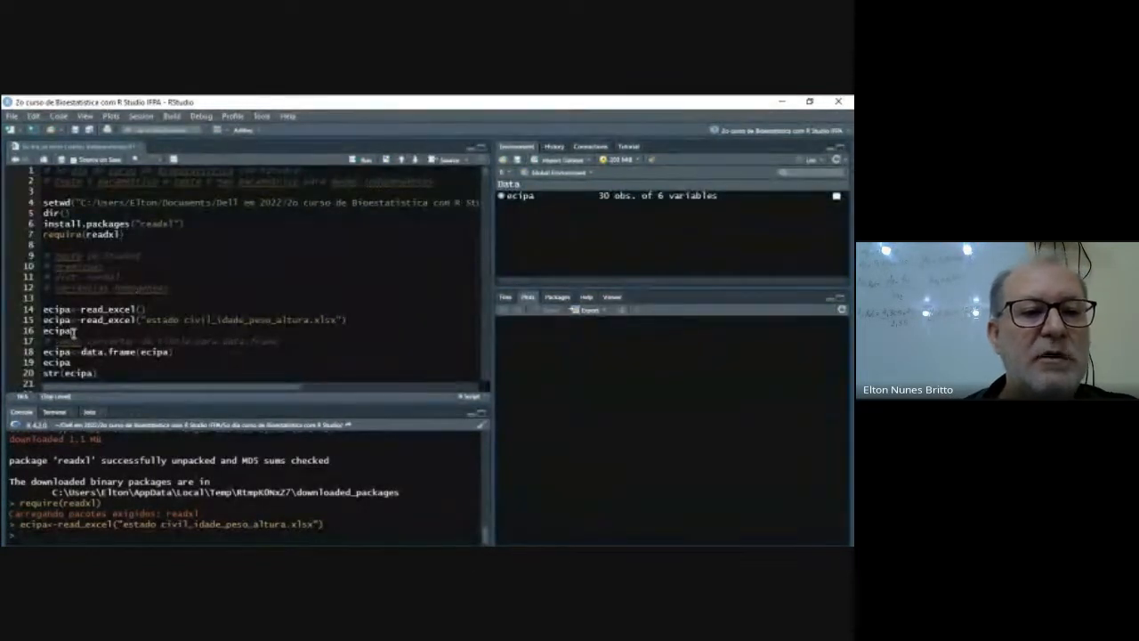
left_click(363, 160)
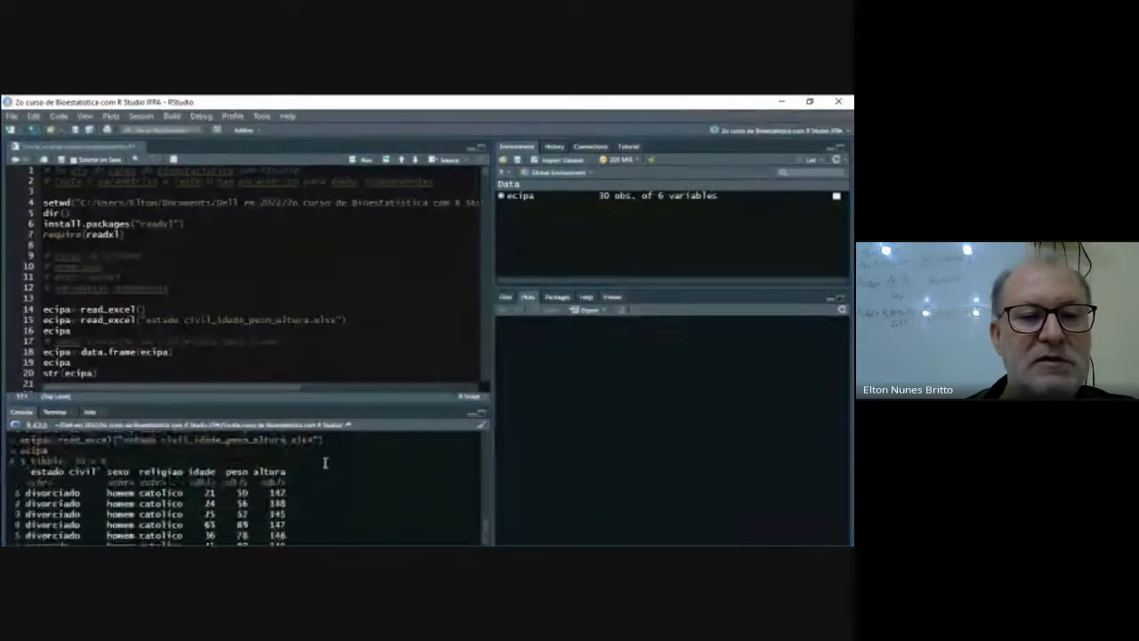
scroll(327, 459, "up", 1)
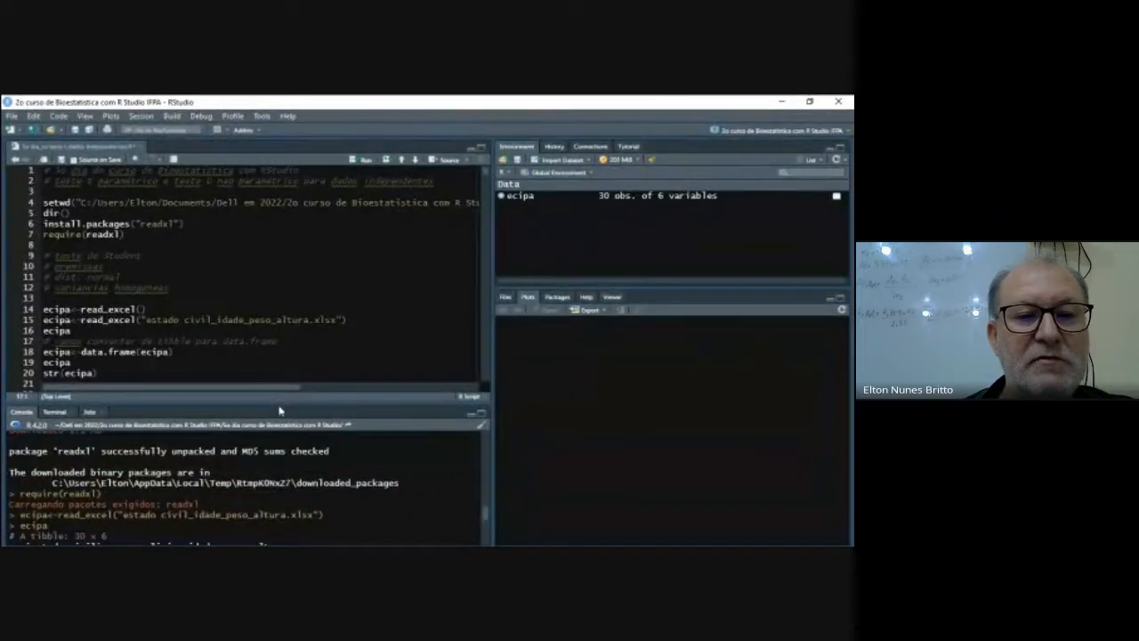
left_click_drag(278, 403, 280, 387)
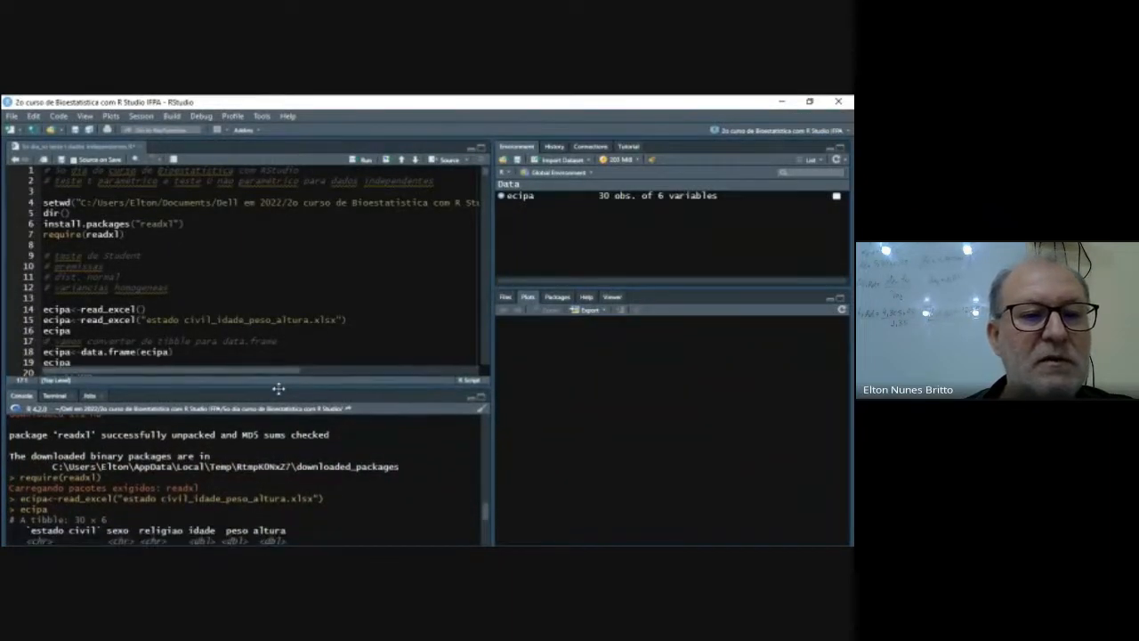
scroll(354, 431, "down", 2)
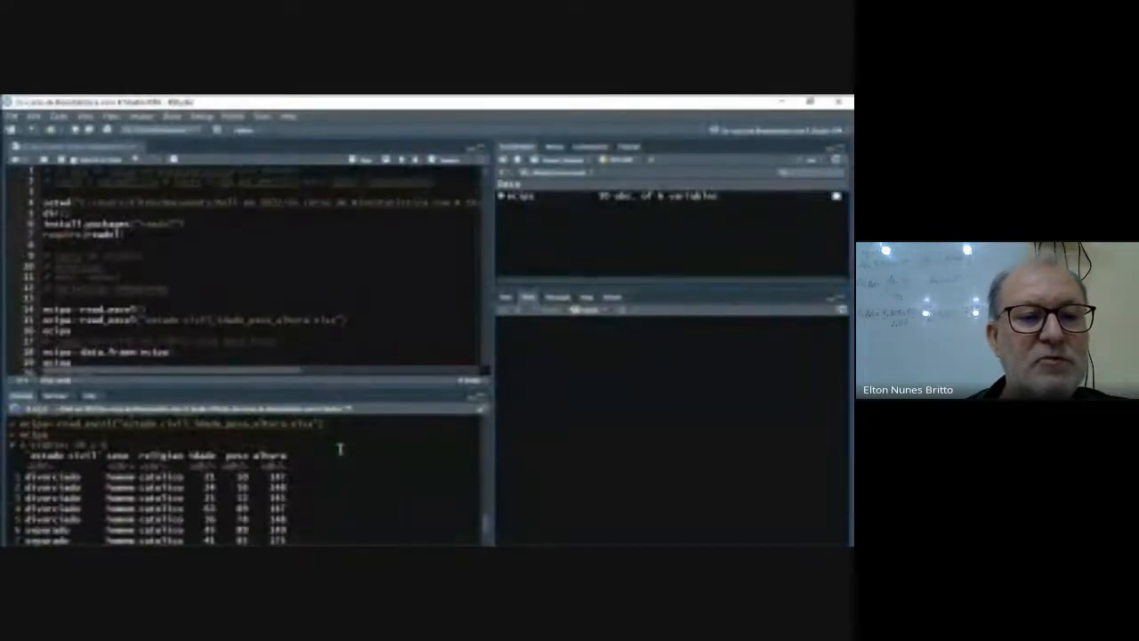
scroll(340, 448, "down", 2)
scroll(340, 448, "up", 2)
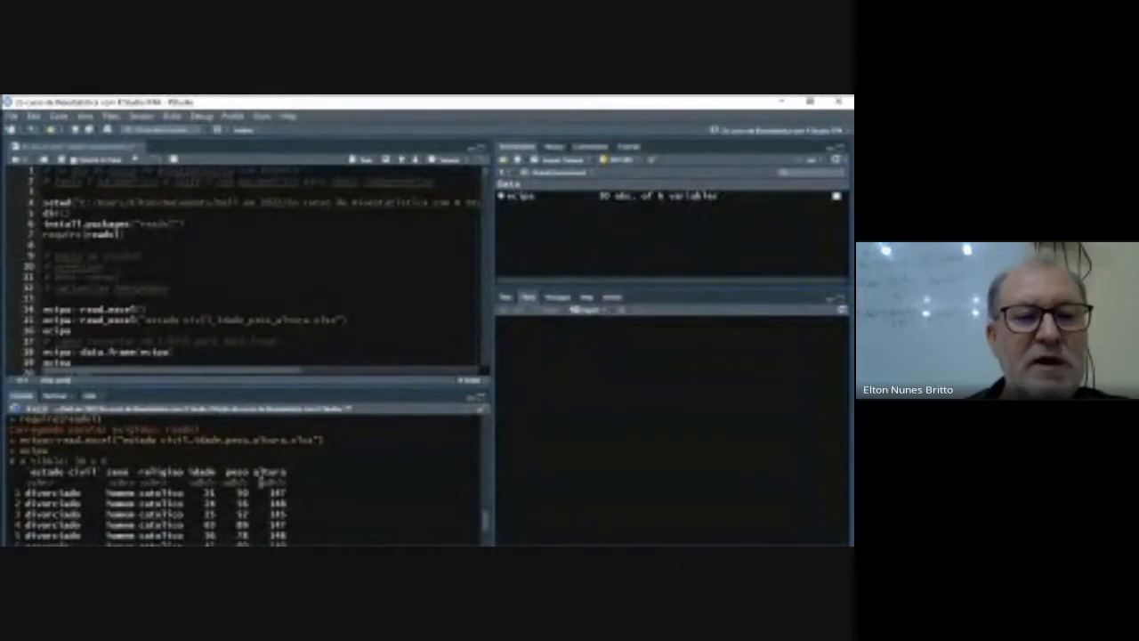
- Convert ecipa from a tibble to a data frame by running ecipa<-data.frame(ecipa)
left_click(183, 353)
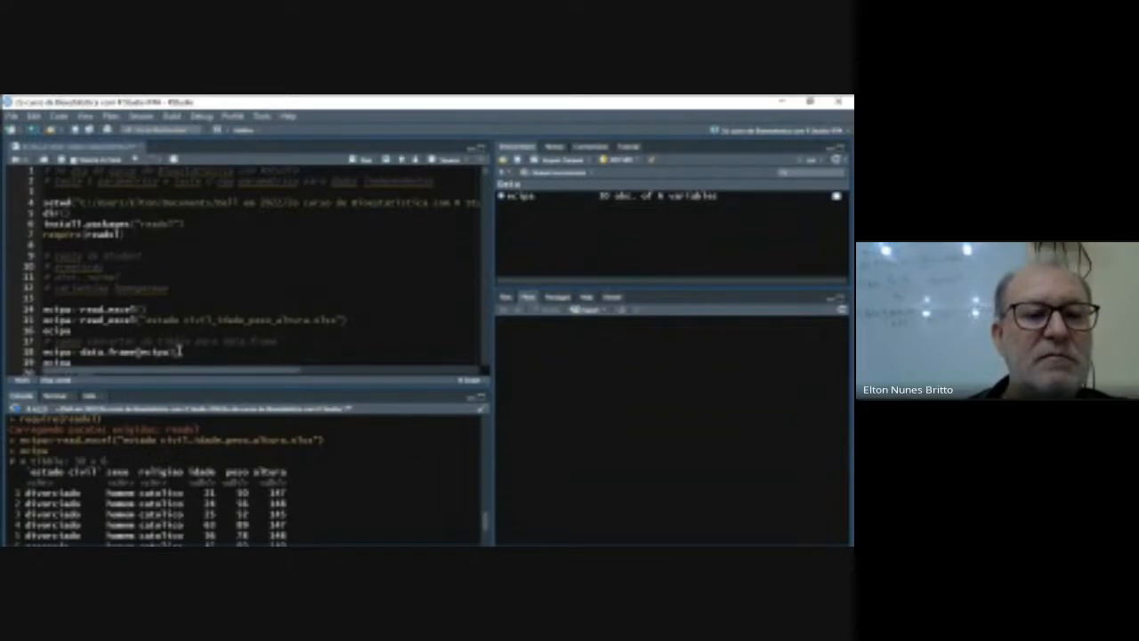
scroll(182, 354, "down", 2)
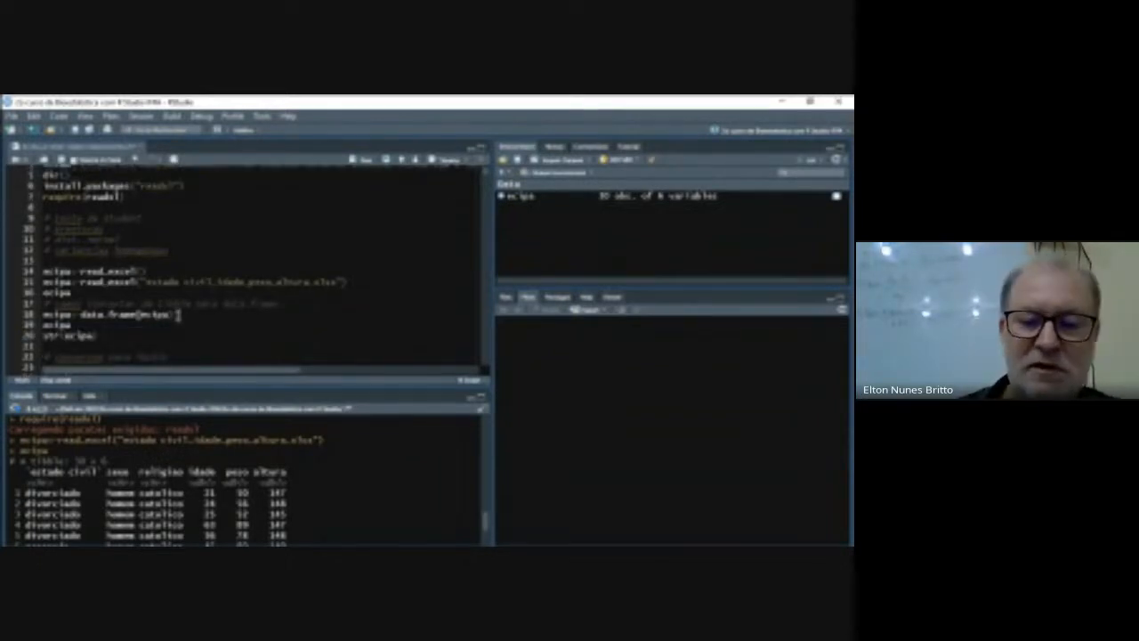
key("ctrl+Return")
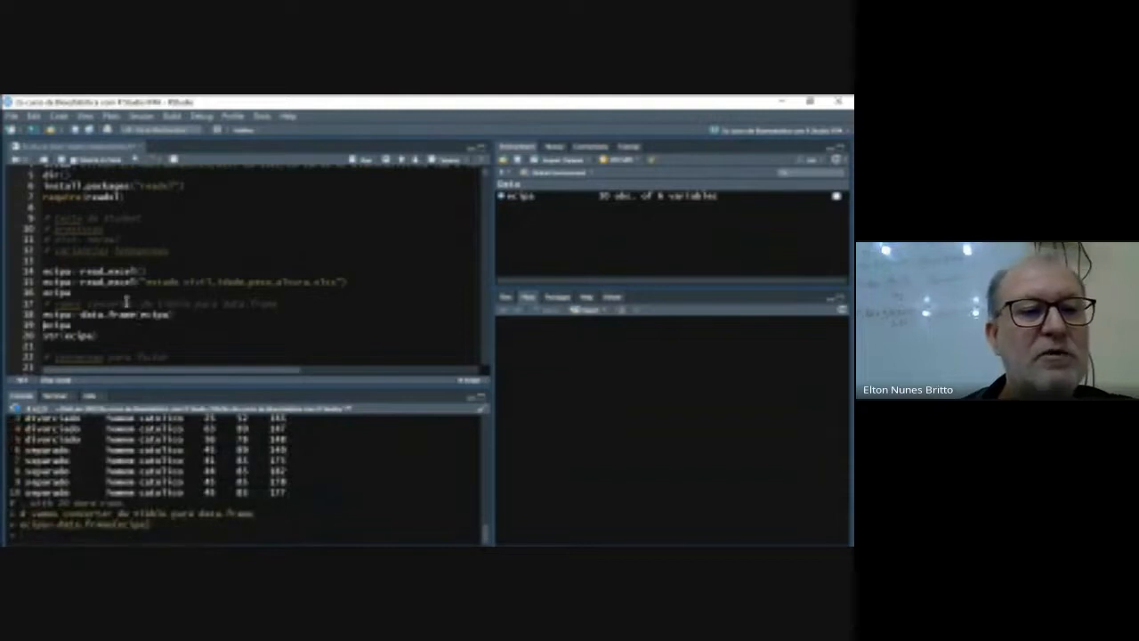
- Print the converted ecipa data frame and display its structure with str(ecipa)
left_click(361, 161)
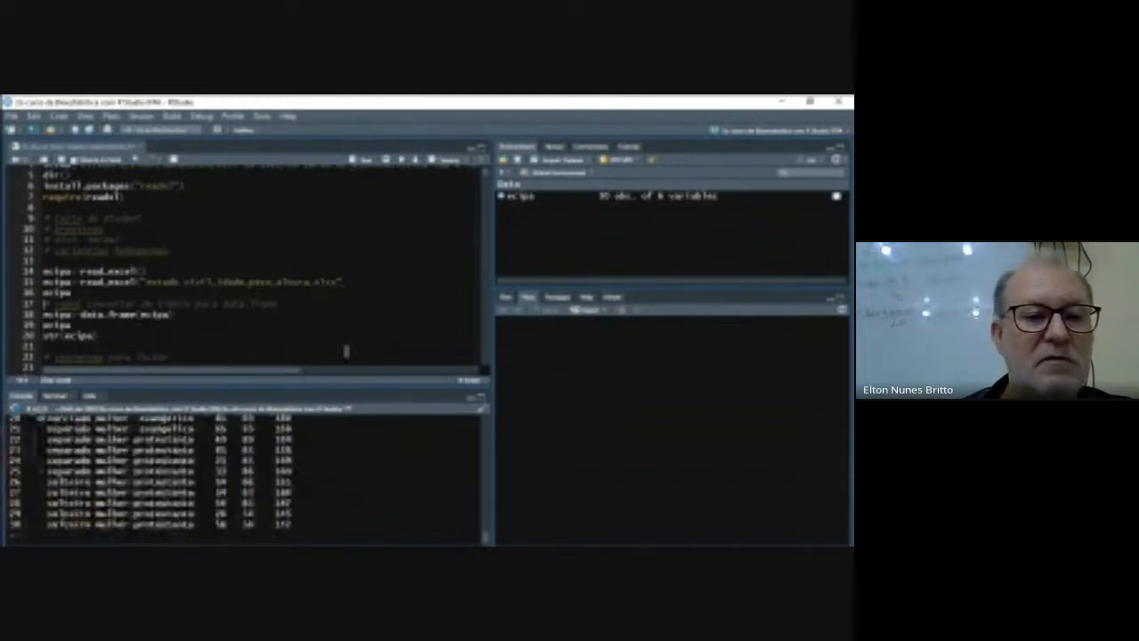
scroll(349, 442, "up", 6)
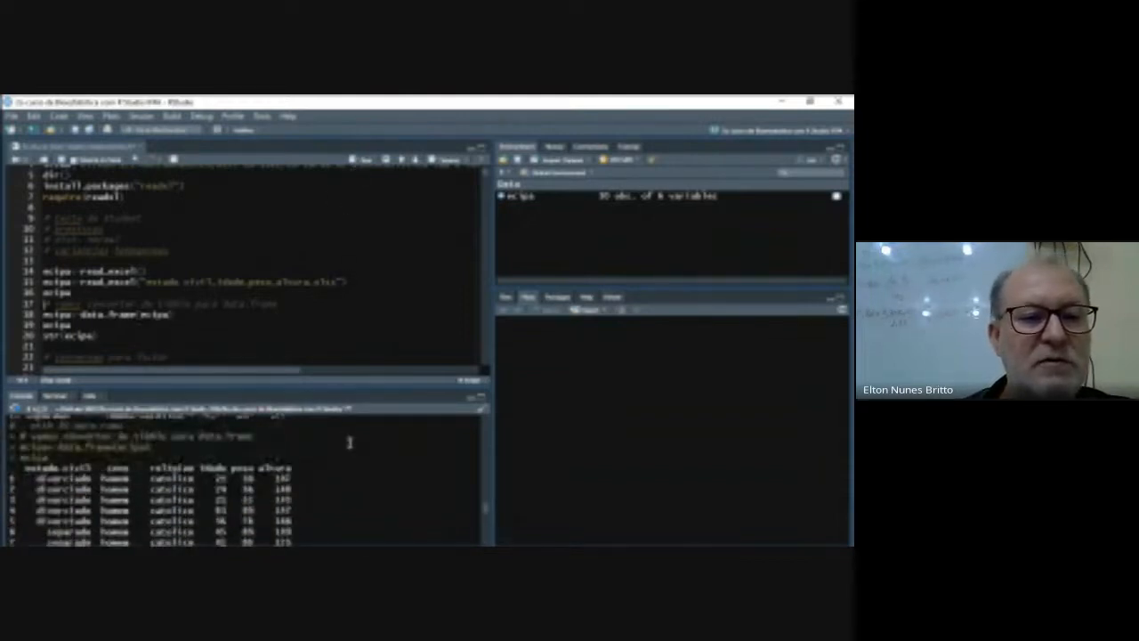
scroll(349, 442, "down", 2)
left_click(109, 336)
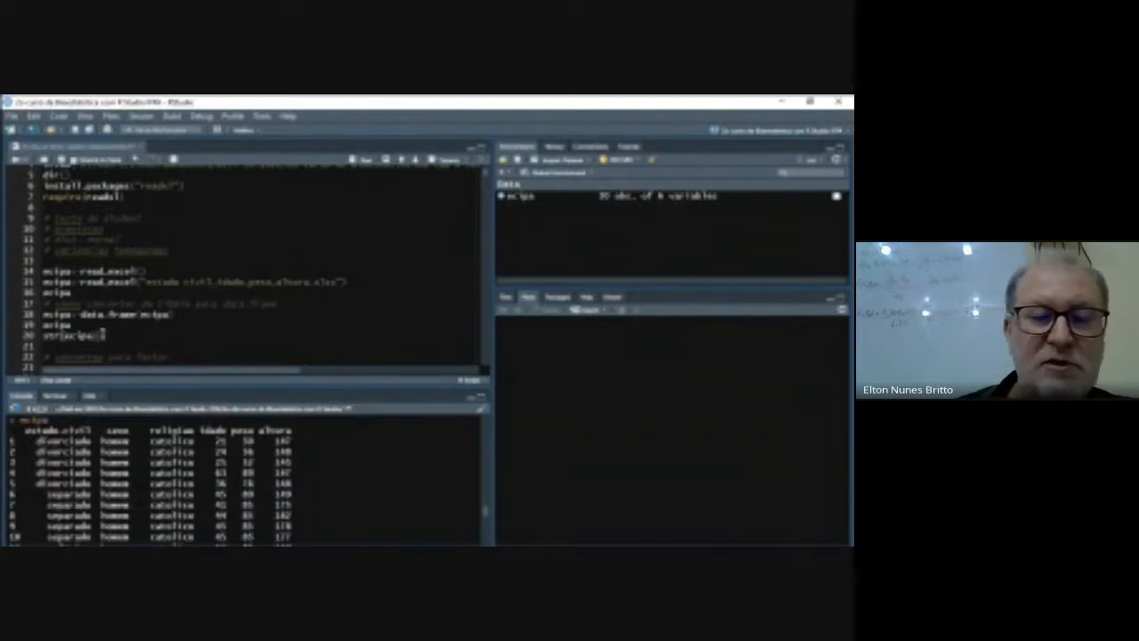
key("ctrl+Return")
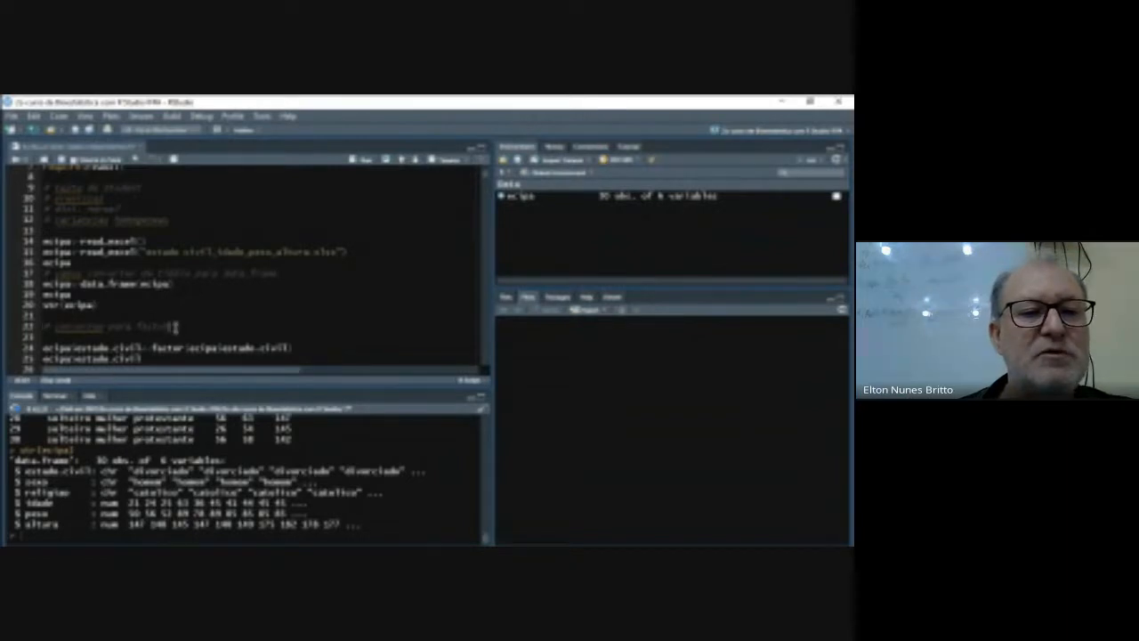
- Separate the existing estado.civil factor lines from the sexo lines with a blank line and add two blank lines above them
key("ctrl+v")
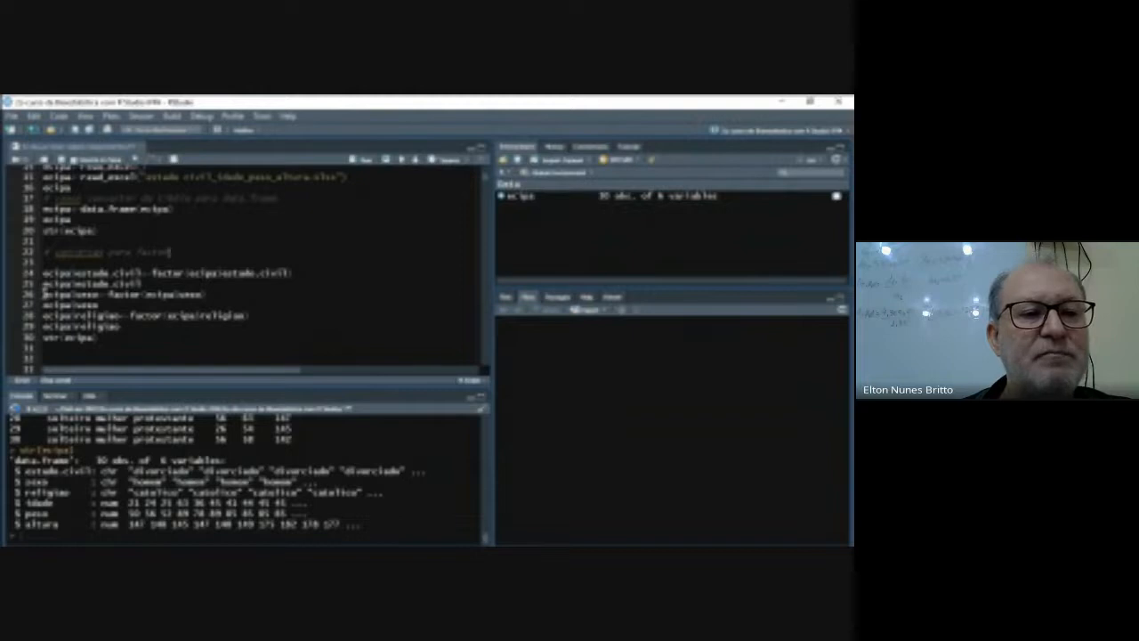
left_click(45, 293)
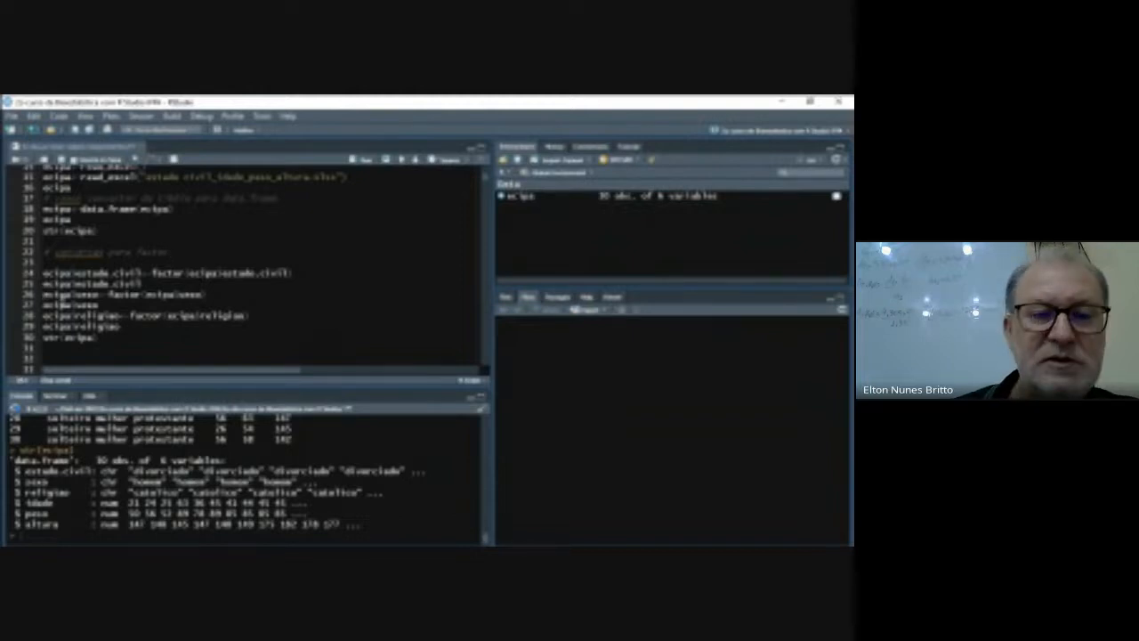
key("Return")
key("Up")
key("Up")
key("Up")
key("Return")
key("Return")
key("Up")
key("Up")
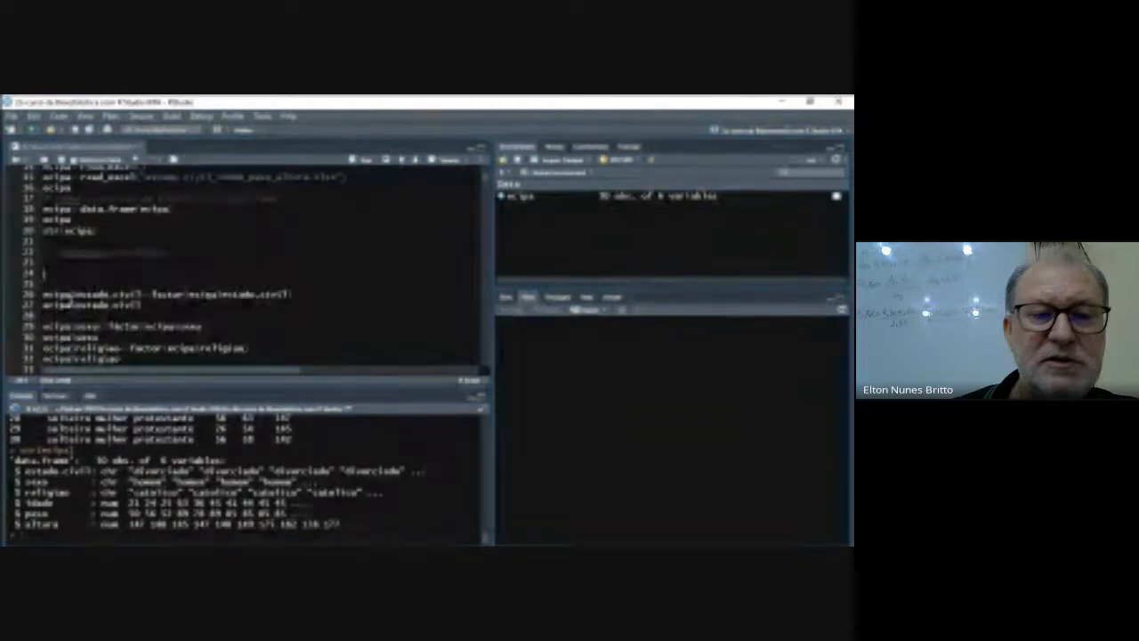
- Write ecipa$estado.civil<-factor(ecipa$estado.civil) under the factor comment and run it to convert marital status to a factor
type("ecipa")
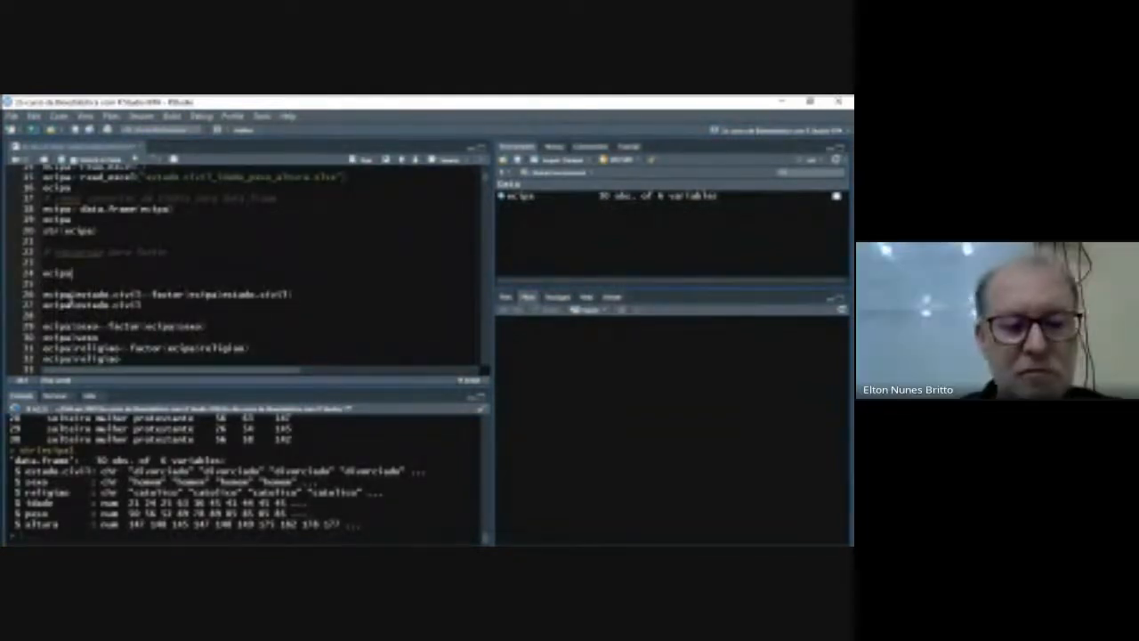
type("$")
key("Return")
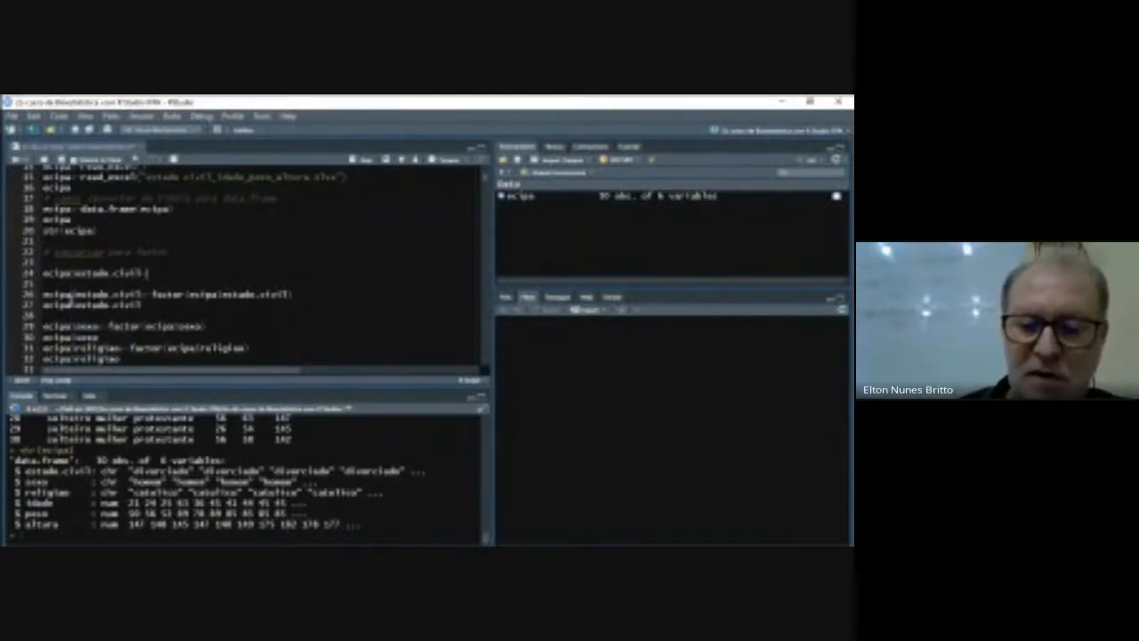
type("<- fa")
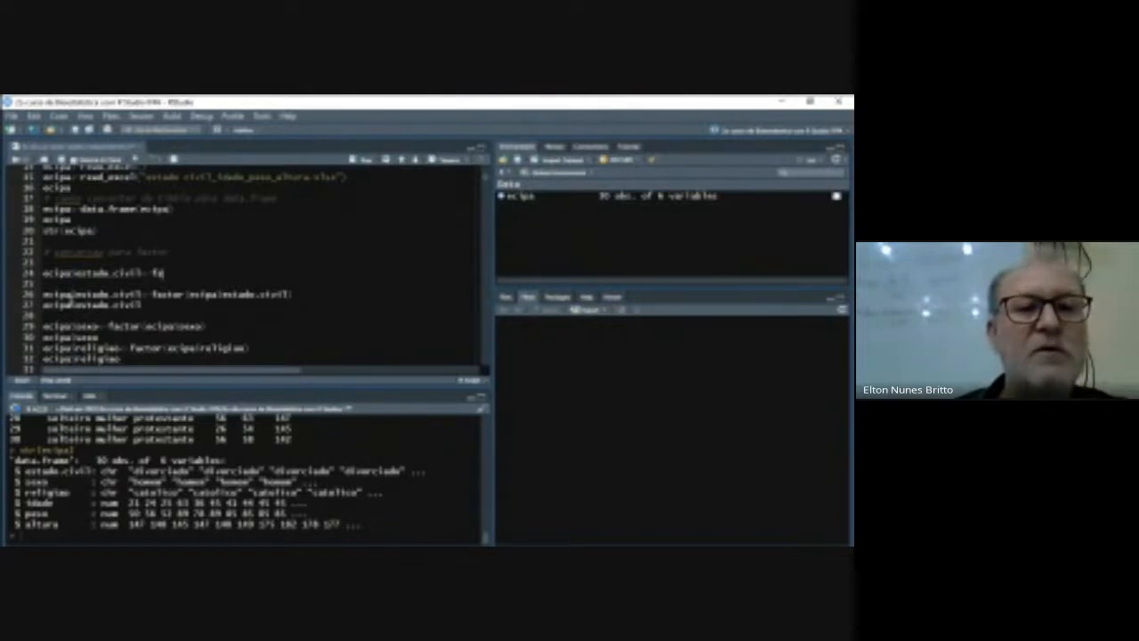
type("ctor")
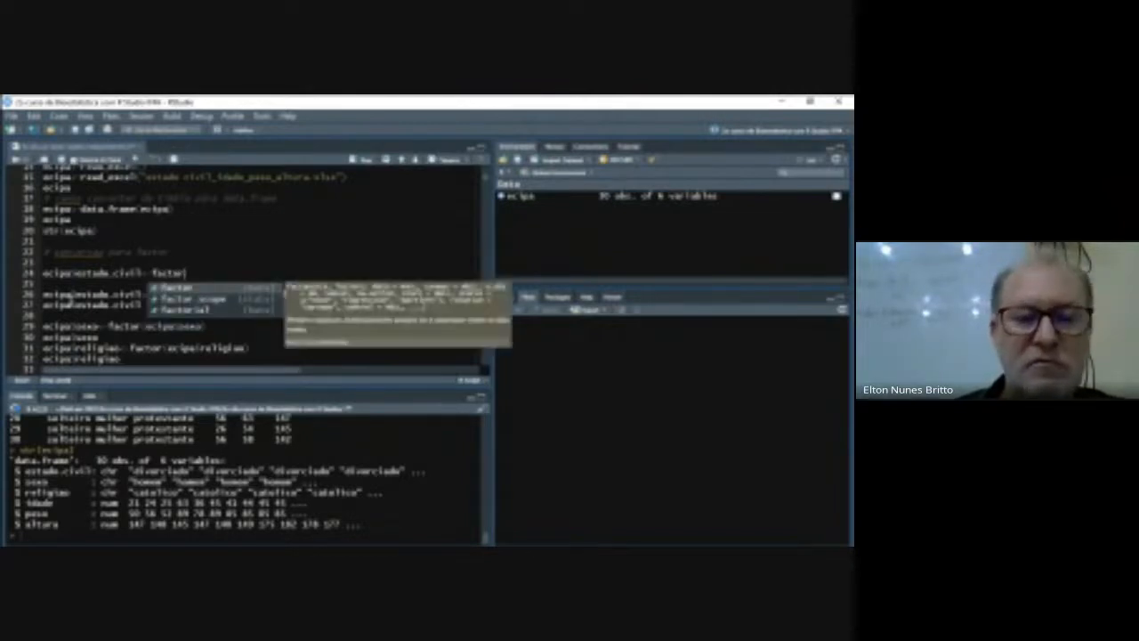
key("Return")
type("ecipa")
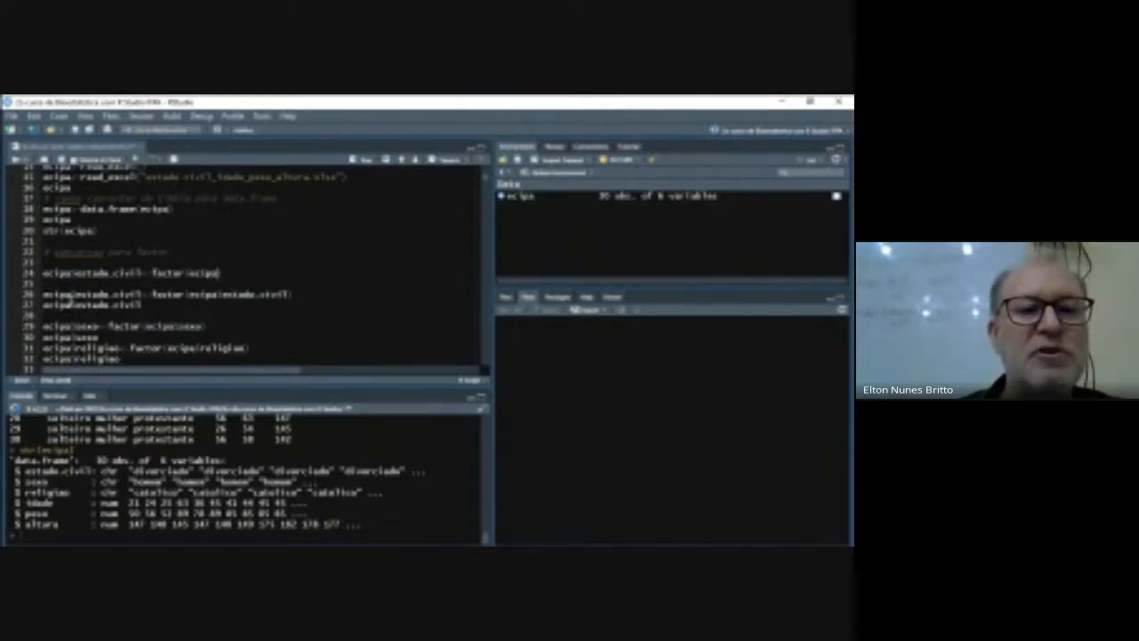
type("$estado.civil")
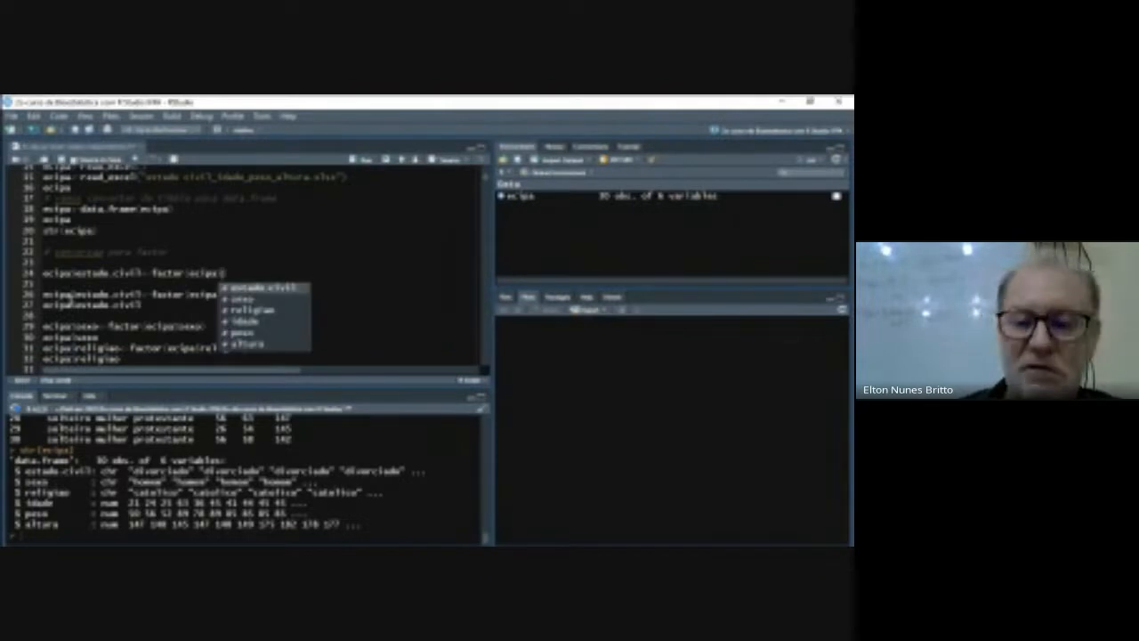
key("Return")
type(")")
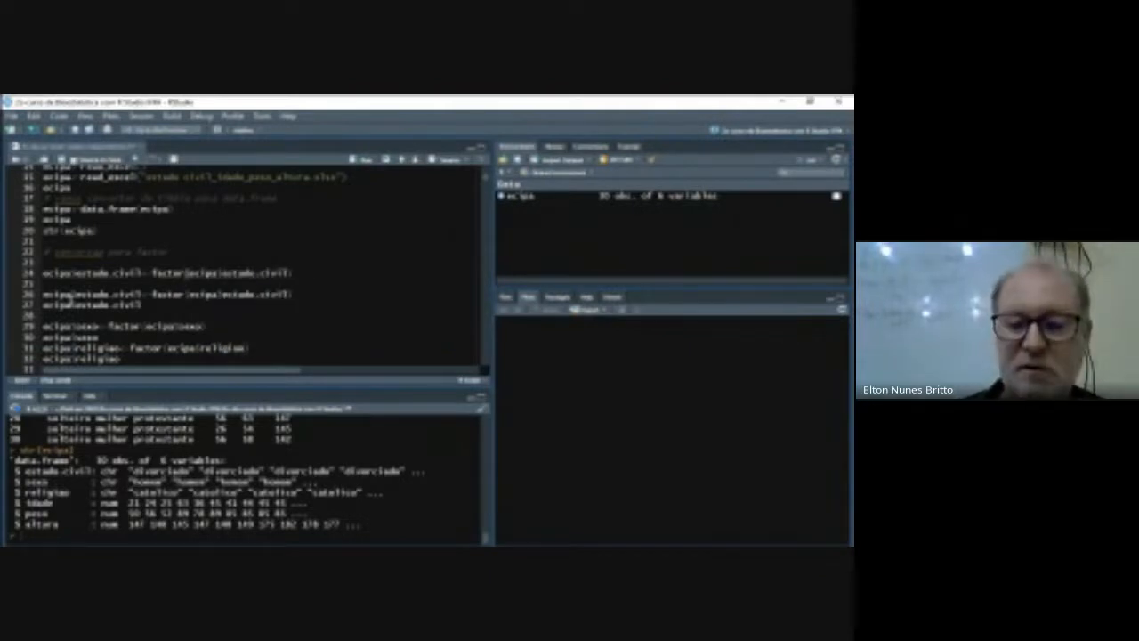
key("ctrl+Return")
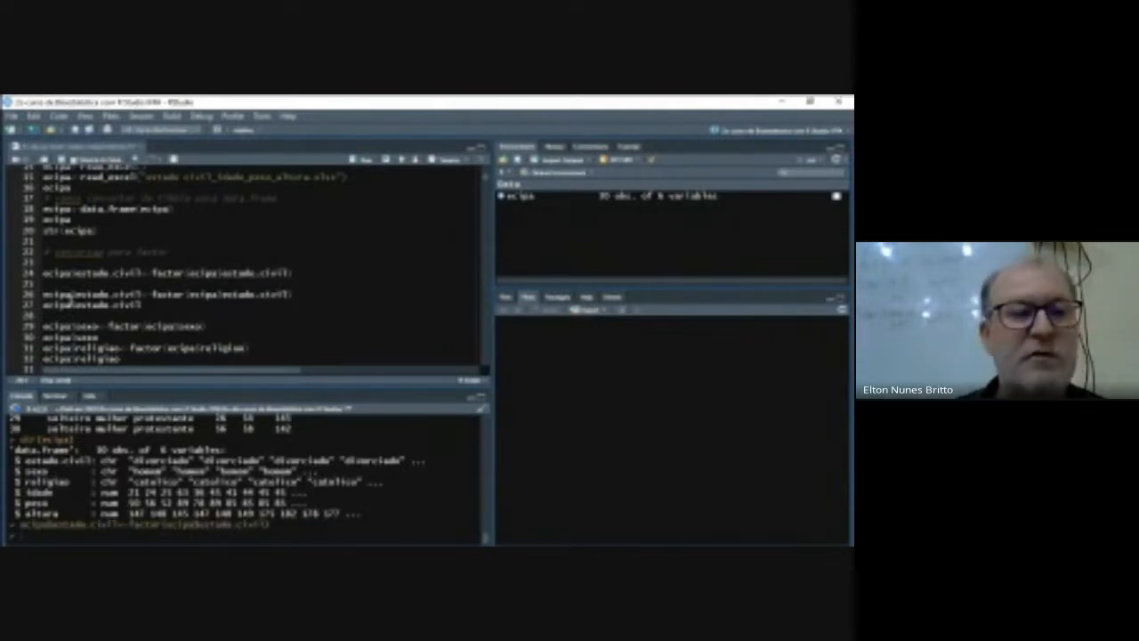
- Add and run the lines ecipa and class(ecipa) to print the data frame and check its class
type("ecipa")
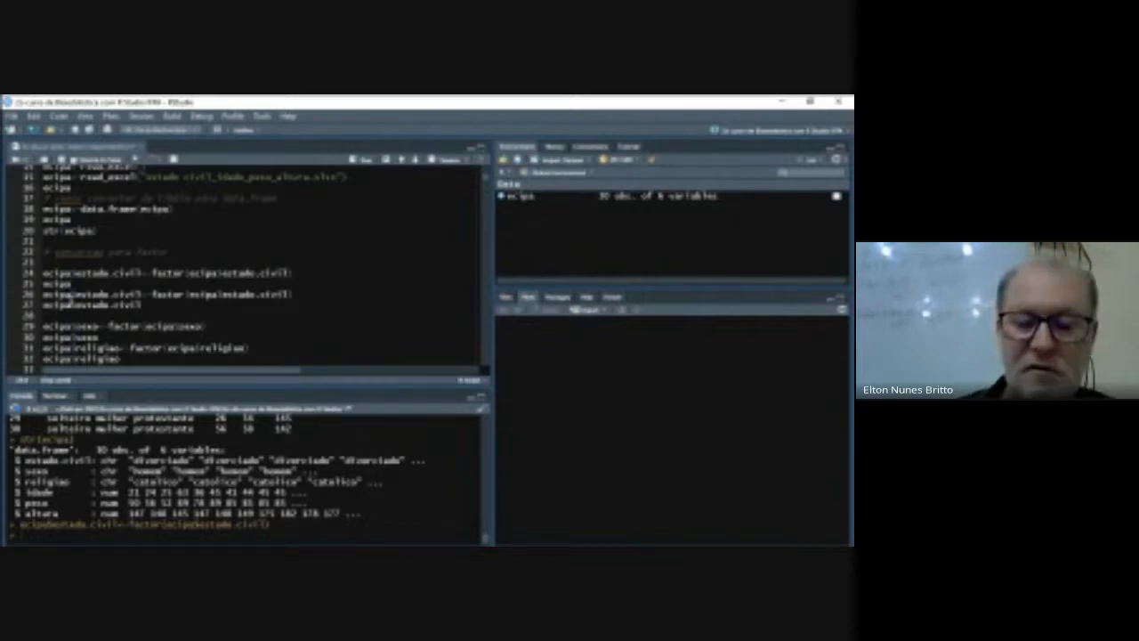
key("ctrl+Return")
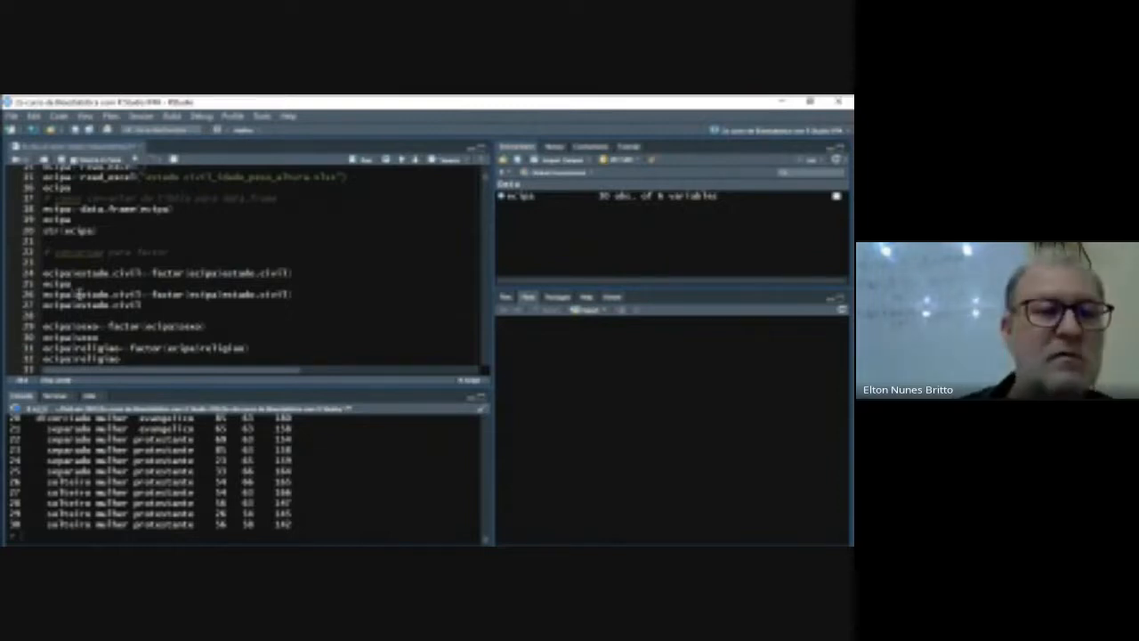
key("Return")
type("class(")
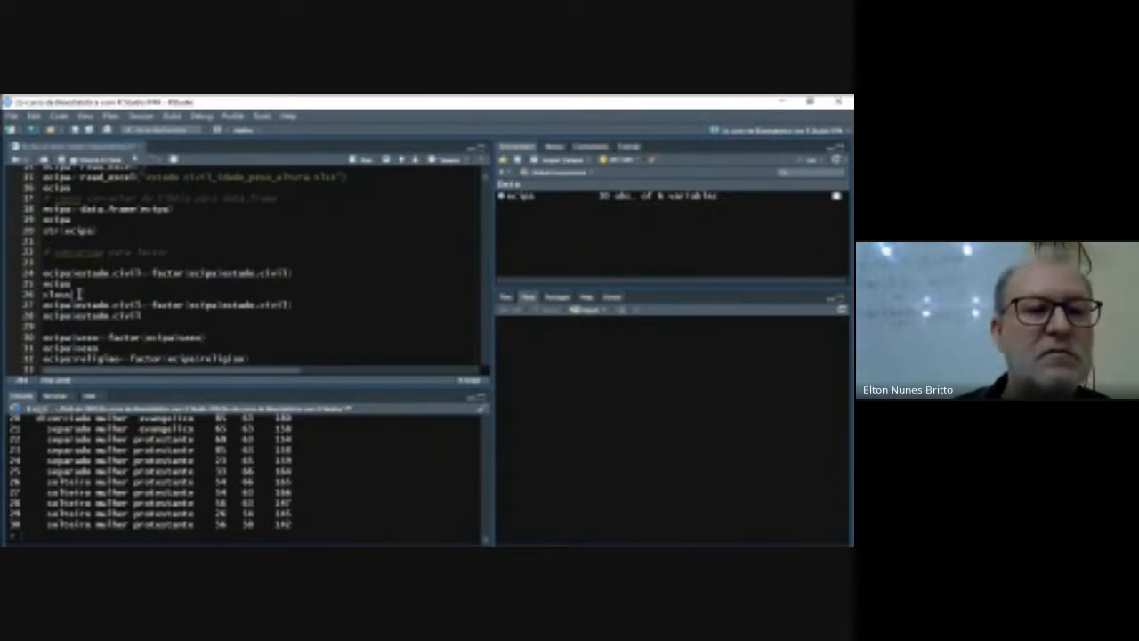
type("ecipa$")
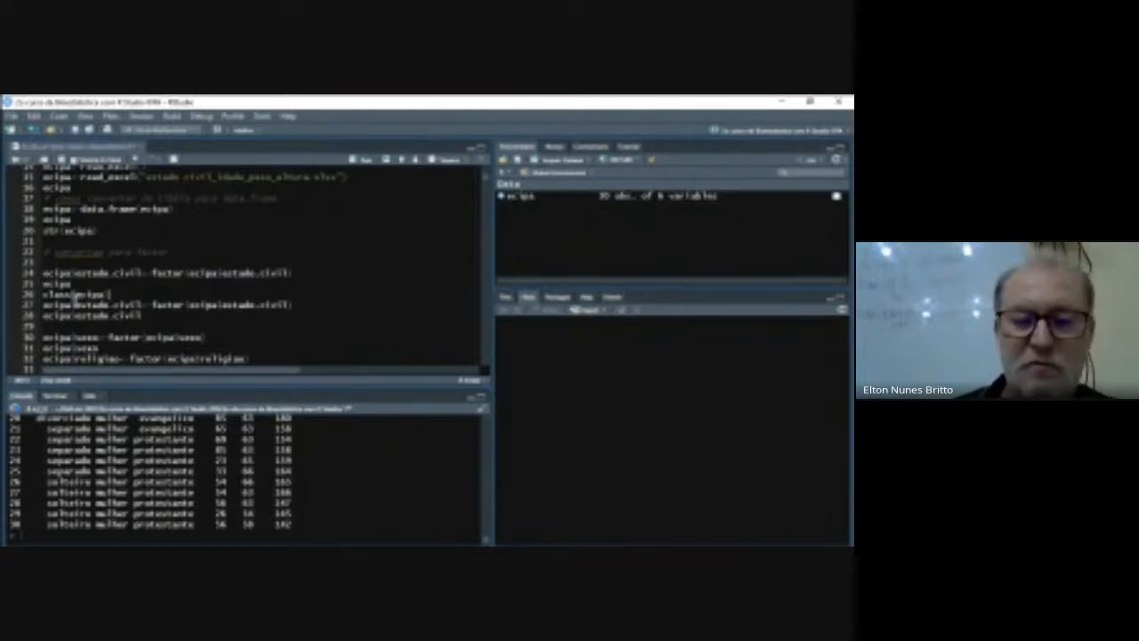
key("ctrl+Return")
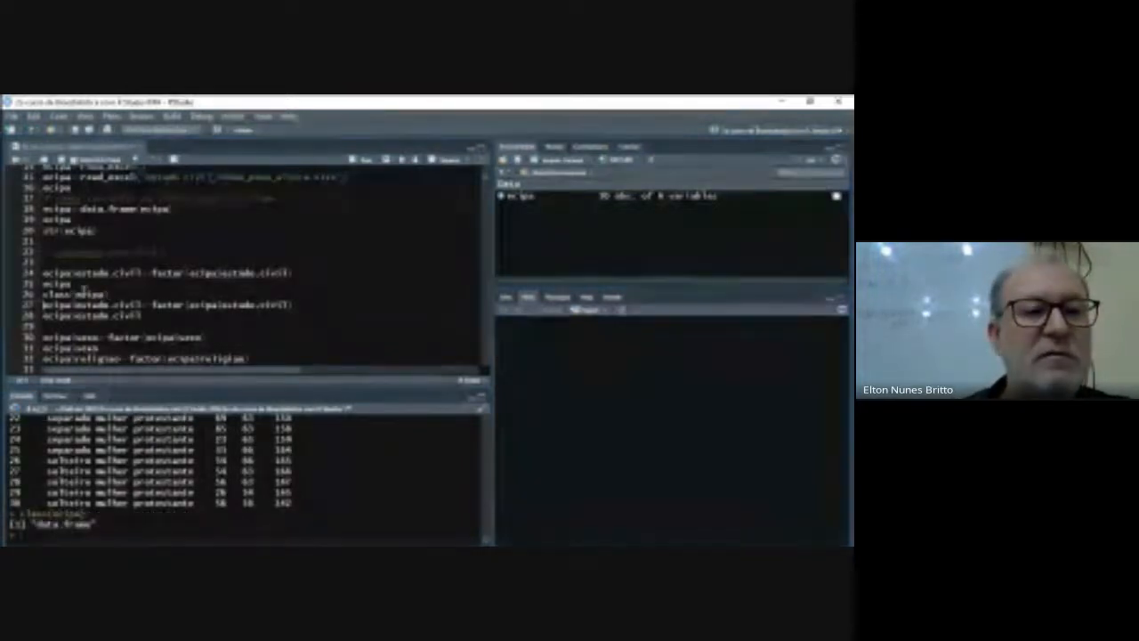
- Change the class call to class(ecipa$estado.civil) and run it to check the marital status column's class
left_click(107, 294)
key("Return")
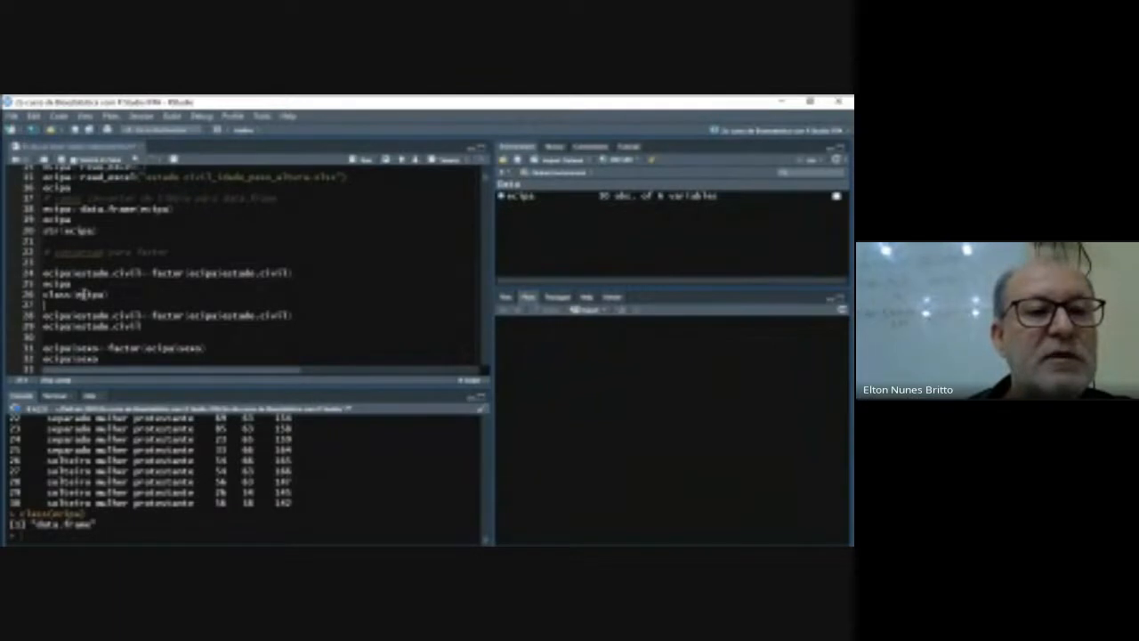
left_click(100, 294)
type("$")
key("Return")
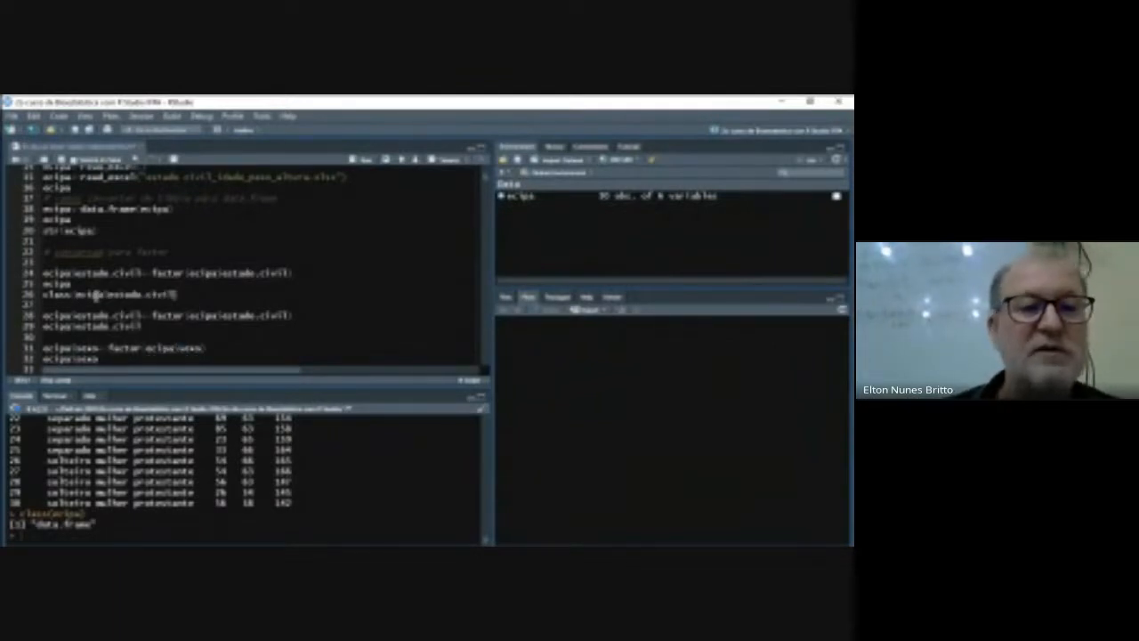
key("ctrl+Return")
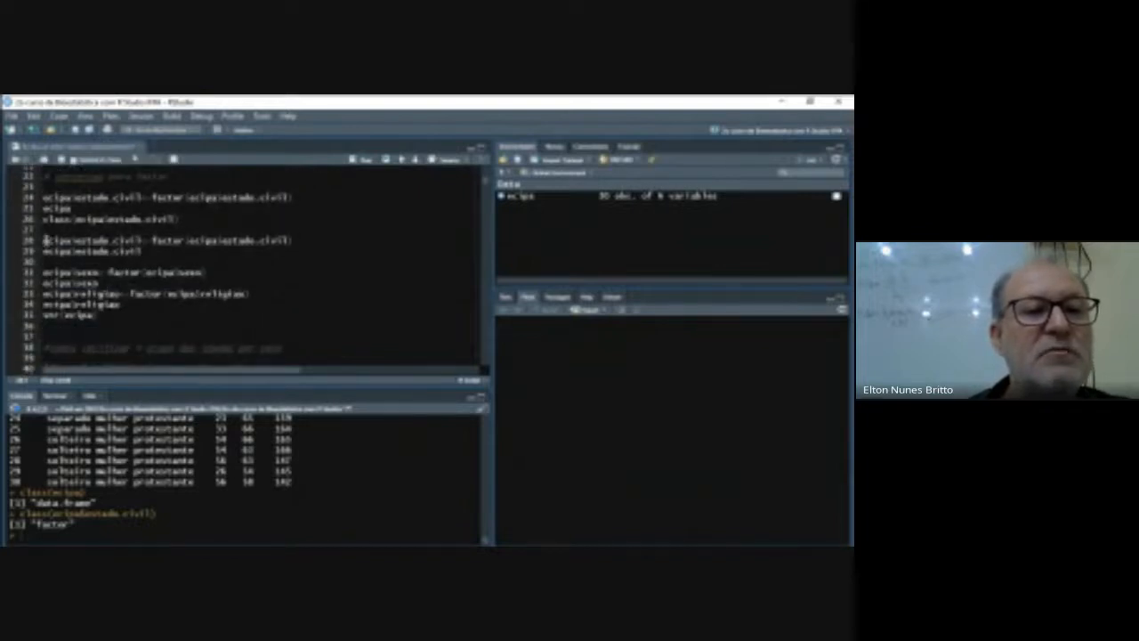
- Run the existing lines that convert and print sexo and religiao as factors, and display the data frame's structure with str(ecipa)
left_click_drag(45, 272, 122, 304)
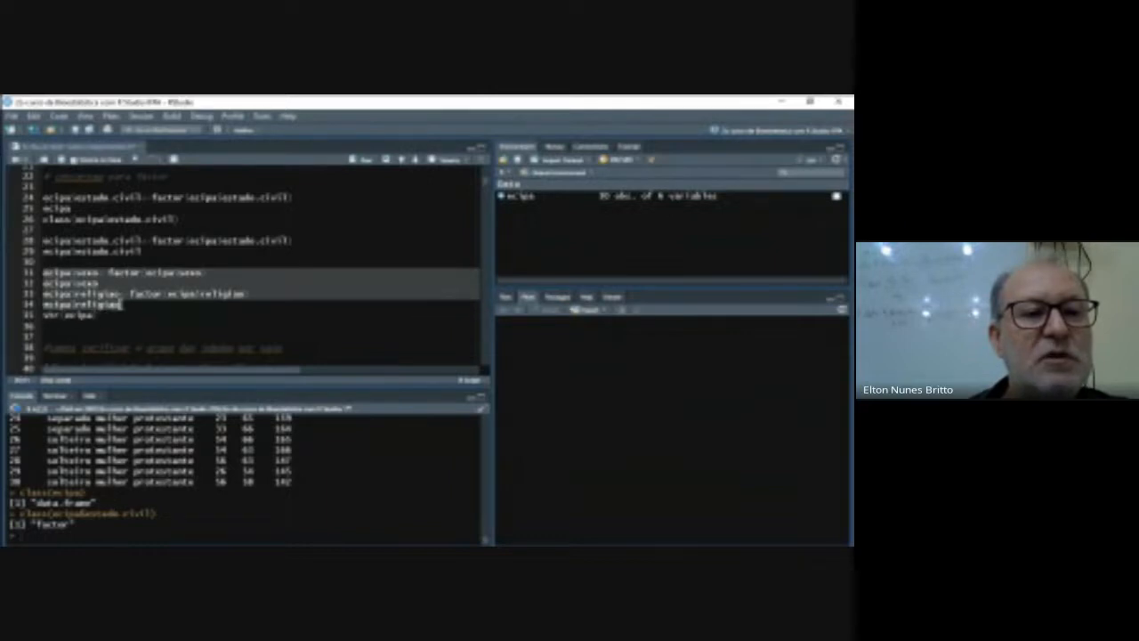
left_click(365, 161)
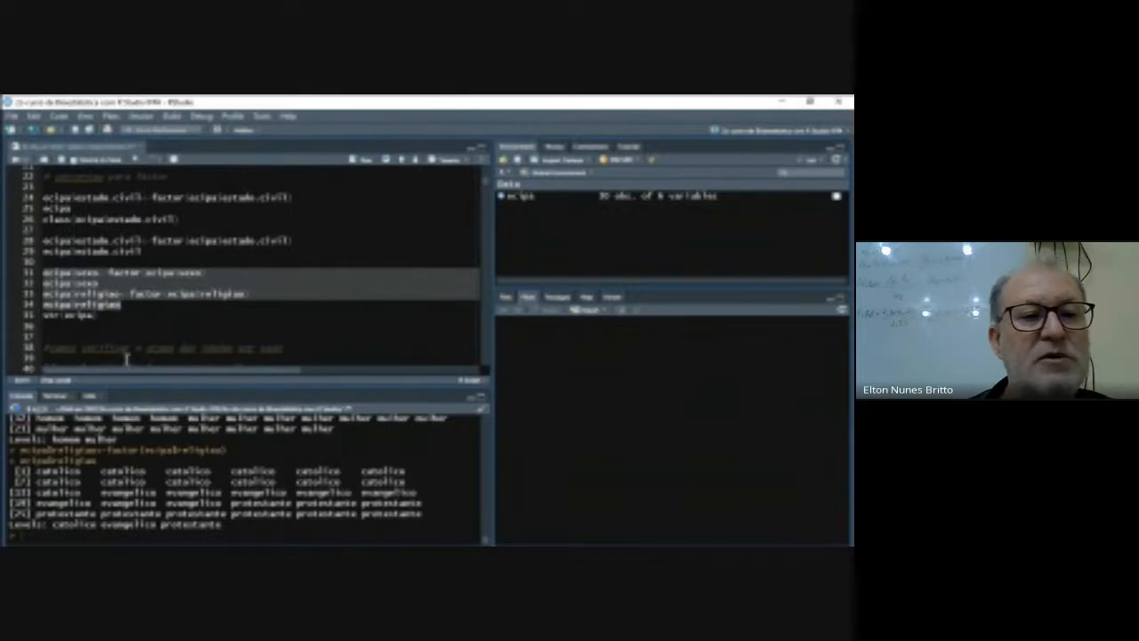
left_click(118, 328)
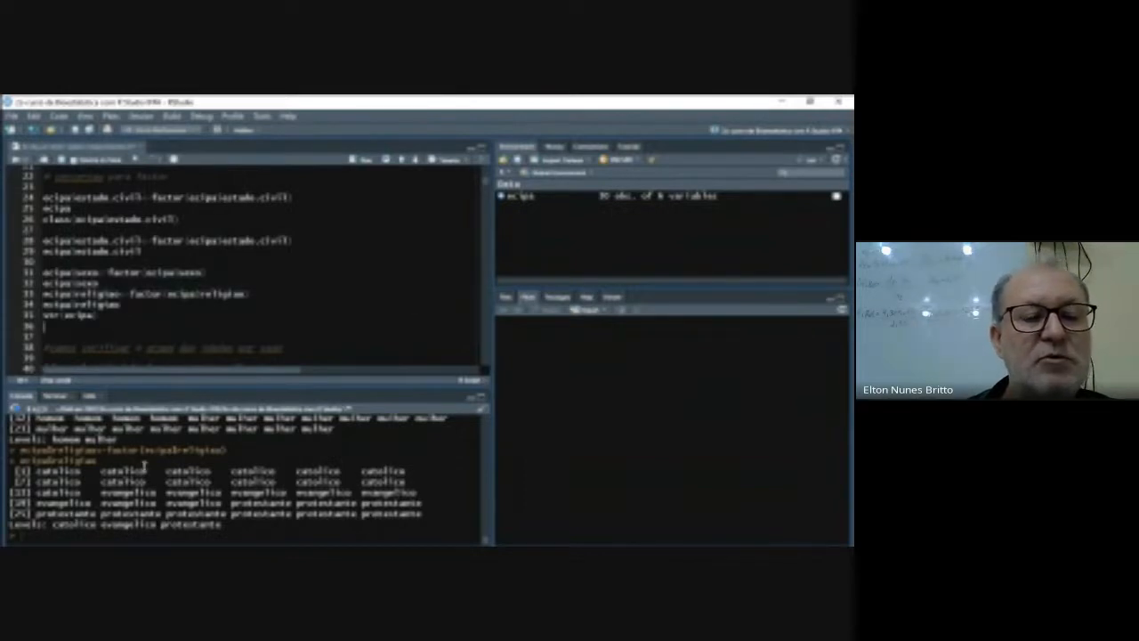
scroll(153, 346, "down", 2)
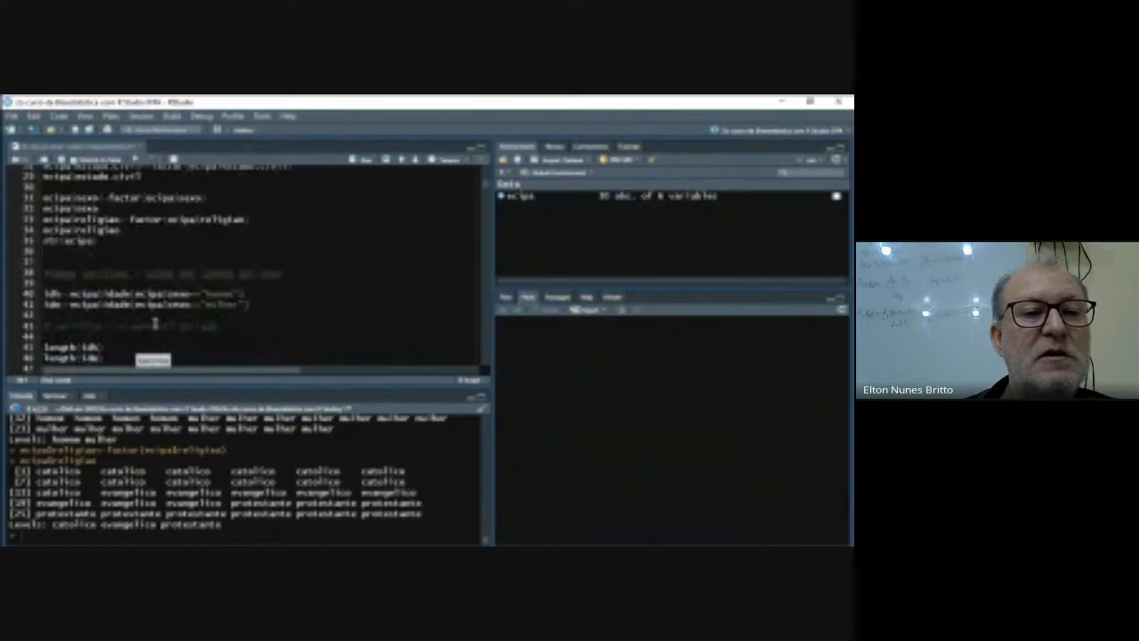
scroll(152, 323, "up", 1)
left_click(105, 299)
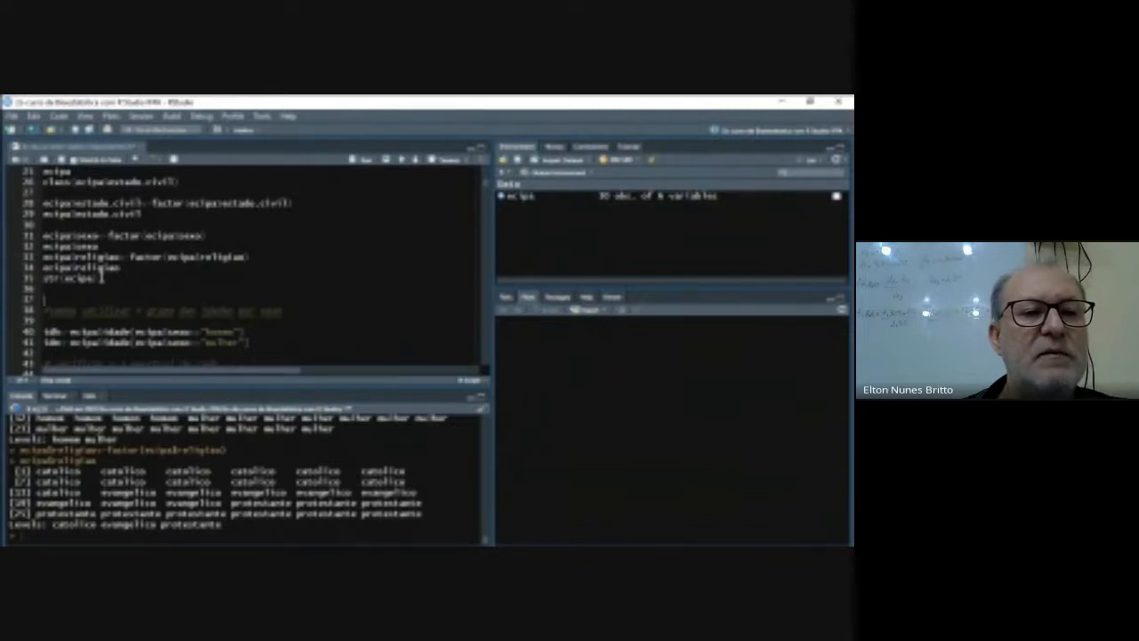
left_click(100, 278)
left_click(353, 164)
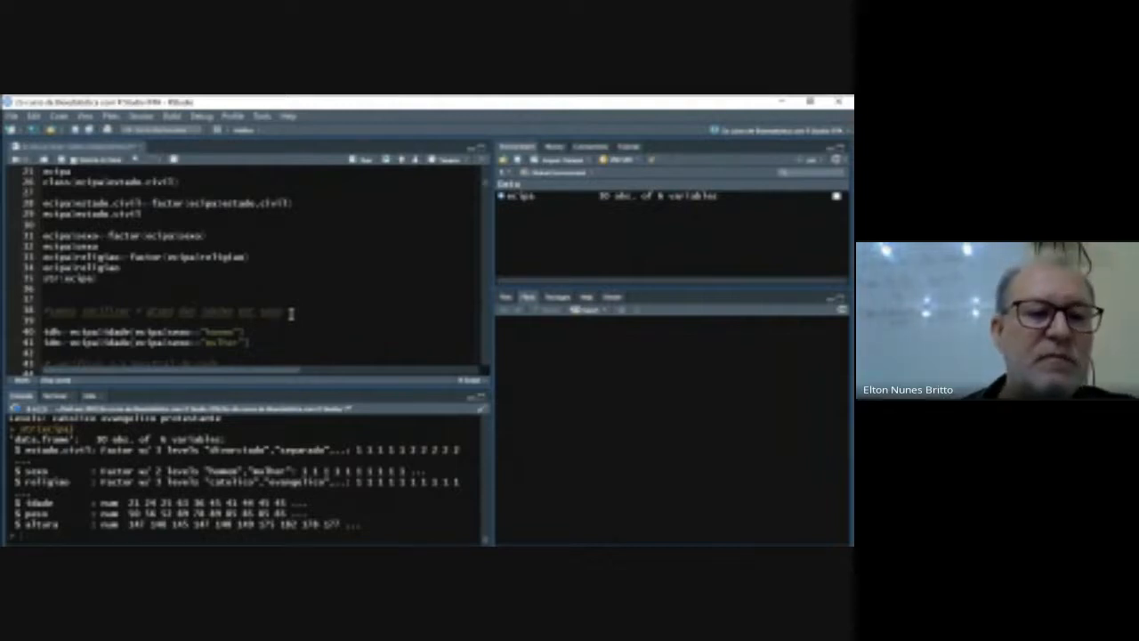
- Start a new line idh<-ecipa$idade above the existing idh line, under the comment about age groups by sex
scroll(271, 432, "up", 3)
scroll(272, 433, "up", 10)
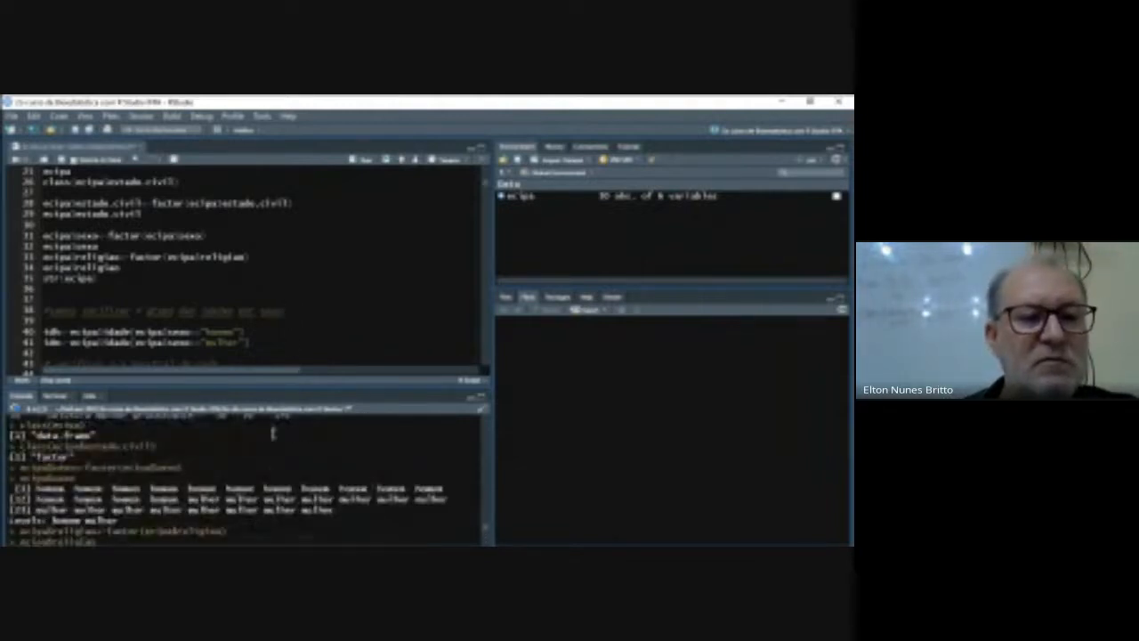
scroll(274, 430, "up", 8)
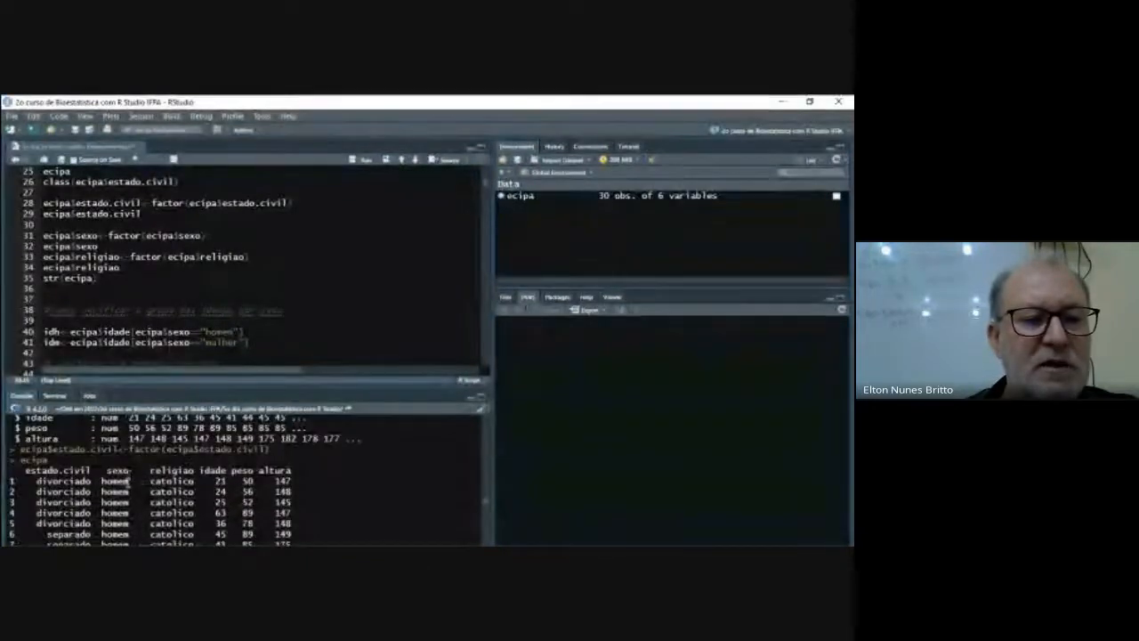
scroll(142, 458, "down", 3)
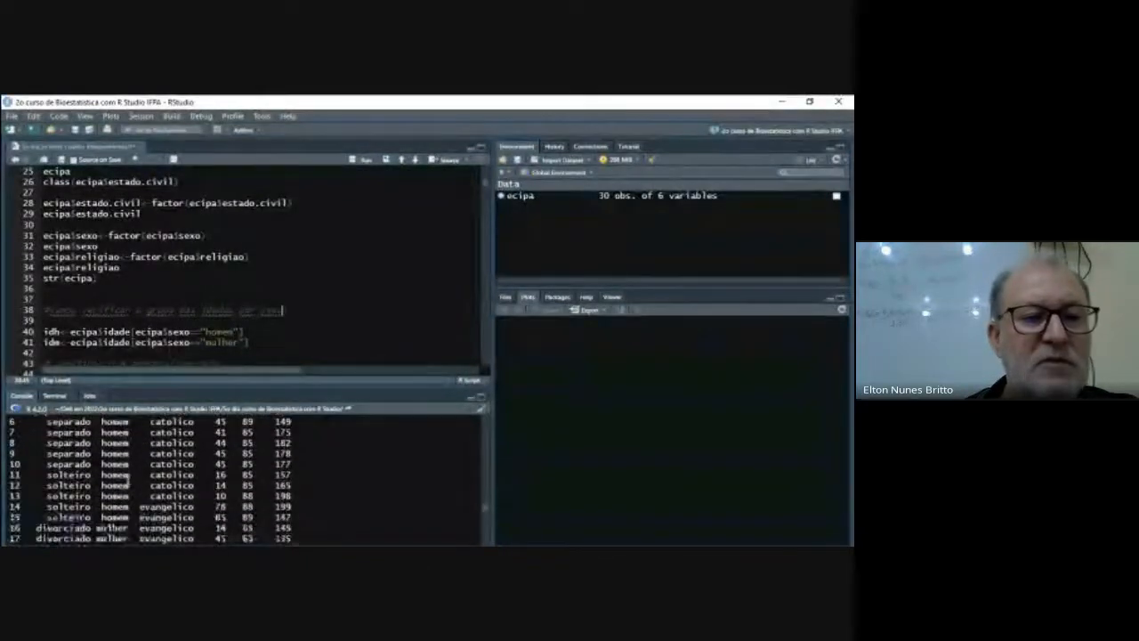
left_click(253, 333)
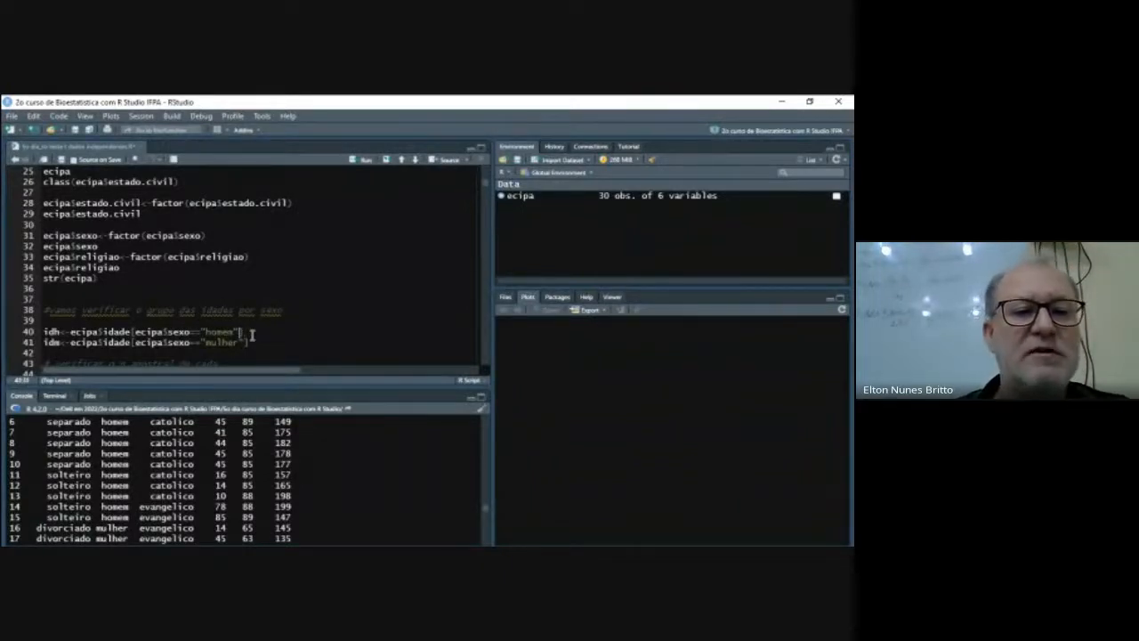
key("Return")
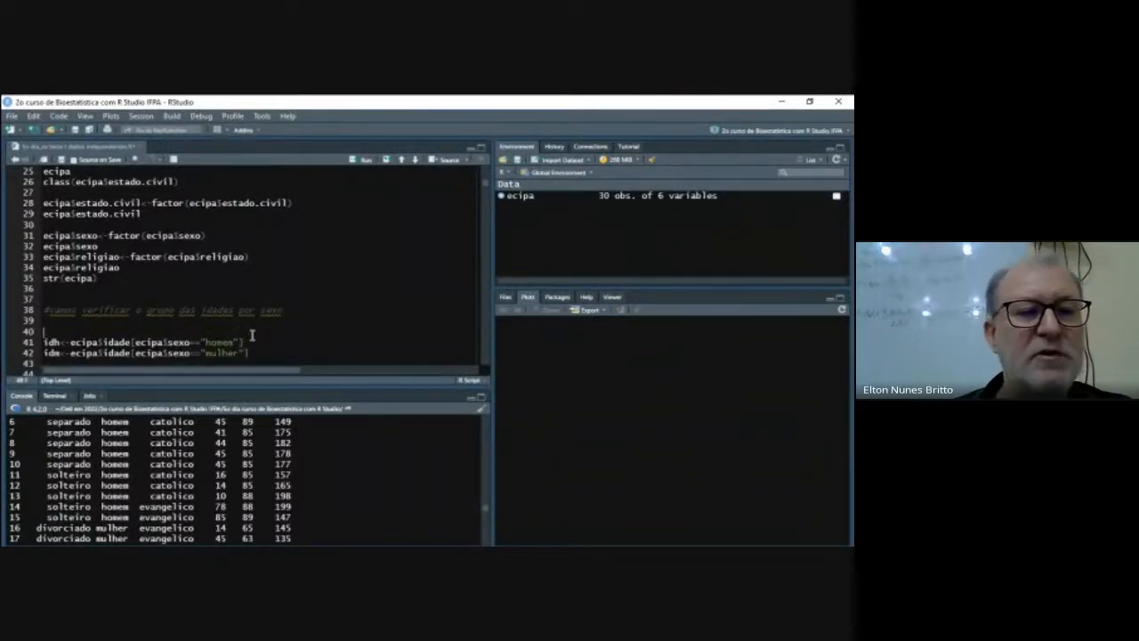
type("idh")
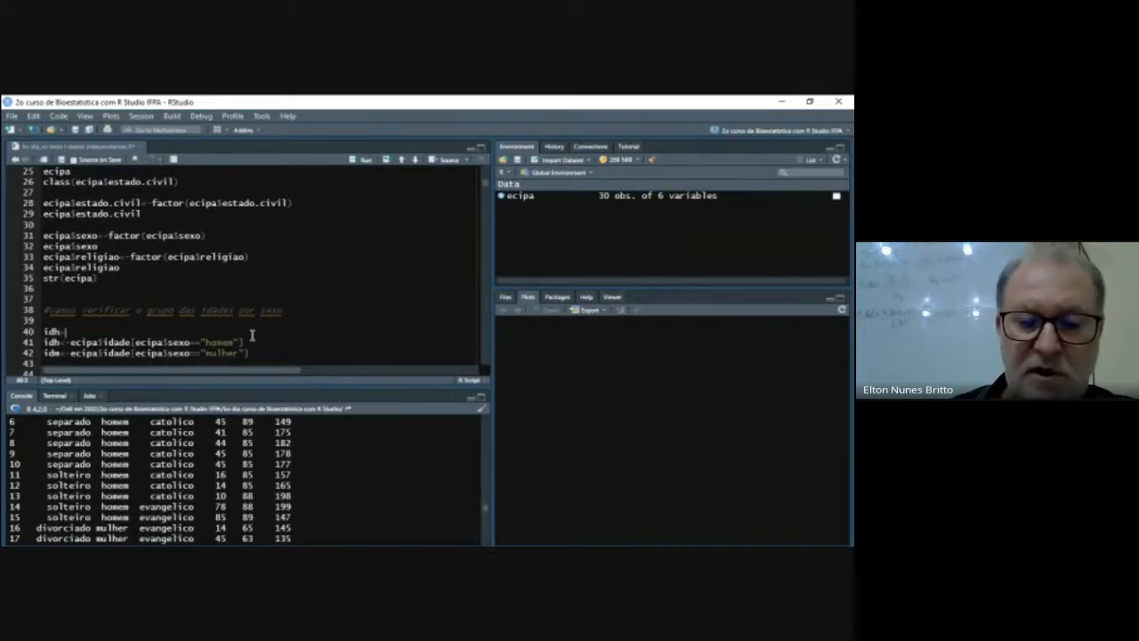
type("<-ecipa")
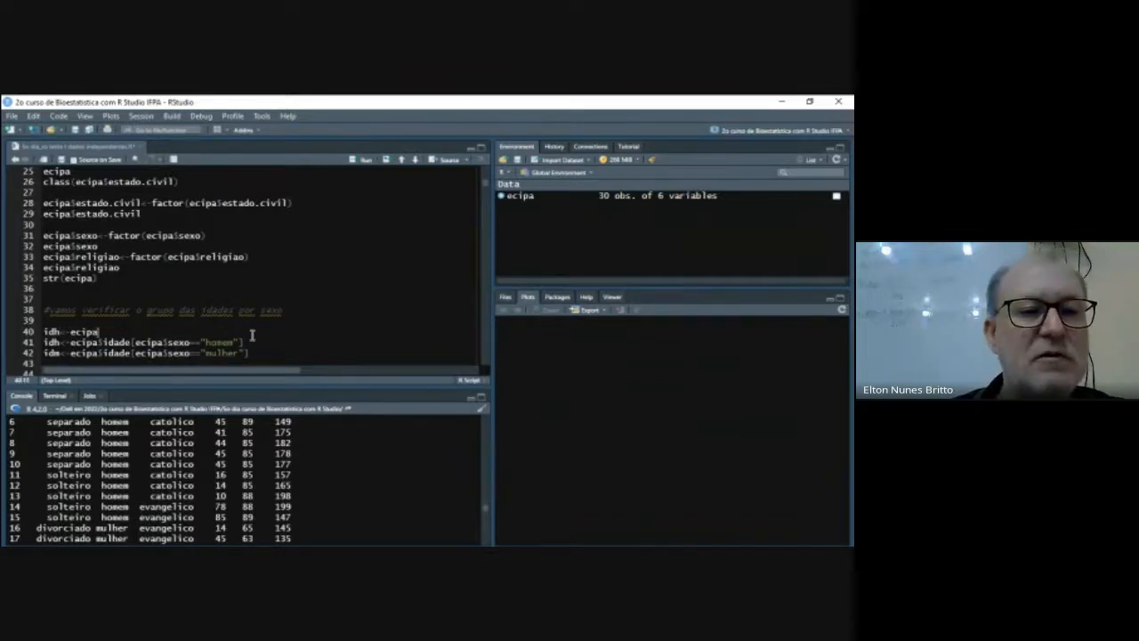
type("$")
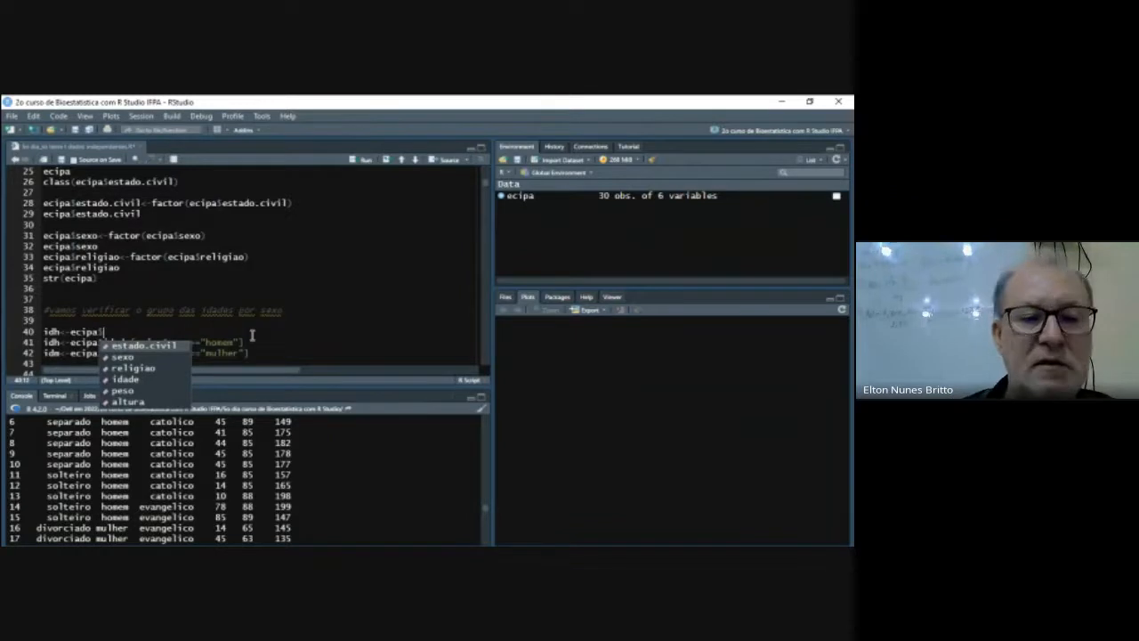
key("Down")
key("Down")
key("Down")
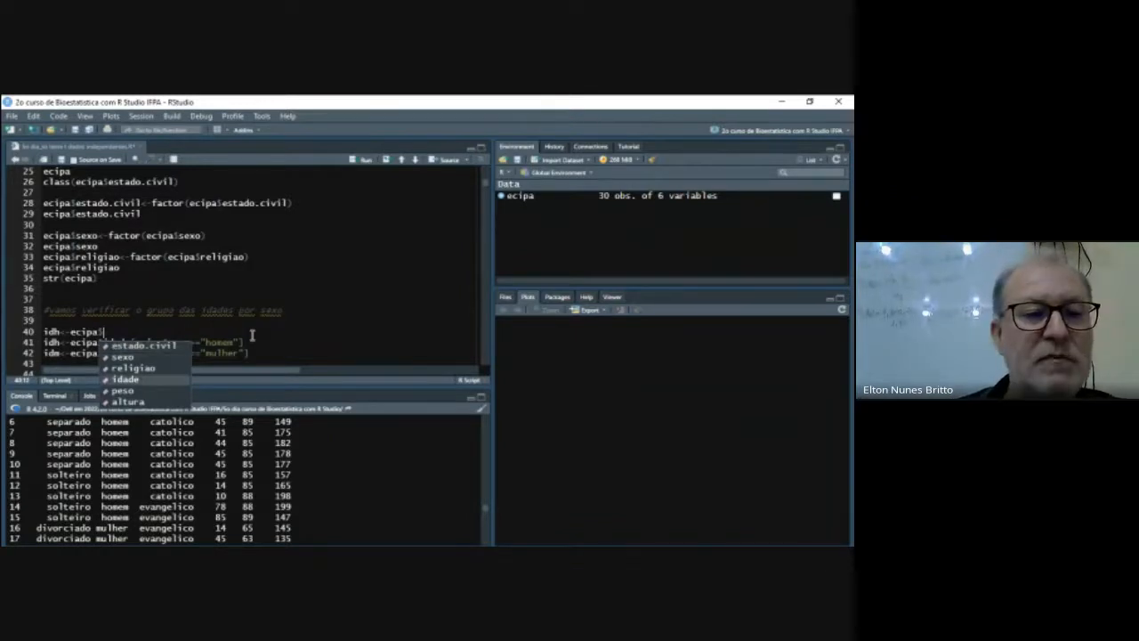
key("Return")
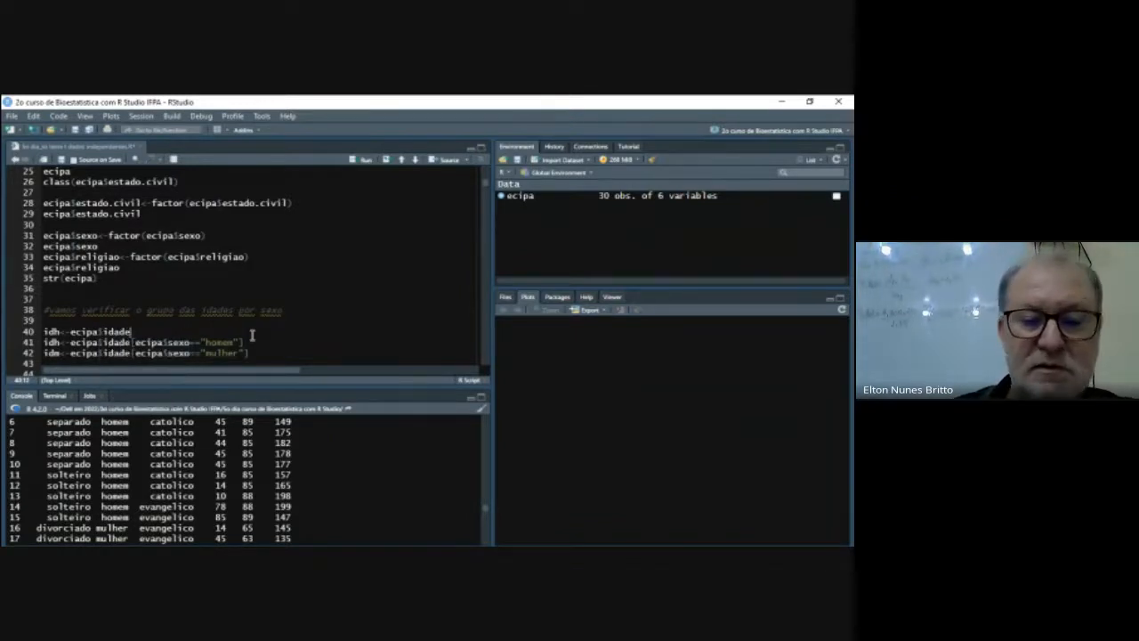
- Complete the new idh line with the filter [ecipa$sexo=="homem"] so it keeps only the men's ages
type("[ecip")
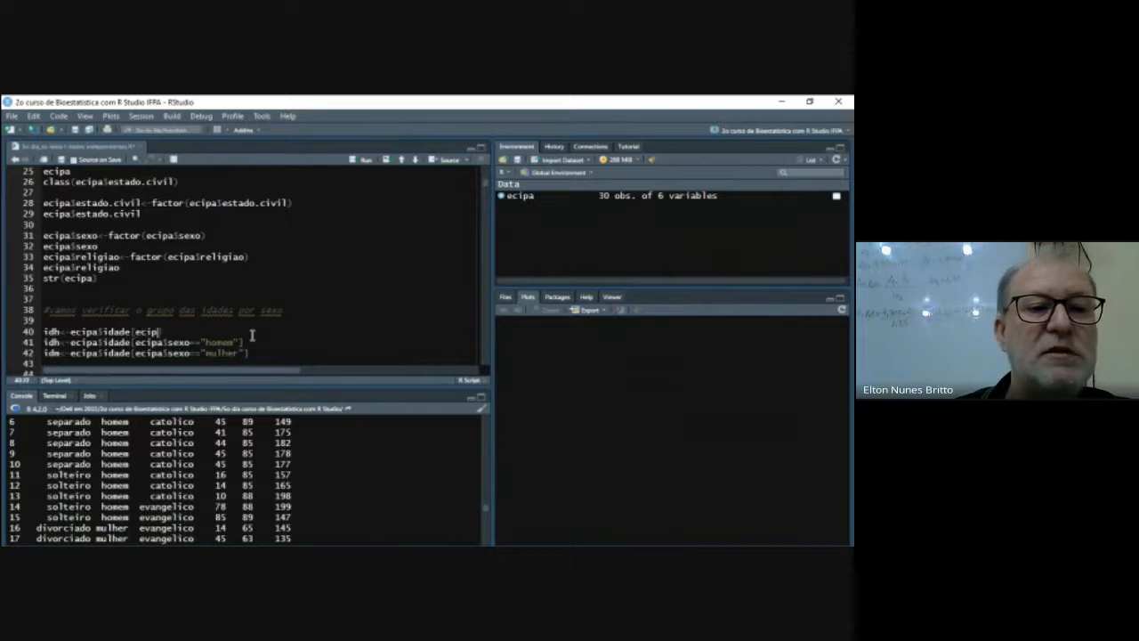
type("a$")
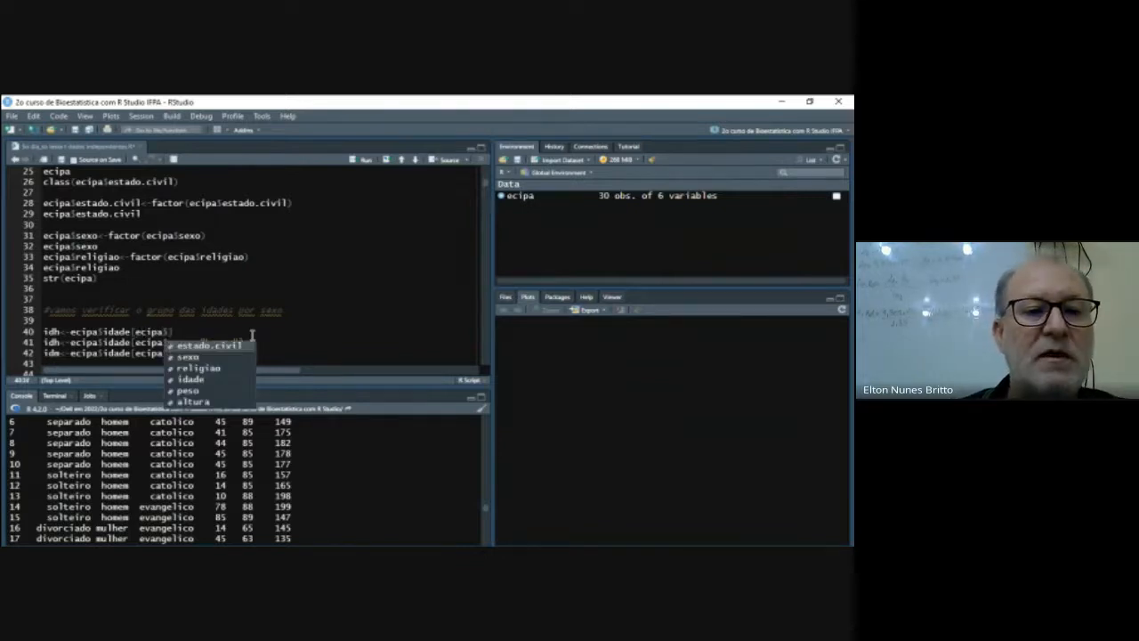
key("Down")
key("Down")
key("Down")
key("Down")
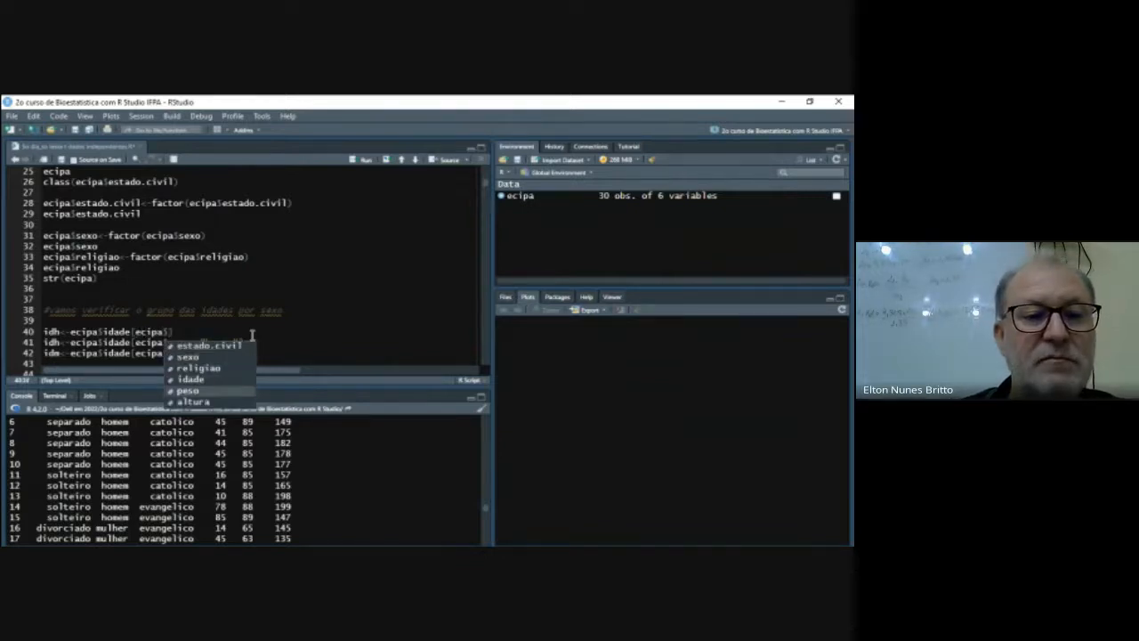
key("Up")
key("Up")
key("Up")
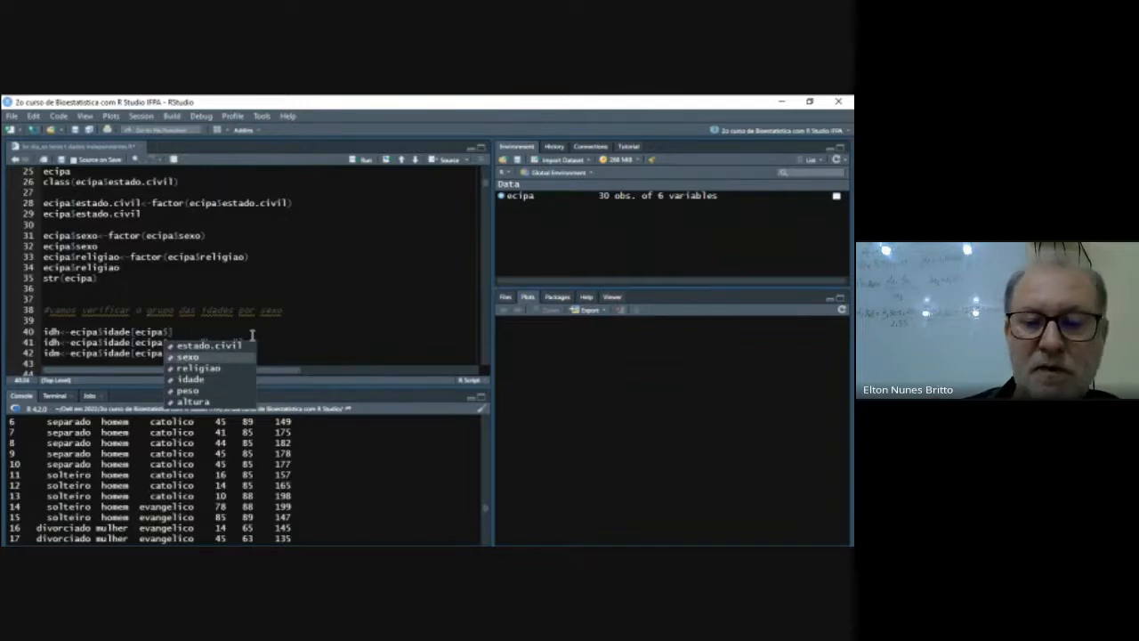
key("Return")
type("==\"ho")
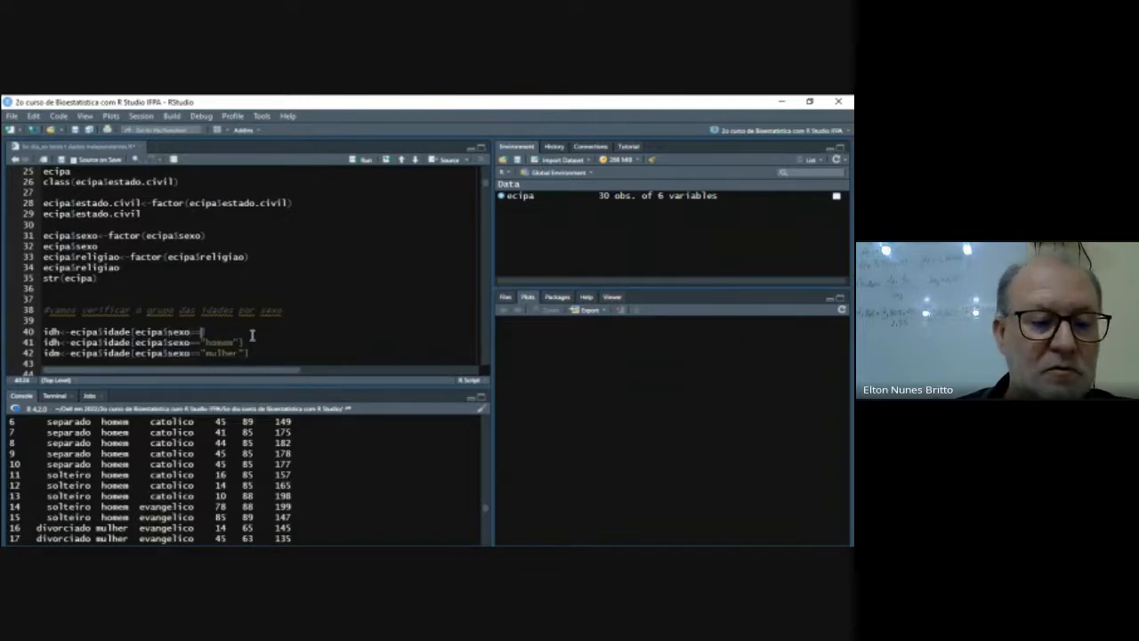
type("mem")
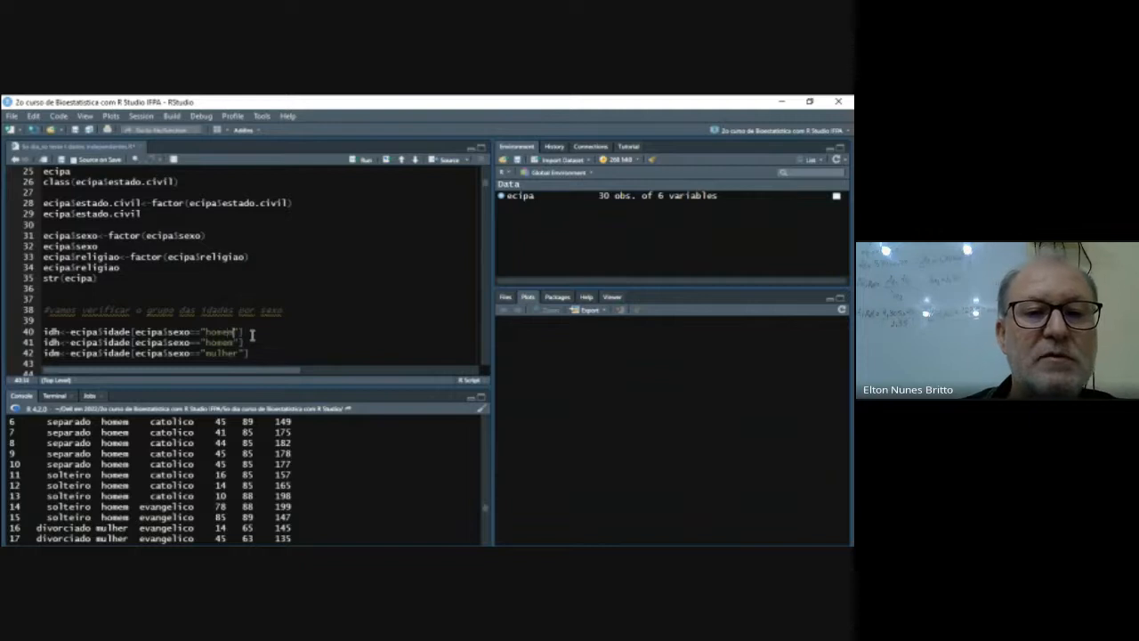
key("End")
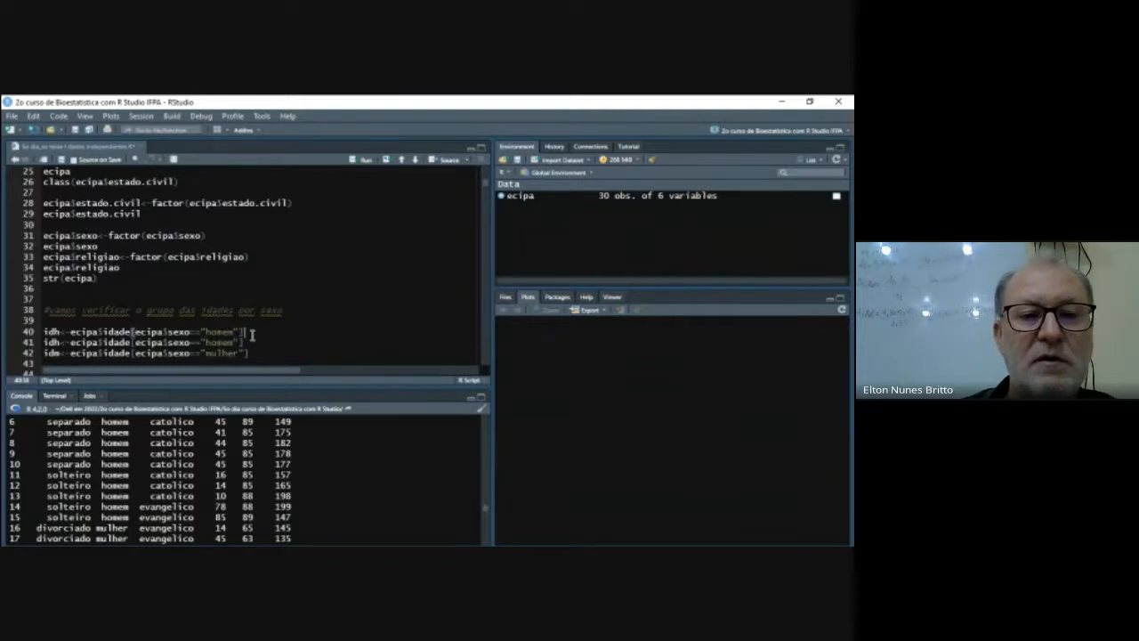
- Rename the variable in the older idh line just below to idm
key("Down")
key("Left")
key("shift+Left")
key("shift+Left")
key("shift+Left")
key("shift+Left")
key("shift+Left")
key("shift+Left")
key("shift+Left")
key("shift+Left")
key("shift+Left")
key("shift+Left")
key("shift+Left")
key("shift+Left")
key("shift+Left")
key("shift+Left")
key("shift+Left")
key("shift+Left")
key("shift+Left")
key("shift+Left")
key("shift+Left")
key("shift+Left")
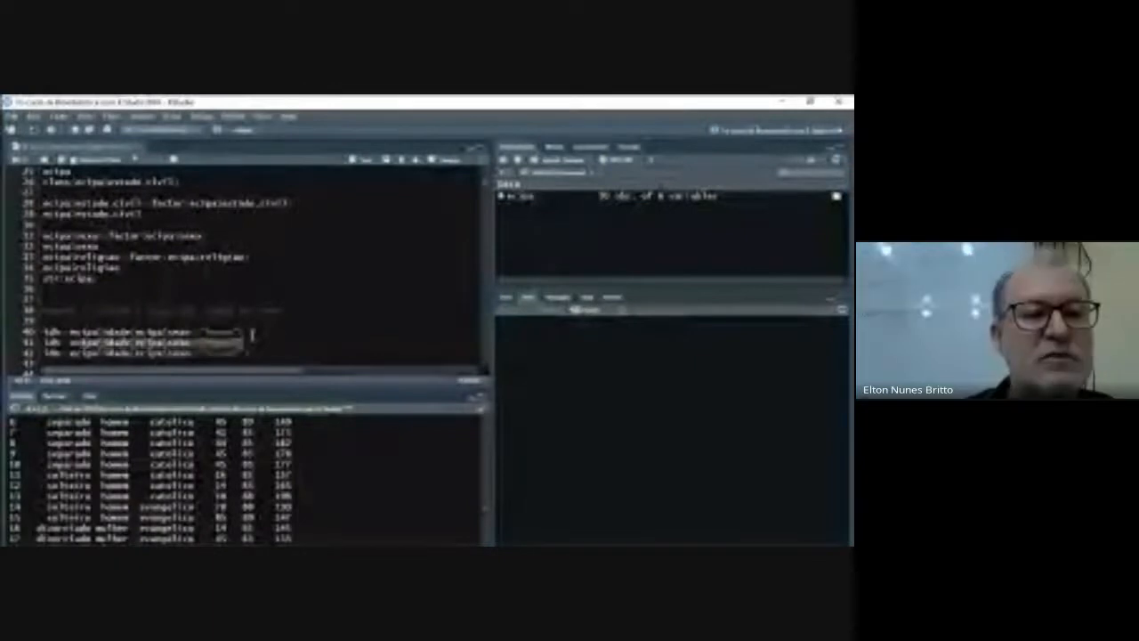
key("Left")
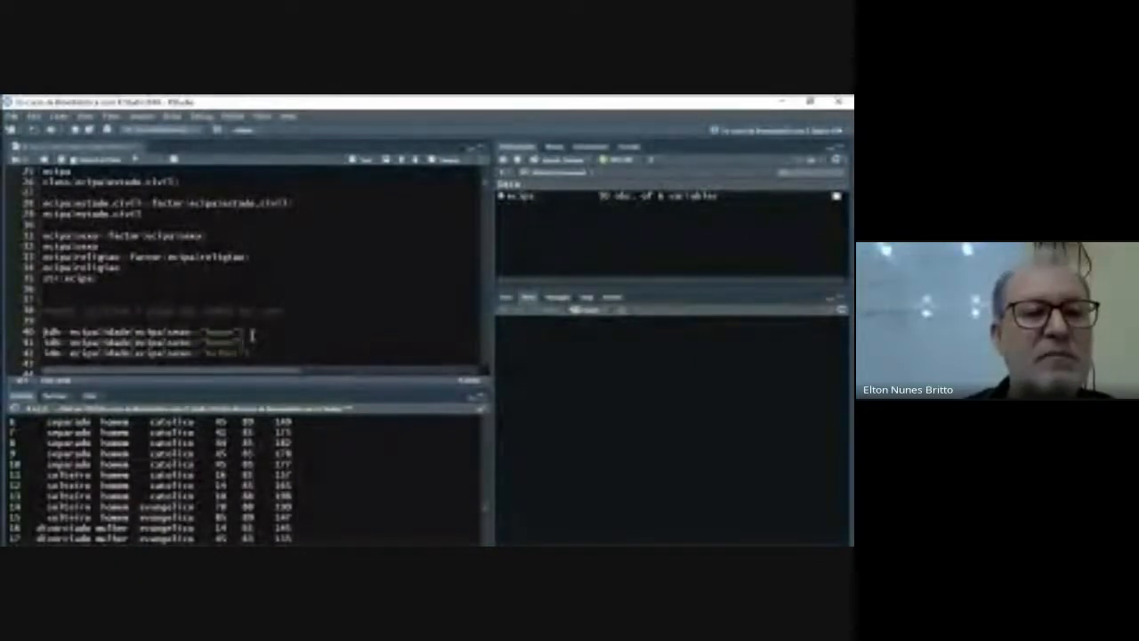
key("Right")
key("Right")
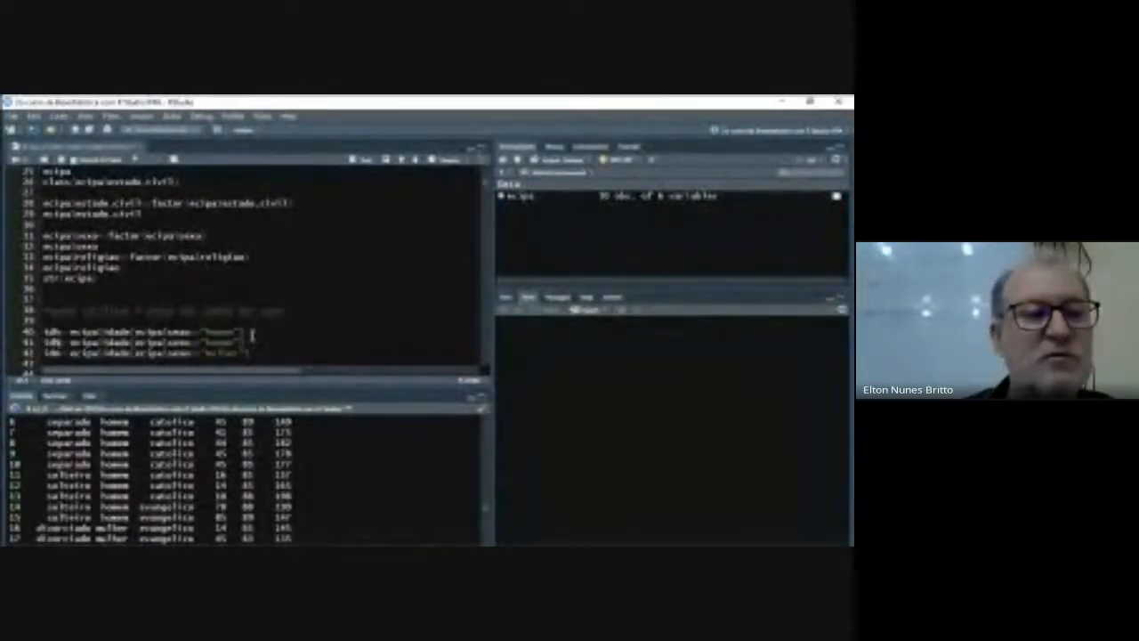
key("Right")
key("Right")
key("Right")
key("Right")
key("Right")
key("Right")
key("Right")
key("Right")
key("Right")
key("Right")
key("Right")
key("Right")
key("Right")
key("Right")
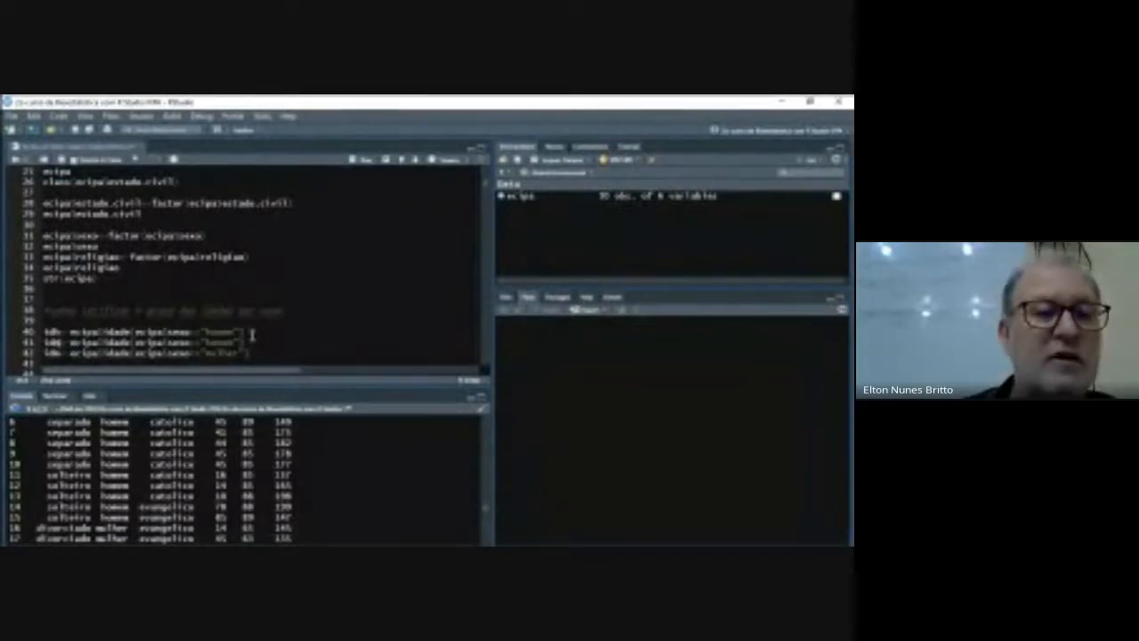
- Replace "homem" with "mulher" in the filter of the edited idm line
key("Right")
key("Right")
key("Right")
key("Right")
key("Right")
key("Right")
key("Right")
key("Right")
key("Right")
key("Right")
key("Right")
key("Right")
key("Right")
key("Right")
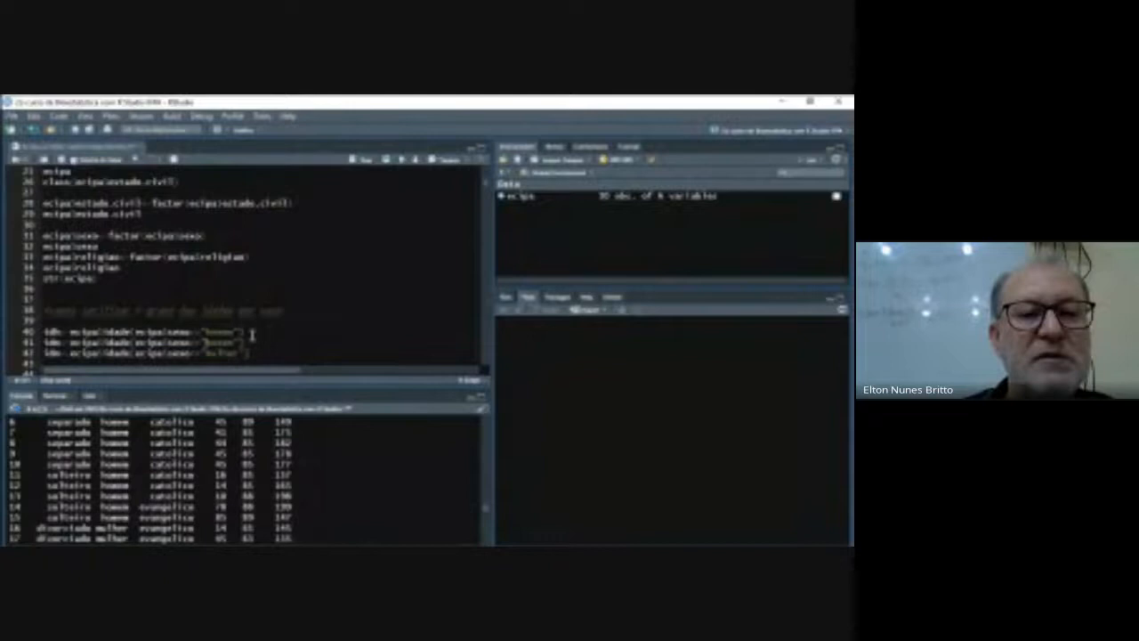
key("shift+Right")
key("shift+Right")
key("shift+Right")
key("shift+Right")
key("shift+Right")
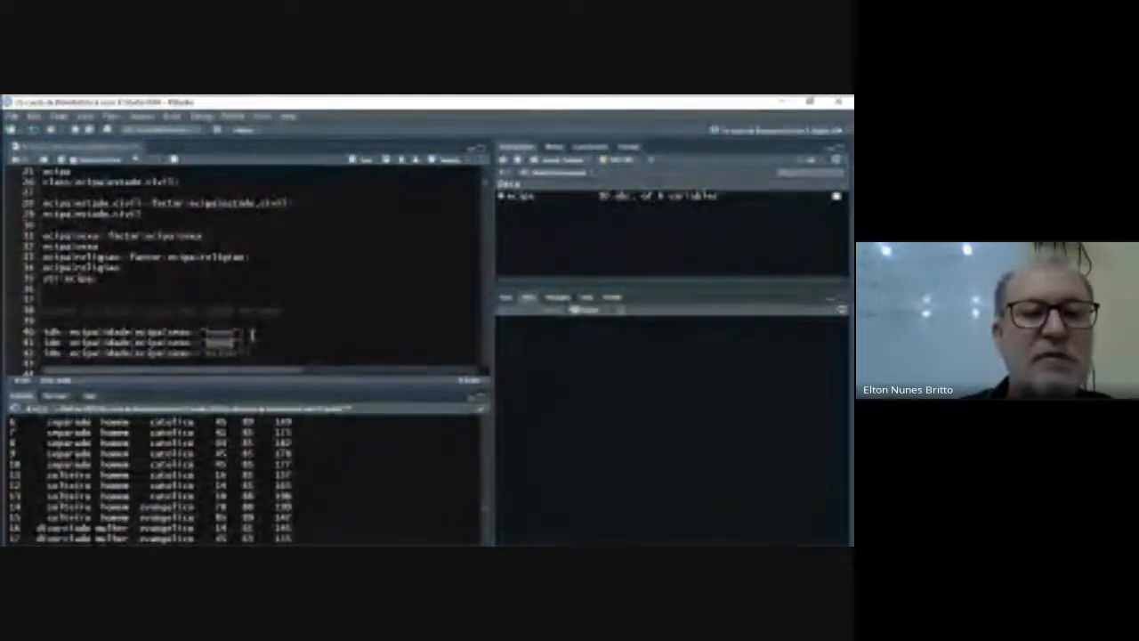
type("mulh")
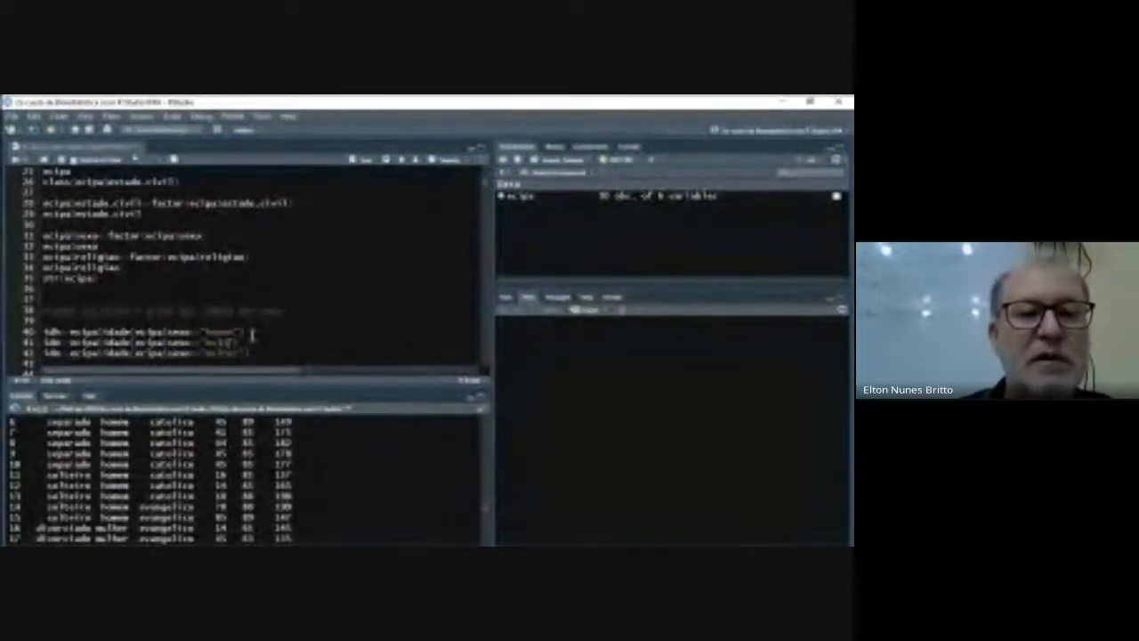
type("er")
- Delete the leftover duplicate idm line beneath the two age assignments
key("Down")
key("Right")
key("Right")
key("BackSpace")
key("shift+Left")
key("shift+Left")
key("shift+Left")
key("shift+Left")
key("shift+Left")
key("shift+Left")
key("shift+Left")
key("shift+Left")
key("shift+Left")
key("shift+Left")
key("shift+Left")
key("shift+Left")
key("shift+Left")
key("shift+Left")
key("shift+Left")
key("shift+Left")
key("shift+Left")
key("shift+Left")
key("shift+Left")
key("shift+Left")
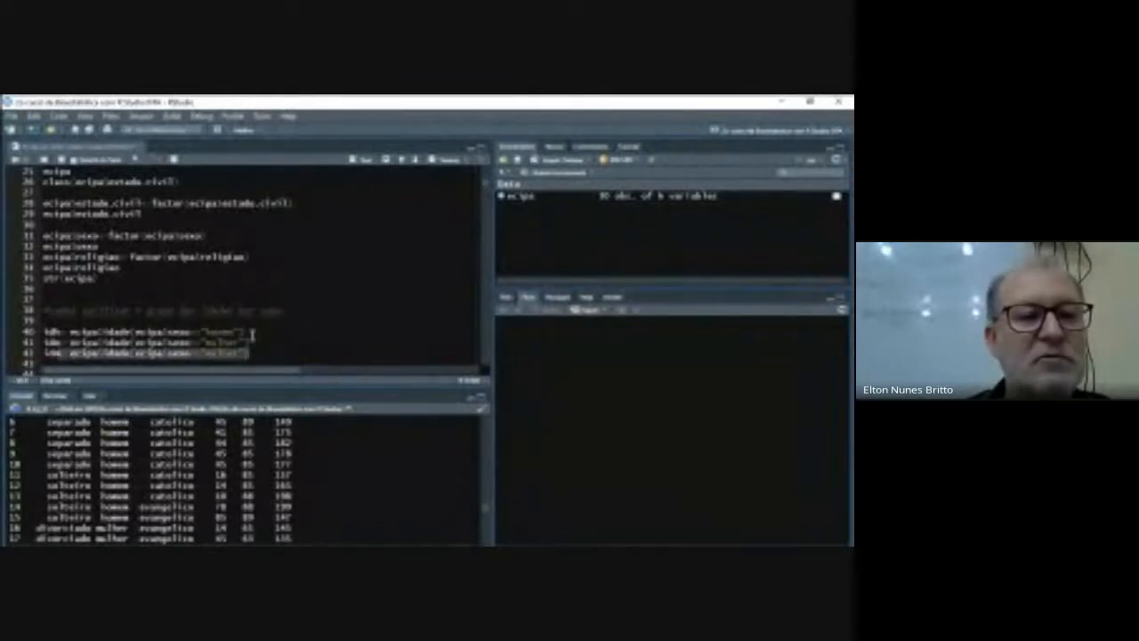
key("BackSpace")
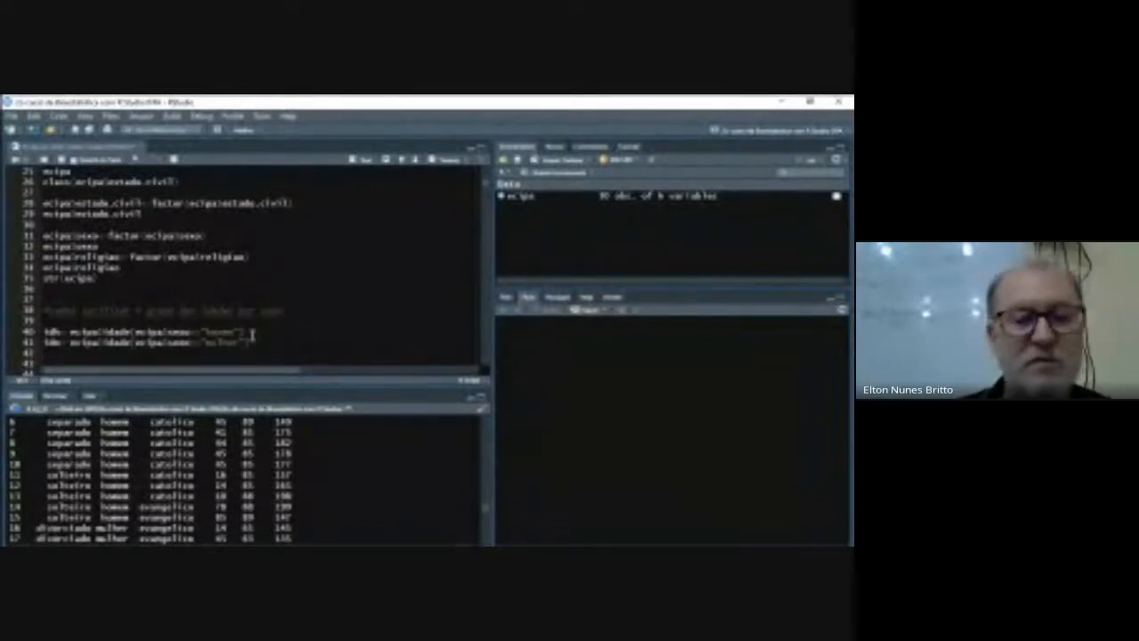
- Run the idh and idm assignments together to create the men's and women's age vectors
key("shift+Up")
key("shift+Up")
key("ctrl+Return")
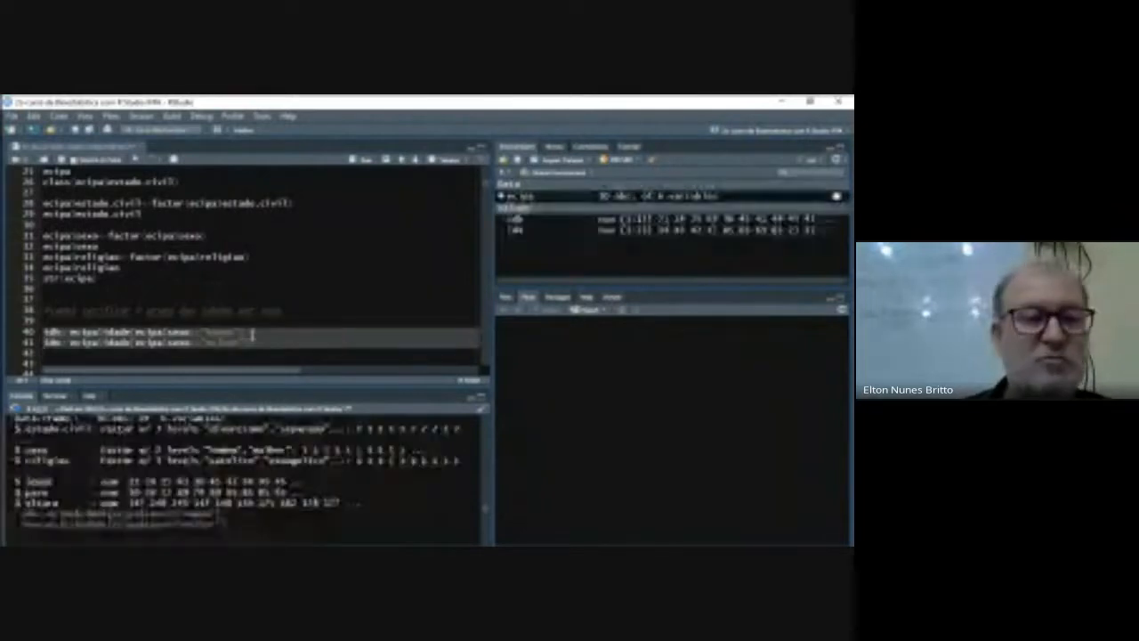
- Write length(idh) on a new line under the comment about checking each group's sample size
scroll(252, 334, "down", 2)
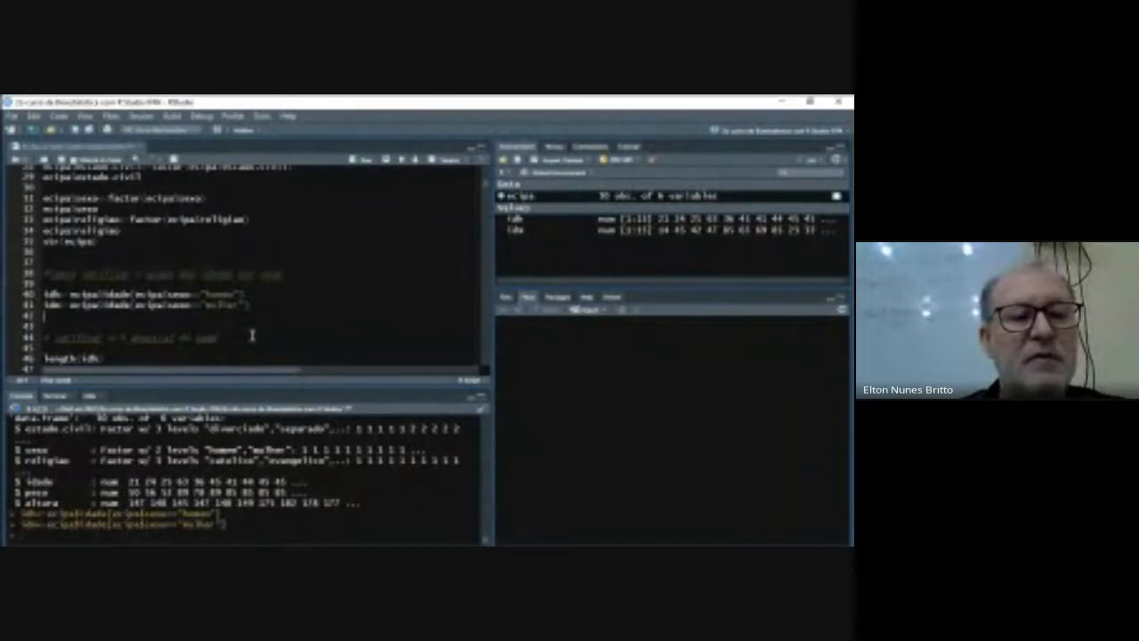
scroll(252, 334, "down", 2)
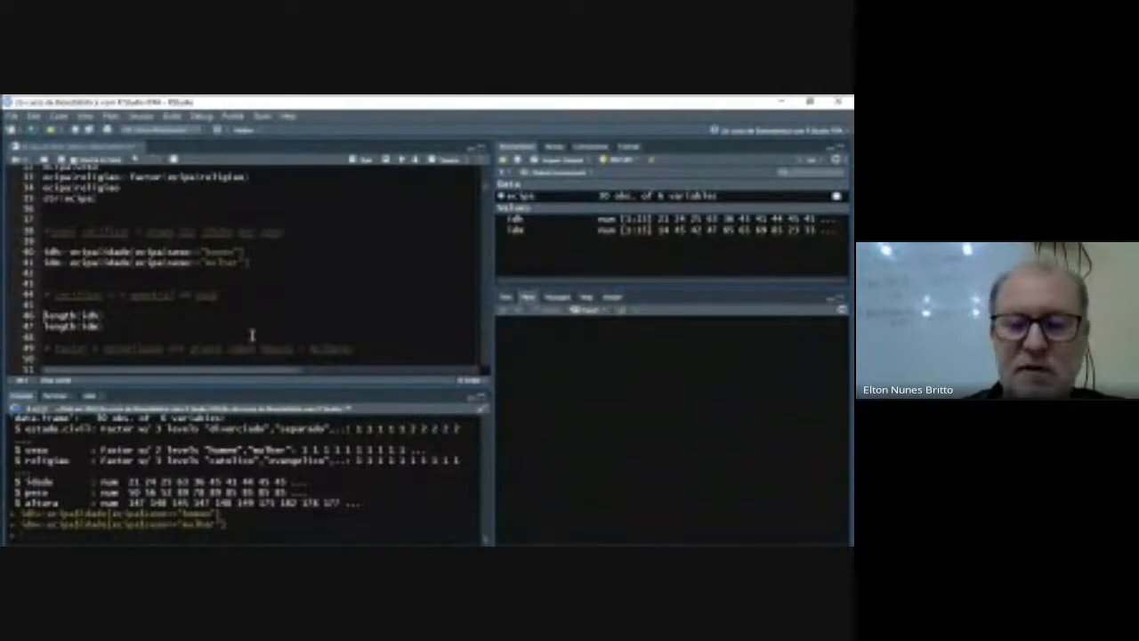
key("Return")
key("Up")
type("le")
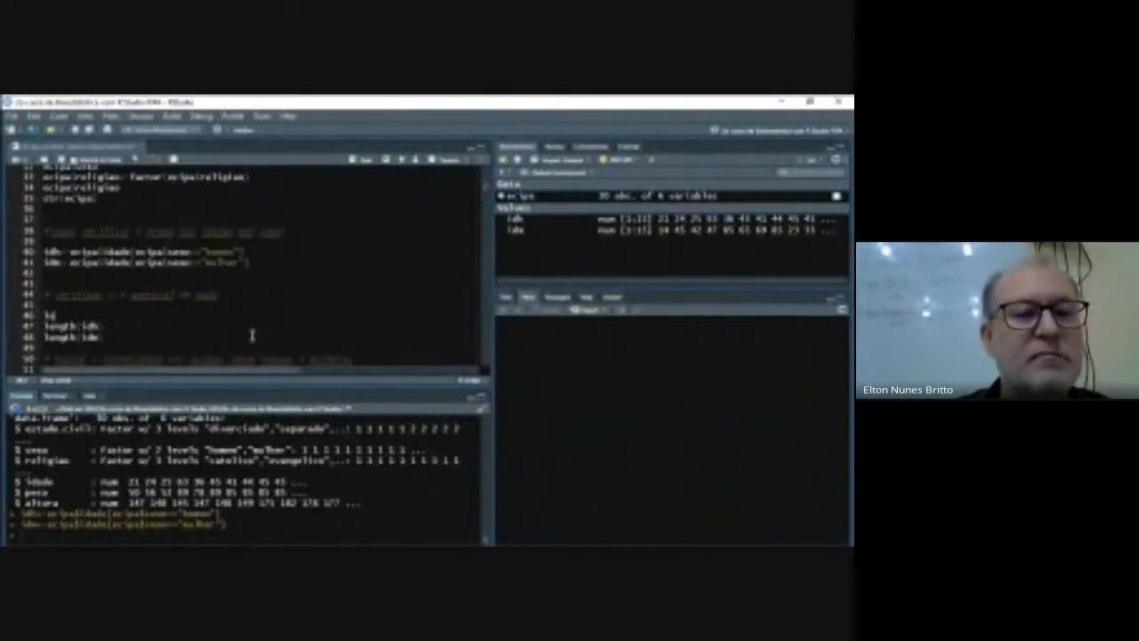
type("ng")
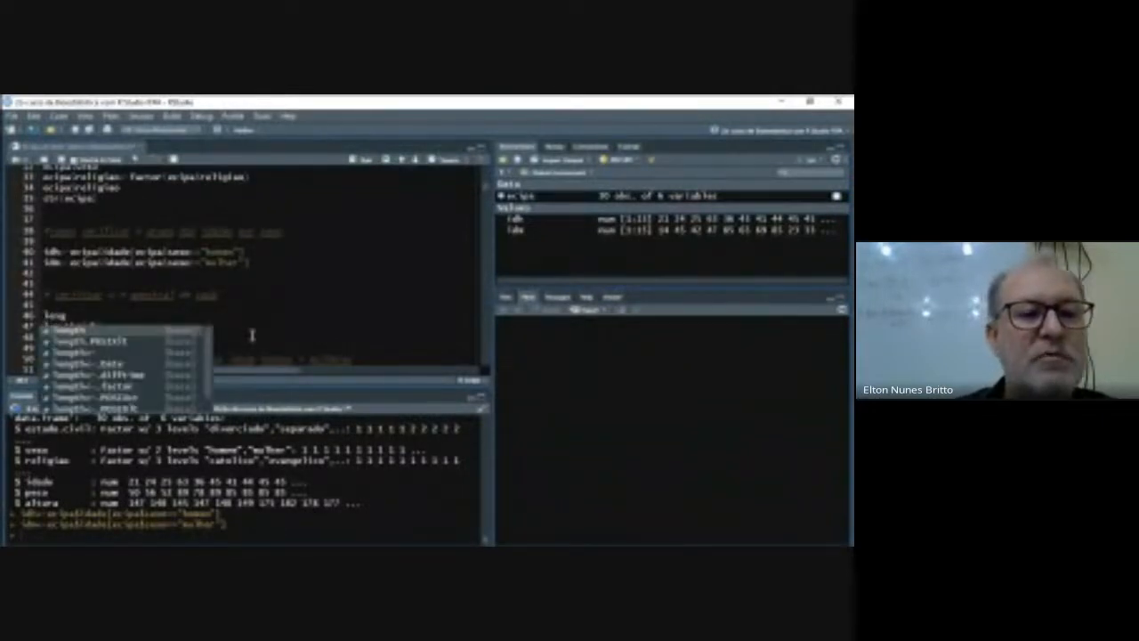
key("Return")
type("idh)")
key("Return")
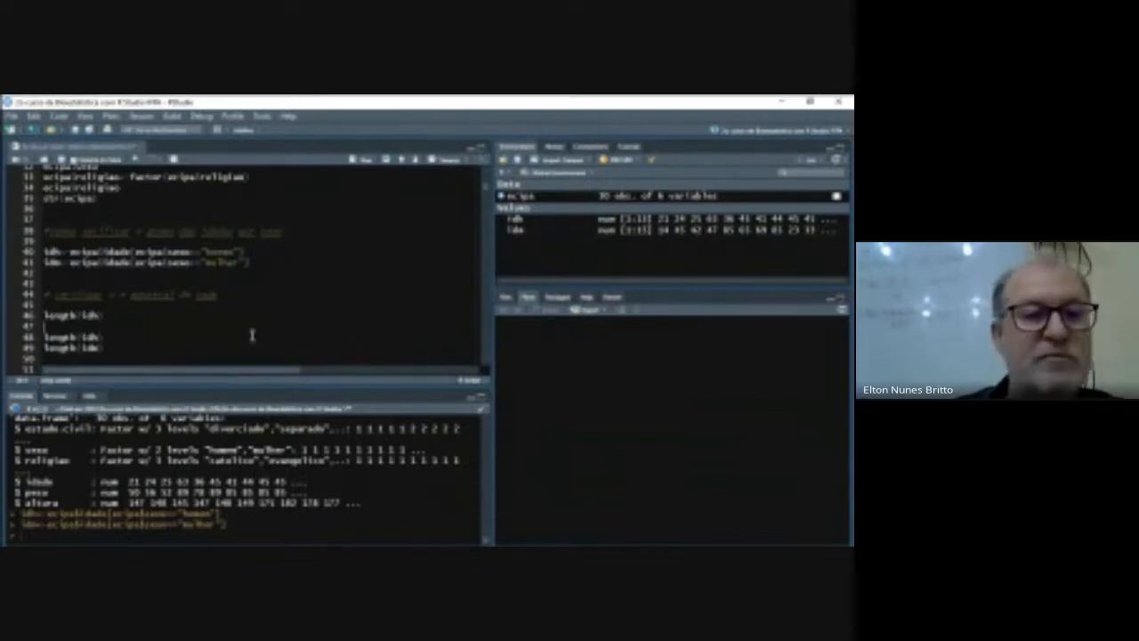
- Delete the old duplicate length(idh) line and the blank lines so length(idm) directly follows the new length(idh)
key("Down")
key("shift+Right")
key("shift+Right")
key("shift+Right")
key("shift+Right")
key("shift+Right")
key("shift+Right")
key("shift+Right")
key("shift+Right")
key("shift+Right")
key("shift+Right")
key("shift+Right")
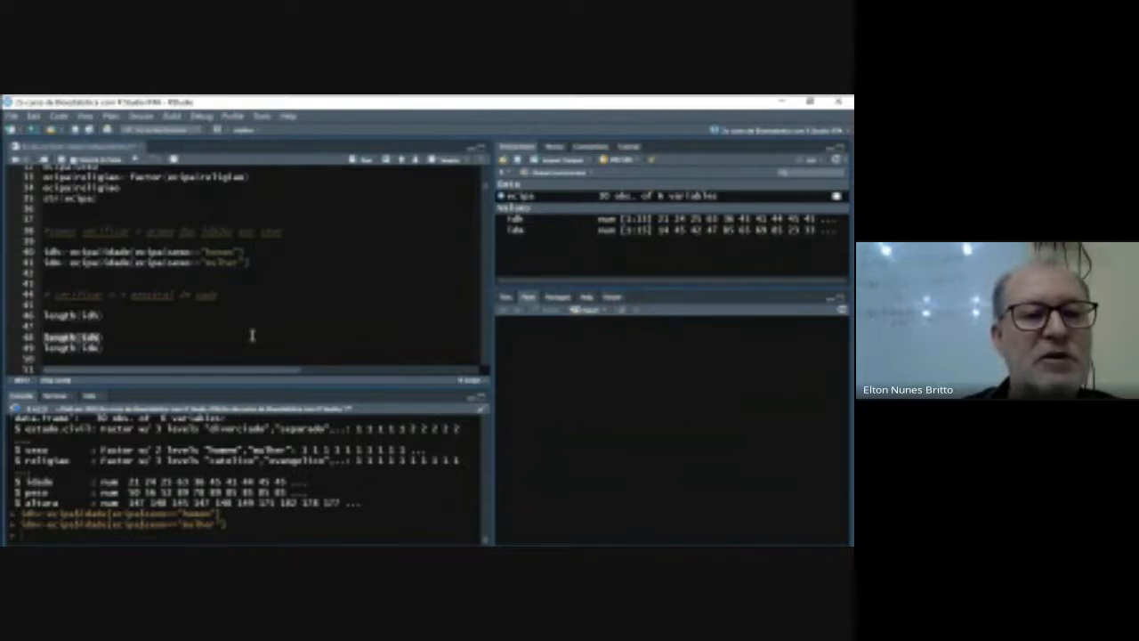
key("BackSpace")
key("Up")
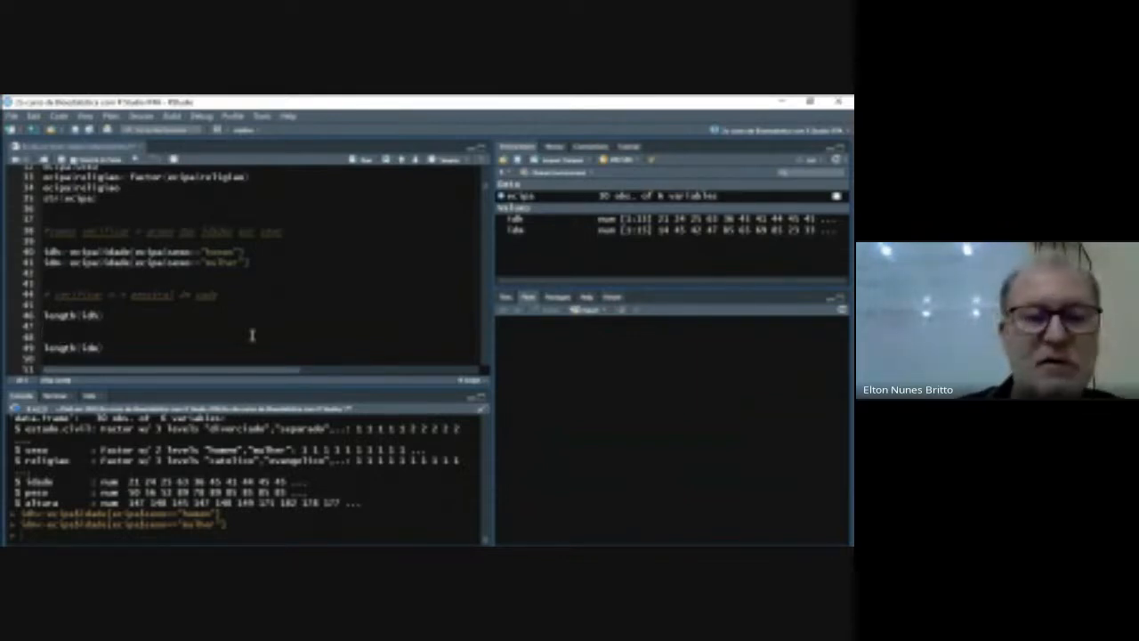
key("Delete")
key("Delete")
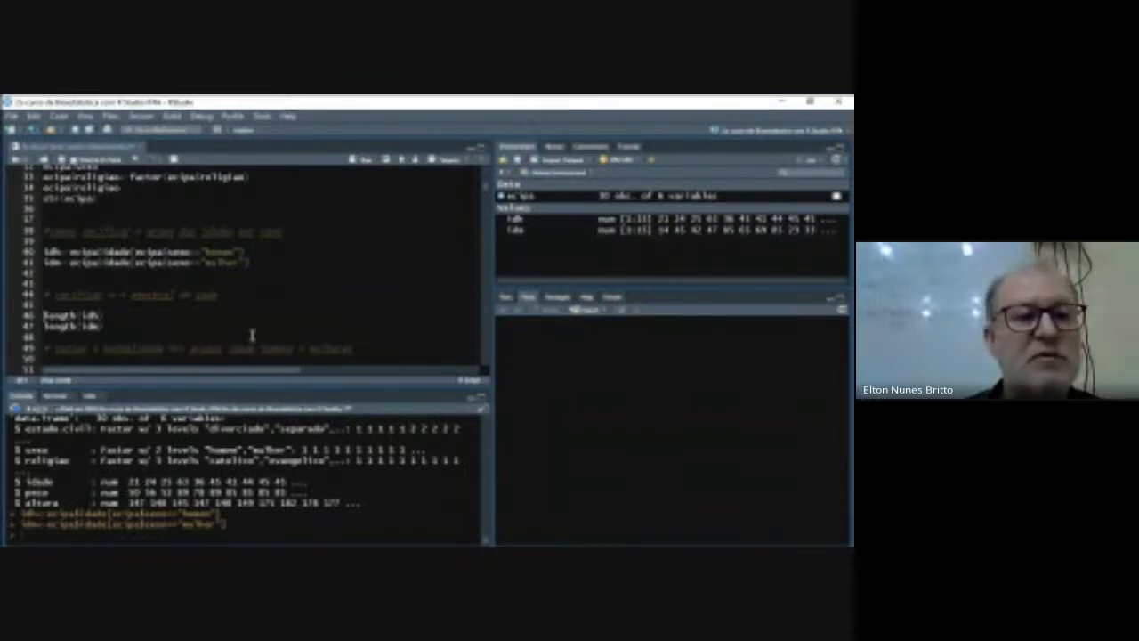
- Run length(idh) and length(idm) together to check both groups' sample sizes
key("shift+Up")
key("shift+Up")
key("ctrl+Return")
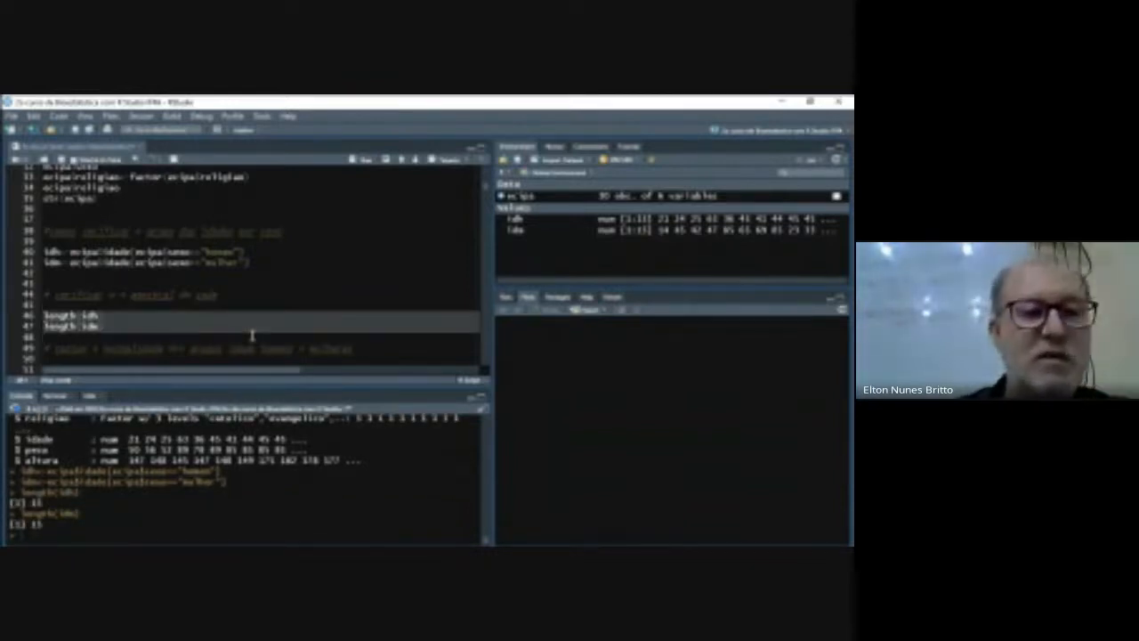
- Write shapiro.test(idh) on the blank line under the comment about testing the normality of men's and women's ages
key("Down")
key("Down")
key("Down")
key("Down")
key("Down")
key("Up")
key("Up")
key("Up")
key("Up")
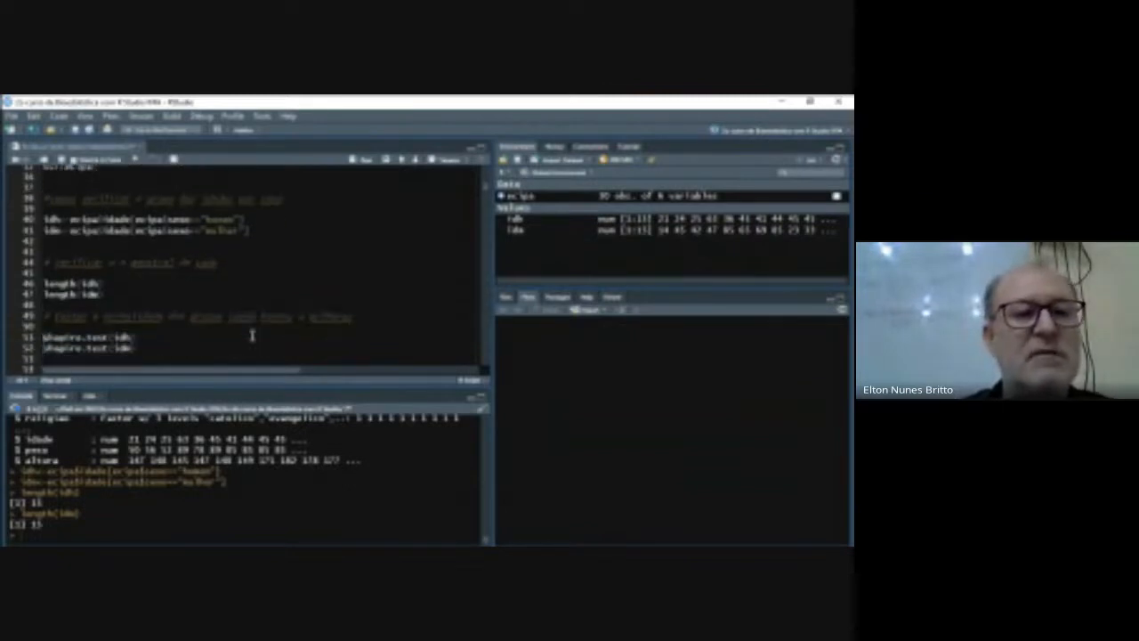
key("Down")
key("Down")
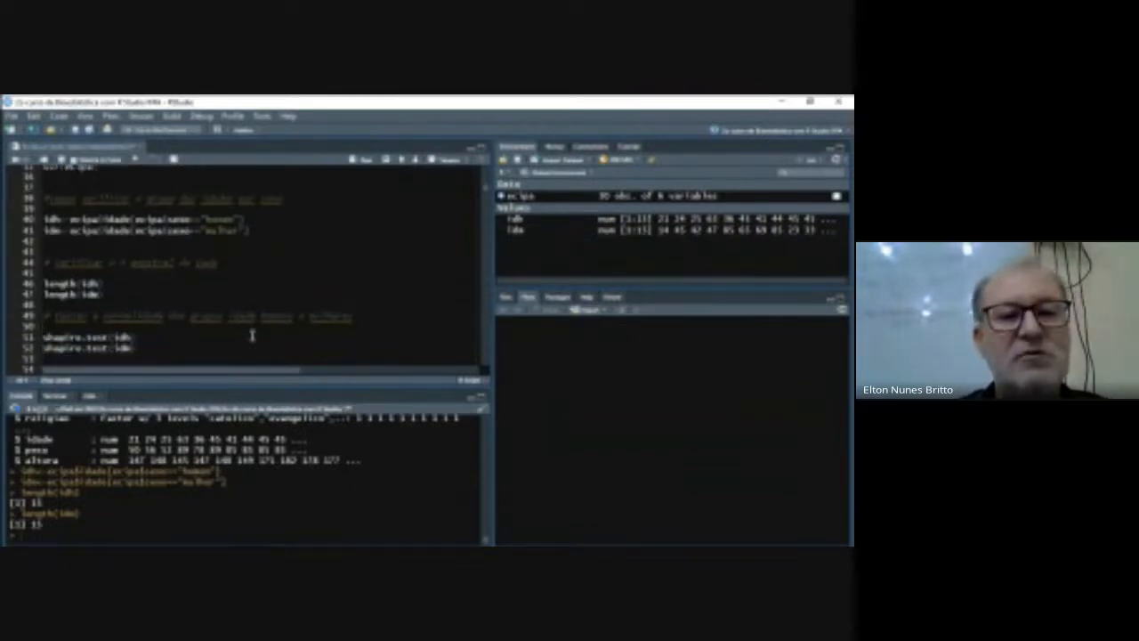
key("Up")
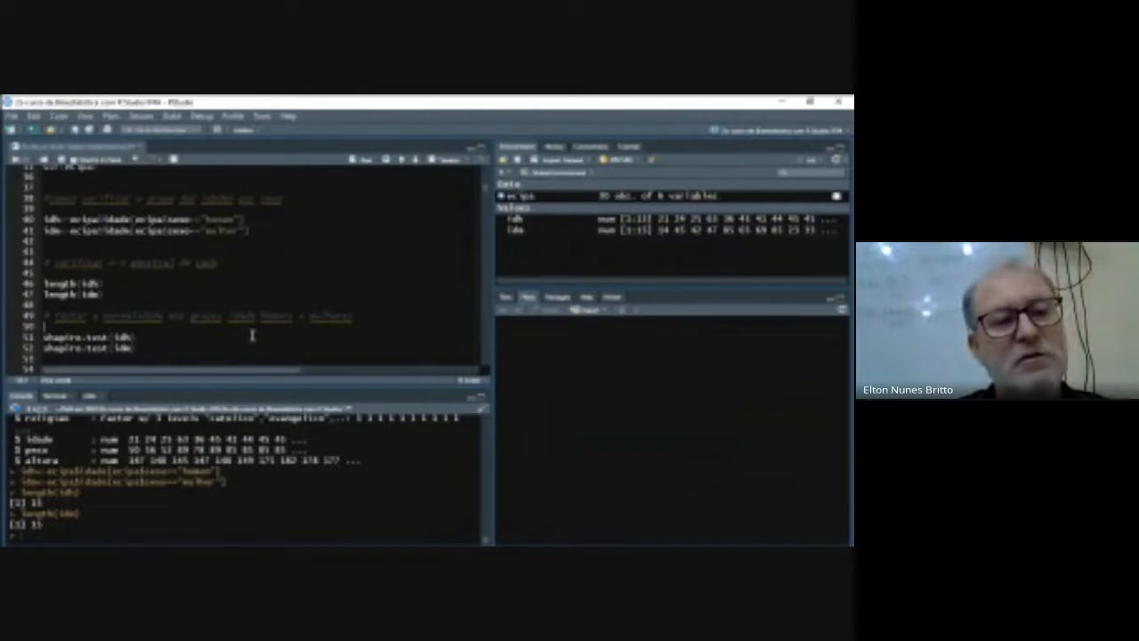
type("chap")
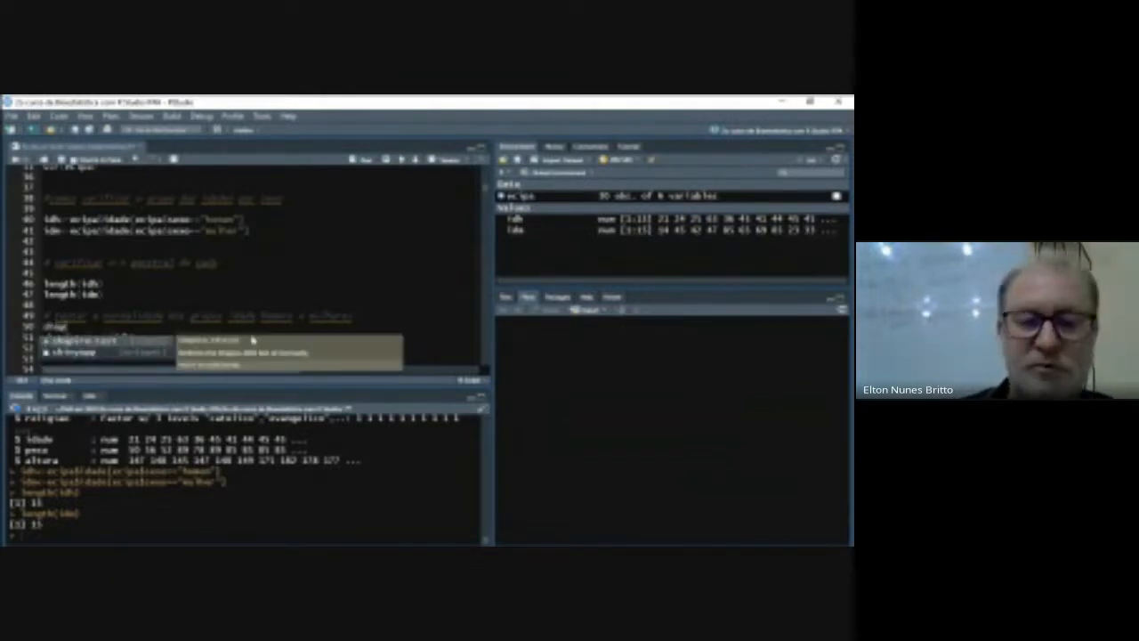
key("Return")
type("id")
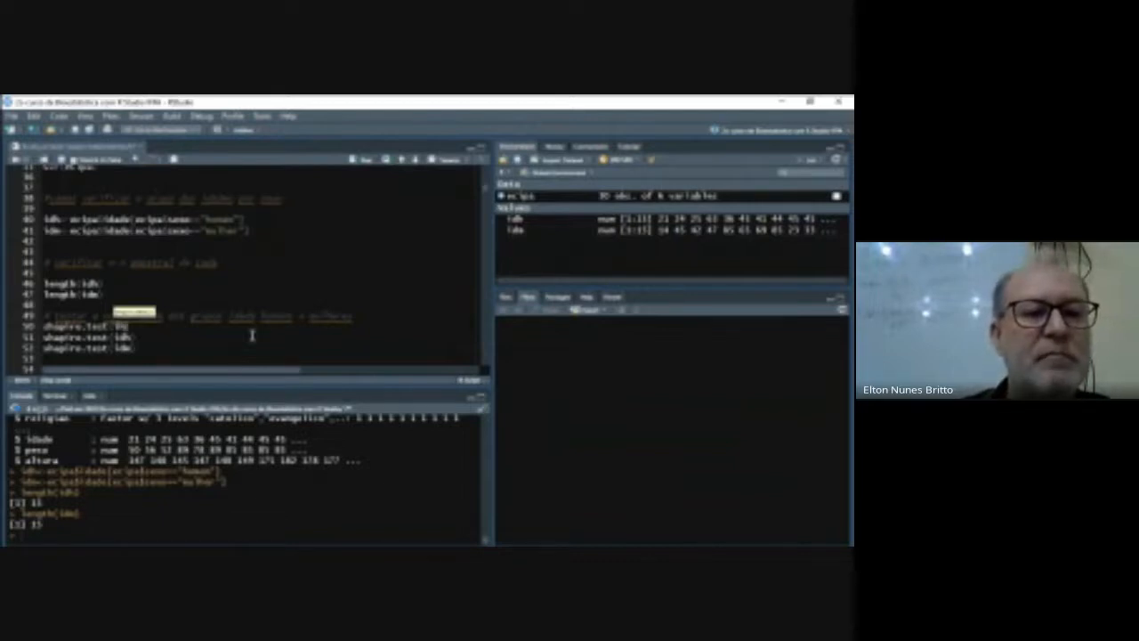
type("h")
- Delete the old duplicate shapiro.test(idh) line so shapiro.test(idm) directly follows the new one
key("Down")
key("Right")
key("shift+Left")
key("shift+Left")
key("shift+Left")
key("shift+Left")
key("shift+Left")
key("shift+Left")
key("shift+Left")
key("shift+Left")
key("shift+Left")
key("shift+Left")
key("shift+Left")
key("shift+Left")
key("shift+Left")
key("shift+Left")
key("shift+Left")
key("shift+Left")
key("shift+Left")
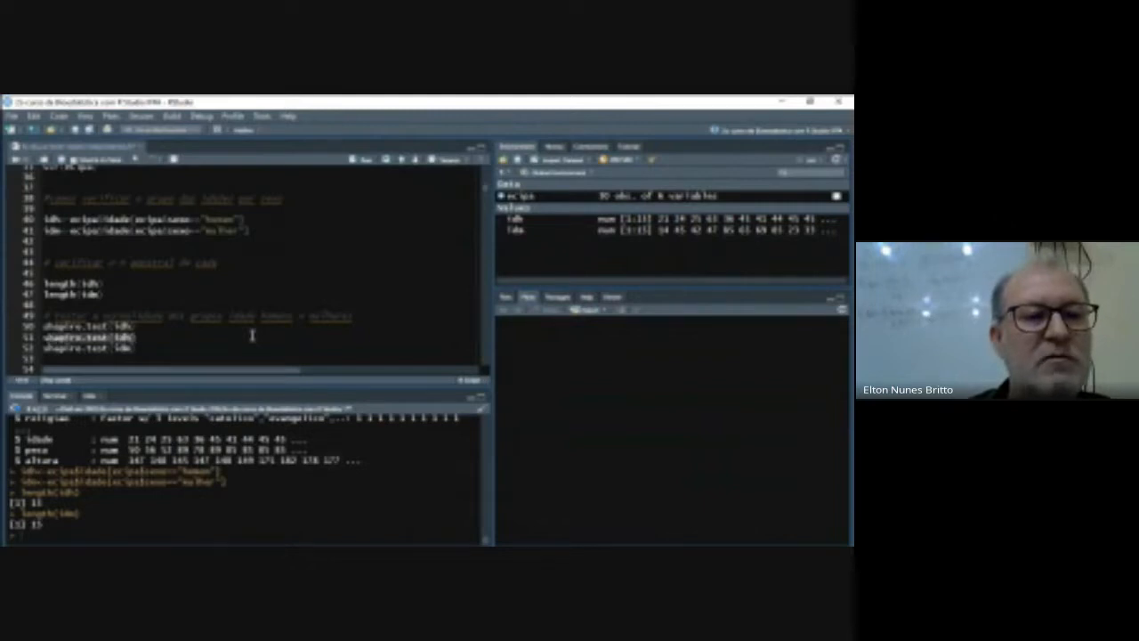
key("BackSpace")
key("Delete")
- Read the null and alternative hypothesis comments on whether men's ages are normally distributed
key("Down")
key("Down")
key("Down")
key("Down")
key("Down")
key("Up")
key("Up")
key("Up")
key("Right")
key("Right")
key("Right")
key("Right")
key("Right")
key("Right")
key("Right")
key("Right")
key("Right")
key("Right")
key("Right")
key("Right")
key("Right")
key("Right")
key("Right")
key("Right")
key("Right")
key("Right")
key("Right")
key("Right")
key("Down")
key("Left")
key("Left")
key("Left")
key("Left")
key("Left")
key("Left")
key("Left")
key("Left")
key("Left")
key("Left")
key("Left")
key("Left")
key("Left")
key("Left")
key("Left")
key("Left")
key("Left")
key("Left")
key("Left")
key("Left")
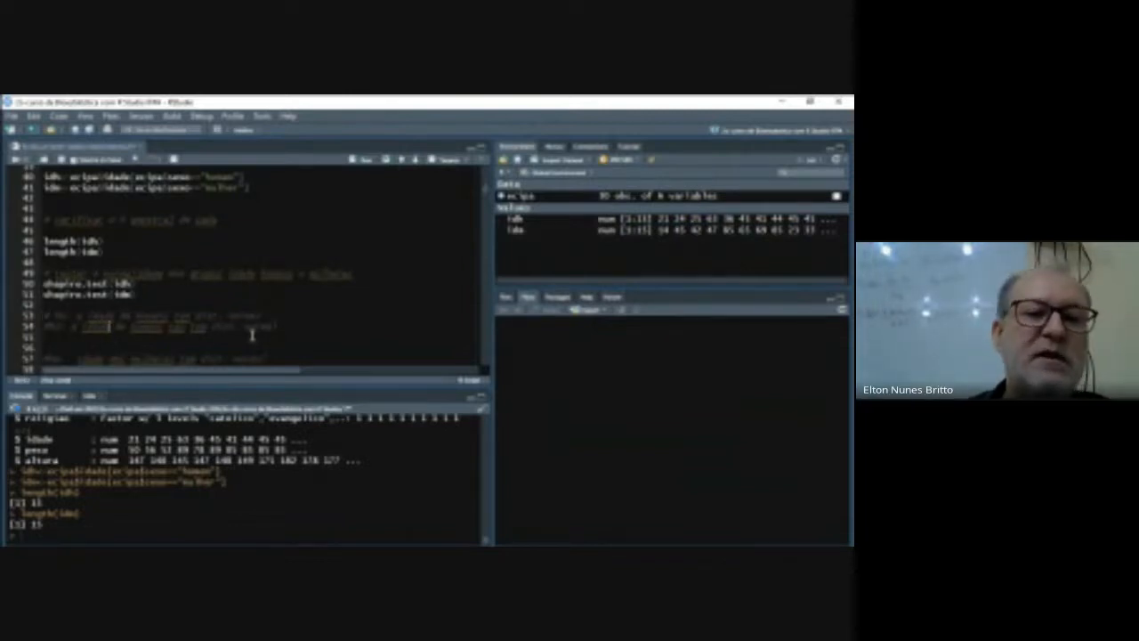
key("Right")
key("Right")
key("Right")
key("Right")
key("Right")
key("Right")
key("Right")
key("Right")
key("Right")
key("Right")
key("Right")
key("Right")
key("Right")
key("Right")
key("Right")
key("Right")
key("Right")
key("Right")
key("Right")
key("Right")
key("Down")
key("Up")
key("Up")
key("Up")
key("Up")
key("Up")
key("Left")
key("Left")
key("Left")
key("Left")
key("Left")
key("Left")
key("shift+Down")
key("shift+Down")
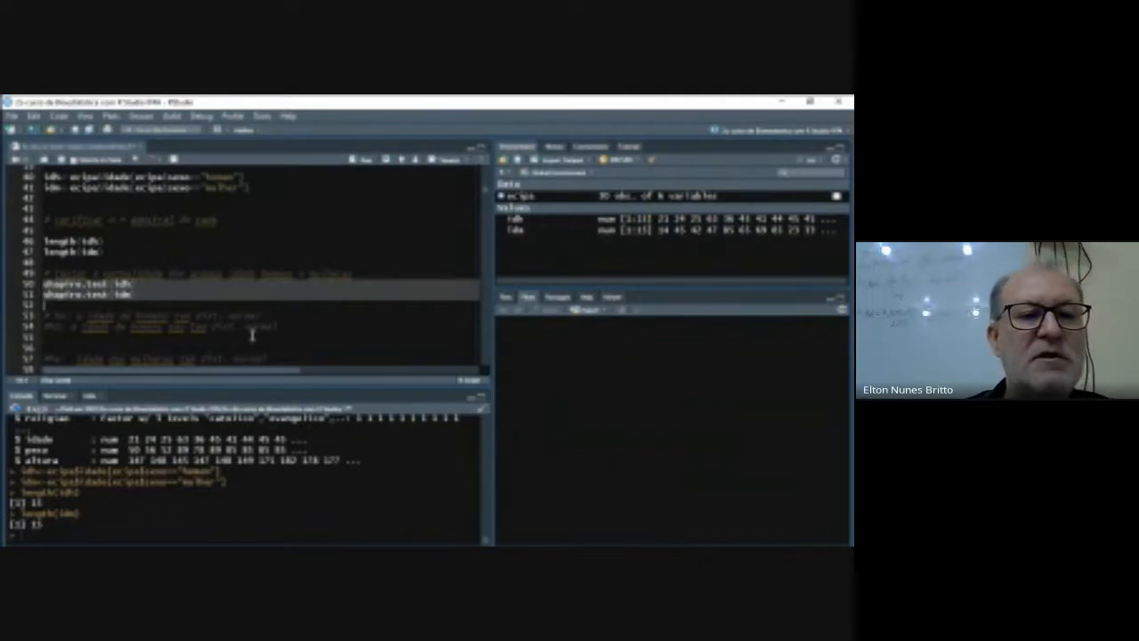
- Read the null and alternative hypothesis comments on whether women's ages are normally distributed
key("Down")
key("Down")
key("Down")
key("Down")
key("Down")
key("Down")
key("Down")
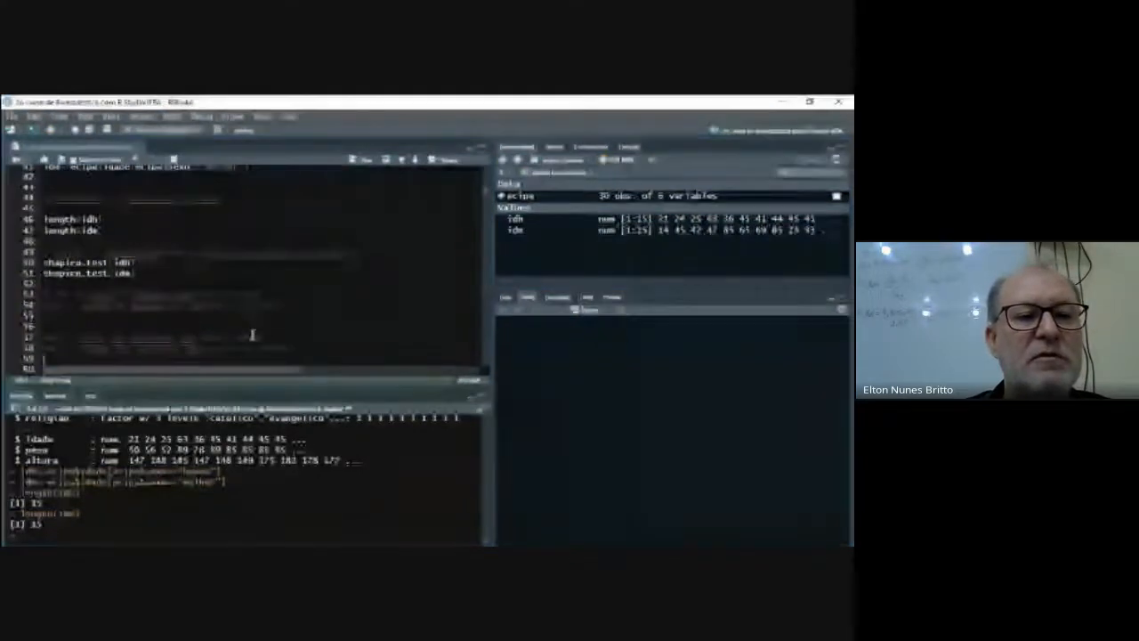
key("Down")
key("Up")
key("Up")
key("Up")
key("Up")
key("Up")
key("Up")
key("Up")
key("Up")
key("Up")
key("Up")
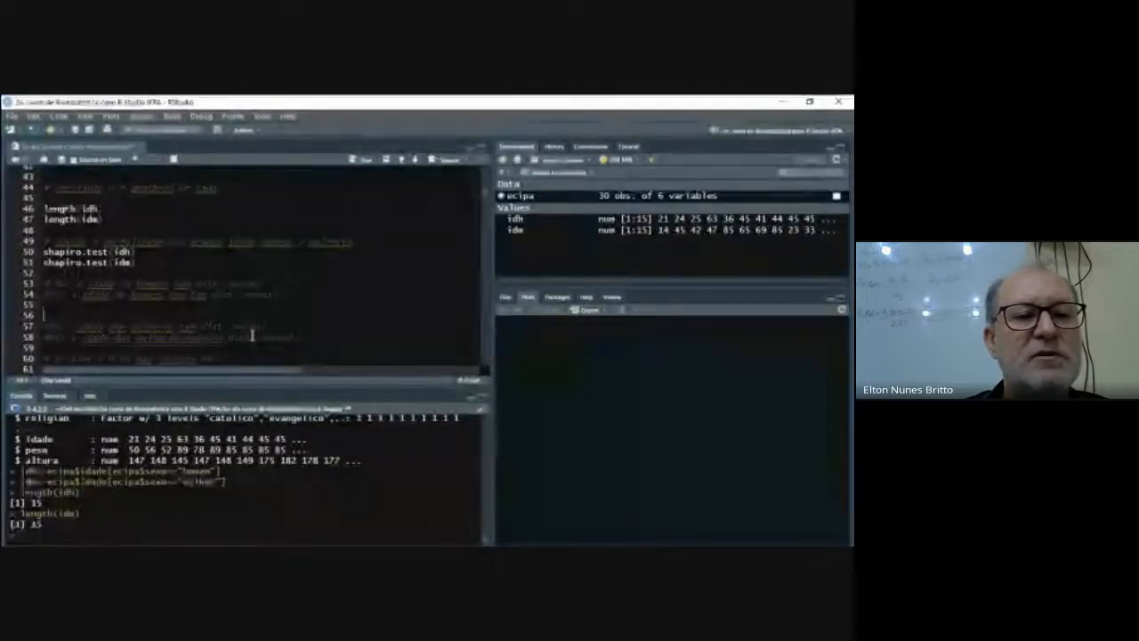
key("Down")
key("Down")
key("Down")
key("Down")
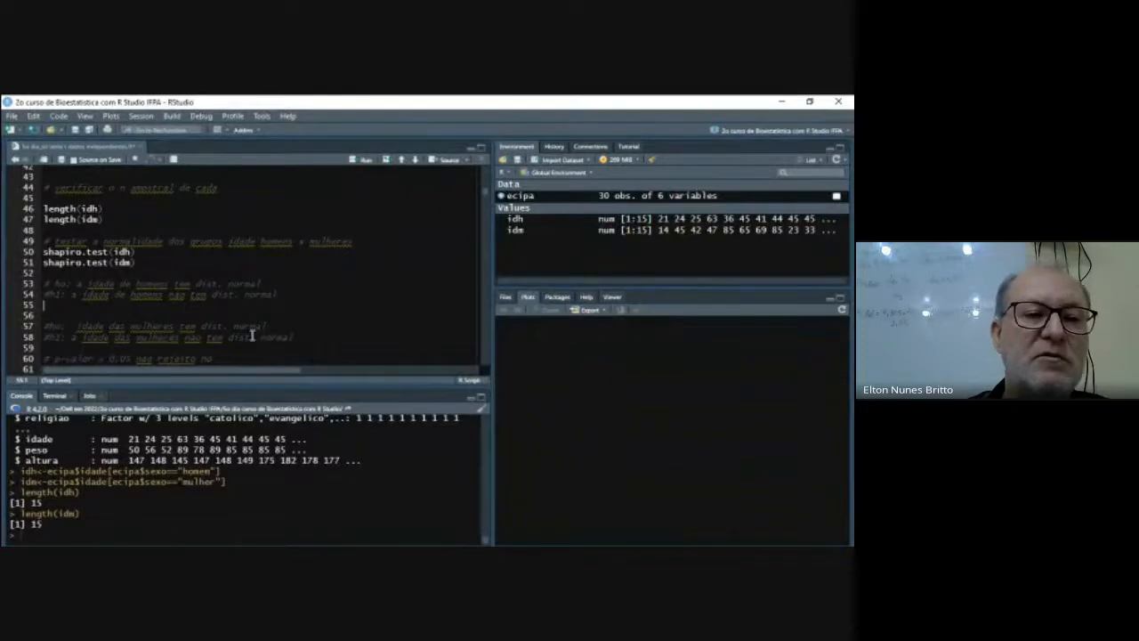
- Run the Shapiro-Wilk tests for idh and idm together and review both outputs in the console
key("Up")
key("Up")
key("Up")
key("Up")
key("Up")
key("shift+Down")
key("shift+Down")
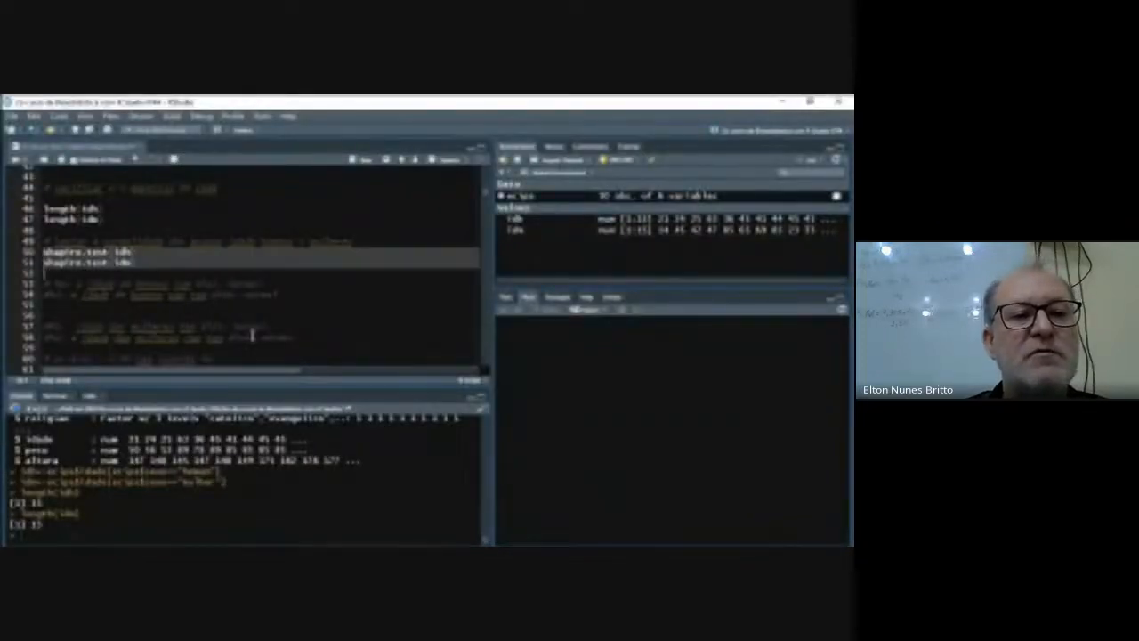
key("ctrl+Return")
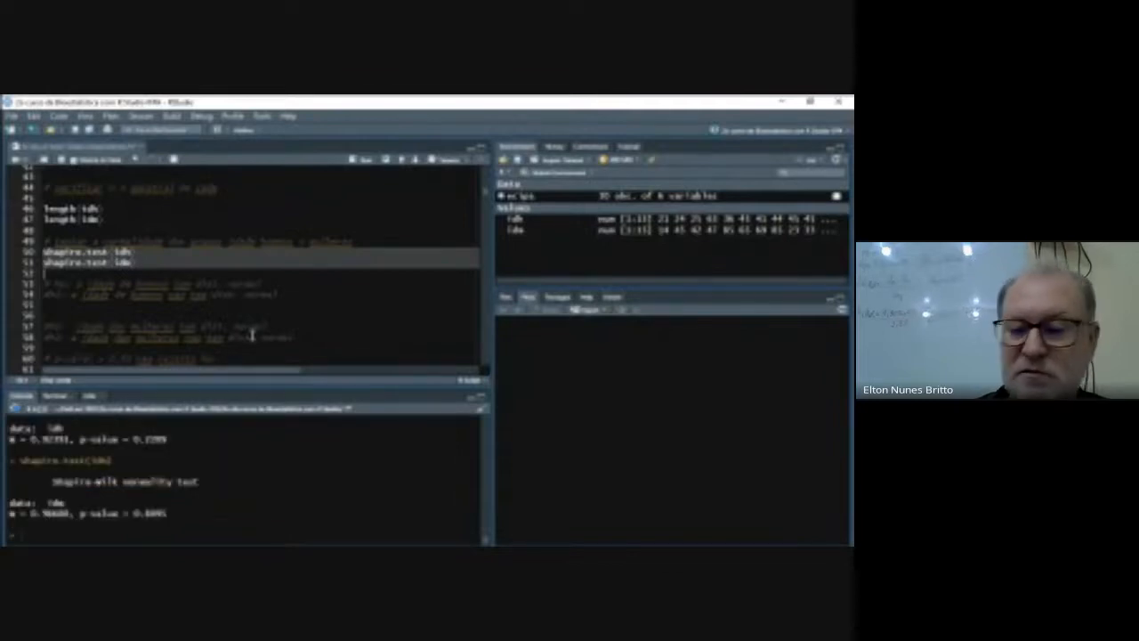
scroll(277, 457, "up", 2)
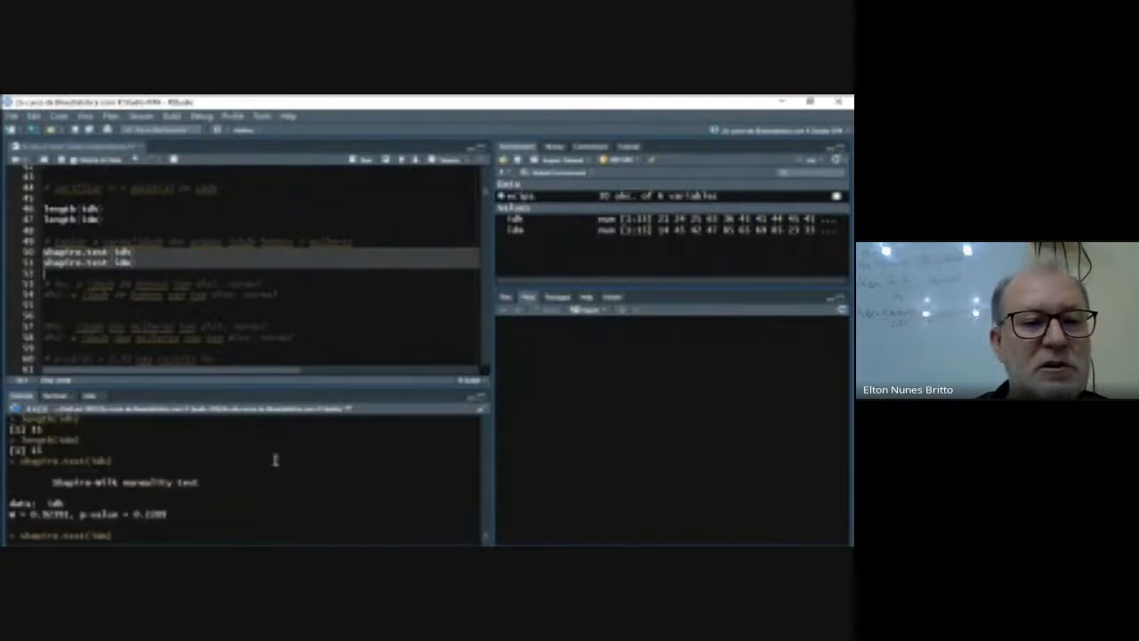
scroll(259, 467, "down", 1)
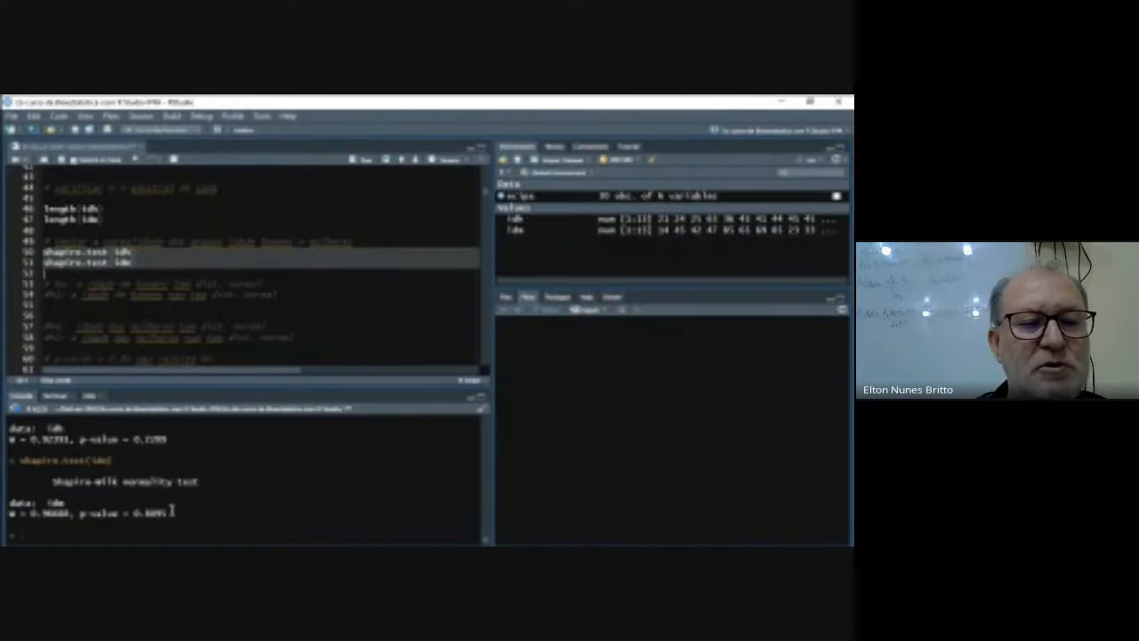
- Examine the decision-rule comments for p-values above and below 0.05 to interpret the Shapiro-Wilk results
left_click(166, 334)
key("Down")
key("Down")
key("Down")
key("Down")
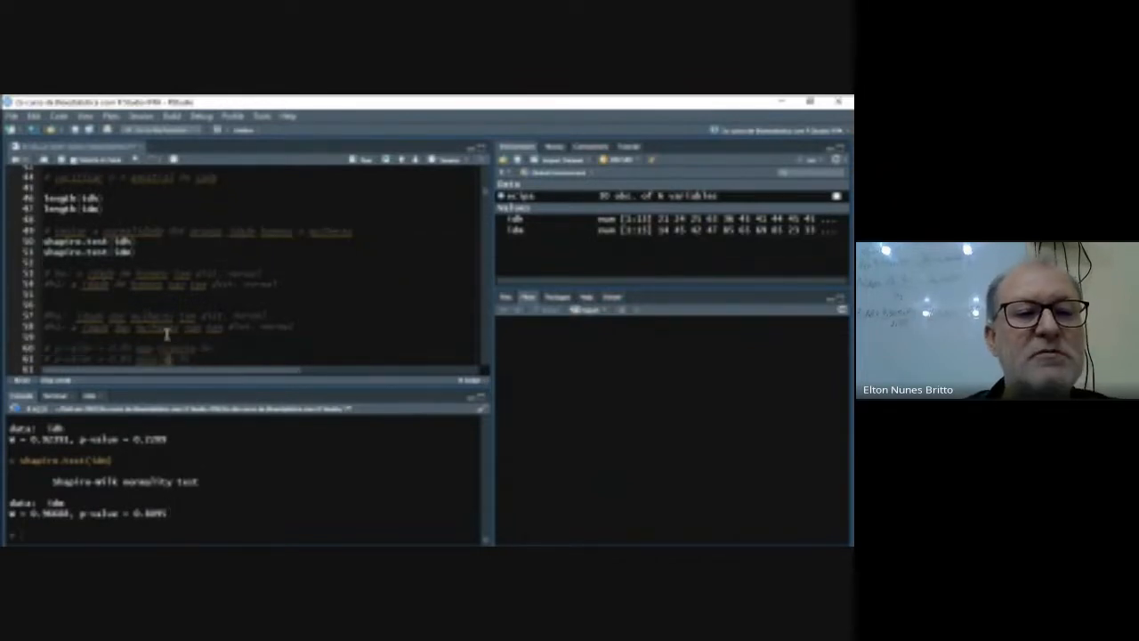
left_click(167, 334)
key("Left")
key("Left")
key("Left")
key("Left")
key("Left")
key("Left")
key("Left")
key("Left")
key("Left")
key("Left")
key("Left")
key("Left")
key("Left")
key("Left")
key("Left")
key("Left")
key("Left")
key("Left")
key("Left")
key("Left")
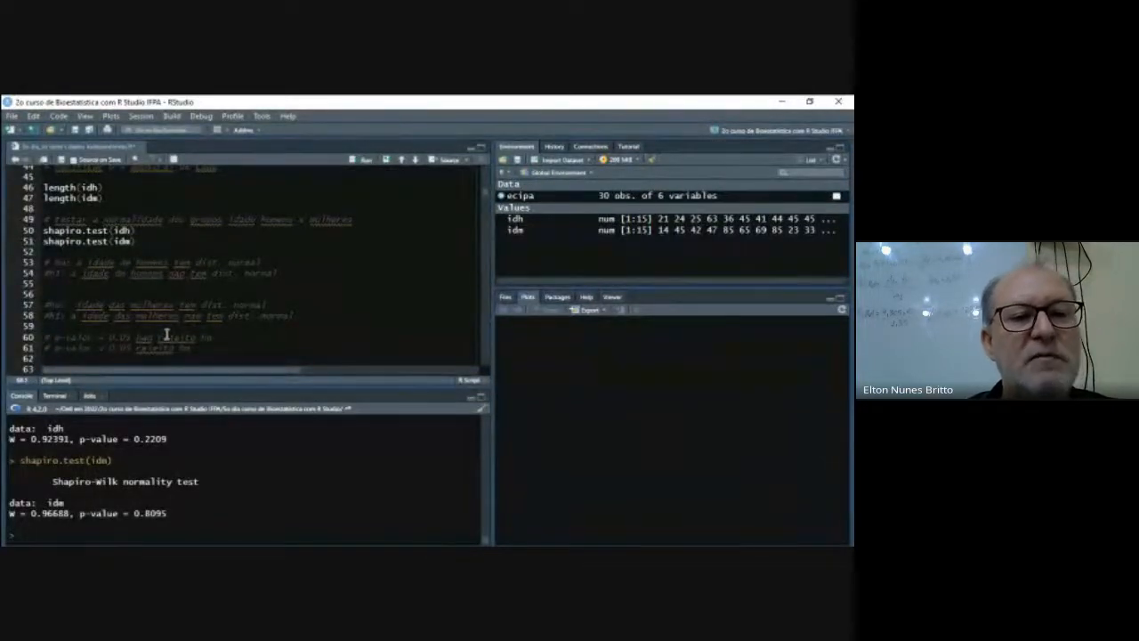
key("Right")
key("Right")
key("Right")
key("Right")
key("Right")
key("Right")
key("Right")
key("Right")
key("Right")
key("Right")
key("Right")
key("Right")
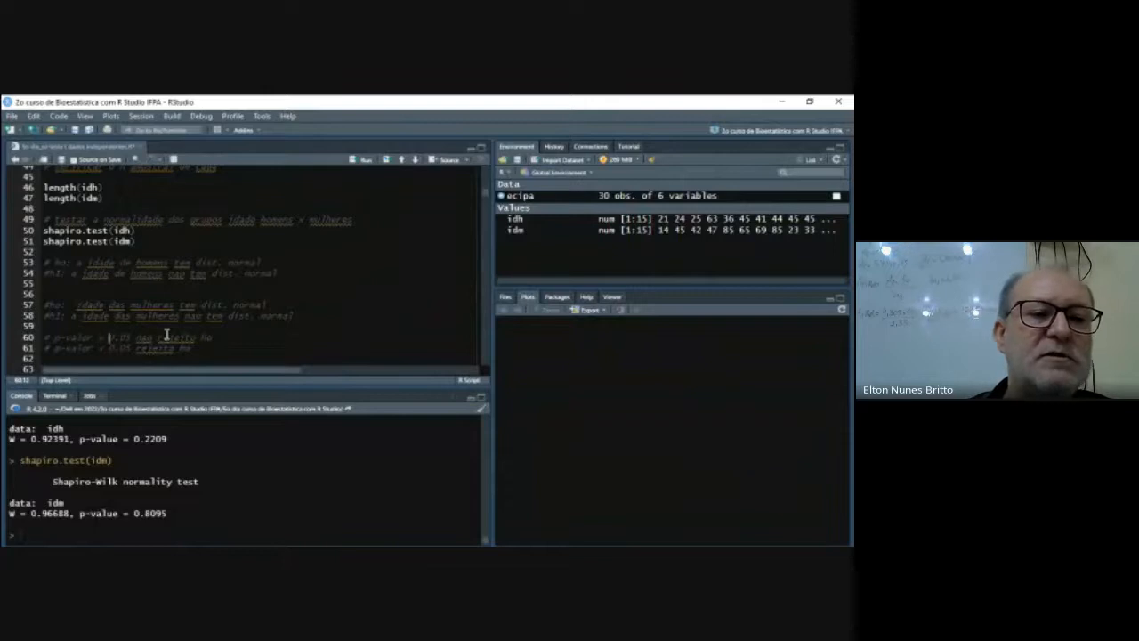
key("Left")
key("Left")
key("Right")
key("Right")
key("Right")
key("Right")
key("Right")
key("Right")
key("Right")
key("Right")
key("Right")
key("Right")
key("Right")
key("Right")
key("Down")
key("Left")
key("Left")
key("Left")
key("Left")
key("Left")
key("Left")
key("Left")
key("Left")
key("Left")
key("Left")
key("Left")
key("Left")
key("Left")
key("Left")
key("Right")
key("Right")
key("Right")
key("Right")
key("Right")
key("Right")
key("Right")
key("Right")
key("Right")
key("Right")
key("Right")
key("Right")
key("Right")
key("Right")
key("Right")
- Write the comment "# ambas as dist. sao normais" below the p-value decision rules, separated by a blank line
key("End")
key("Return")
key("Return")
type("# ambas as dist. sao normais")
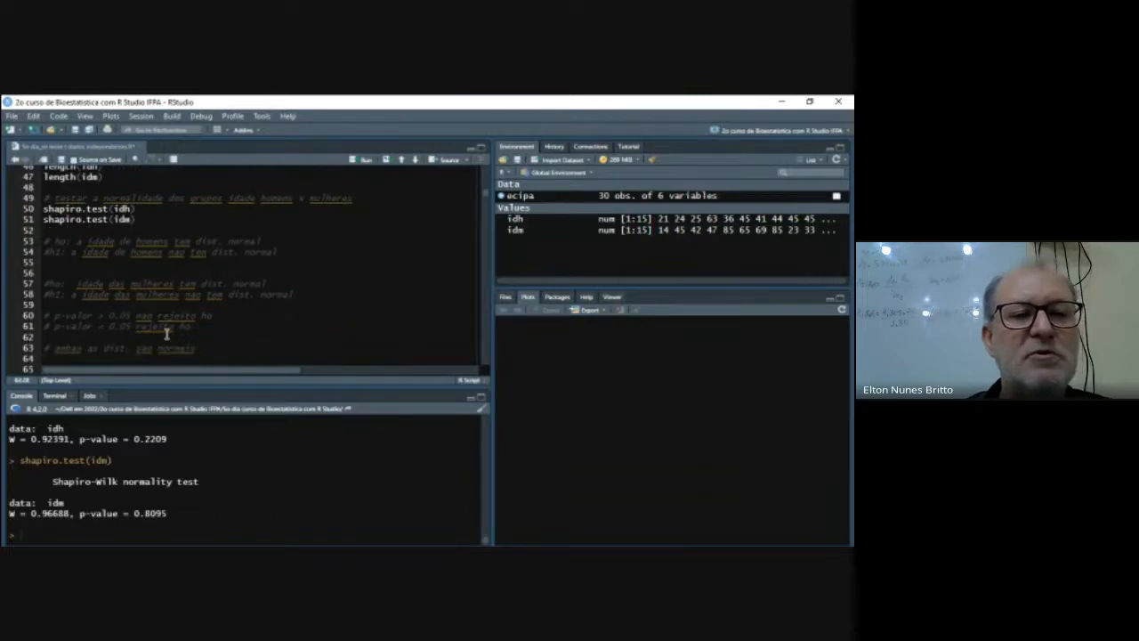
- Remove the extra blank line between the variance homogeneity comment and var.test(idh,idm)
key("Down")
key("Down")
key("Down")
key("Down")
key("Up")
key("Up")
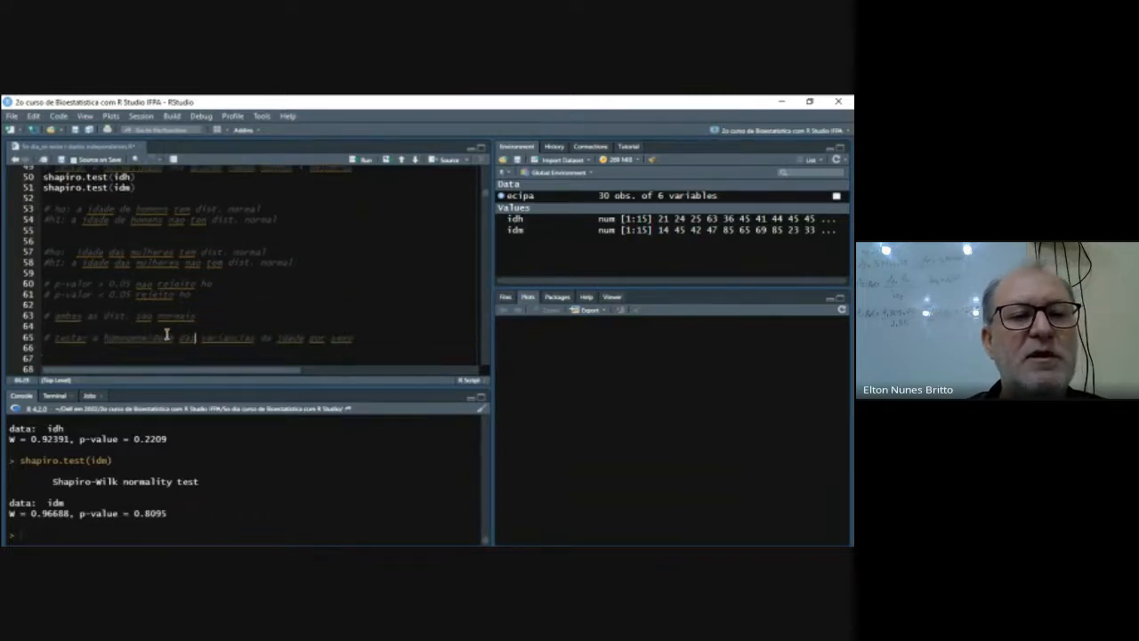
key("Up")
key("Down")
key("Down")
key("Down")
key("Down")
key("Down")
key("Down")
key("Down")
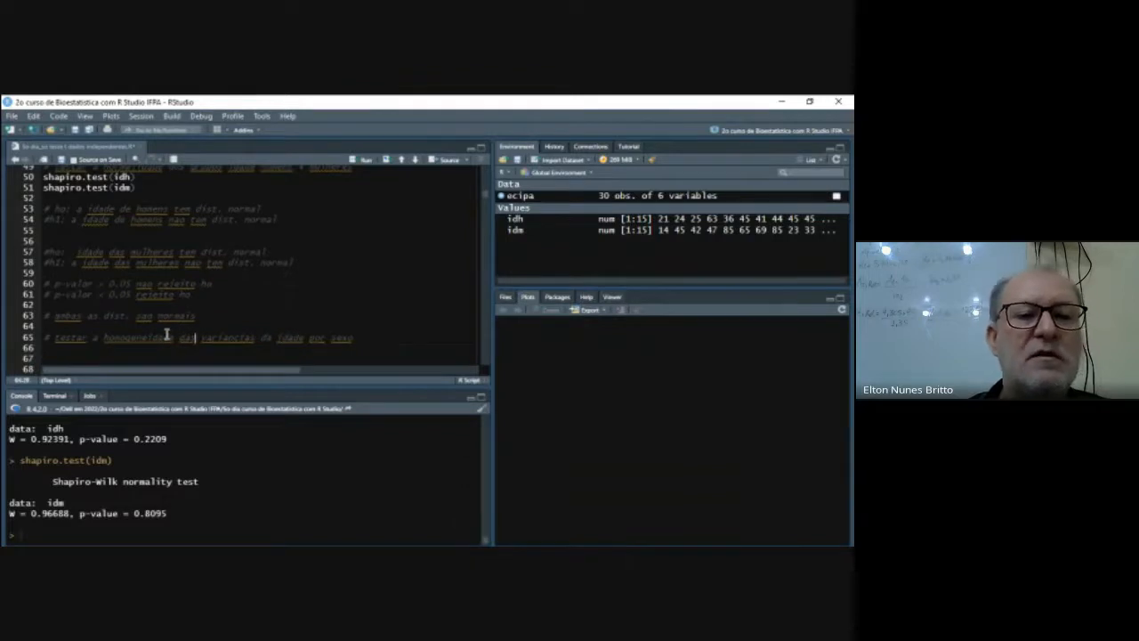
key("Up")
key("Up")
key("Up")
key("Up")
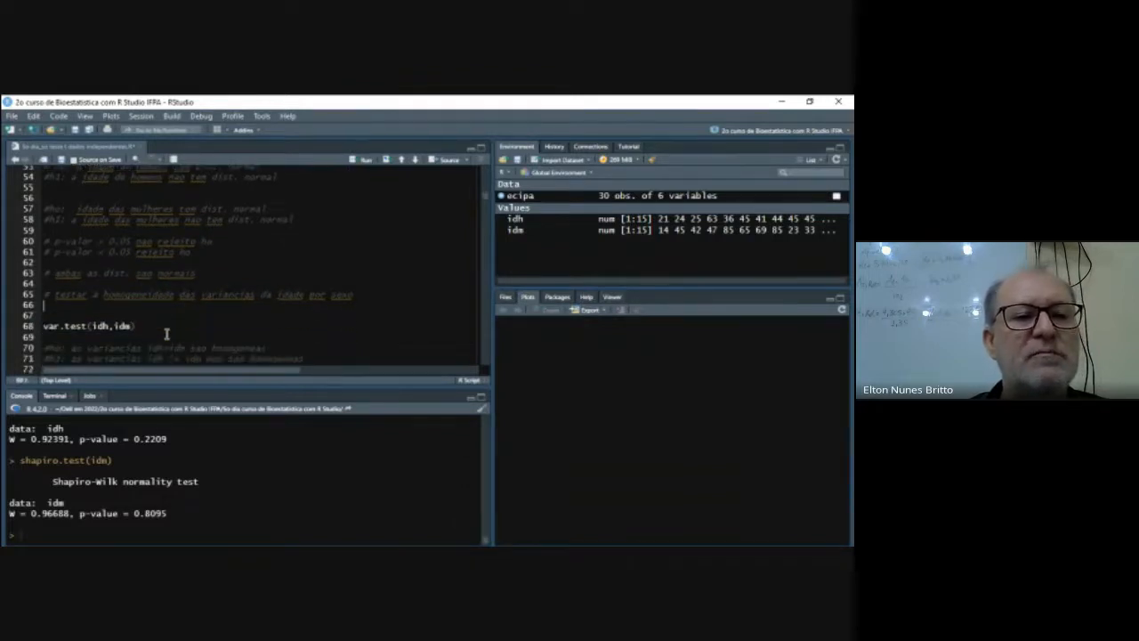
key("Delete")
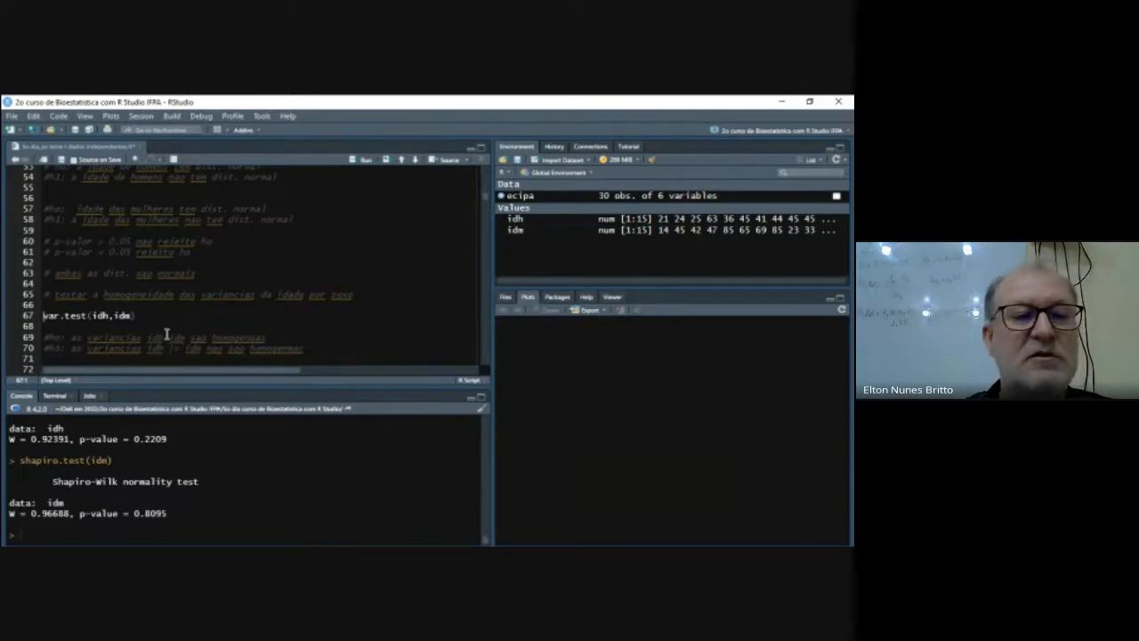
- Read the null hypothesis comment on the homogeneity of the idh and idm variances
key("Down")
key("Down")
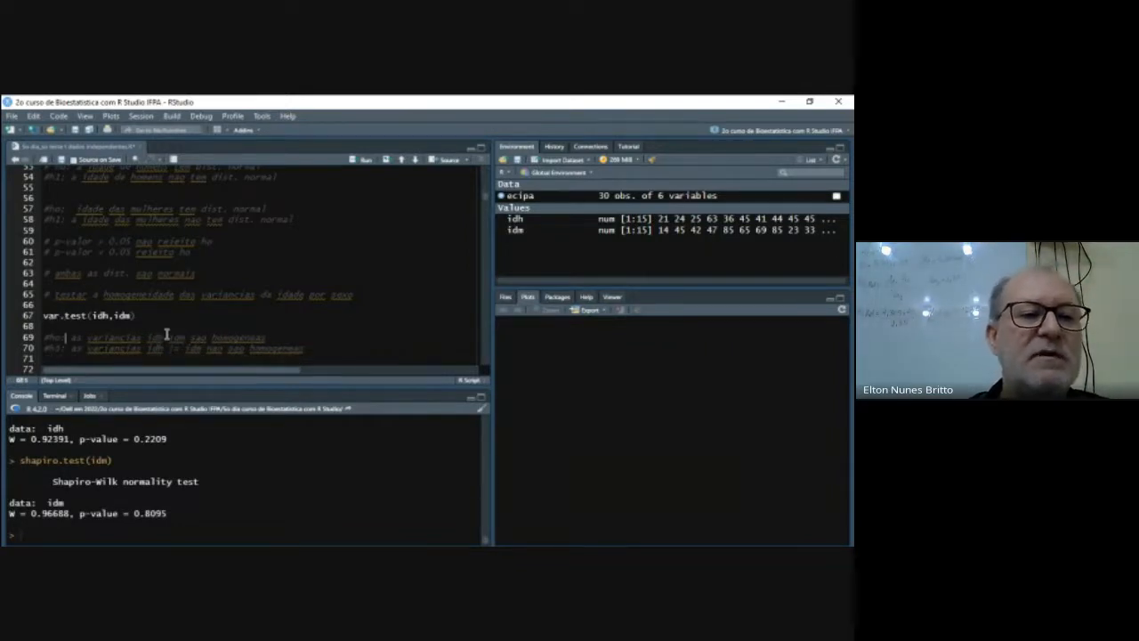
key("Right")
key("Right")
key("Right")
key("Right")
key("Right")
key("Right")
key("Right")
key("Right")
key("Right")
key("Right")
key("Right")
key("Right")
key("Right")
key("Right")
key("Right")
key("Right")
key("Right")
key("Right")
key("Right")
key("Right")
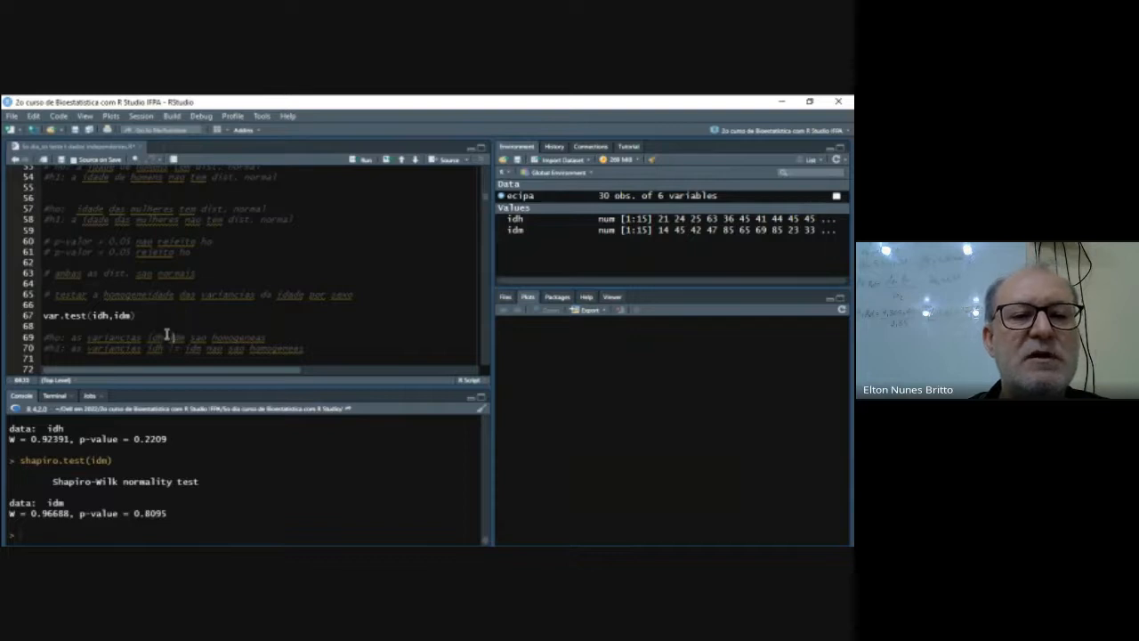
key("Left")
key("Left")
key("Left")
key("Left")
key("Left")
key("Left")
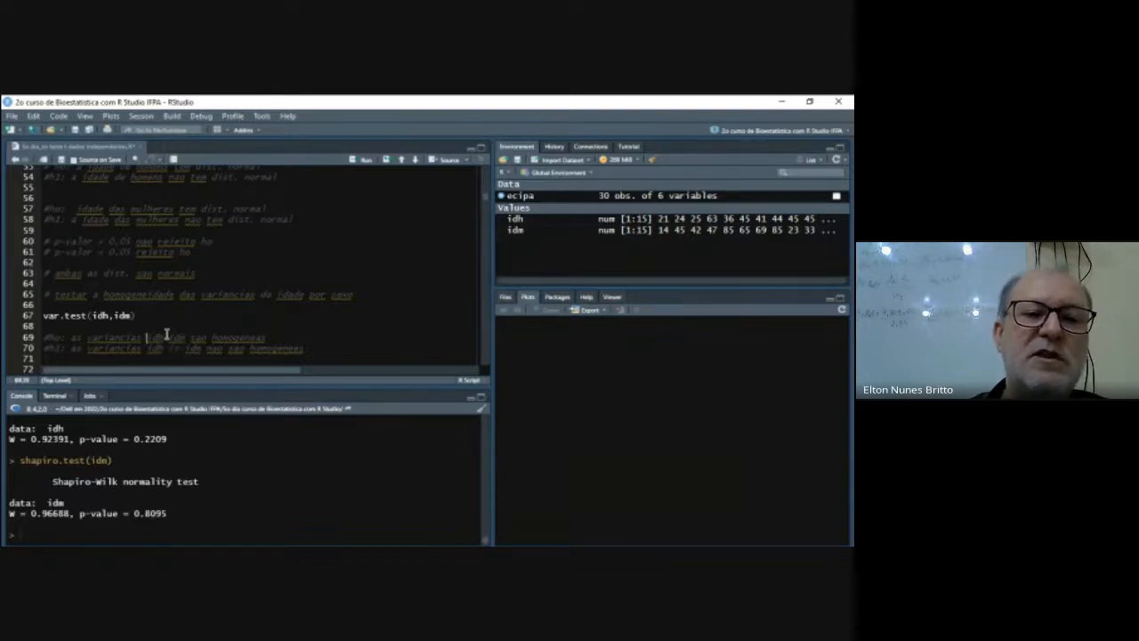
key("Right")
key("Right")
key("Right")
key("Right")
key("Right")
key("Right")
key("Right")
key("Right")
key("Left")
key("Left")
key("Left")
key("Left")
key("Left")
key("Left")
key("Left")
key("Left")
key("Left")
key("Left")
key("Left")
key("Left")
key("Left")
key("Left")
key("Left")
key("Left")
key("Left")
key("Left")
key("Left")
key("Left")
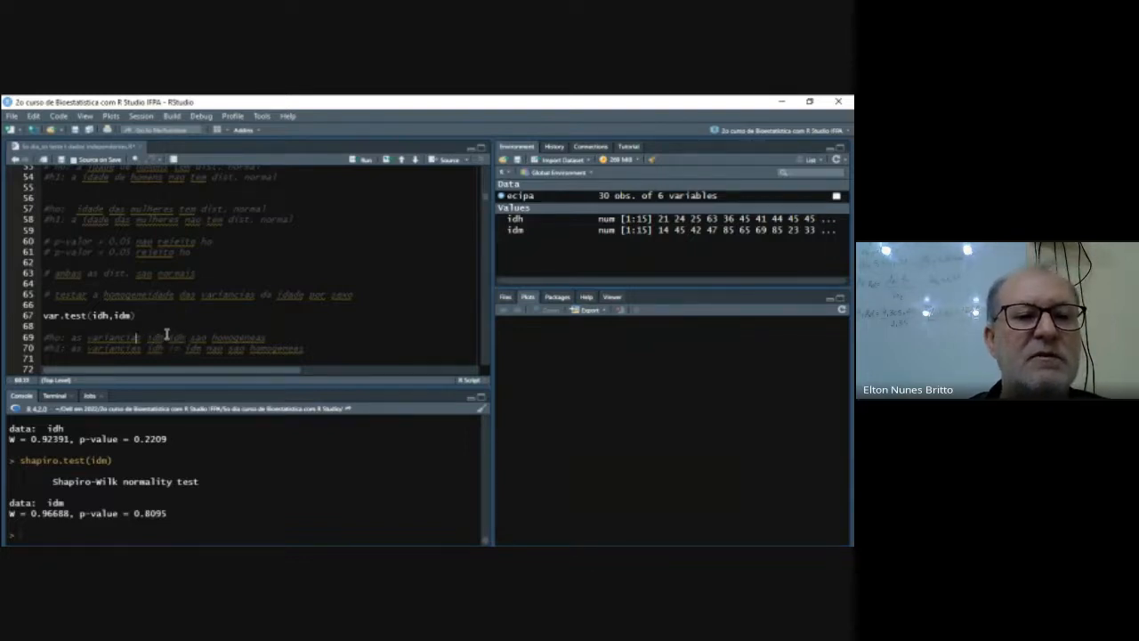
key("Right")
key("Right")
key("Right")
key("Right")
key("Right")
key("Right")
key("Right")
key("Right")
key("Right")
key("Right")
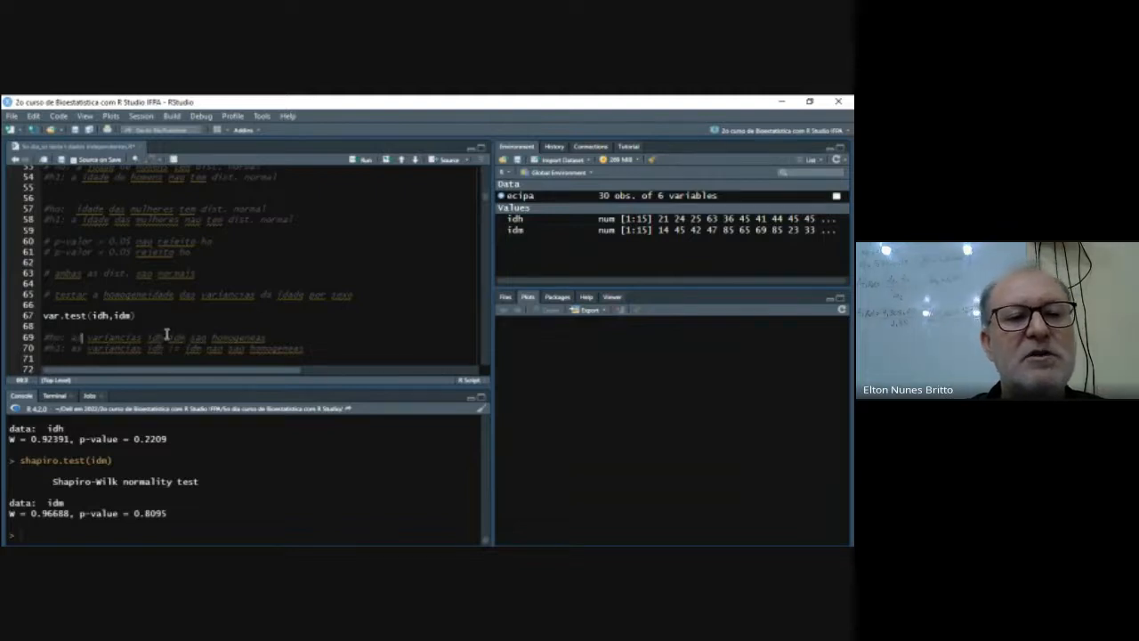
key("Right")
key("Right")
key("Right")
key("Right")
key("Right")
key("Right")
key("Right")
key("Right")
key("Right")
key("Right")
key("Right")
key("Right")
key("Right")
key("Right")
key("Right")
key("Right")
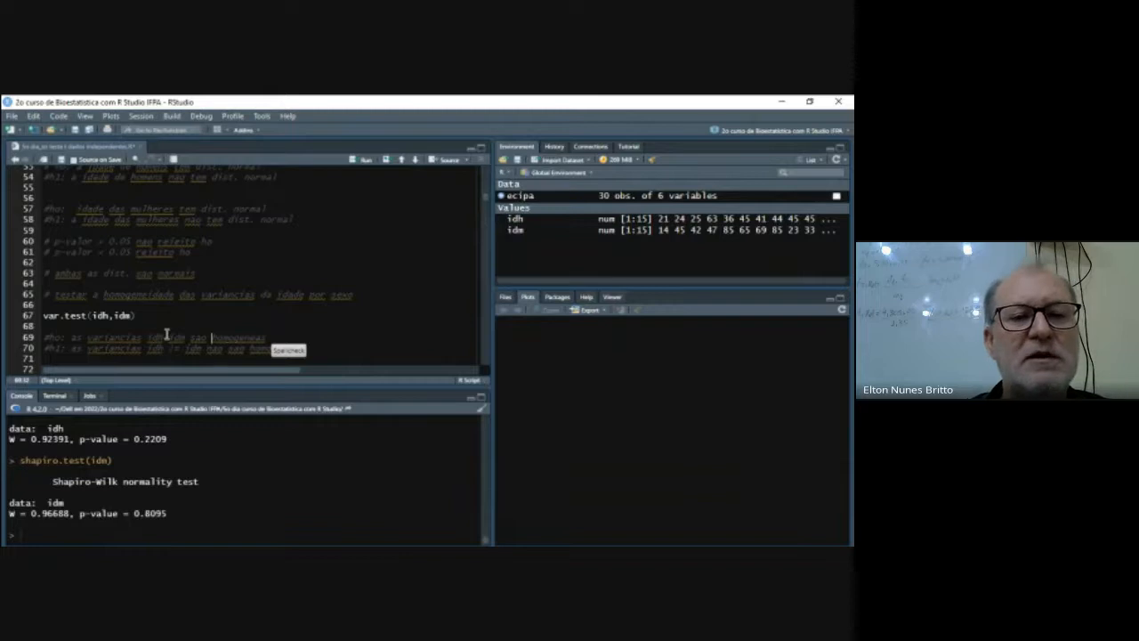
- Read the alternative hypothesis comment on the idh and idm variances not being homogeneous
key("Down")
key("Left")
key("Left")
key("Left")
key("Left")
key("Left")
key("Left")
key("Left")
key("Left")
key("Left")
key("Left")
key("Left")
key("Left")
key("Left")
key("Left")
key("Left")
key("Left")
key("Left")
key("Left")
key("Left")
key("Left")
key("Left")
key("Left")
key("Left")
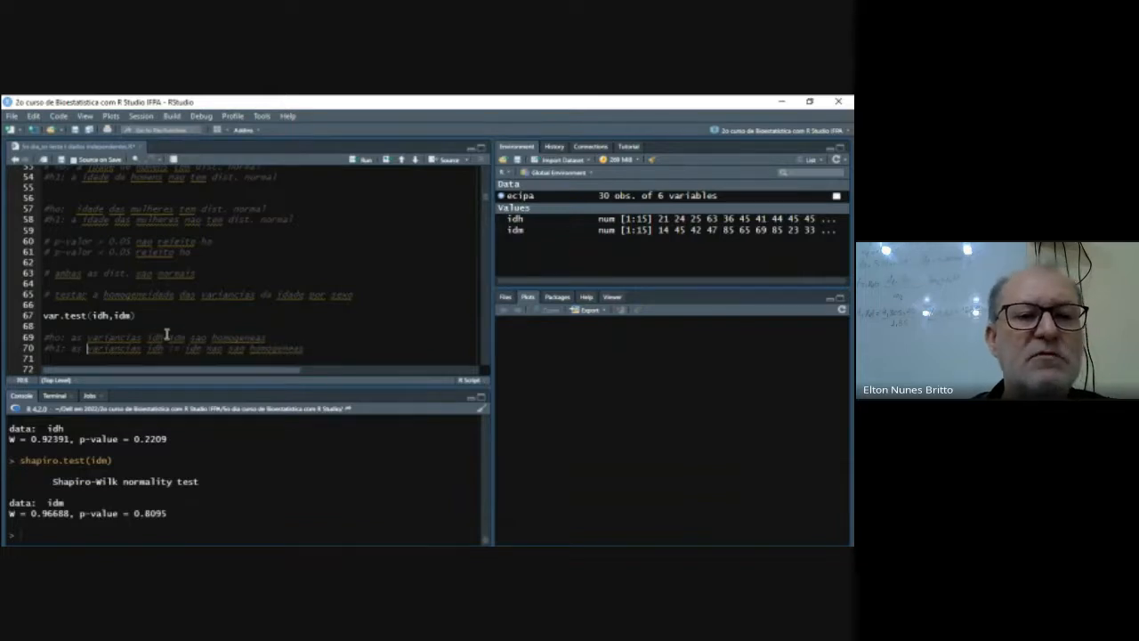
key("Right")
key("Right")
key("Right")
key("Right")
key("Right")
key("Right")
key("Right")
key("Right")
key("Right")
key("Right")
key("Right")
key("Right")
key("Right")
key("Right")
key("Right")
key("Right")
key("Right")
key("Right")
key("Right")
key("Right")
key("Right")
key("Right")
key("Right")
key("Right")
key("Right")
key("Right")
key("Right")
key("Right")
key("Right")
key("Right")
key("Right")
key("Right")
key("Right")
key("Right")
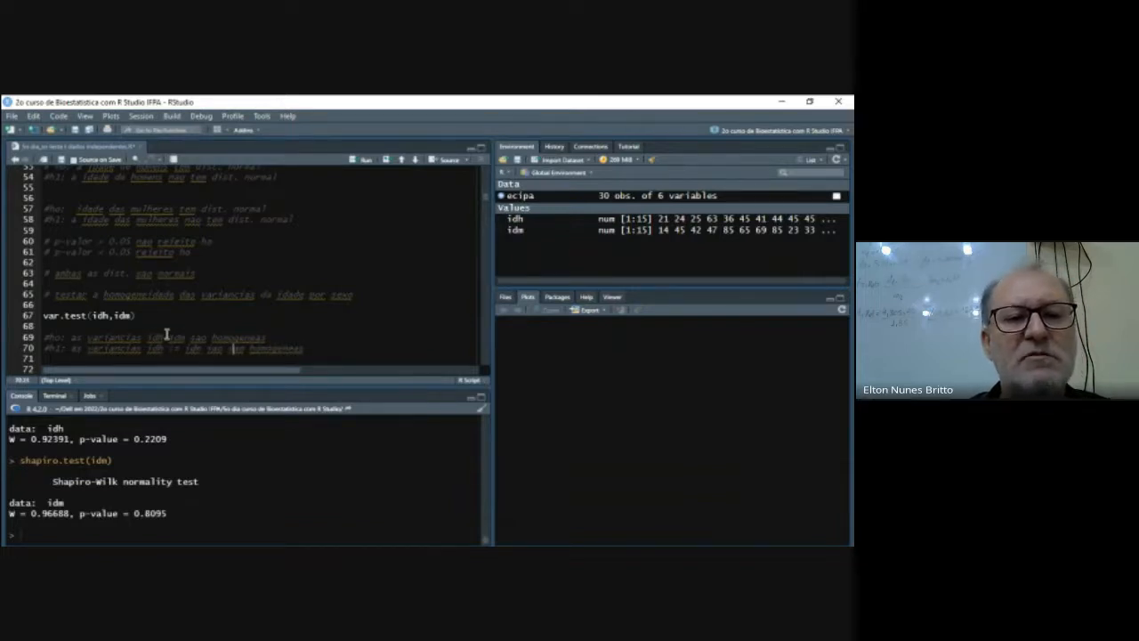
- Run var.test(idh,idm) to compare the variances of the men's and women's ages
key("Up")
key("Up")
key("Left")
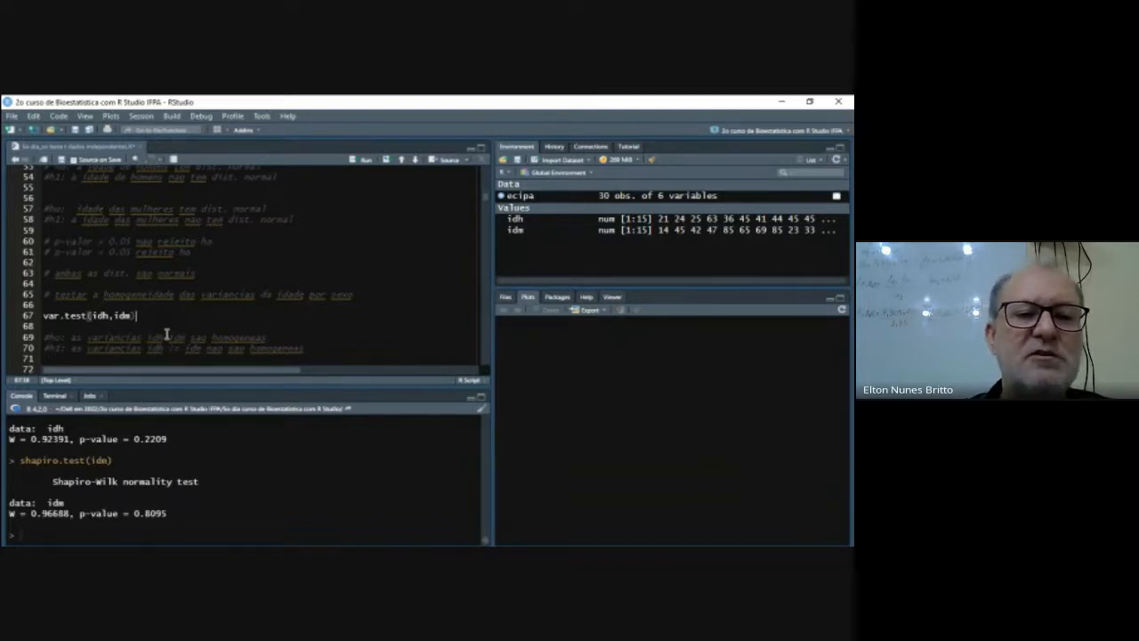
key("shift+Left")
key("shift+Left")
key("shift+Left")
key("shift+Left")
key("shift+Left")
key("shift+Left")
key("shift+Left")
key("shift+Left")
key("shift+Left")
key("shift+Left")
key("shift+Left")
key("shift+Left")
key("shift+Left")
key("shift+Left")
key("shift+Left")
key("shift+Left")
key("Left")
key("Left")
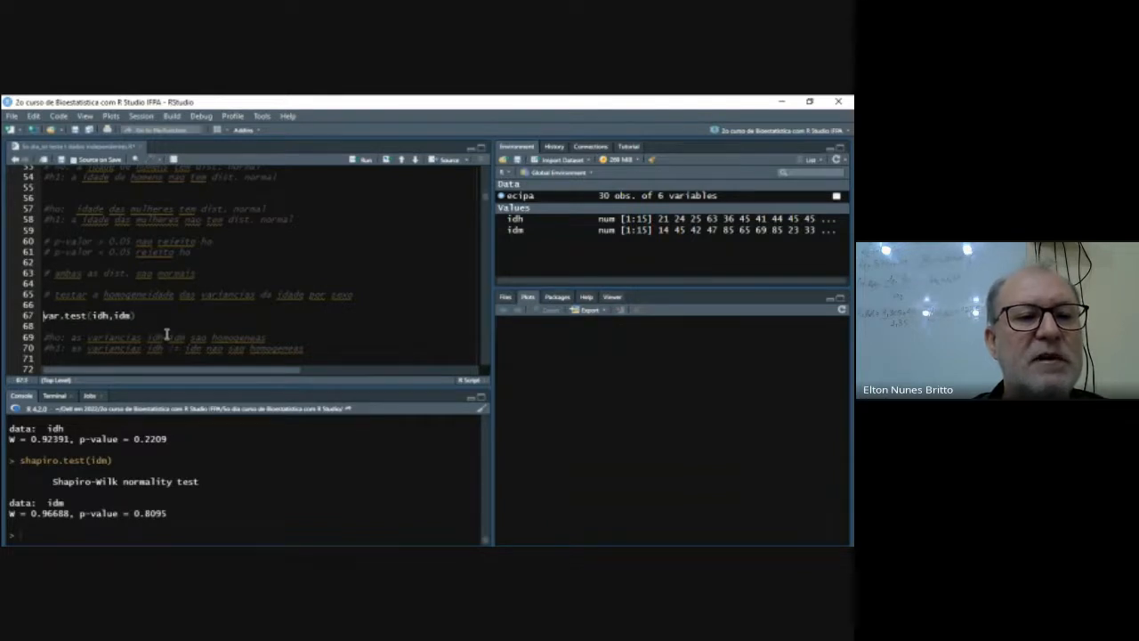
key("ctrl+Return")
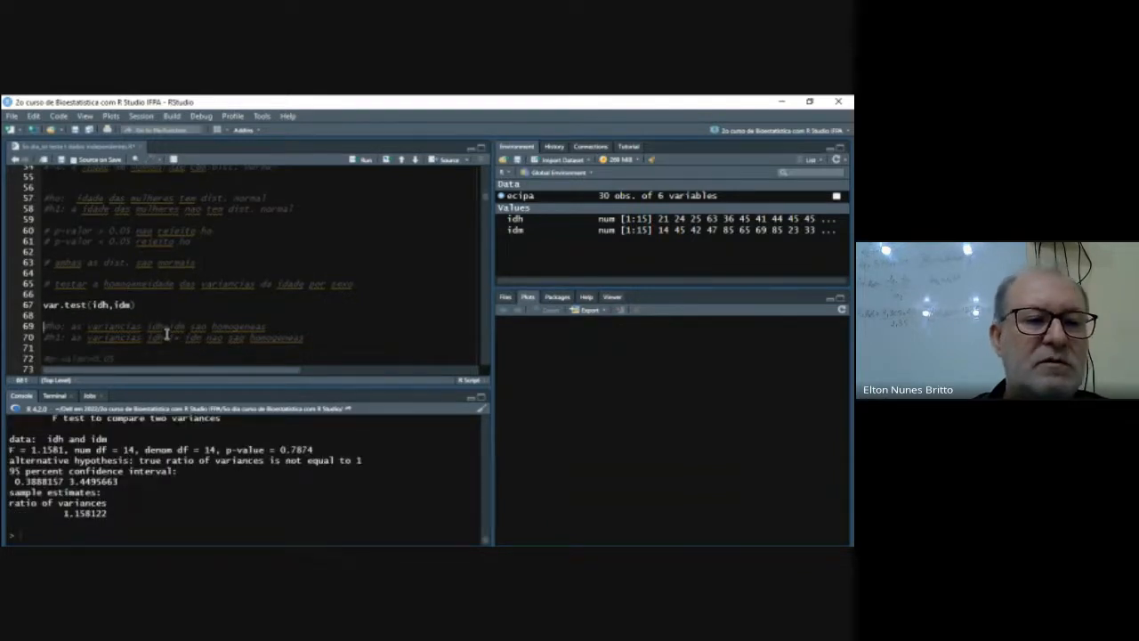
- Read the p-valor>0.05 comment below the variance hypotheses and its conclusion line about ho
key("Down")
key("Down")
key("Down")
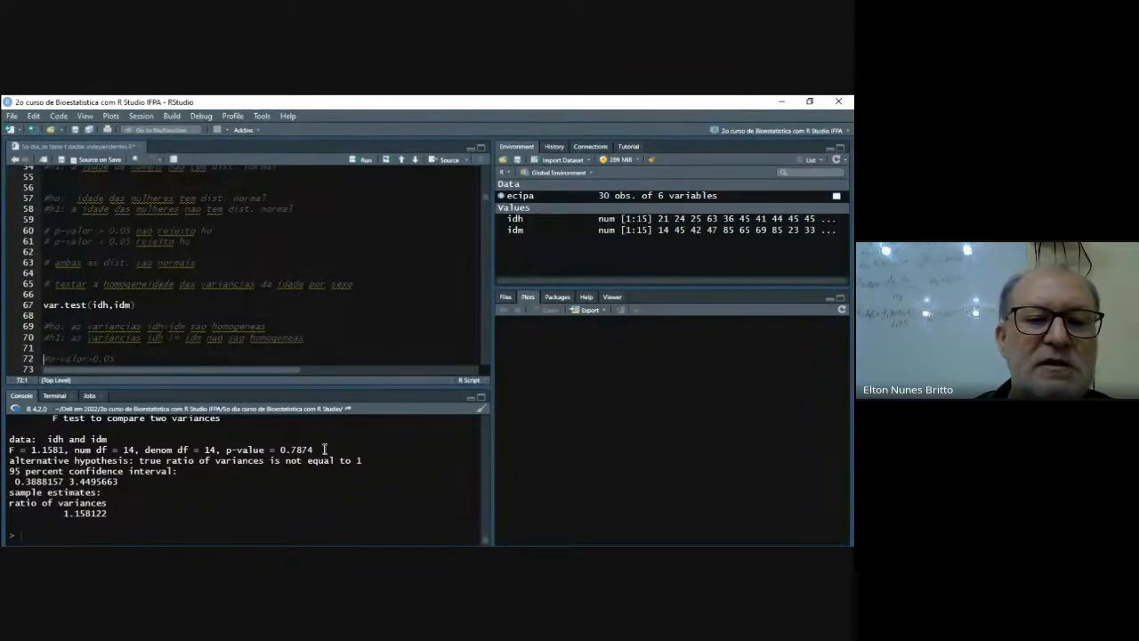
left_click(130, 358)
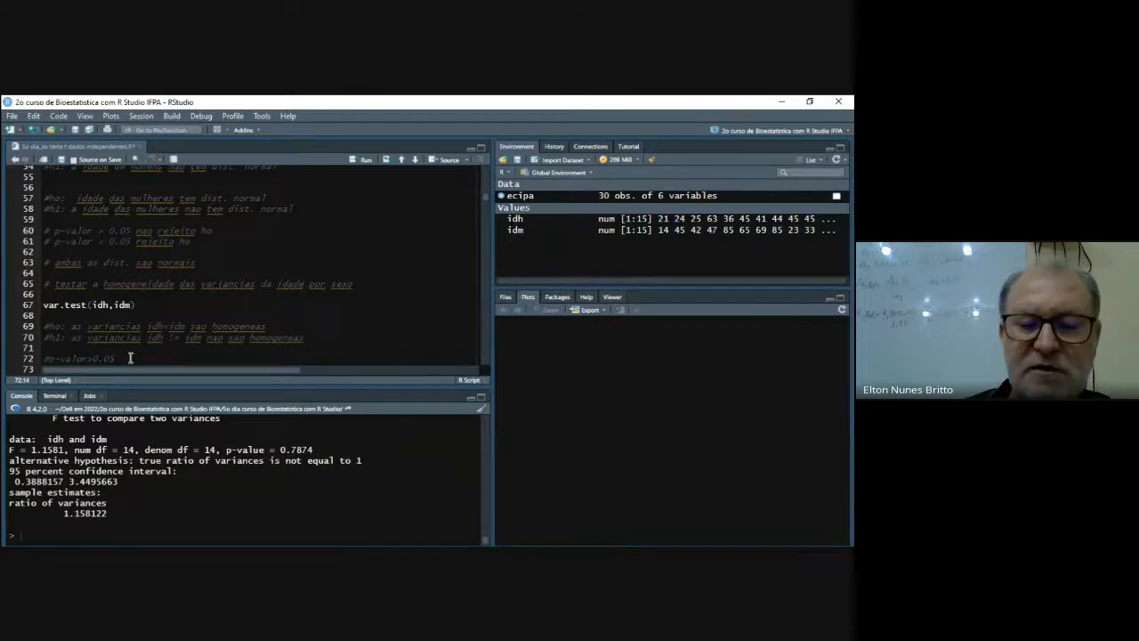
type("# nao rejeito ho, as variancias sao homogeneas # # vamos calcular o teste de dois grupos no caso o de Student para os grupos # de idade idh x idm")
key("Up")
key("Up")
key("Up")
key("Up")
key("Up")
key("Up")
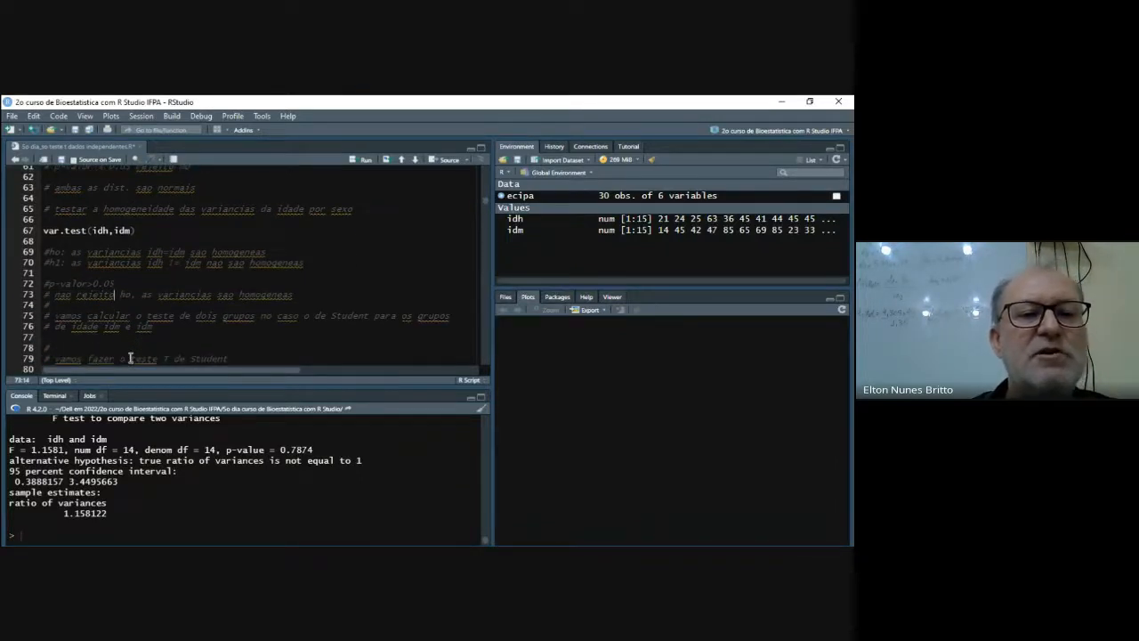
- Read the comments on calculating Student's t-test for the two age groups
key("Down")
key("Down")
key("Down")
key("Down")
key("Down")
key("Up")
key("Up")
key("Up")
key("Up")
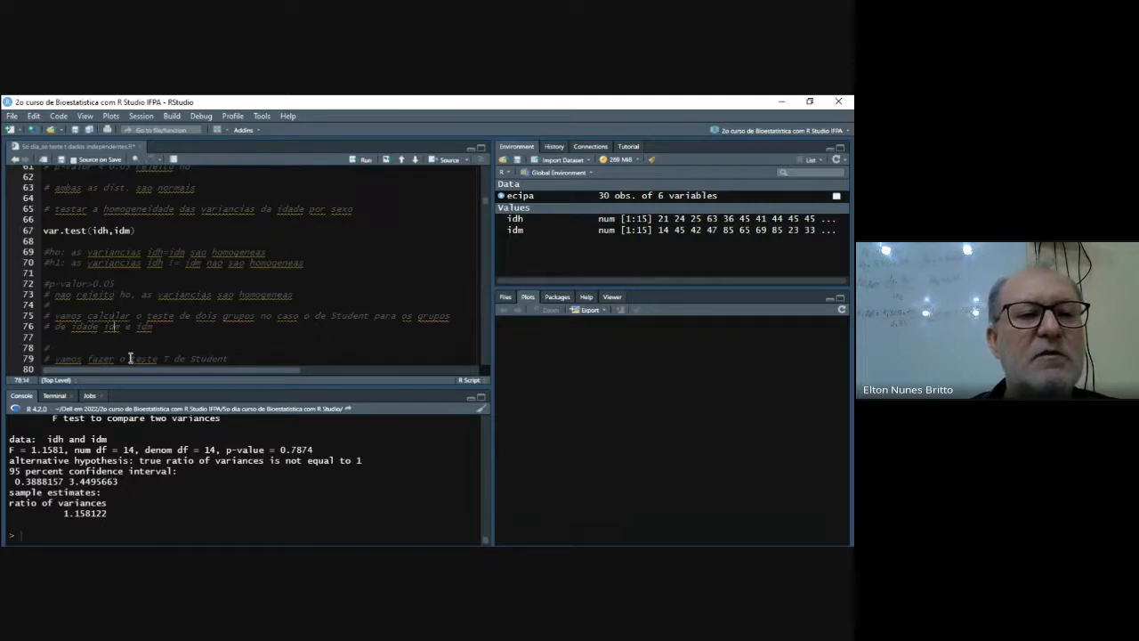
key("Down")
key("Down")
key("Down")
key("Down")
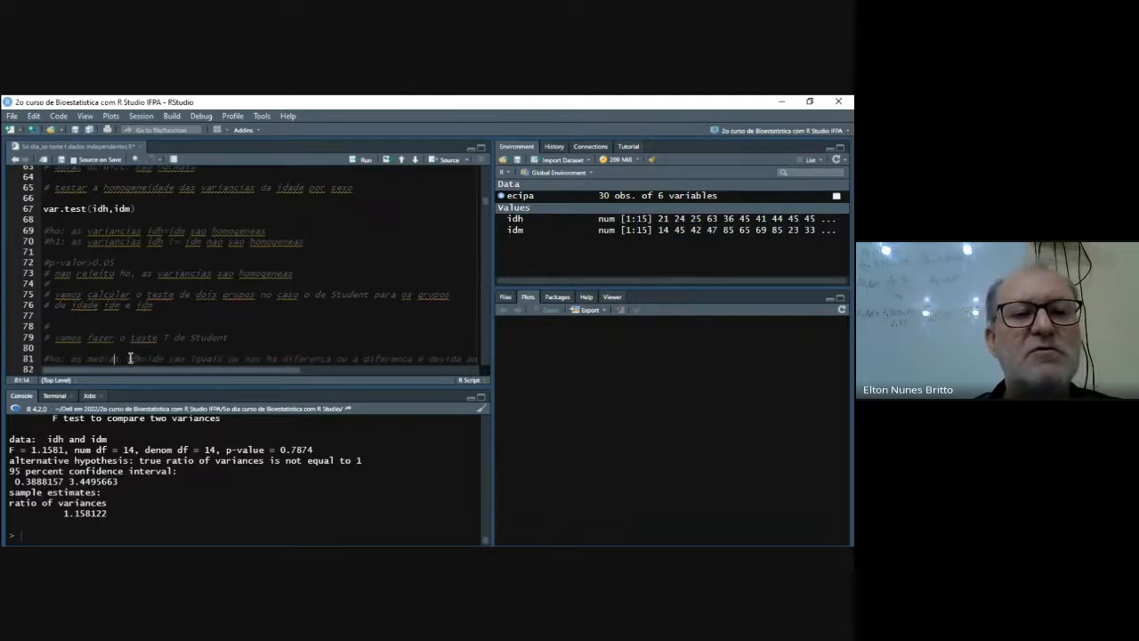
key("Down")
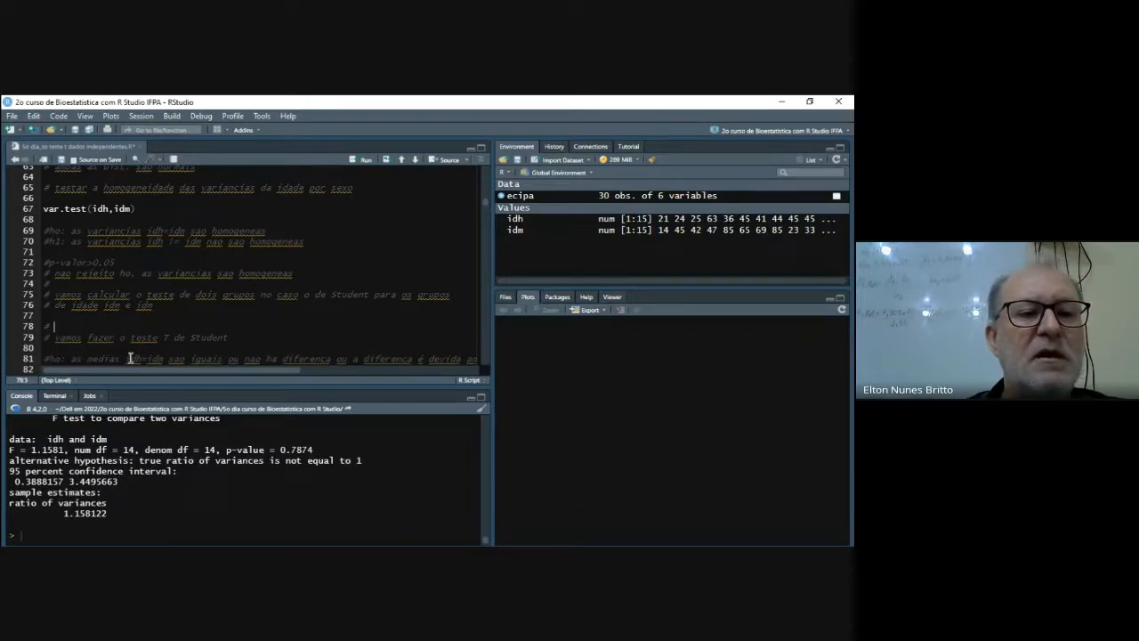
- Read the t-test's null hypothesis comment on the equality of the idh and idm means
key("Down")
key("Down")
key("Down")
key("Up")
key("Up")
key("Up")
key("Up")
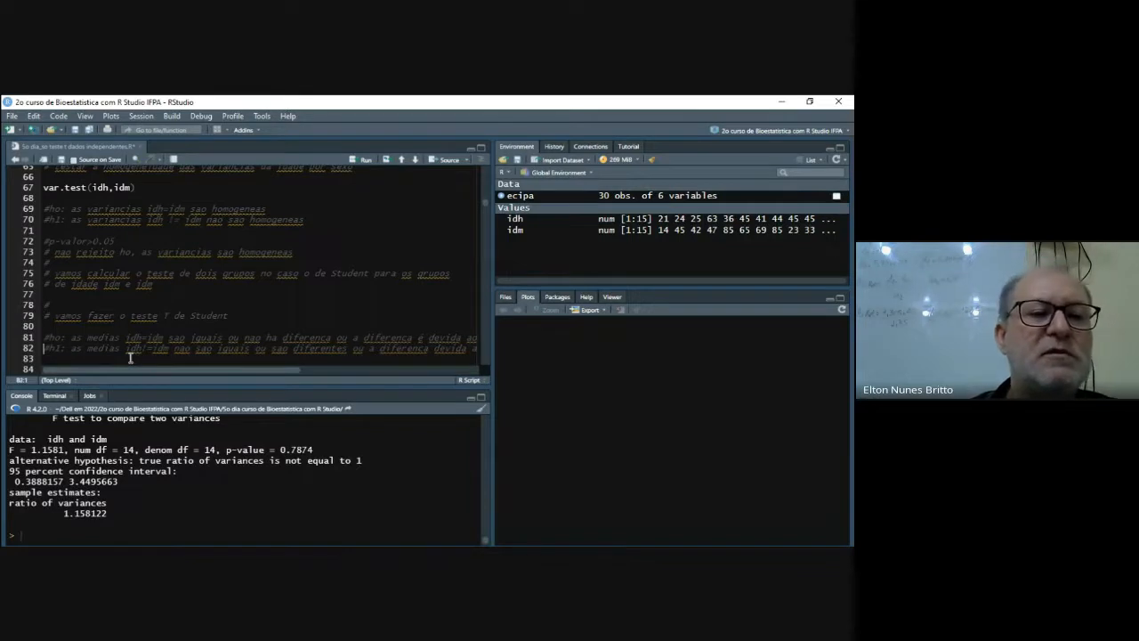
key("Down")
key("Down")
key("Down")
key("Down")
key("Down")
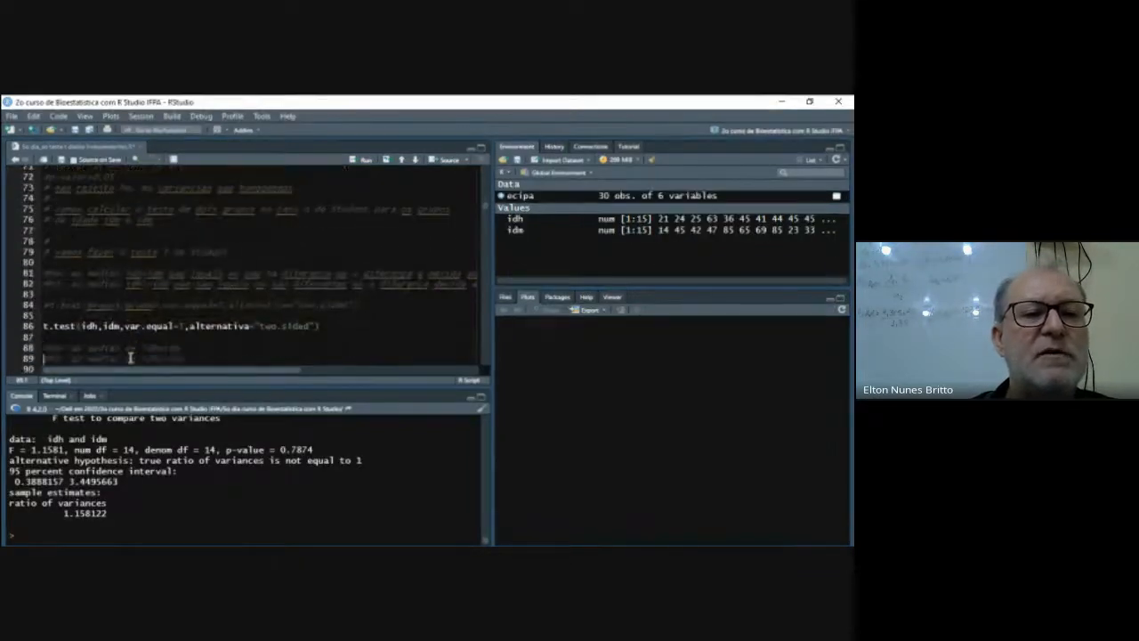
key("Up")
key("Up")
key("Up")
key("Up")
key("Up")
key("Up")
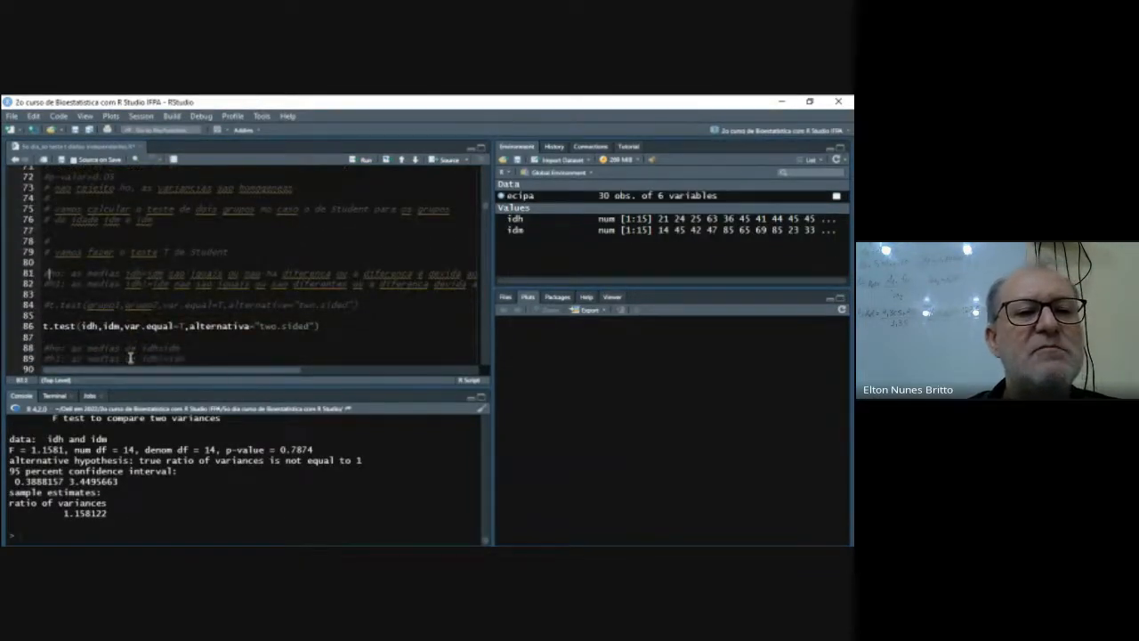
key("Right")
key("Right")
key("Right")
key("Right")
key("Right")
key("Right")
key("Right")
key("Right")
key("Right")
key("Right")
key("Right")
key("Right")
key("Right")
key("Right")
key("Right")
key("Right")
key("Right")
key("Right")
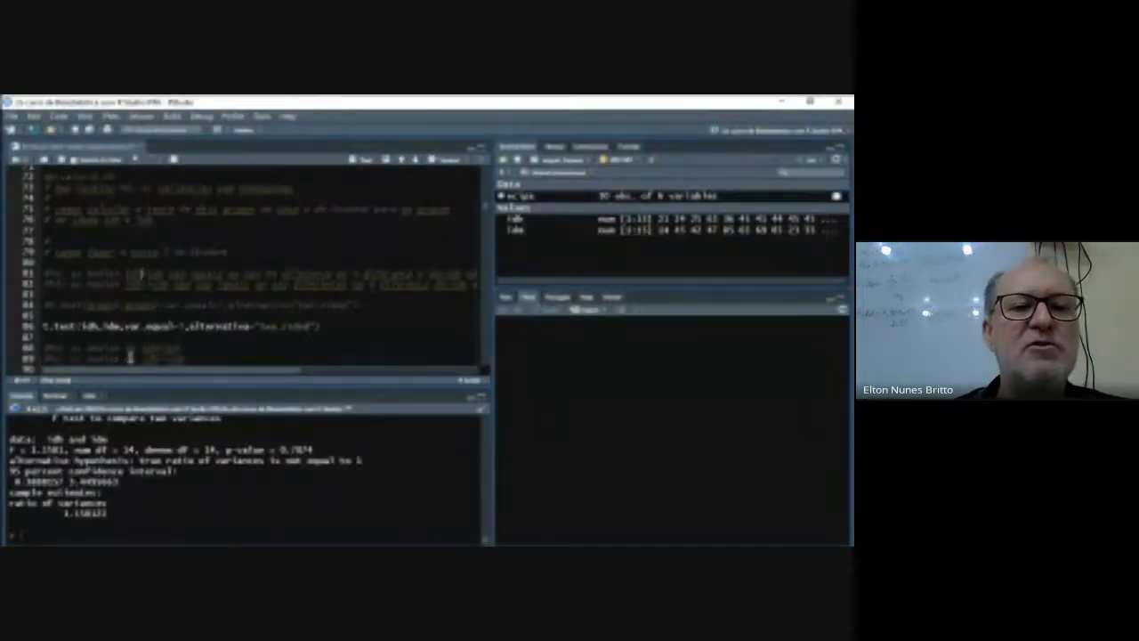
key("Right")
key("Right")
key("Right")
key("Right")
key("Right")
key("Right")
key("Right")
key("Right")
key("Right")
key("Right")
key("Right")
key("Right")
key("Right")
key("Right")
key("Right")
key("Right")
key("Right")
key("Right")
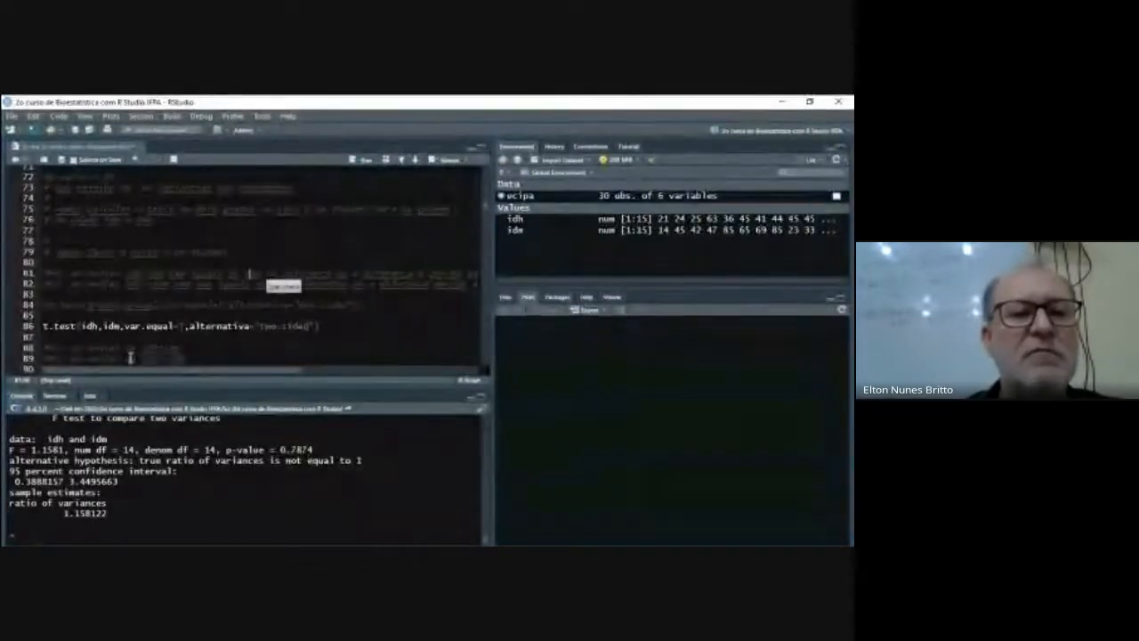
- Read the t-test's alternative hypothesis comment on the idh and idm means being different
key("Down")
key("Left")
key("Left")
key("Left")
key("Left")
key("Left")
key("Left")
key("Left")
key("Left")
key("Left")
key("Left")
key("Left")
key("Left")
key("Left")
key("Left")
key("Left")
key("Left")
key("Left")
key("Left")
key("Right")
key("Left")
key("Left")
key("Right")
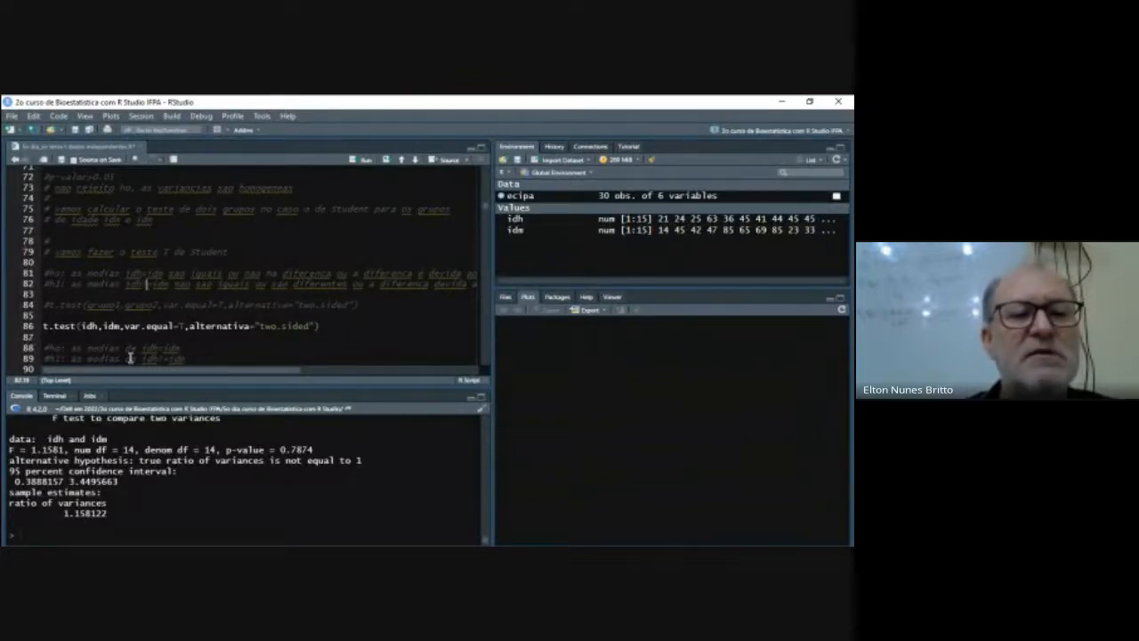
key("Right")
key("Right")
key("Right")
key("Right")
key("Right")
key("Right")
key("Right")
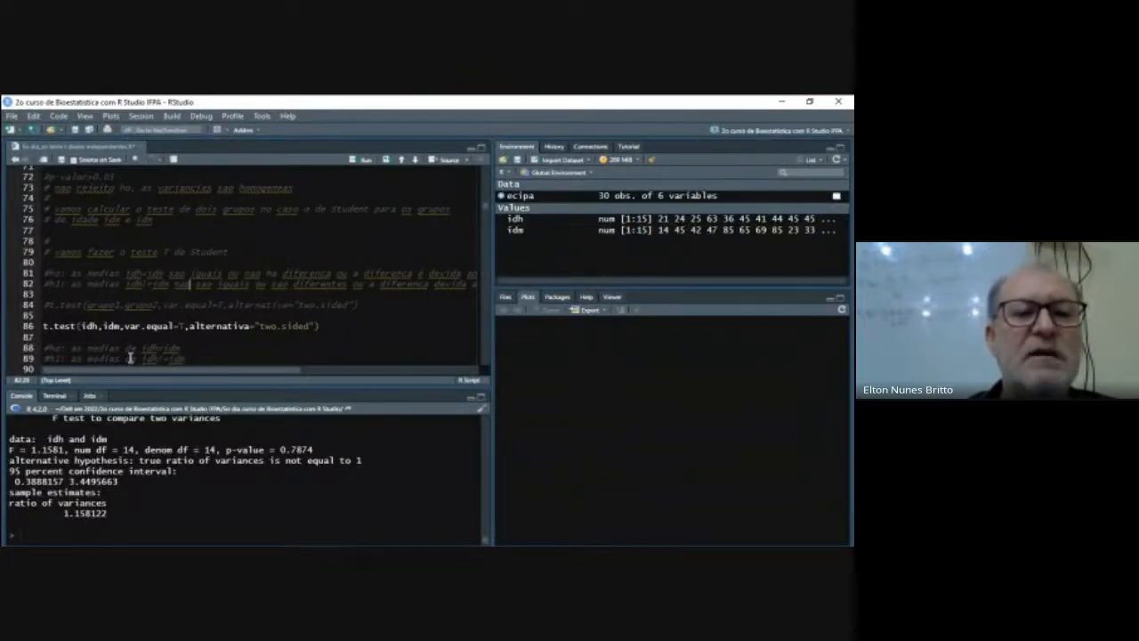
key("Right")
key("Right")
key("Right")
key("Right")
key("Right")
key("Right")
key("Right")
key("Right")
key("Right")
key("Right")
key("Right")
key("Right")
key("Right")
key("Right")
key("Right")
key("Right")
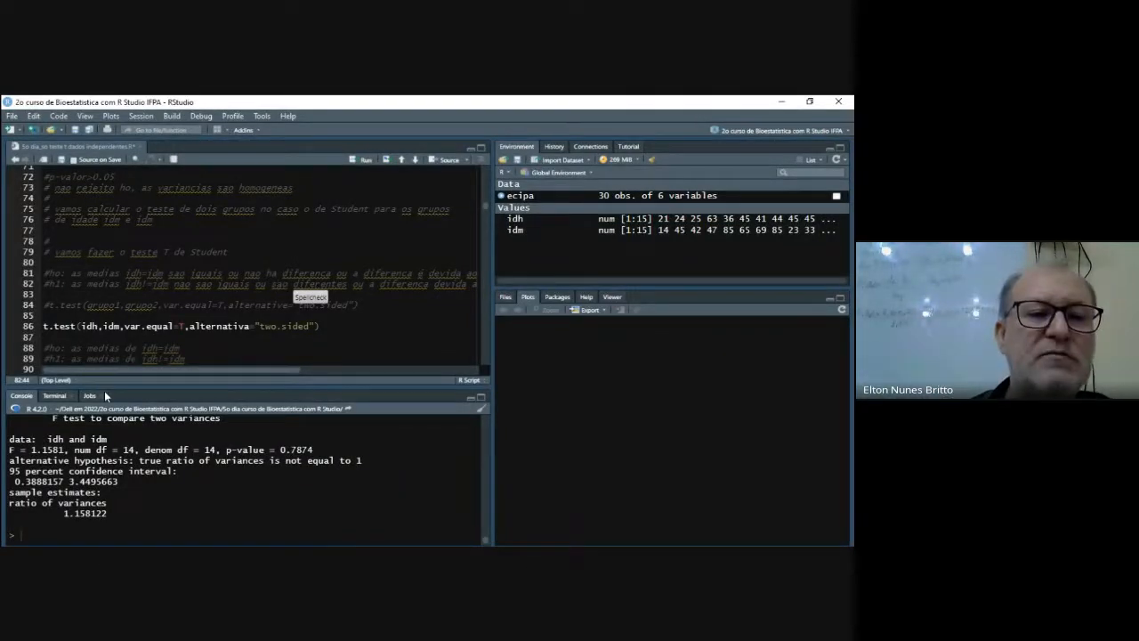
- Start a t.test call with idh and idm on a new line above the existing t.test line
left_click(114, 316)
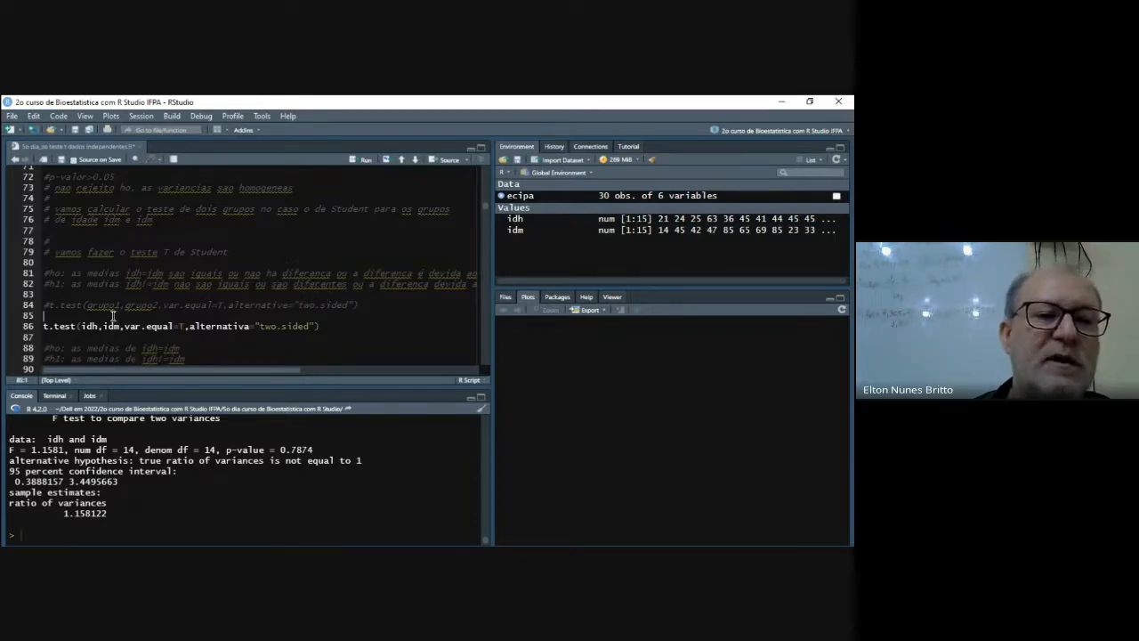
key("Return")
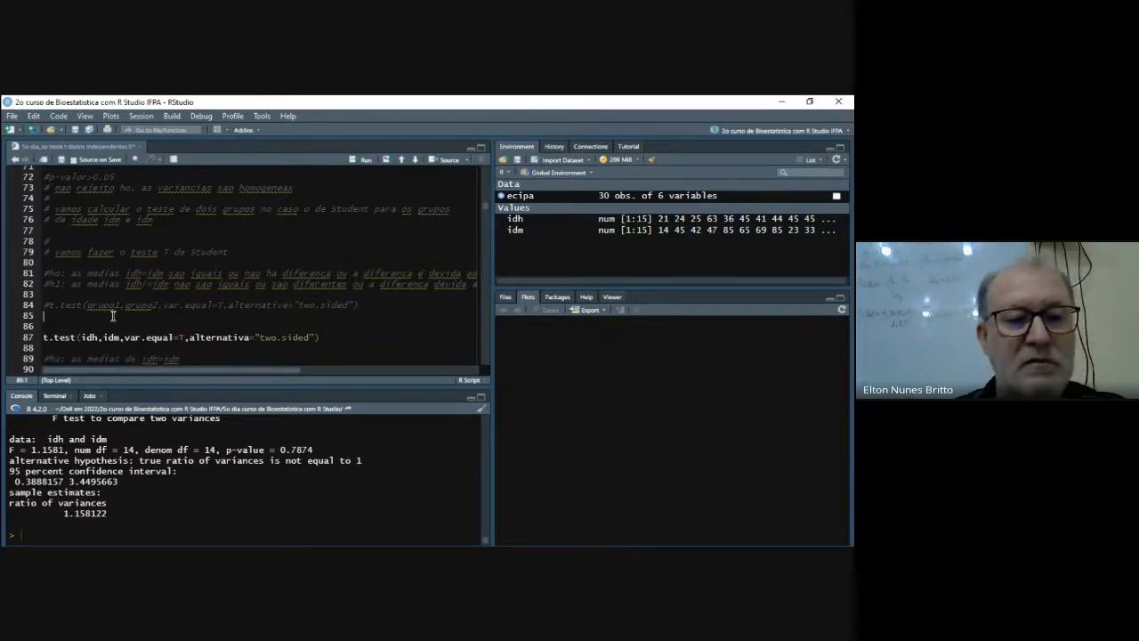
type("t.tes")
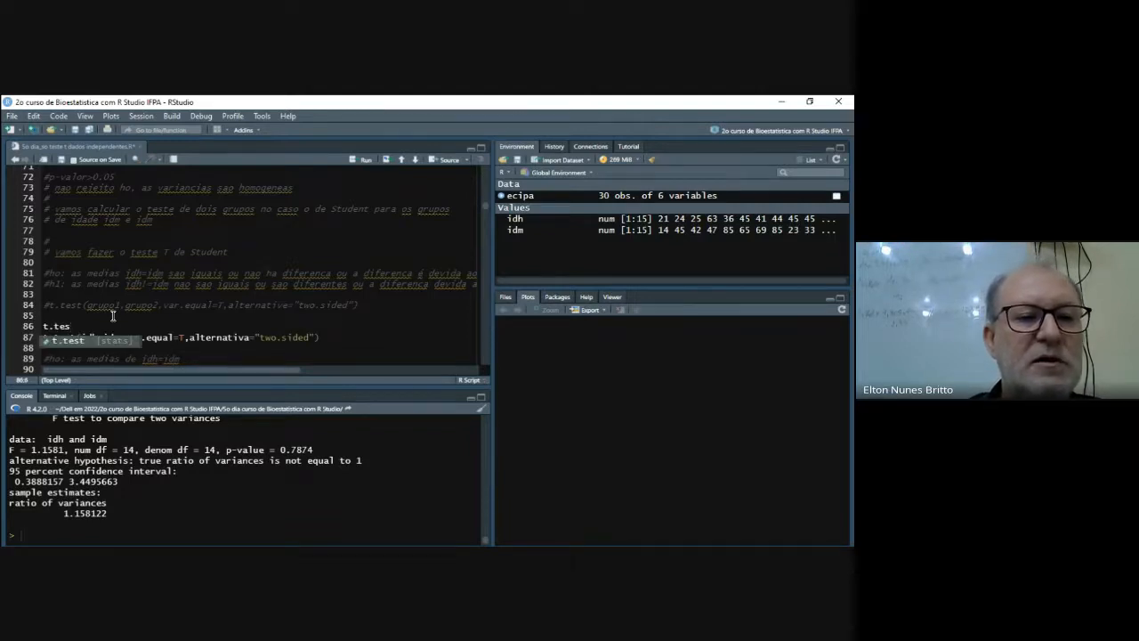
type("t")
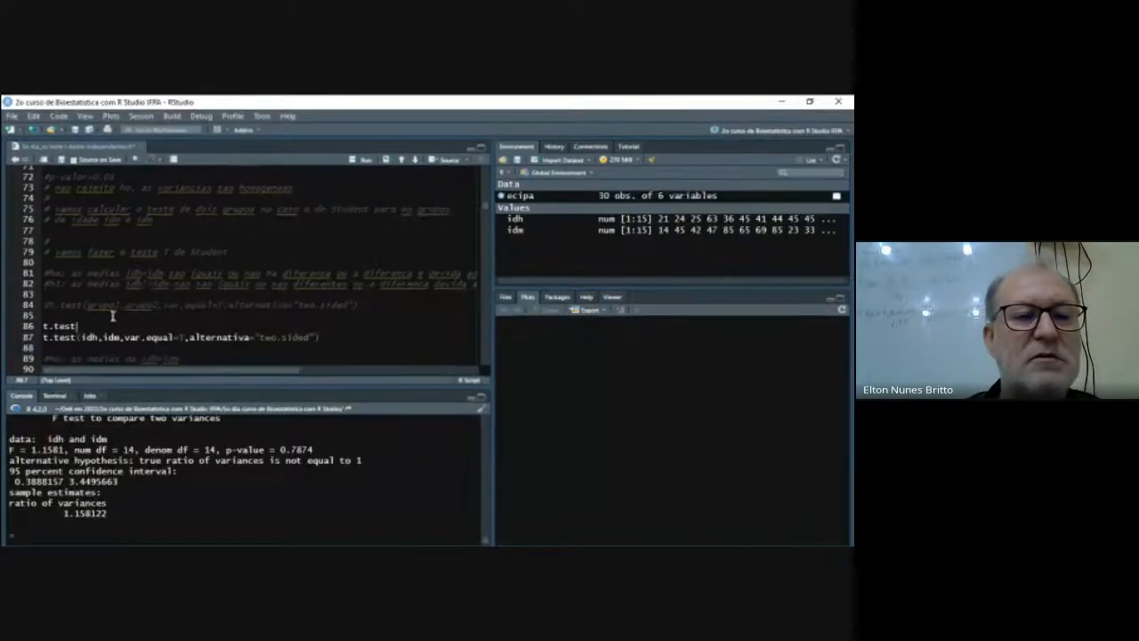
type("(id")
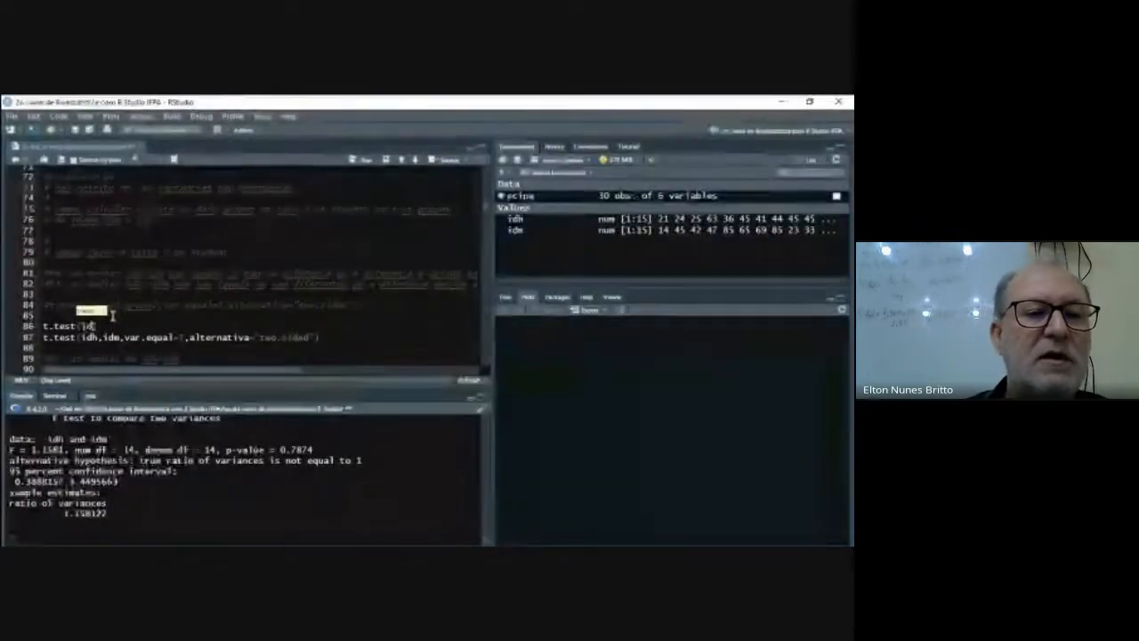
type("h,id")
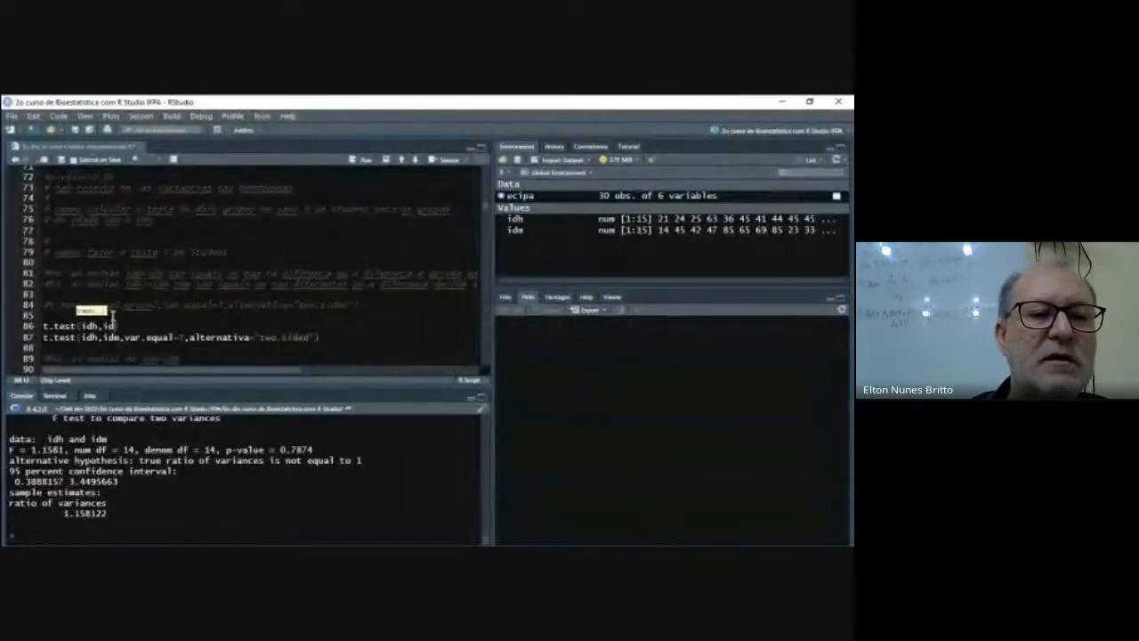
type("m,var.")
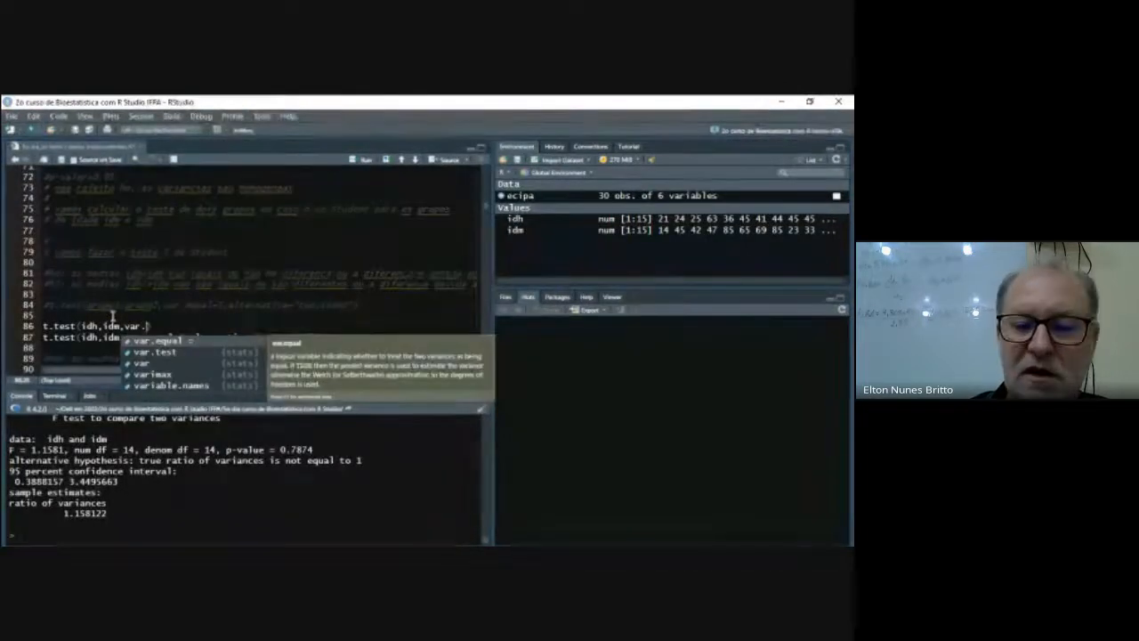
- Complete the new t.test call with the arguments var.equal = T and alternative = "two.side"
key("Return")
type("T,")
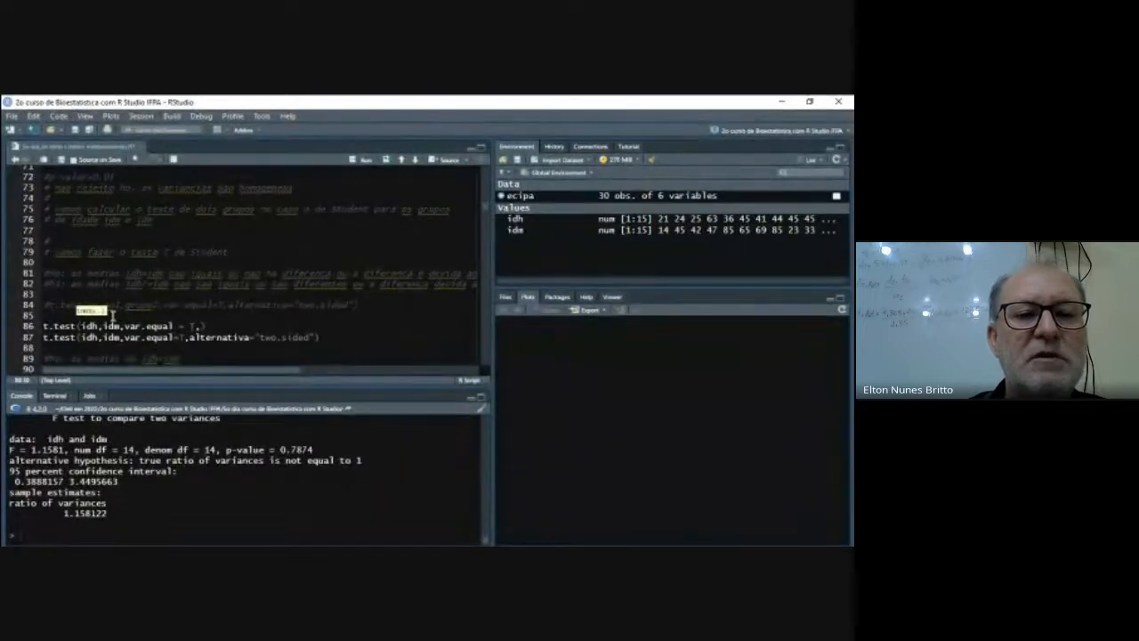
type("late")
key("BackSpace")
key("BackSpace")
key("BackSpace")
key("BackSpace")
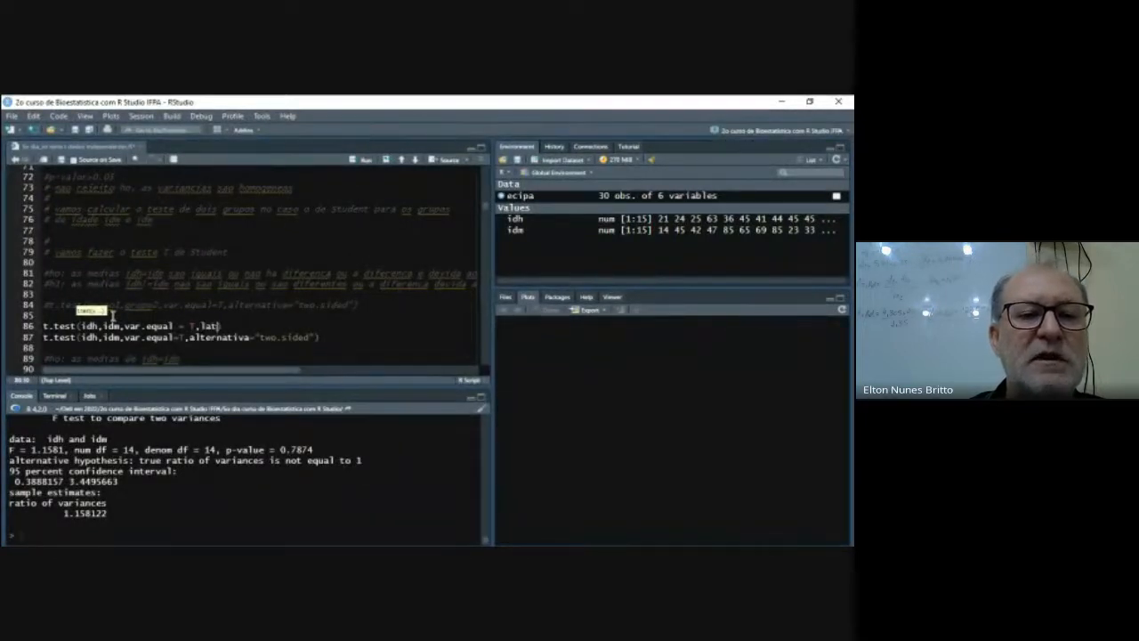
type("alte")
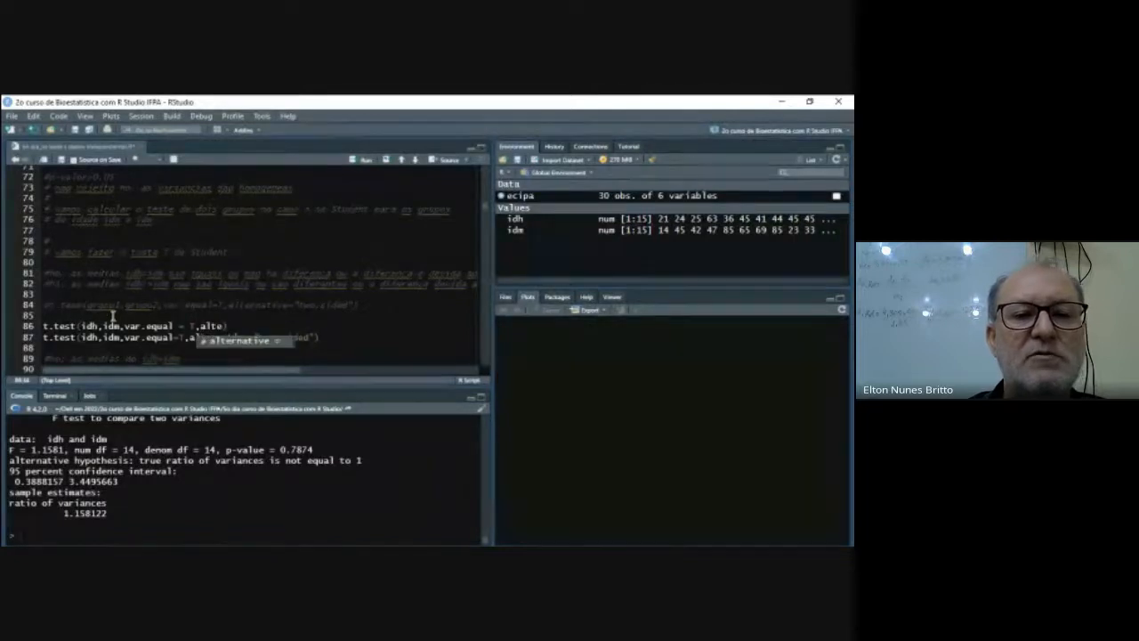
key("Tab")
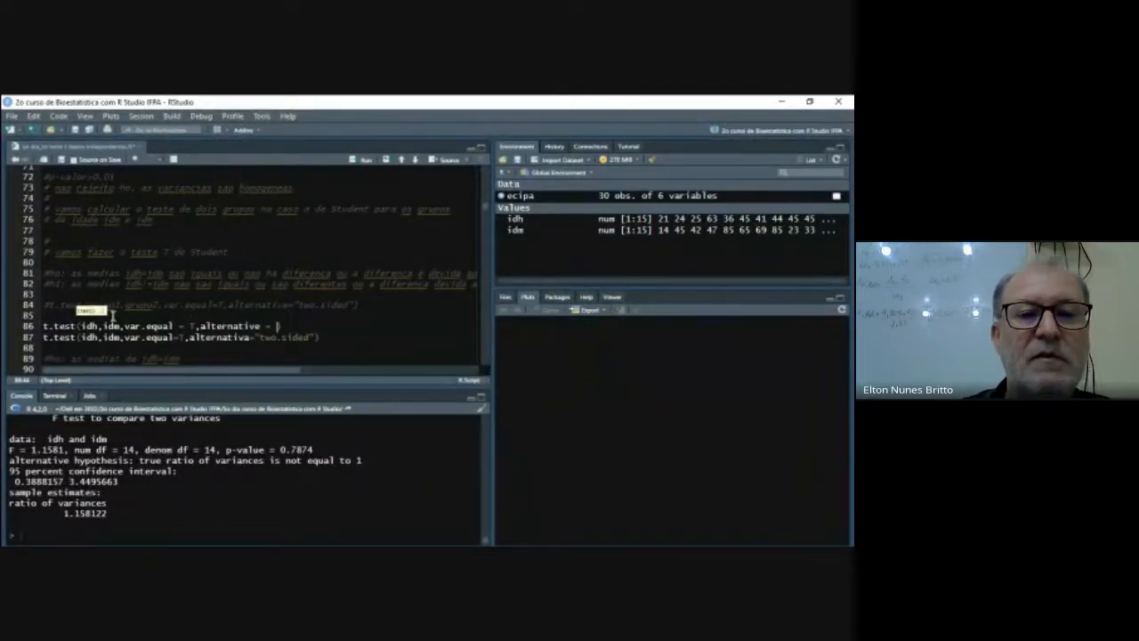
type("\"two.s")
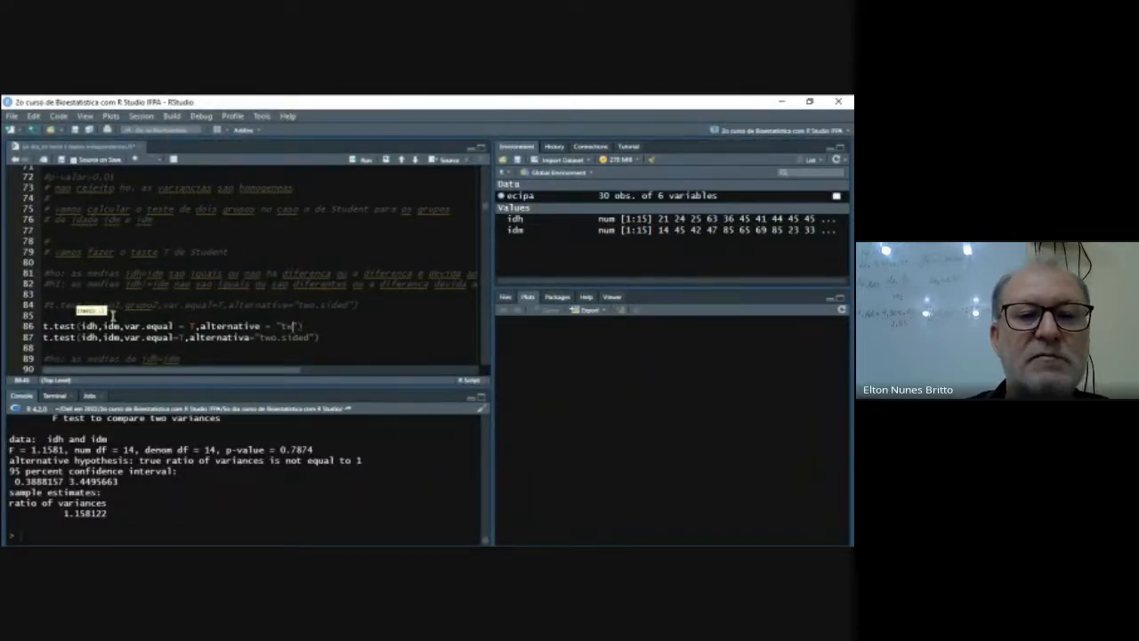
type("ided")
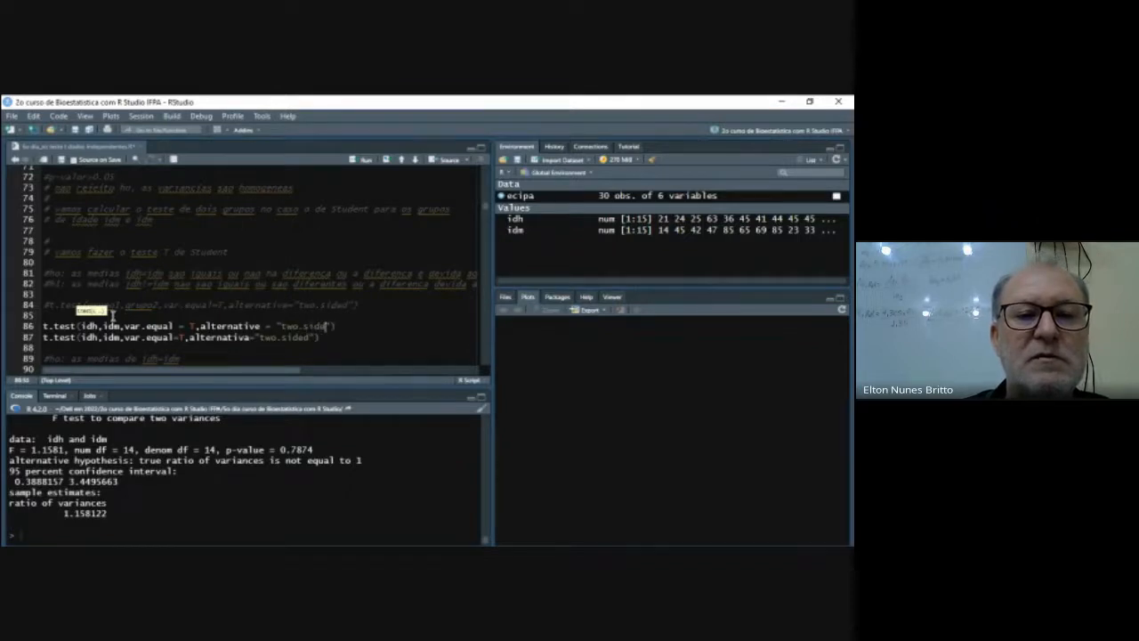
- Delete the old t.test line containing alternativa and run the new t.test call on idh and idm
key("Down")
key("shift+Left")
key("shift+Left")
key("shift+Left")
key("shift+Left")
key("shift+Home")
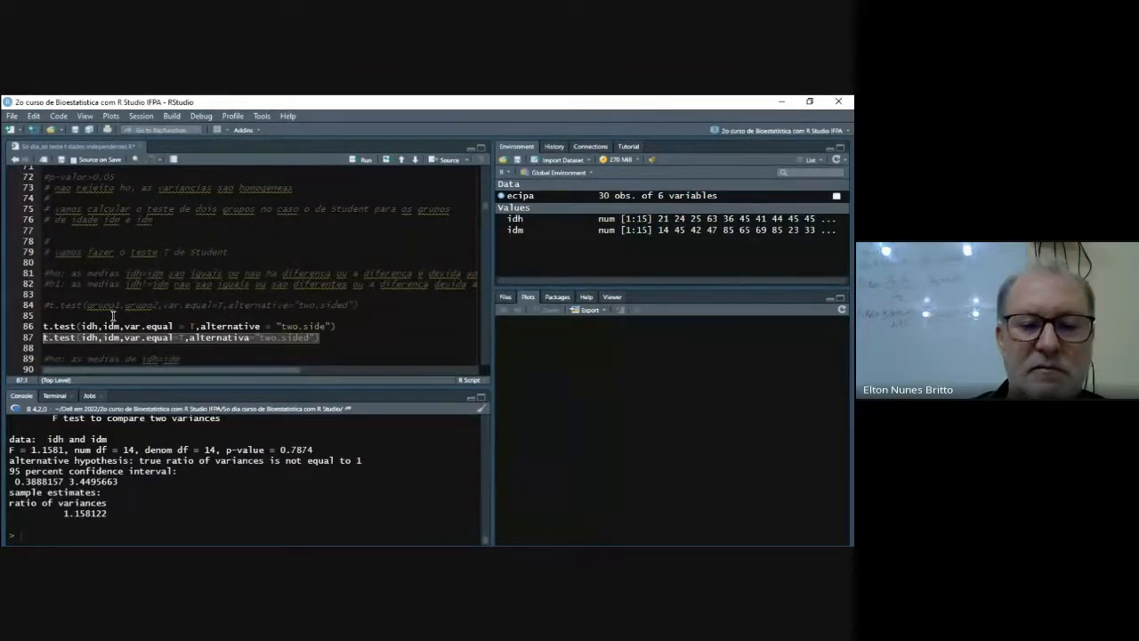
key("BackSpace")
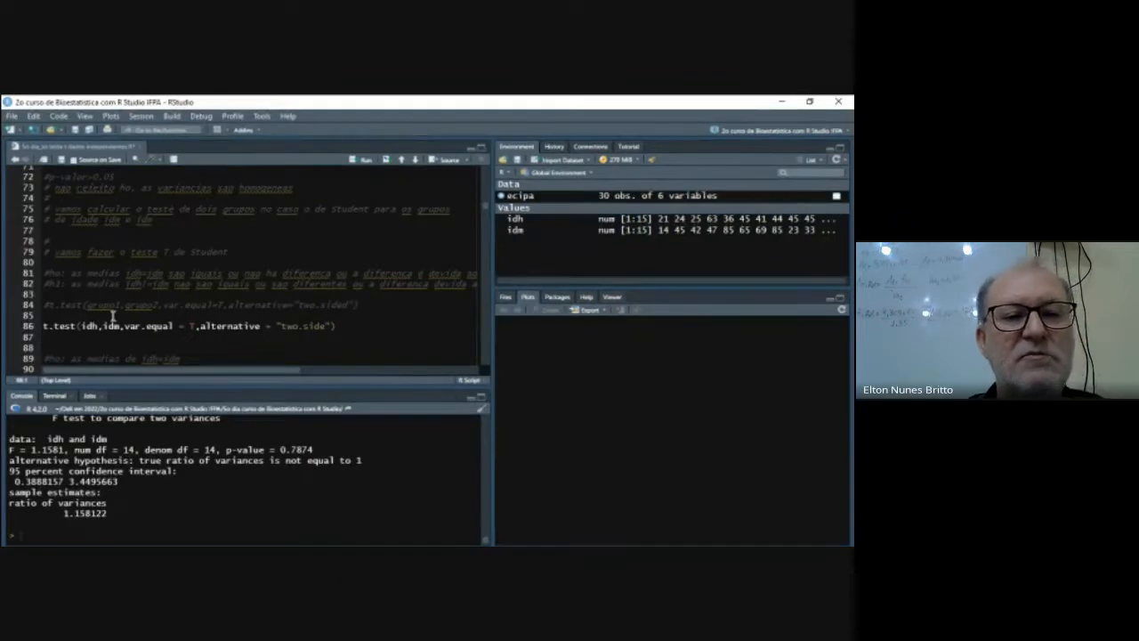
key("Up")
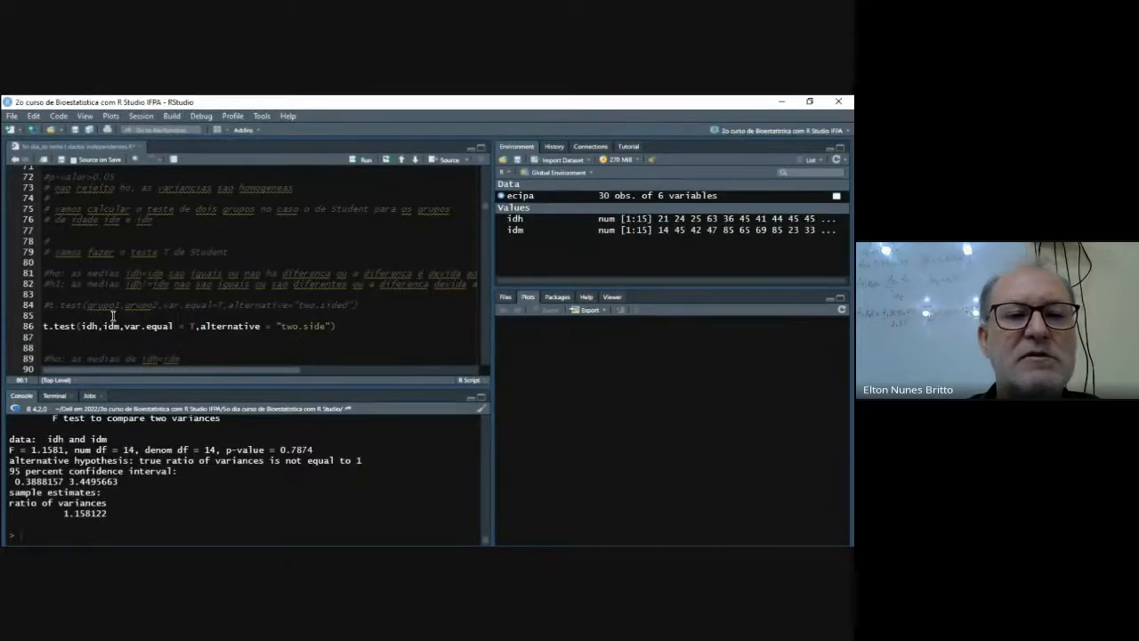
key("ctrl+Return")
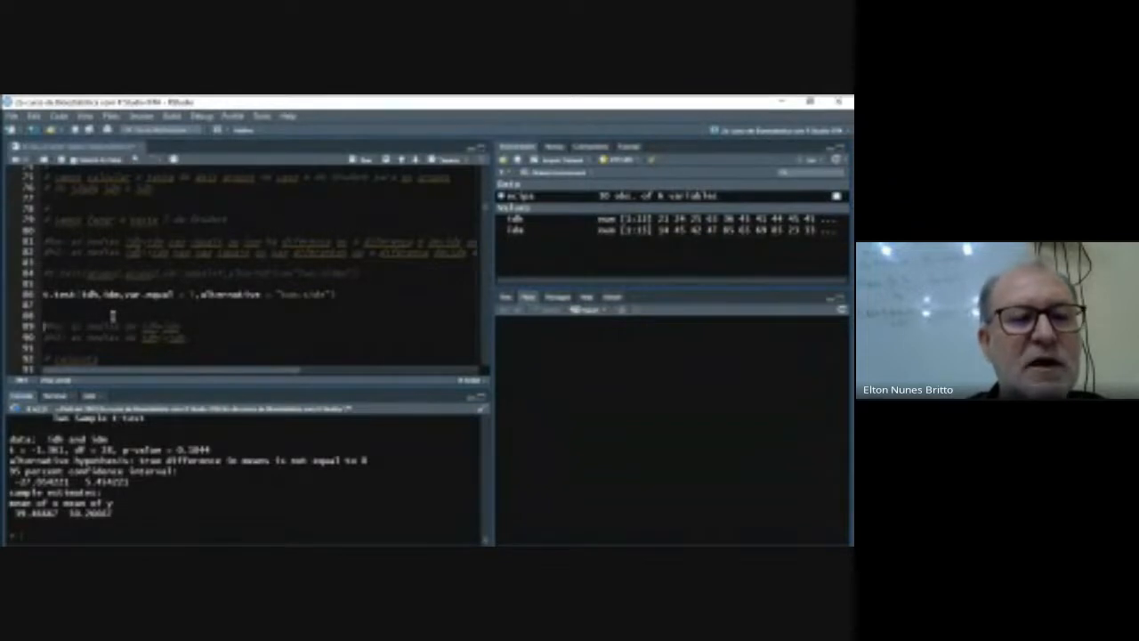
- Review the hypothesis comments below the t.test call, down to the answer on men's and women's mean ages
key("Left")
key("Left")
key("Left")
key("Down")
key("Down")
key("Down")
key("Down")
key("Down")
key("Down")
key("Down")
key("Down")
key("Down")
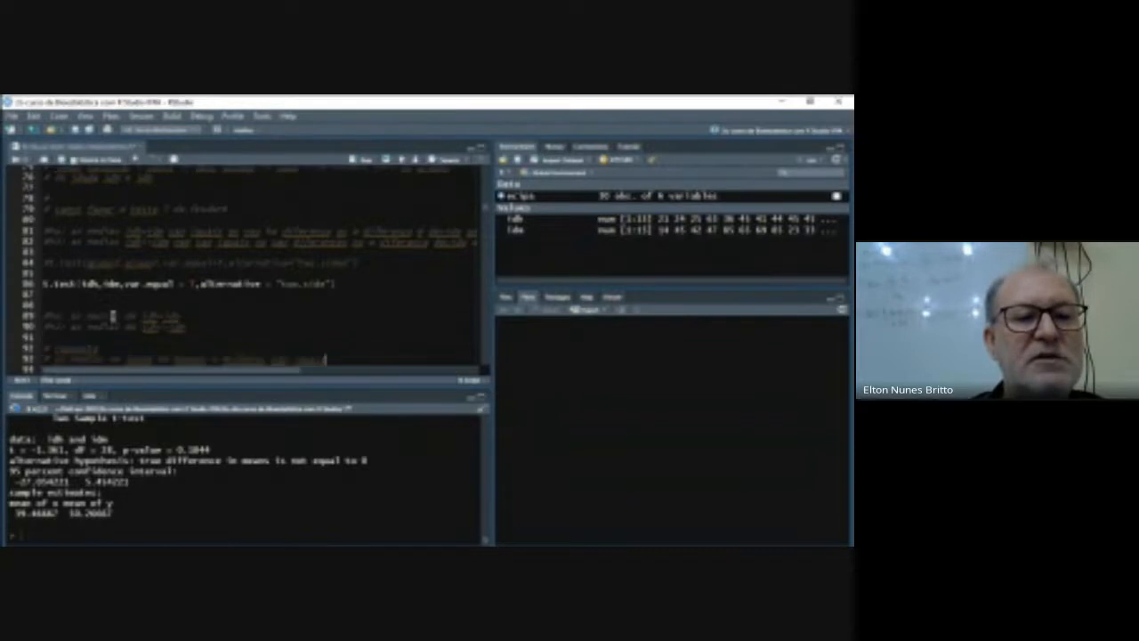
- Read the p-value comment that closes the t-test answer above mean(idh)
type("mean(tdh) mean(tde)")
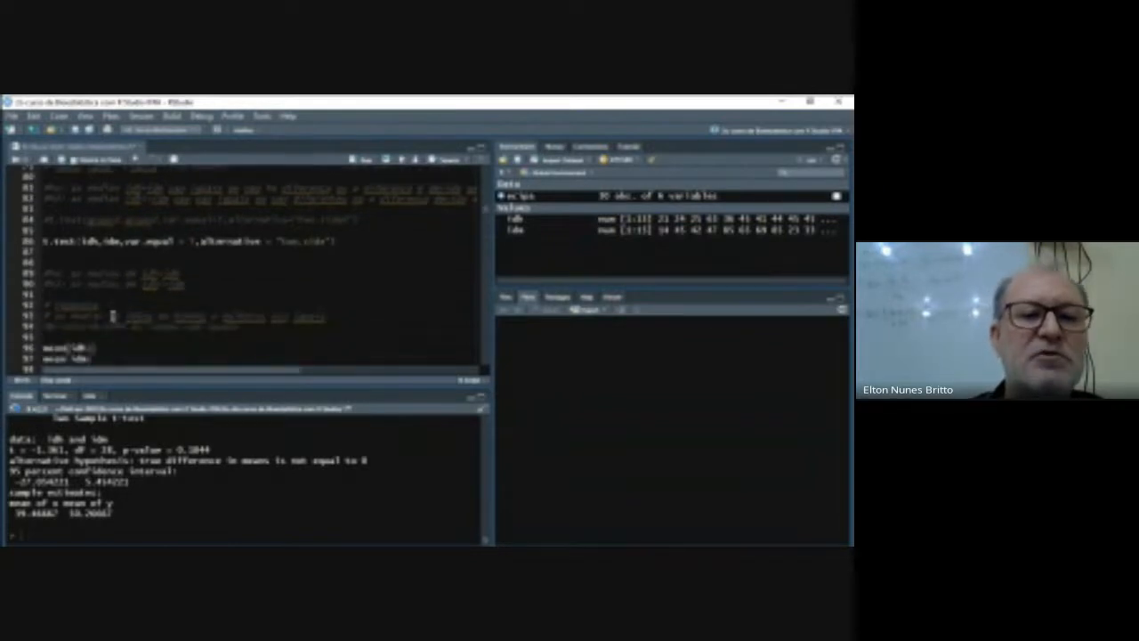
key("Down")
key("Left")
key("Left")
key("Left")
key("Left")
key("Left")
key("Left")
key("Left")
key("Left")
key("Left")
key("Left")
key("Left")
key("Left")
key("Left")
key("Left")
key("Left")
key("Left")
key("Left")
key("Left")
key("Left")
key("Left")
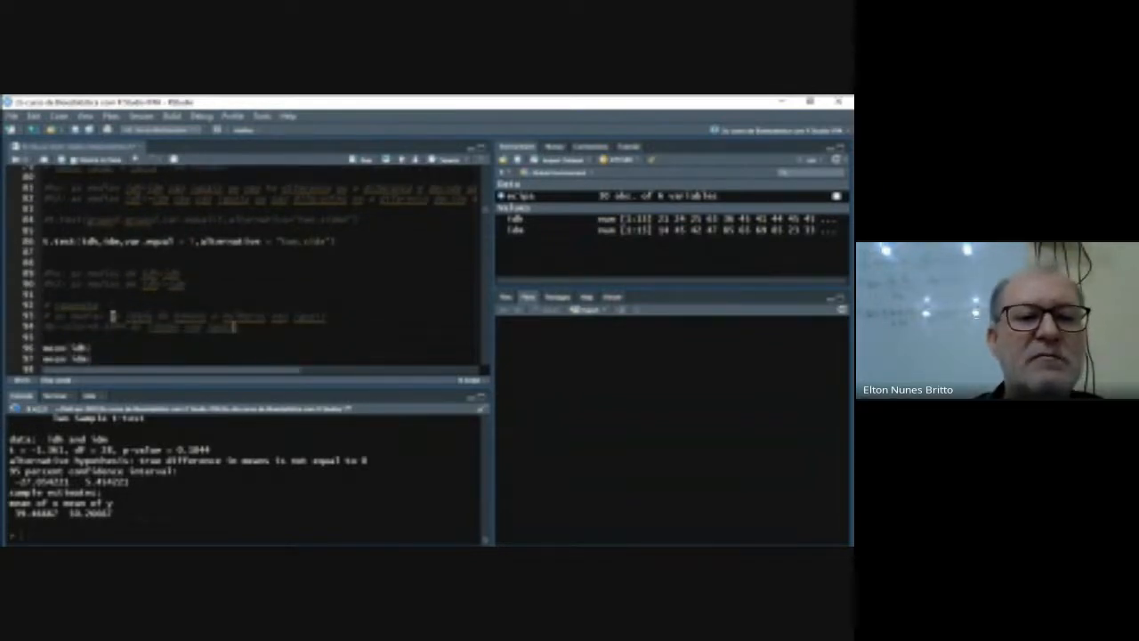
key("Left")
key("Left")
key("Left")
key("Left")
key("Left")
key("Left")
key("Left")
key("Left")
key("Left")
key("Left")
key("Left")
key("Left")
key("Left")
key("Left")
key("Left")
key("Left")
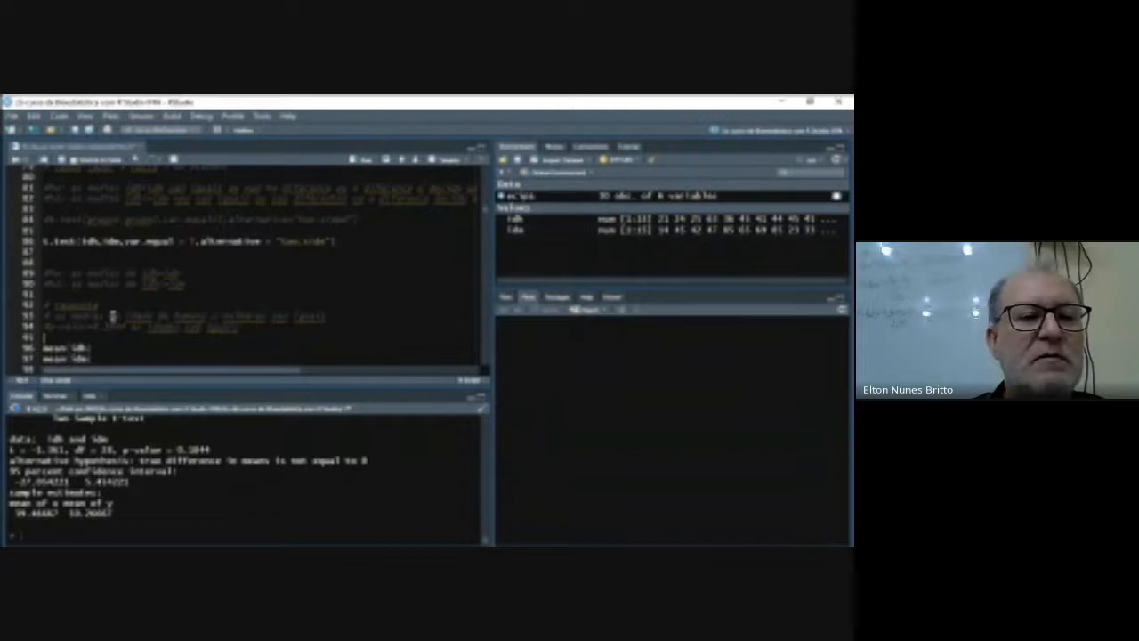
- Adjust the blank lines so that two separate the p-value comment from mean(idh) and mean(idm)
key("ctrl+z")
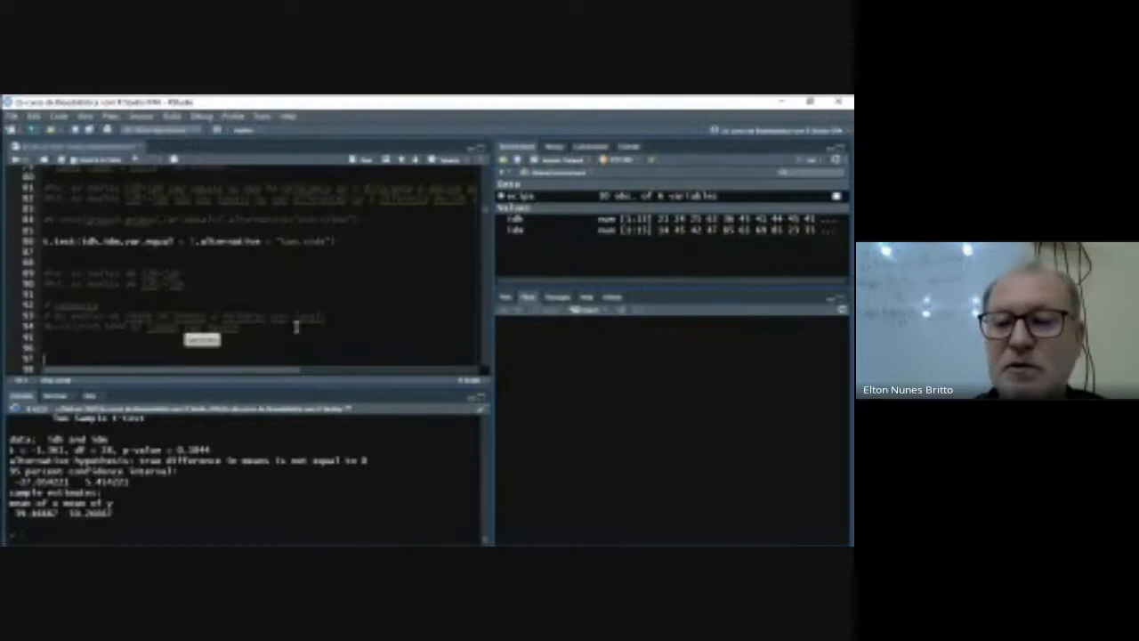
left_click(98, 346)
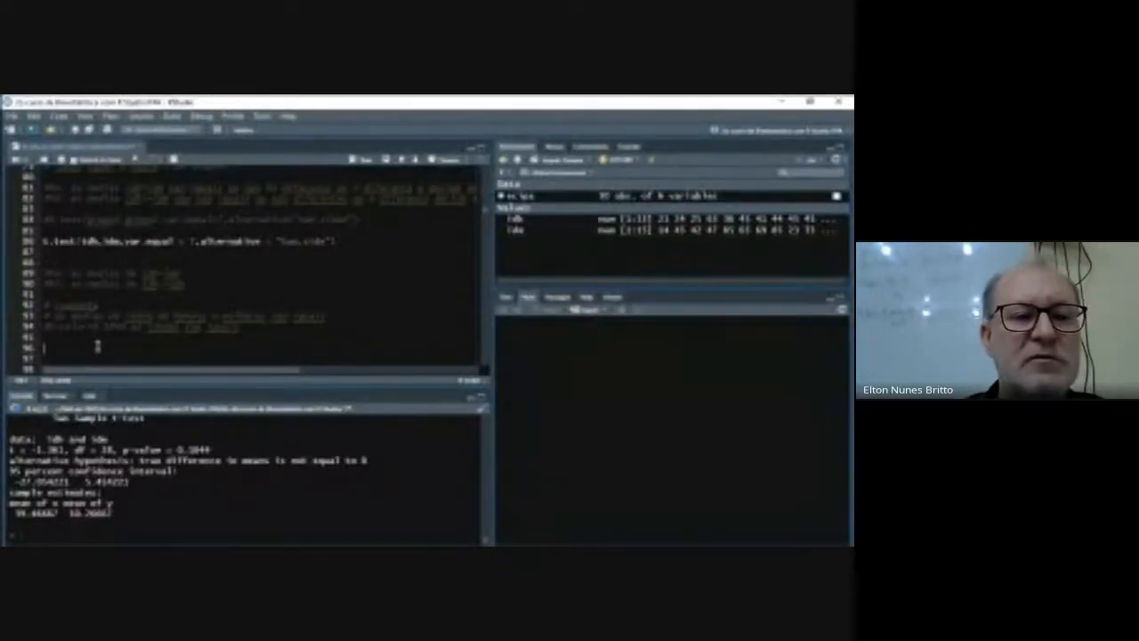
key("Down")
key("Down")
key("Down")
key("Down")
key("Down")
key("Down")
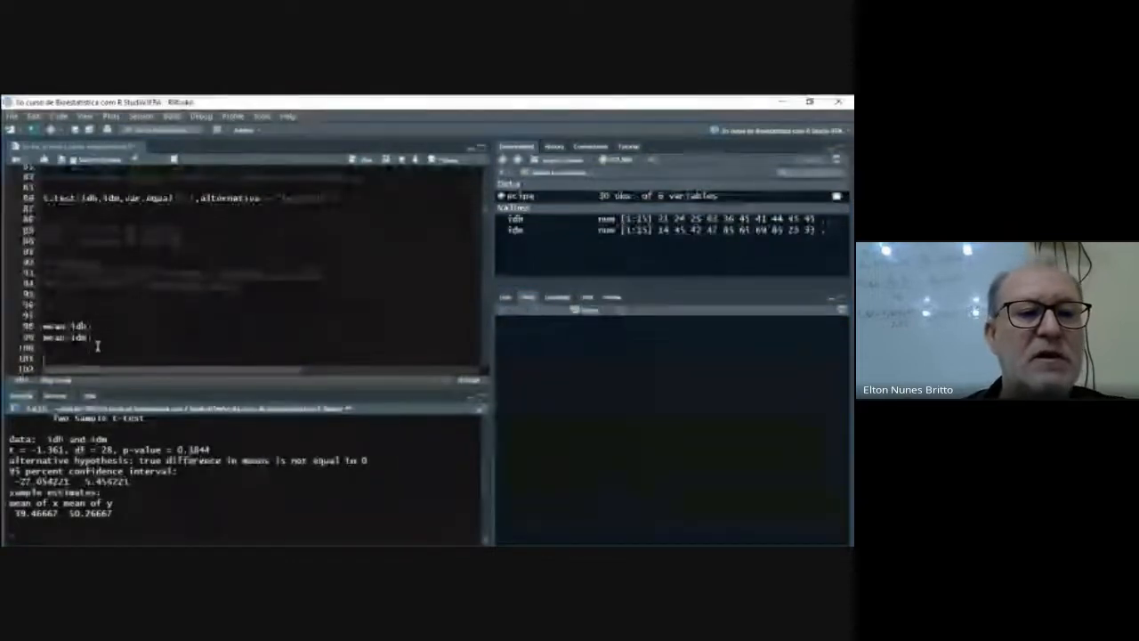
key("Up")
key("Up")
key("Up")
key("Up")
key("Up")
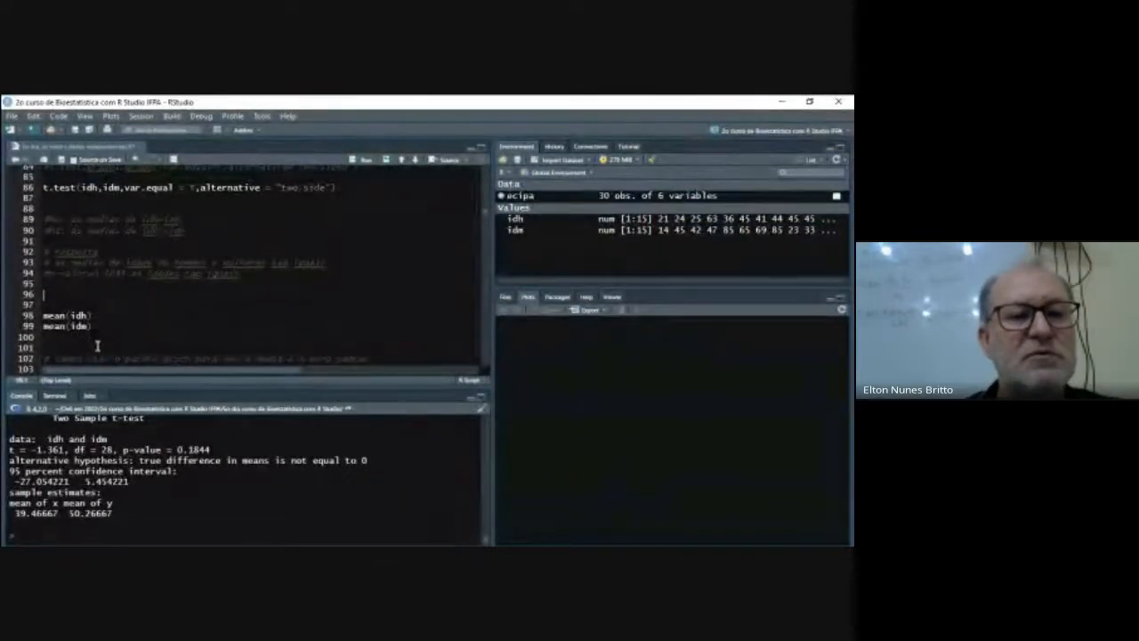
key("Delete")
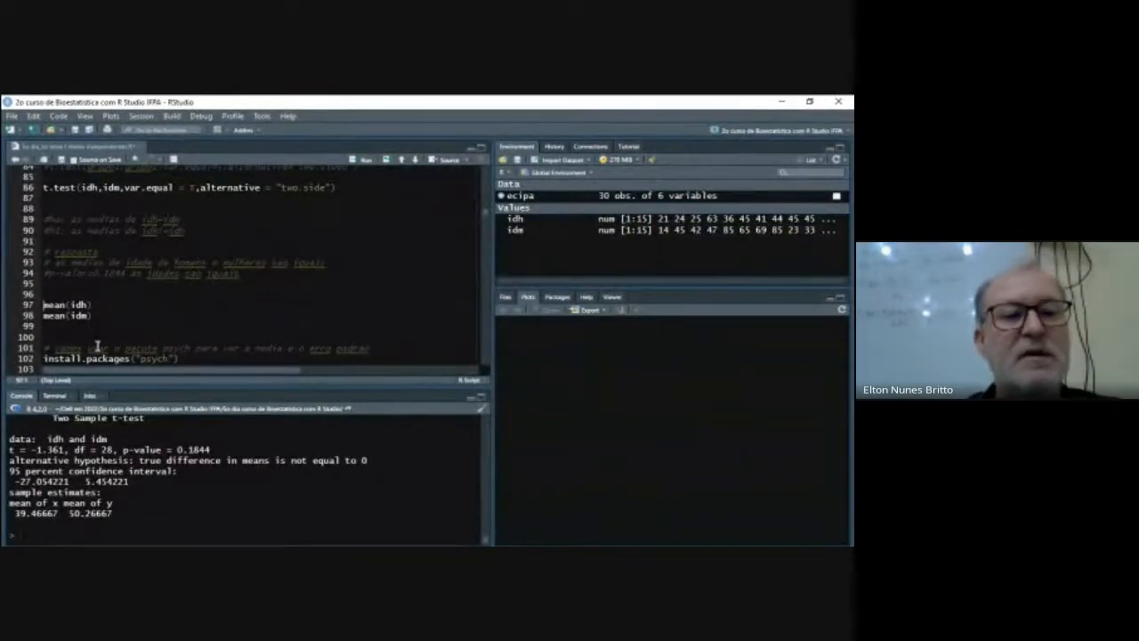
- Run mean(idh) and mean(idm) together to compute the men's and women's mean ages
key("shift+Down")
key("shift+Down")
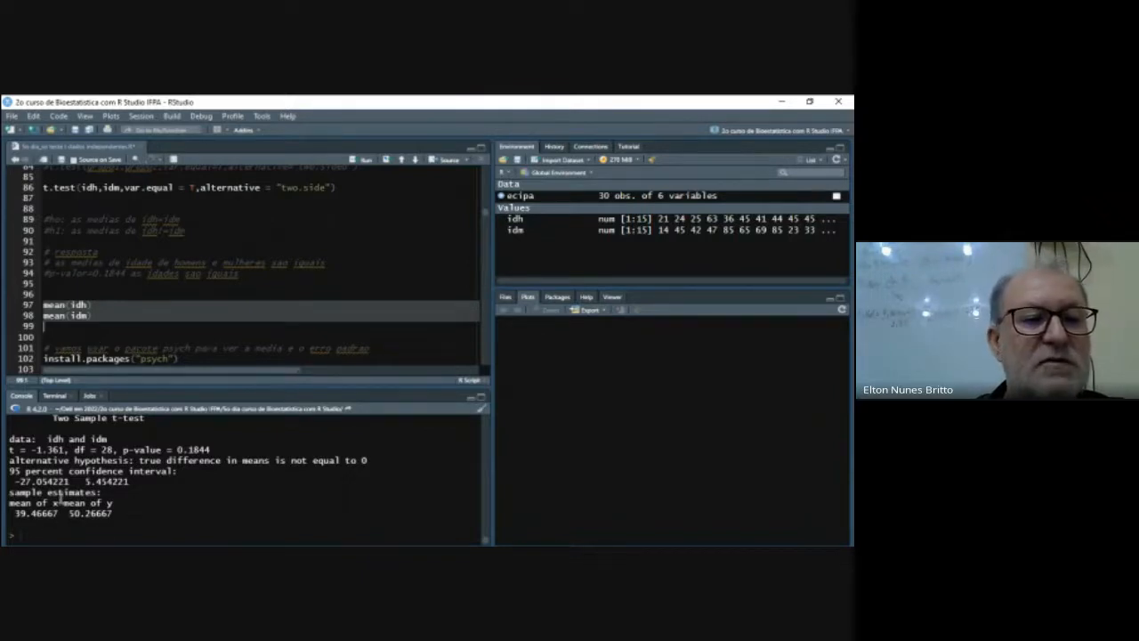
key("ctrl+Return")
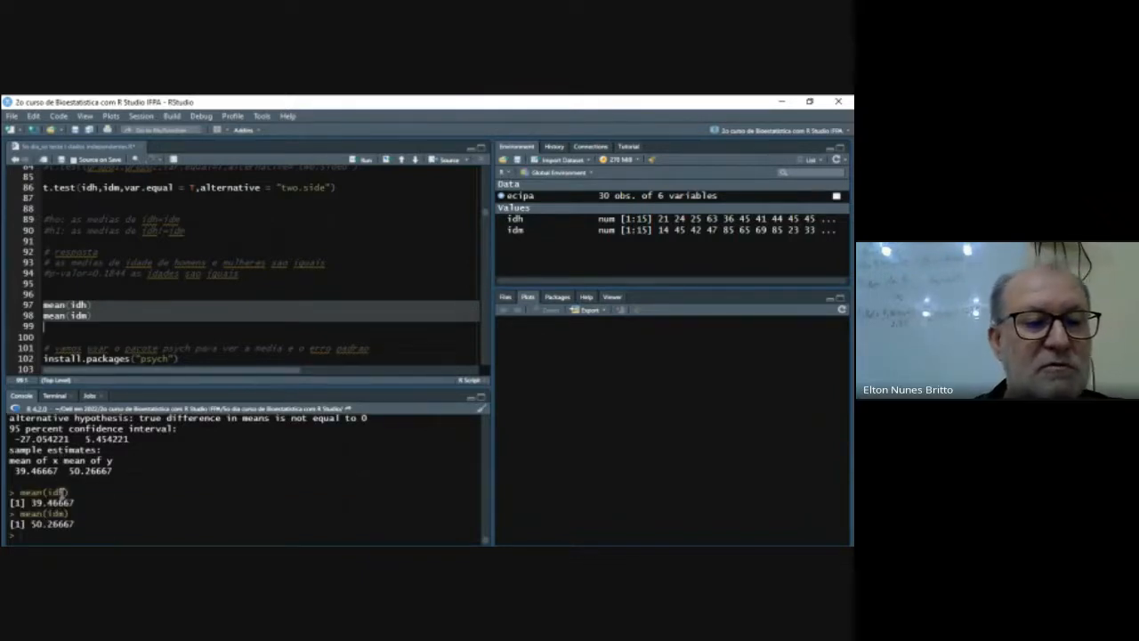
- Run the script lines that install the psych package and load it with library(psych)
left_click(112, 320)
left_click(104, 330)
key("Down")
key("Down")
key("Down")
key("Down")
key("Down")
key("Down")
key("Down")
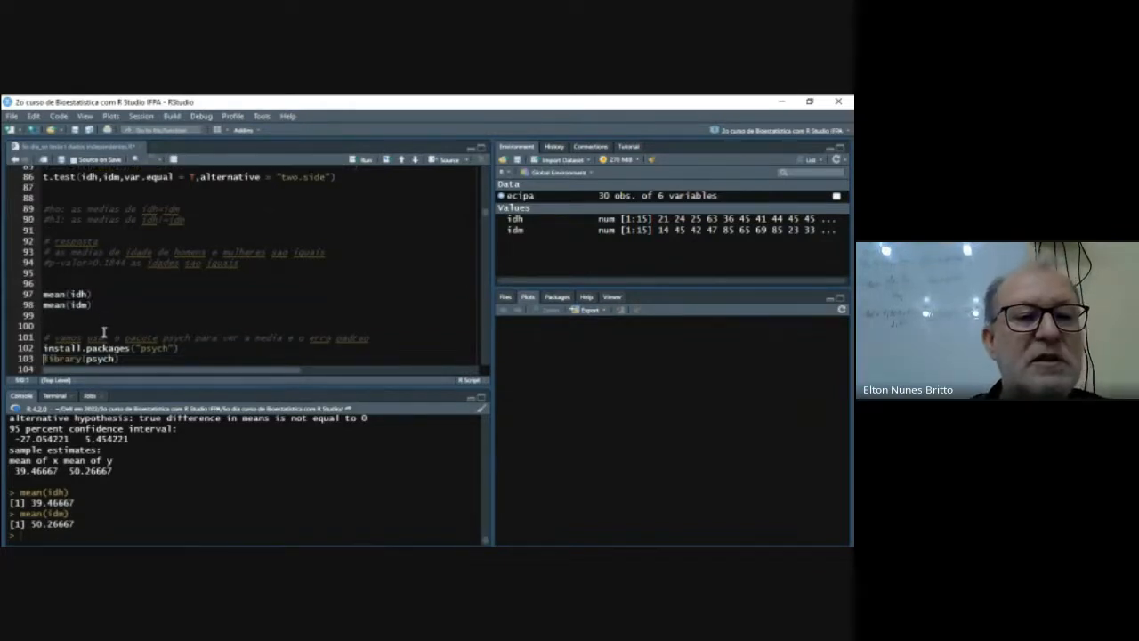
key("Up")
key("Up")
key("Up")
key("Up")
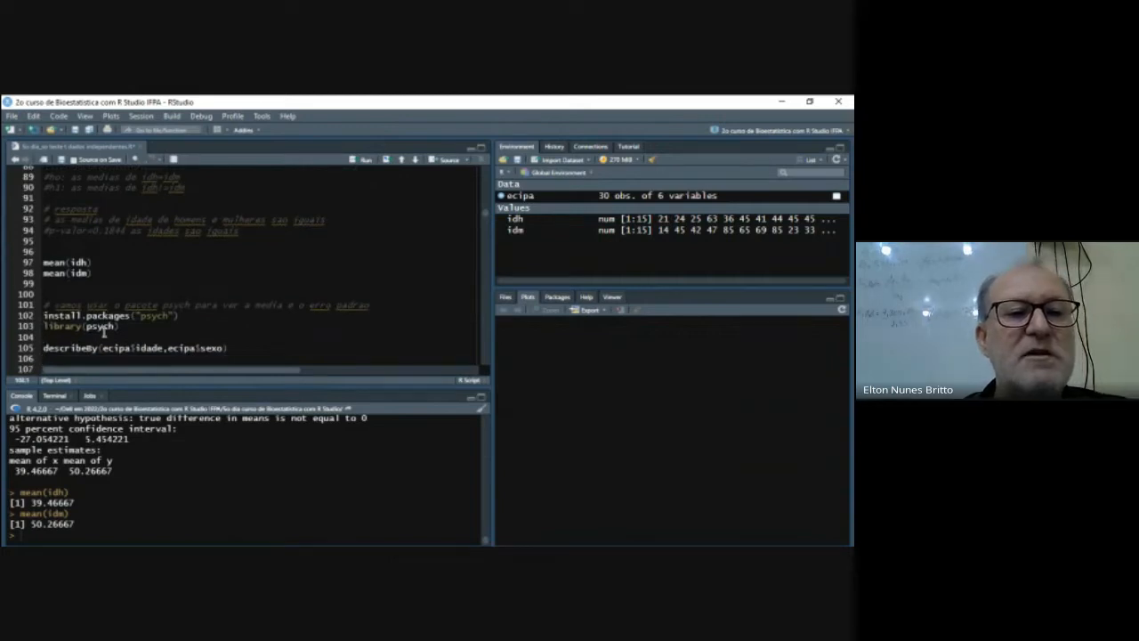
key("Down")
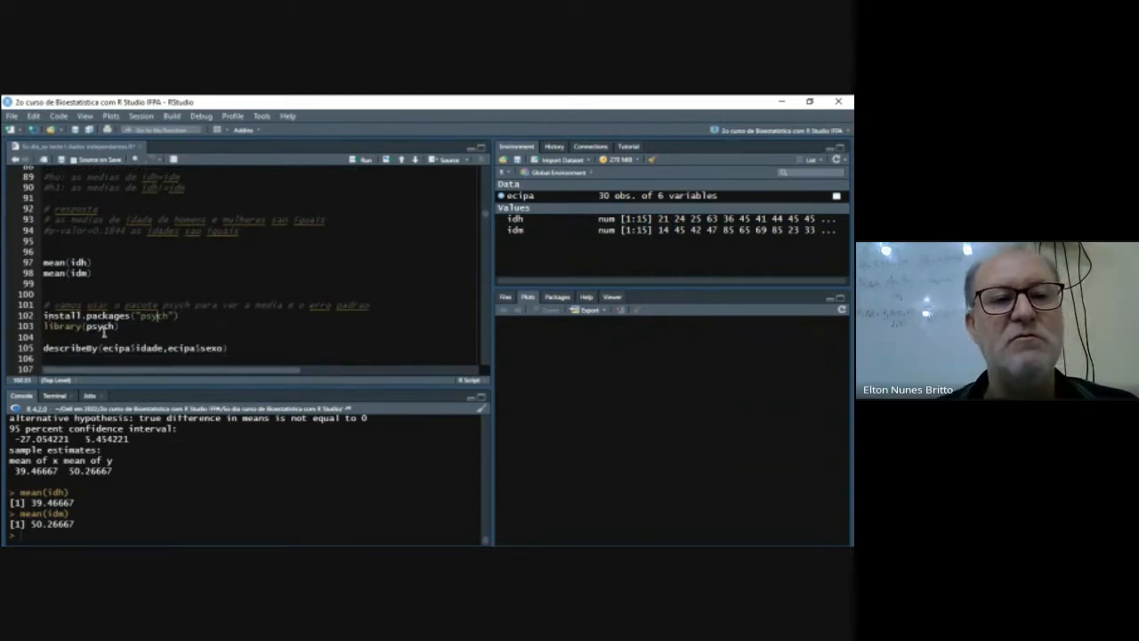
key("Left")
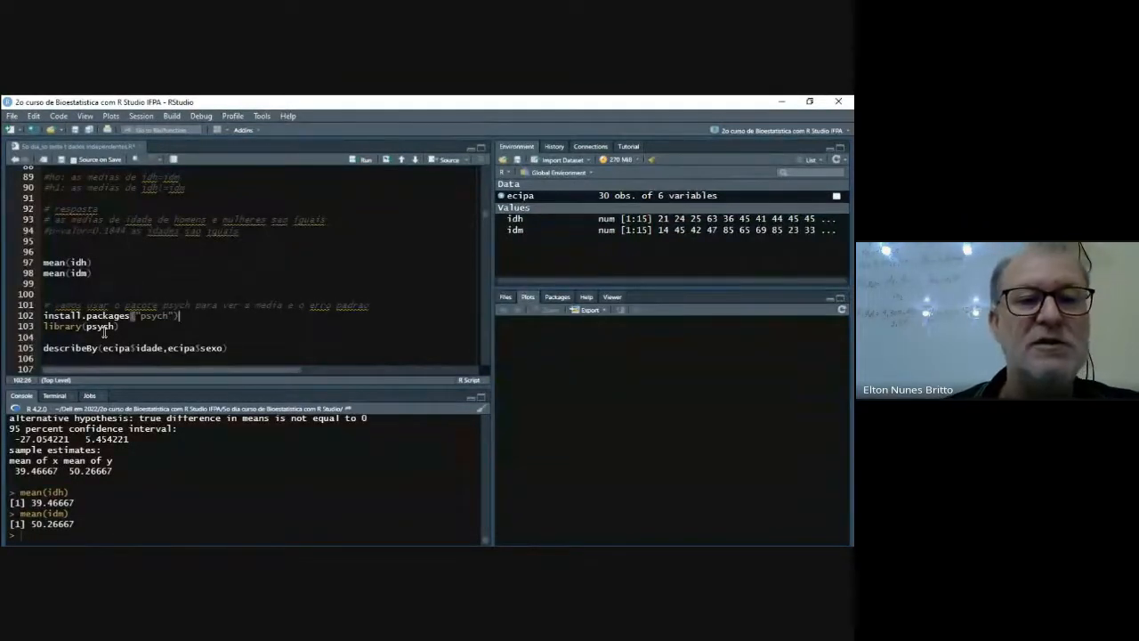
key("ctrl+Return")
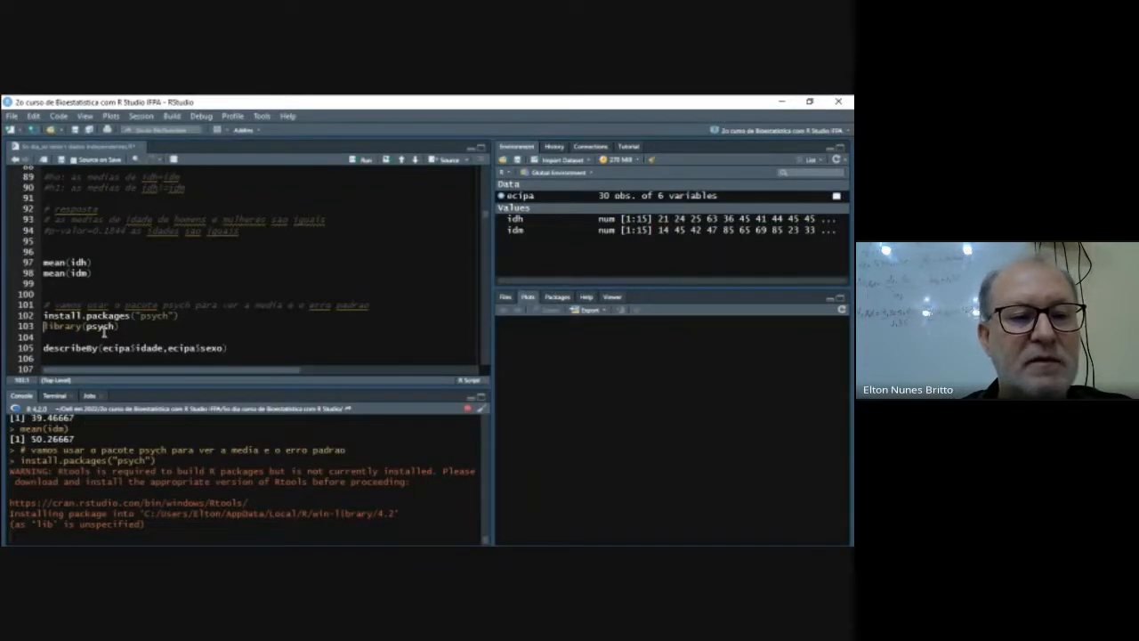
key("Up")
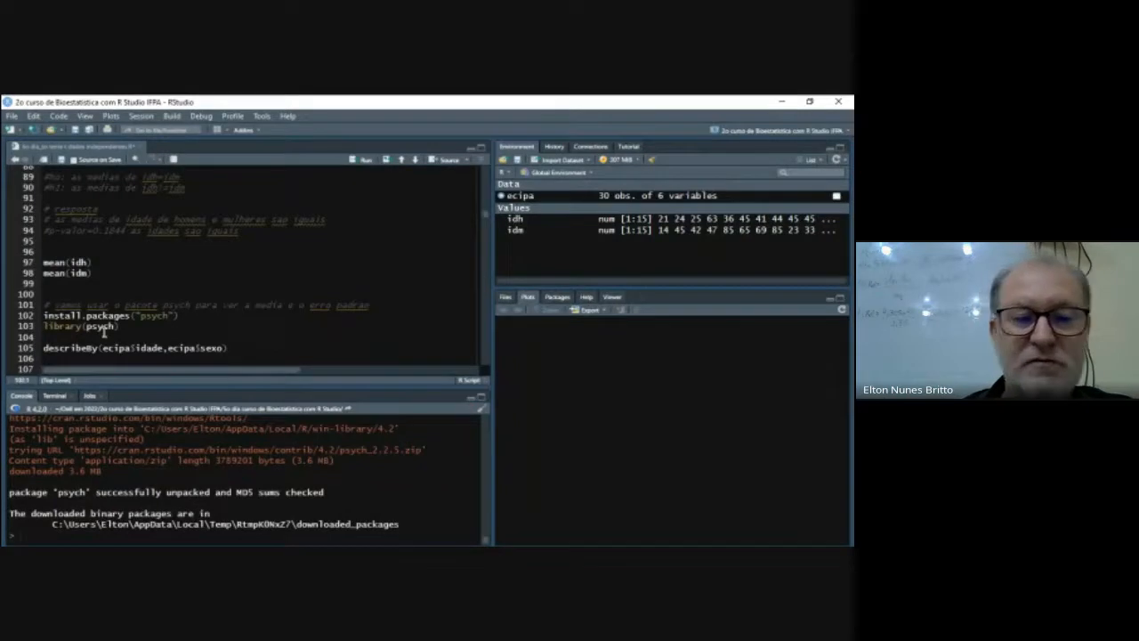
key("ctrl+Return")
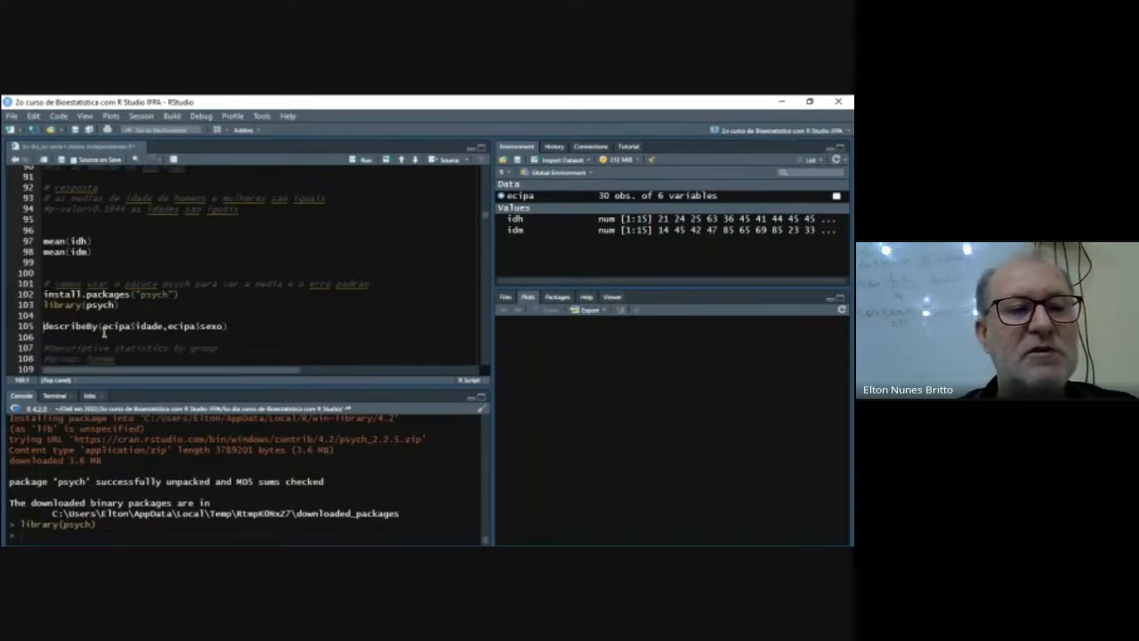
- Insert an empty describeBy() call from the psych package on a new line above the existing describeBy call
key("Return")
type("fr")
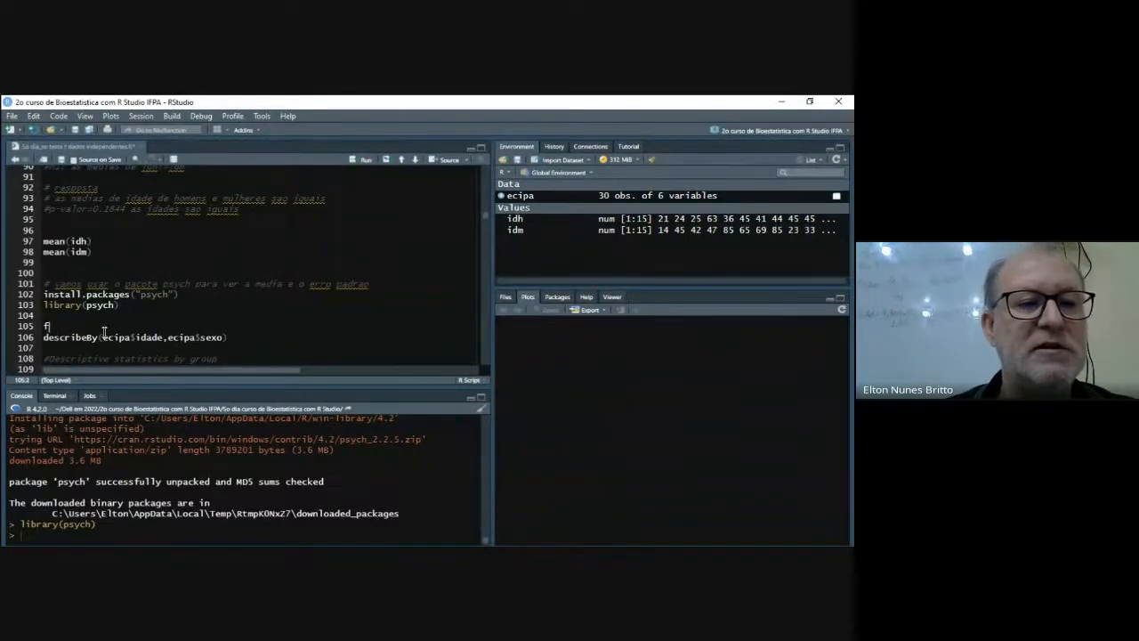
key("Return")
type("de")
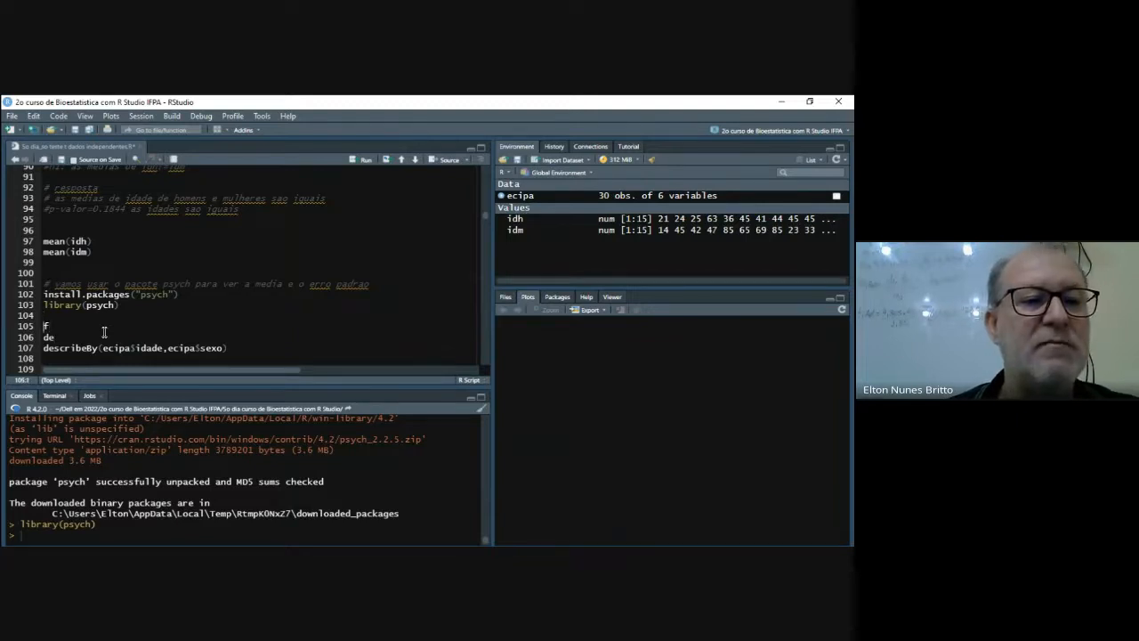
left_click(104, 332)
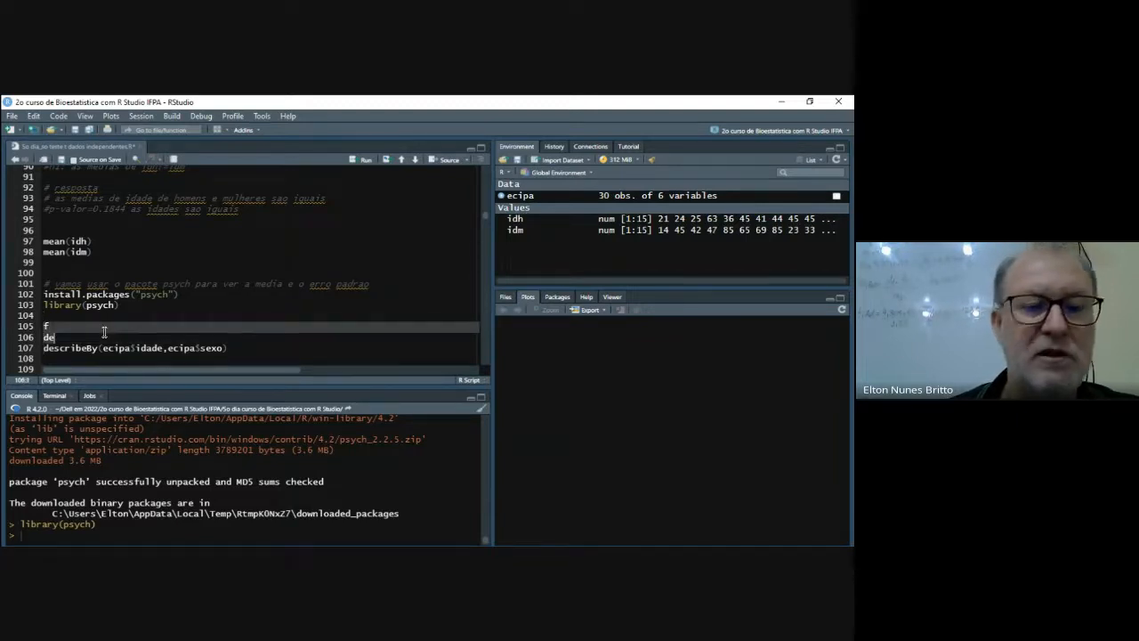
key("BackSpace")
key("BackSpace")
key("BackSpace")
key("BackSpace")
type("des")
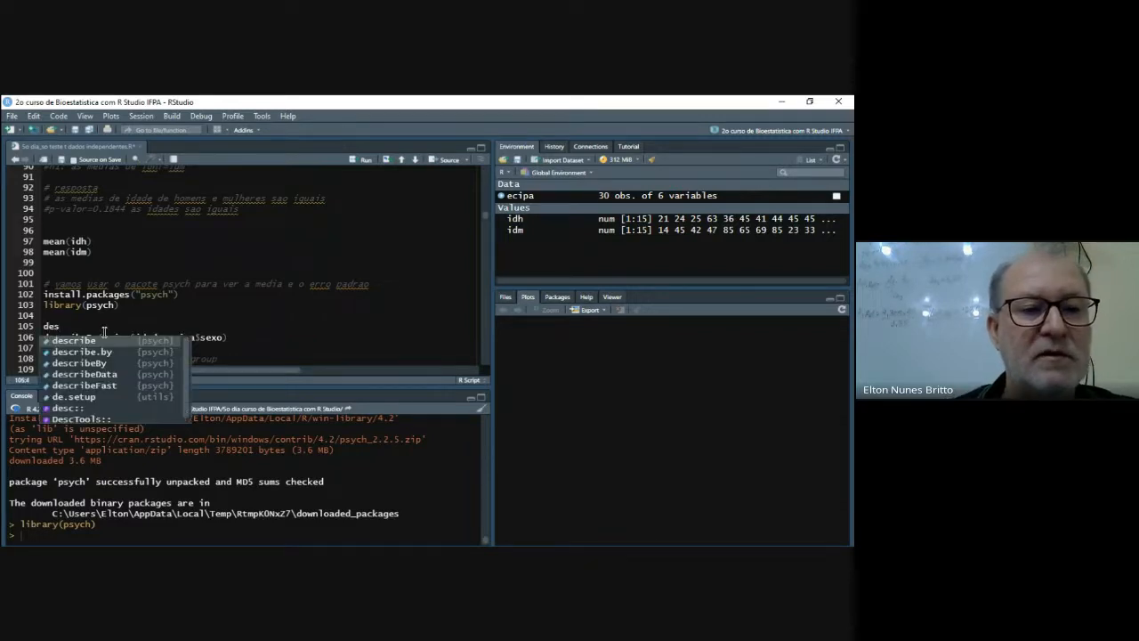
key("Down")
key("Down")
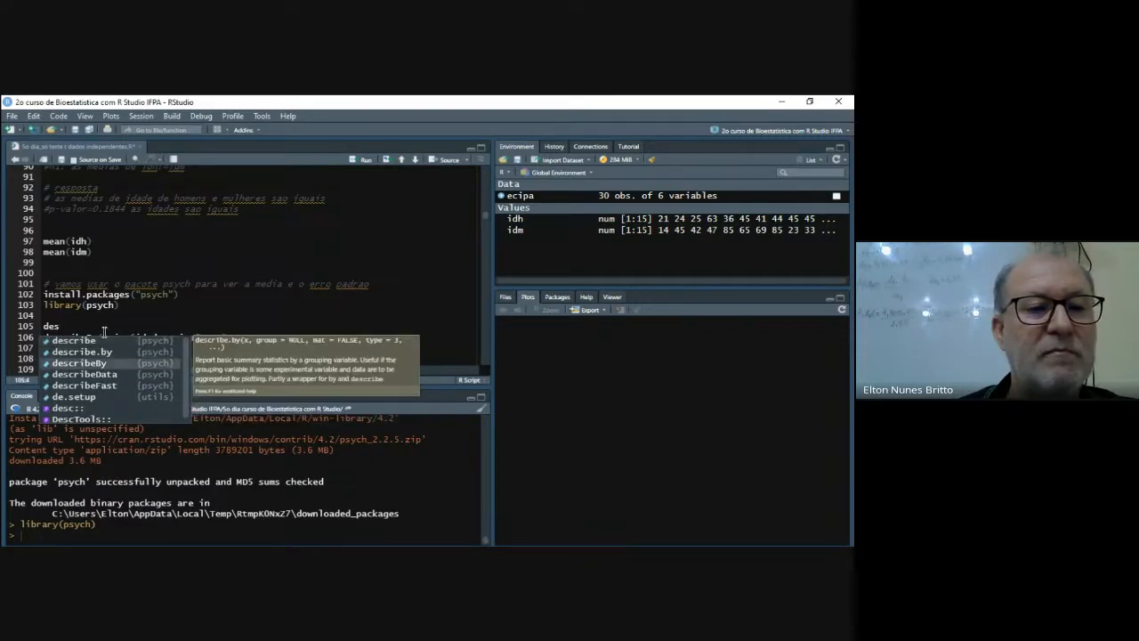
key("Return")
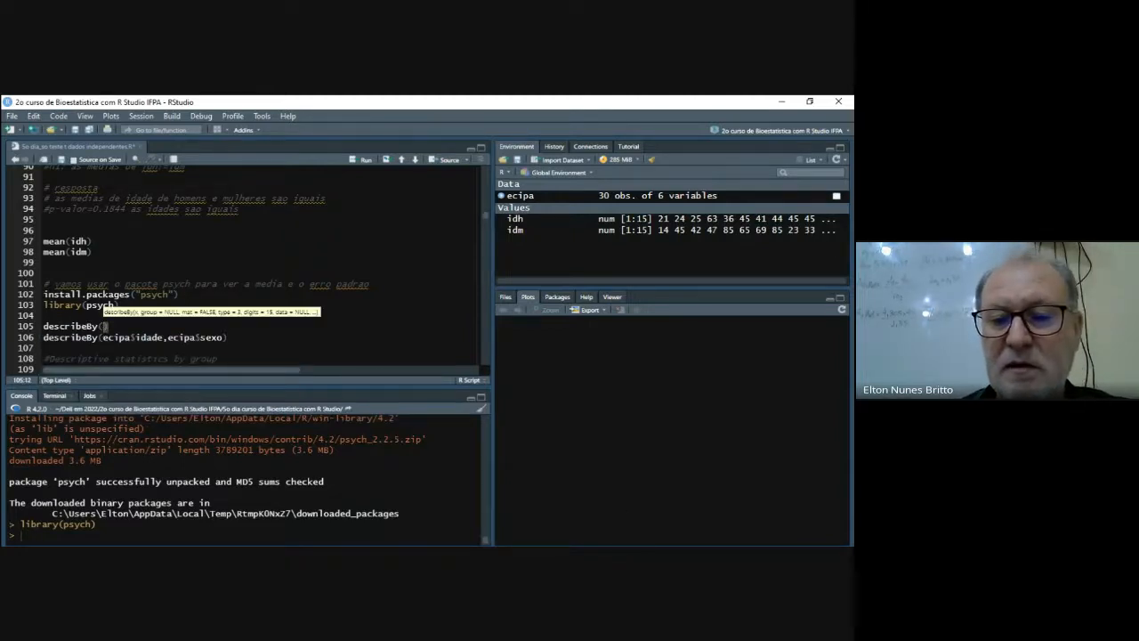
- Enter ecipa$idade as the first argument of the new describeBy() call
key("alt+Tab")
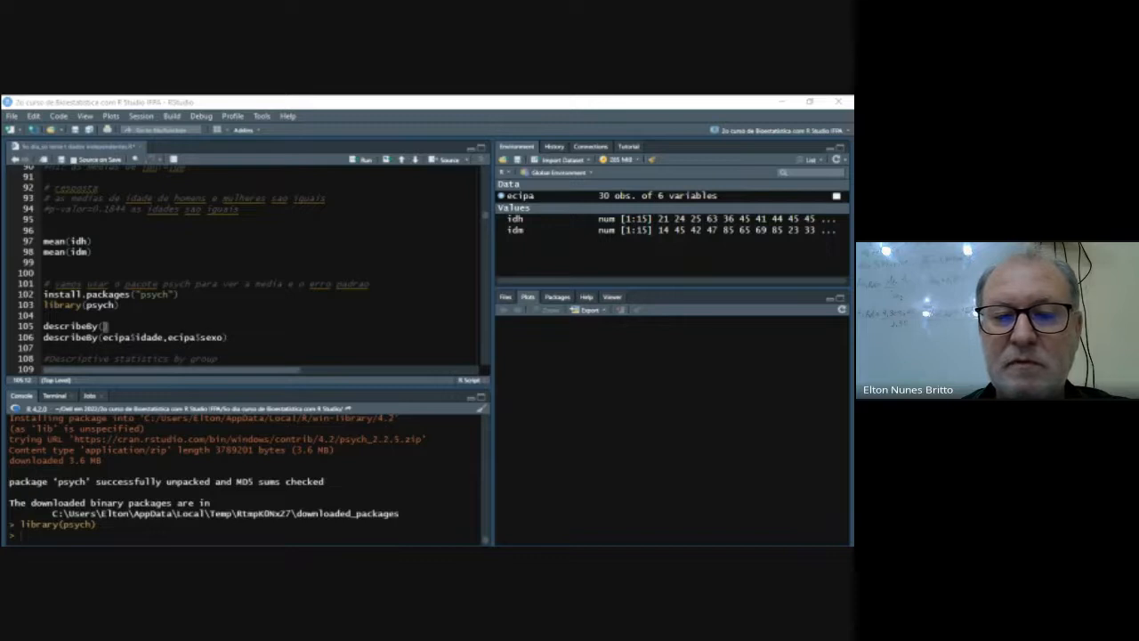
left_click(231, 337)
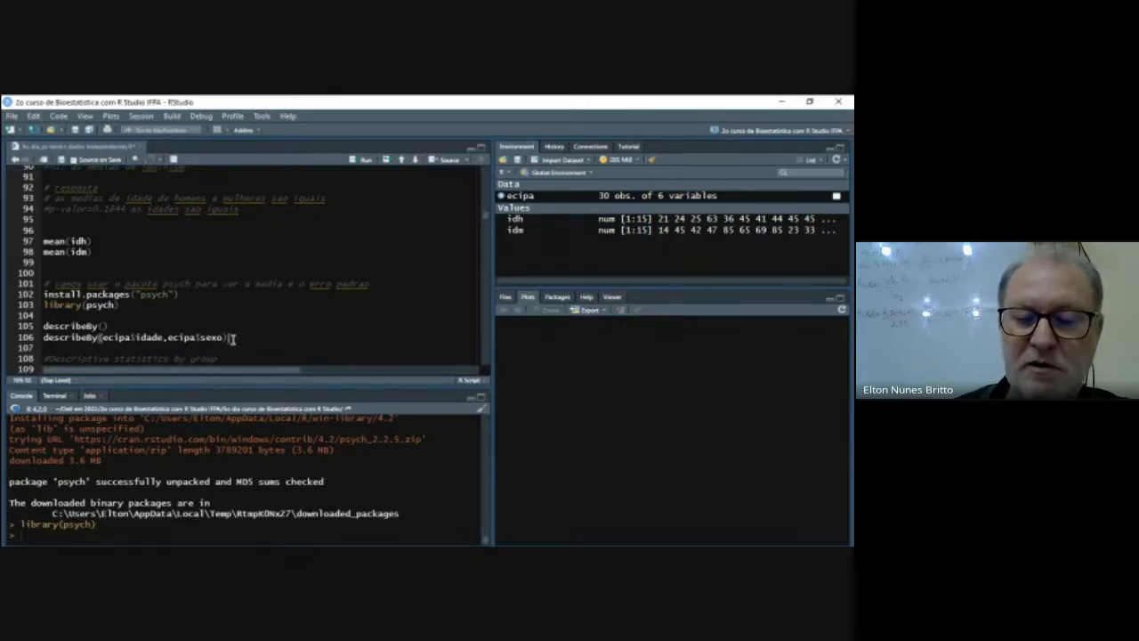
key("Up")
key("Left")
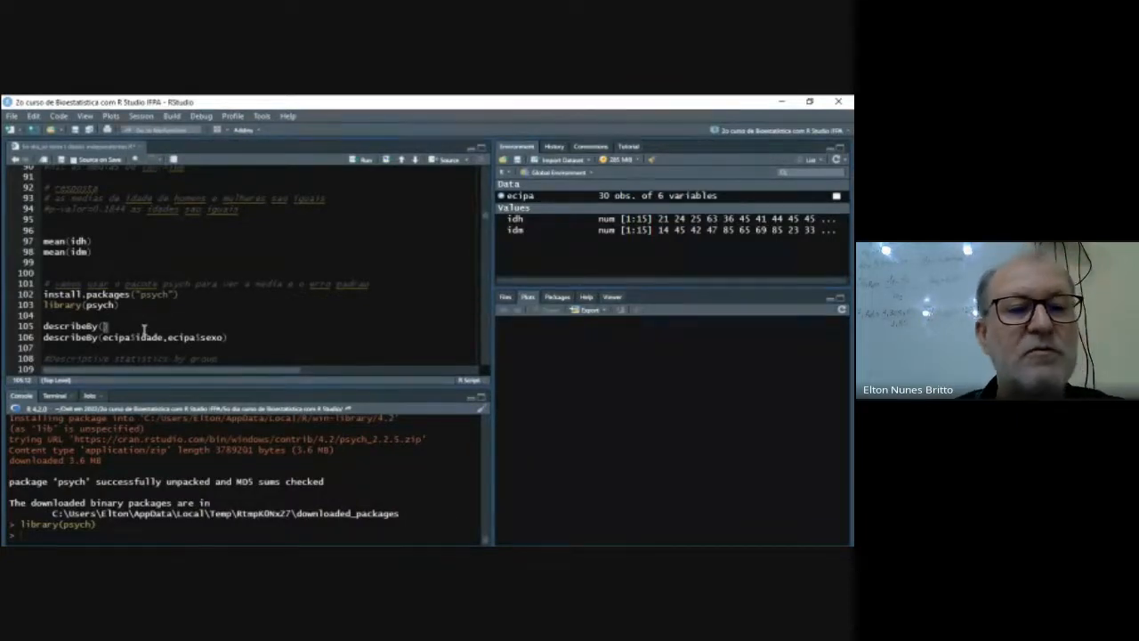
type("ecipa$")
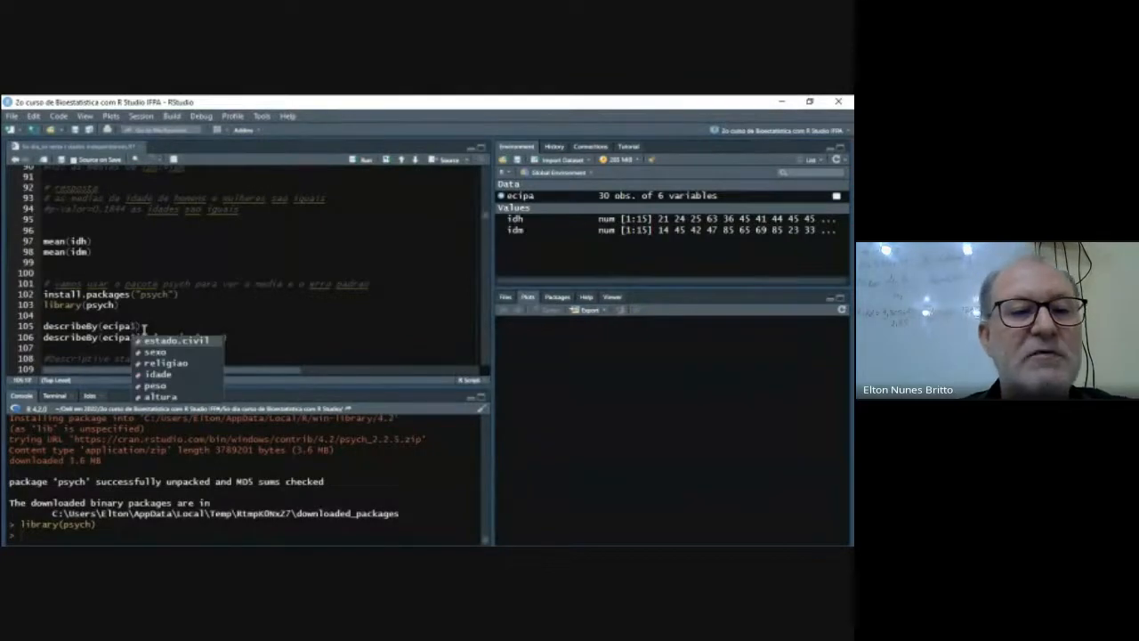
key("Down")
key("Down")
key("Down")
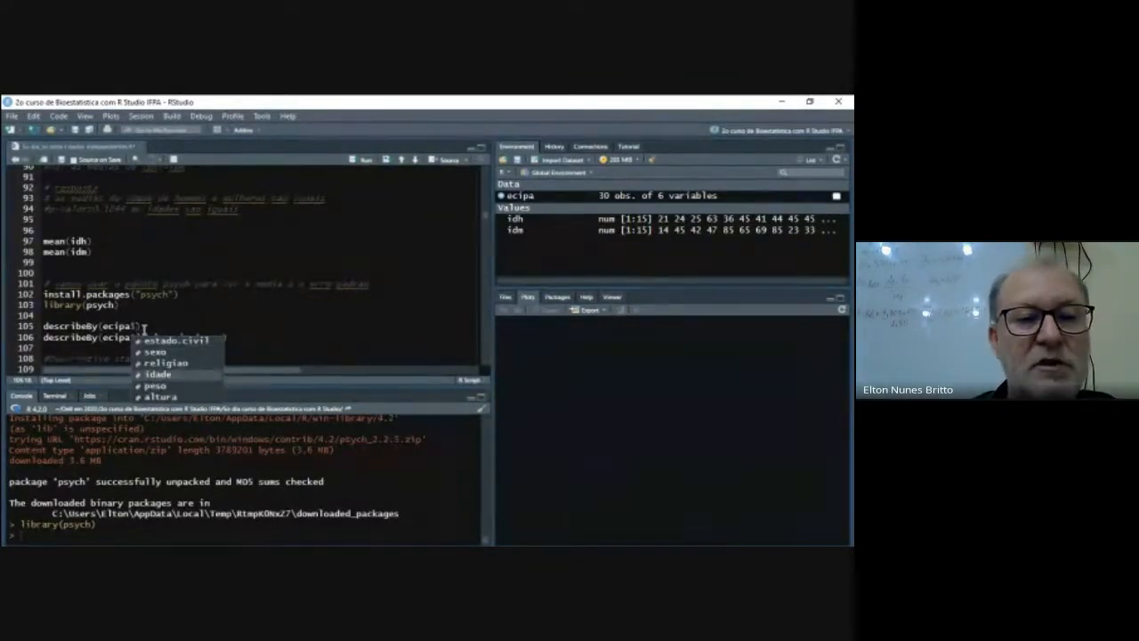
key("Return")
- Add ecipa$sexo as the grouping argument of the new describeBy call
type(",ecipa$")
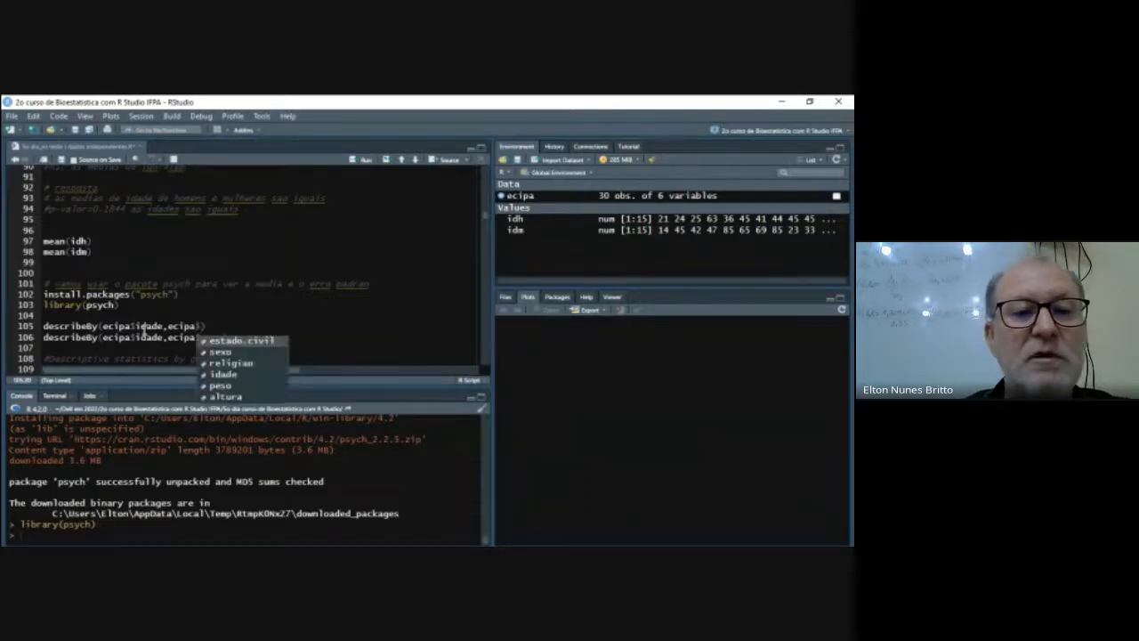
key("Down")
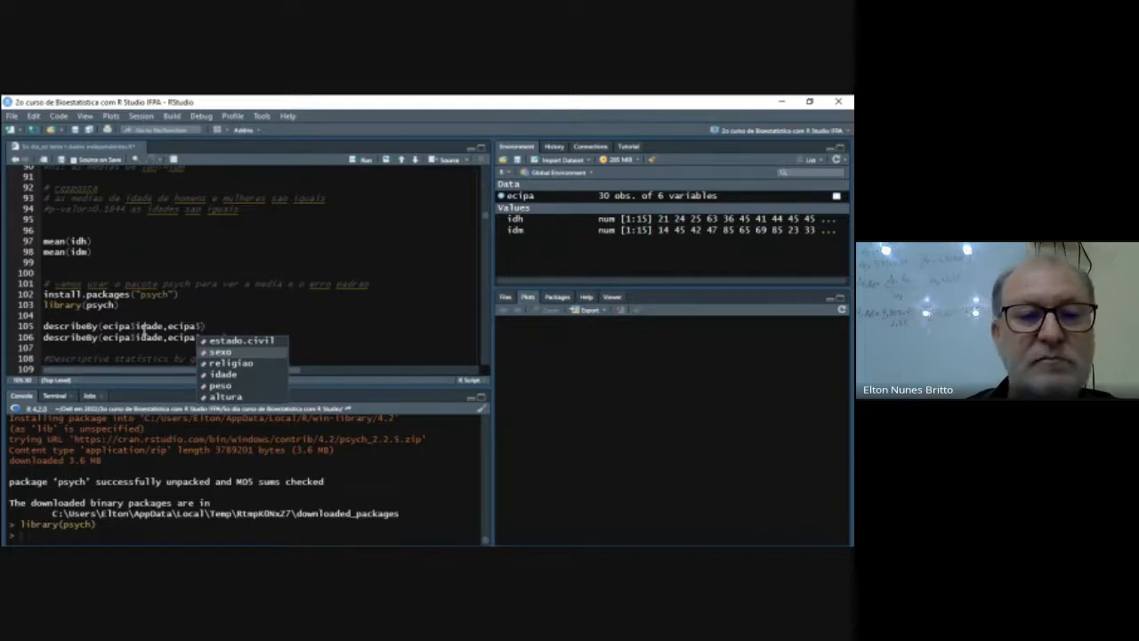
key("Return")
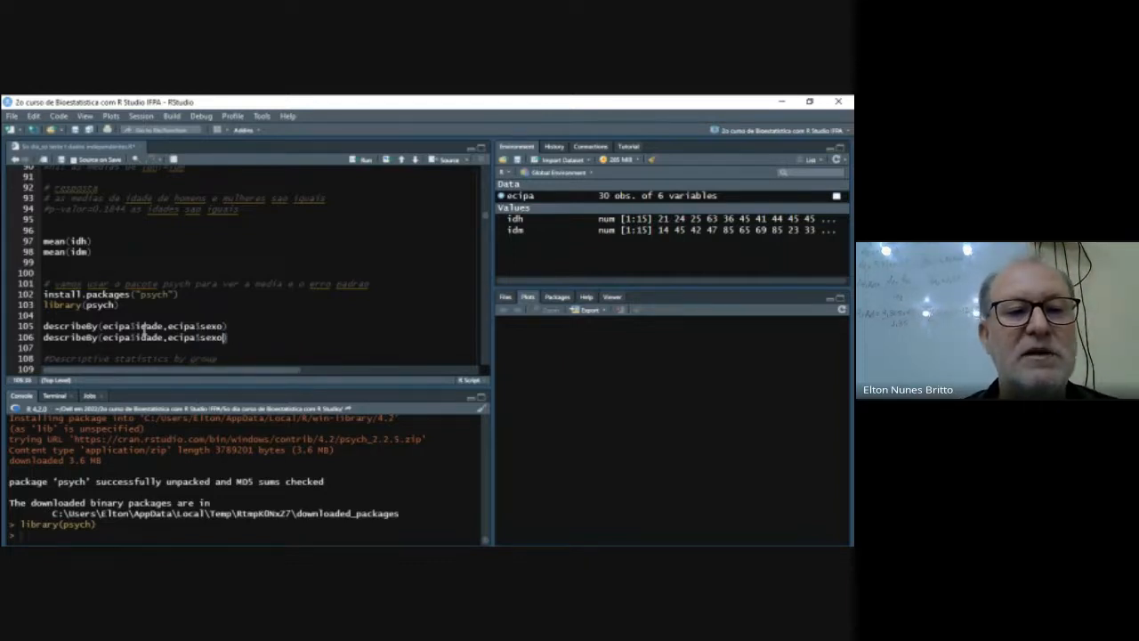
- Delete the duplicate describeBy line and run describeBy(ecipa$idade,ecipa$sexo)
key("shift+Left")
key("shift+Left")
key("shift+Left")
key("shift+Left")
key("shift+Left")
key("shift+Left")
key("shift+Left")
key("shift+Left")
key("shift+Left")
key("shift+Left")
key("shift+Left")
key("shift+Left")
key("shift+Left")
key("shift+Left")
key("shift+Left")
key("shift+Left")
key("shift+Left")
key("shift+Left")
key("shift+Left")
key("shift+Left")
key("shift+Left")
key("shift+Left")
key("shift+Left")
key("shift+Left")
key("shift+Left")
key("shift+Left")
key("shift+Left")
key("shift+Left")
key("shift+Left")
key("shift+Left")
key("shift+Left")
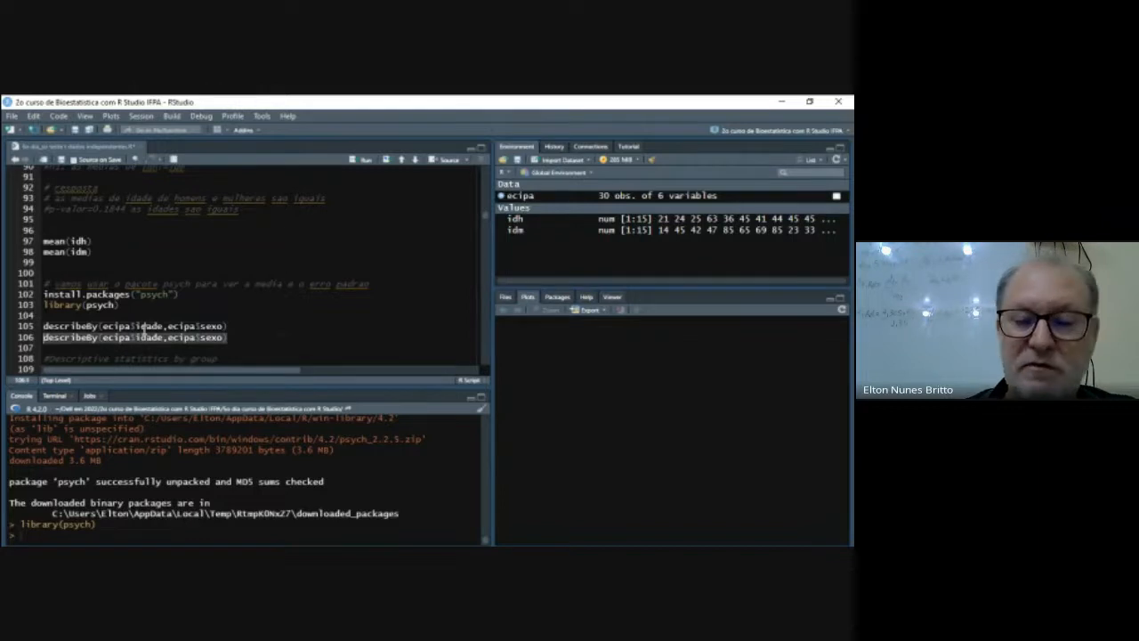
key("BackSpace")
key("ctrl+Return")
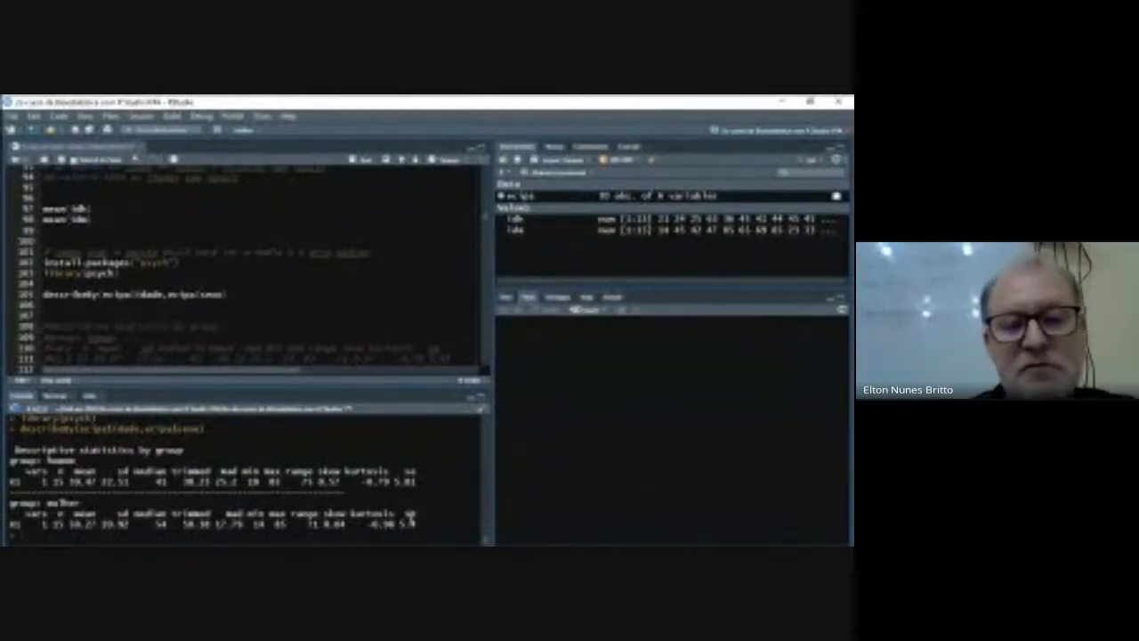
- Run the calculations 5.81*1.96 and 5.4*1.96 below the descriptive statistics comments
scroll(146, 341, "down", 4)
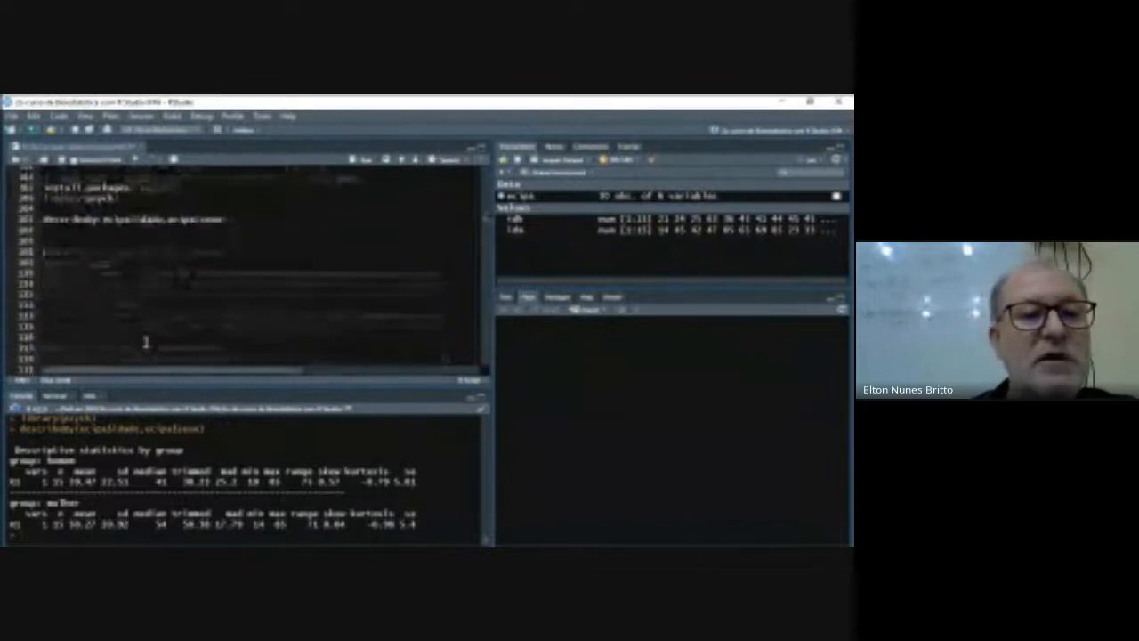
scroll(136, 322, "down", 2)
scroll(136, 322, "up", 2)
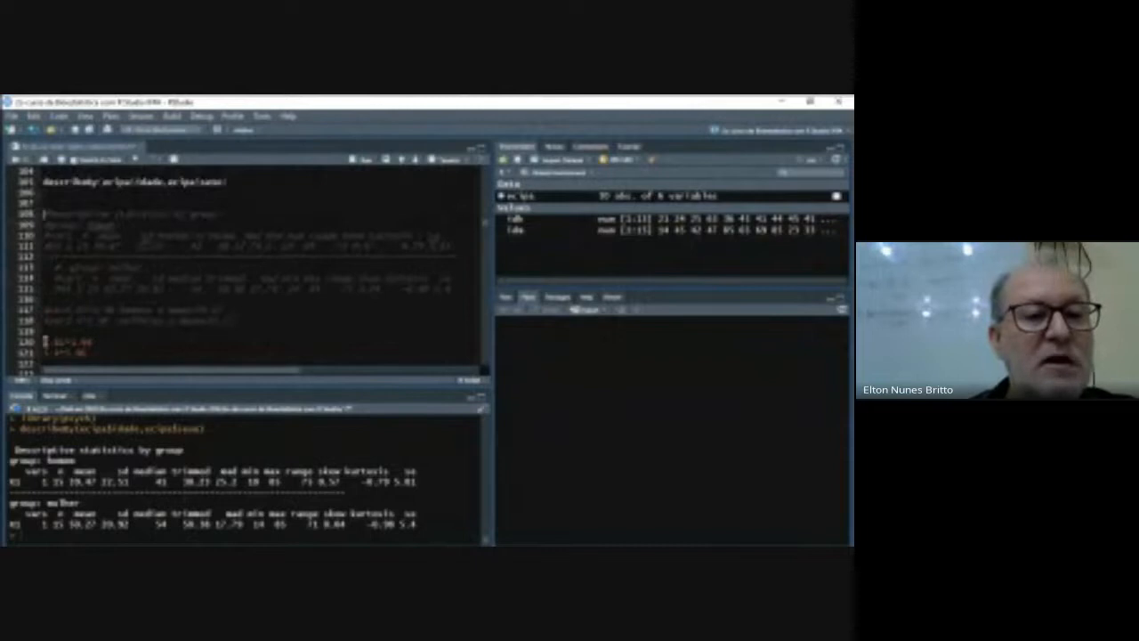
left_click_drag(44, 342, 98, 352)
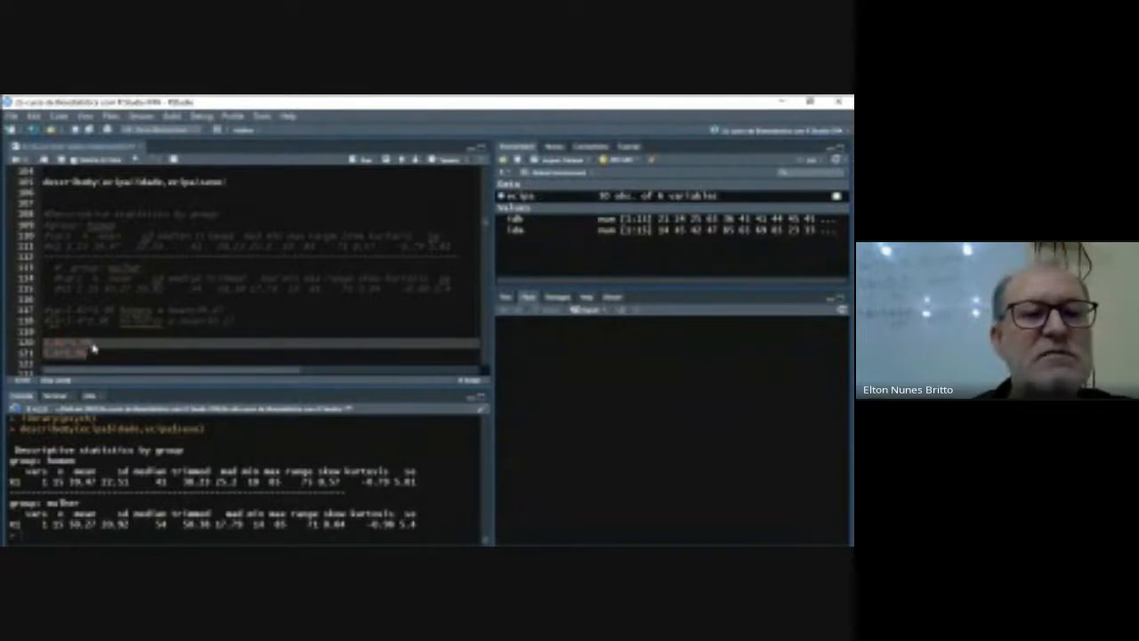
left_click(364, 159)
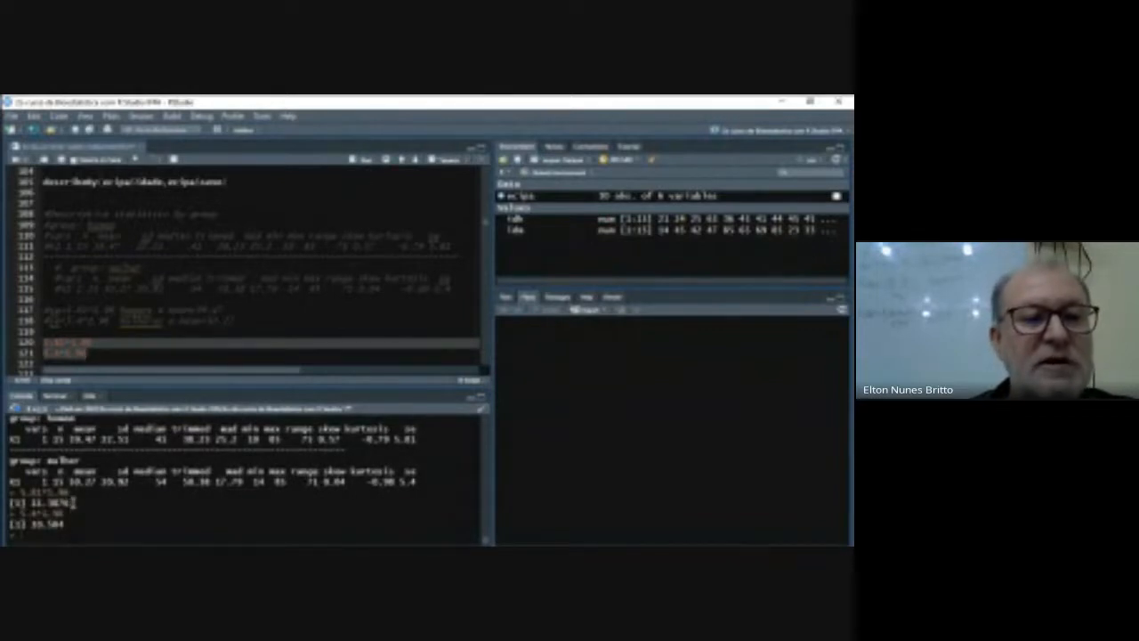
scroll(158, 350, "down", 4)
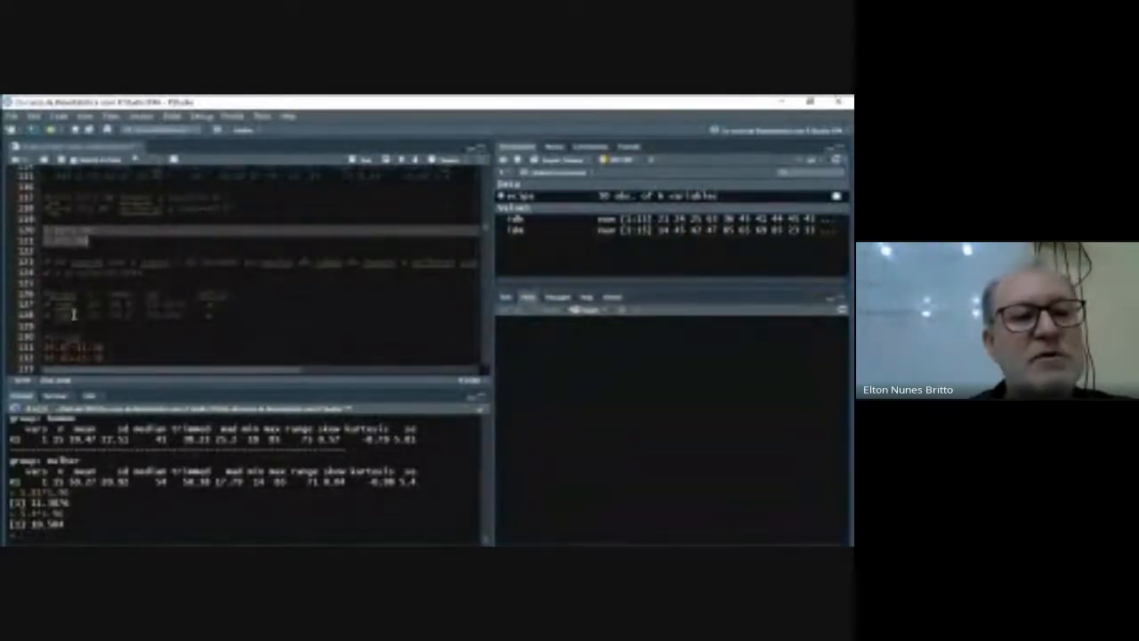
- Review the script's t-test conclusion, grouped descriptive statistics and the summary table comments for men's and women's ages
left_click(72, 305)
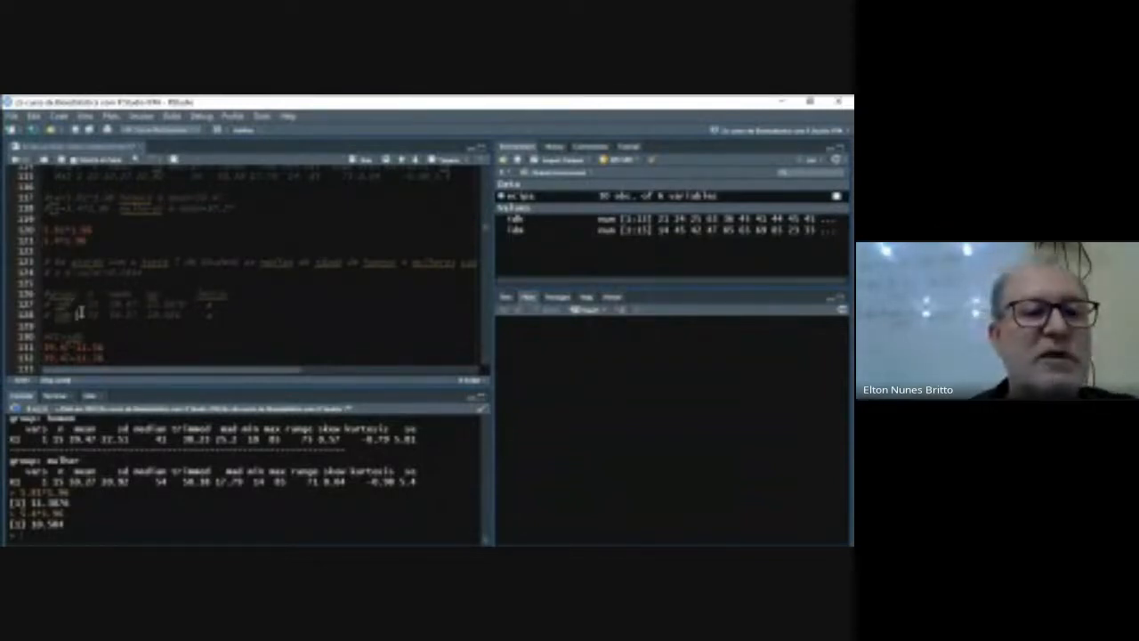
scroll(158, 475, "up", 3)
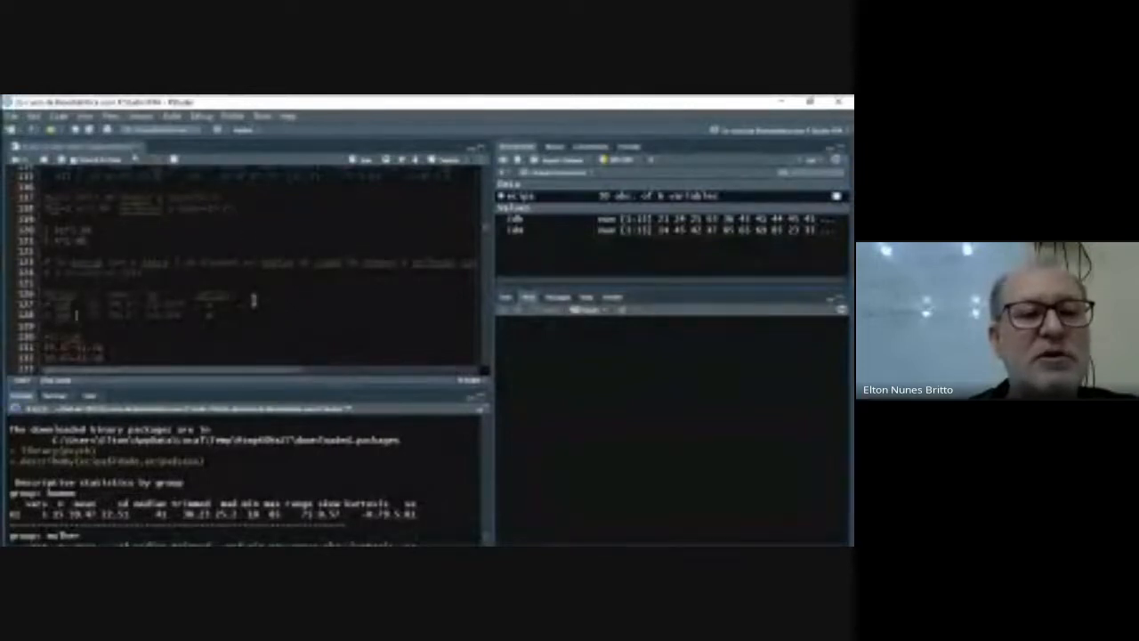
scroll(268, 300, "up", 10)
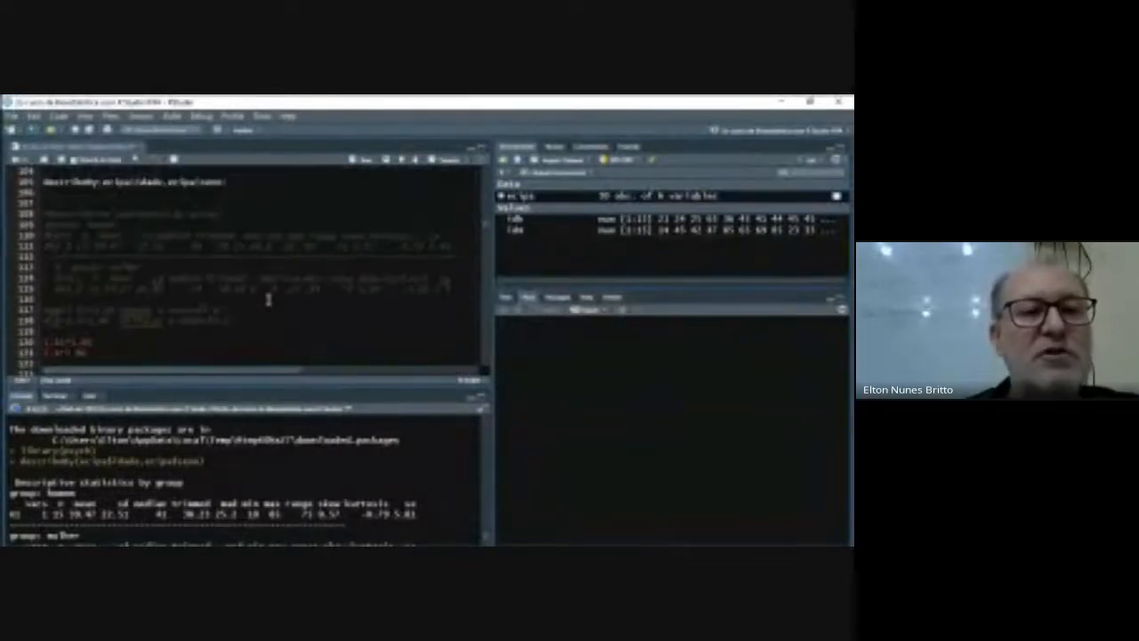
scroll(268, 299, "up", 5)
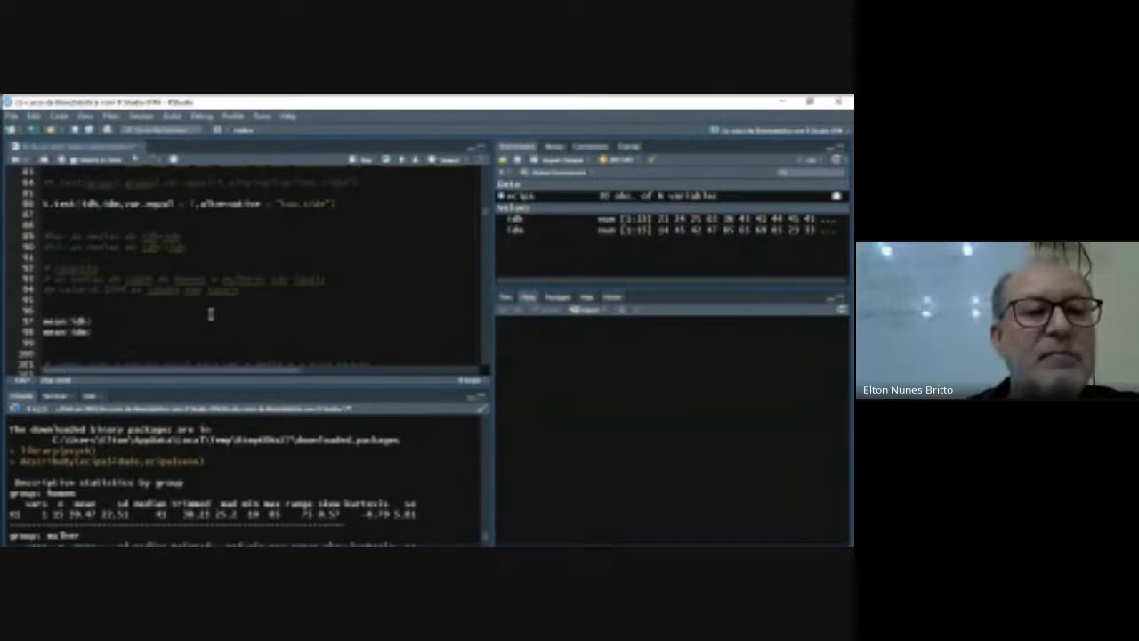
scroll(210, 313, "down", 10)
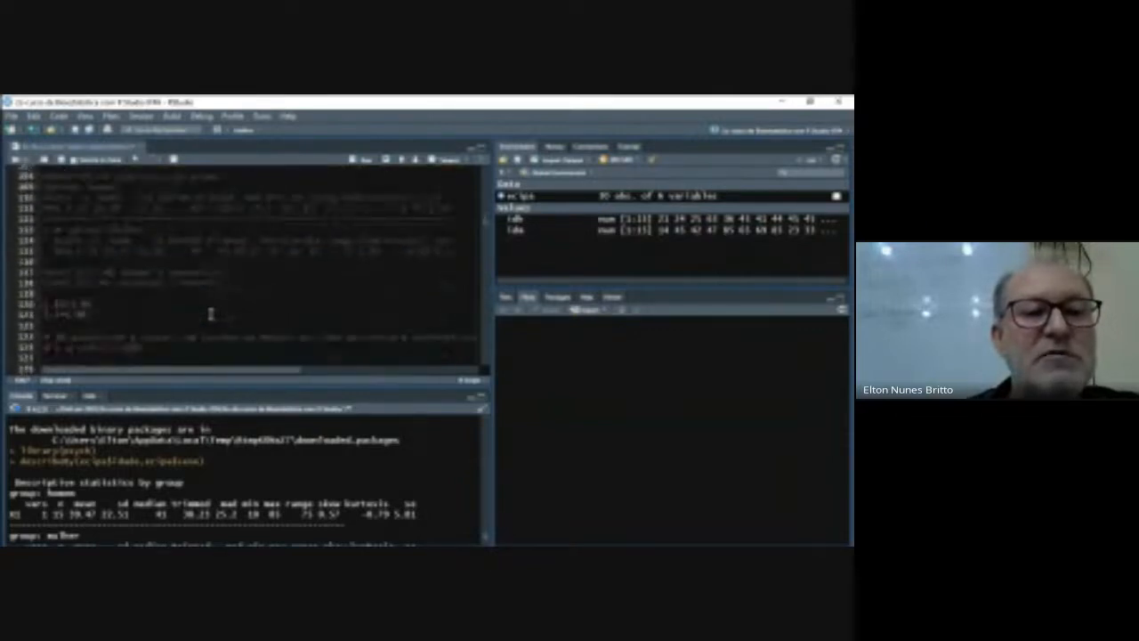
scroll(214, 312, "down", 1)
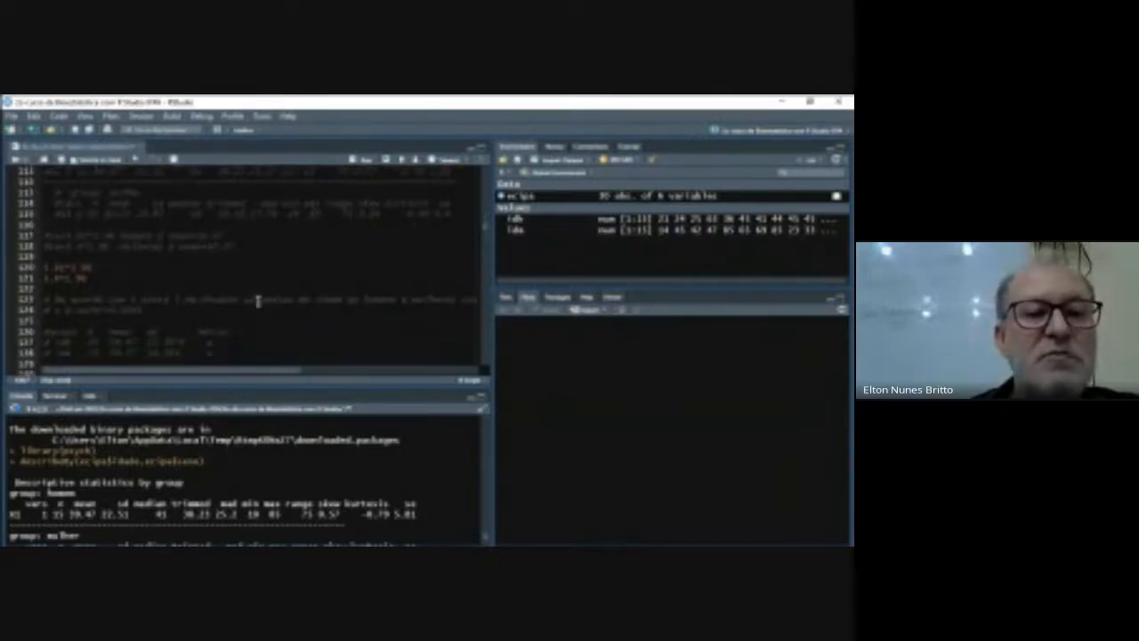
scroll(255, 304, "down", 2)
scroll(255, 304, "down", 1)
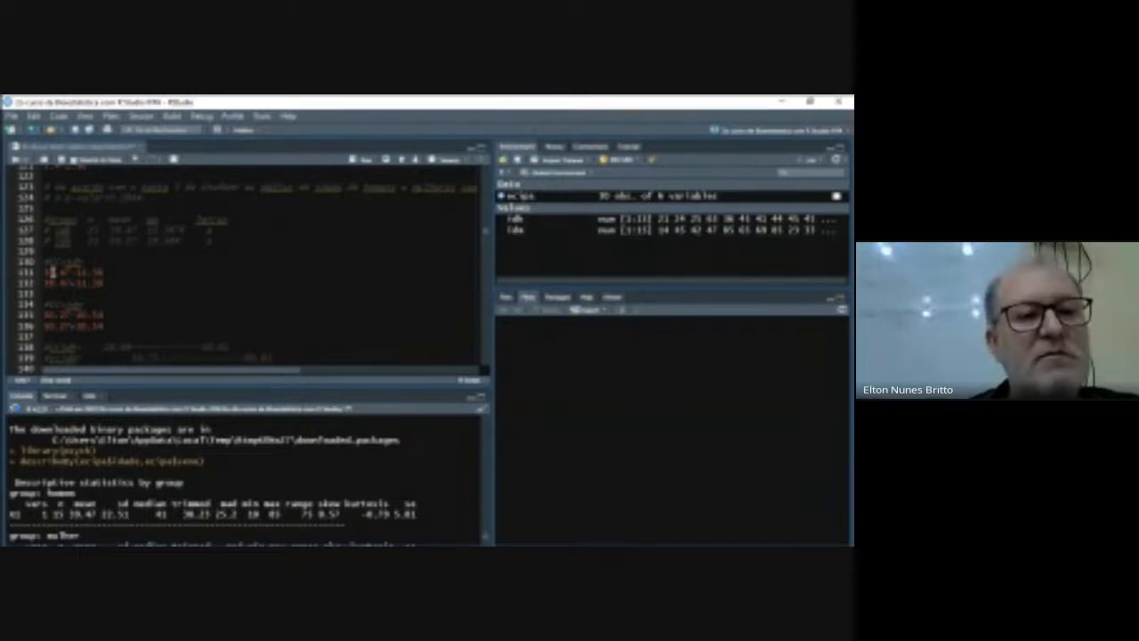
left_click_drag(50, 270, 105, 283)
key("ctrl+Return")
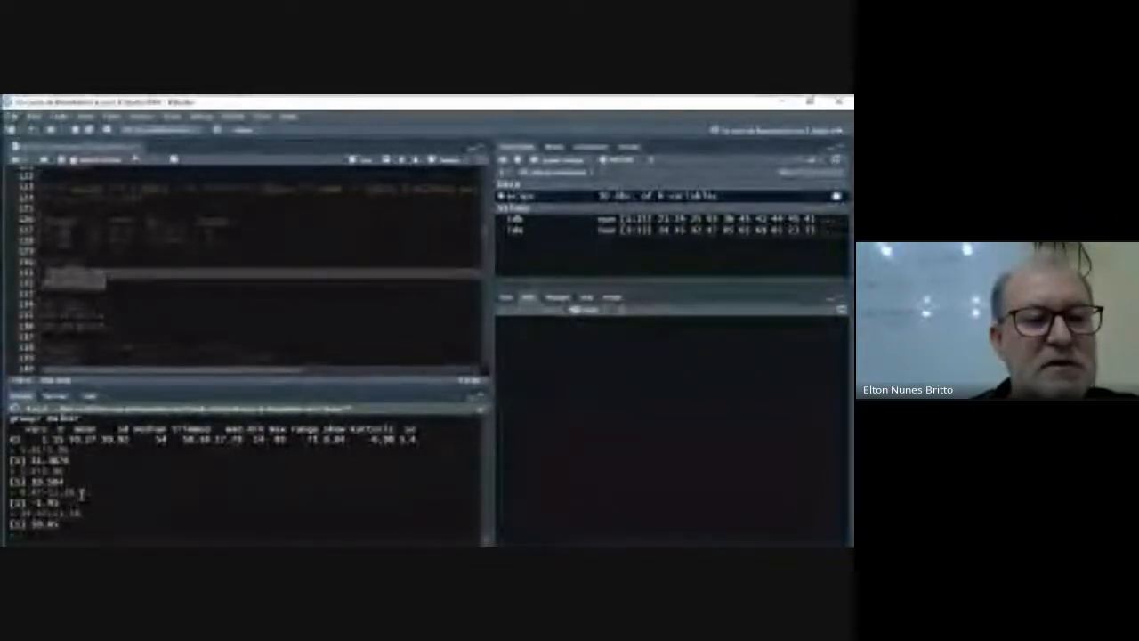
left_click(165, 326)
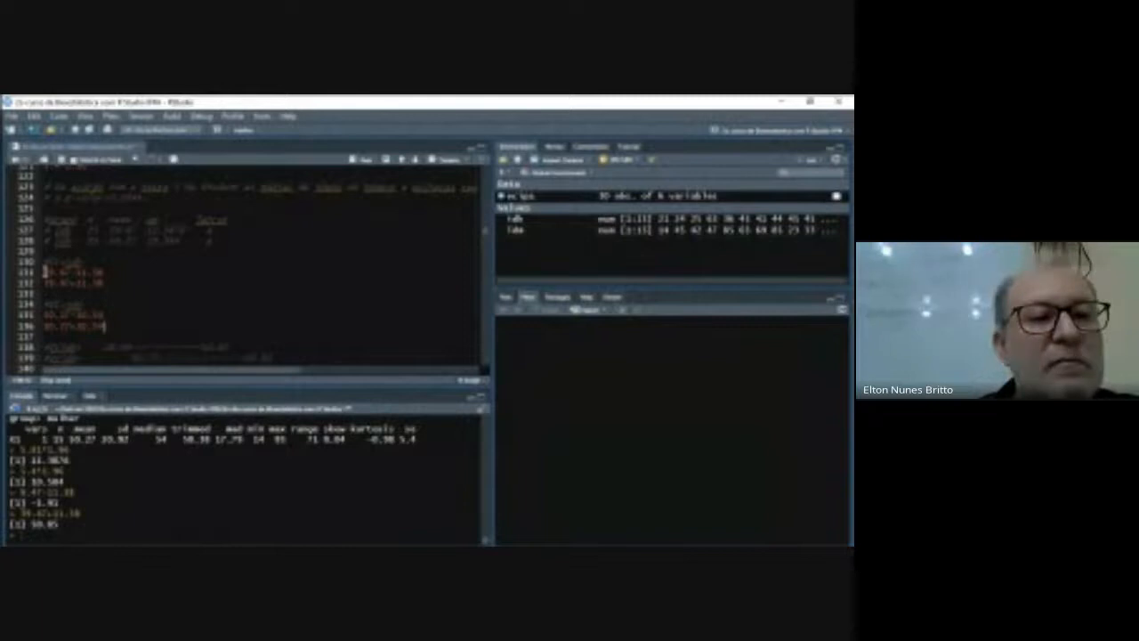
- Run the interval limits 39.47-11.38 and 39.47+11.38 for men, plus 50.27-10.54 and 50.27+10.54 for women
left_click_drag(44, 271, 103, 283)
key("ctrl+Return")
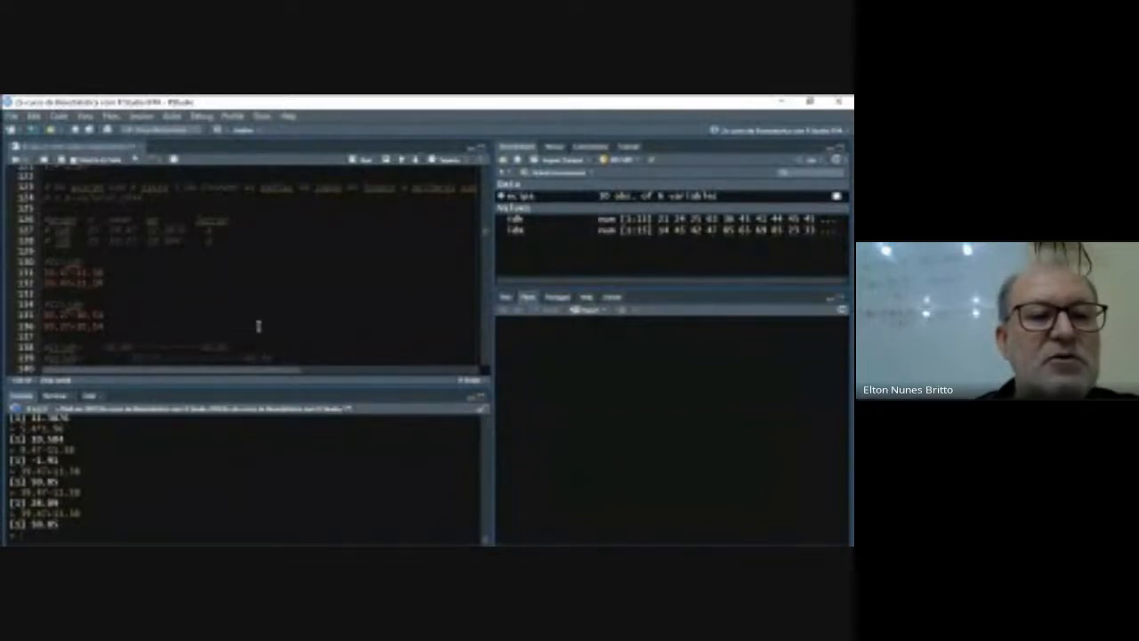
scroll(280, 323, "down", 1)
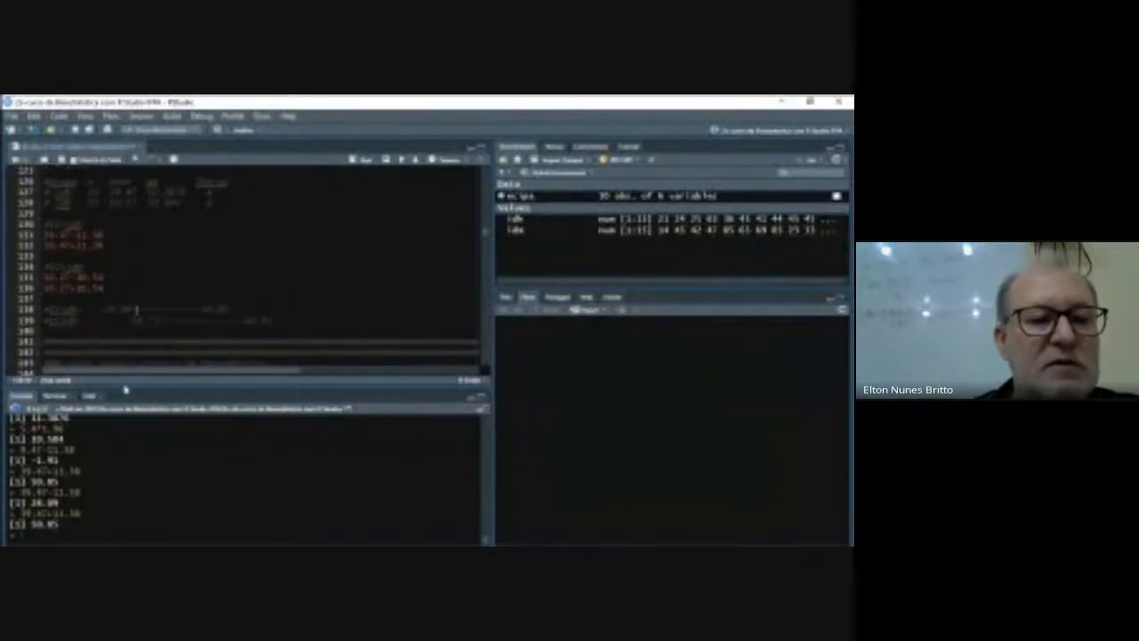
left_click_drag(47, 277, 105, 288)
left_click(49, 277)
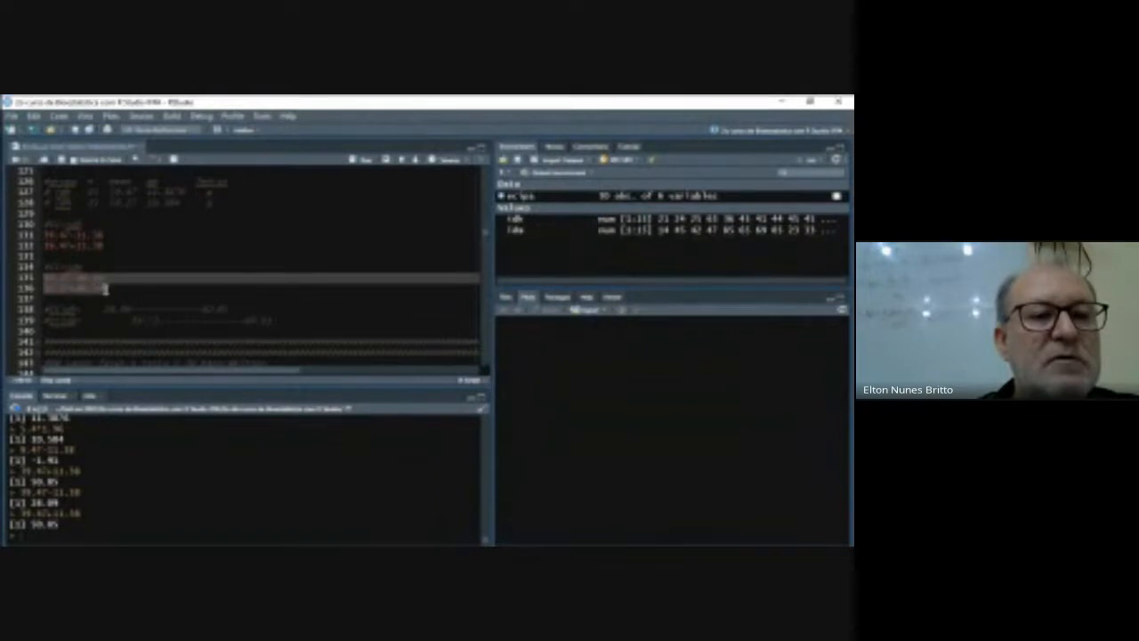
left_click(362, 165)
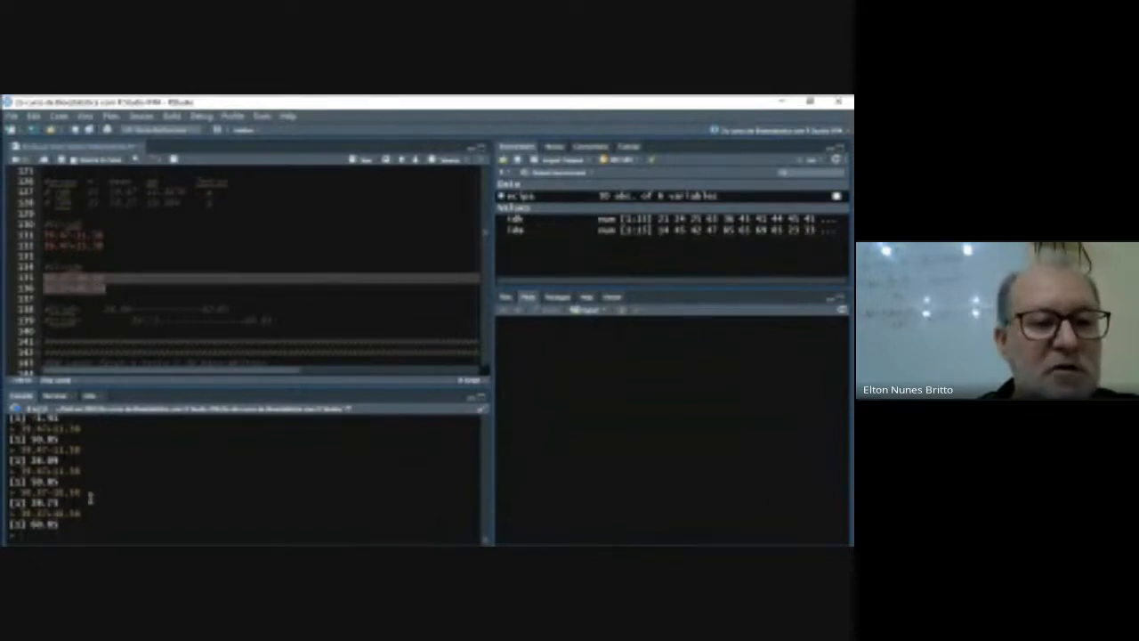
left_click(105, 311)
left_click(239, 300)
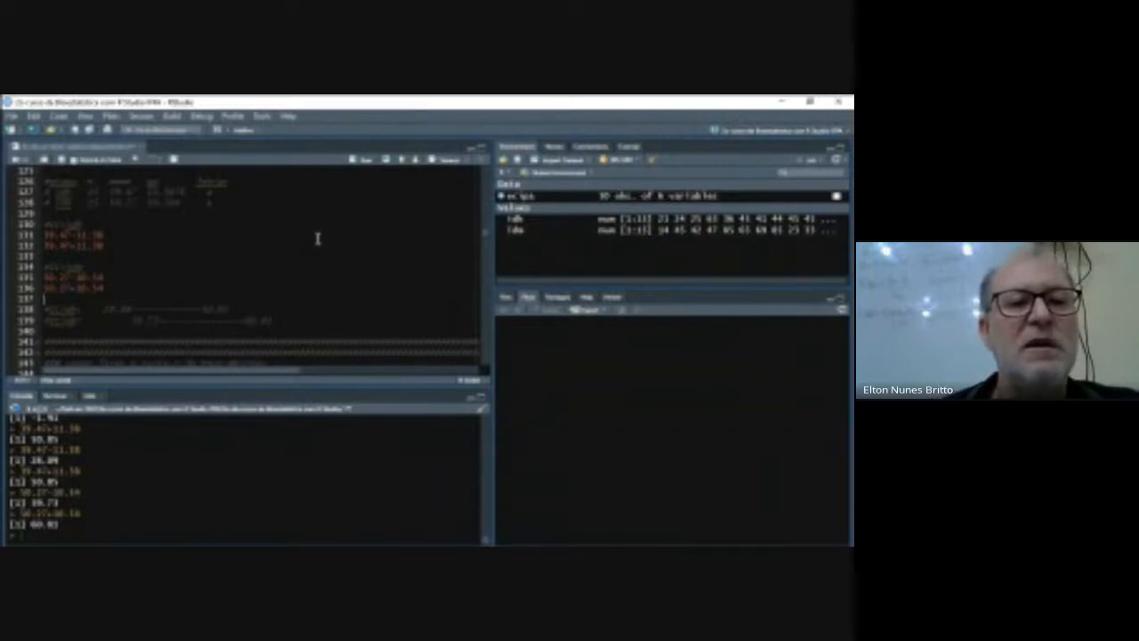
- Run ecipa, class(ecipa) and str(ecipa) one after another in the Mann-Whitney section of the script
scroll(316, 247, "down", 3)
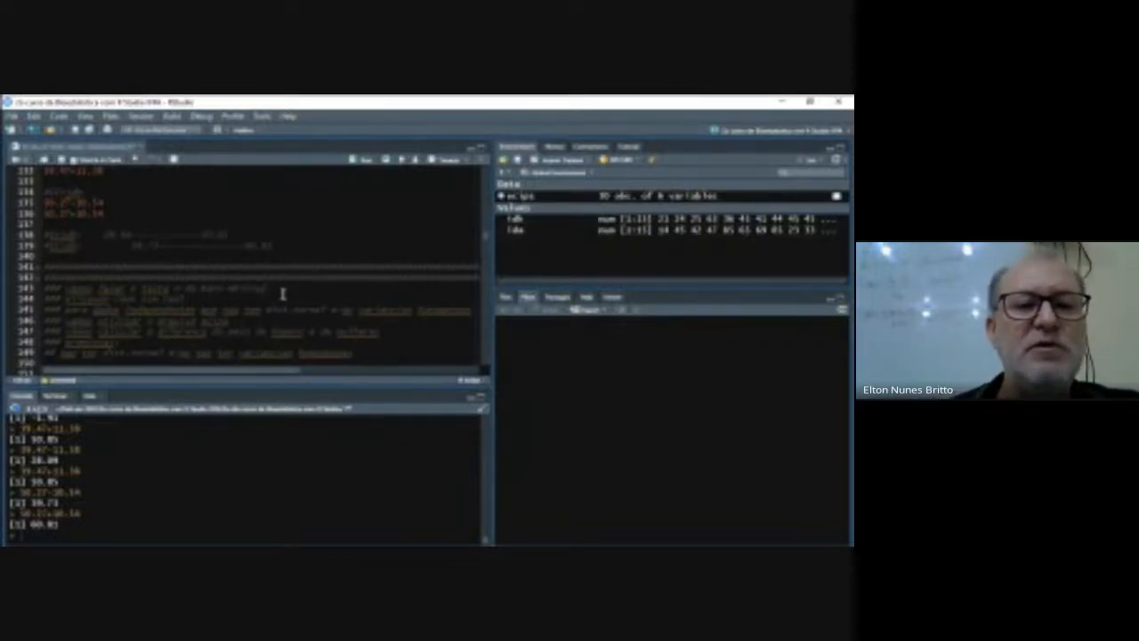
scroll(283, 290, "down", 3)
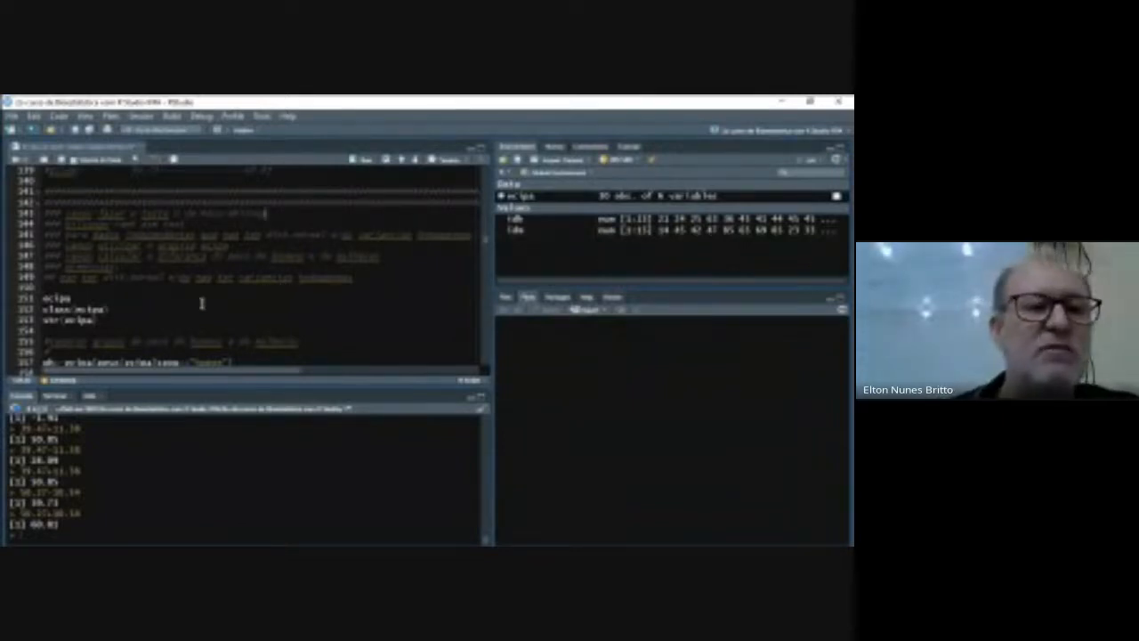
left_click(82, 299)
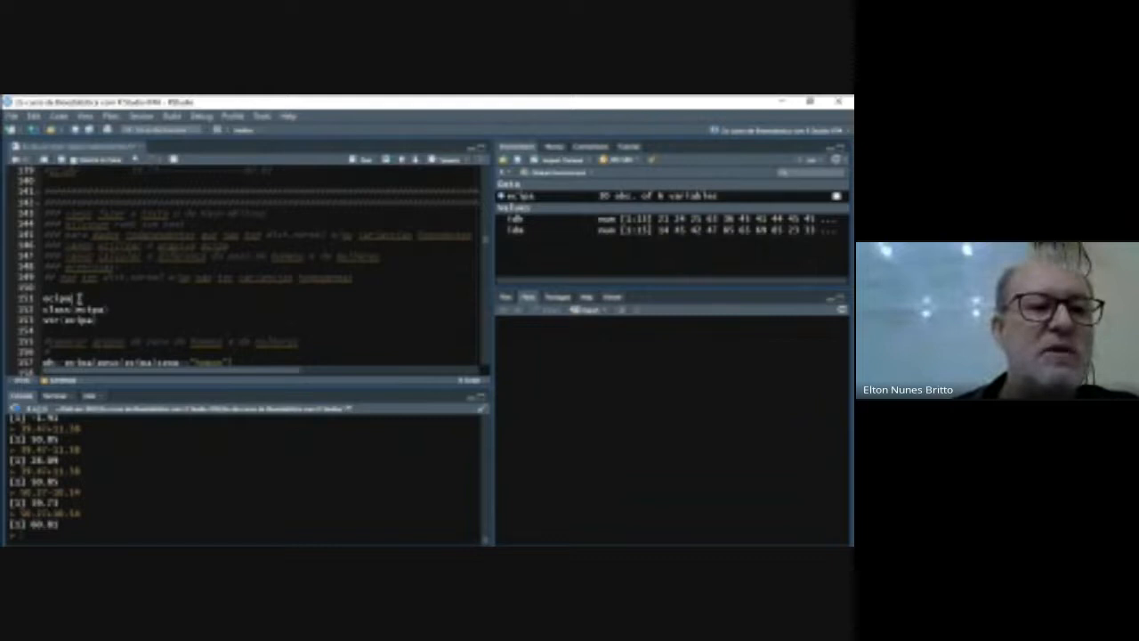
left_click(360, 164)
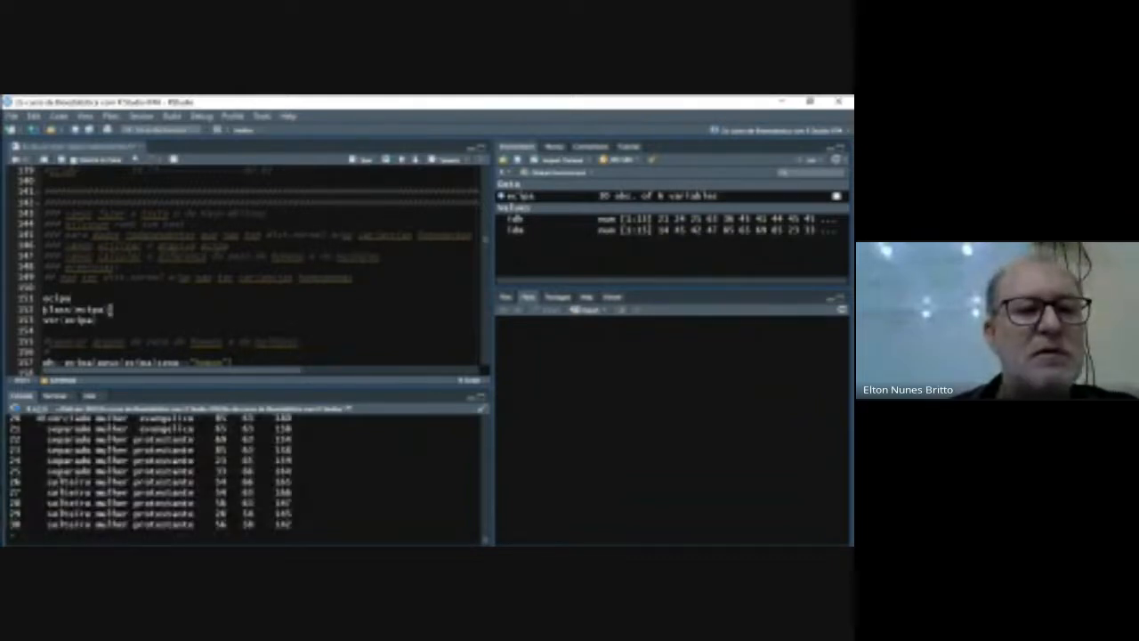
left_click(360, 163)
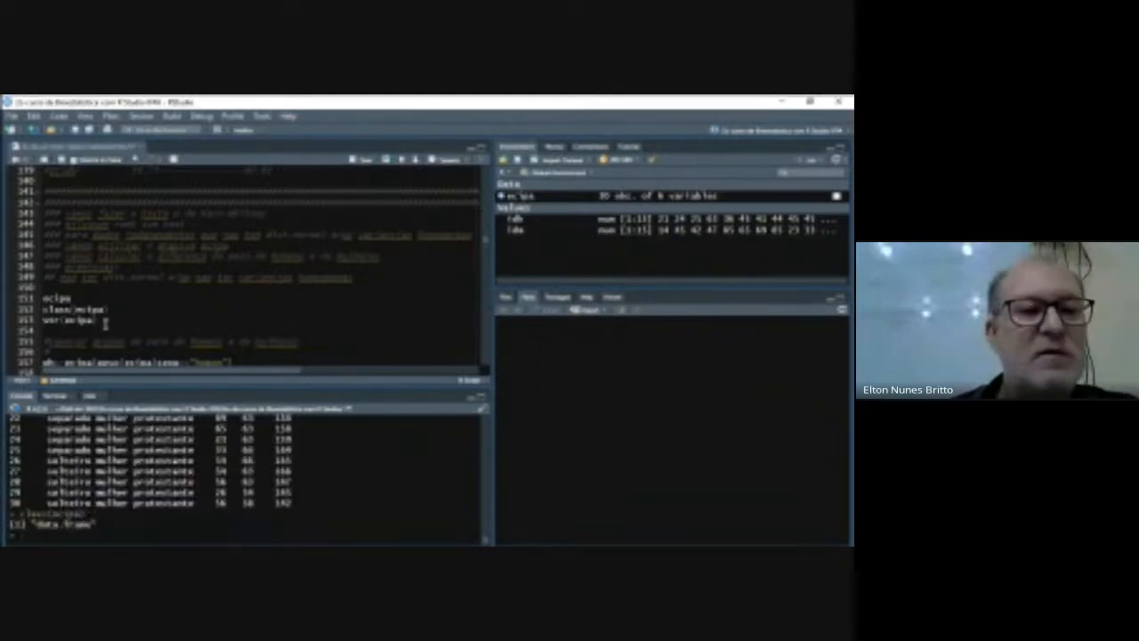
left_click(360, 164)
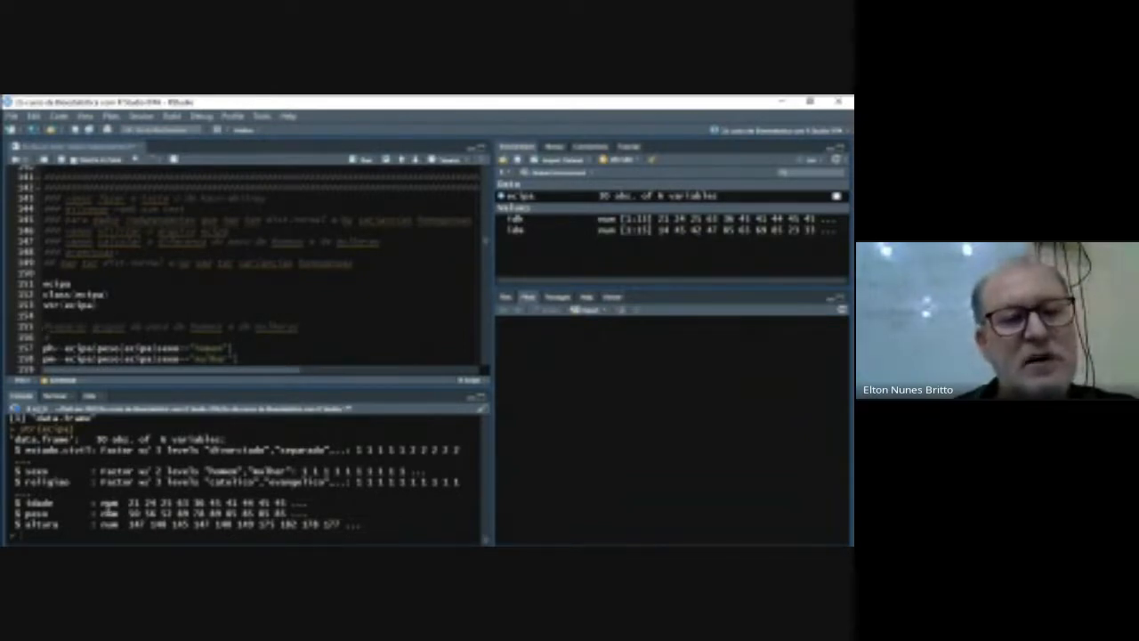
- Insert a new line starting ph<-ecipa$peso above the existing ph assignment for men's weight
scroll(259, 349, "down", 1)
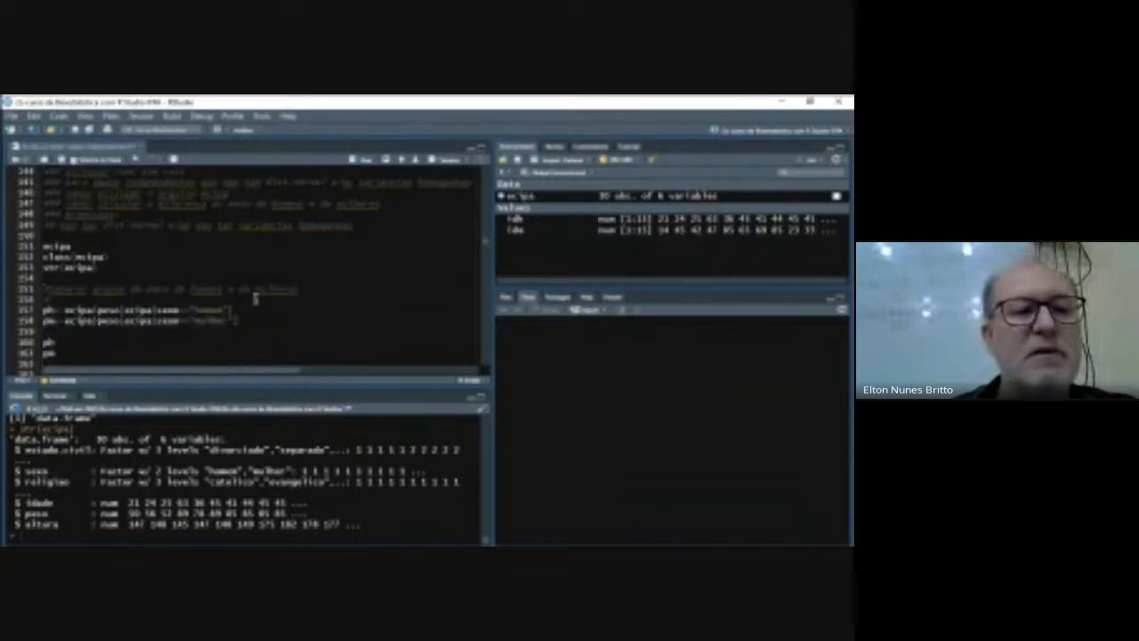
left_click(300, 291)
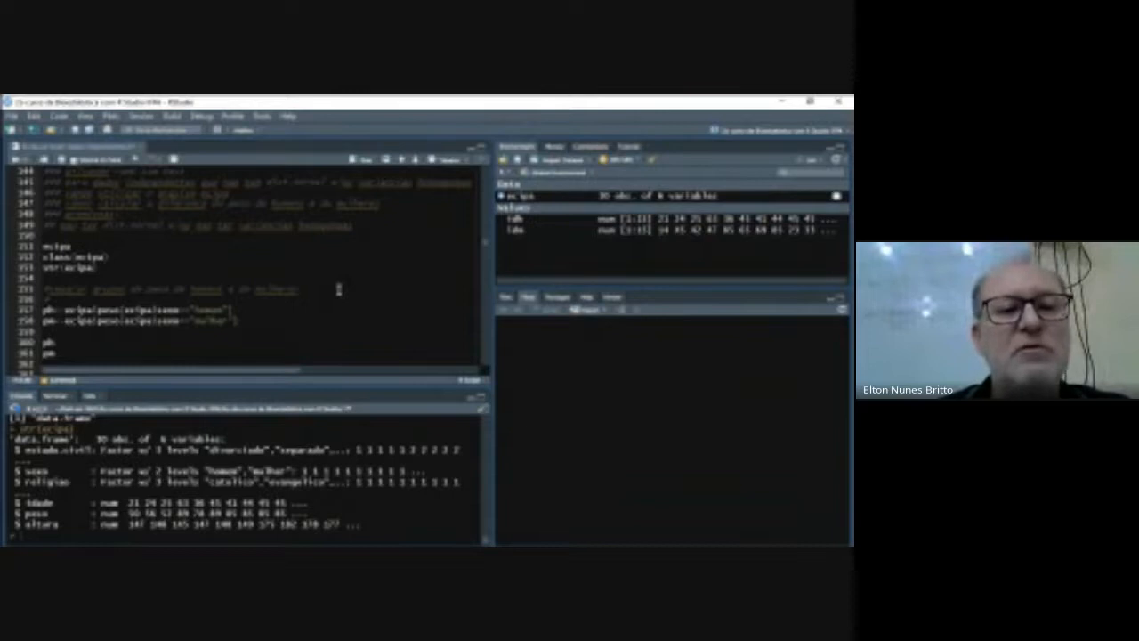
left_click(58, 304)
key("Return")
type("ph<-ecipa$")
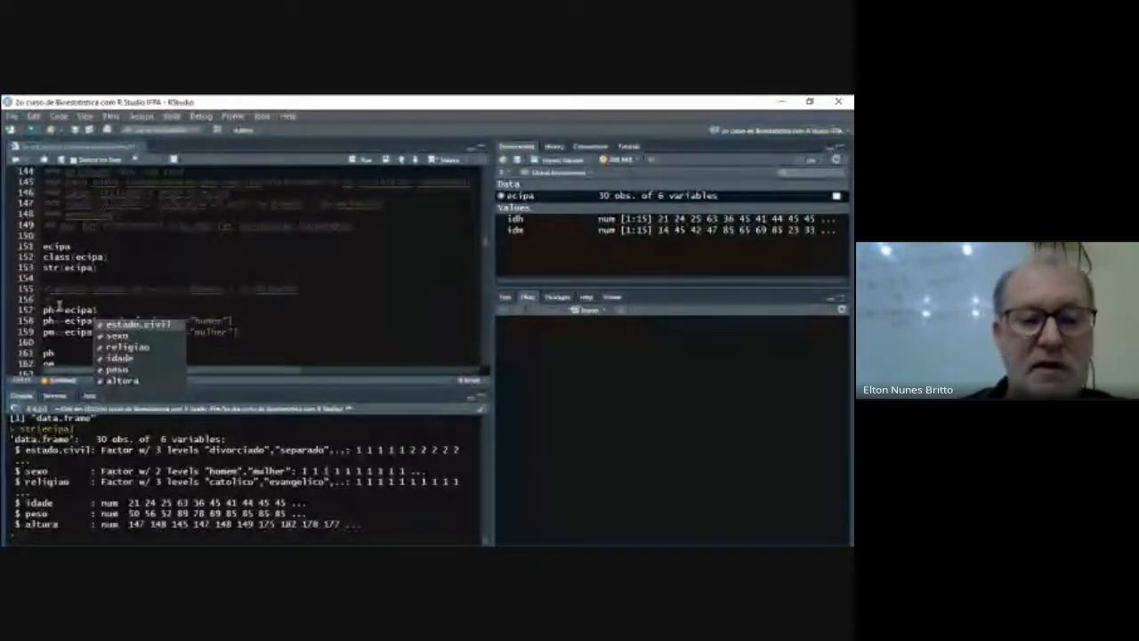
key("Down")
key("Down")
key("Down")
key("Down")
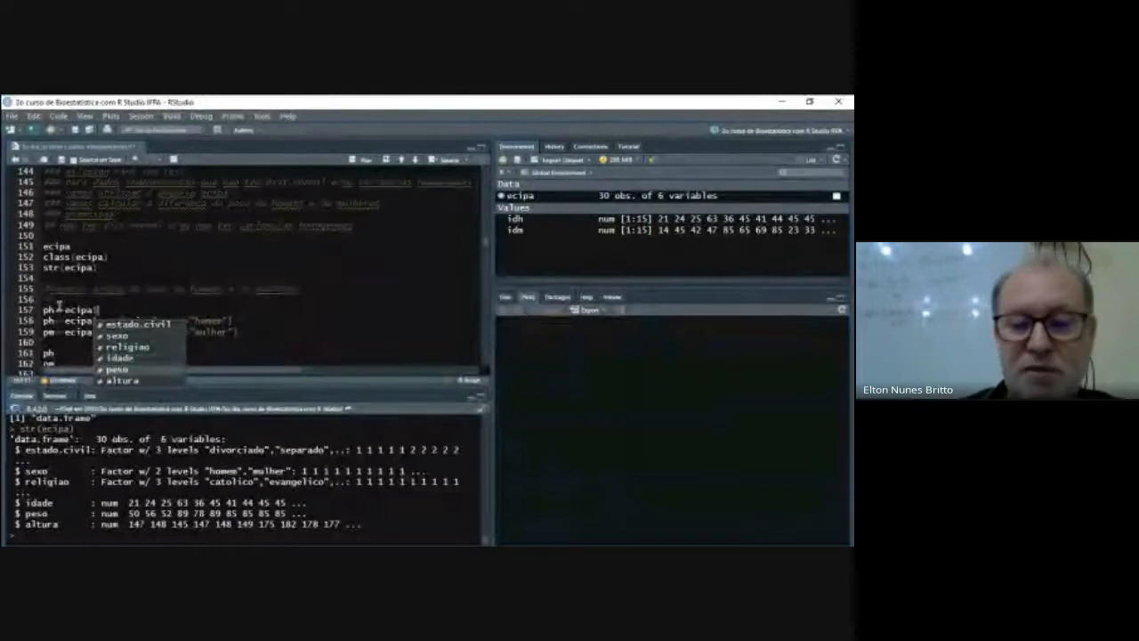
key("Return")
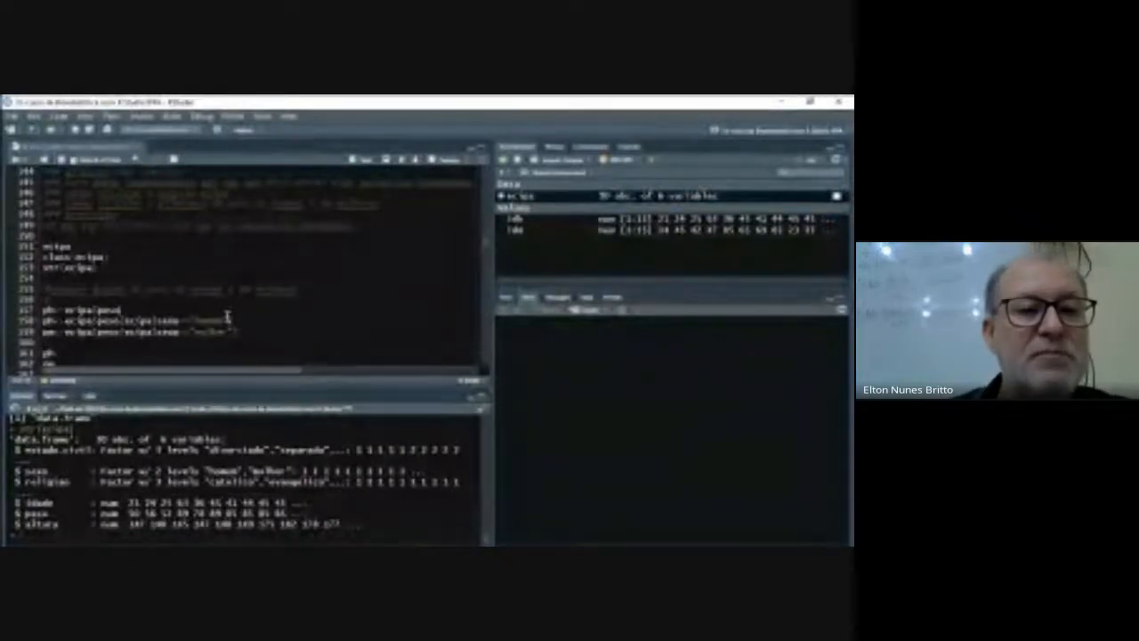
- Filter the new ph assignment to men with [ecipa$sexo=="homem"]
type("[")
type("ecipa$")
type("$")
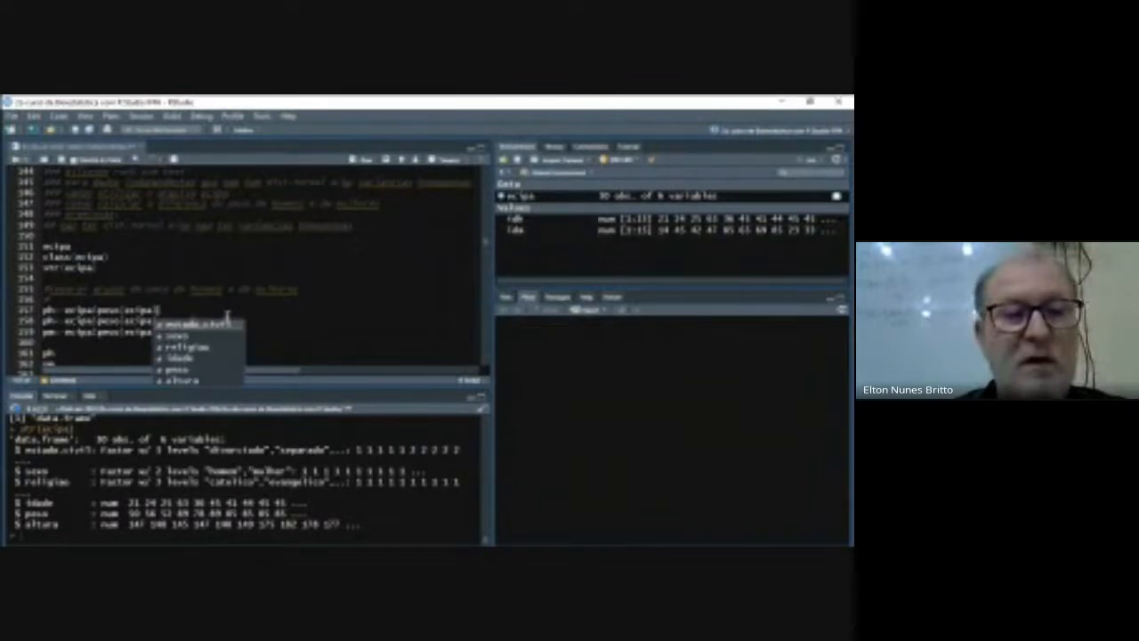
type("sexo==\"homem\"")
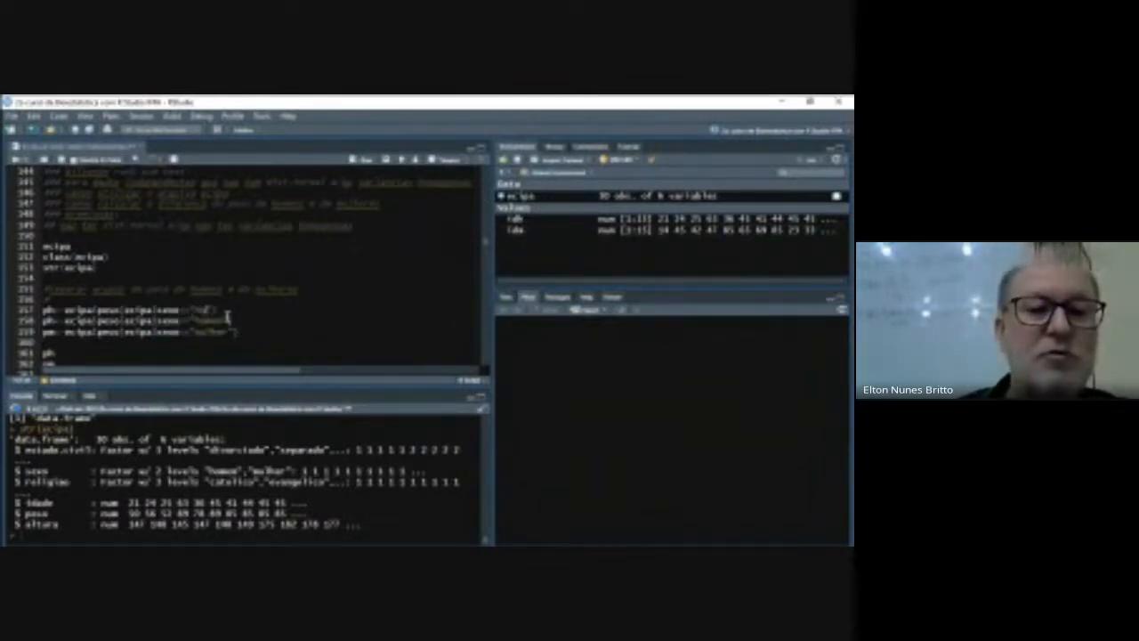
type("m")
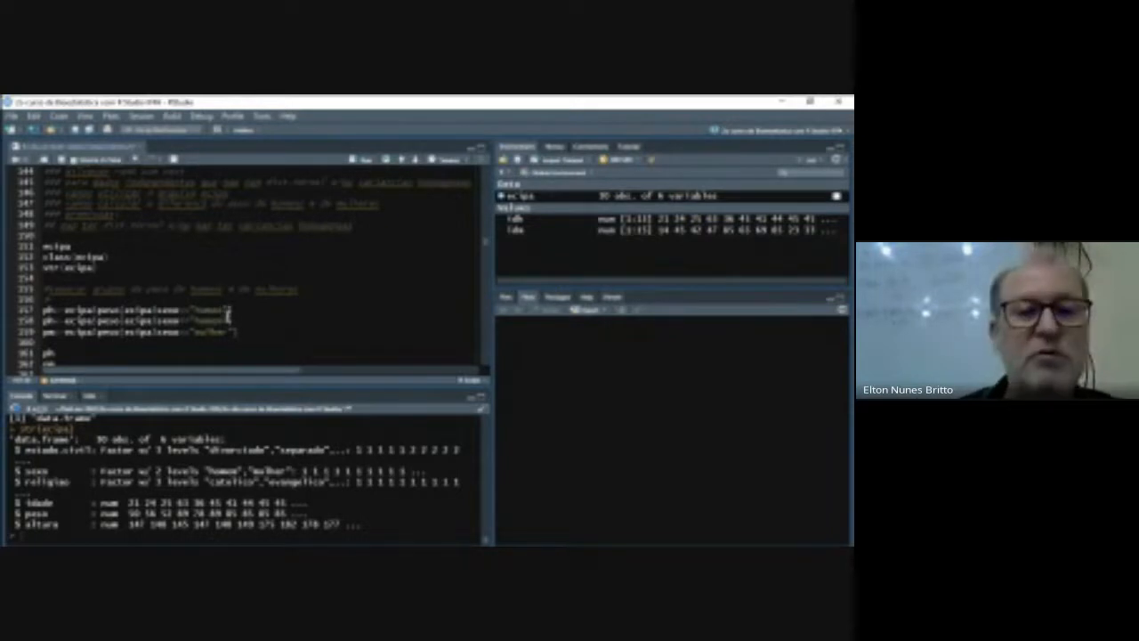
- Delete the duplicate ph assignment and the blank line it leaves above the pm assignment
key("Right")
key("shift+Left")
key("shift+Left")
key("shift+Left")
key("shift+Left")
key("shift+Left")
key("shift+Left")
key("shift+Left")
key("shift+Left")
key("shift+Left")
key("shift+Left")
key("shift+Left")
key("shift+Left")
key("shift+Left")
key("shift+Left")
key("shift+Left")
key("shift+Left")
key("shift+Left")
key("shift+Left")
key("shift+Left")
key("shift+Left")
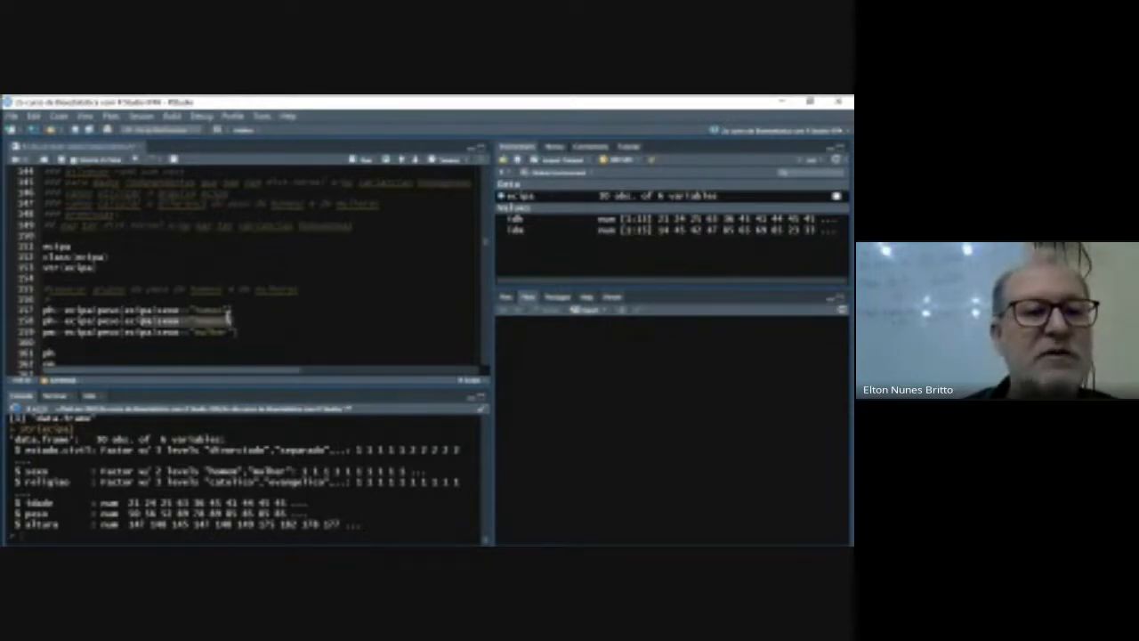
key("shift+Left")
key("shift+Left")
key("shift+Left")
key("shift+Left")
key("shift+Left")
key("BackSpace")
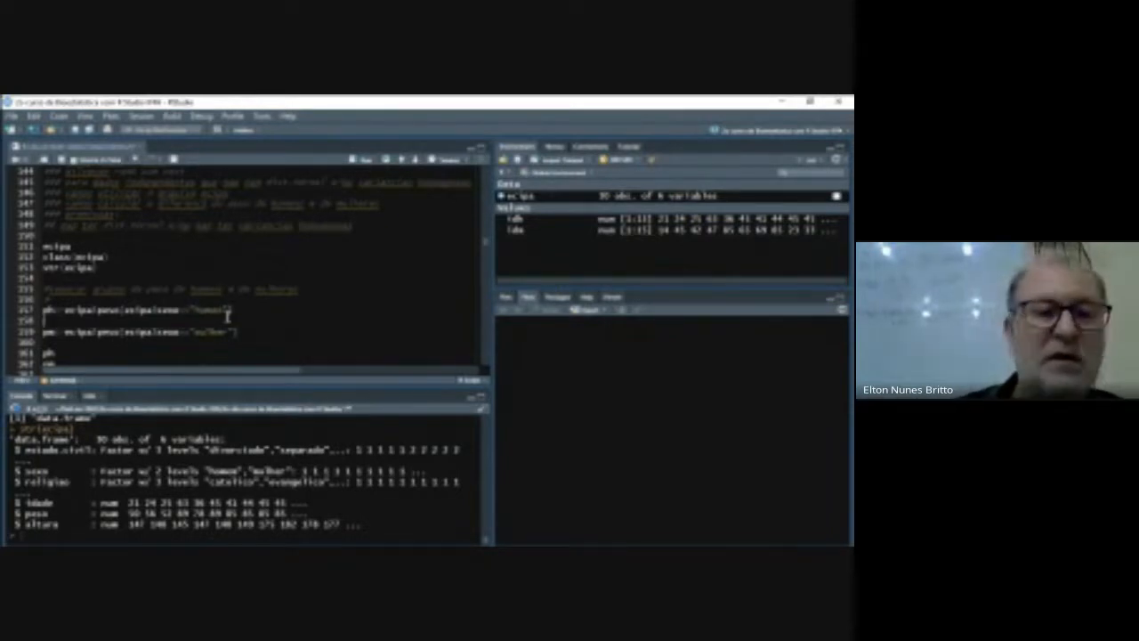
key("BackSpace")
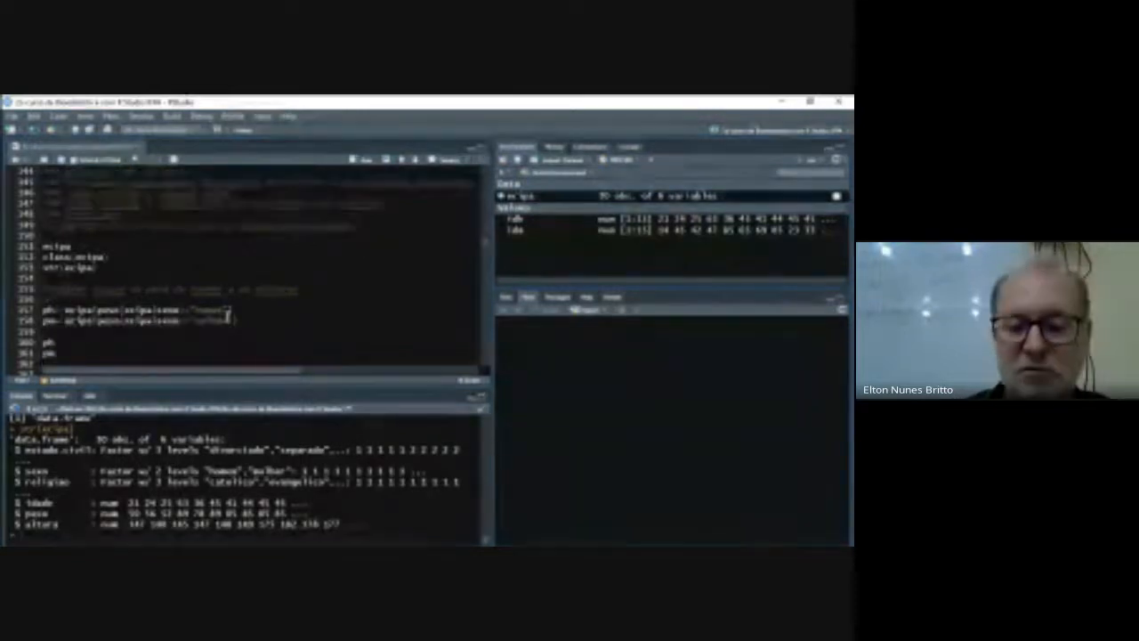
- Run the ph and pm assignments to create the men's and women's weight vectors
key("Home")
key("shift+Down")
key("shift+Down")
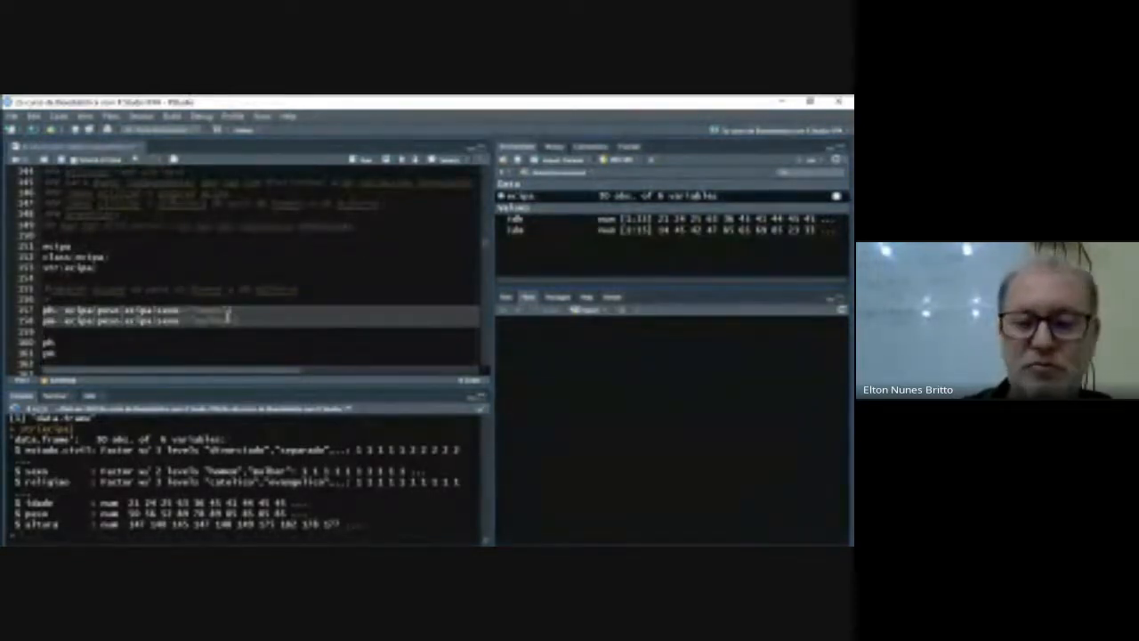
key("ctrl+Return")
- Print the ph and pm weight vectors in the console
key("Down")
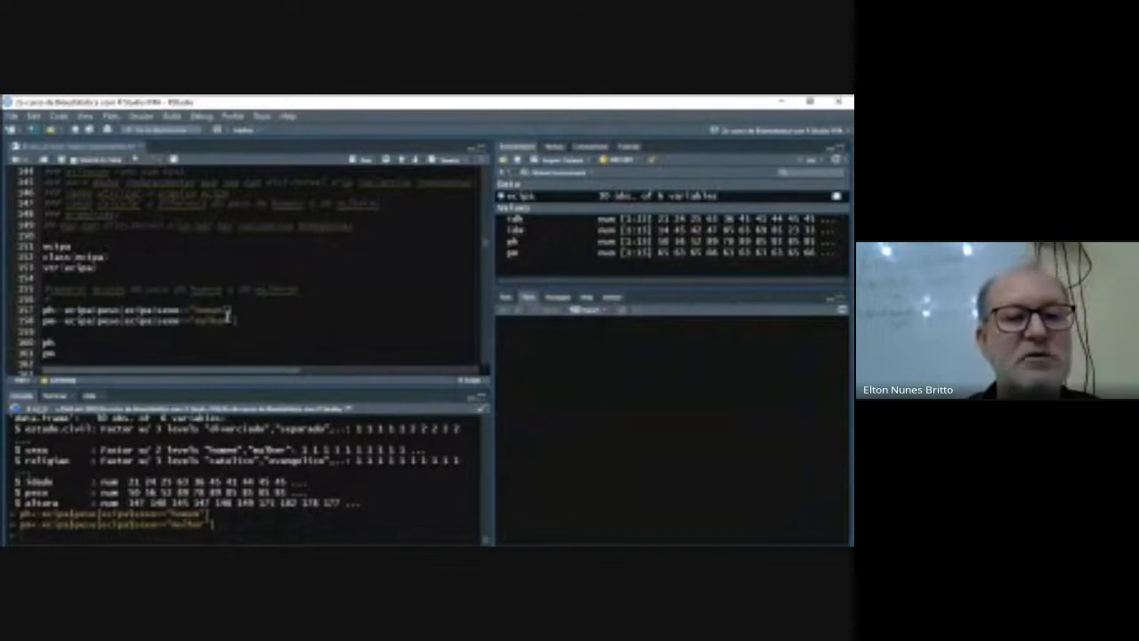
key("shift+Down")
key("shift+Down")
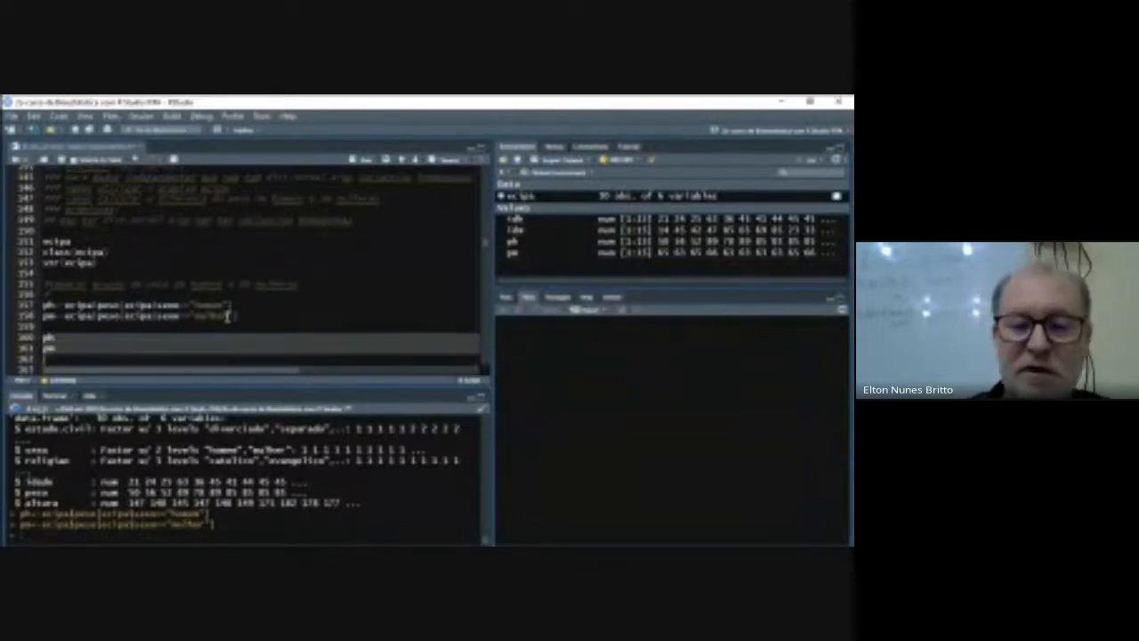
key("ctrl+Return")
scroll(226, 316, "down", 3)
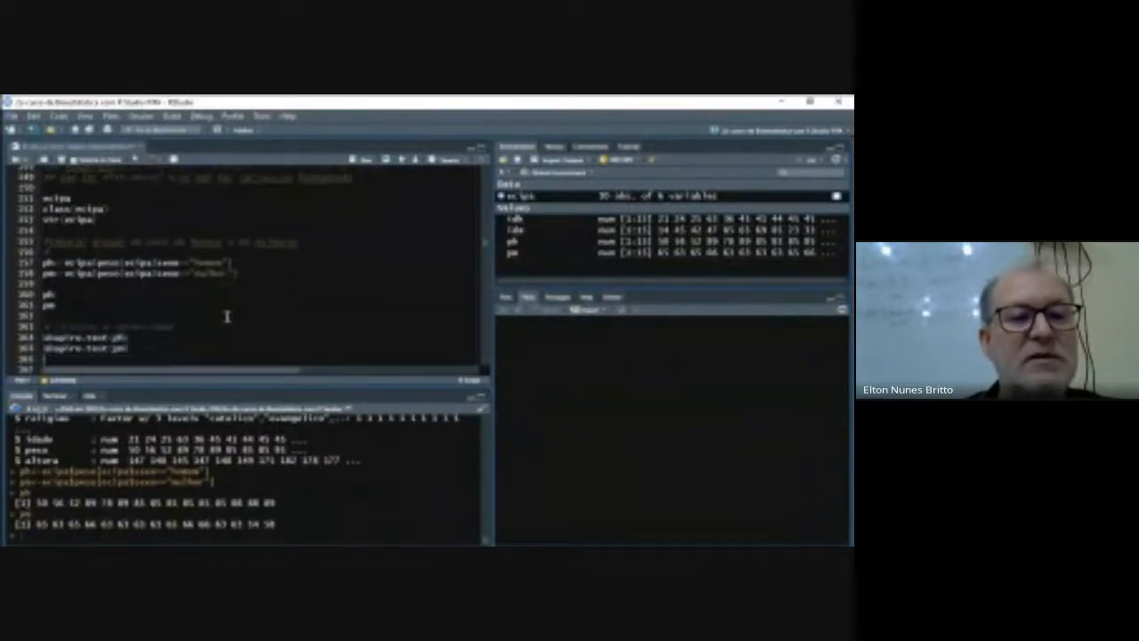
- Examine the Shapiro-Wilk normality section and the null and alternative hypotheses for the men's weight distribution
key("Up")
key("Up")
key("Up")
key("Up")
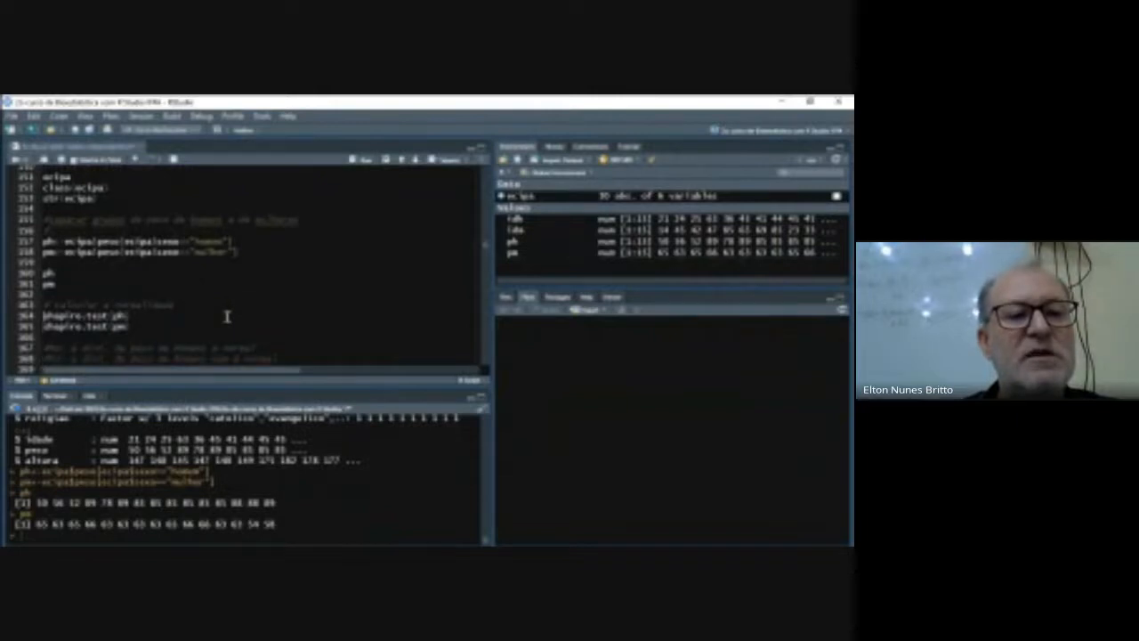
key("Down")
key("Down")
key("Down")
key("Down")
key("Down")
key("Down")
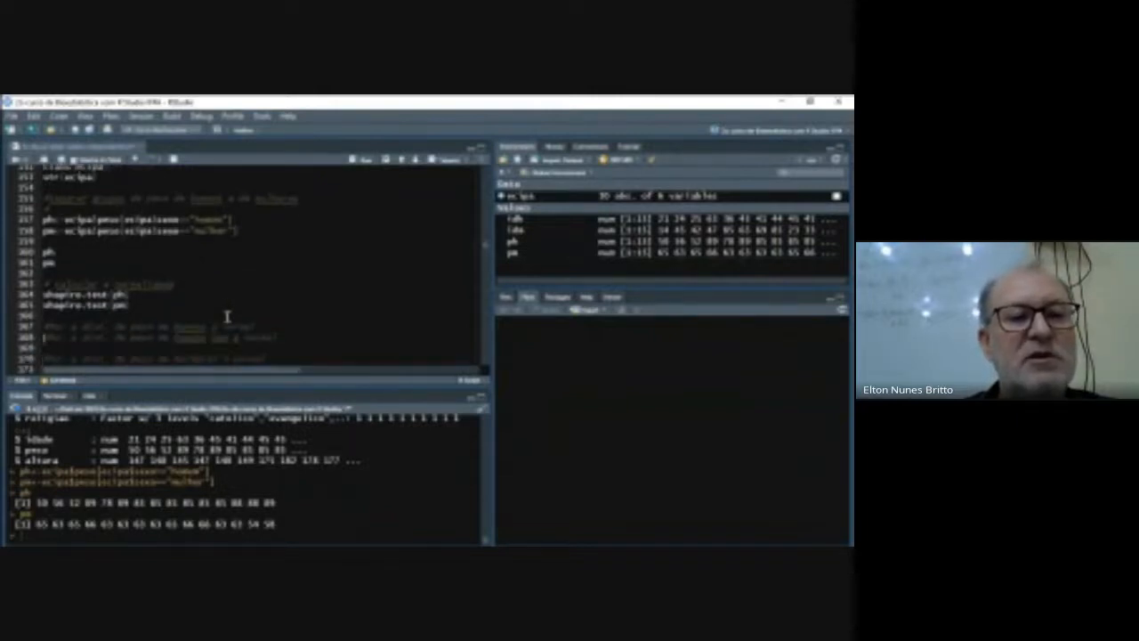
key("Right")
key("Right")
key("Right")
key("Right")
key("Right")
key("Right")
key("Right")
key("Right")
key("Right")
key("Right")
key("Right")
key("Right")
key("Right")
key("Right")
key("Right")
key("Right")
key("Right")
key("Right")
key("Right")
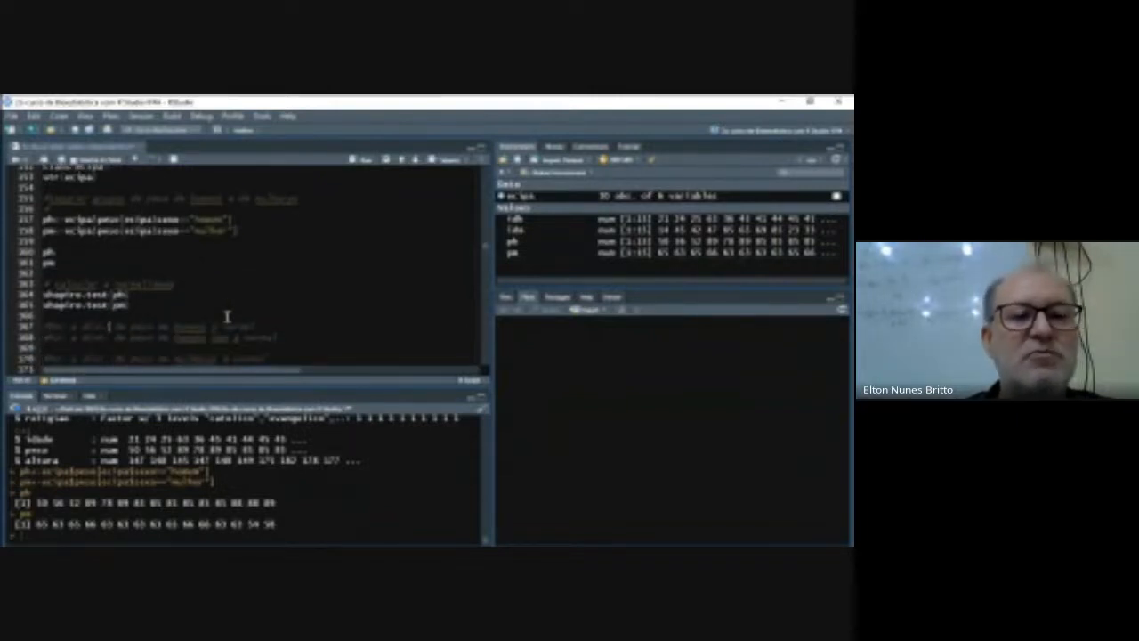
key("Right")
key("Right")
key("Right")
key("Right")
key("Right")
key("Right")
key("Right")
key("Right")
key("Right")
key("Down")
key("Up")
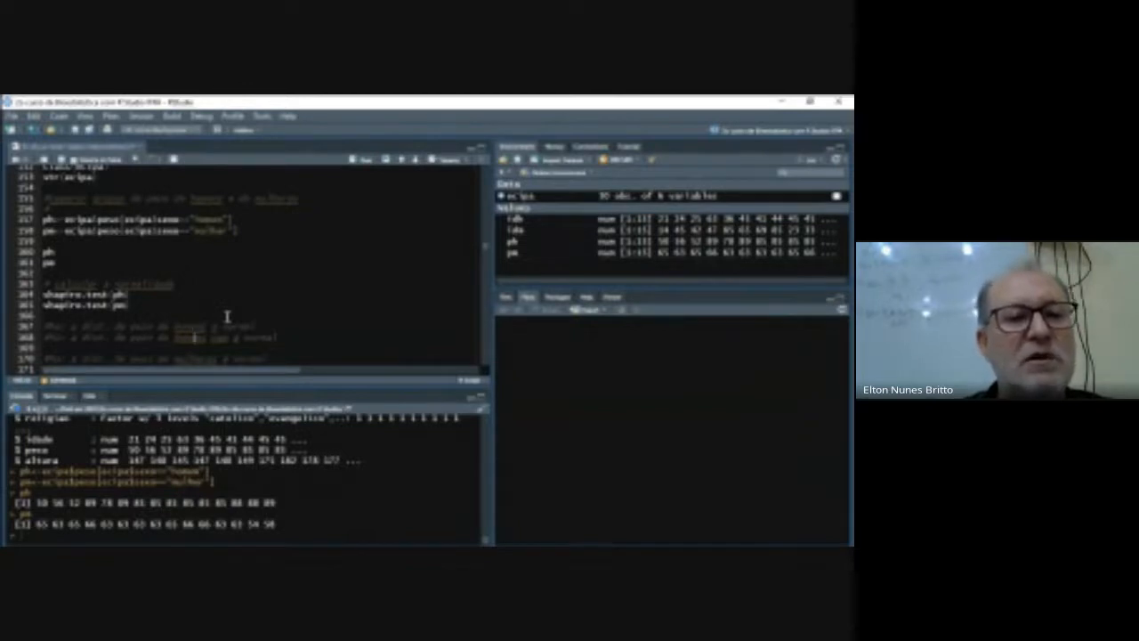
key("Down")
key("Left")
key("Left")
key("Left")
key("Left")
key("Left")
key("Left")
key("Left")
key("Left")
key("Left")
key("Left")
key("Left")
key("Left")
key("Left")
key("Left")
key("Left")
key("Left")
key("Left")
key("Left")
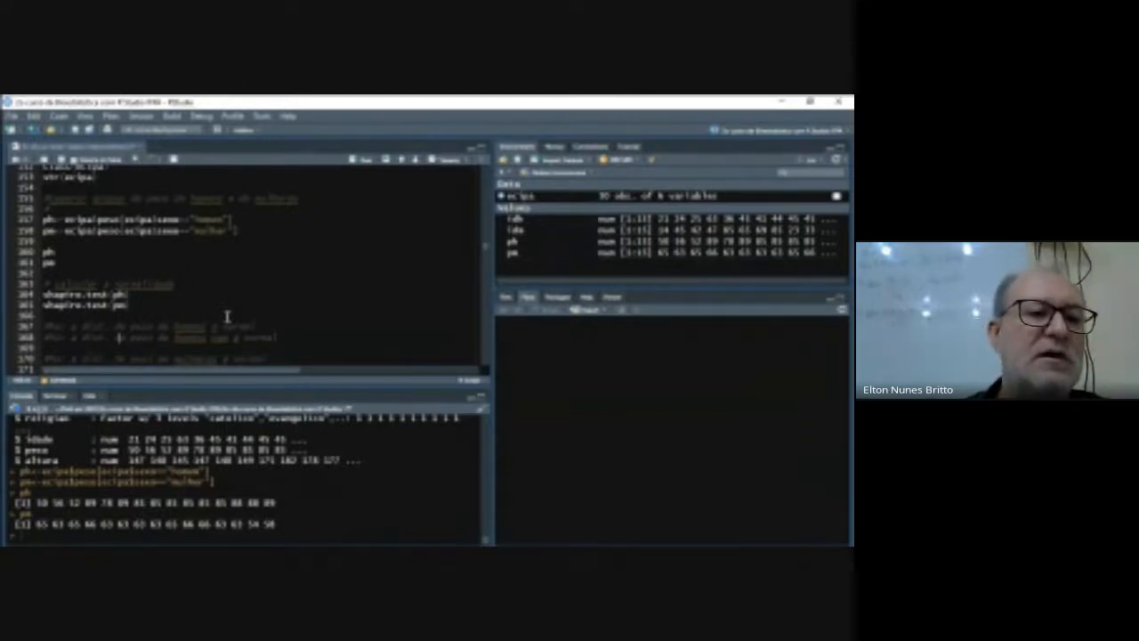
key("Left")
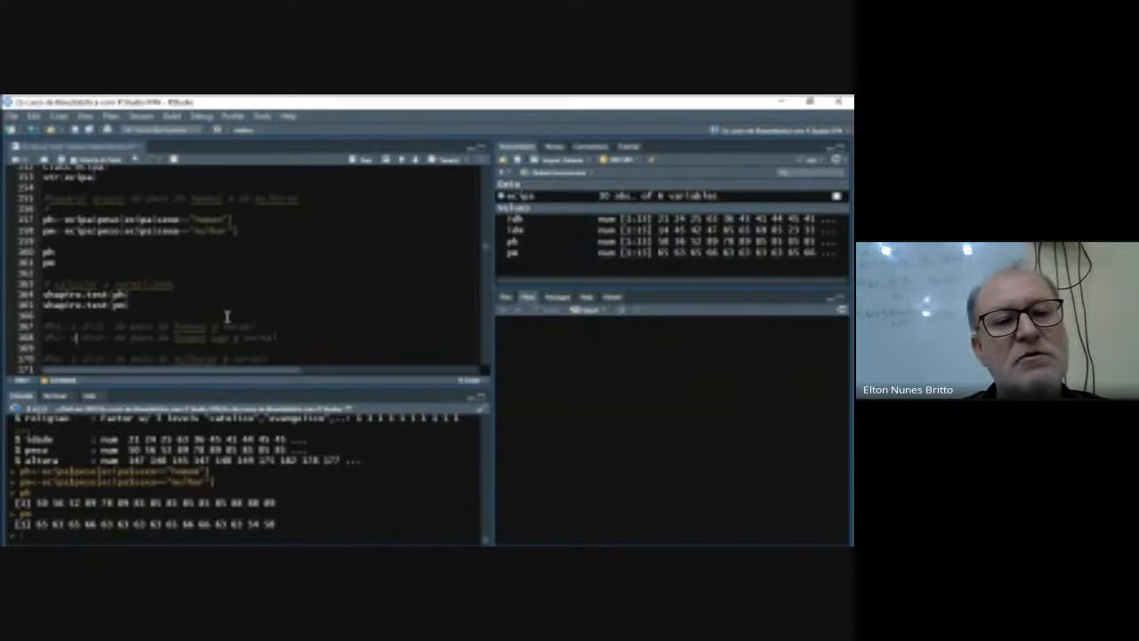
- Examine the null and alternative hypotheses for the normality of the women's weight distribution
key("Right")
key("Right")
key("Right")
key("Right")
key("Right")
key("Right")
key("Right")
key("Right")
key("Right")
key("Right")
key("Right")
key("Right")
key("Right")
key("Right")
key("Right")
key("Right")
key("Right")
key("Right")
key("Right")
key("Right")
key("Right")
key("Down")
key("Down")
key("Down")
key("Down")
key("Up")
key("Up")
key("Left")
key("Left")
key("Left")
key("Left")
key("Left")
key("Left")
key("Left")
key("Left")
key("Left")
key("Left")
key("Left")
key("Left")
key("Left")
key("Left")
key("Left")
key("Left")
key("Left")
key("Right")
key("Right")
key("Right")
key("Right")
key("Right")
key("Right")
key("Right")
key("Right")
key("Right")
key("Right")
key("Right")
key("Right")
key("Right")
key("Right")
key("Right")
key("Right")
key("Right")
key("Right")
key("Right")
key("Right")
key("Down")
key("Left")
key("Left")
key("Left")
key("Left")
key("Left")
key("Left")
key("Left")
key("Left")
key("Left")
key("Left")
key("Left")
key("Left")
key("Left")
key("Left")
key("Left")
key("Left")
key("Left")
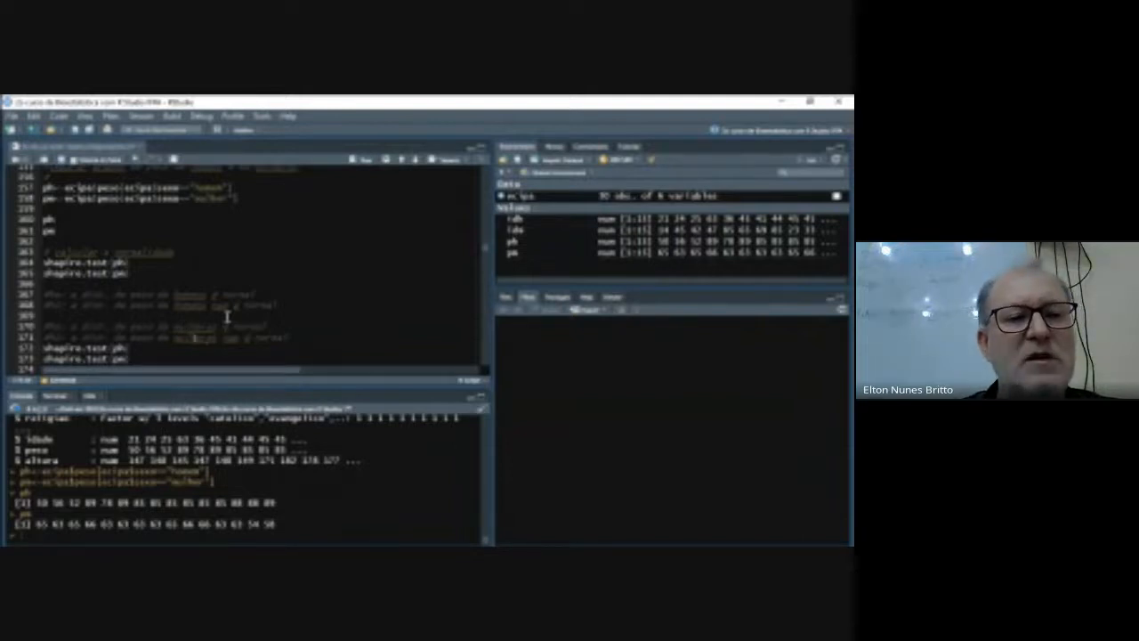
- Run the Shapiro-Wilk normality tests on the ph and pm weight vectors and review both results in the console
key("Up")
key("Up")
key("Up")
key("Up")
key("Up")
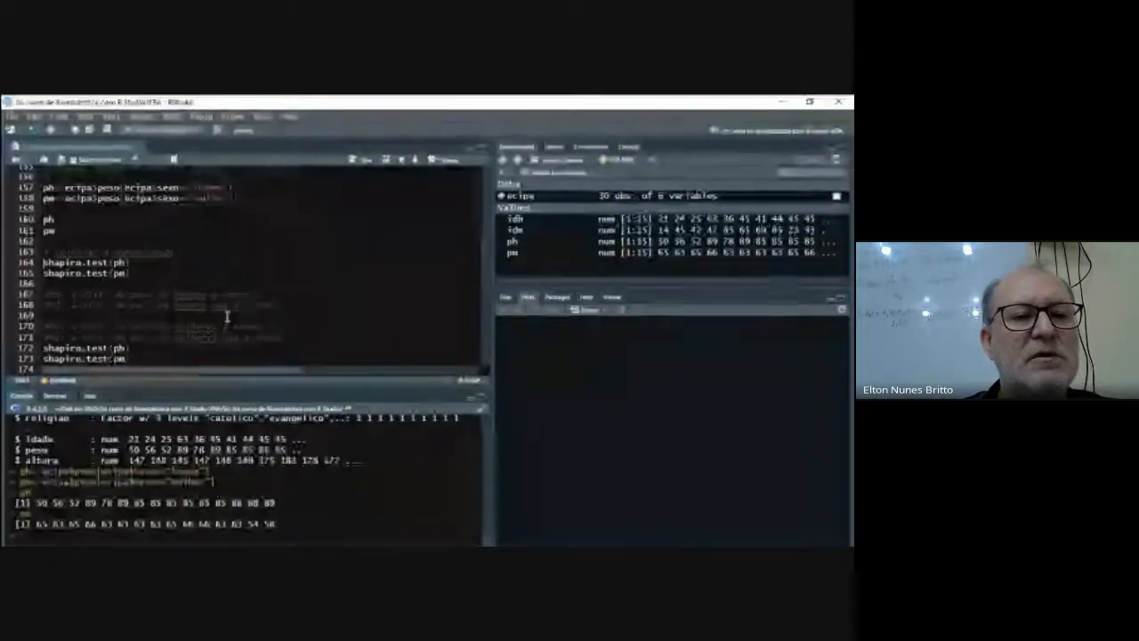
key("Down")
key("Down")
key("Down")
key("Down")
key("Down")
key("Down")
key("Down")
key("Down")
key("Down")
key("Down")
key("Down")
key("Down")
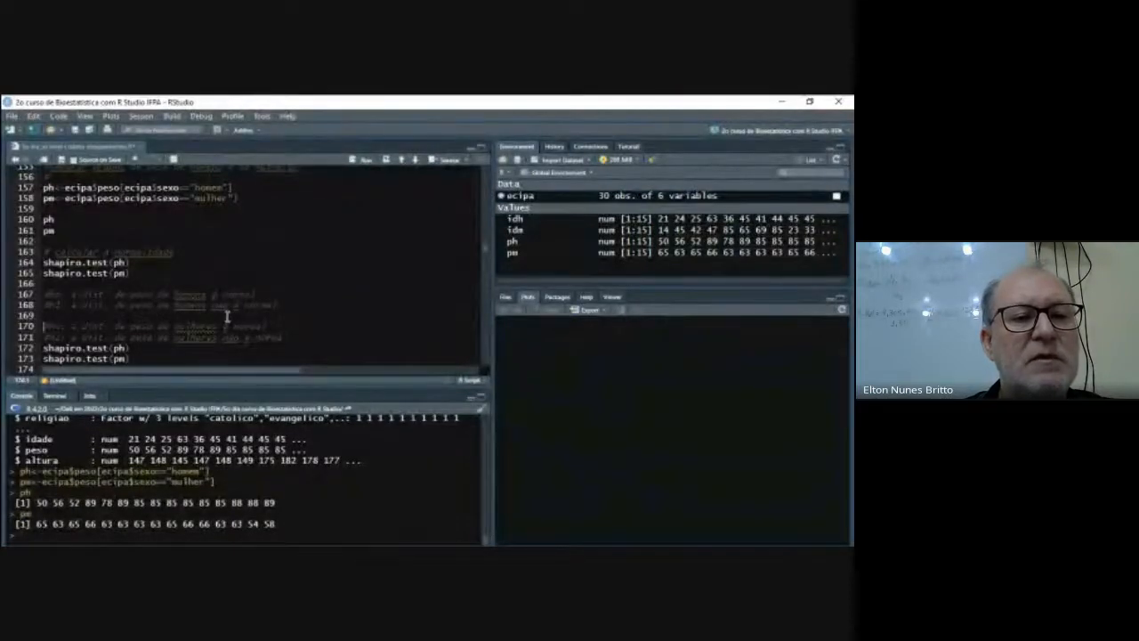
key("Up")
key("Up")
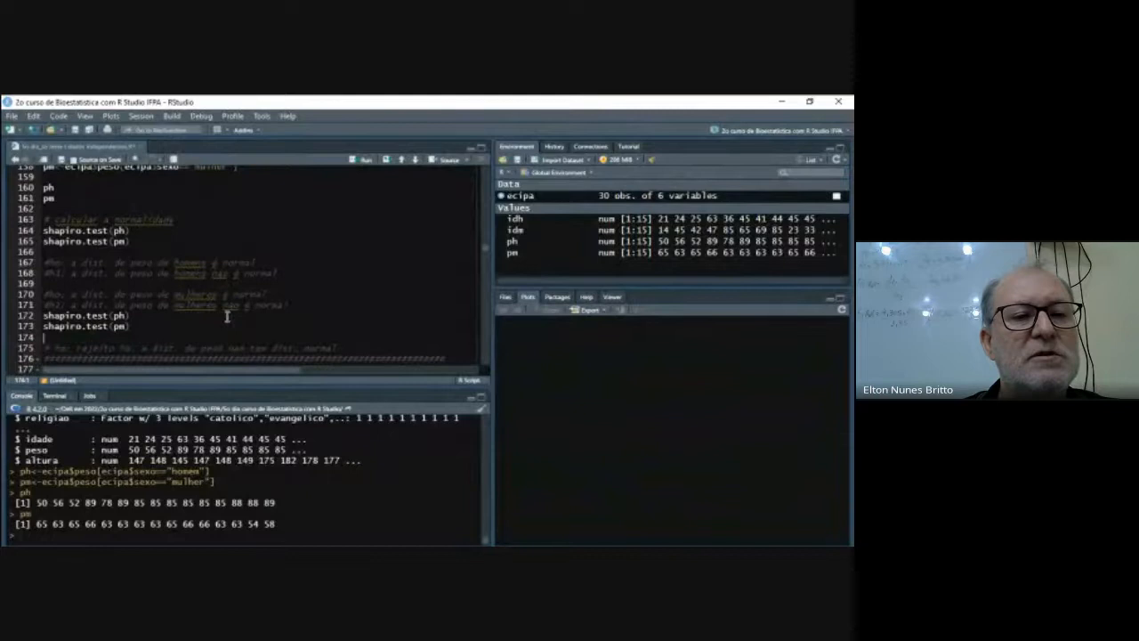
key("shift+Up")
key("shift+Up")
key("ctrl+Return")
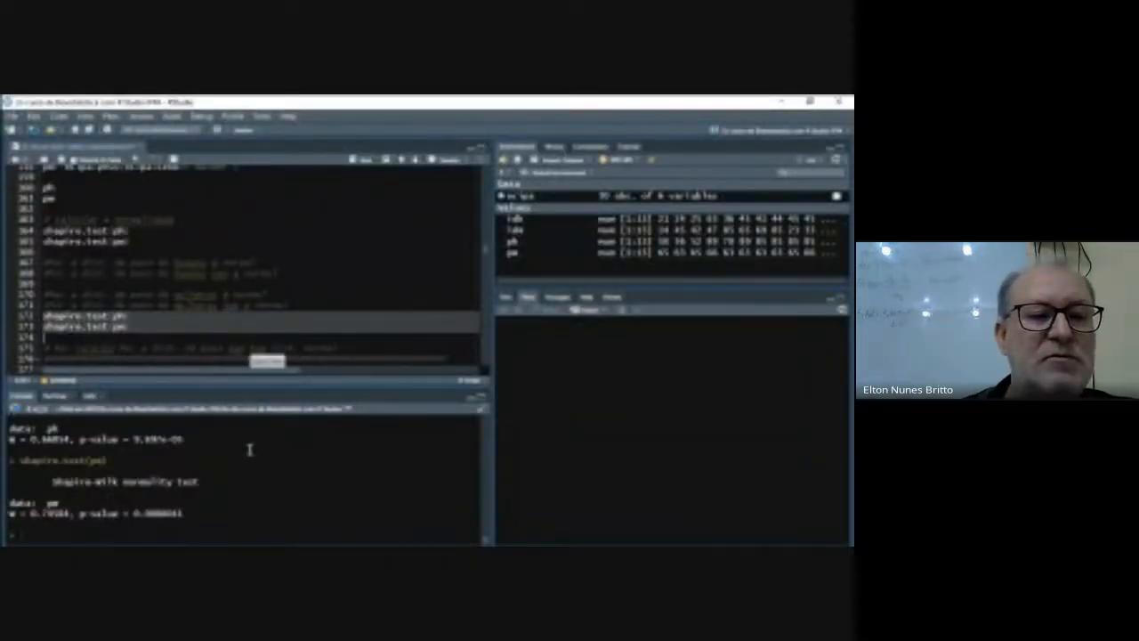
scroll(249, 449, "up", 1)
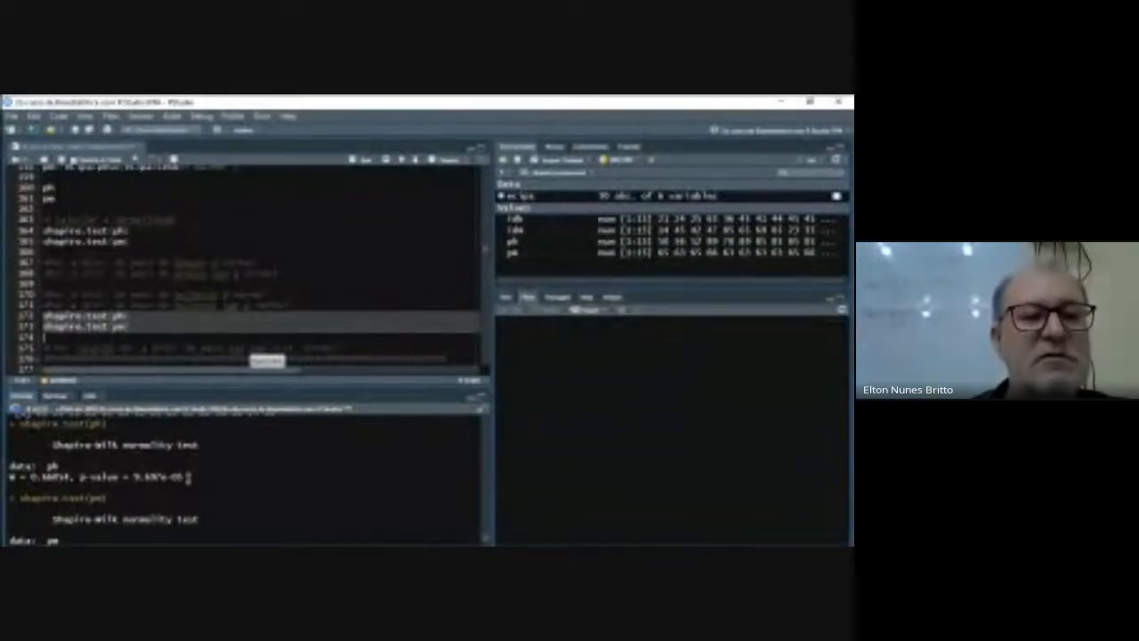
scroll(188, 476, "down", 1)
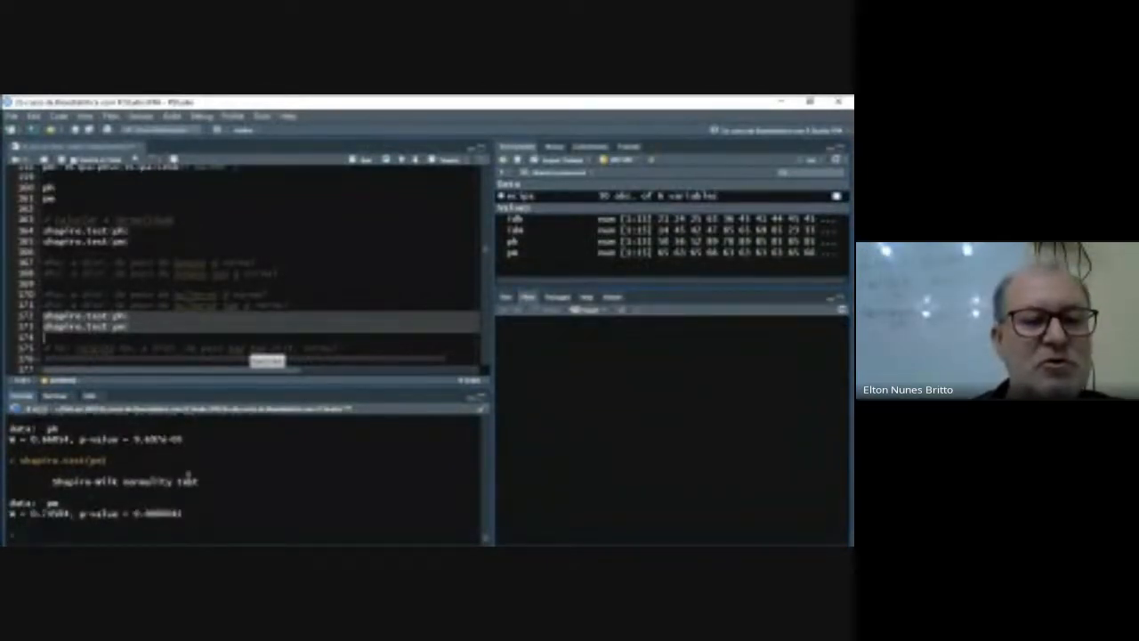
- Read the script's comment concluding the weight normality tests and the notes introducing the Mann-Whitney test
left_click(140, 329)
key("Down")
key("Down")
key("Down")
key("Down")
key("Up")
key("Up")
key("Up")
key("Up")
key("Up")
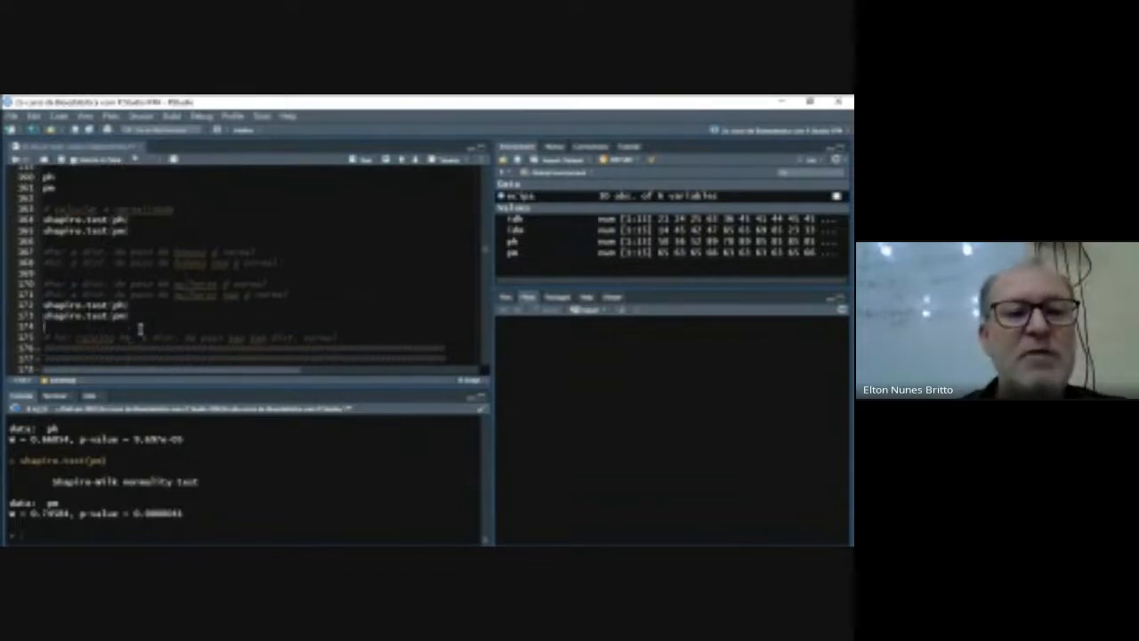
key("Down")
key("Down")
key("Down")
key("Down")
key("Down")
key("Down")
key("Down")
key("Down")
key("Down")
key("Down")
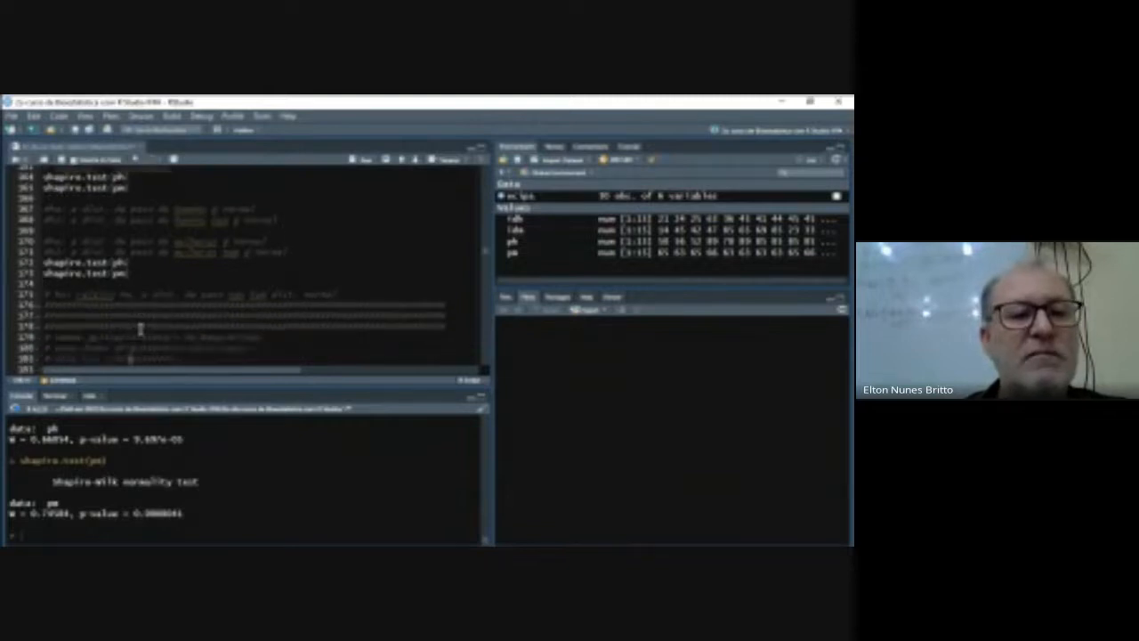
key("Up")
key("Up")
key("Up")
key("Up")
key("Up")
key("Up")
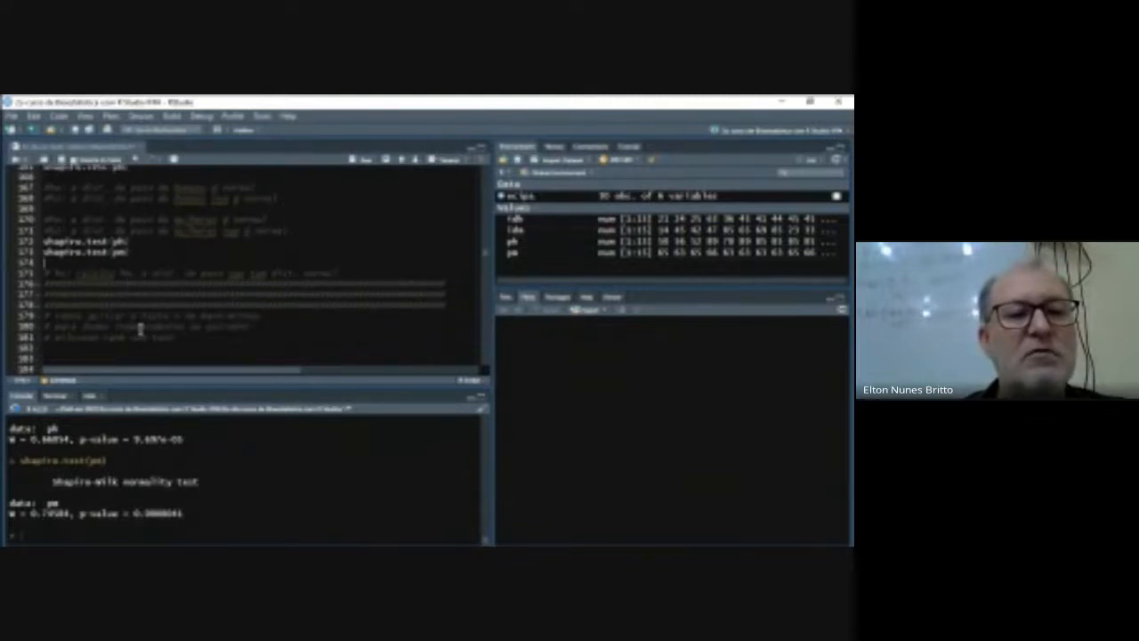
- Read on from the Mann-Whitney notes to the variance test comparing the ph and pm weight vectors
key("Down")
key("Down")
key("Down")
key("Down")
key("Down")
key("Down")
key("Down")
key("Down")
key("Down")
key("Down")
key("Down")
key("Down")
key("Down")
key("Down")
key("Down")
key("Down")
key("Down")
key("Up")
key("Up")
key("Up")
key("Up")
key("Up")
key("Up")
key("Up")
key("Up")
key("Down")
key("Down")
key("Down")
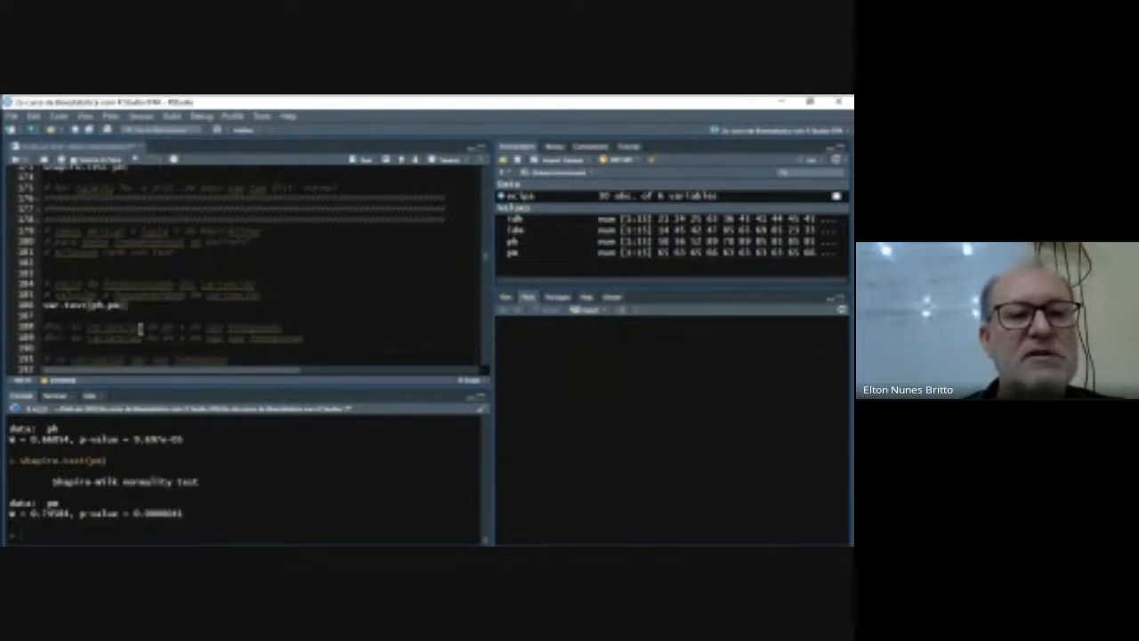
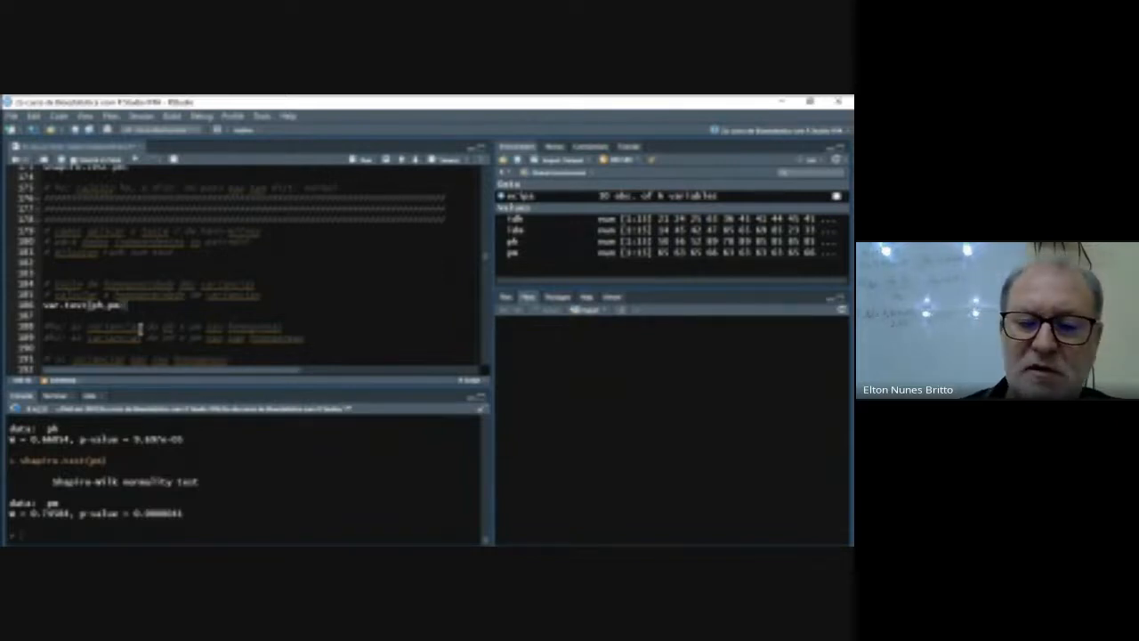
- Run the variance test on ph and pm and review its result against the homogeneity hypotheses in the script
key("ctrl+Return")
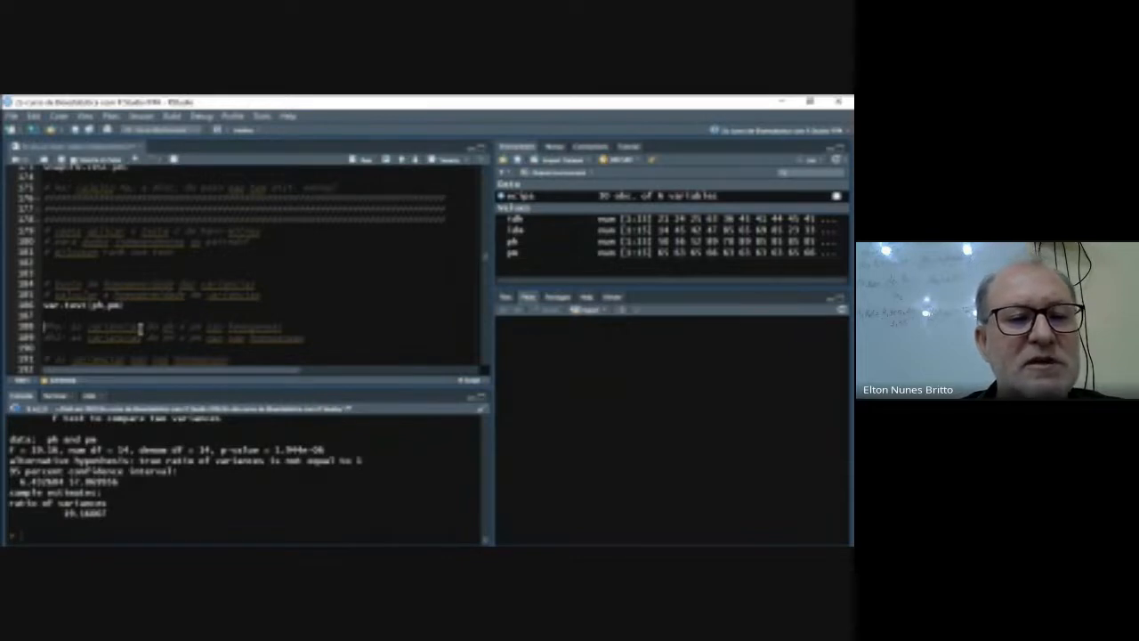
key("Down")
key("Down")
key("Down")
key("Down")
key("Down")
key("Down")
key("Down")
key("Down")
key("Down")
key("Up")
key("Up")
key("Up")
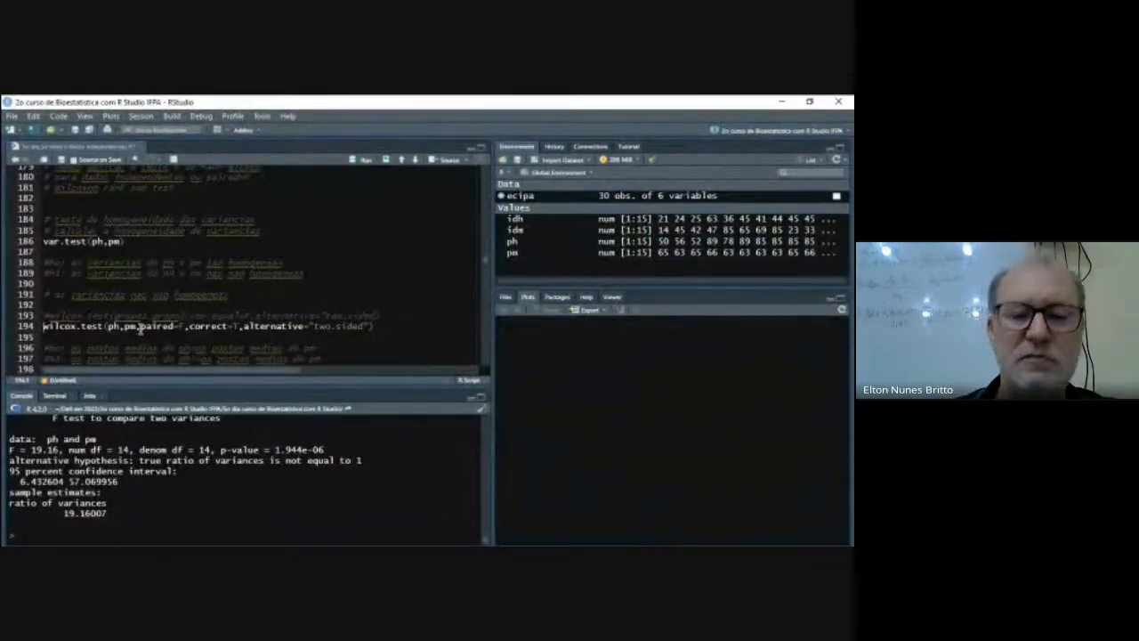
- Start a new wilcox.test call on ph and pm above the existing wilcox.test line, leaving a blank line before it
key("Return")
key("Return")
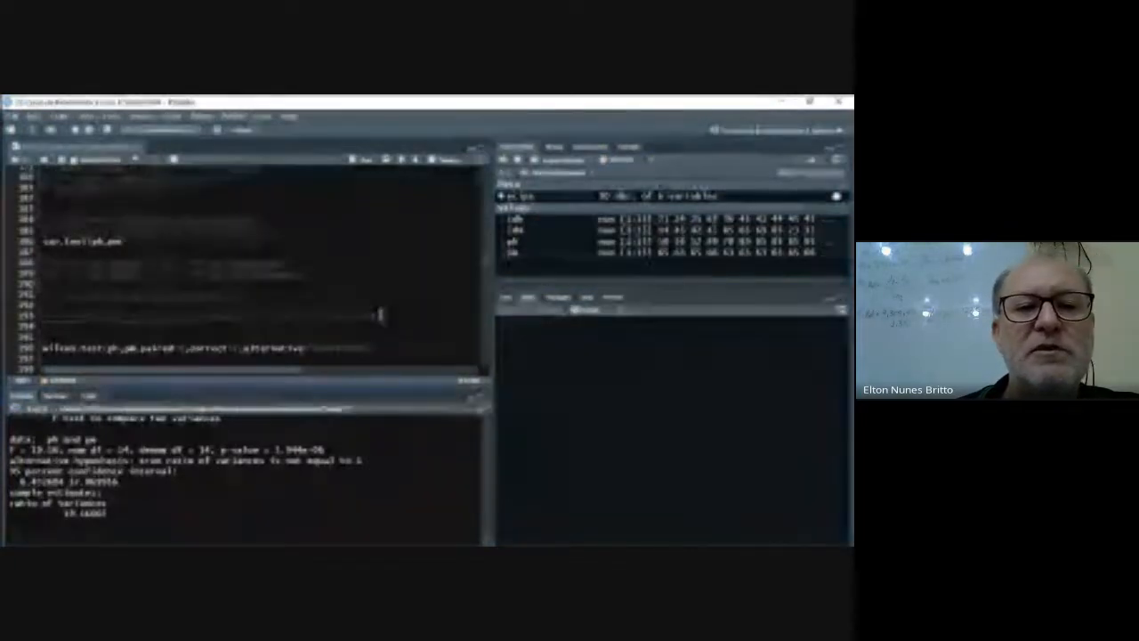
left_click(170, 335)
type("wil")
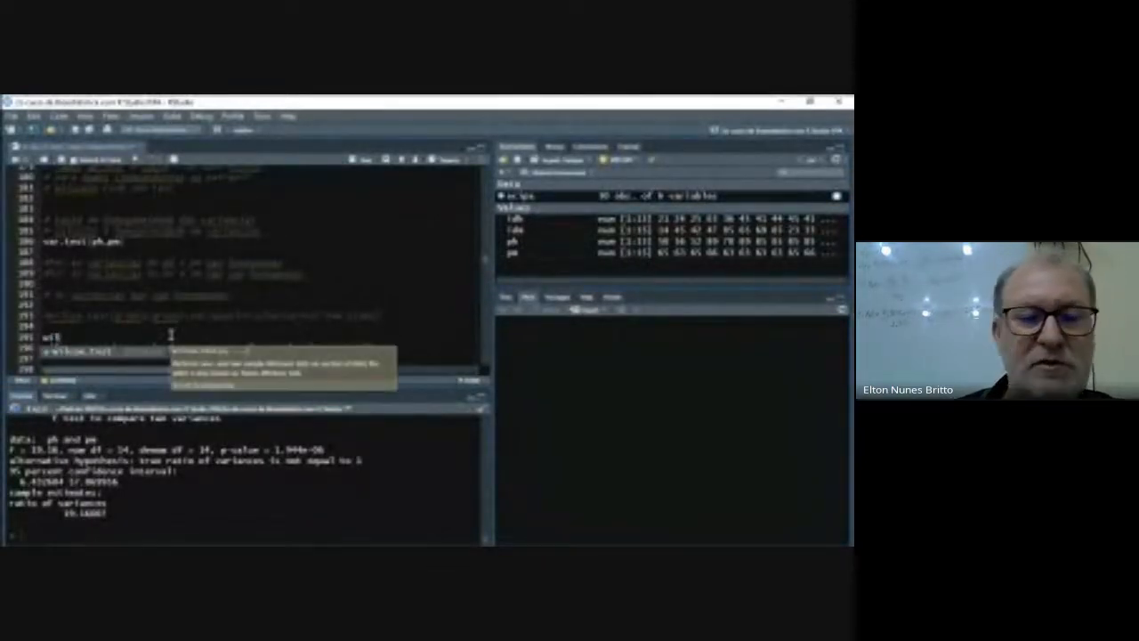
key("Tab")
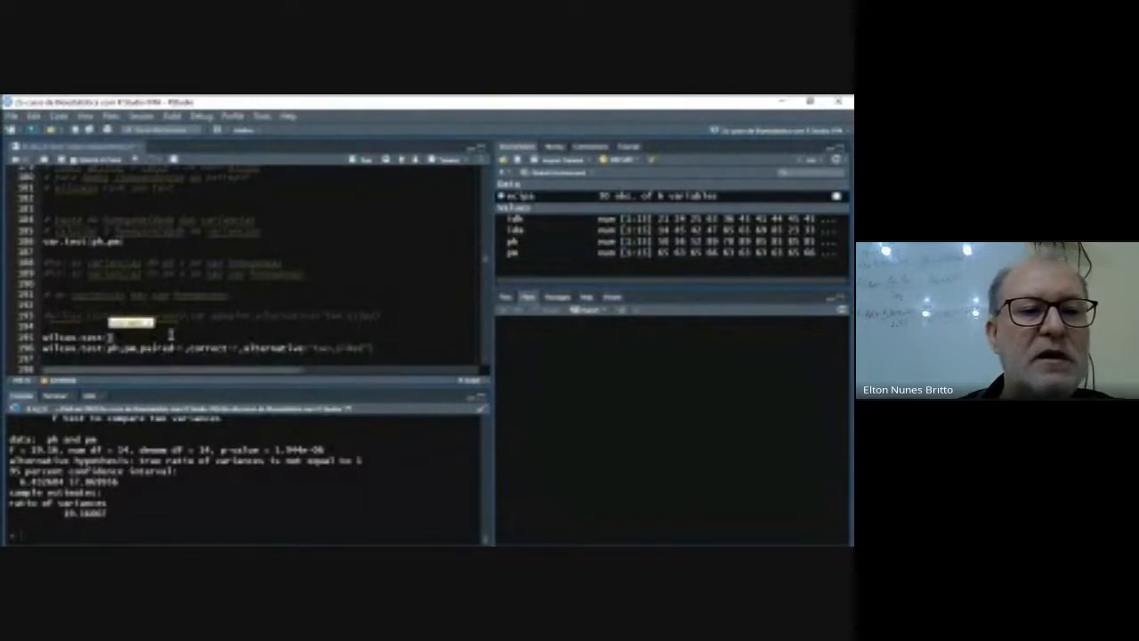
type("ph")
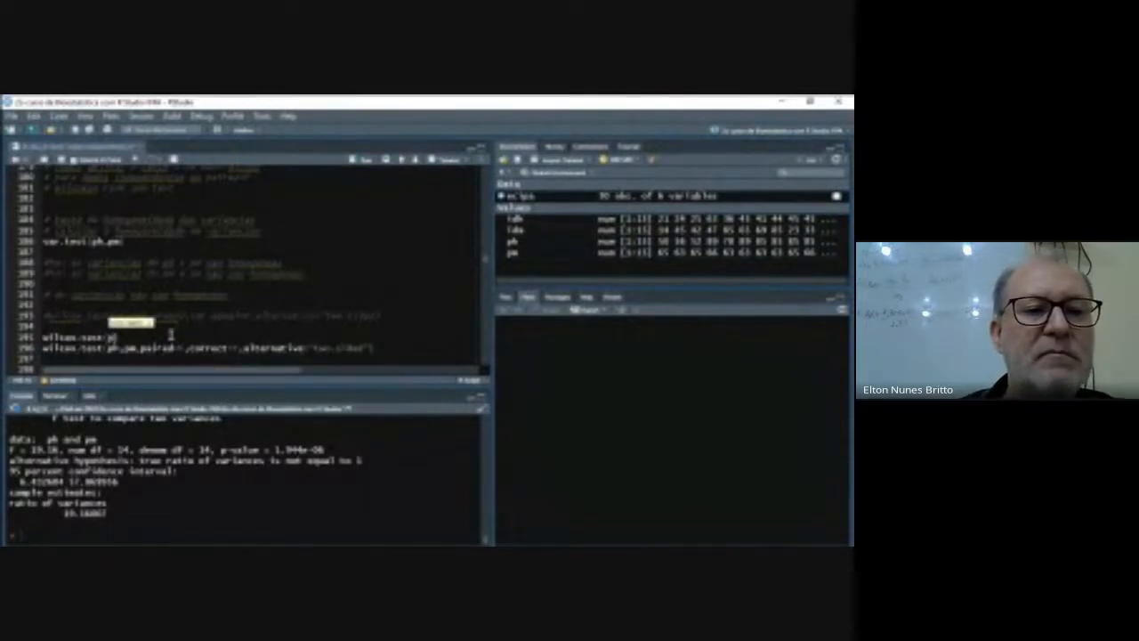
type(",pm")
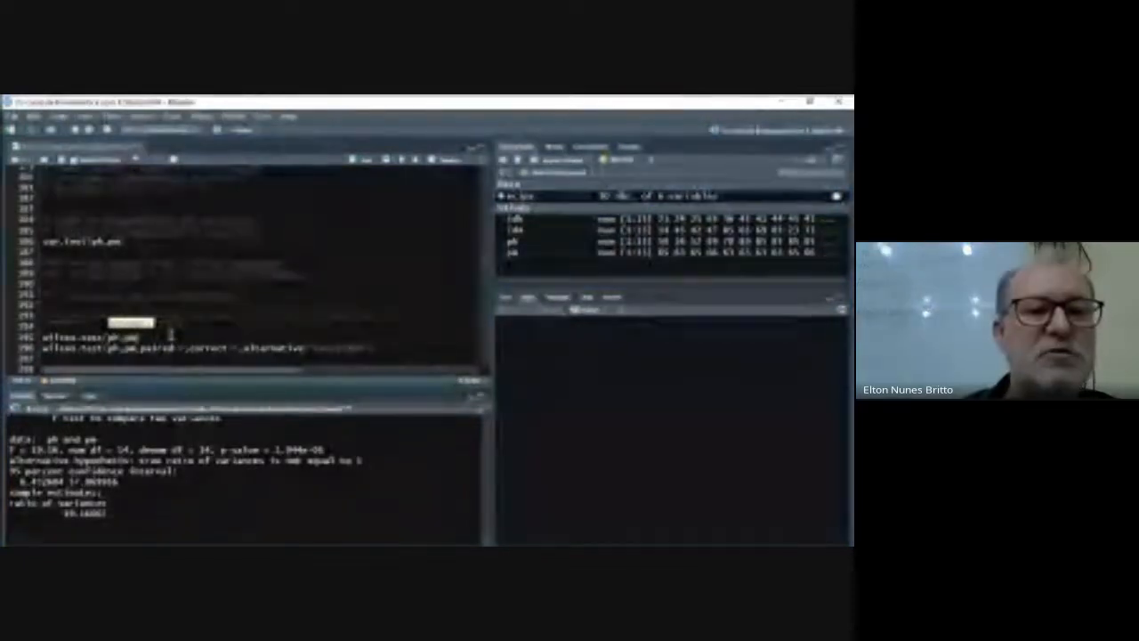
type(",pa")
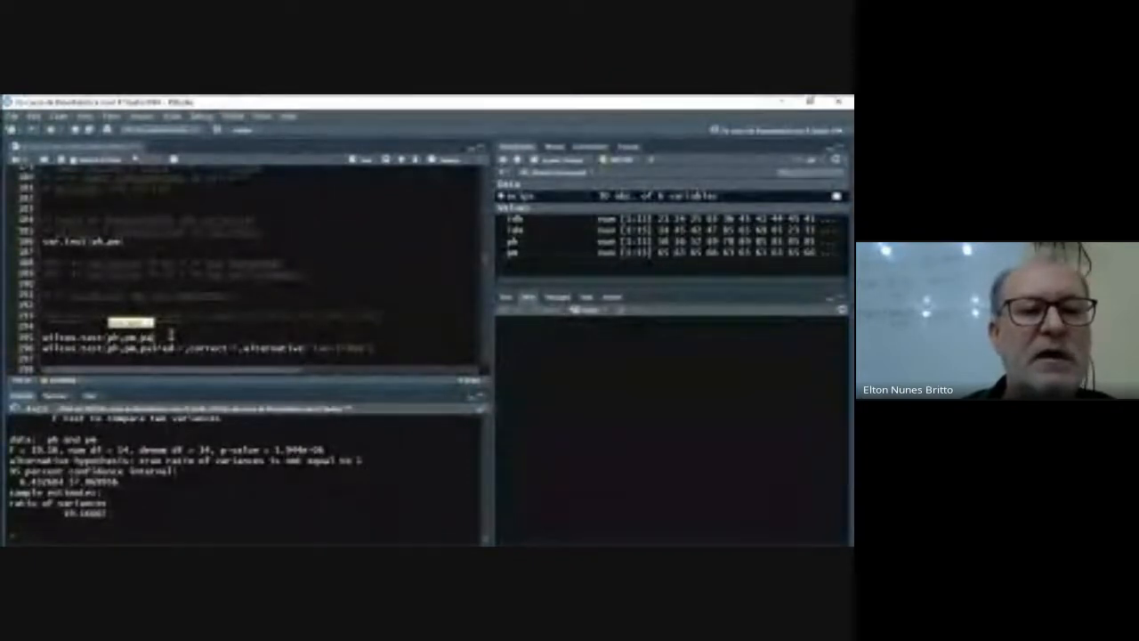
type("ir")
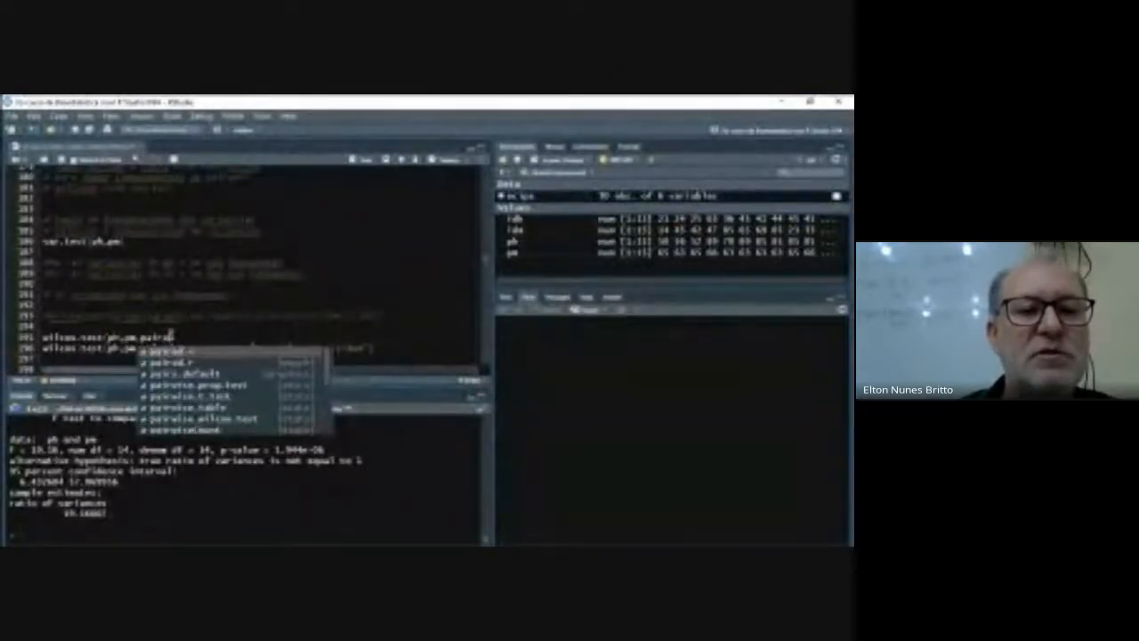
type("ed")
- Add the arguments paired = F and correct=T to the new wilcox.test call
key("Return")
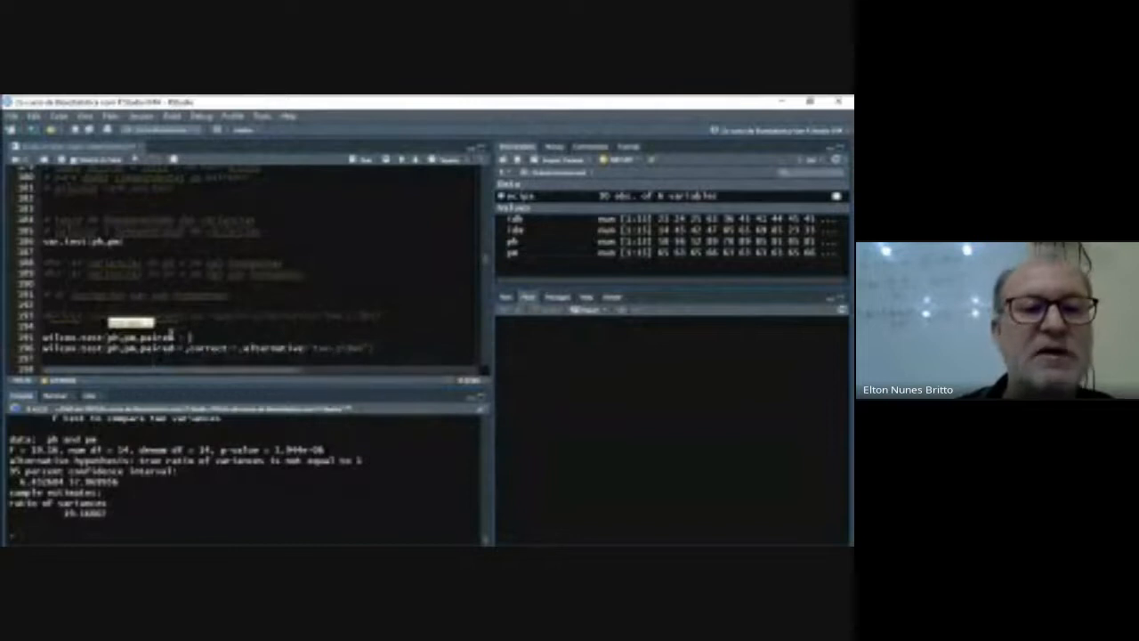
type("T")
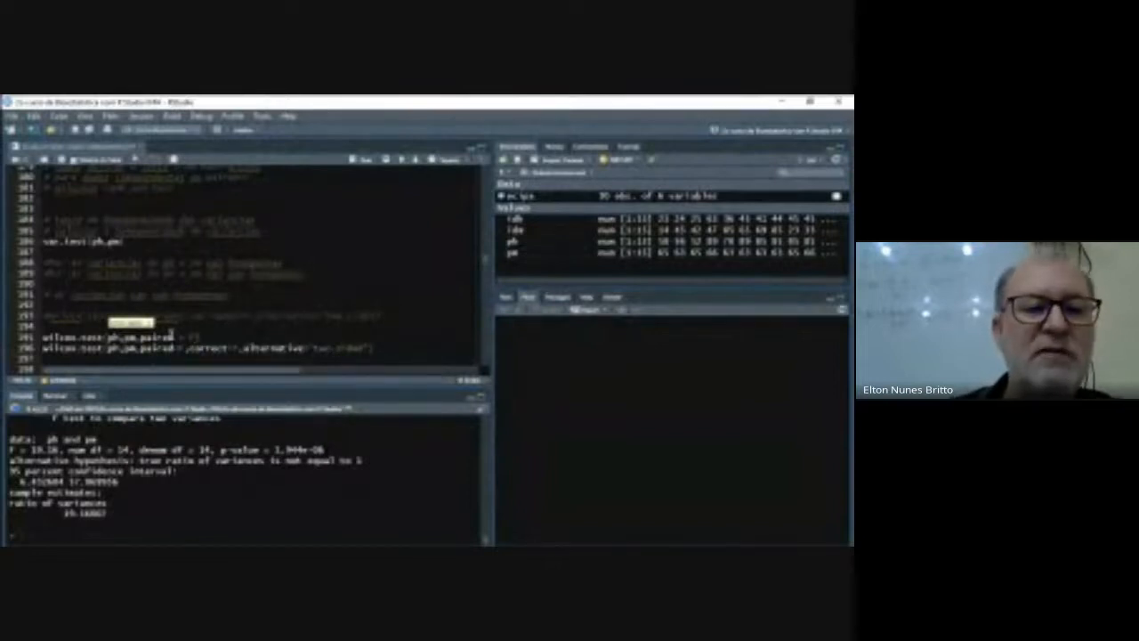
type(",corr")
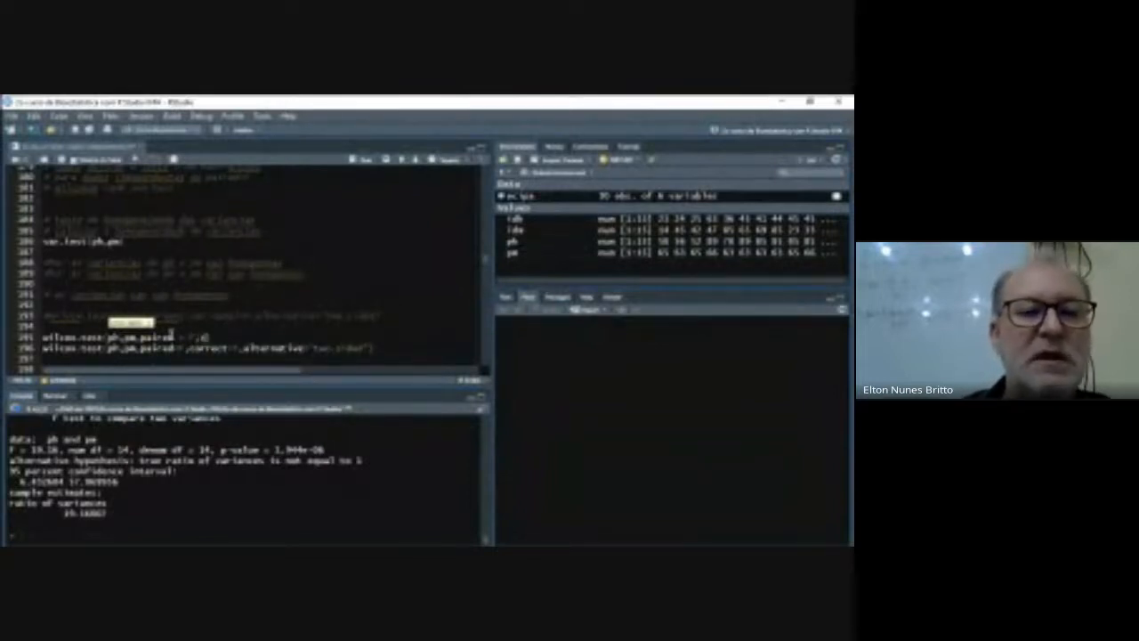
type("e")
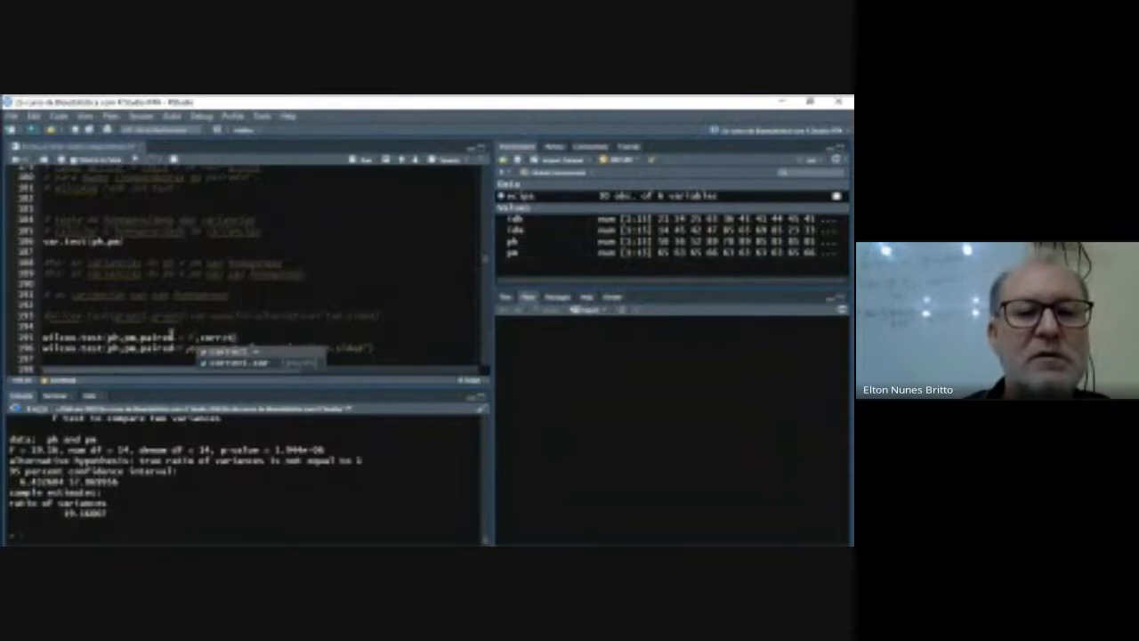
type("ct")
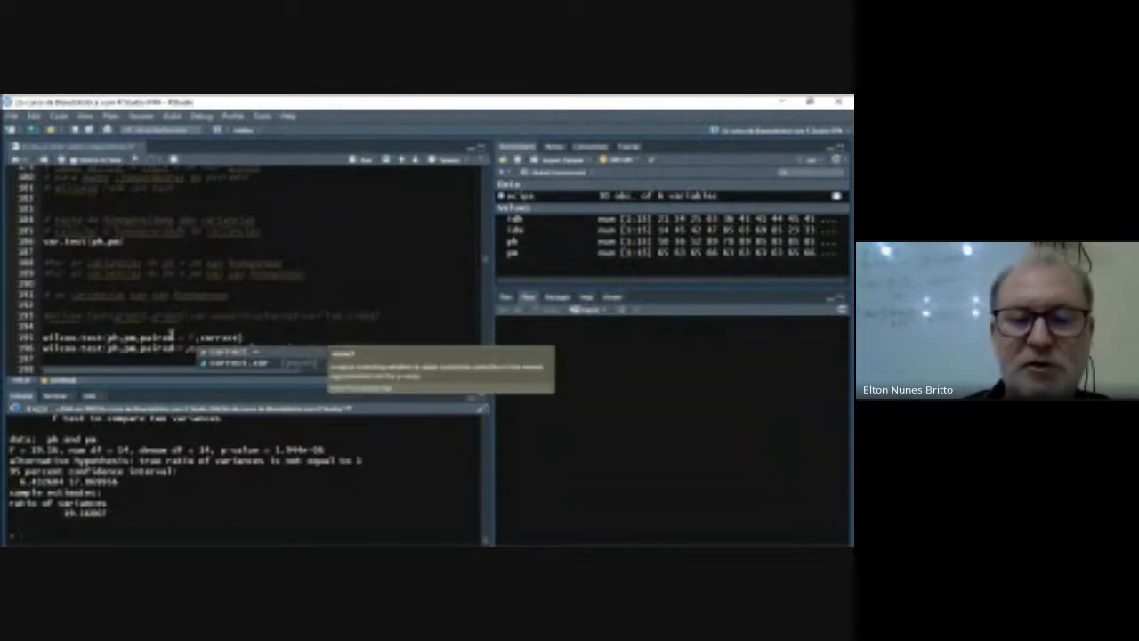
type("=")
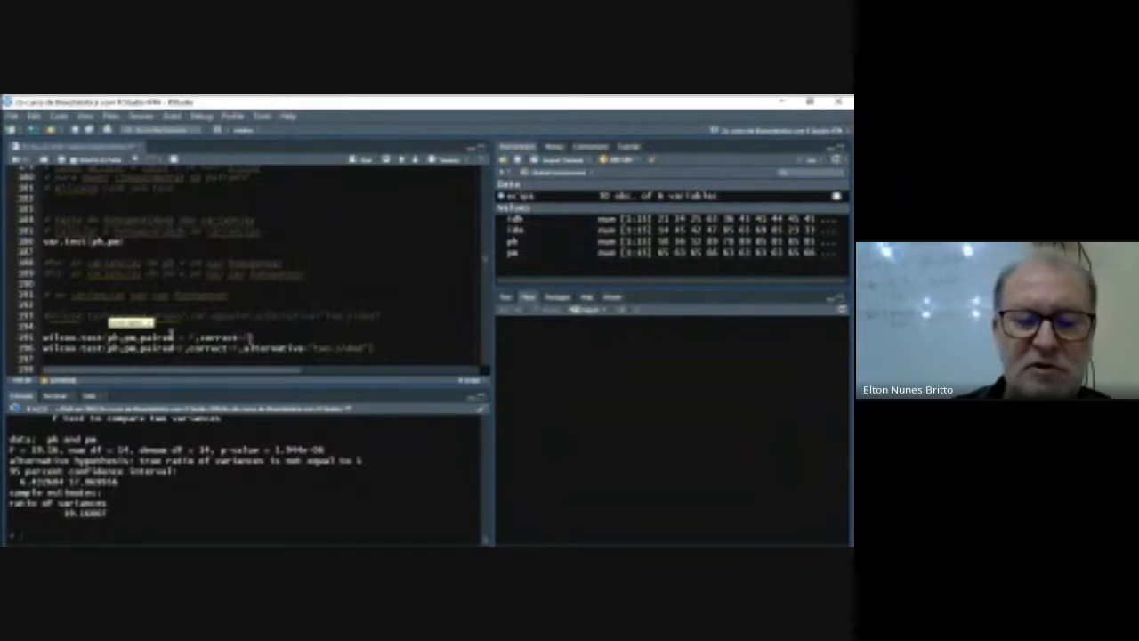
type("F")
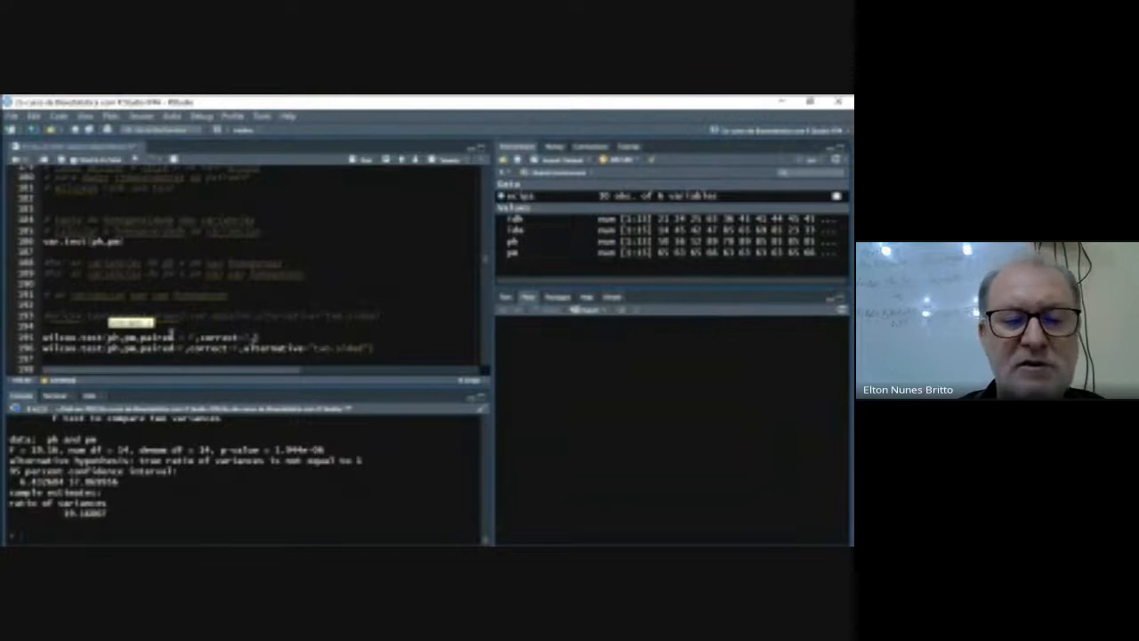
- Complete the new wilcox.test call with the argument alternative = "two.sided"
type(",alte")
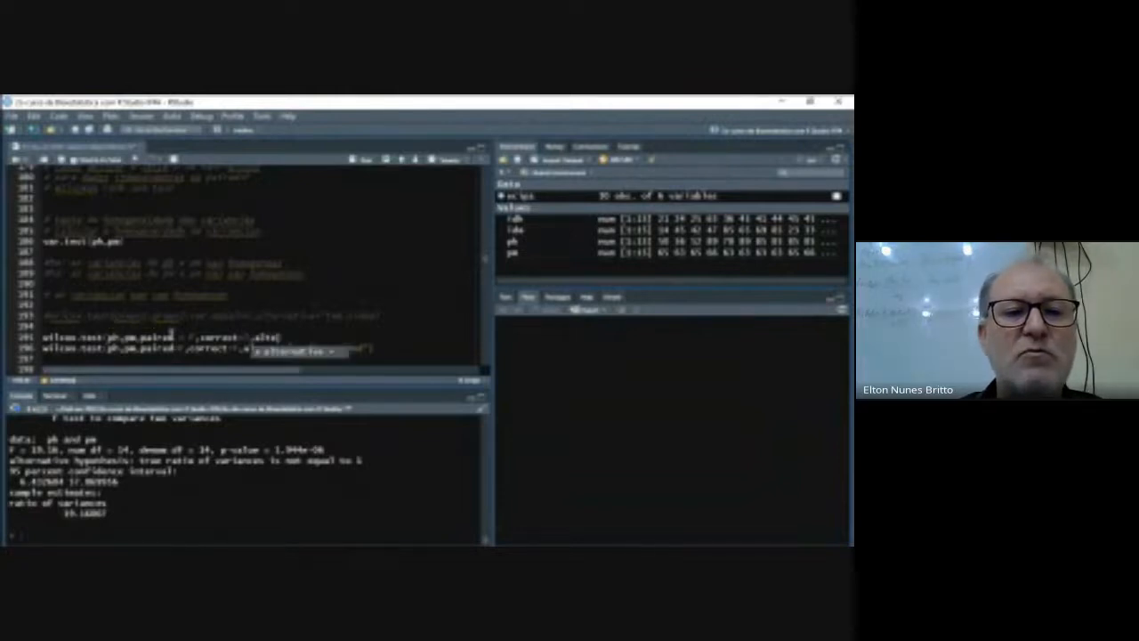
key("Tab")
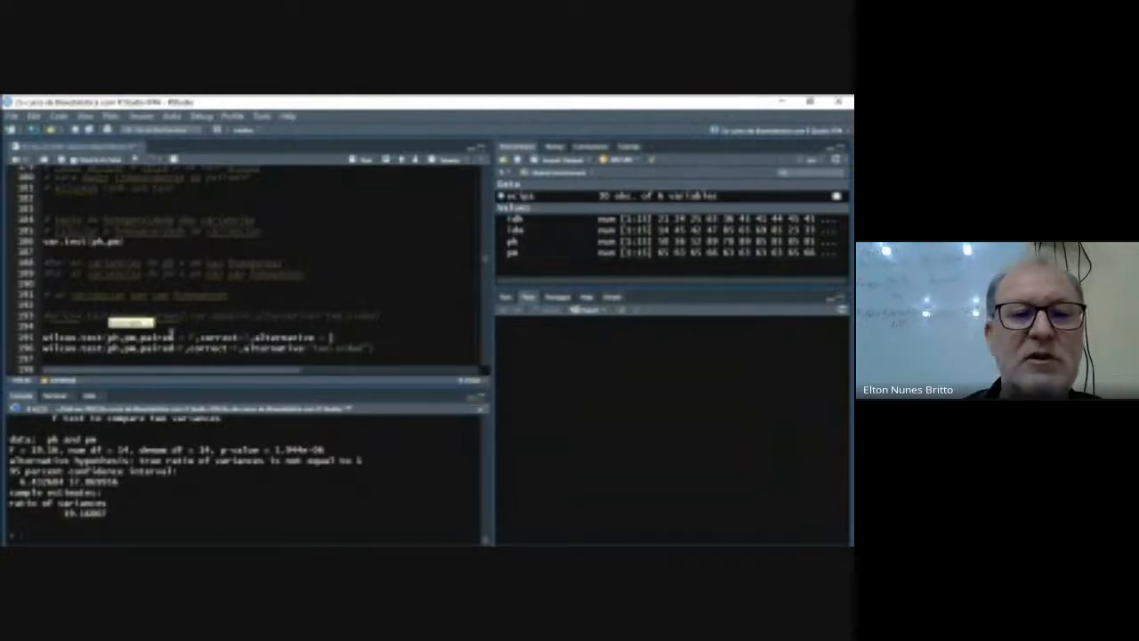
type("\"two")
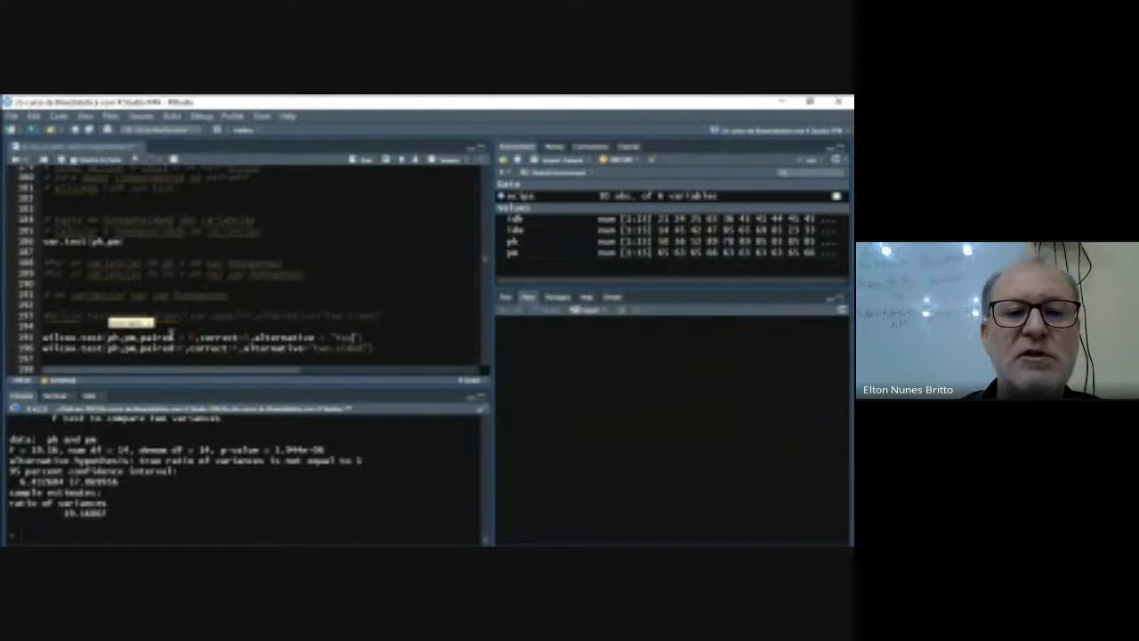
type(".sided")
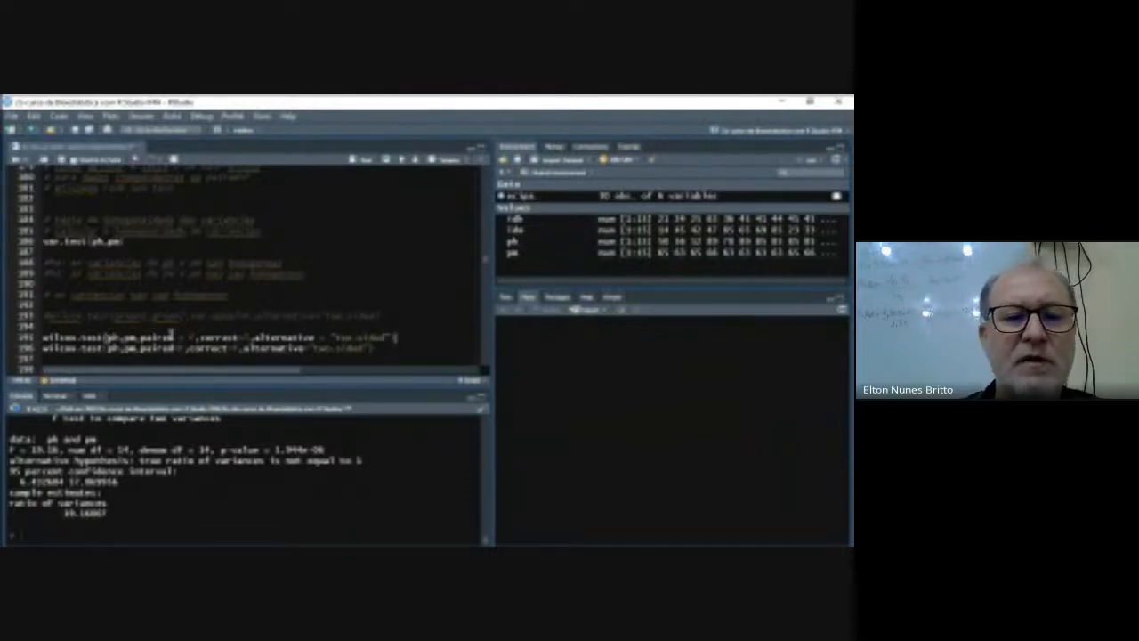
key("Right")
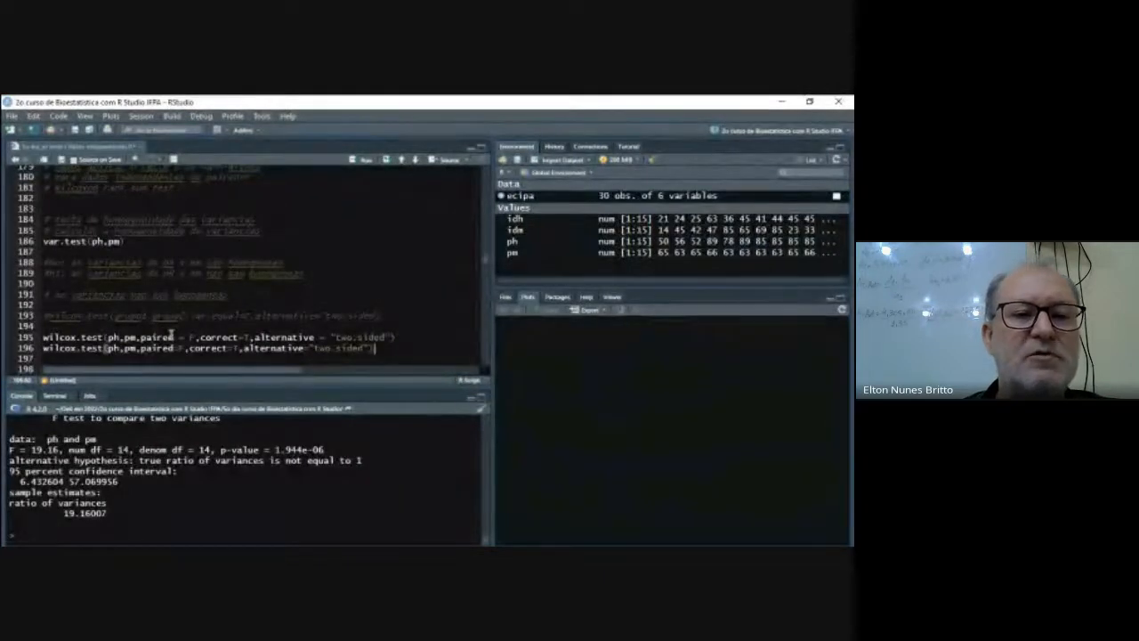
- Examine the paired, correct and alternative arguments of the new wilcox.test call
key("Left")
key("Left")
key("Left")
key("Left")
key("Left")
key("Left")
key("Left")
key("Left")
key("Left")
key("Left")
key("Left")
key("Left")
key("Left")
key("Left")
key("Left")
key("Left")
key("Left")
key("Left")
key("Left")
key("Left")
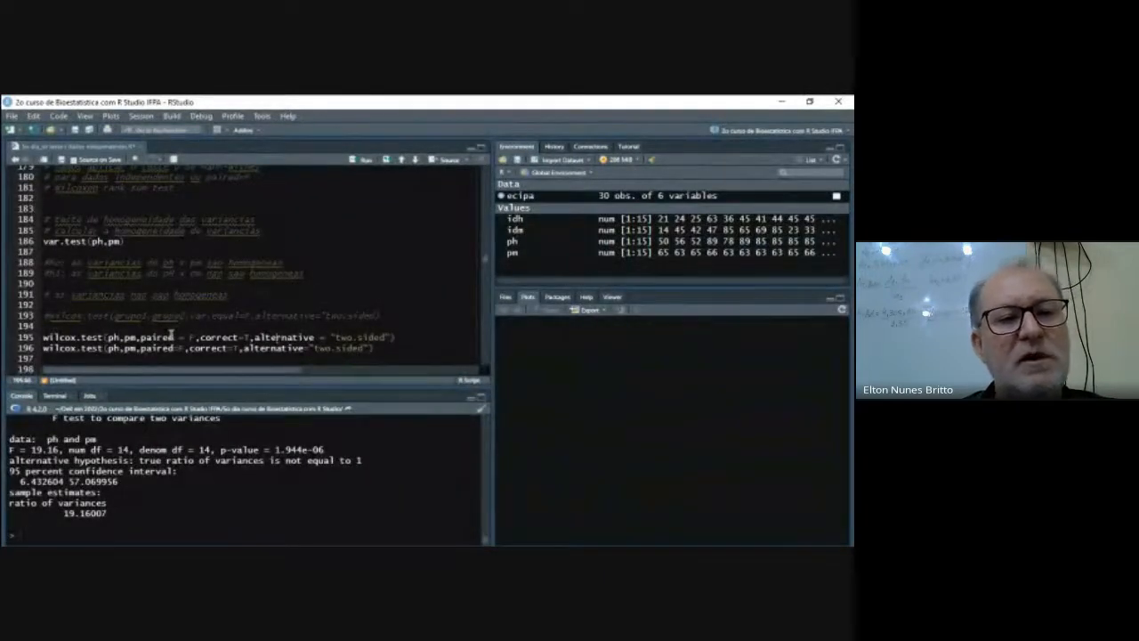
key("Left")
key("Left")
key("Left")
key("Left")
key("Left")
key("Left")
key("Left")
key("Left")
key("Left")
key("Left")
key("Left")
key("Left")
key("Left")
key("Left")
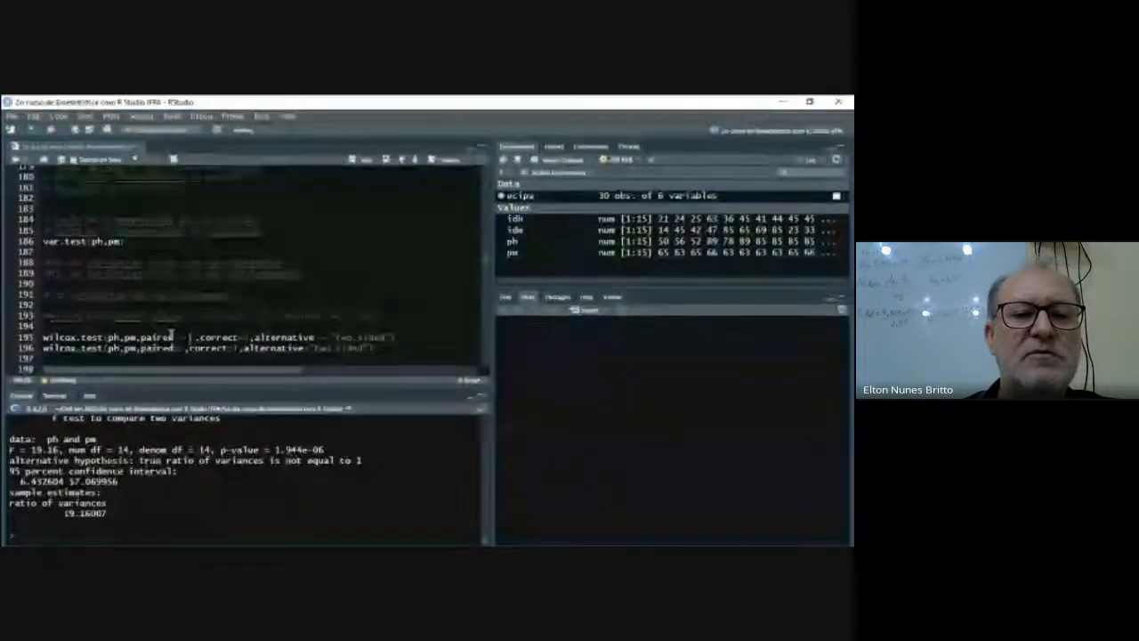
key("Right")
key("Right")
key("Right")
key("Right")
key("Right")
key("Right")
key("Right")
key("Right")
key("Right")
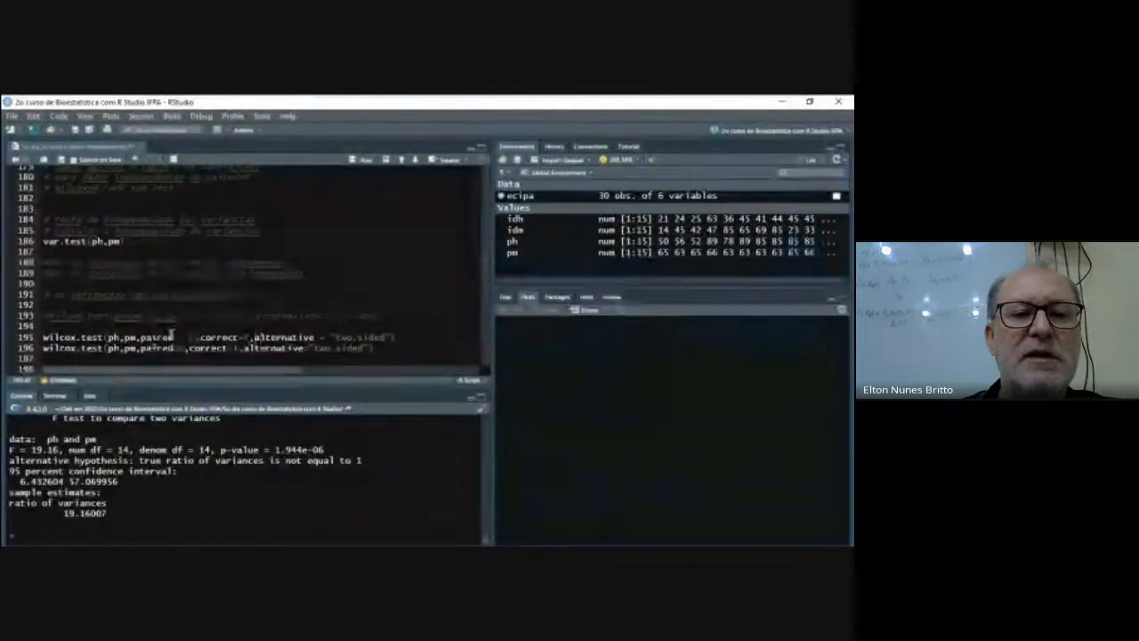
key("Right")
key("Right")
key("Right")
key("Right")
key("Right")
key("Right")
key("Right")
key("Right")
key("Right")
key("Right")
key("Right")
key("Right")
key("Right")
key("Right")
key("Right")
key("Right")
key("Right")
key("Right")
key("Right")
key("Right")
key("Right")
key("Right")
key("Right")
key("Right")
- Delete the old duplicate wilcox.test line and the surplus blank line above the rank hypotheses
key("Down")
key("shift+Left")
key("shift+Left")
key("shift+Left")
key("shift+Left")
key("shift+Left")
key("shift+Left")
key("shift+Left")
key("shift+Left")
key("shift+Left")
key("shift+Left")
key("shift+Left")
key("shift+Left")
key("shift+Left")
key("shift+Left")
key("shift+Left")
key("shift+Left")
key("shift+Left")
key("shift+Left")
key("shift+Left")
key("shift+Left")
key("shift+Left")
key("shift+Left")
key("shift+Left")
key("shift+Left")
key("shift+Left")
key("BackSpace")
scroll(170, 334, "down", 1)
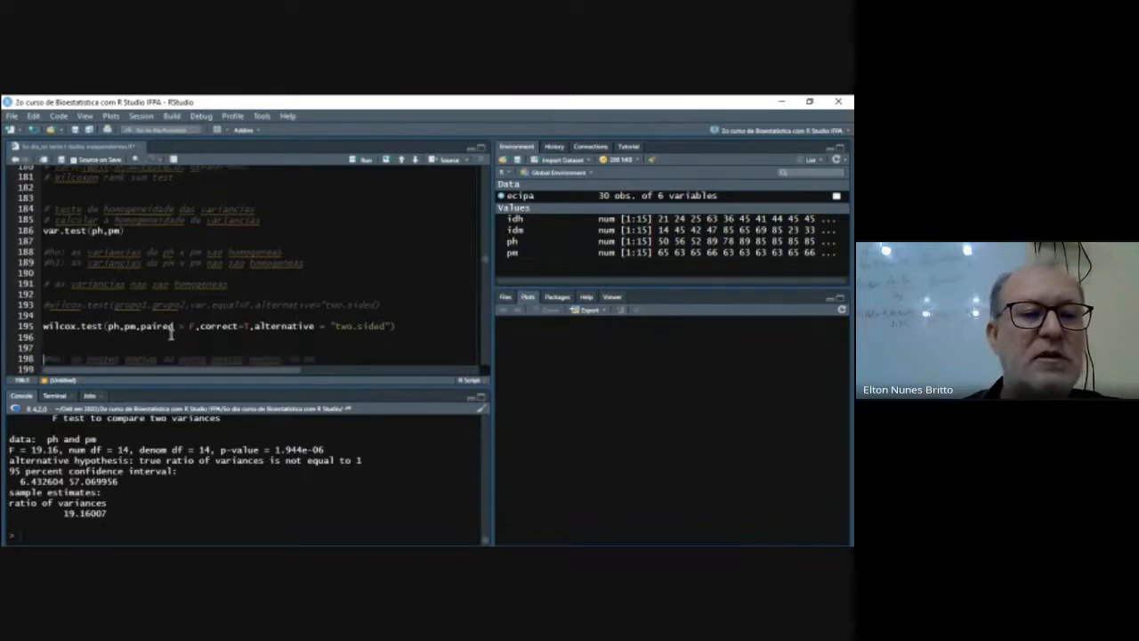
key("Delete")
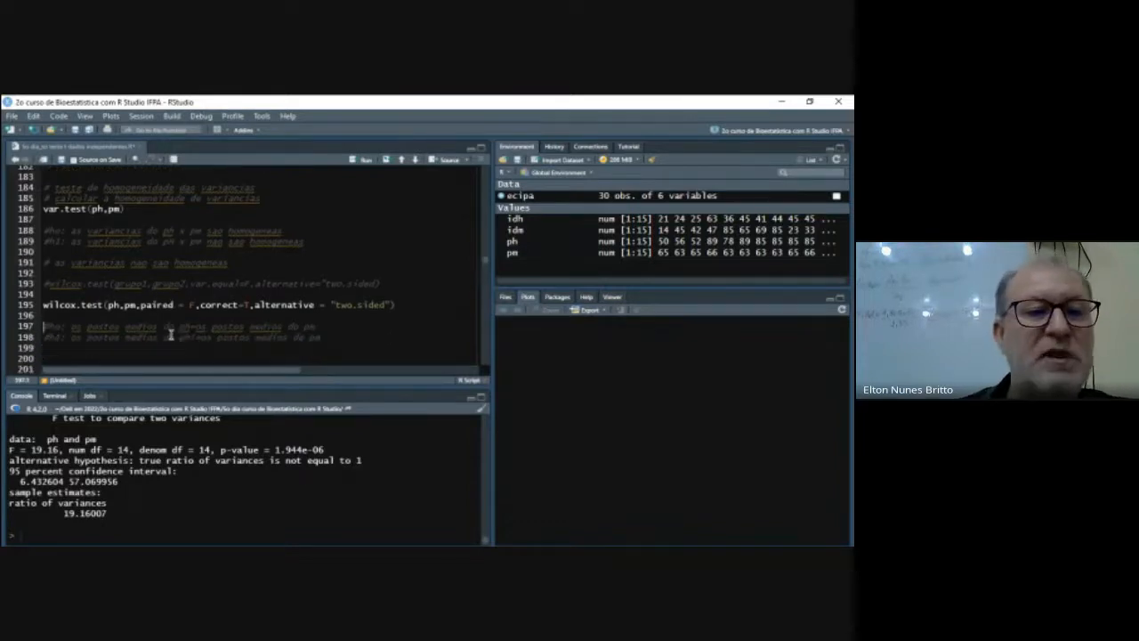
- Replace the first "postos" with "ranks" in the null hypothesis comment below the wilcox.test call
key("Right")
key("Right")
key("Right")
key("Right")
key("Right")
key("Right")
key("Right")
key("Right")
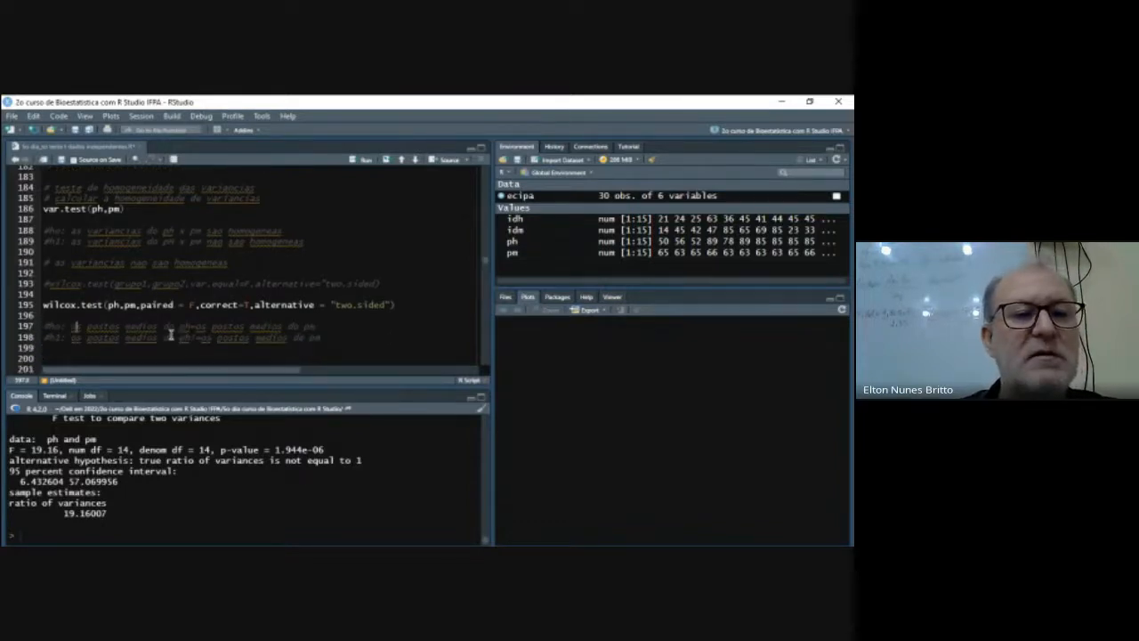
key("shift+Right")
key("shift+Right")
key("shift+Right")
key("shift+Right")
key("shift+Right")
key("shift+Right")
type("ranks")
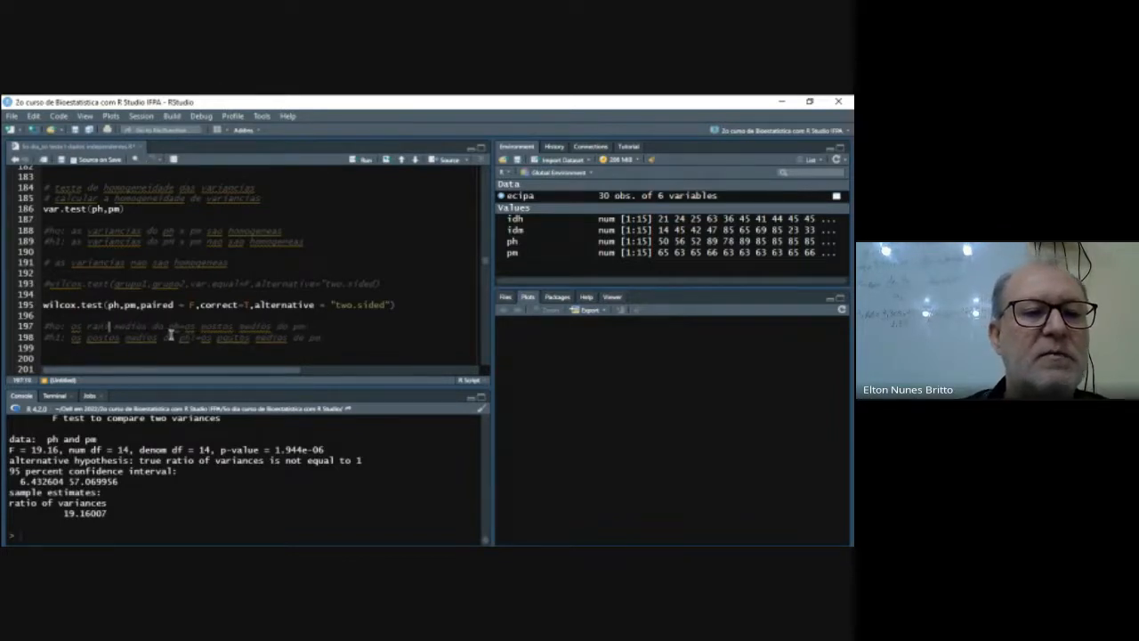
- Remove the word "os" after "ph=" in the null hypothesis comment
key("Right")
key("Right")
key("Right")
key("Right")
key("Right")
key("Right")
key("Right")
key("Right")
key("Right")
key("Right")
key("Right")
key("Right")
key("Right")
key("Right")
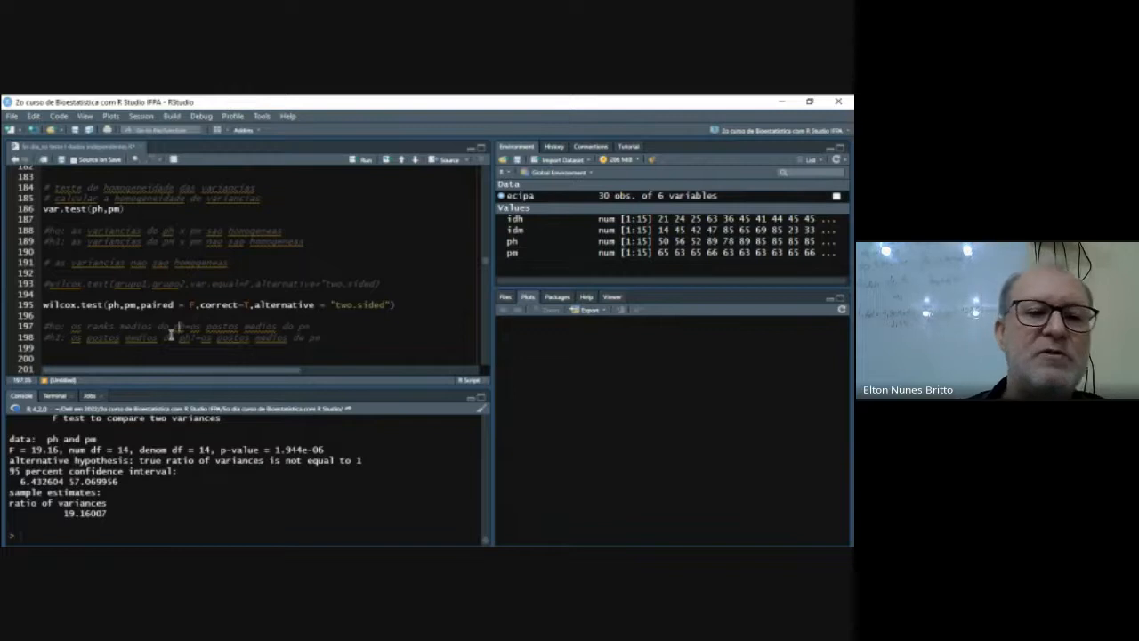
key("Left")
key("Right")
key("Right")
key("BackSpace")
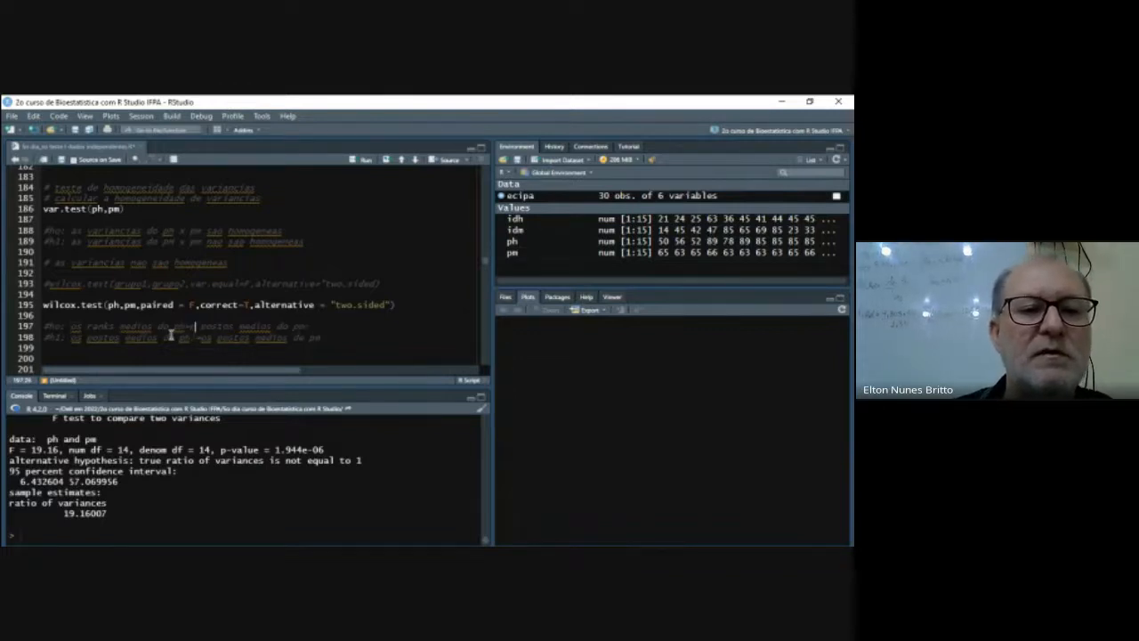
key("BackSpace")
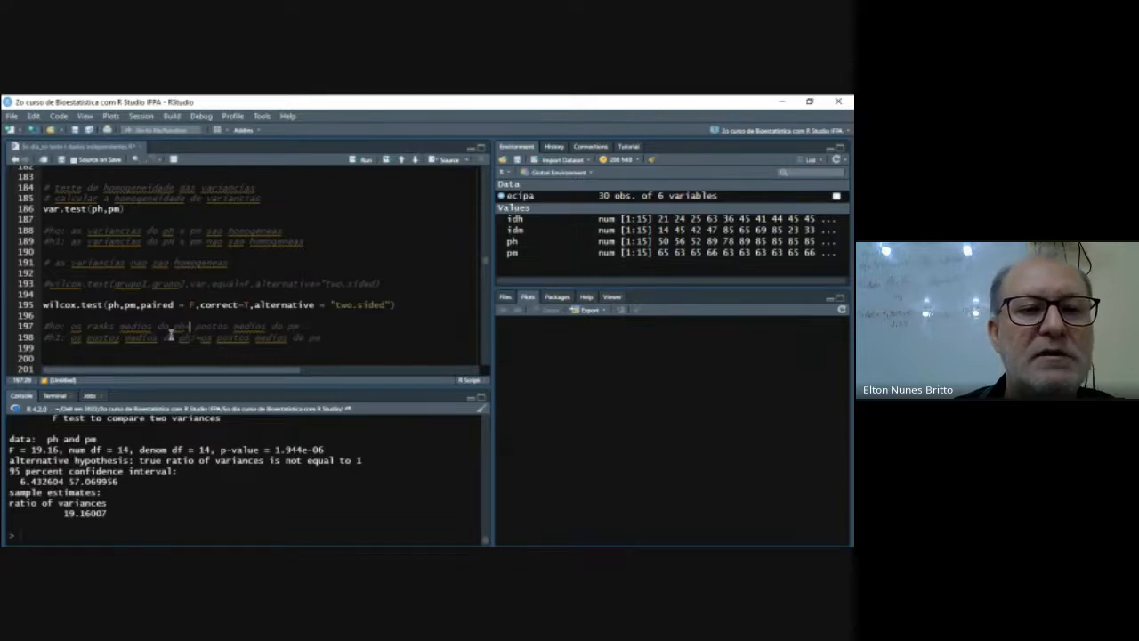
- Replace the remaining "postos" with "ranks" in the null hypothesis comment and move to the alternative hypothesis line
key("Right")
key("Right")
key("Right")
key("Right")
key("Right")
key("Right")
key("Right")
key("Right")
key("Right")
key("Right")
key("Right")
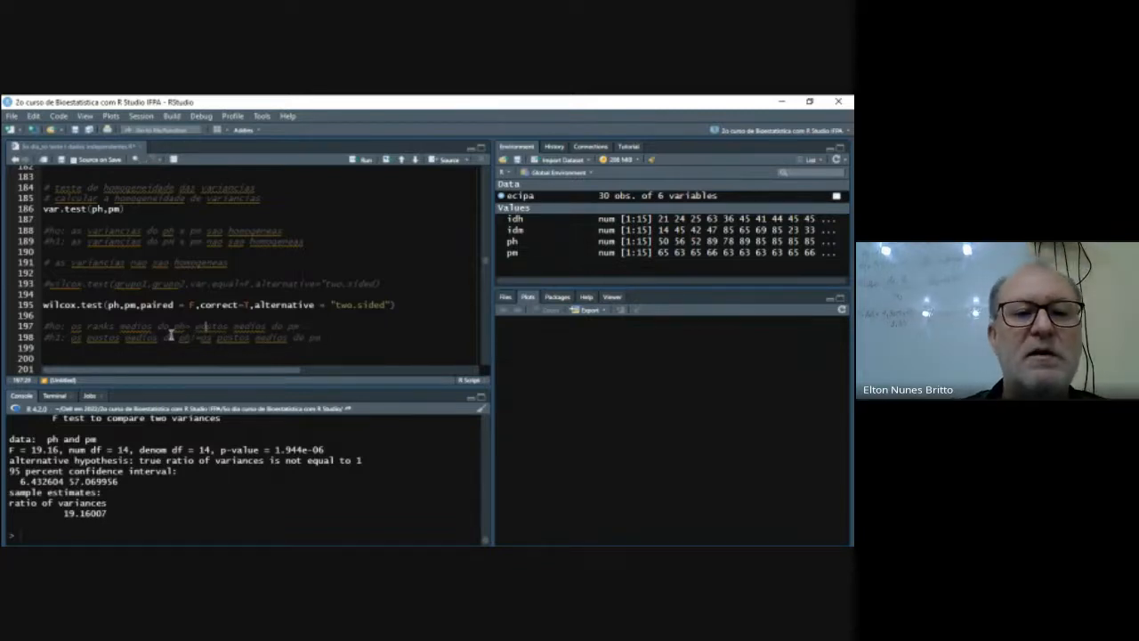
key("Left")
key("Left")
key("Left")
key("Left")
key("Left")
key("BackSpace")
key("BackSpace")
key("BackSpace")
key("BackSpace")
key("BackSpace")
key("BackSpace")
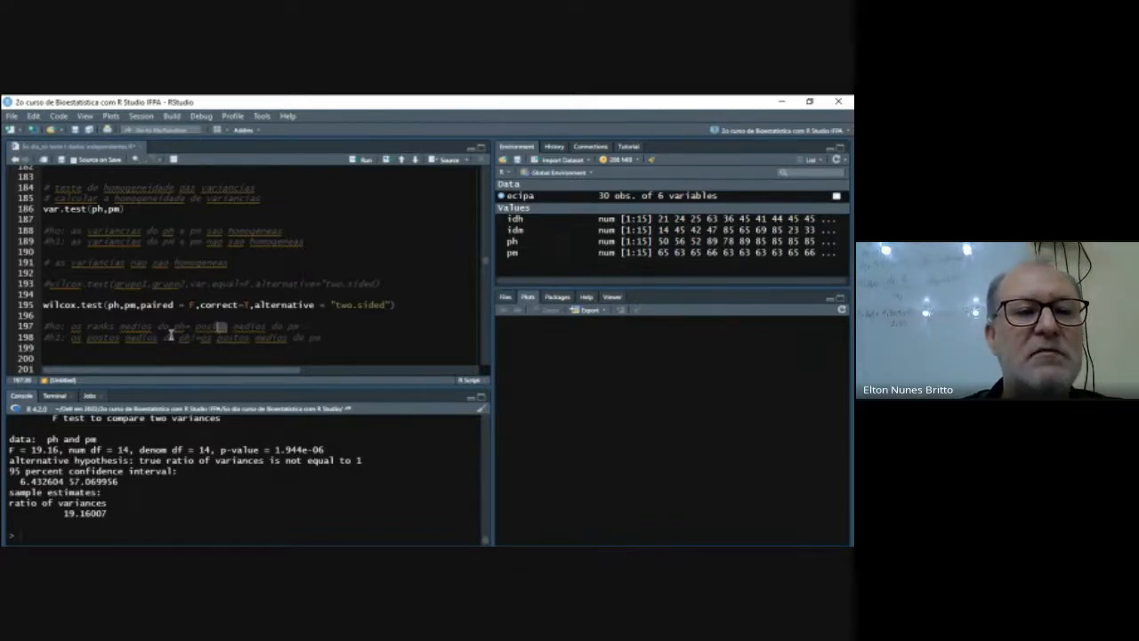
type("ranks")
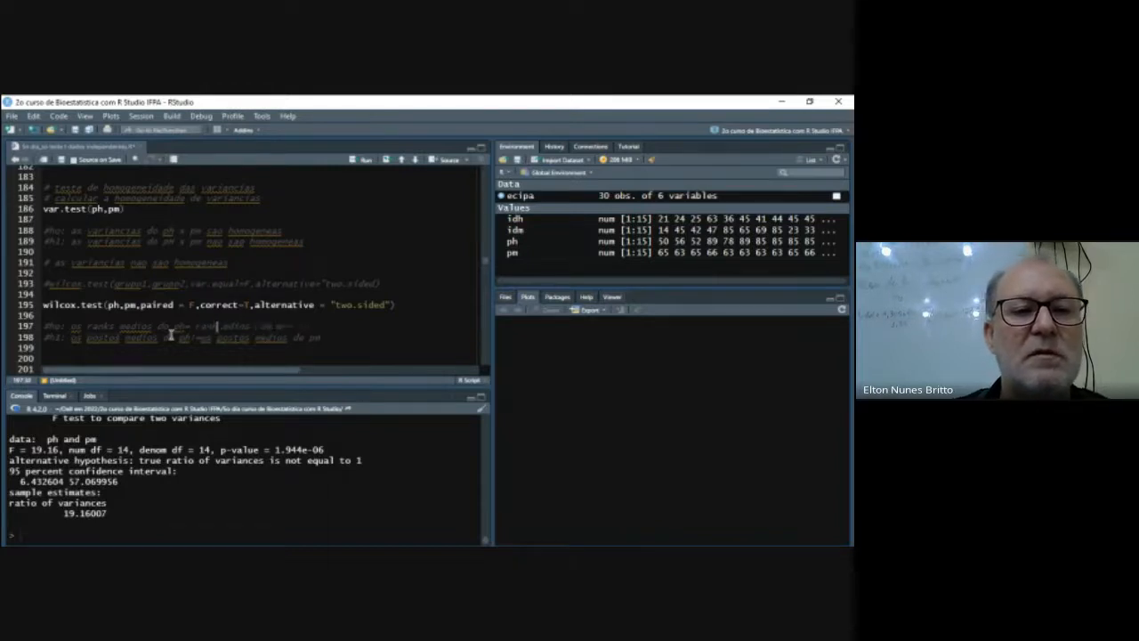
key("ctrl+Right")
key("Down")
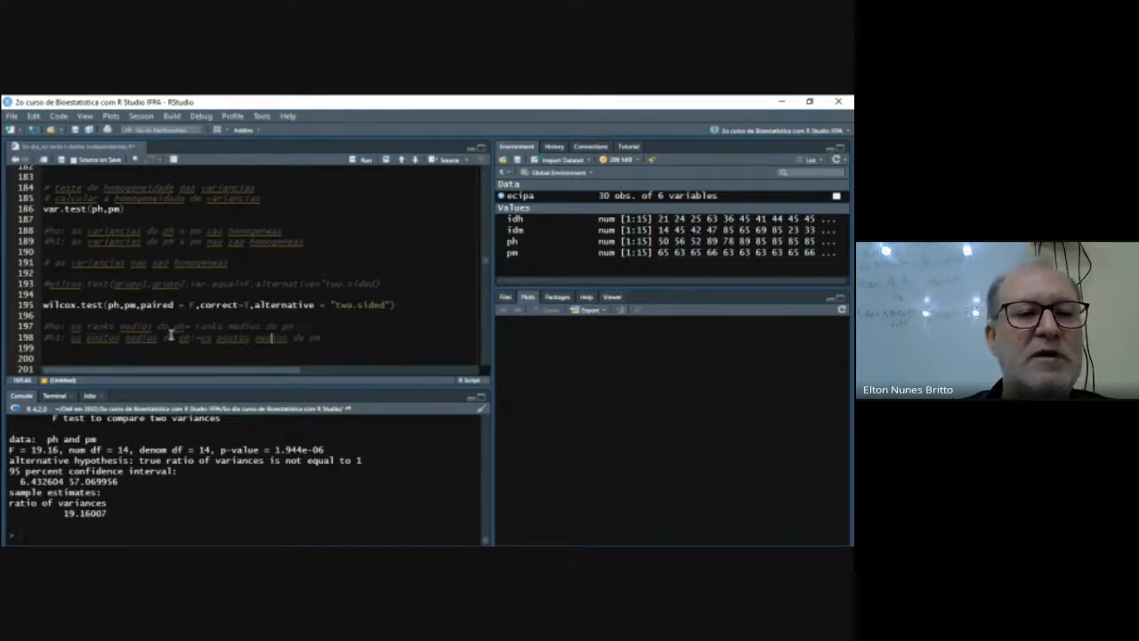
- Replace the first "postos" with "ranks" in the alternative hypothesis comment below the wilcox.test call
key("Left")
key("Left")
key("Left")
key("Left")
key("Left")
key("Left")
key("Left")
key("Left")
key("Left")
key("Left")
key("Left")
key("Left")
key("Left")
key("shift+Right")
key("shift+Right")
key("shift+Right")
key("shift+Right")
key("shift+Right")
key("shift+Right")
type("ranks")
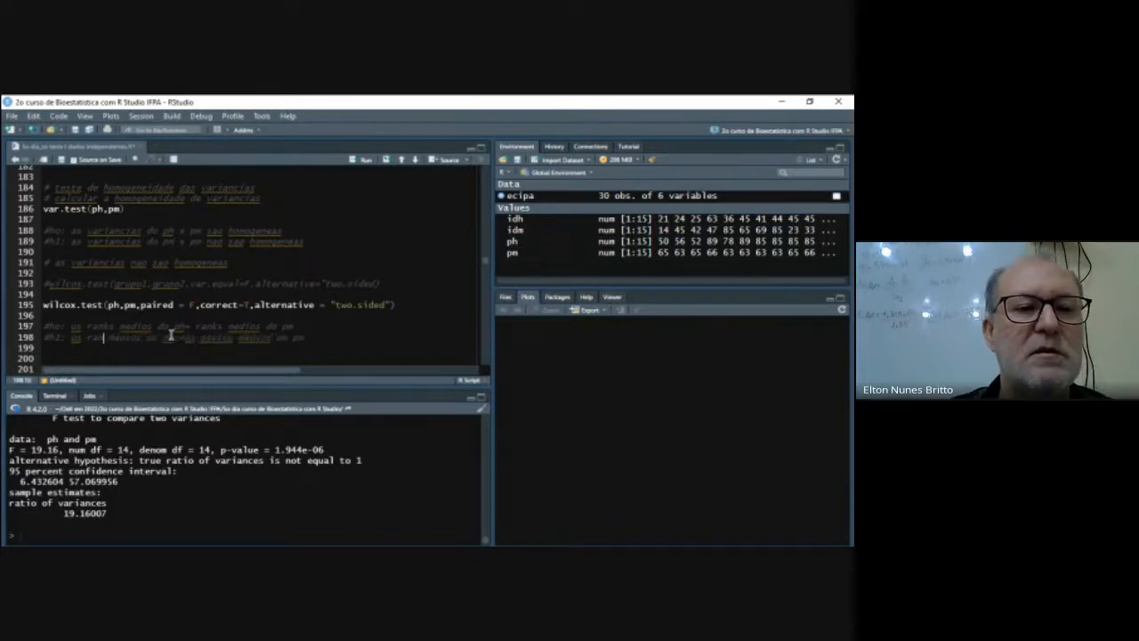
key("Right")
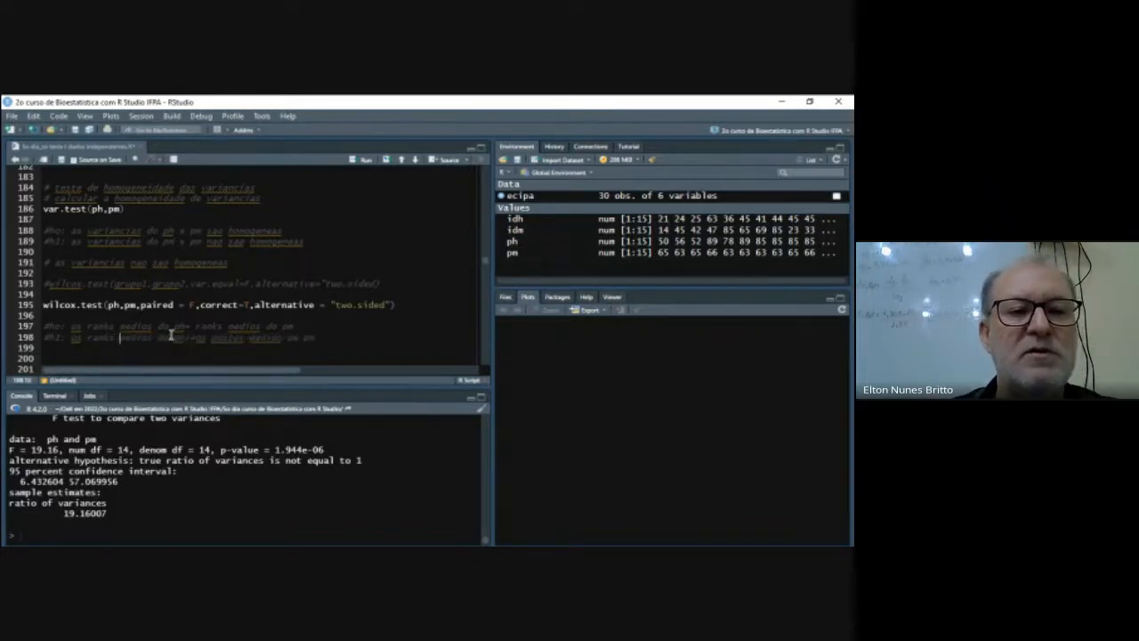
- Replace the second "postos medios" with "ranks medios" in the alternative hypothesis comment
key("Right")
key("Right")
key("Right")
key("Right")
key("Right")
key("Right")
key("Right")
key("Right")
key("Right")
key("Right")
key("Right")
key("Right")
key("Right")
key("Right")
key("Right")
key("Left")
key("shift+Right")
key("shift+Right")
key("shift+Right")
key("shift+Right")
key("shift+Right")
key("shift+Right")
type("ranks medio")
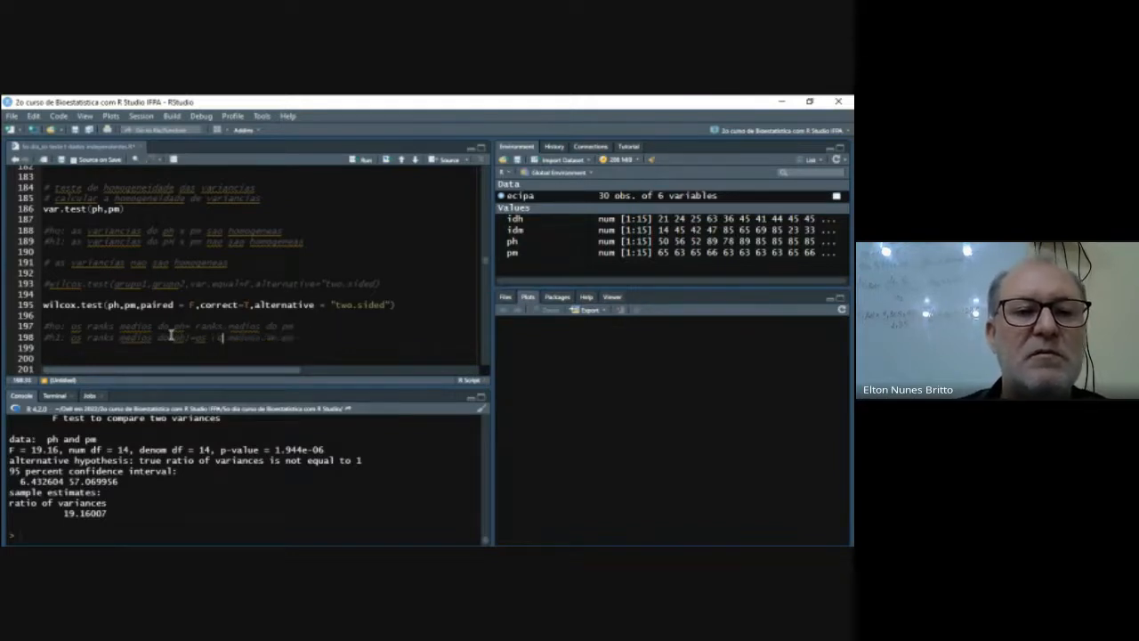
type("s do pm")
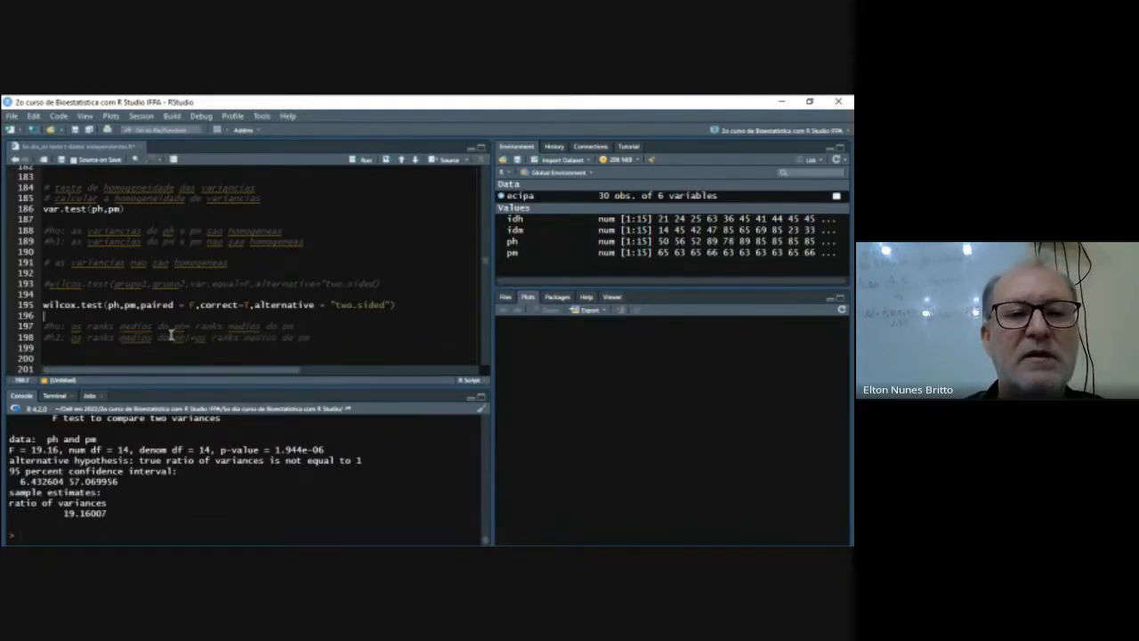
- Run the two-sided unpaired wilcox.test on ph and pm with continuity correction (correct=T)
key("Up")
key("Up")
key("Up")
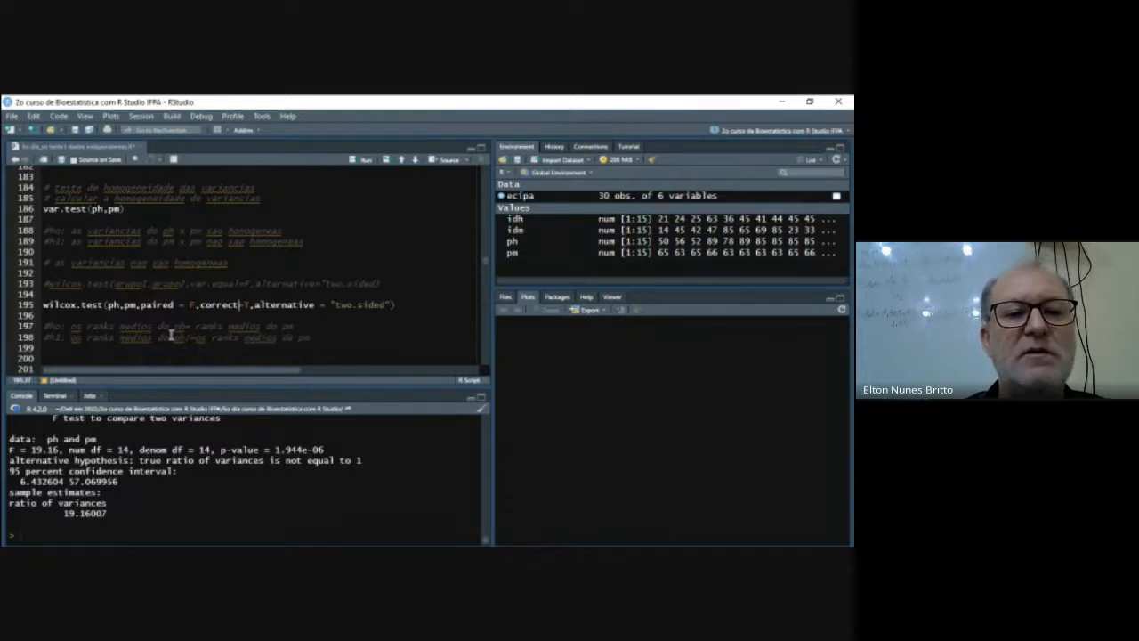
type("=")
key("Right")
key("Right")
key("Right")
key("Right")
key("Right")
key("Right")
key("Right")
key("Right")
key("Right")
key("Right")
key("Right")
key("Right")
key("Right")
key("Right")
key("Right")
key("Right")
key("Right")
key("Right")
key("Right")
key("Right")
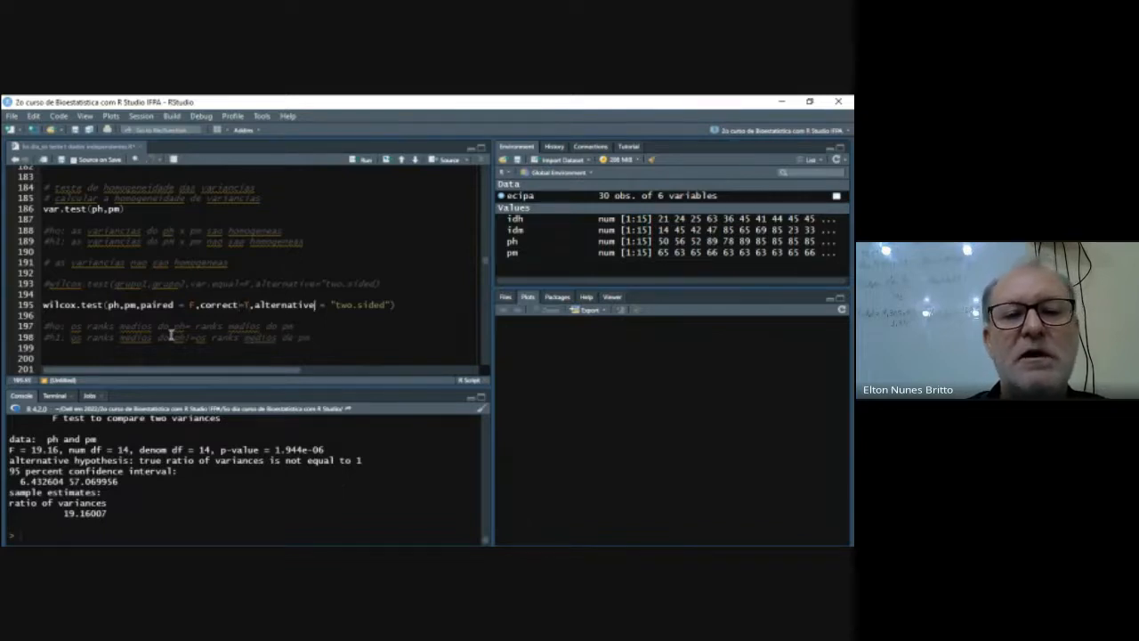
key("Right")
key("Right")
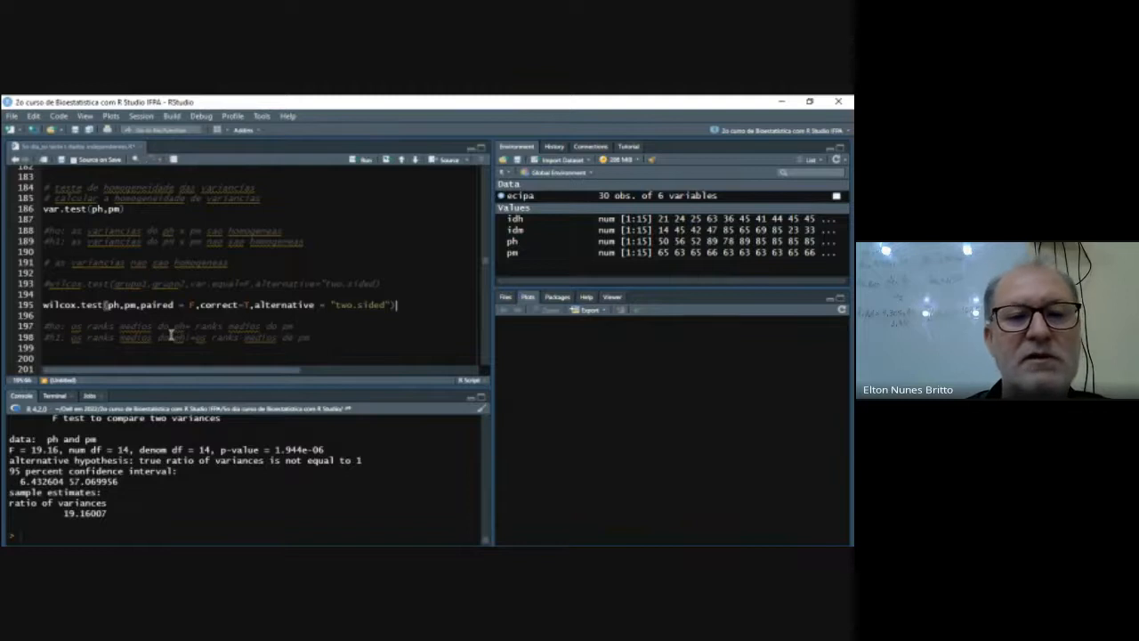
key("ctrl+Return")
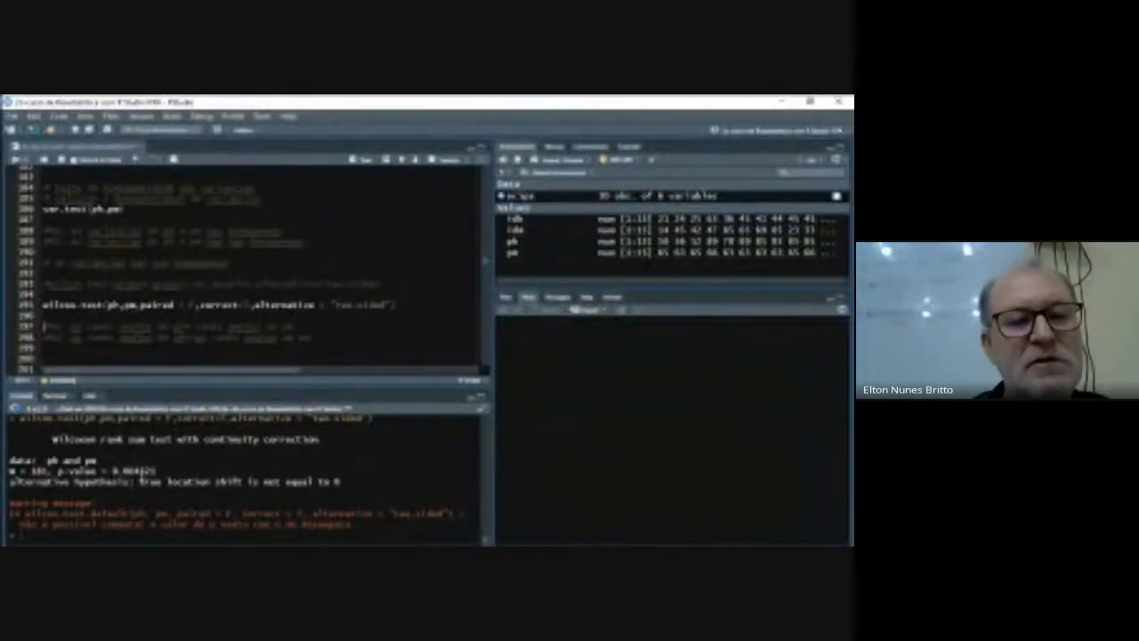
- Examine the commented output of the continuity-corrected Wilcoxon test and the uncorrected wilcox.test call below it
left_click(101, 349)
key("Down")
key("Down")
key("Down")
key("Down")
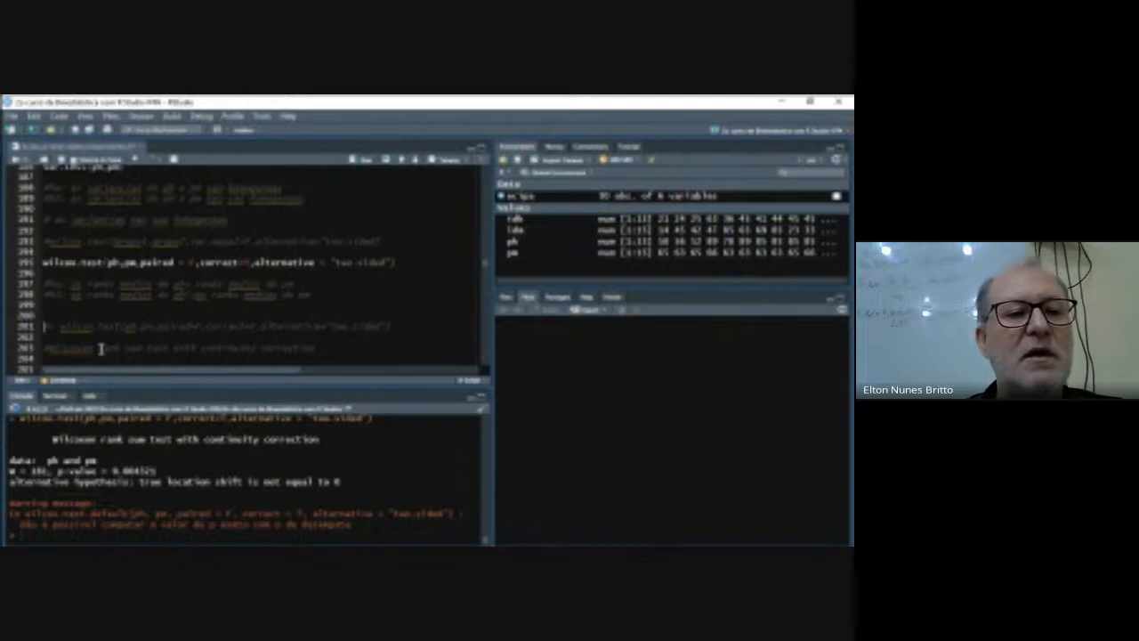
key("Down")
key("Down")
key("Down")
key("Down")
key("Down")
type("data:  ph and pm W = 181, p-value = 0.004325 alternative hypothesis: true location shift is not equal to 0")
key("Up")
key("Up")
key("Up")
key("Up")
key("Up")
key("Up")
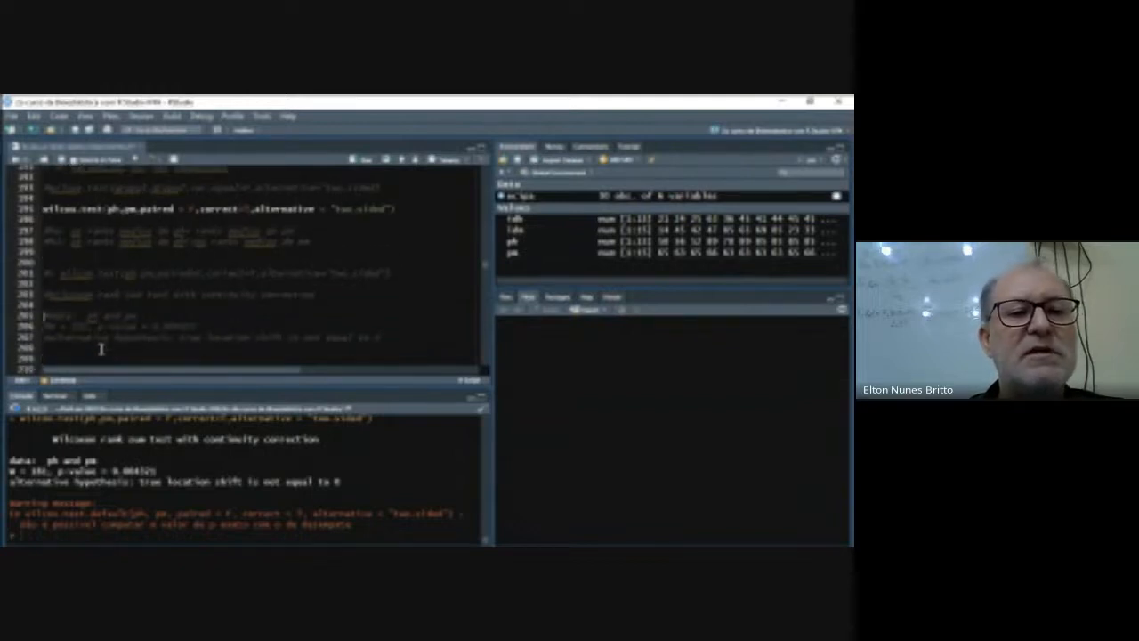
key("Down")
key("Down")
key("Down")
key("Down")
key("Down")
key("Down")
key("Down")
key("Down")
key("Down")
key("Down")
key("Up")
key("Up")
key("Up")
key("Up")
key("Up")
key("Up")
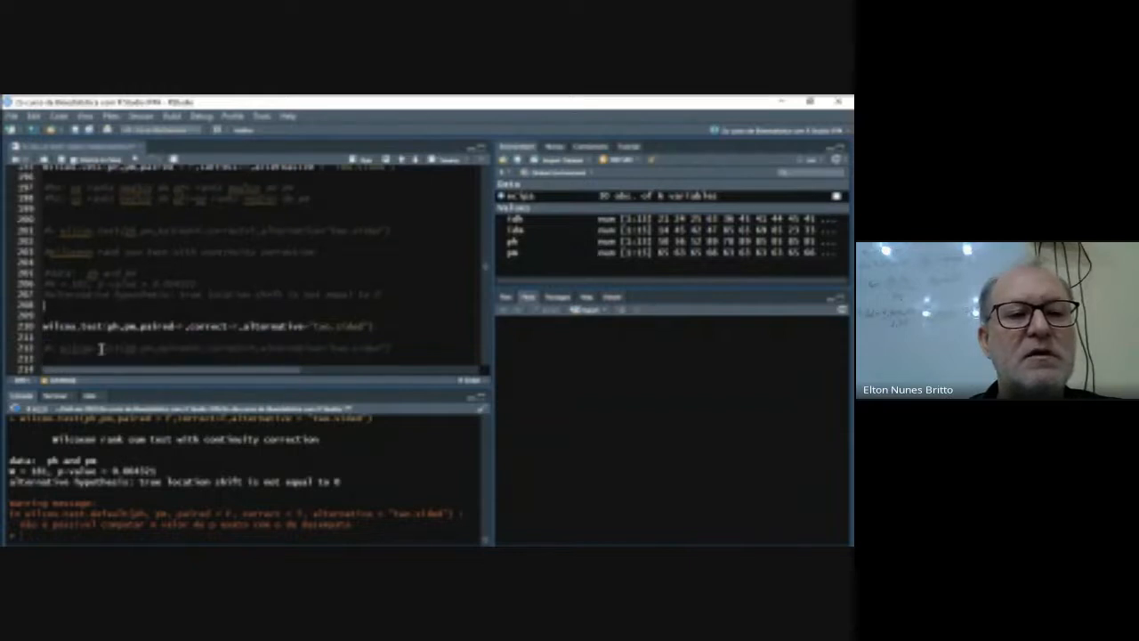
key("Down")
key("Down")
key("Down")
key("Down")
key("Down")
key("Down")
key("Down")
key("Up")
key("Up")
- Run the two-sided unpaired wilcox.test on ph and pm without continuity correction (correct=F)
key("Up")
key("Up")
key("Up")
key("Up")
key("Up")
key("Up")
key("Up")
key("Up")
key("Up")
key("Up")
key("Up")
key("Up")
key("Up")
key("Up")
key("Up")
key("Up")
key("Up")
key("Up")
key("Up")
key("Up")
key("Down")
key("Down")
key("Down")
key("Down")
key("Down")
key("Down")
key("Down")
key("Down")
key("Down")
key("Down")
key("Down")
key("Down")
key("Down")
key("Down")
key("Down")
key("Down")
key("Down")
key("Down")
key("Down")
key("Down")
key("Down")
key("Down")
key("Up")
key("Up")
key("Up")
key("Up")
key("Right")
key("Right")
key("Right")
key("Right")
key("Right")
key("Right")
key("Right")
key("Right")
key("Right")
key("Right")
key("Right")
key("Right")
key("Right")
key("Right")
key("Right")
key("Right")
key("Right")
key("Right")
key("Right")
key("Right")
key("Right")
key("Right")
key("Right")
key("Right")
key("Right")
key("Right")
key("Right")
key("Right")
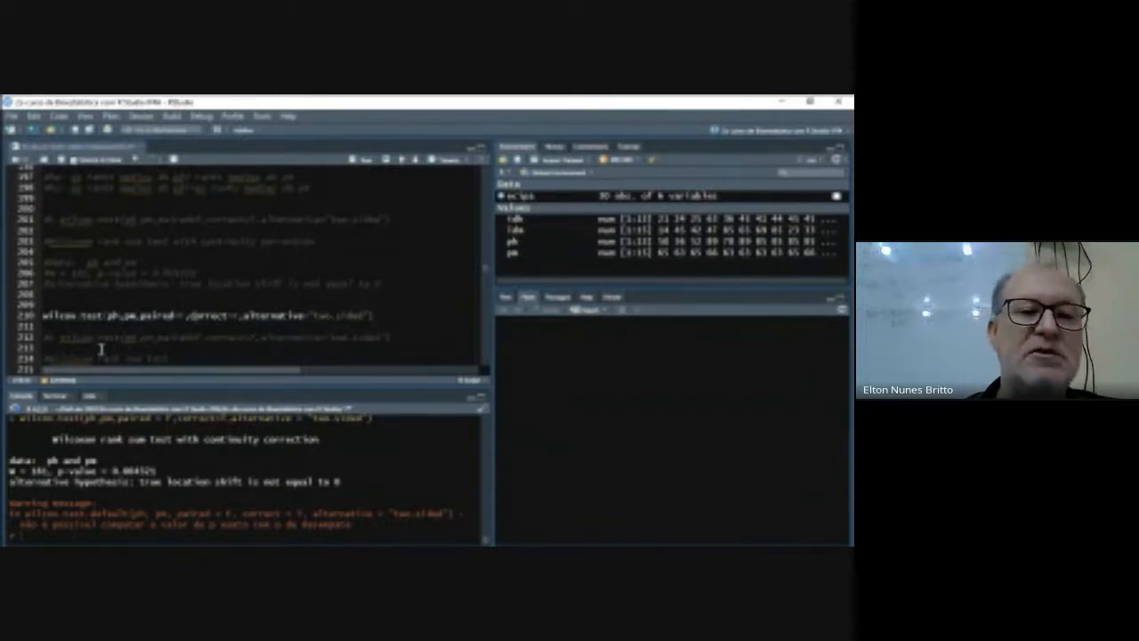
key("Right")
key("Right")
key("Right")
key("Right")
key("Right")
key("Right")
key("Right")
key("Right")
key("Right")
key("Right")
key("Right")
key("Right")
key("Right")
key("Right")
key("Right")
key("Right")
key("Right")
key("Right")
key("Right")
key("Right")
key("Right")
key("Right")
key("Right")
key("Right")
key("Right")
key("Right")
key("Right")
key("Right")
key("Right")
key("Right")
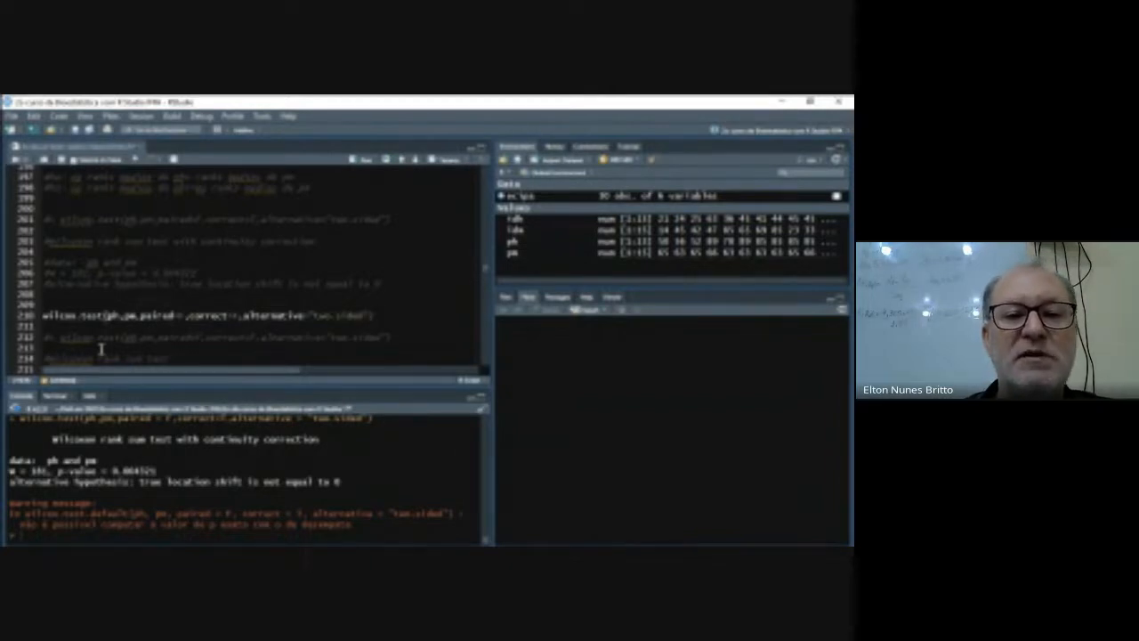
key("ctrl+Return")
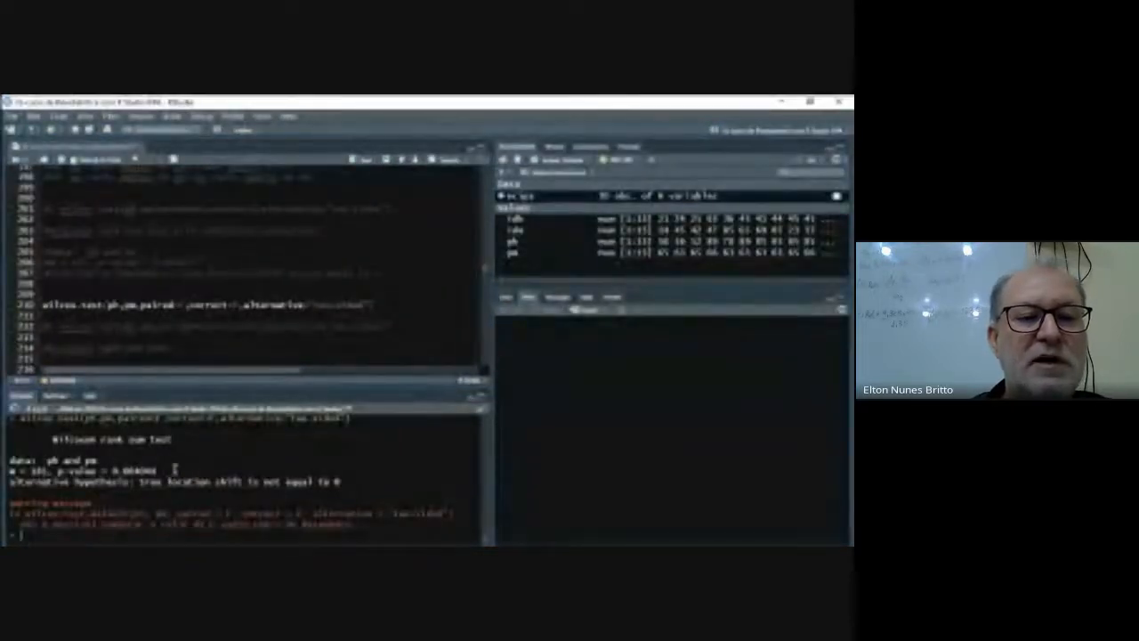
- Compare the console p-values of the Wilcoxon tests with and without continuity correction
scroll(175, 469, "up", 2)
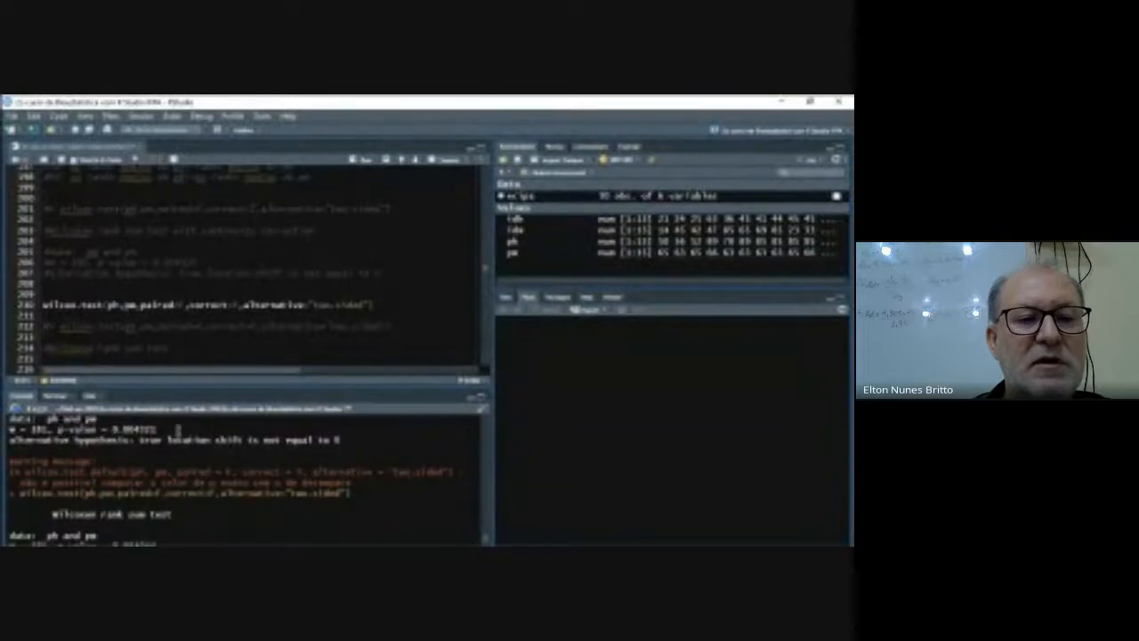
scroll(173, 429, "up", 1)
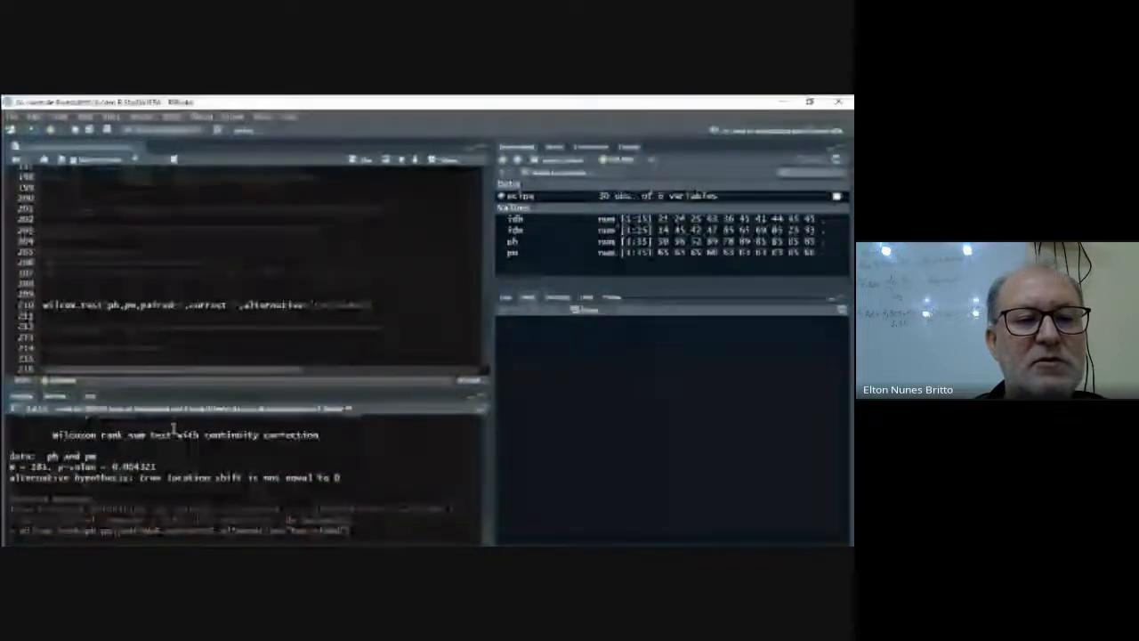
scroll(174, 429, "down", 2)
scroll(173, 428, "up", 1)
scroll(169, 440, "down", 2)
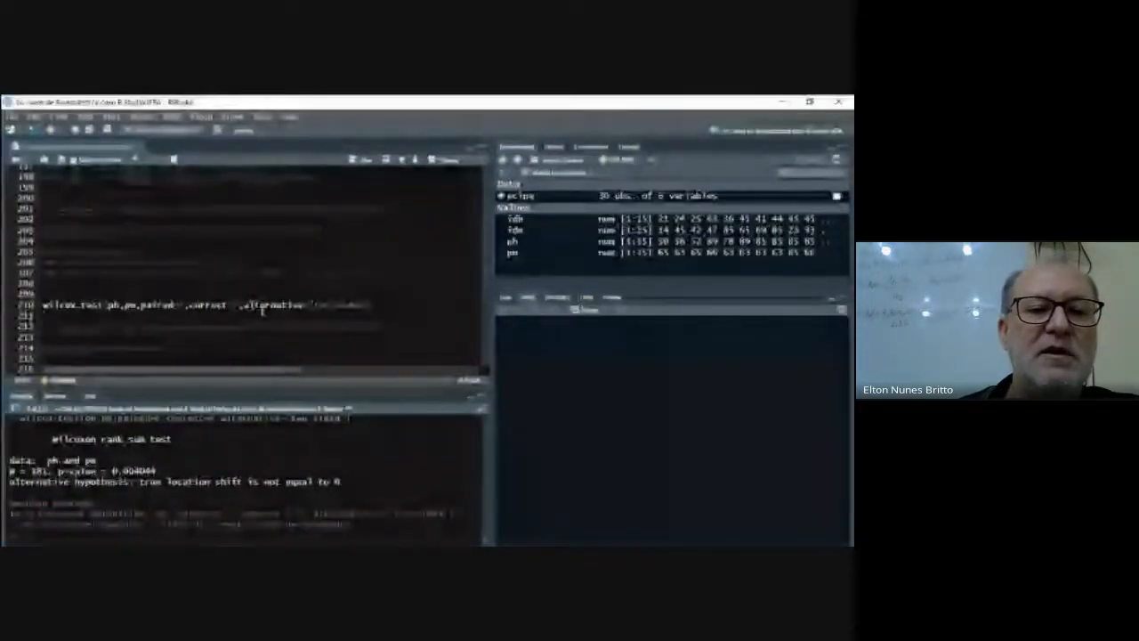
- Run the default wilcox.test(ph,pm) and compare its console output with the earlier Wilcoxon results
scroll(247, 327, "down", 3)
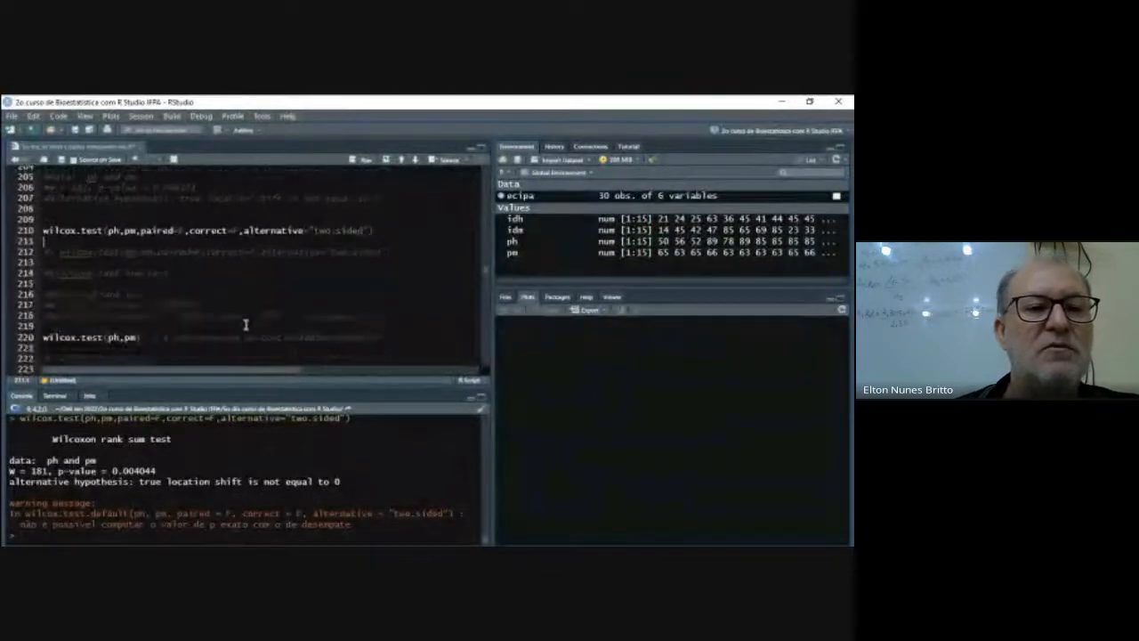
scroll(247, 320, "down", 2)
left_click(142, 300)
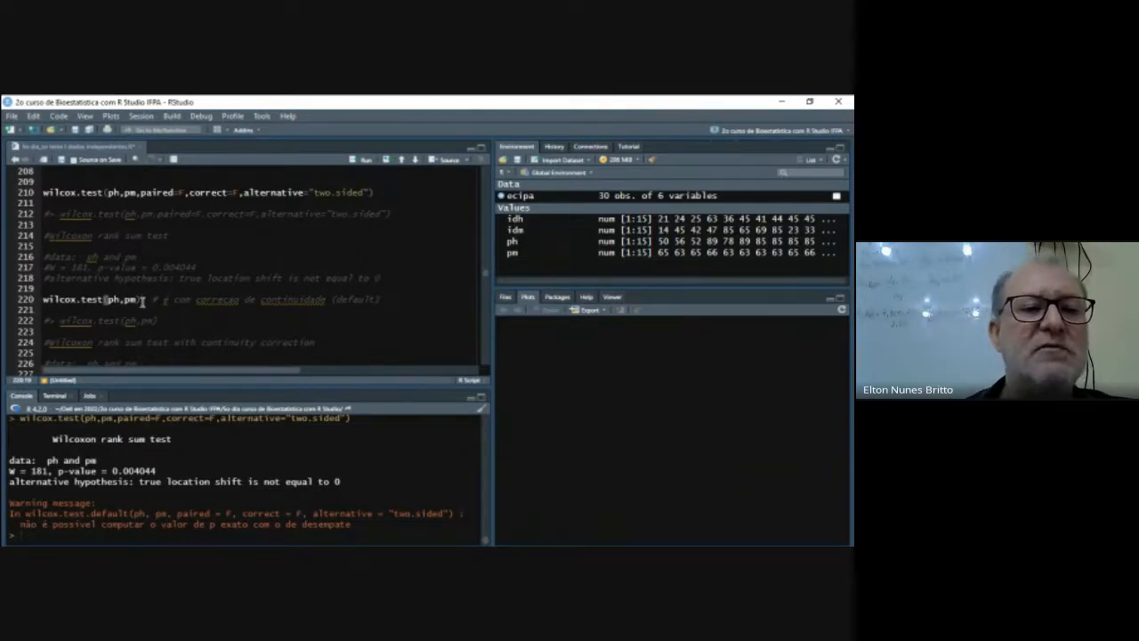
left_click(364, 159)
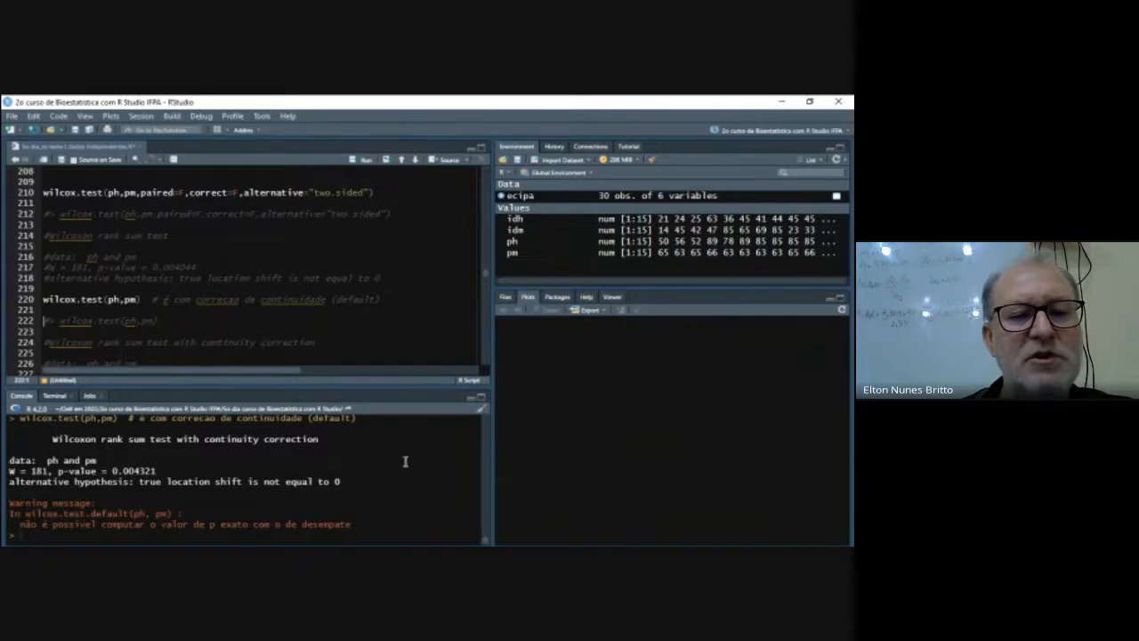
scroll(396, 453, "up", 5)
scroll(396, 453, "up", 3)
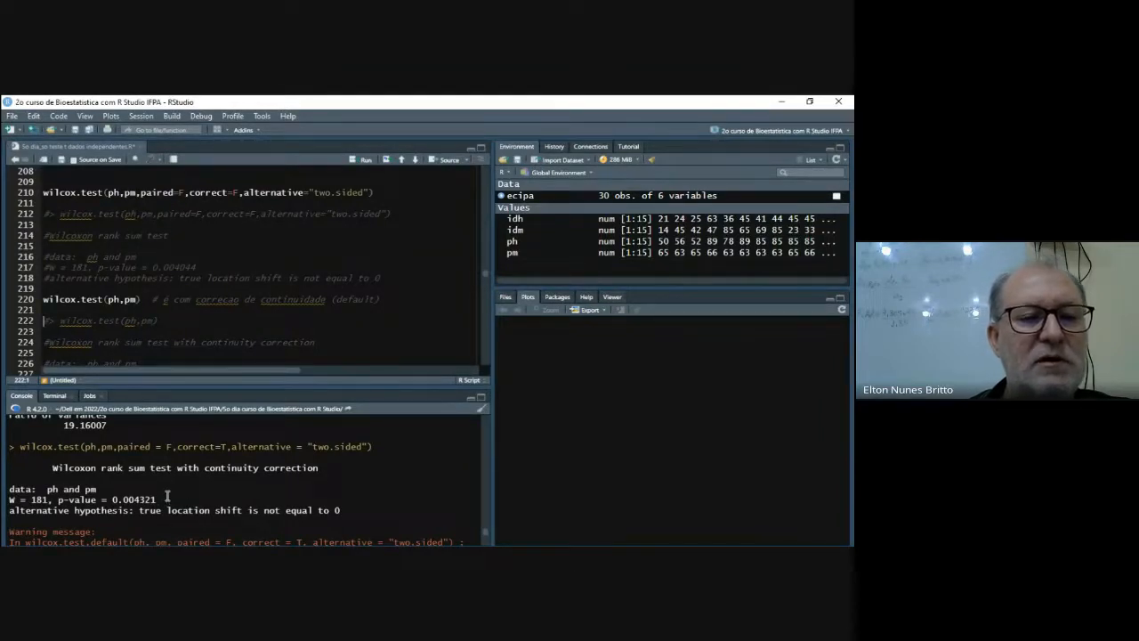
scroll(167, 497, "down", 4)
scroll(166, 496, "down", 4)
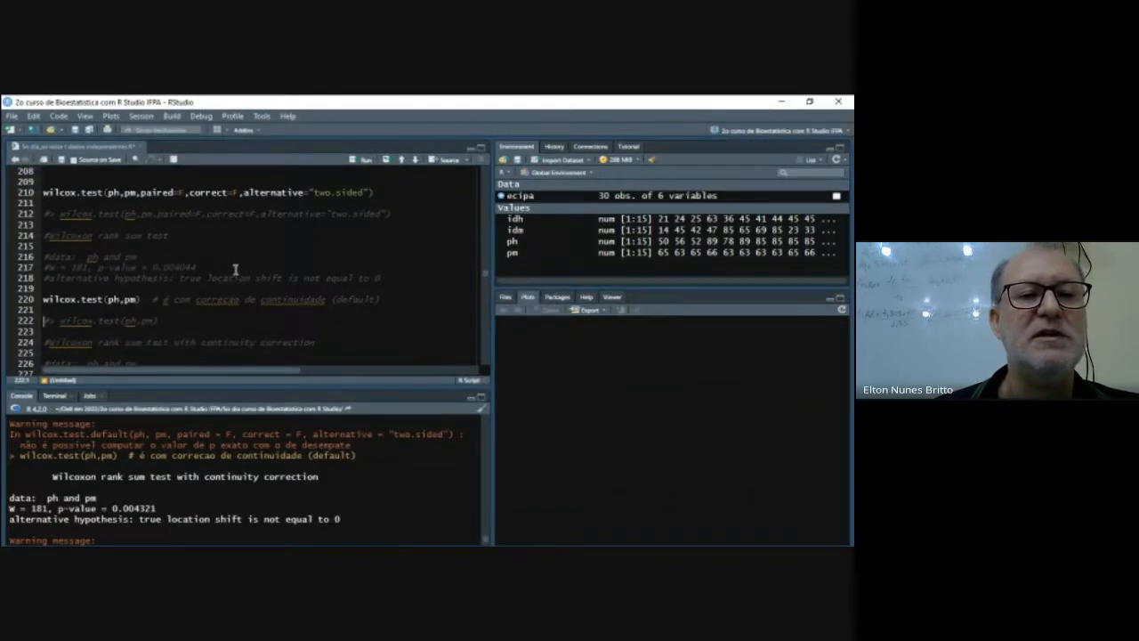
- Try to install the psych package without restarting R and load it with library(psych)
scroll(235, 269, "down", 6)
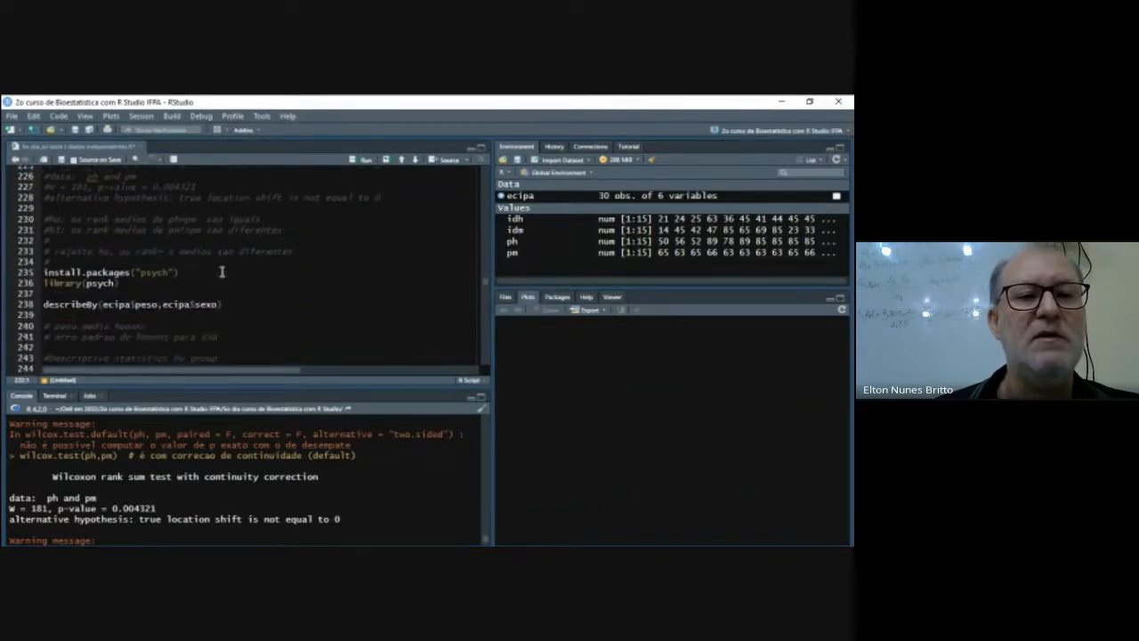
left_click(190, 273)
key("ctrl+Return")
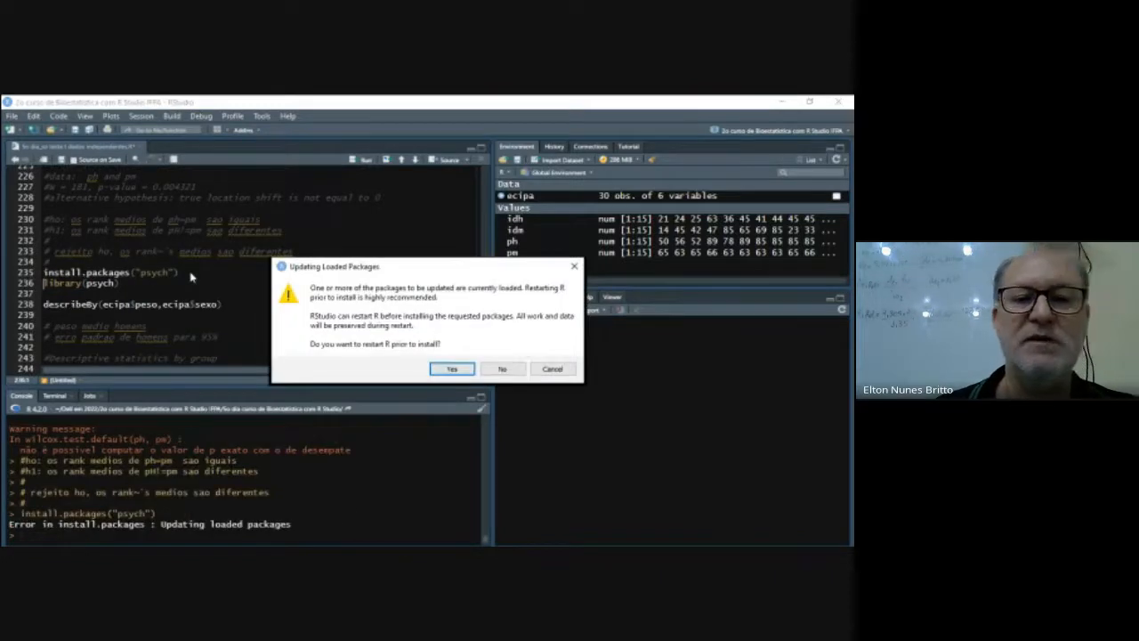
left_click(502, 368)
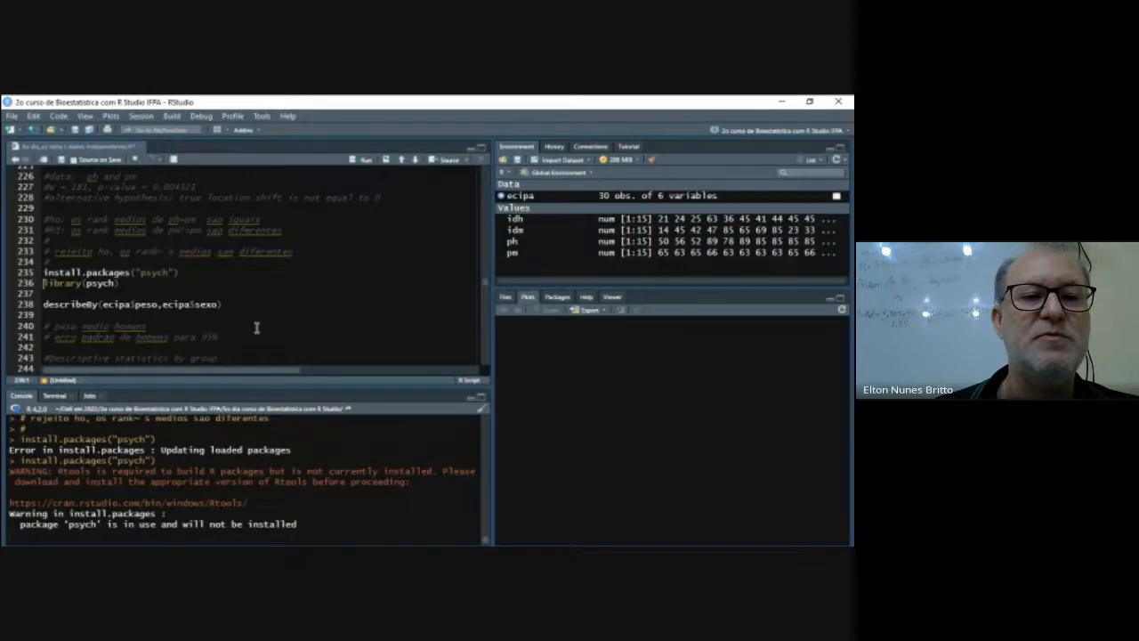
key("ctrl+Return")
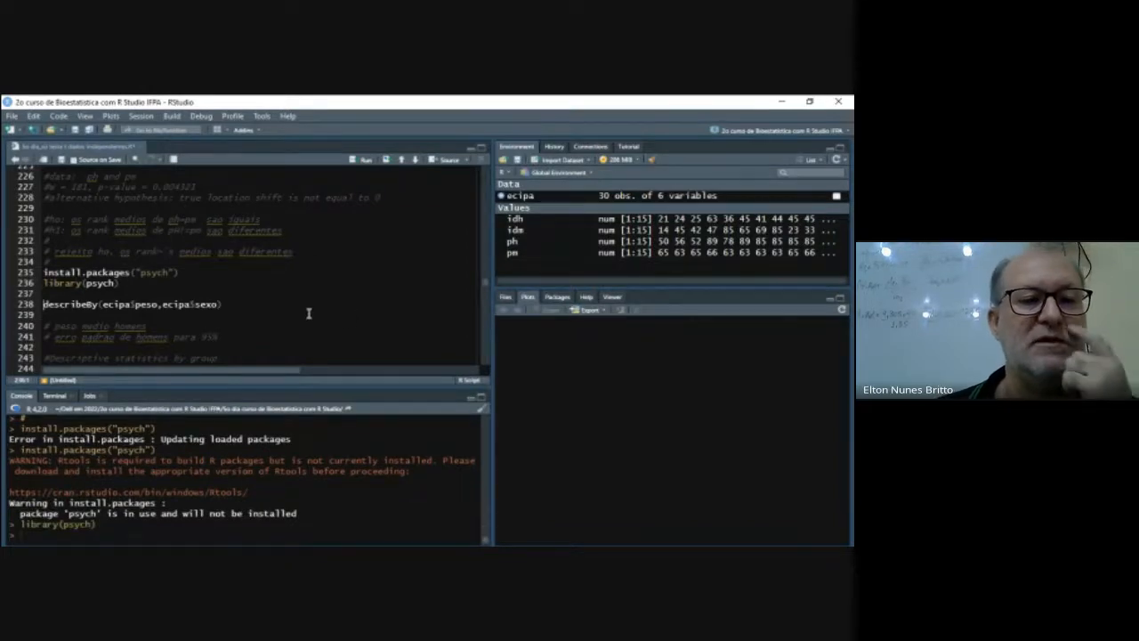
- Run describeBy(ecipa$peso,ecipa$sexo) to get the descriptive statistics of weight by sex
scroll(309, 313, "down", 1)
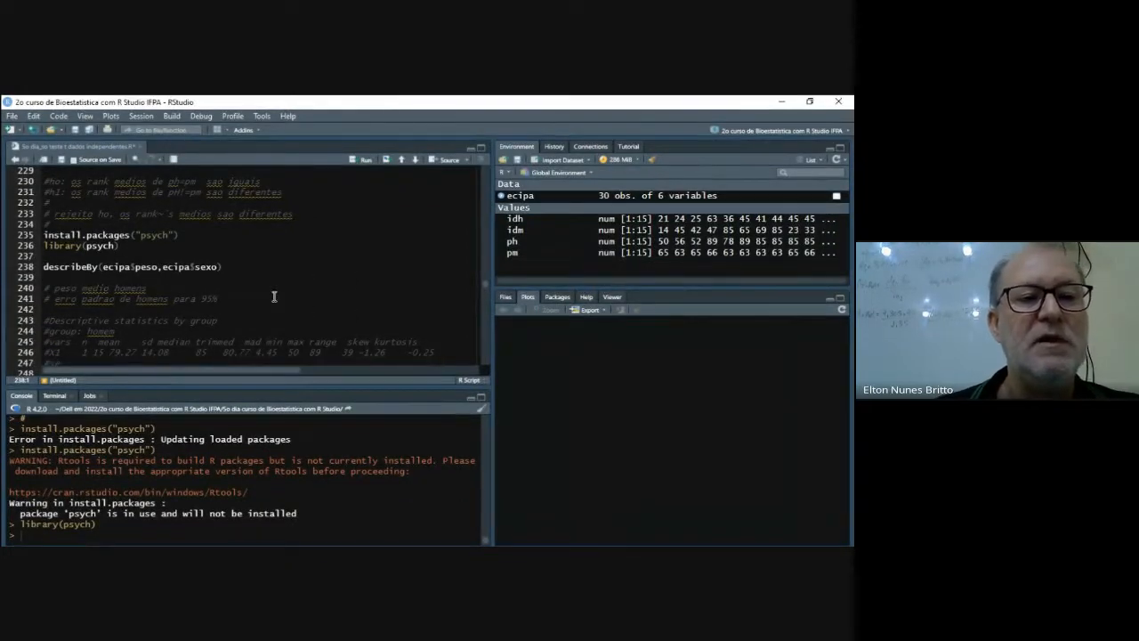
scroll(274, 296, "down", 1)
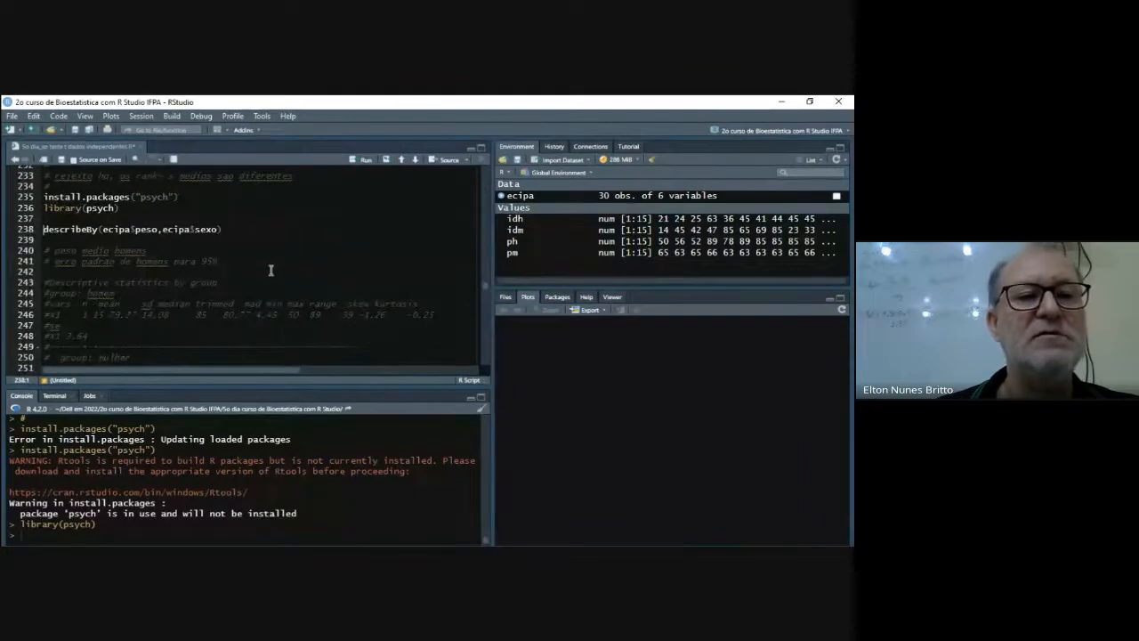
left_click(237, 250)
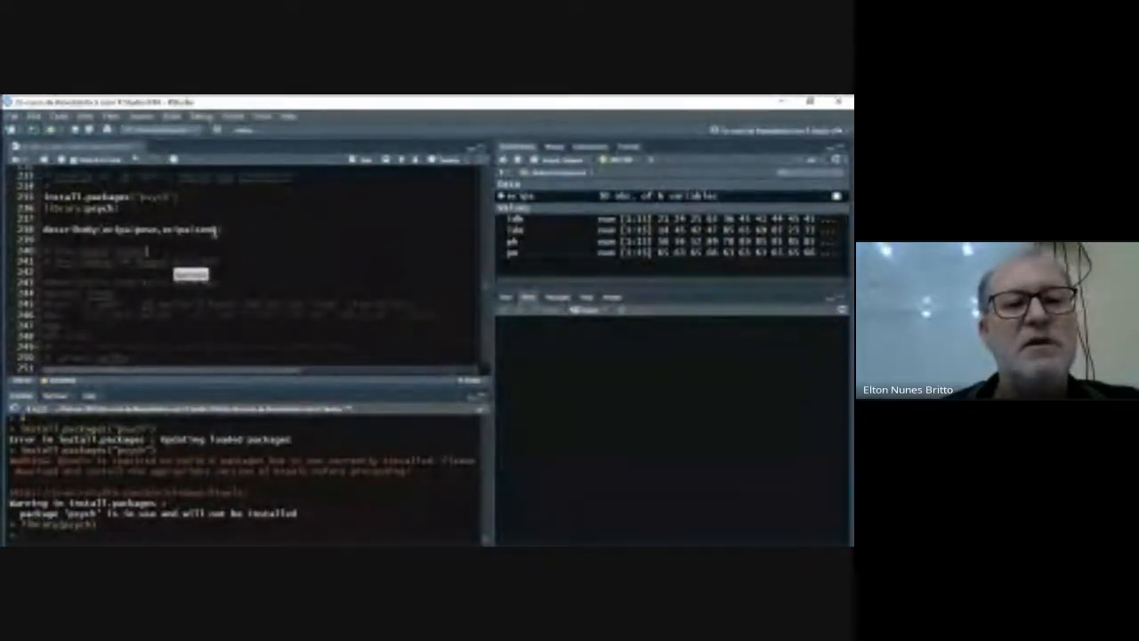
left_click(226, 229)
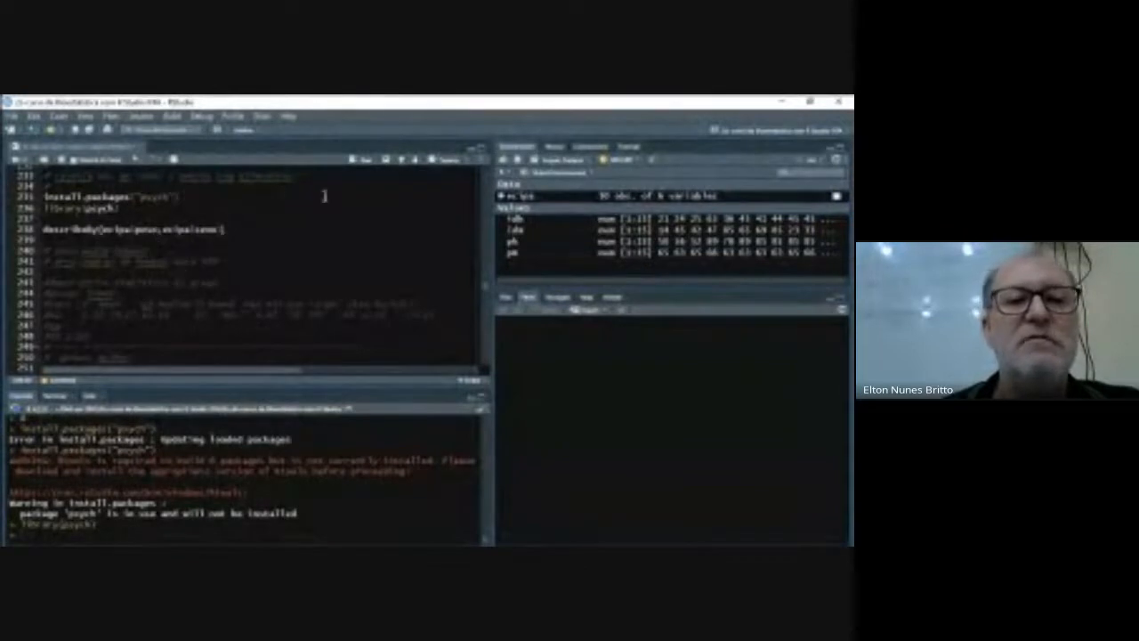
left_click(365, 159)
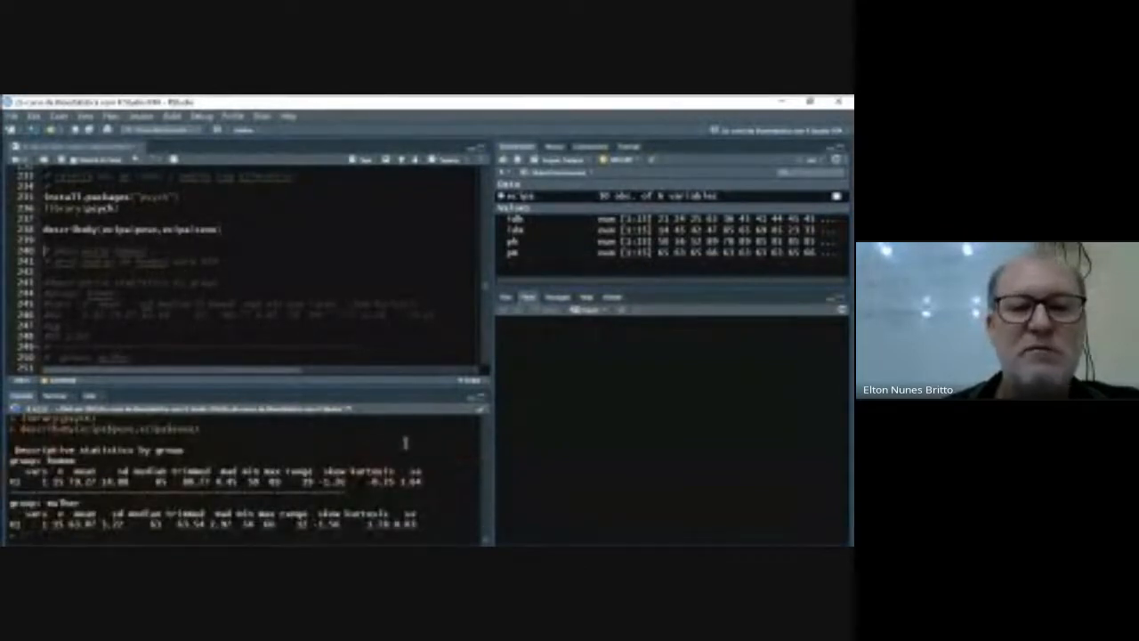
- Compute the men's 95% error of mean weight by running 3.64*1.96
scroll(222, 334, "down", 1)
scroll(222, 335, "down", 5)
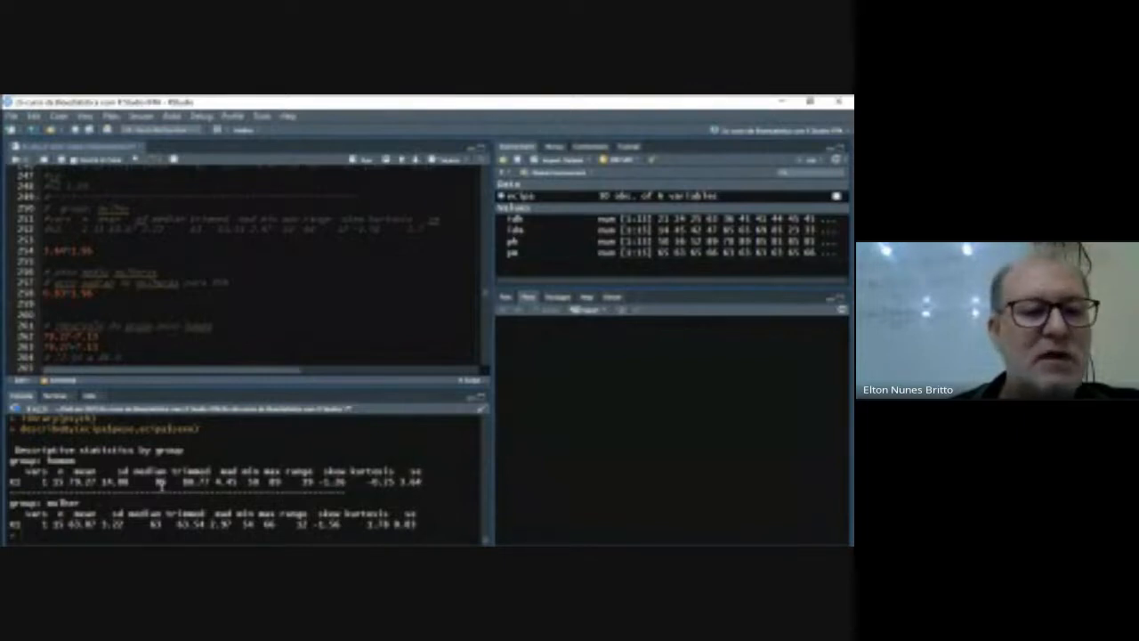
left_click(95, 251)
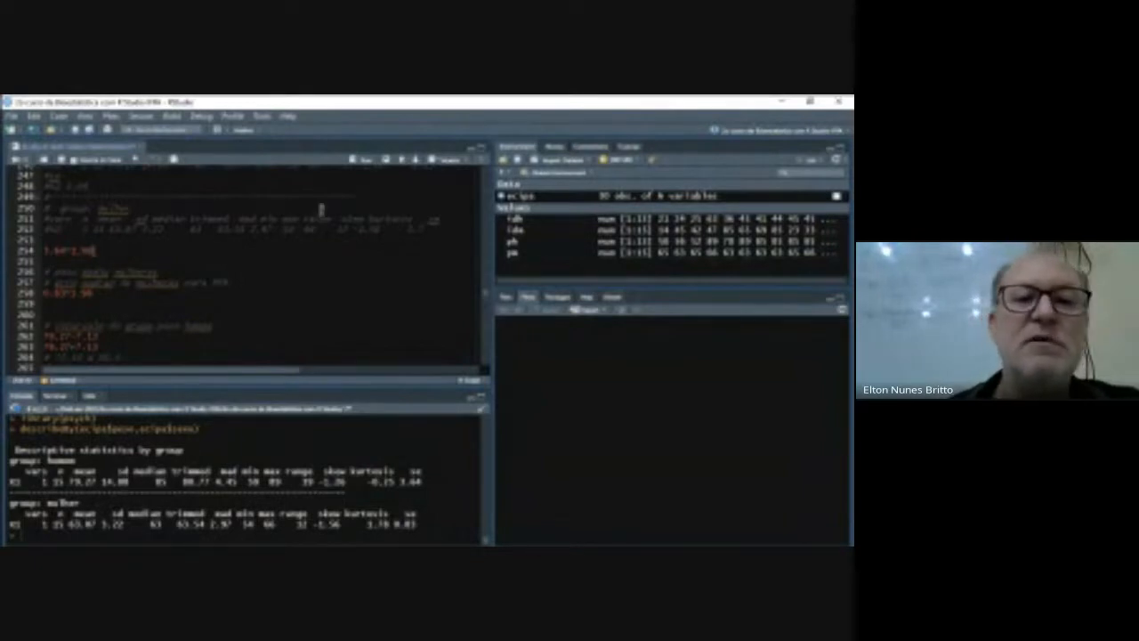
left_click(362, 164)
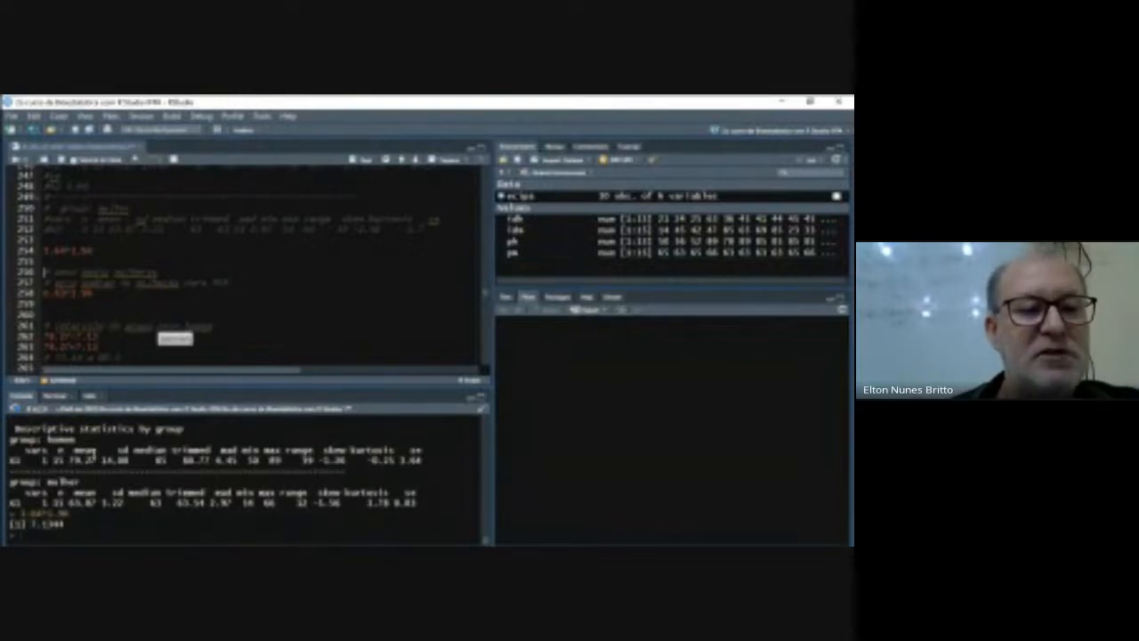
- Compute the women's 95% error with 0.83*1.96 and the men's interval limits with 79.27-7.13 and 79.27+7.13
left_click(100, 296)
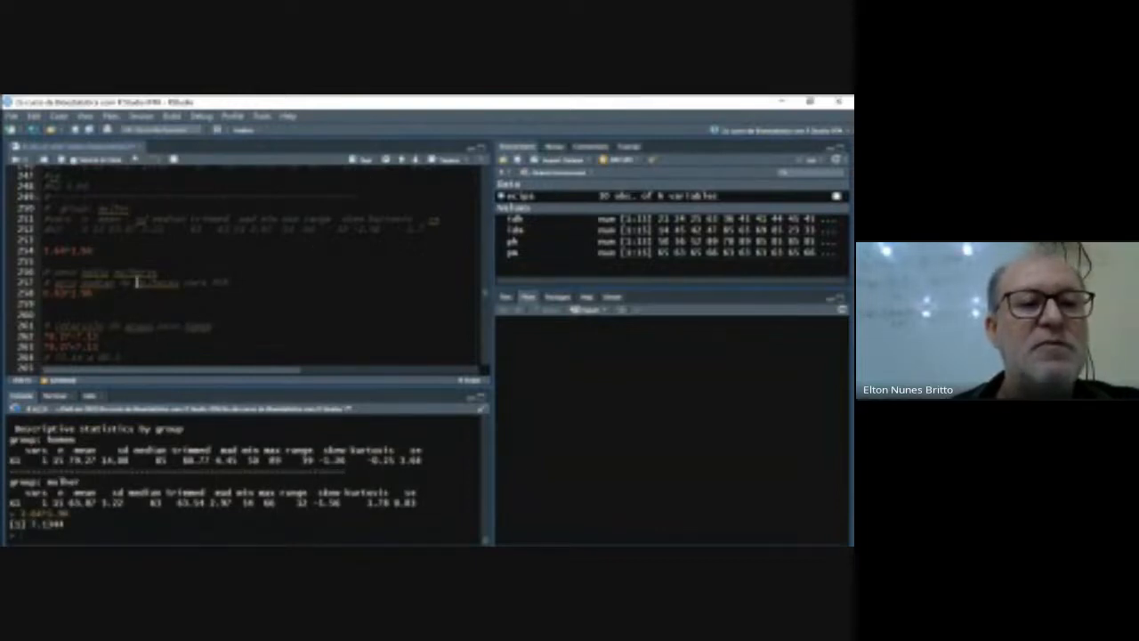
left_click(363, 162)
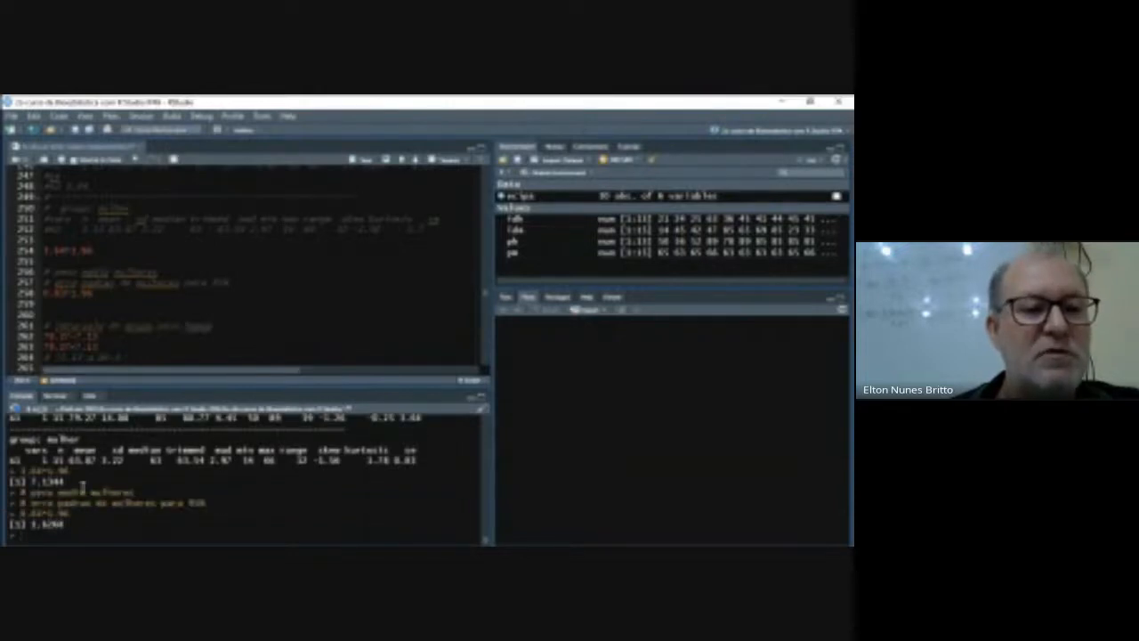
scroll(114, 349, "down", 1)
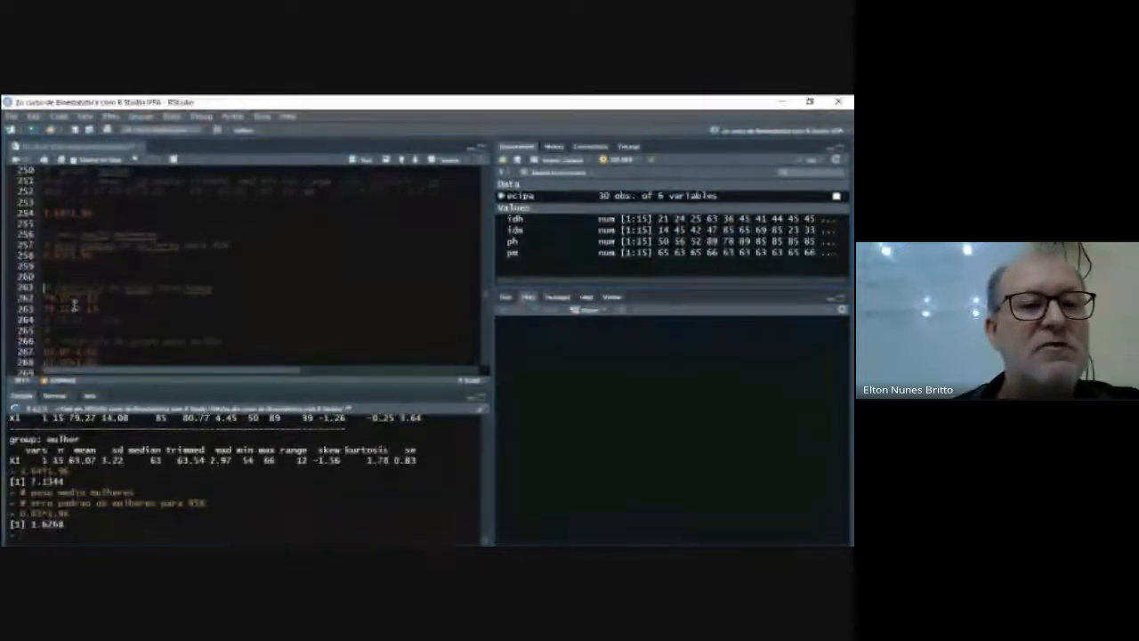
left_click_drag(52, 299, 98, 310)
left_click(363, 161)
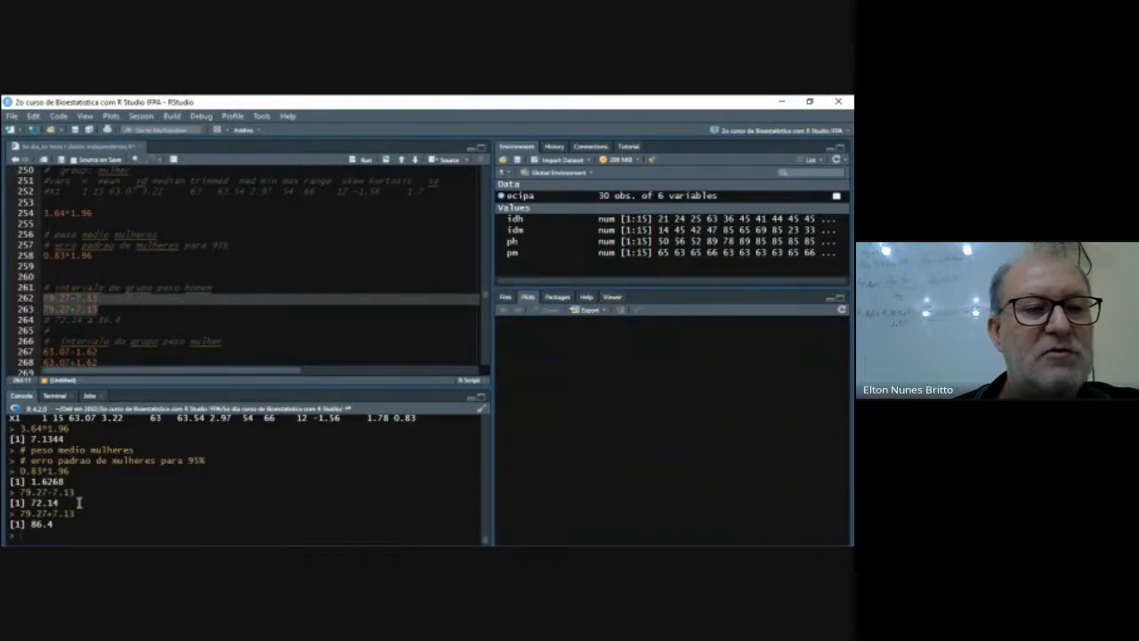
- Compute the women's 95% interval limits with 63.07-1.62 and 63.07+1.62, and compare them with the men's interval in the script notes
scroll(136, 362, "down", 2)
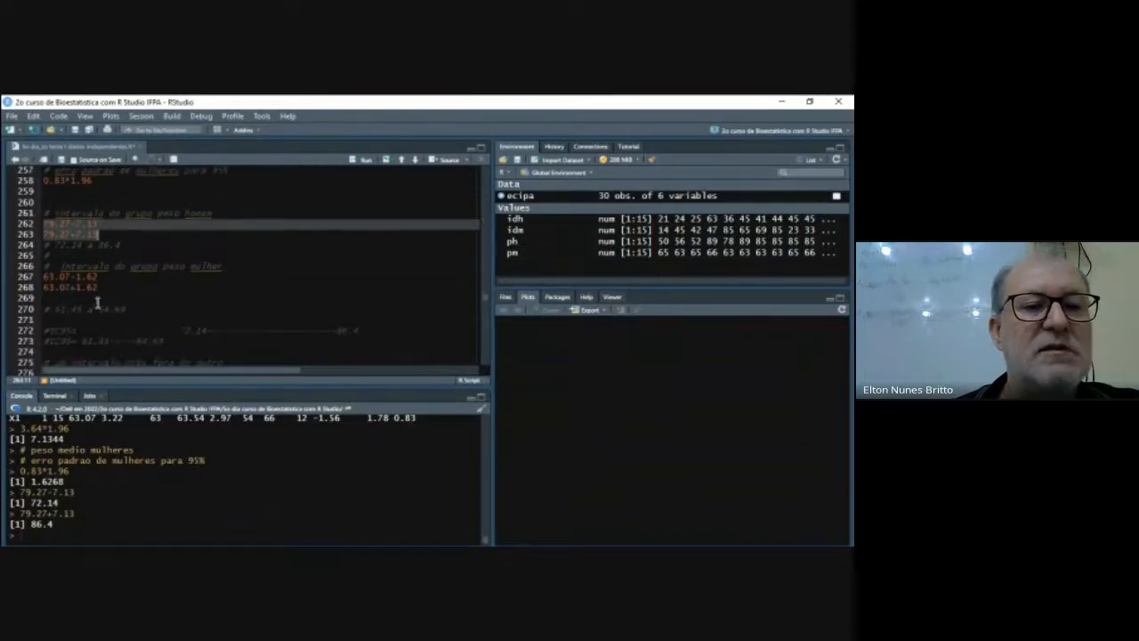
left_click(47, 278)
left_click_drag(49, 277, 98, 289)
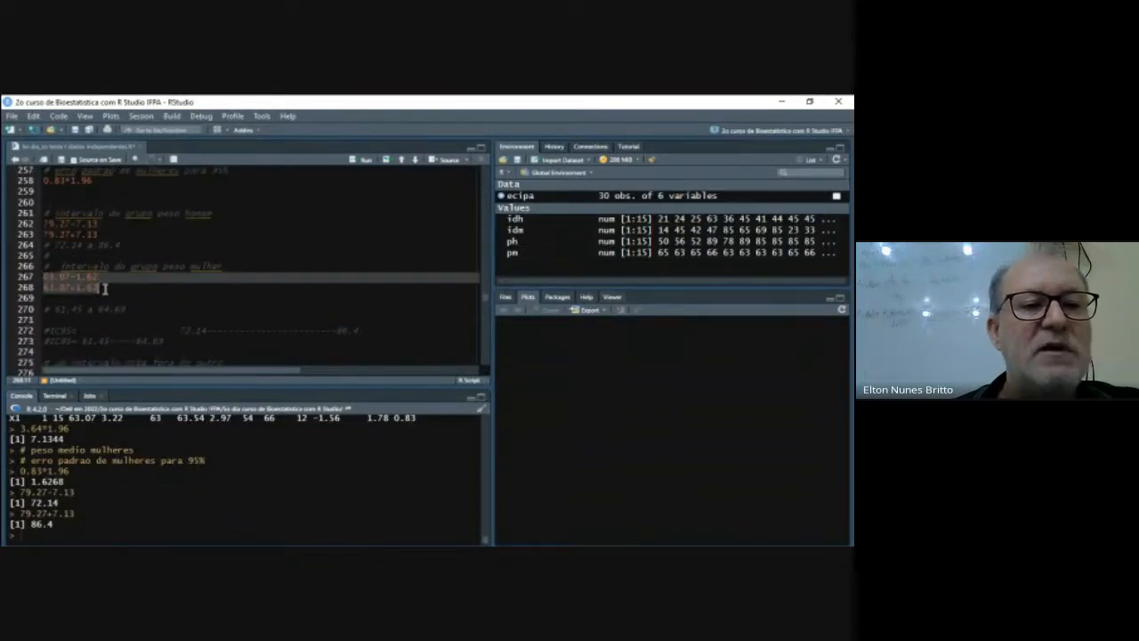
left_click(359, 159)
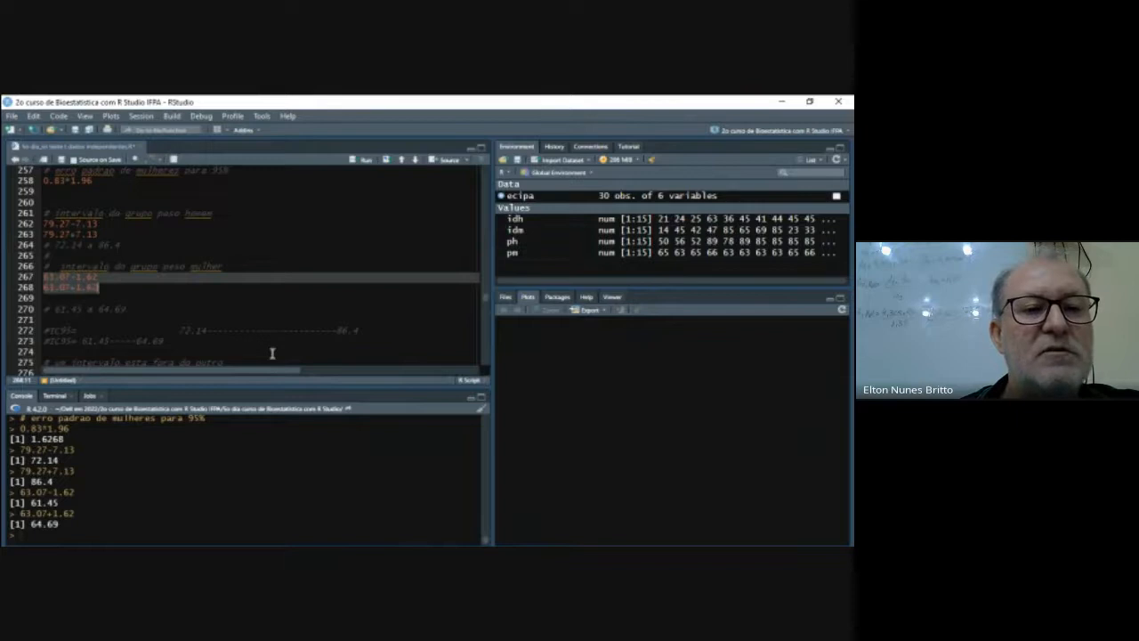
scroll(272, 353, "down", 2)
left_click(278, 323)
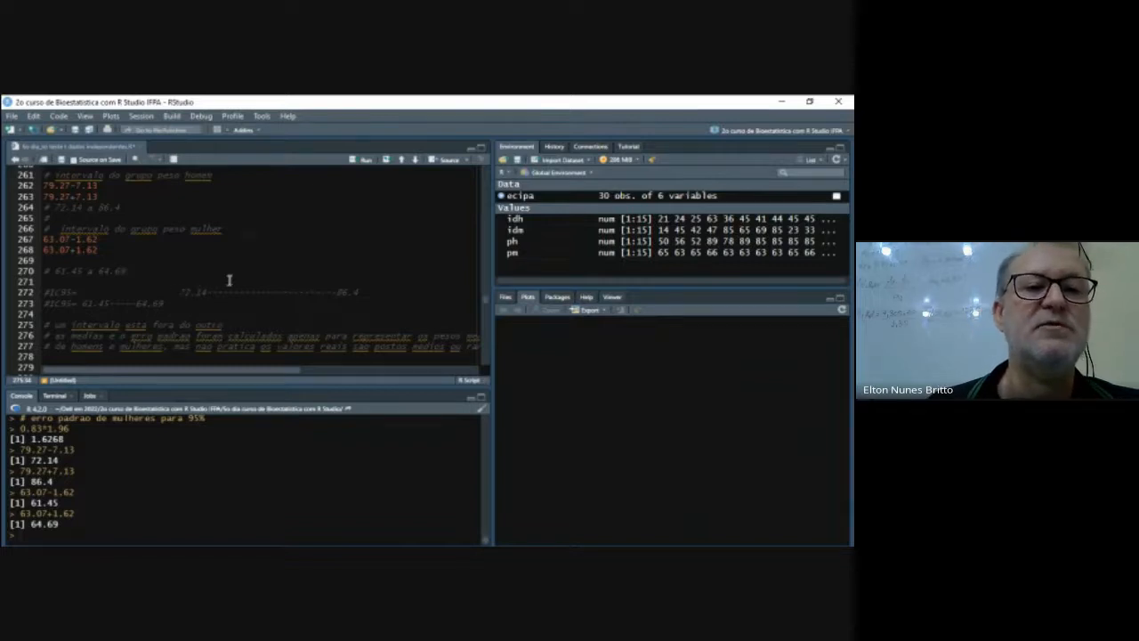
- Go to the script section on transforming data and print the ecipa data with the ph and pm weight vectors
scroll(237, 279, "down", 2)
scroll(237, 280, "down", 2)
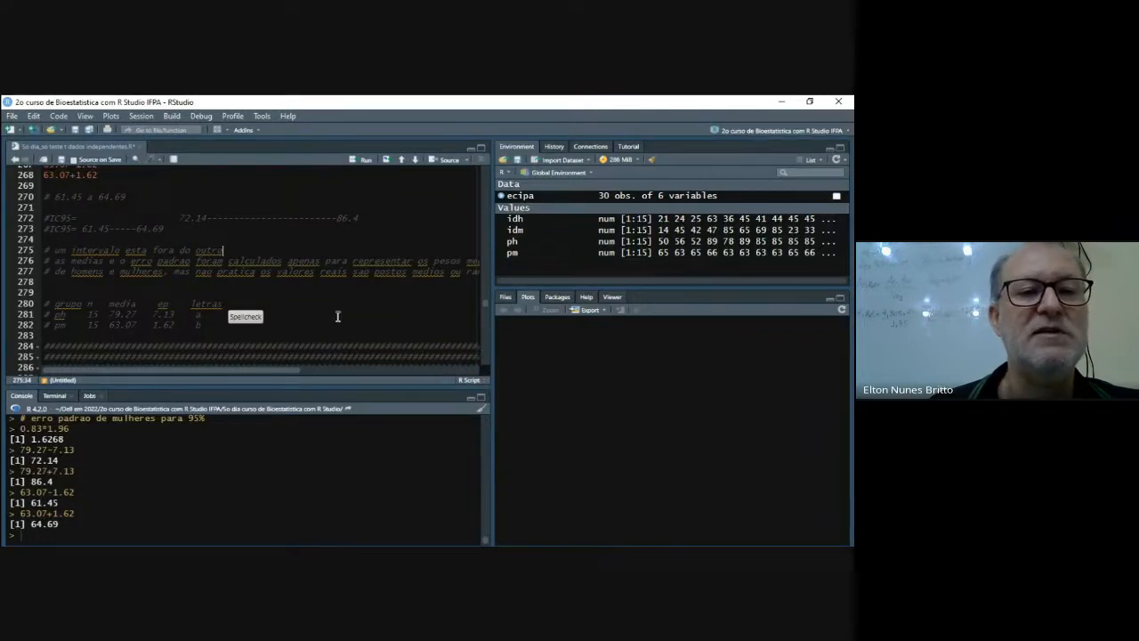
scroll(331, 316, "down", 2)
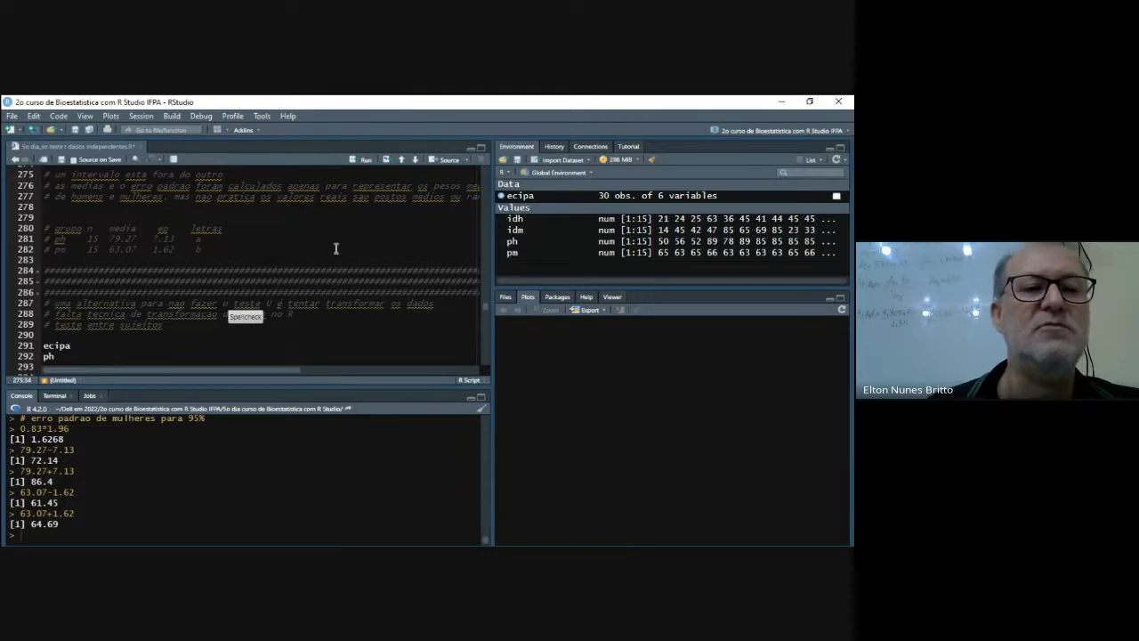
scroll(336, 249, "down", 2)
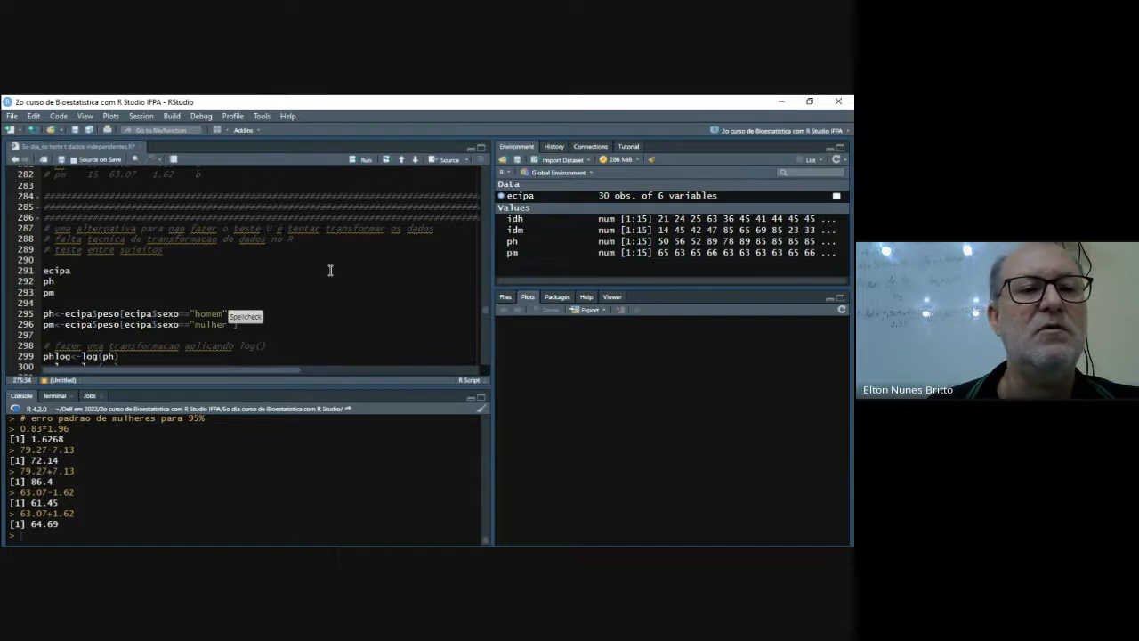
left_click(329, 270)
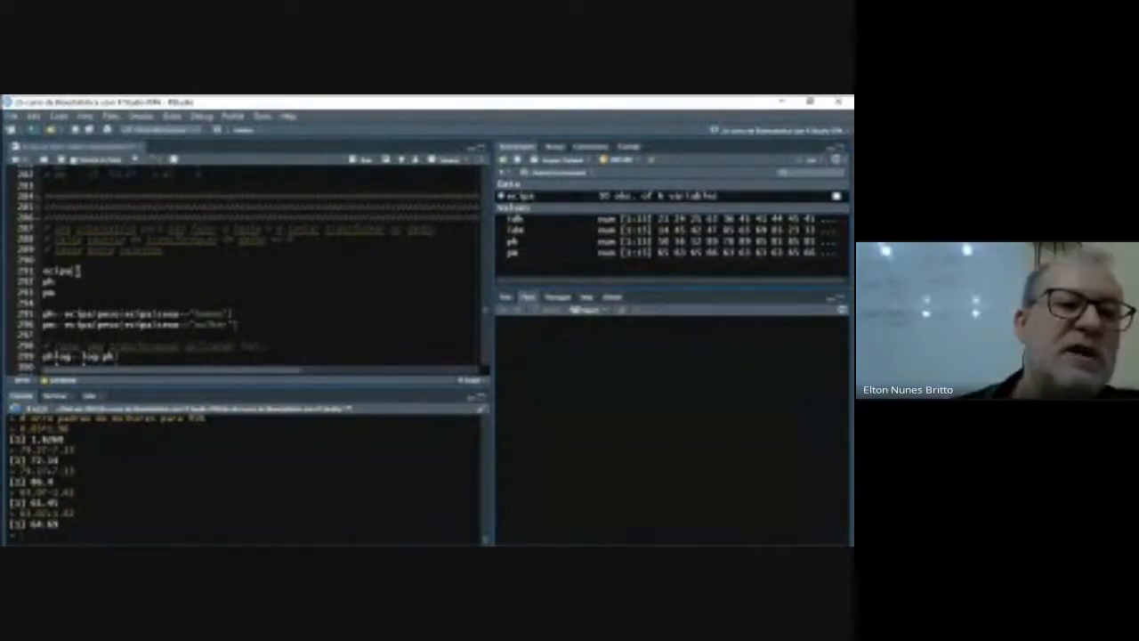
left_click(365, 165)
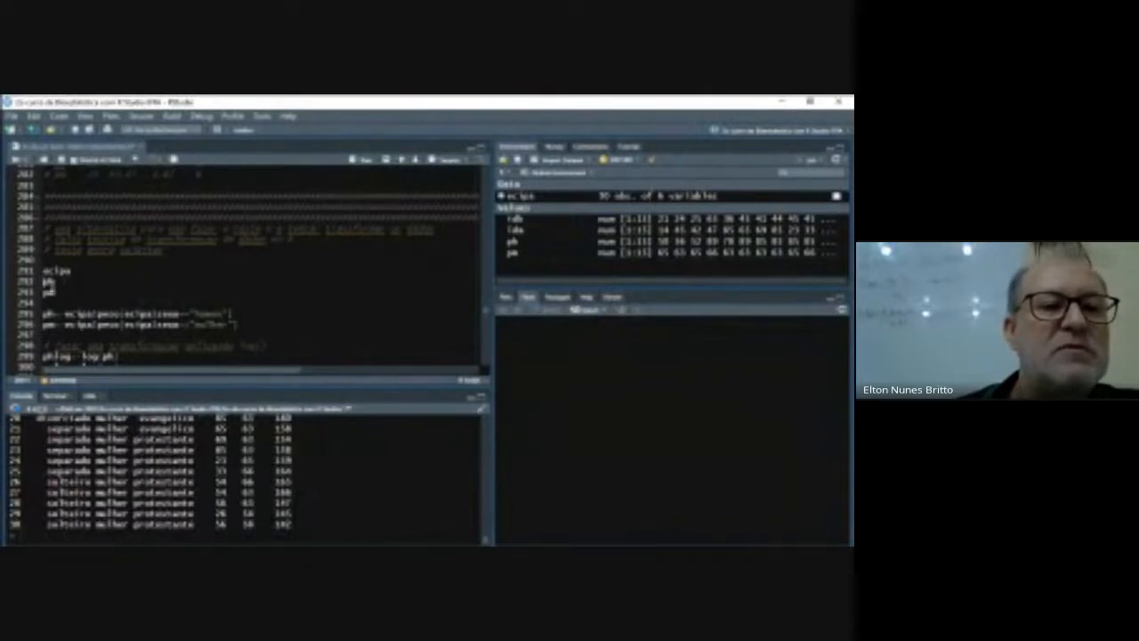
left_click_drag(45, 283, 60, 293)
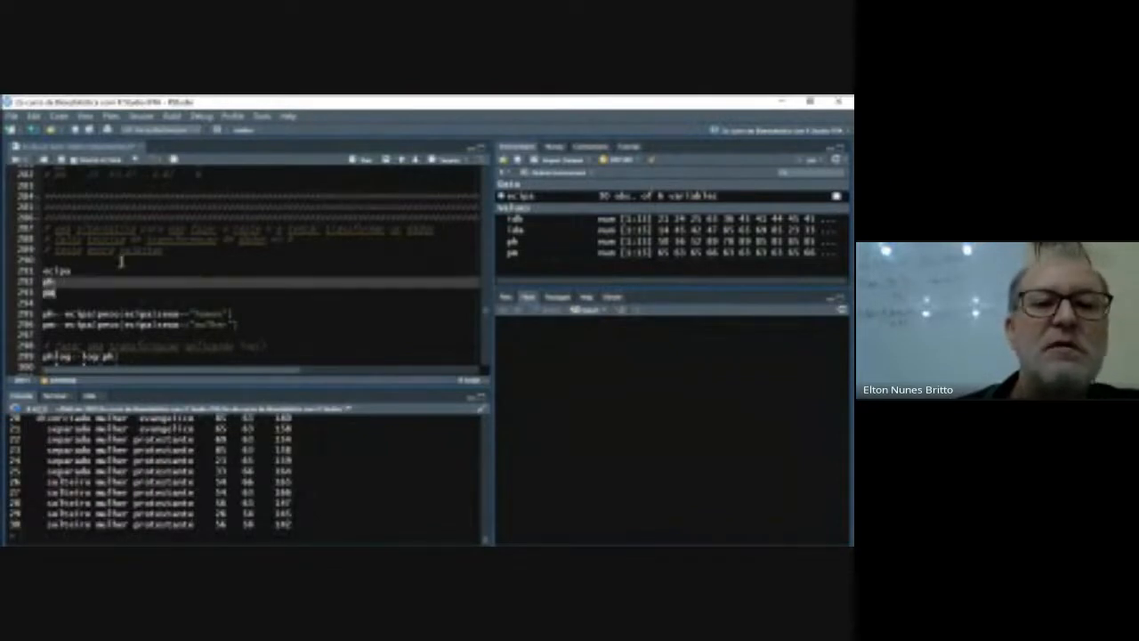
left_click(362, 168)
left_click(299, 307)
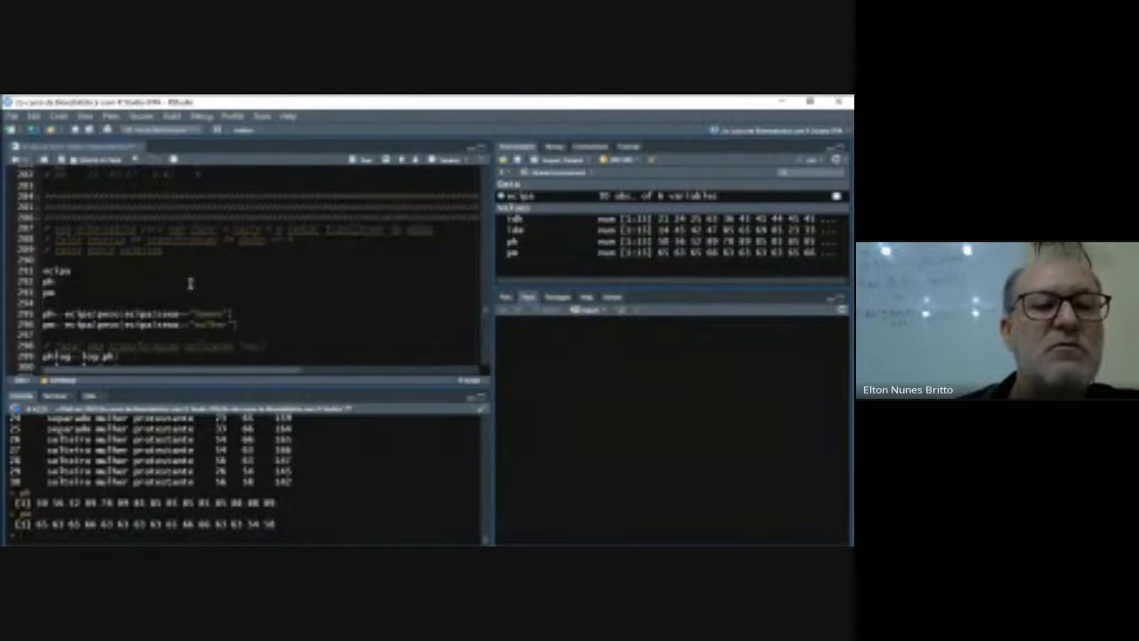
- Review the script's earlier Shapiro-Wilk, variance and Wilcoxon test code for the untransformed weights
scroll(260, 300, "up", 5)
scroll(260, 300, "down", 10)
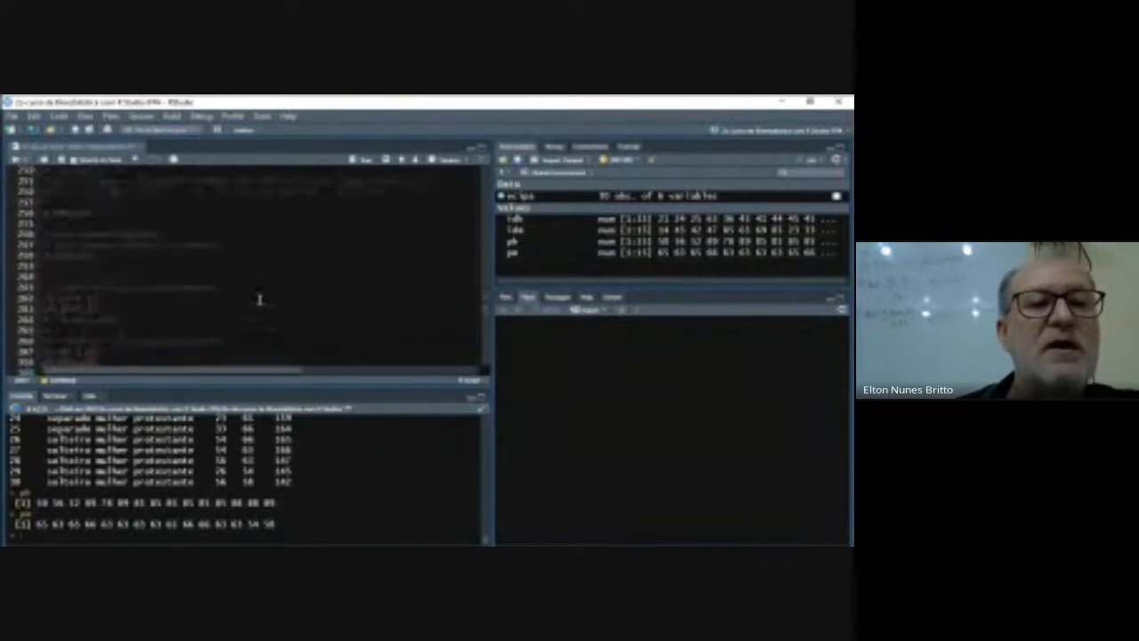
scroll(259, 300, "up", 7)
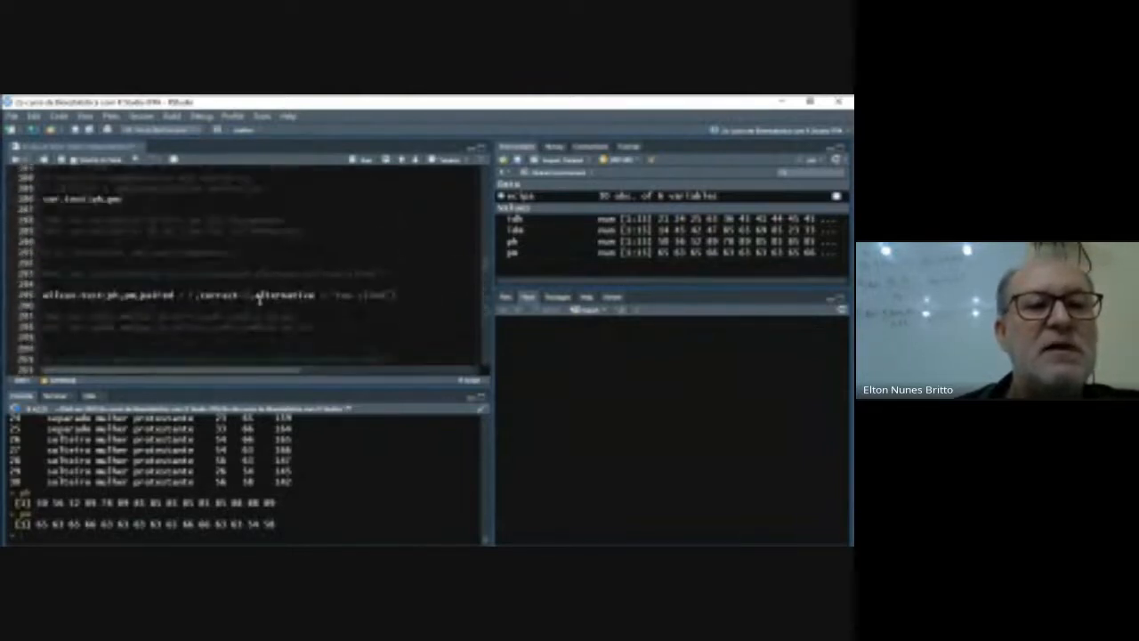
scroll(259, 300, "up", 5)
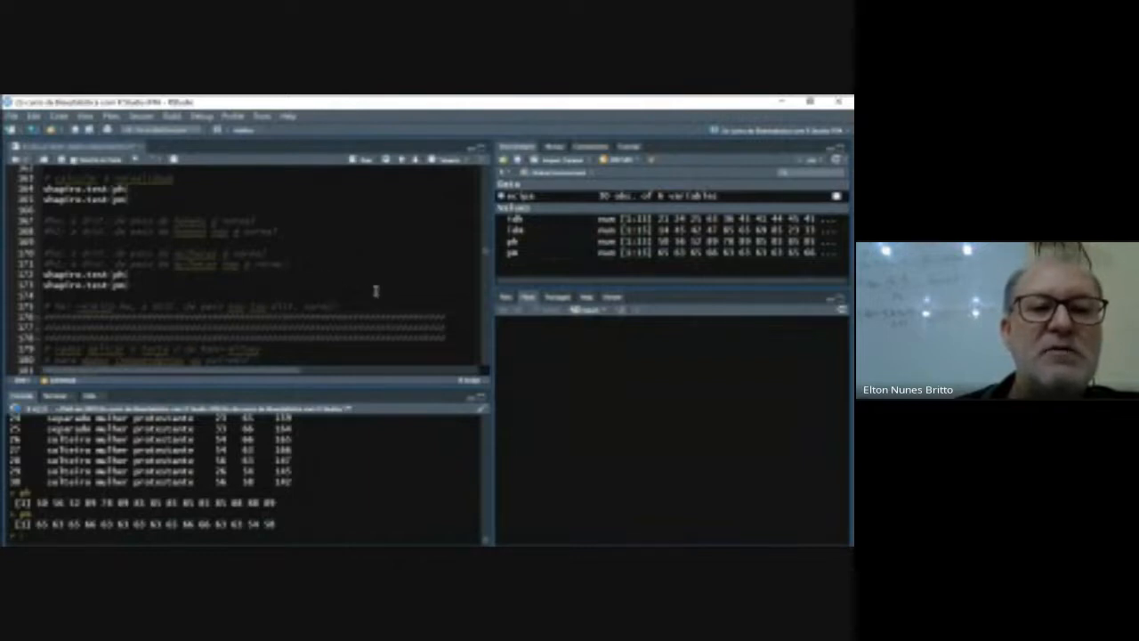
scroll(376, 291, "down", 5)
scroll(375, 291, "up", 20)
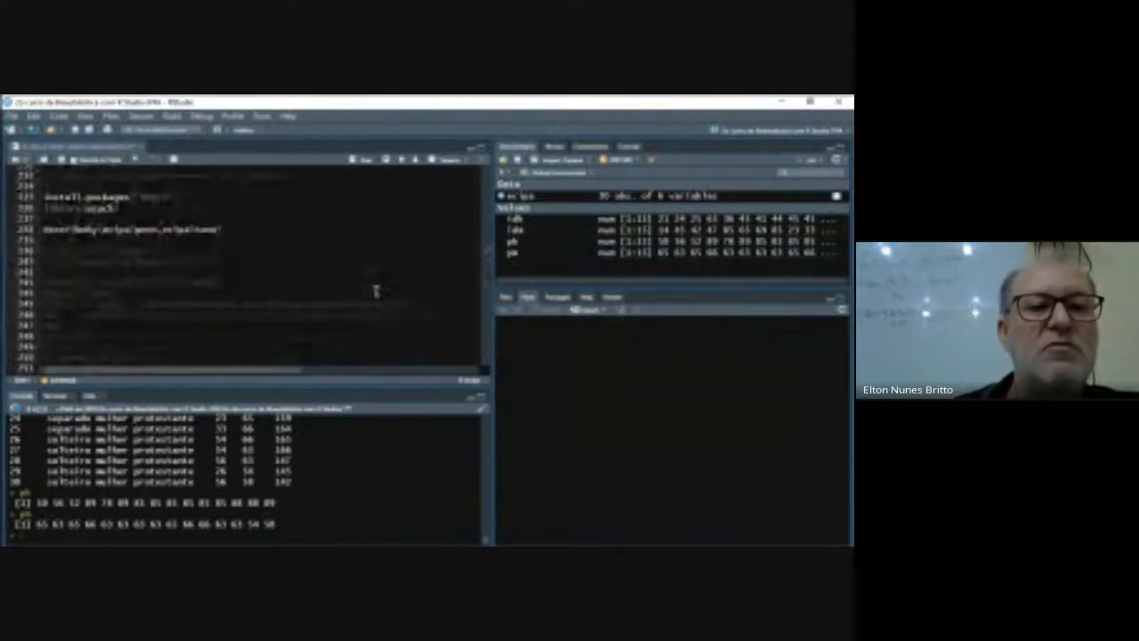
scroll(376, 291, "down", 7)
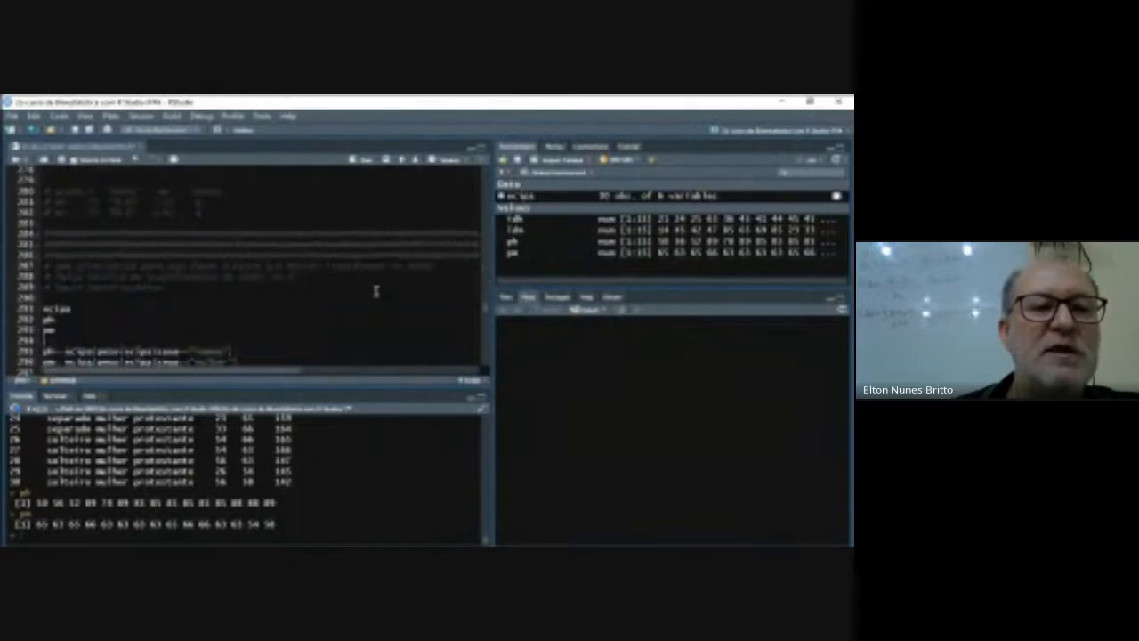
- Recreate ph and pm from ecipa$peso by sexo "homem" and "mulher", and log-transform them into phlog and pmlog
scroll(332, 307, "down", 3)
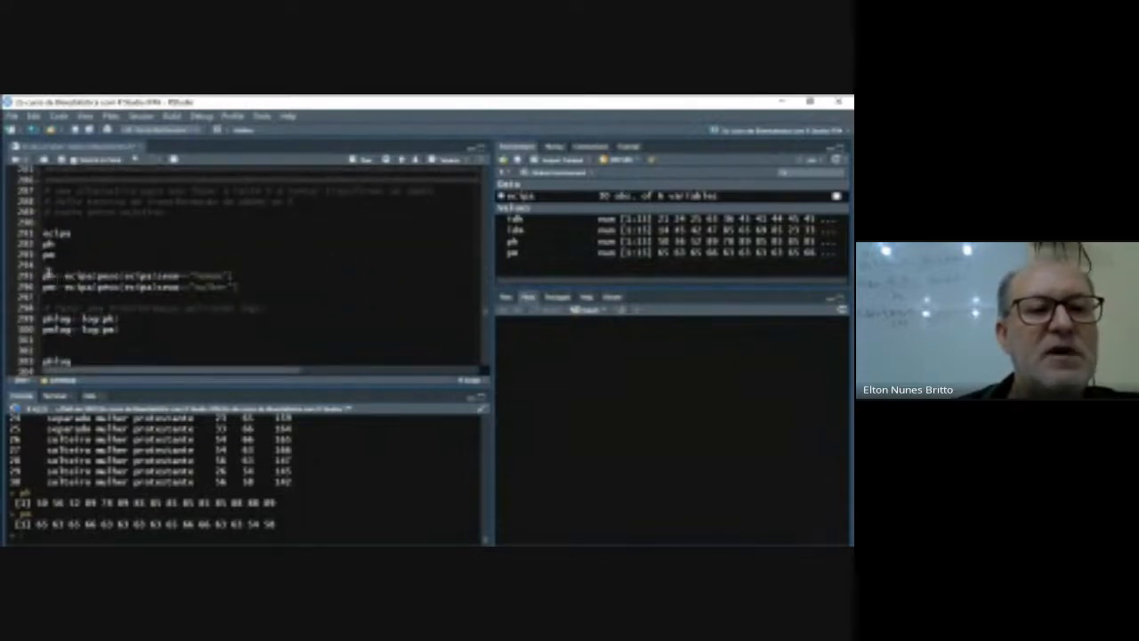
left_click_drag(43, 276, 238, 287)
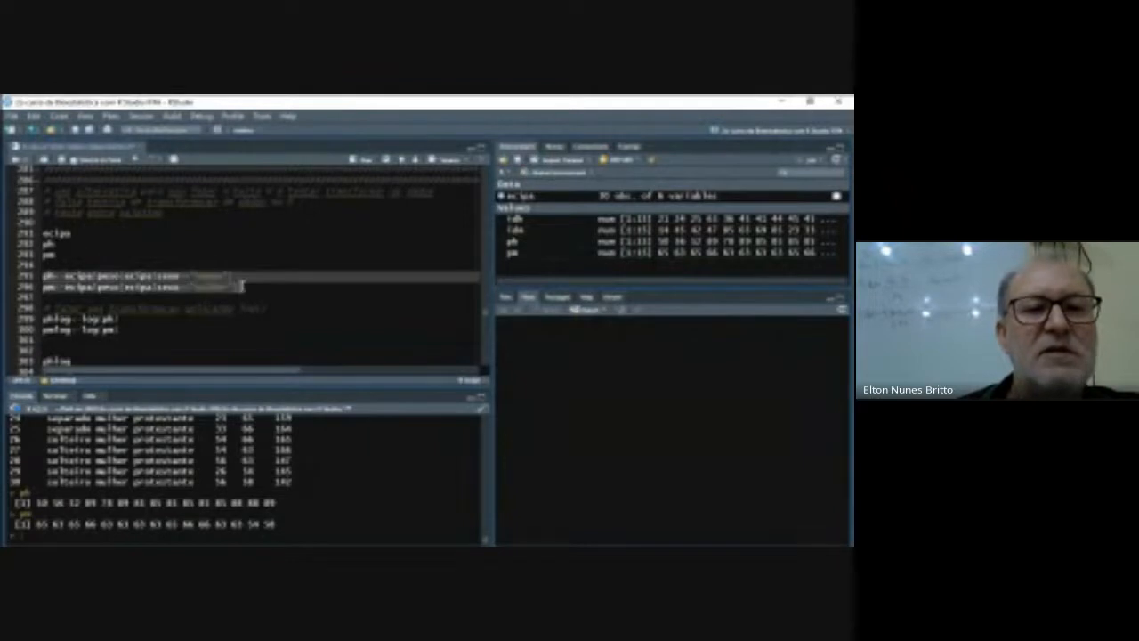
left_click(356, 163)
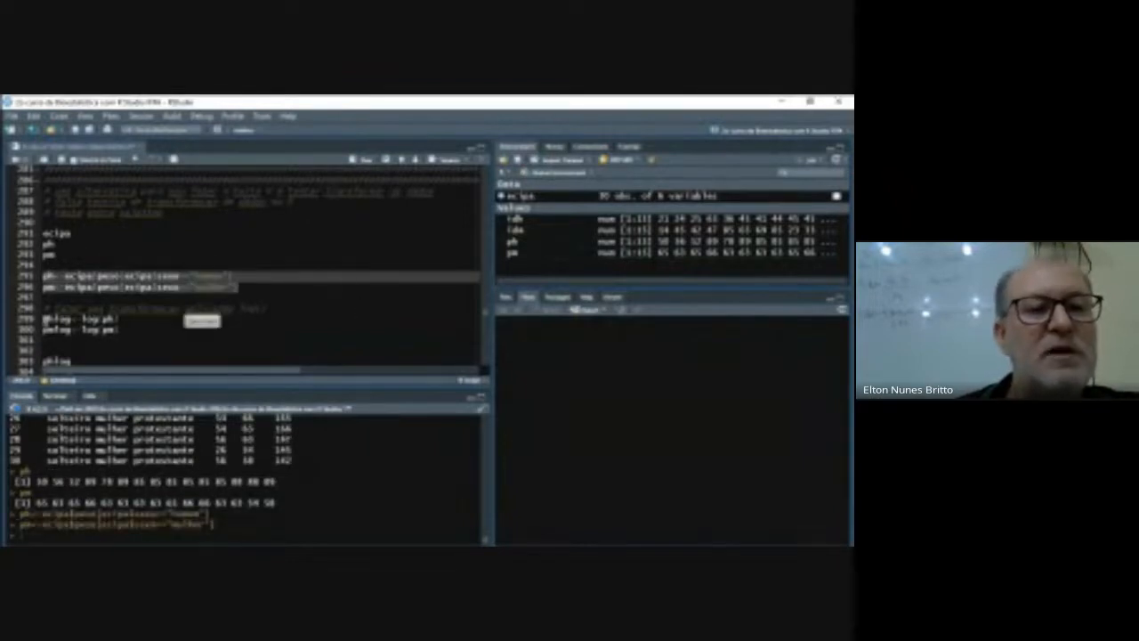
left_click_drag(43, 317, 132, 333)
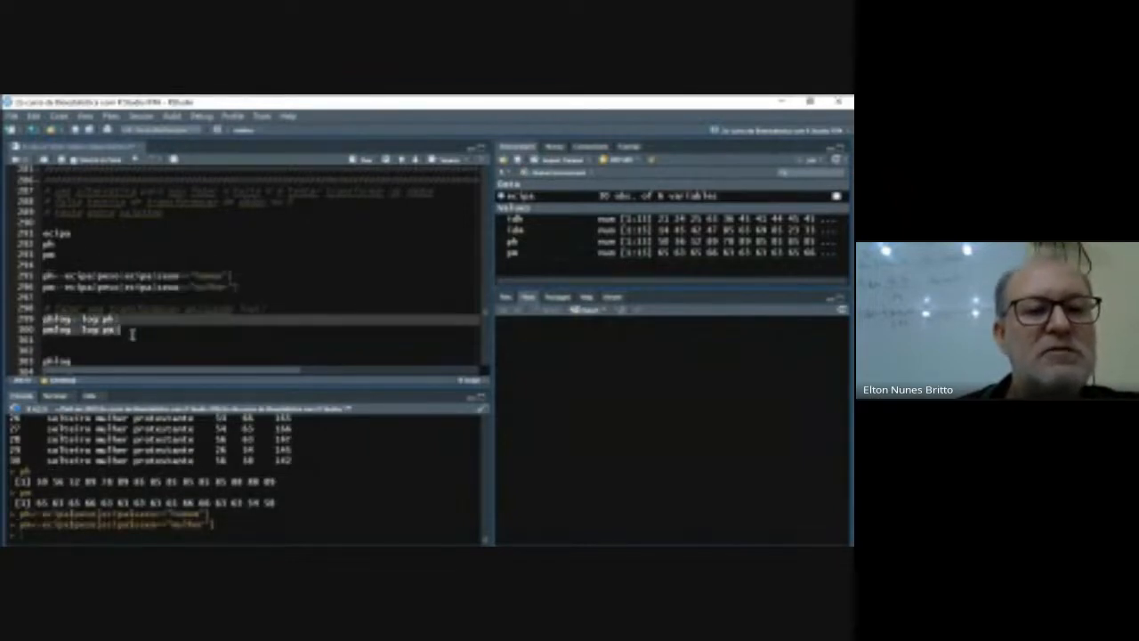
left_click(364, 163)
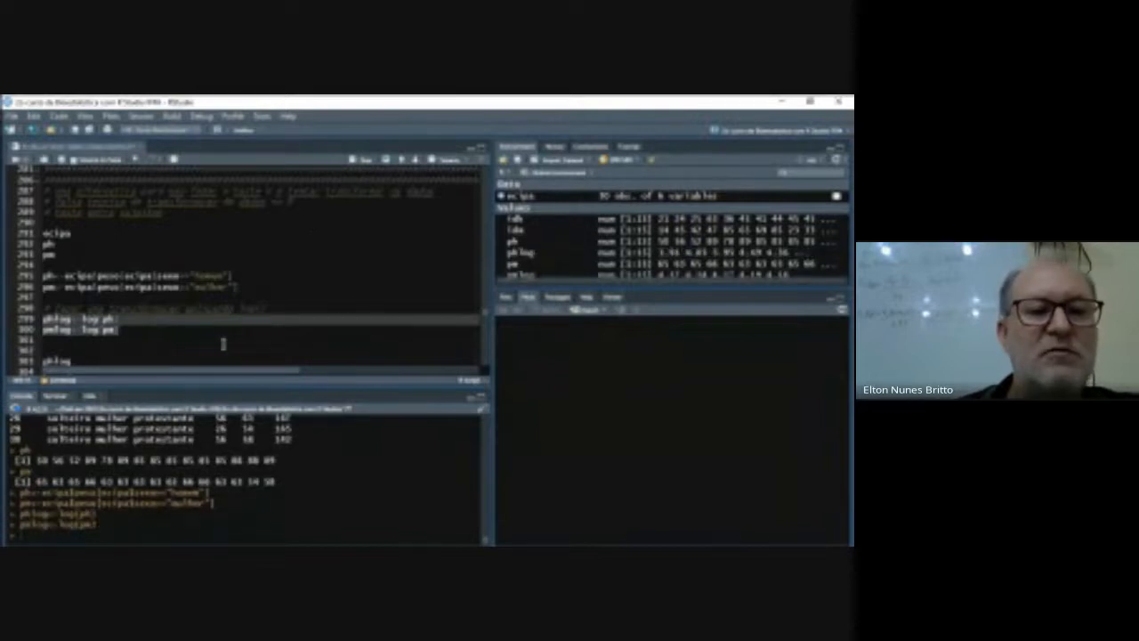
- Print the log-transformed weight vectors phlog and pmlog in the console
scroll(113, 354, "down", 3)
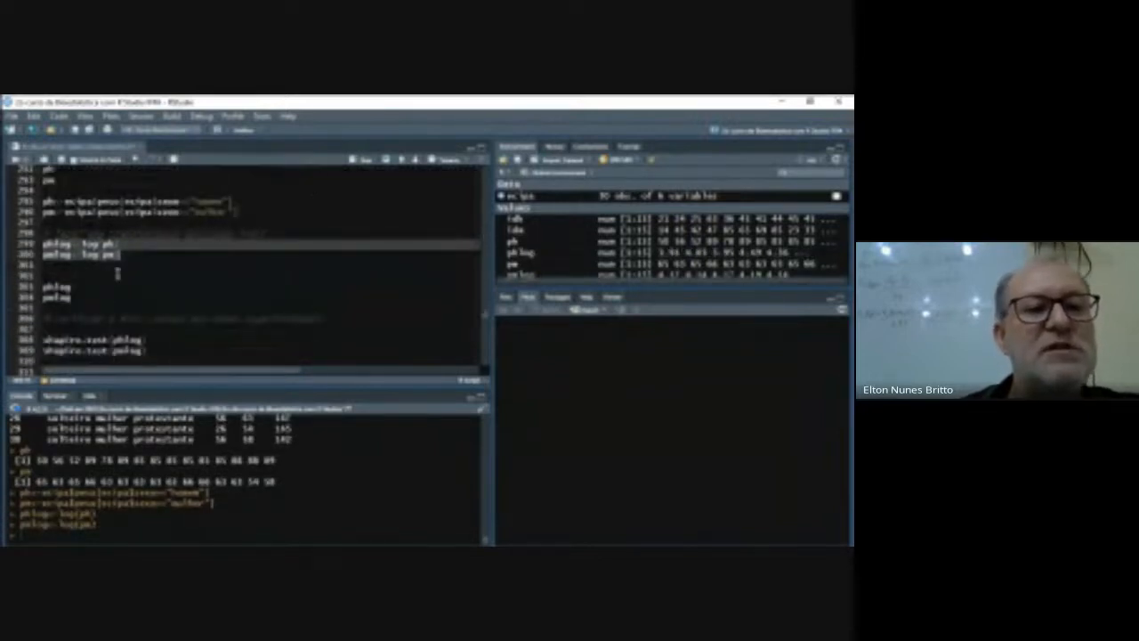
left_click_drag(41, 286, 131, 293)
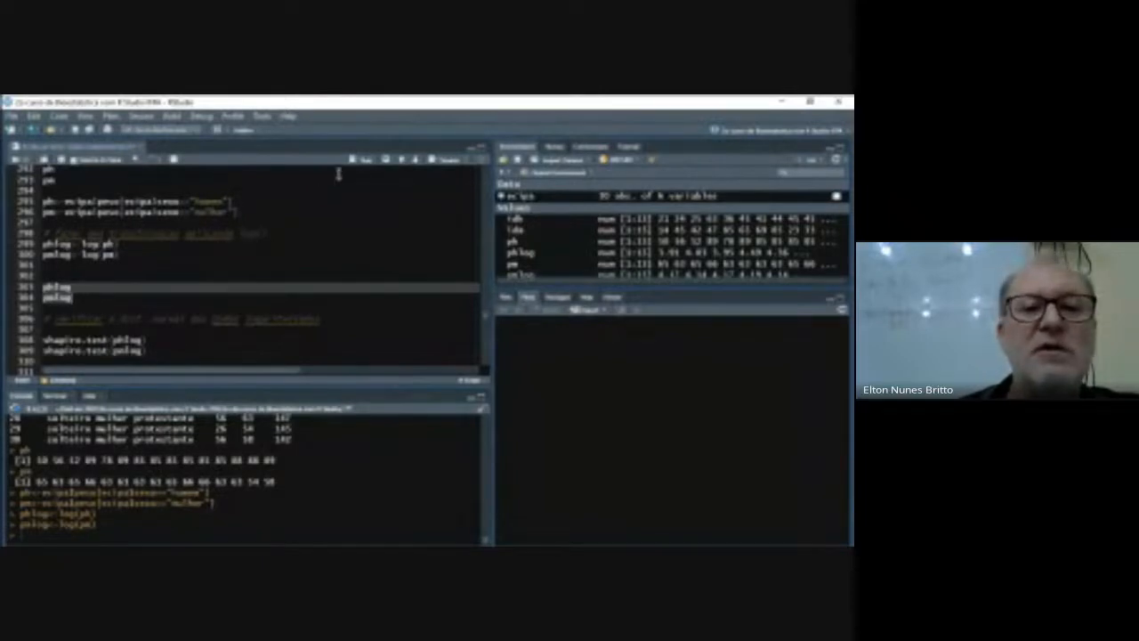
left_click(361, 160)
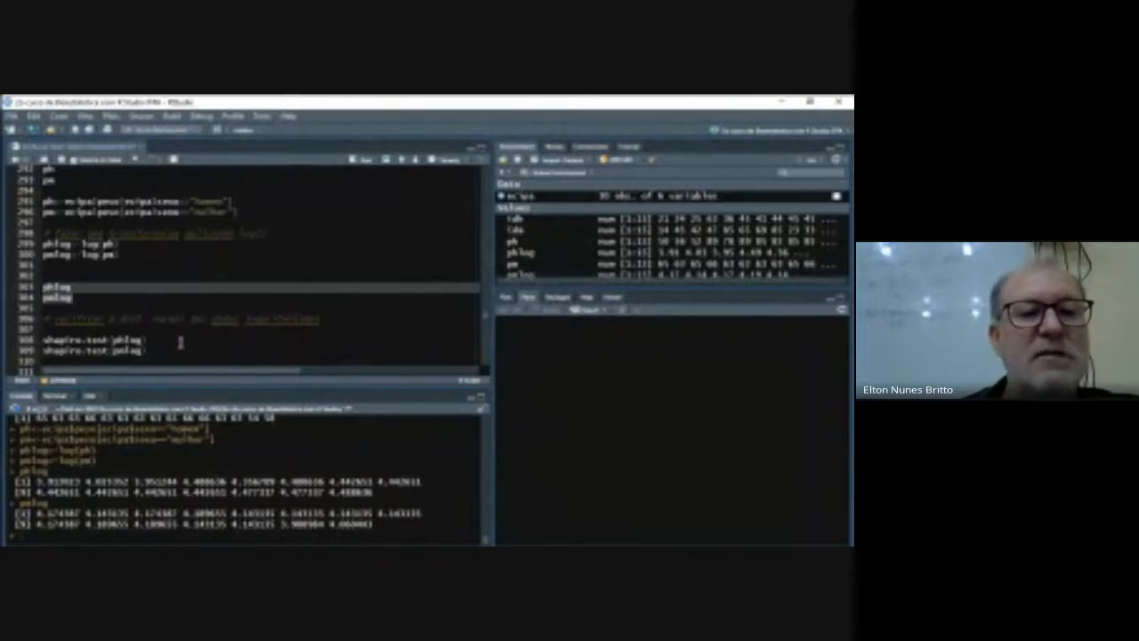
- Test the normality of the log-transformed weights by running shapiro.test(phlog) and shapiro.test(pmlog)
scroll(180, 342, "down", 2)
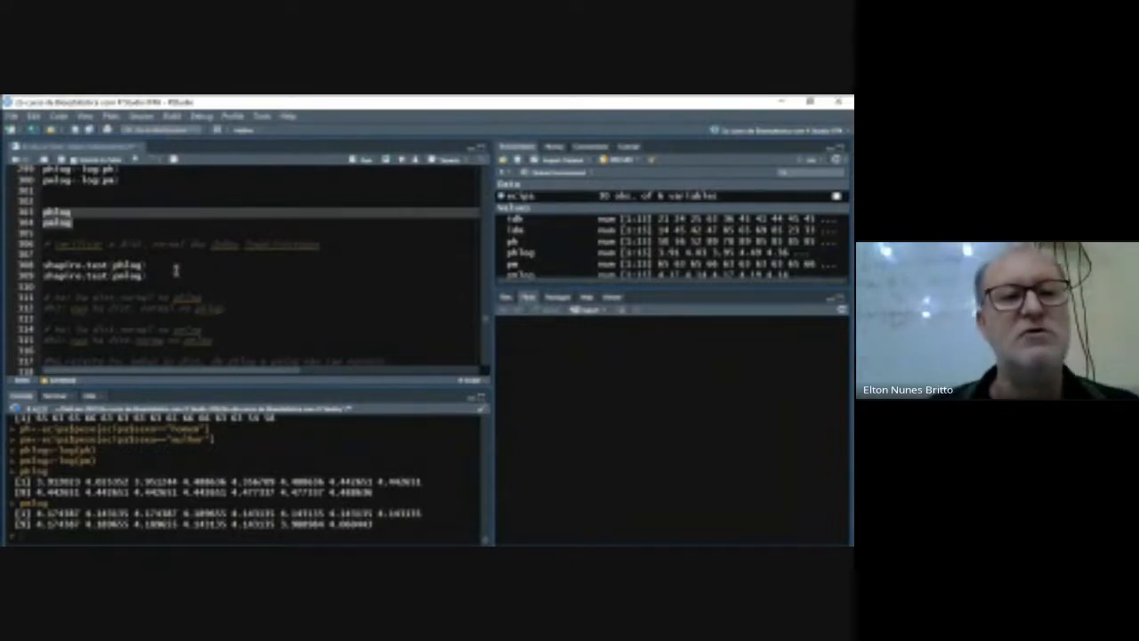
left_click(43, 264)
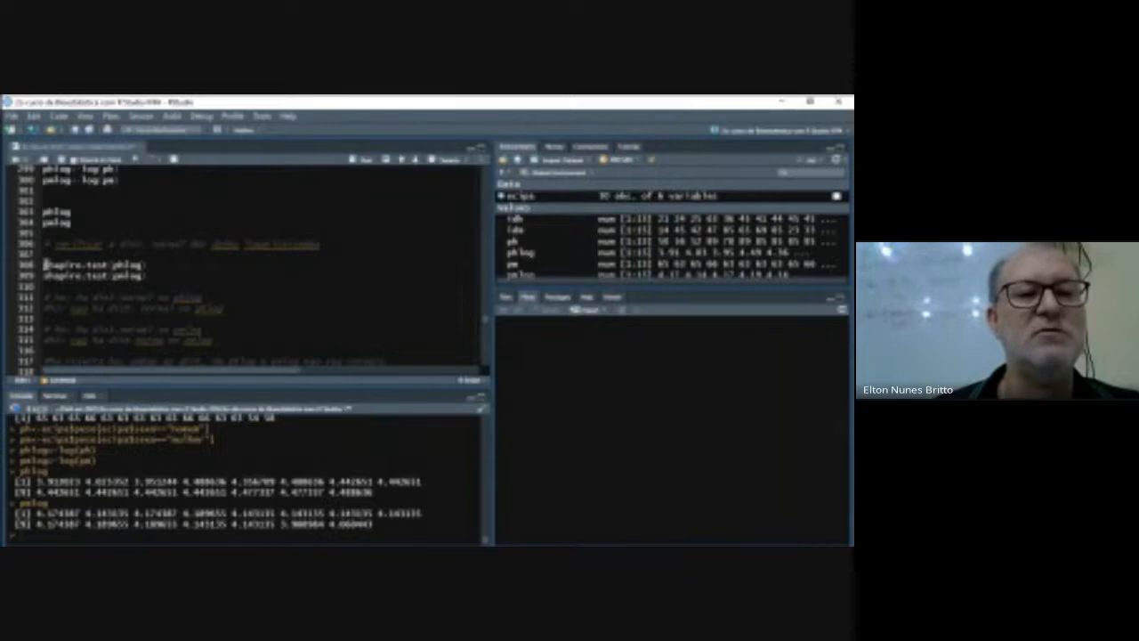
left_click_drag(43, 264, 147, 275)
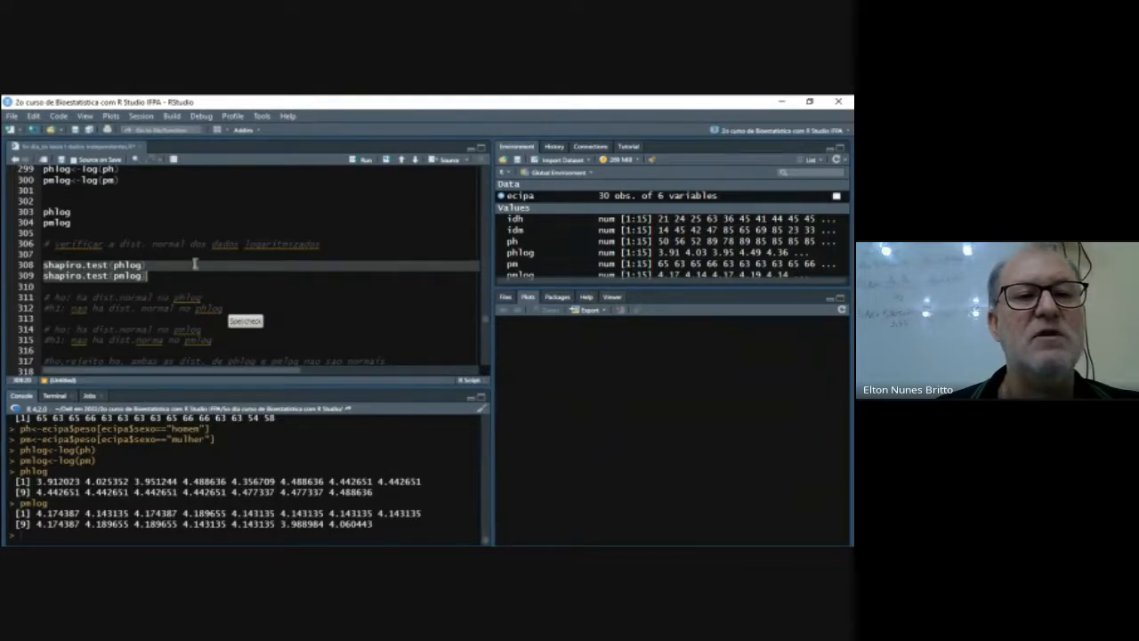
left_click(364, 162)
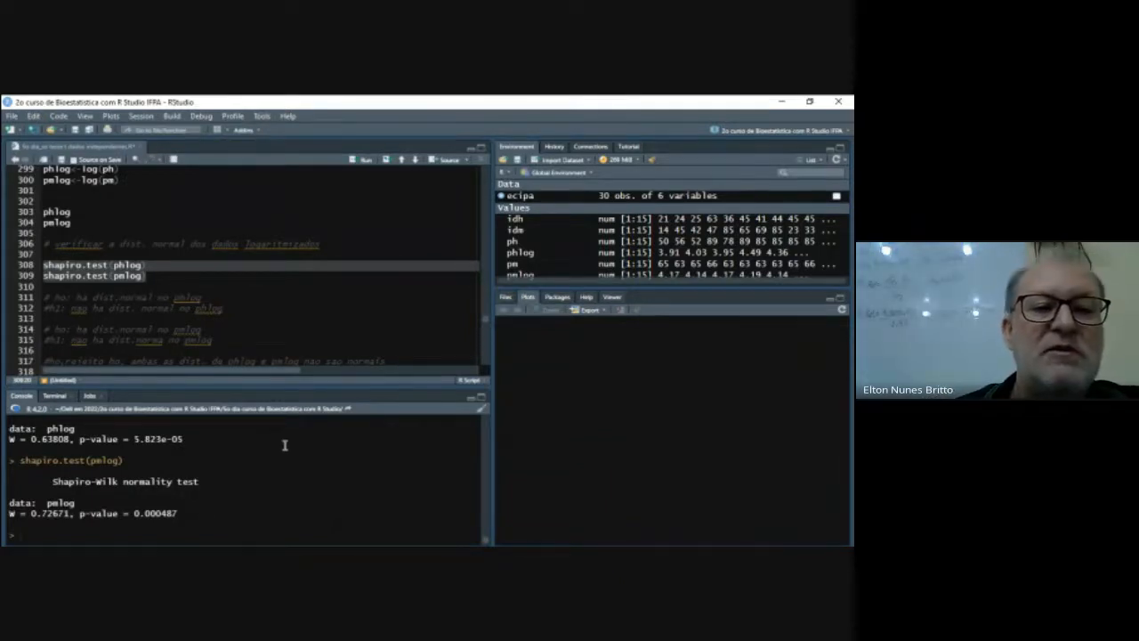
- Test the homogeneity of variances of the log-transformed weights by running var.test(phlog,pmlog)
scroll(297, 347, "down", 5)
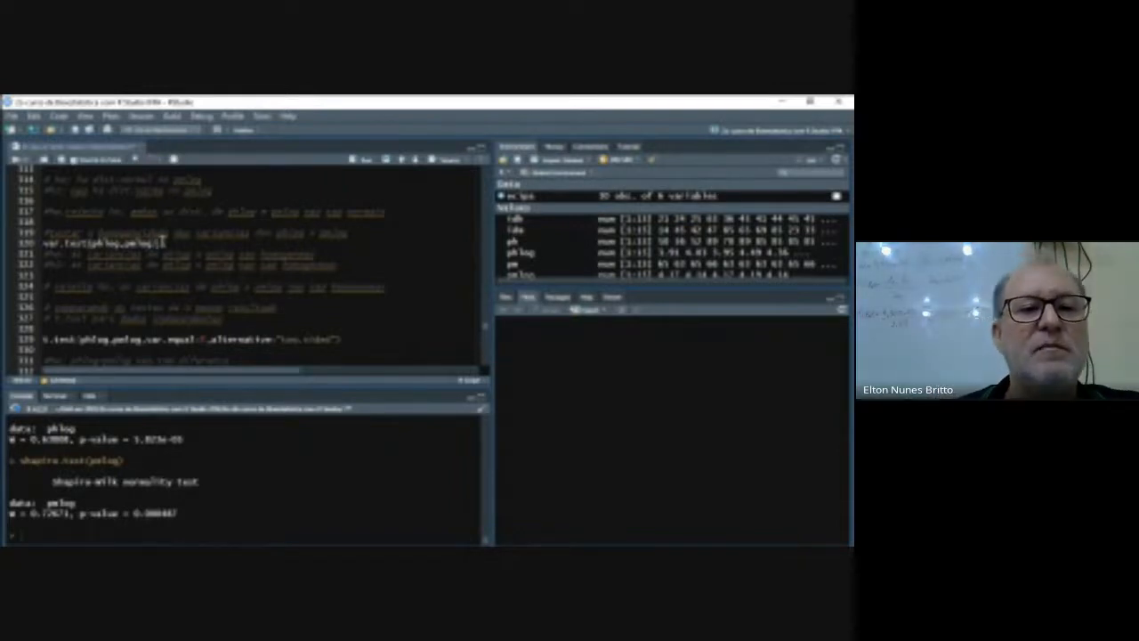
left_click(365, 160)
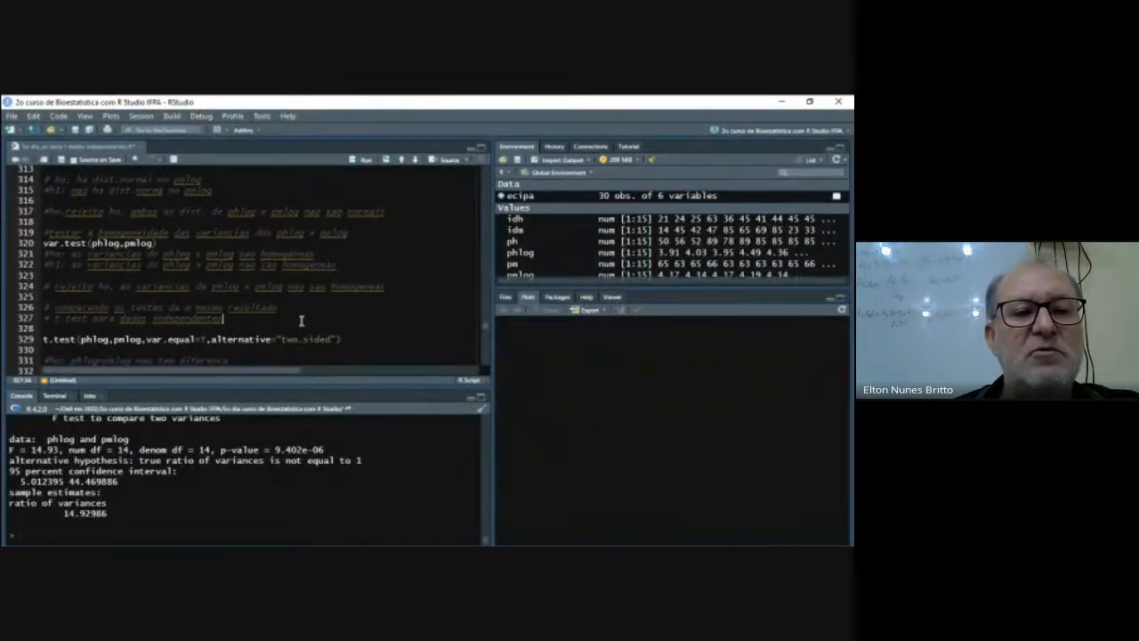
left_click(222, 322)
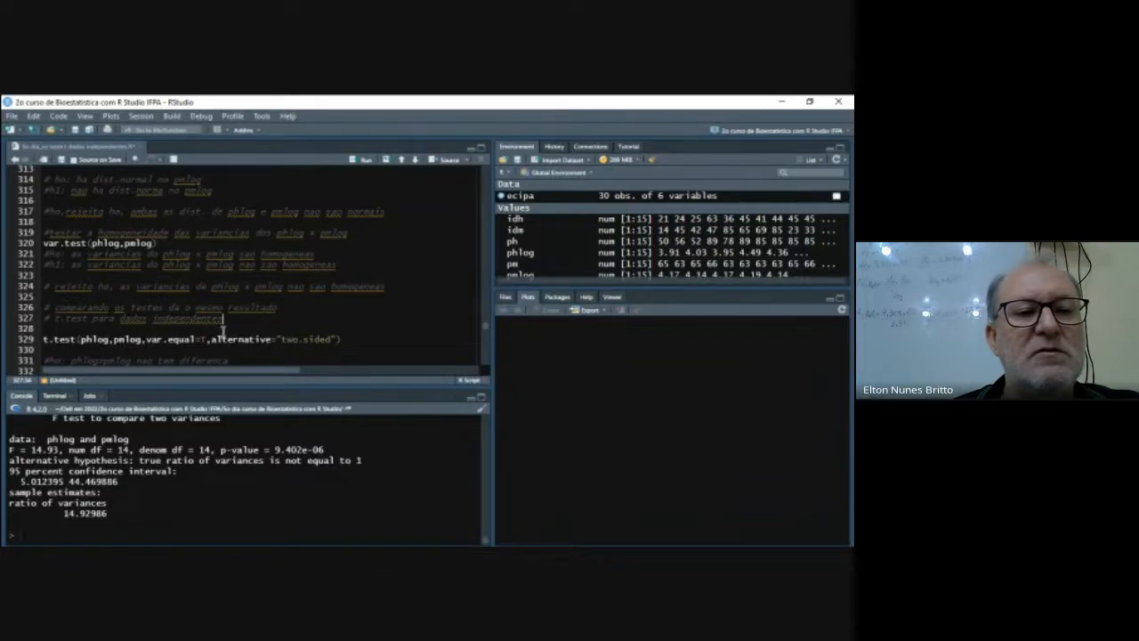
- Run the U test on the log-transformed weights with wilcox.test(phlog,pmlog,var.equal=F,alternative="two.sided")
scroll(222, 330, "down", 1)
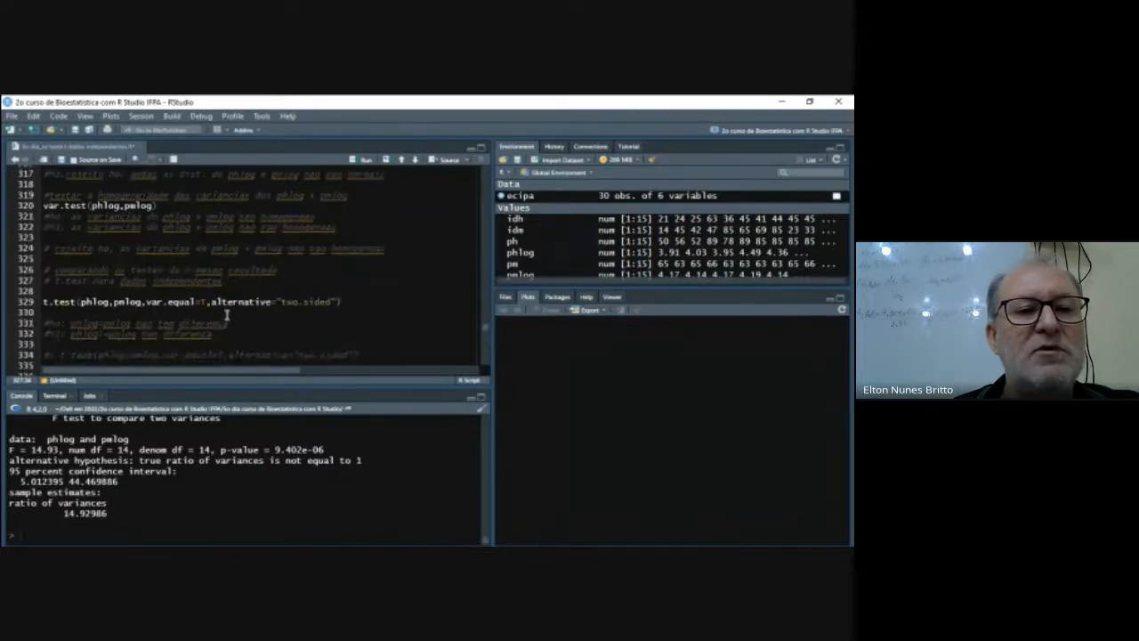
scroll(227, 313, "down", 7)
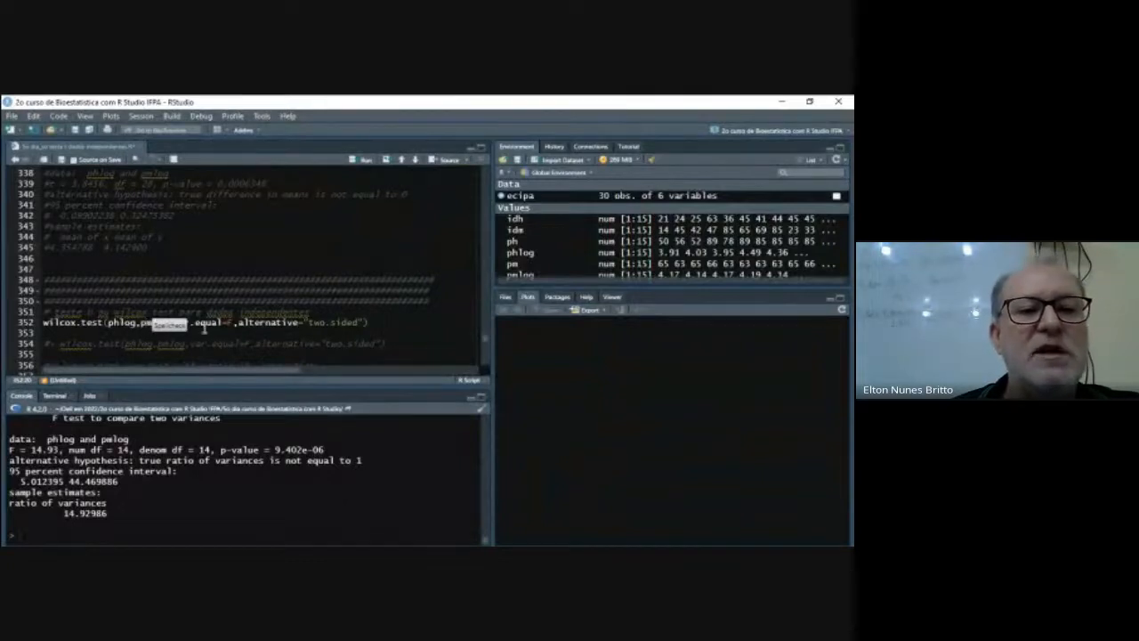
left_click(212, 331)
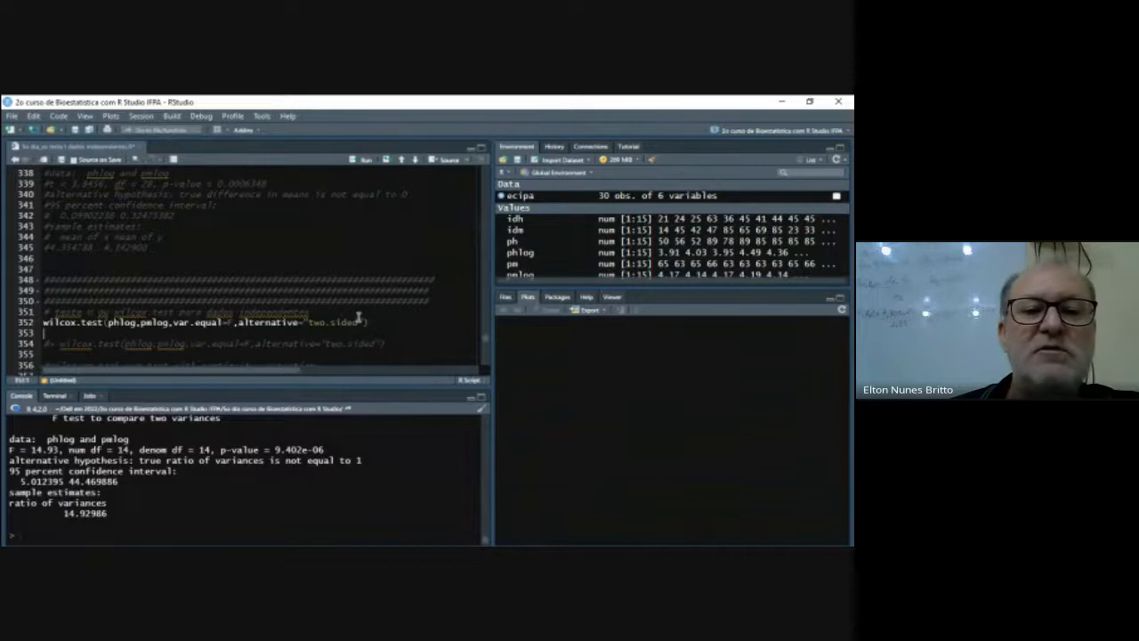
left_click(364, 159)
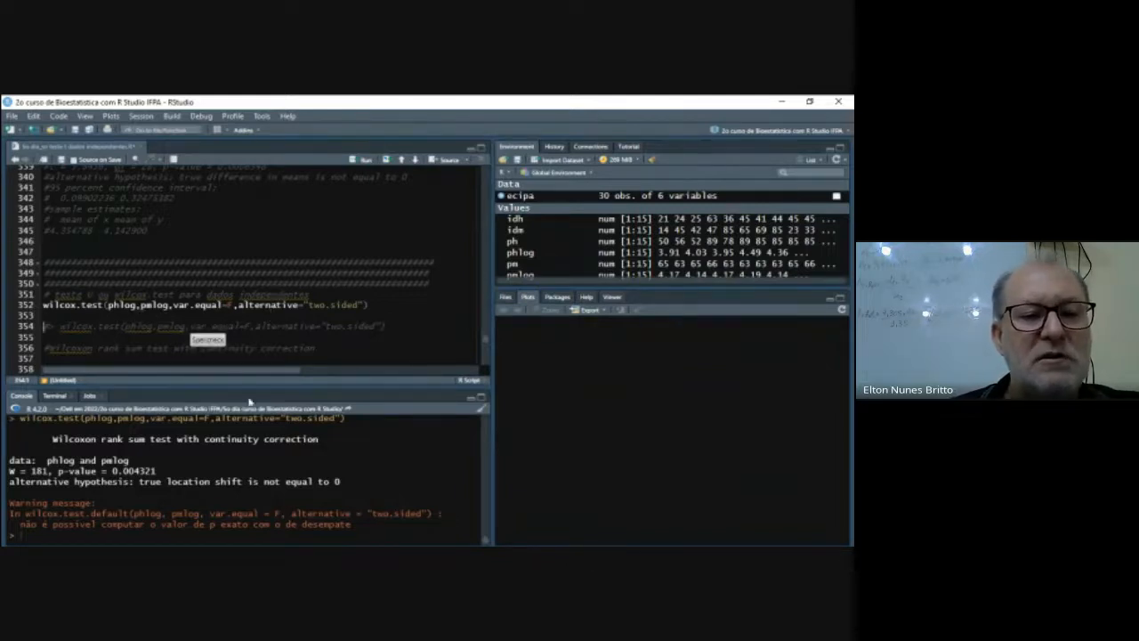
- Run the independent-samples version wilcox.test(phlog,pmlog,paired=F,alternative="two.sided") on the log-transformed weights
scroll(231, 337, "down", 3)
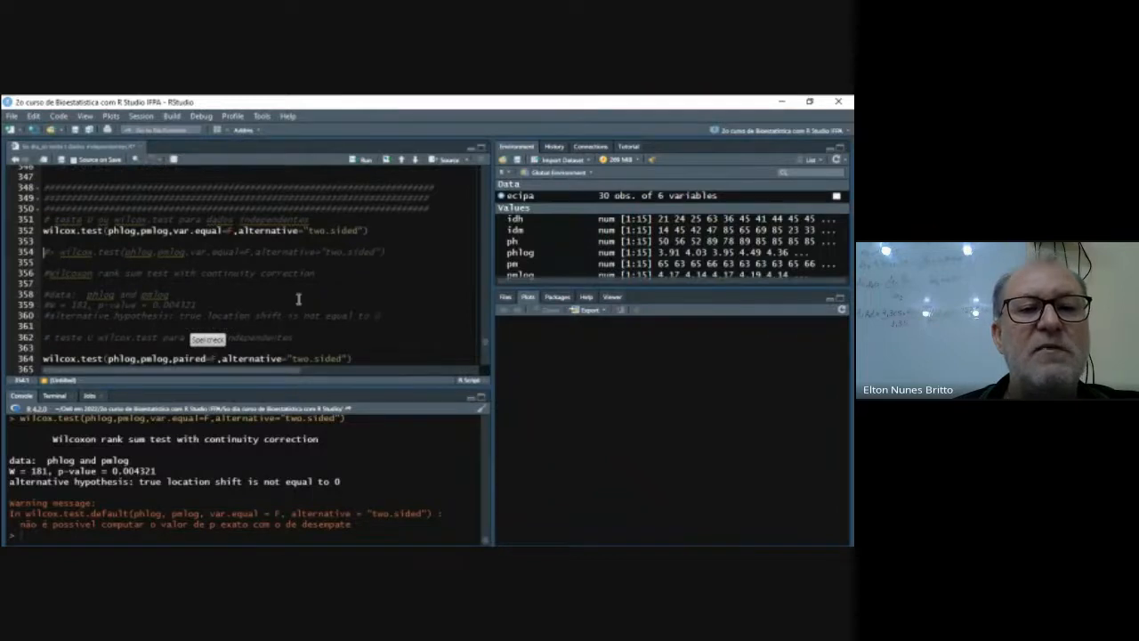
scroll(299, 298, "up", 3)
scroll(299, 298, "down", 5)
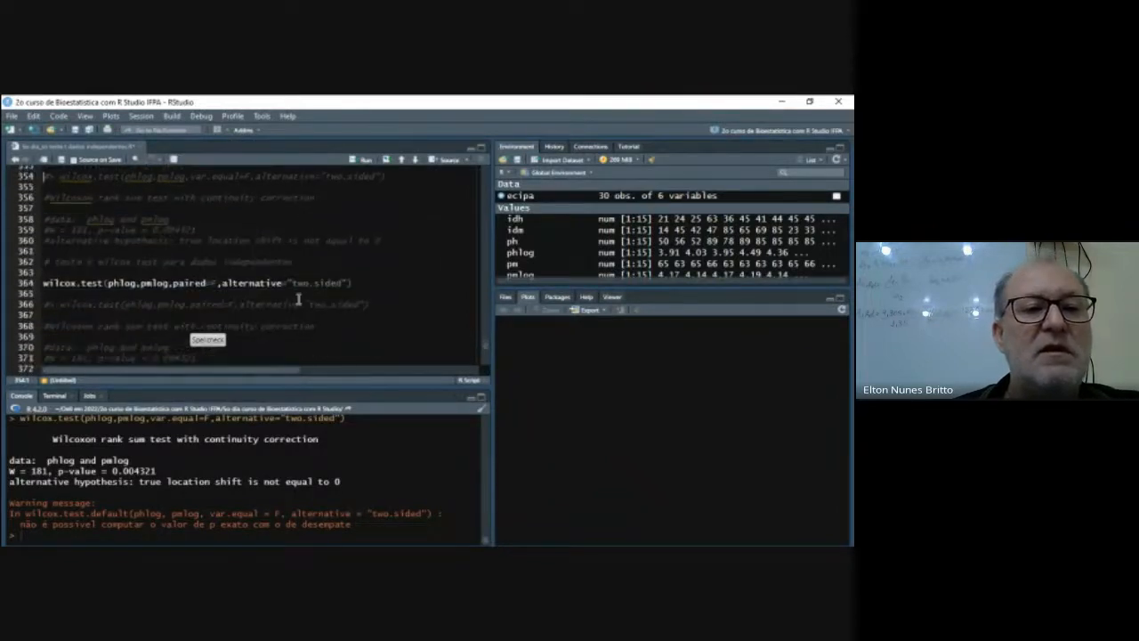
scroll(300, 278, "up", 2)
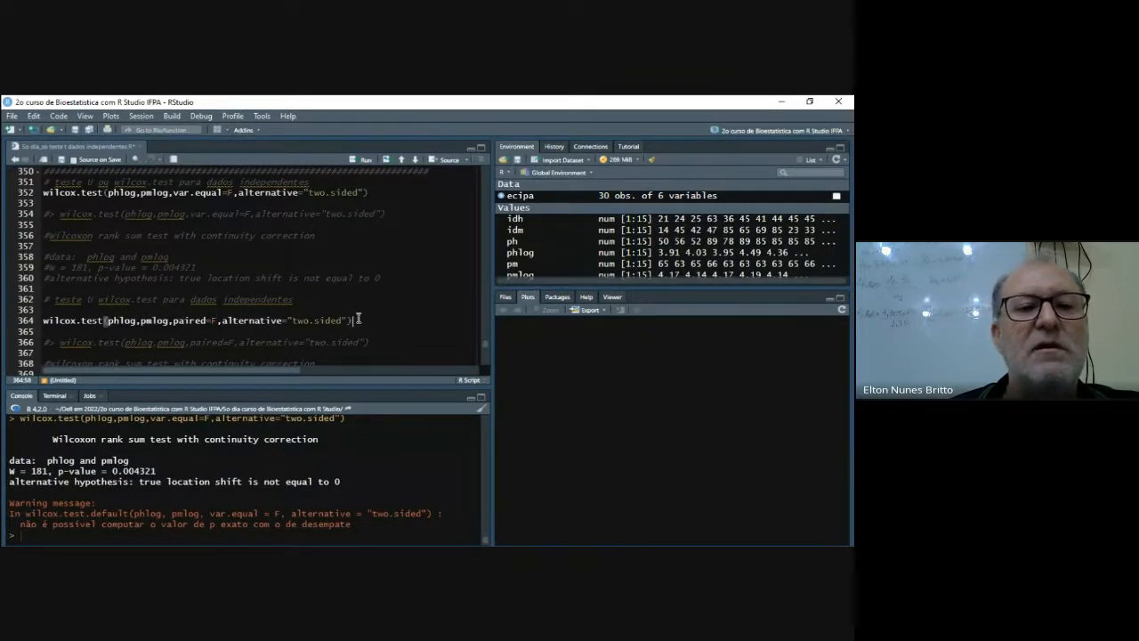
left_click(365, 160)
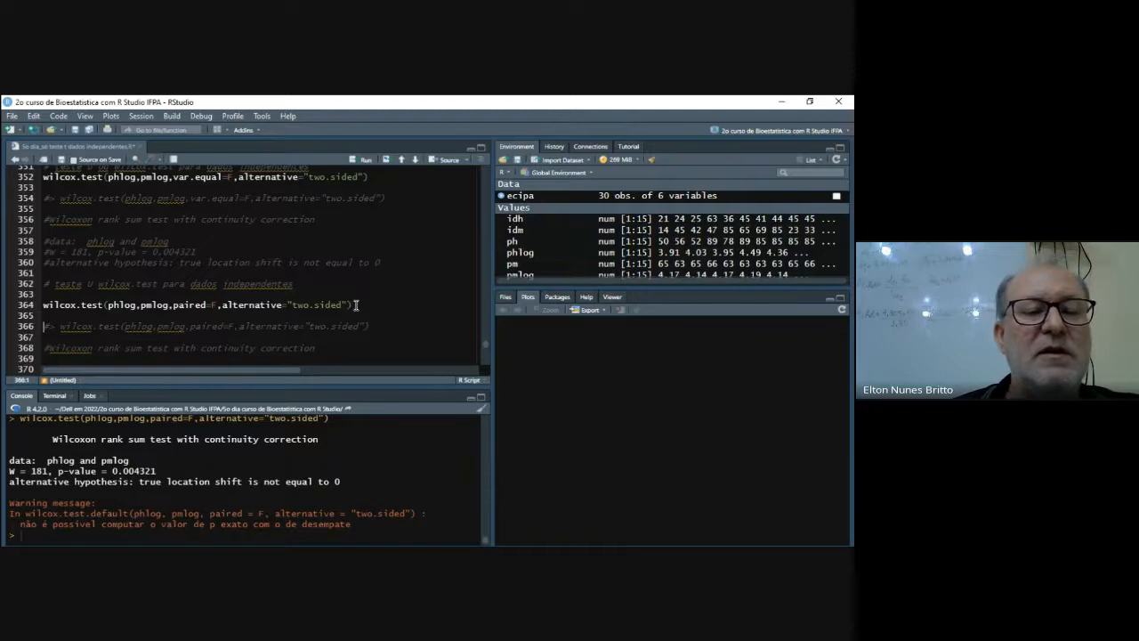
- Run the continuity-corrected version wilcox.test(phlog,pmlog,correc=T,alternative="two.sided") from the script
scroll(356, 305, "down", 3)
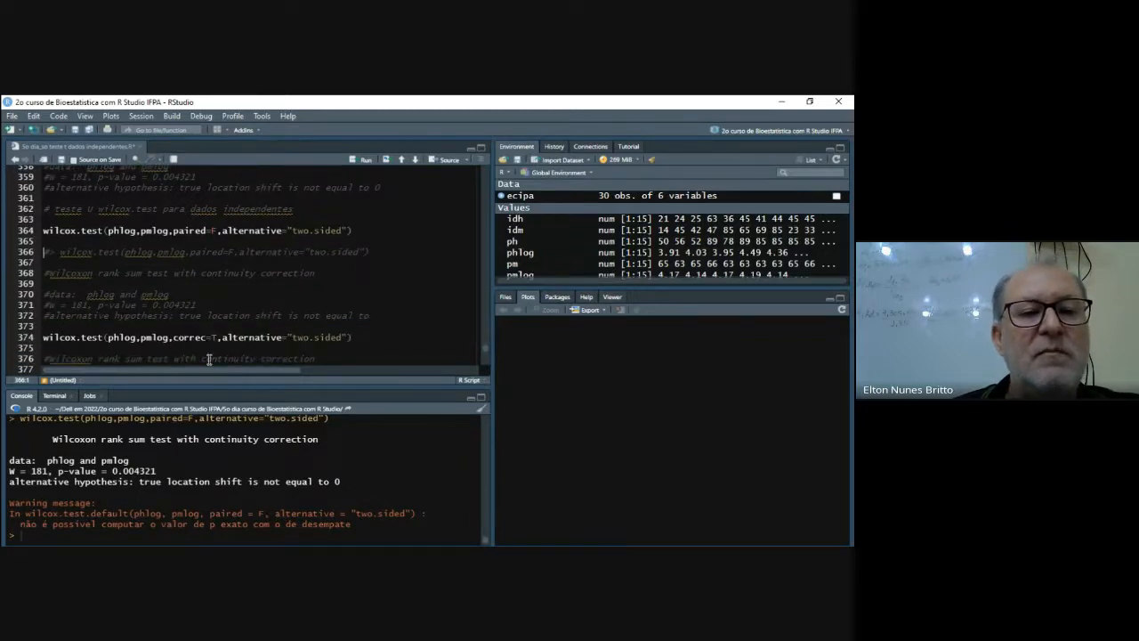
left_click(352, 339)
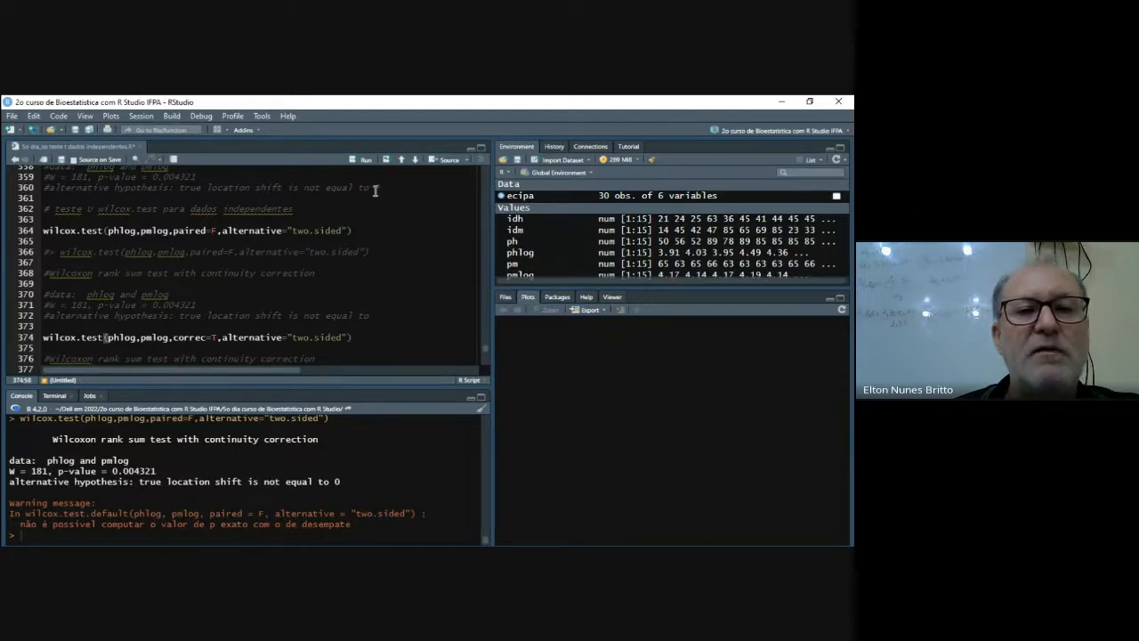
key("ctrl+Return")
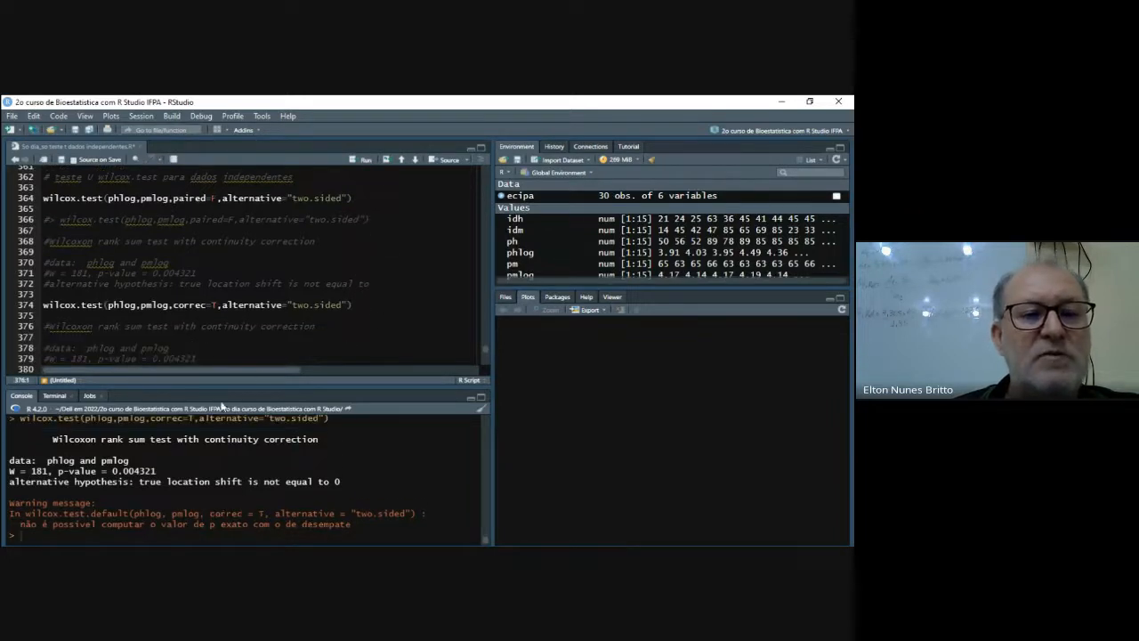
- Run the default U test on the untransformed weights with wilcox.test(ph,pm)
scroll(258, 351, "down", 3)
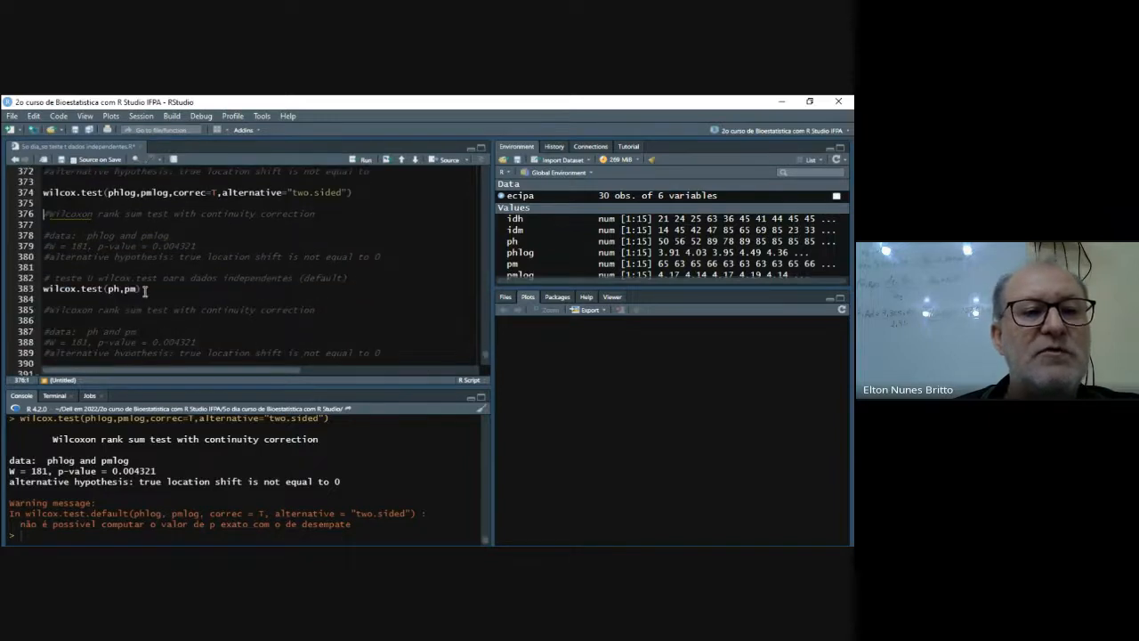
left_click(144, 290)
key("ctrl+Return")
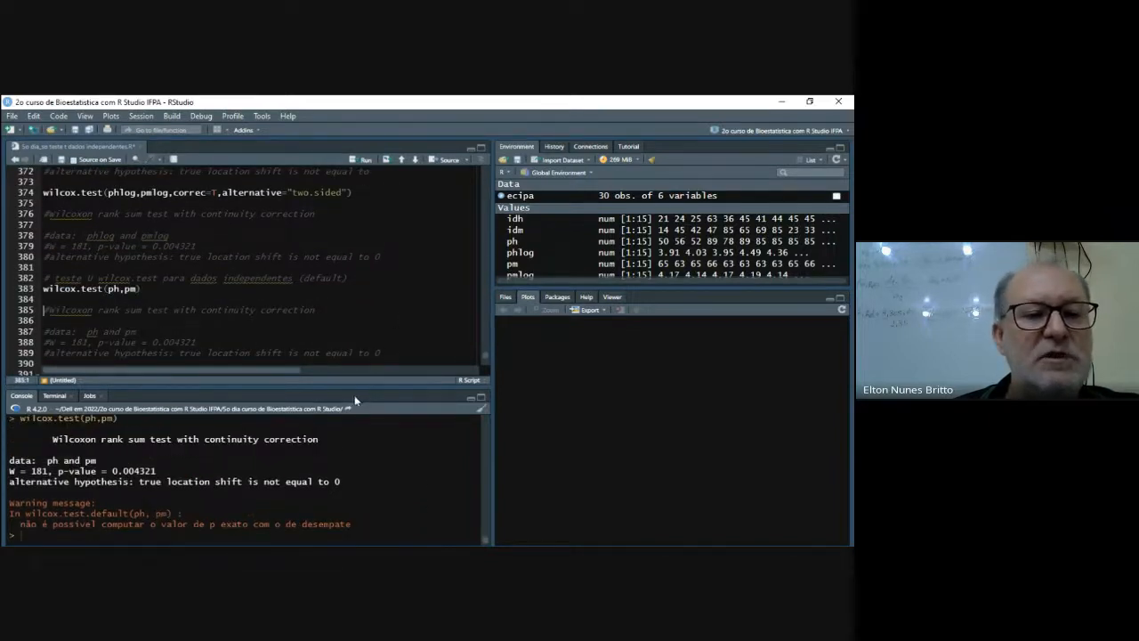
- Run the independent t-test on the log-transformed weights with t.test(phlog,pmlog,var.equal=T,alternative="two.sided")
scroll(381, 331, "up", 15)
scroll(381, 331, "up", 2)
scroll(381, 331, "down", 2)
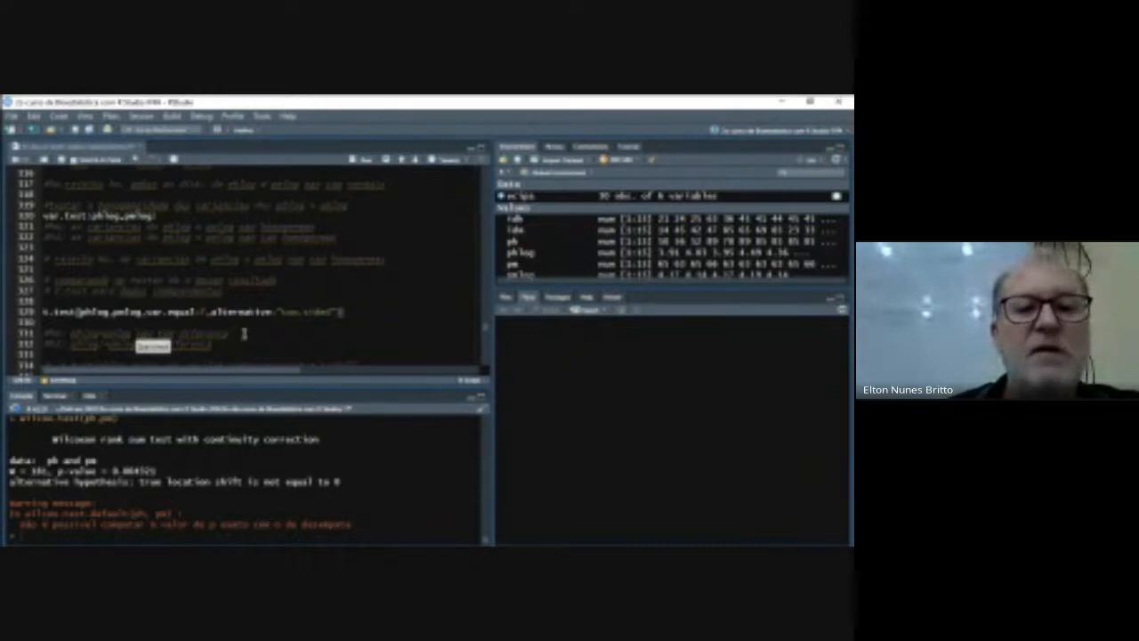
triple_click(342, 312)
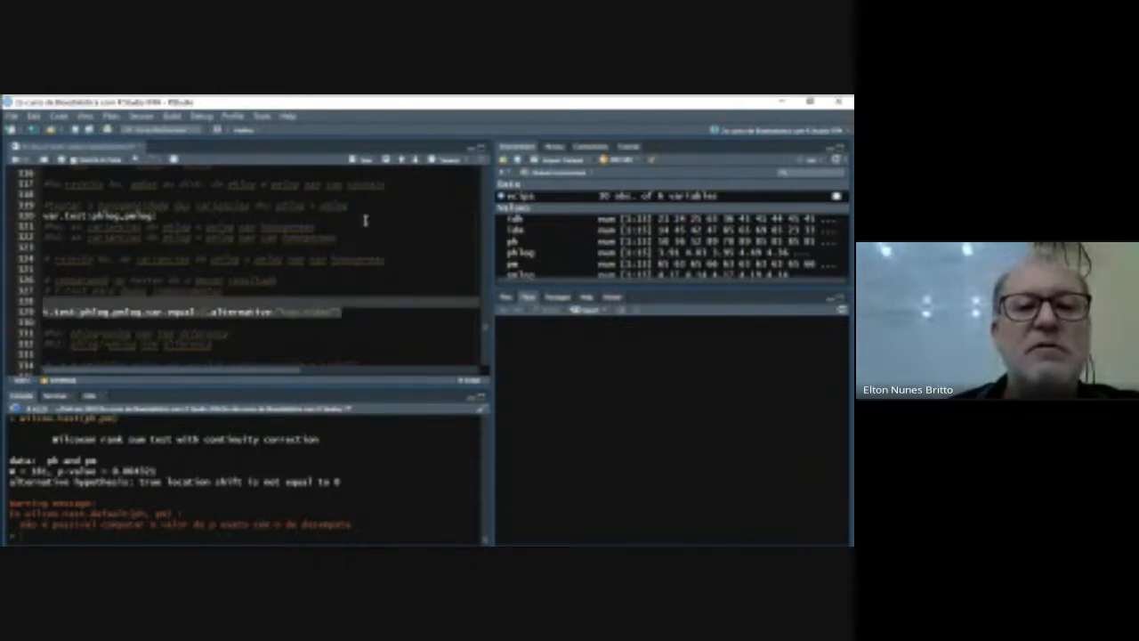
left_click(347, 315)
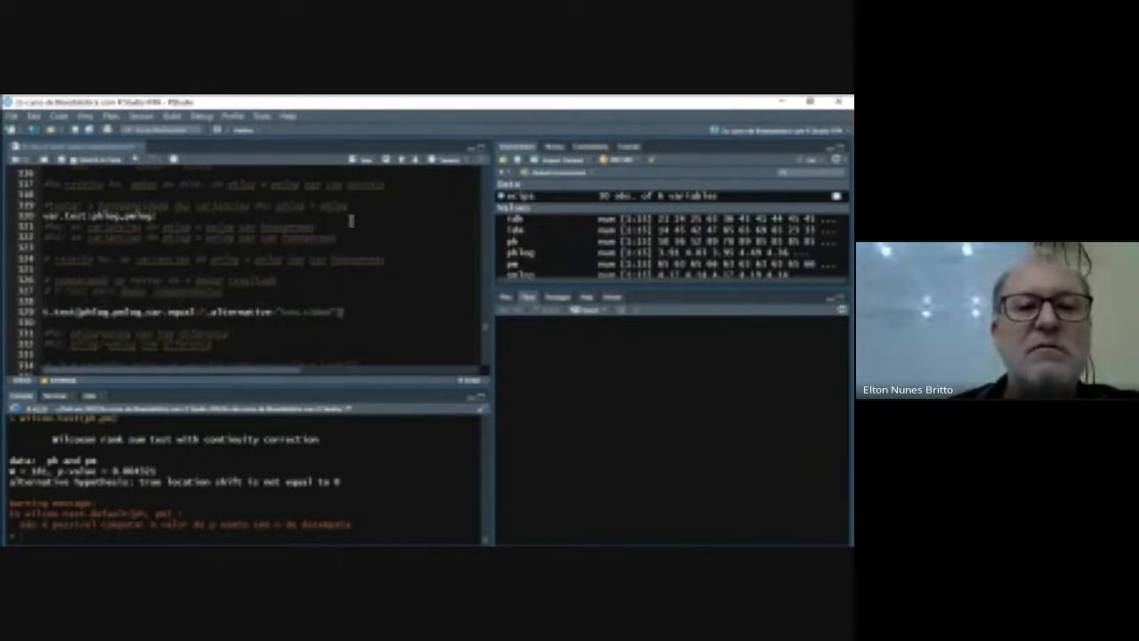
left_click(365, 160)
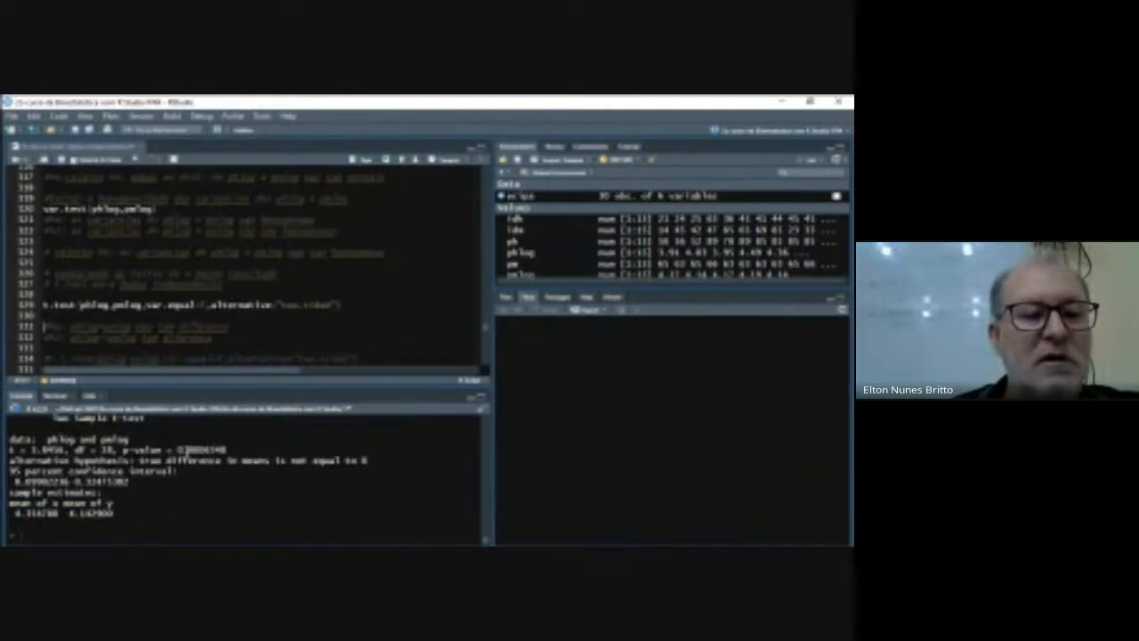
- Review the script's log-transformation section, from the data preparation and assumption tests to the t-test and wilcox.test comparisons
left_click(314, 214)
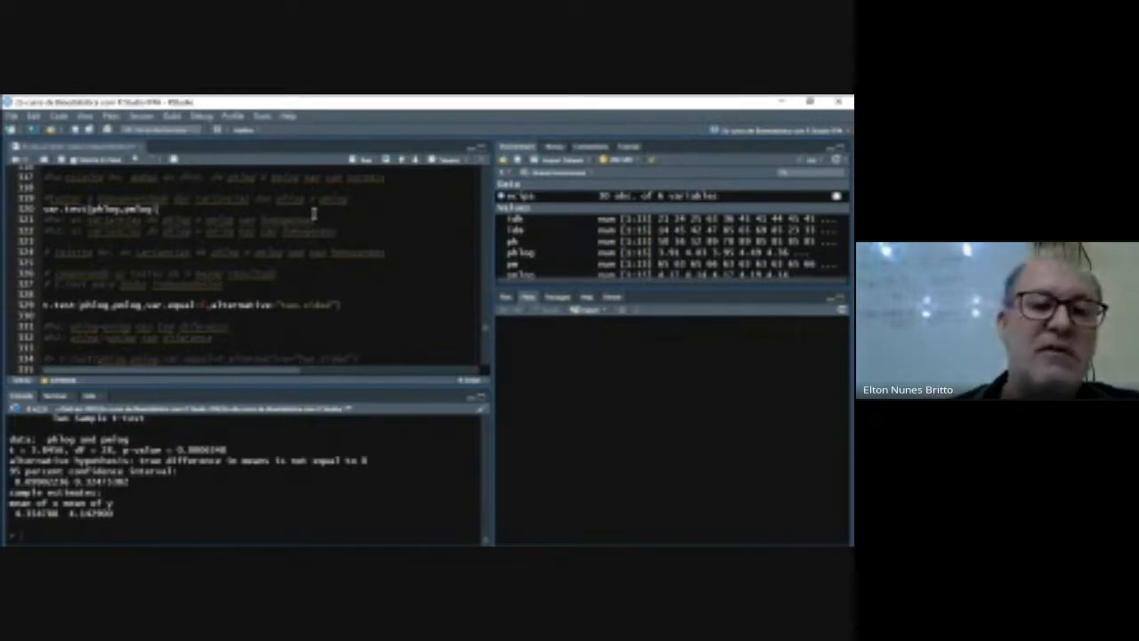
scroll(275, 313, "down", 1)
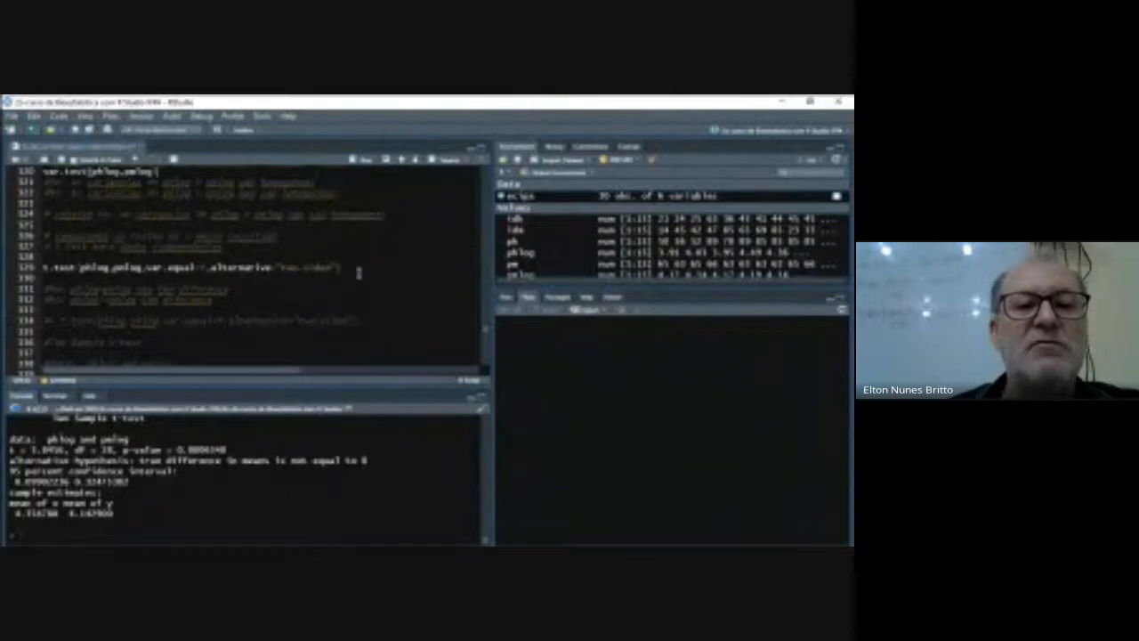
scroll(372, 295, "down", 3)
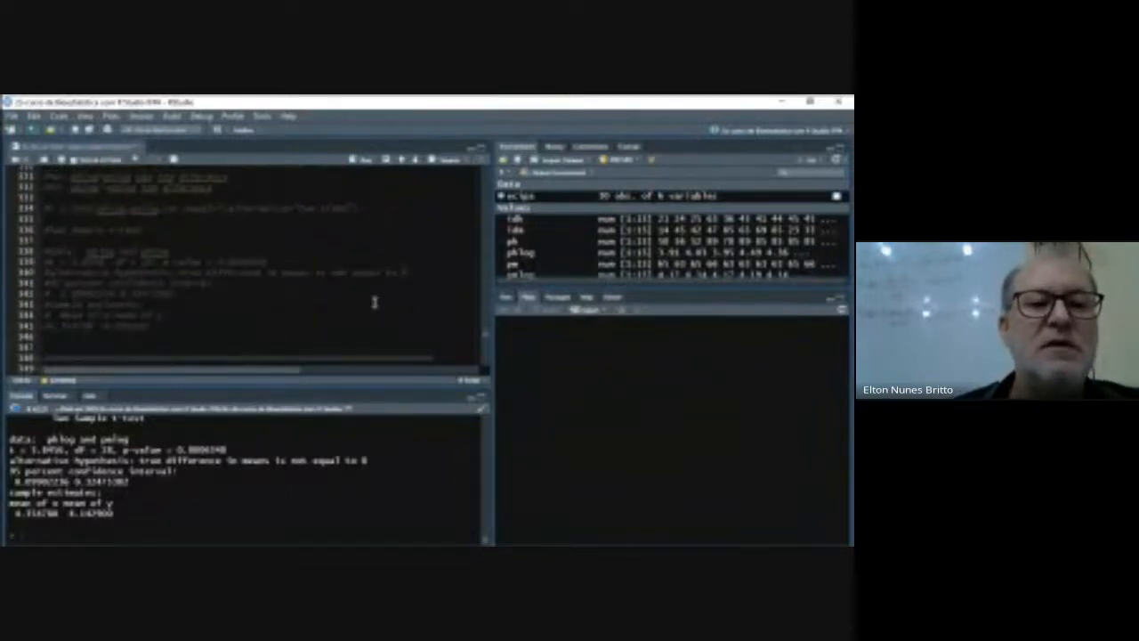
scroll(372, 295, "up", 3)
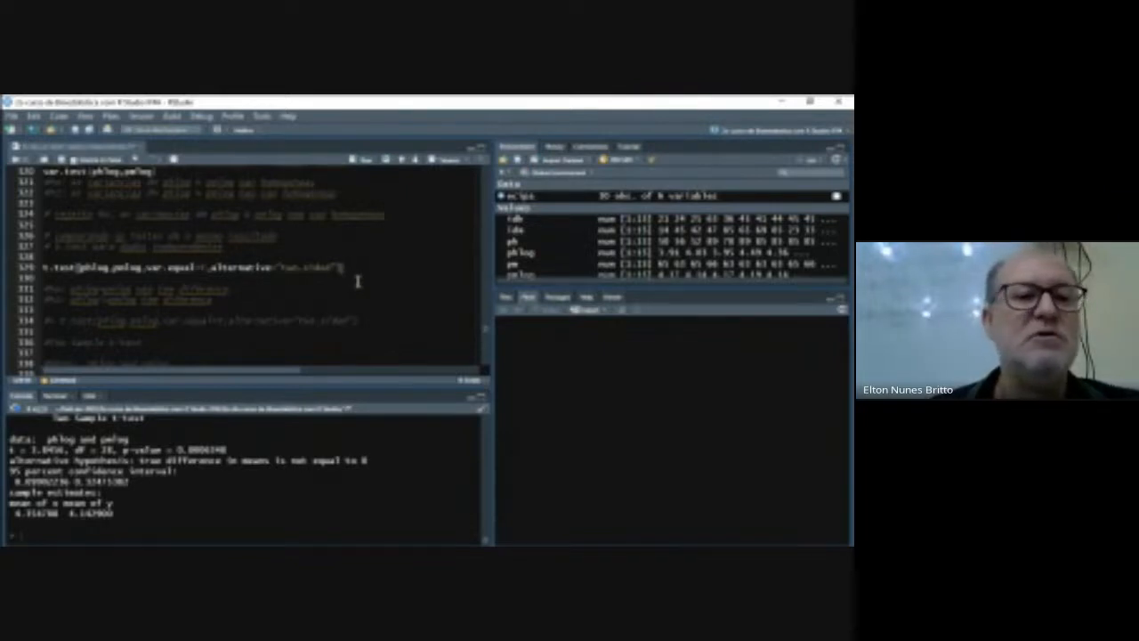
scroll(356, 281, "down", 5)
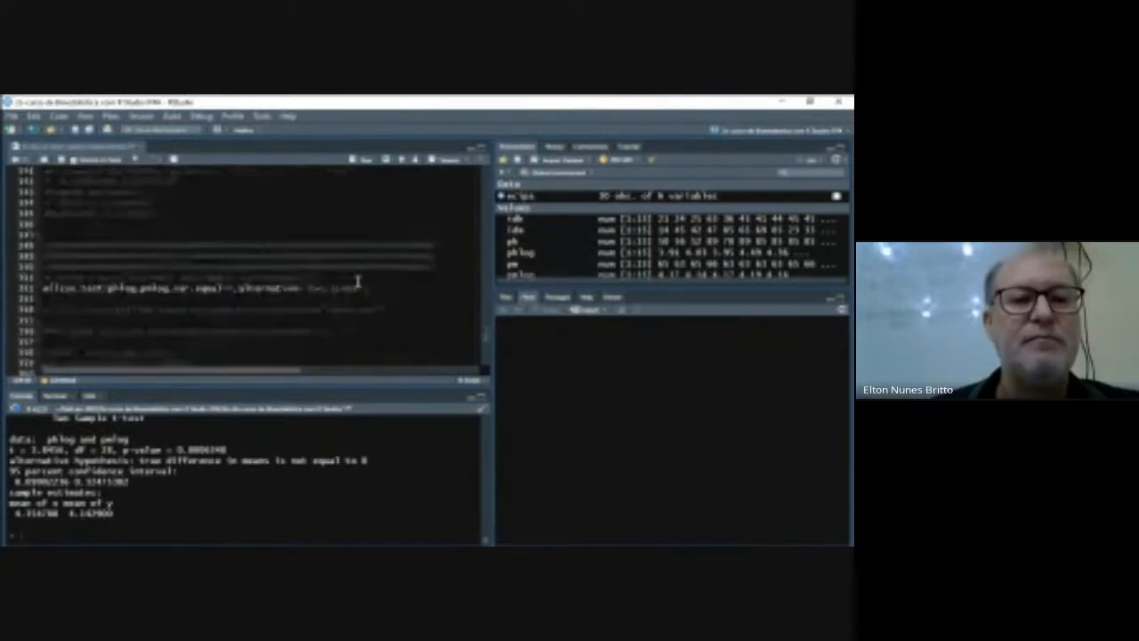
scroll(357, 281, "down", 5)
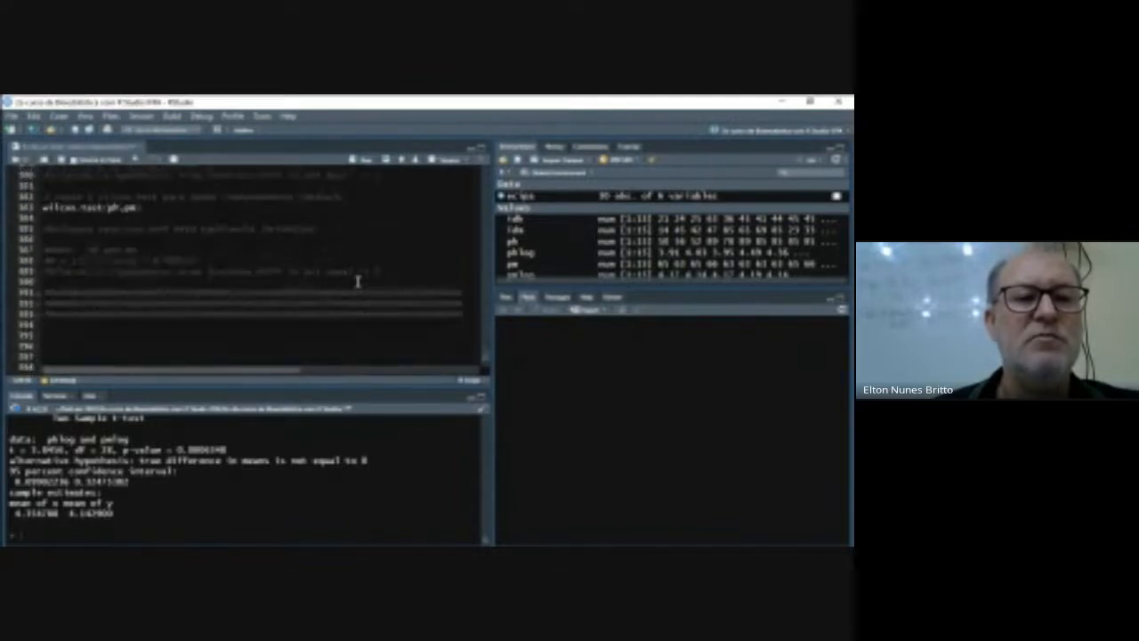
scroll(357, 281, "down", 1)
scroll(357, 281, "up", 10)
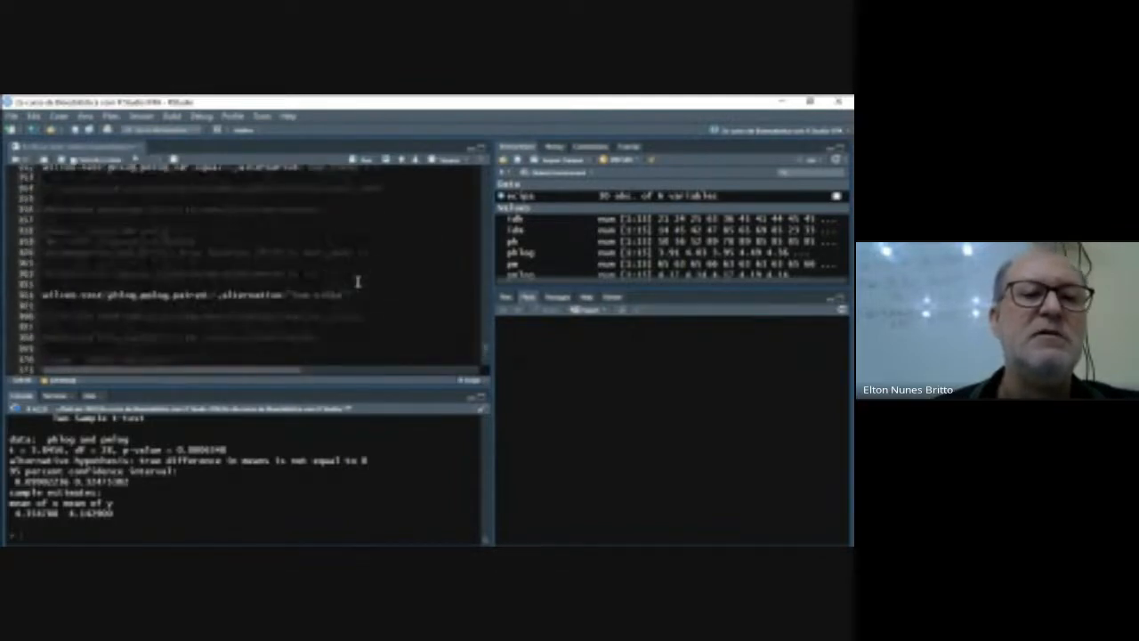
scroll(356, 281, "up", 3)
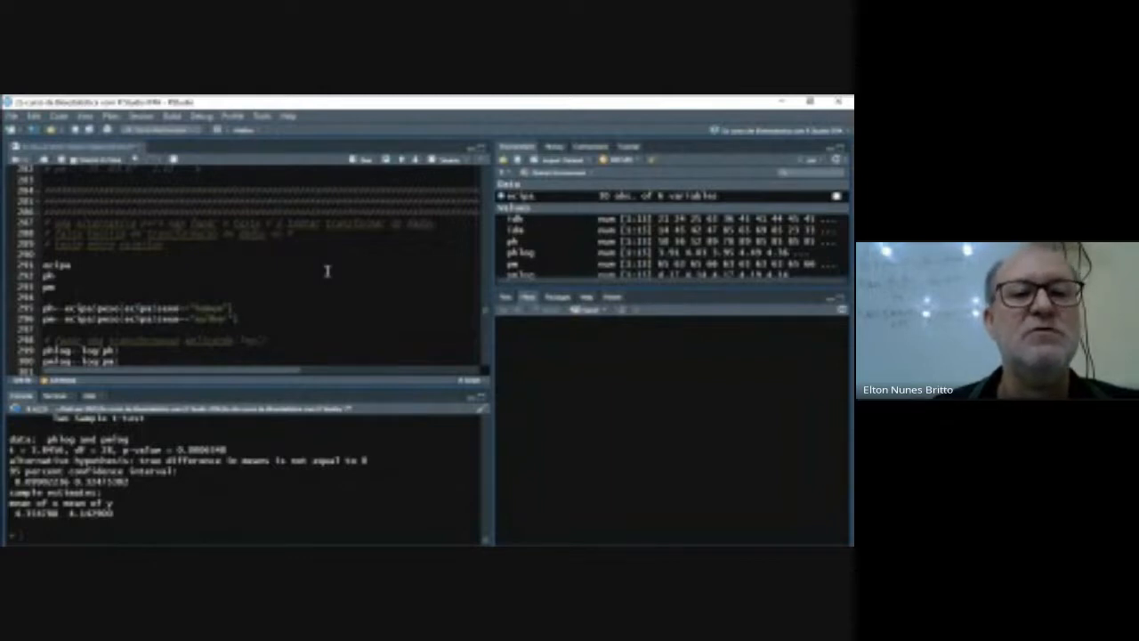
scroll(326, 270, "down", 2)
scroll(327, 271, "up", 3)
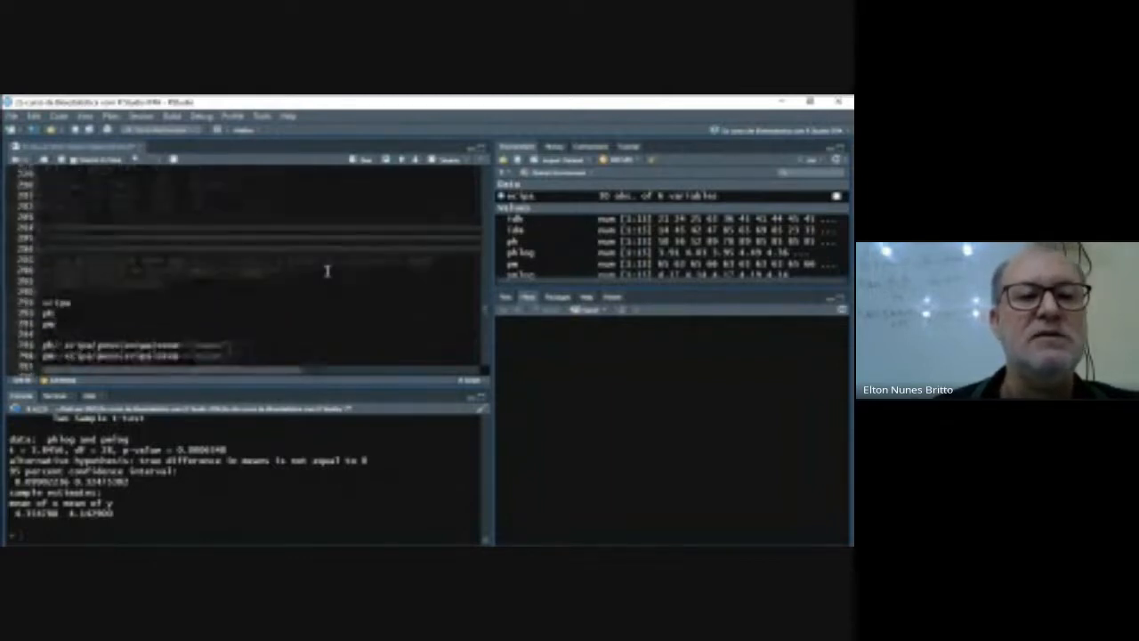
scroll(327, 270, "down", 3)
scroll(327, 271, "down", 20)
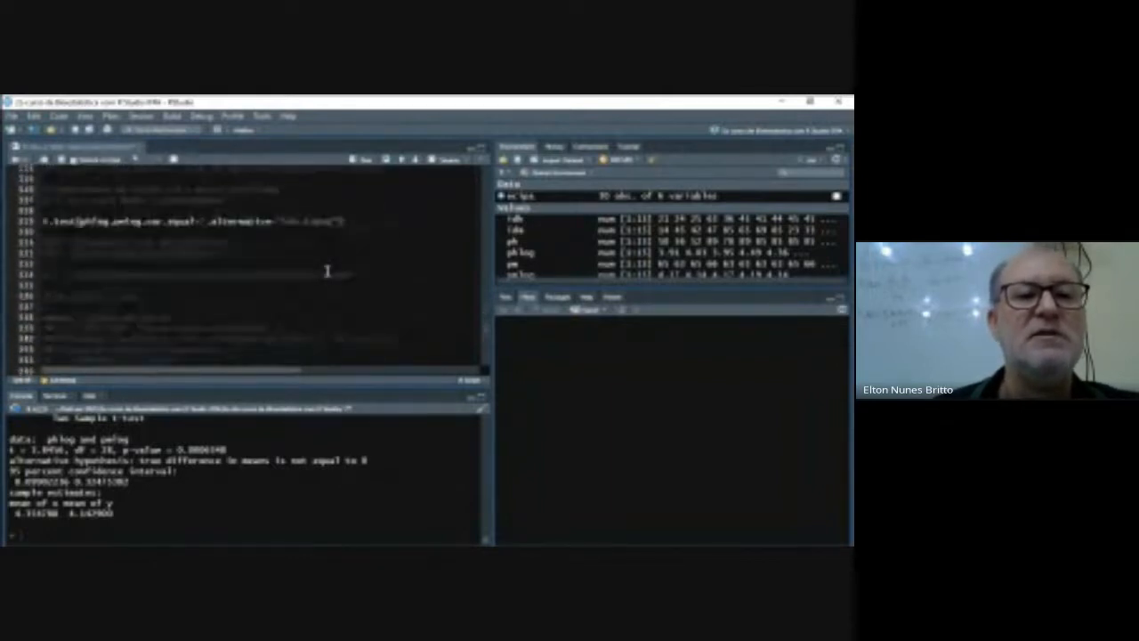
scroll(327, 271, "down", 20)
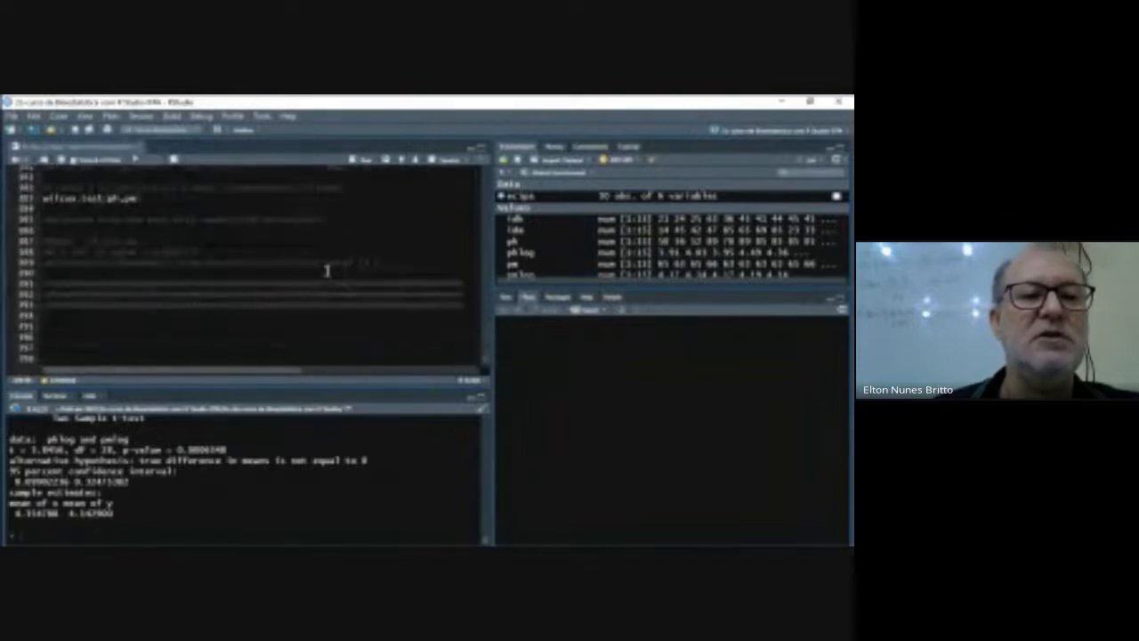
scroll(327, 271, "up", 5)
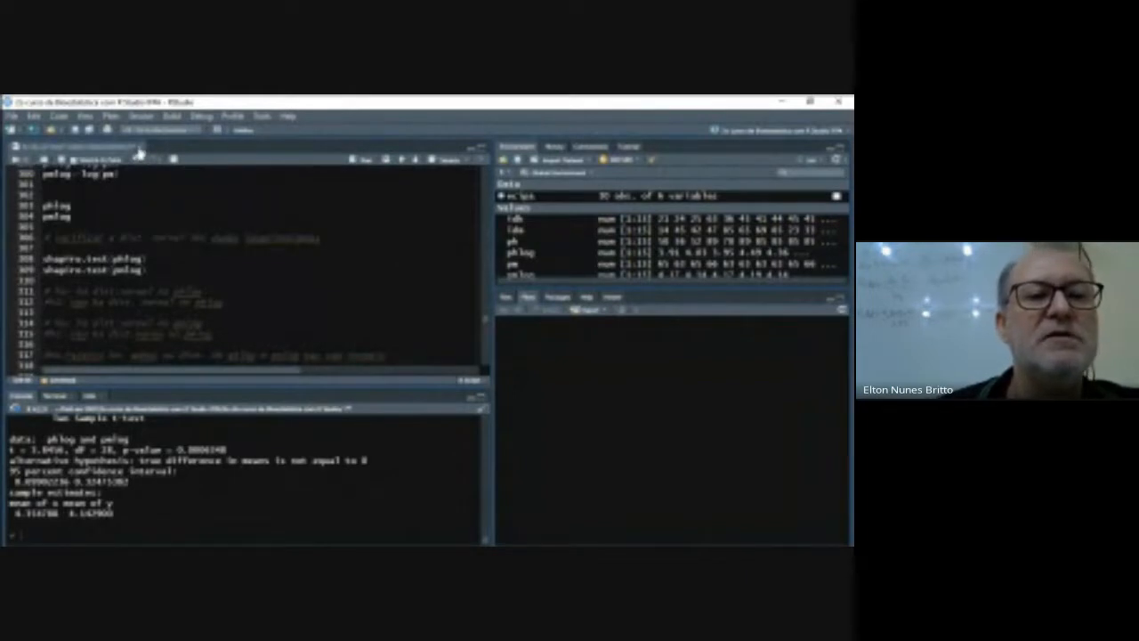
scroll(275, 279, "down", 15)
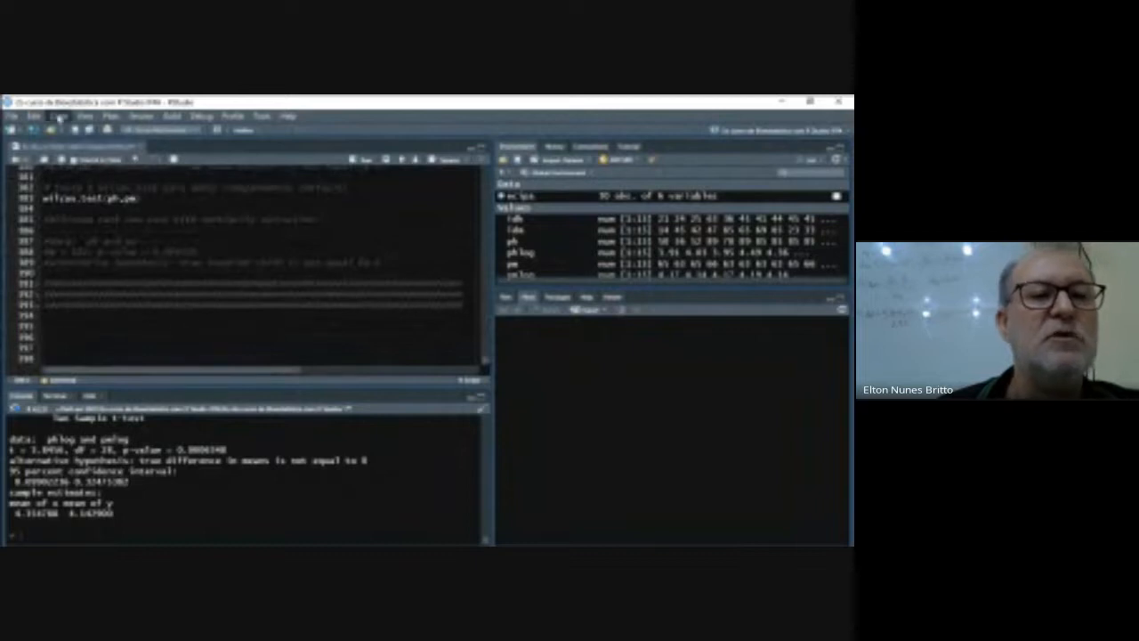
- Save the independent-data t-test script, add blank lines below its last separator, and close it
left_click(62, 162)
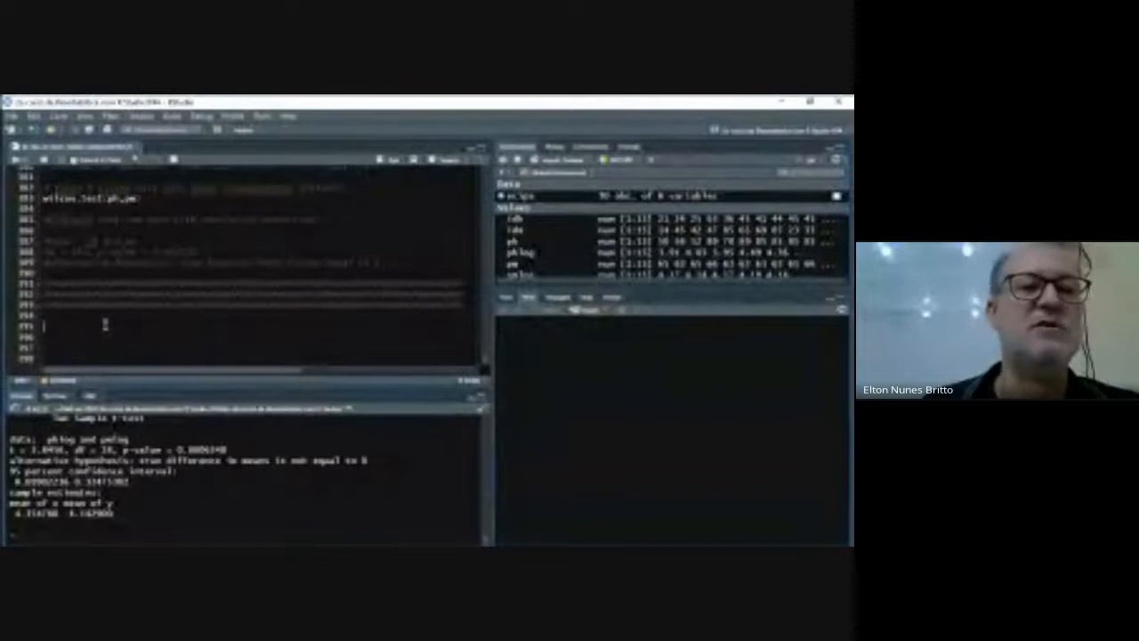
key("Return")
key("Return")
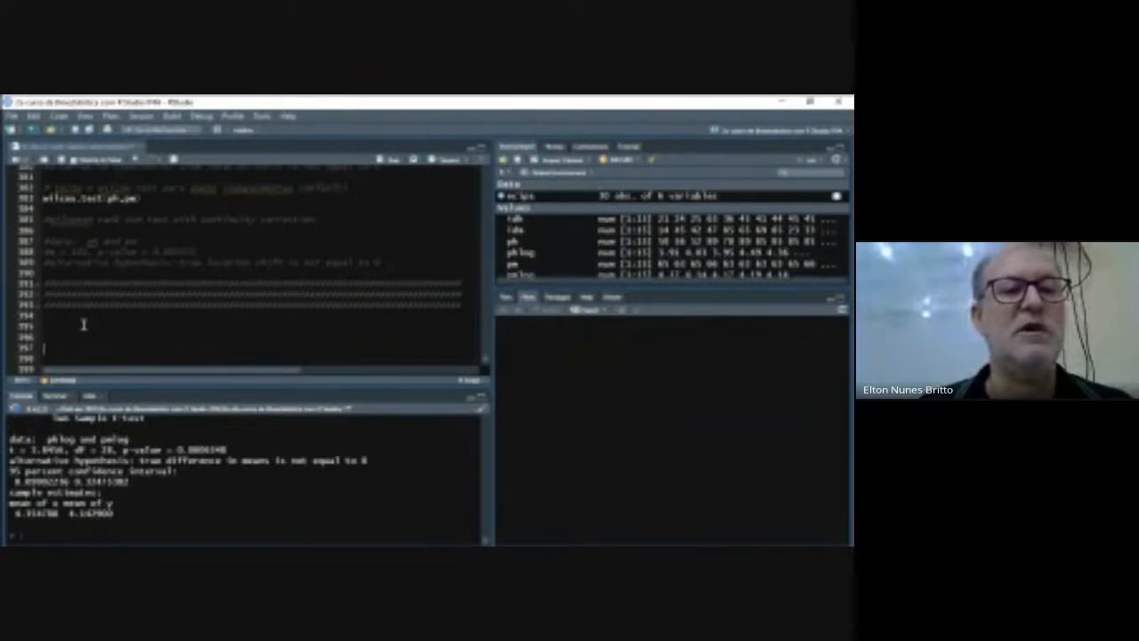
left_click(74, 326)
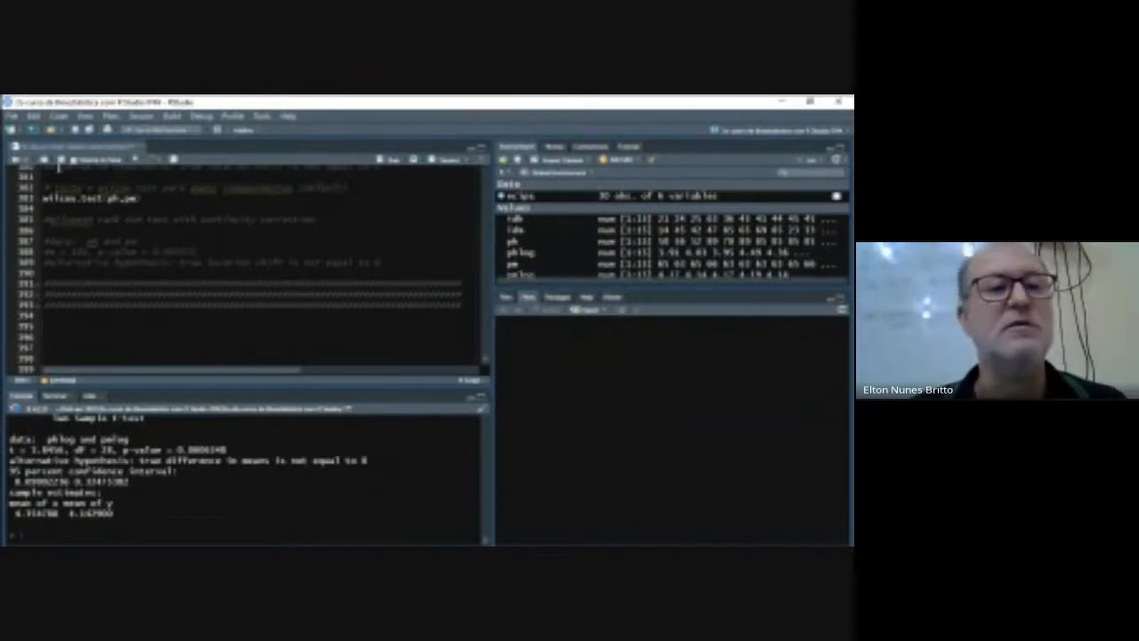
left_click(135, 148)
- Open the script 5o dia_so ANOVA 1 fator e Kruskal_Wallis from the 5o dia course folder
left_click(12, 116)
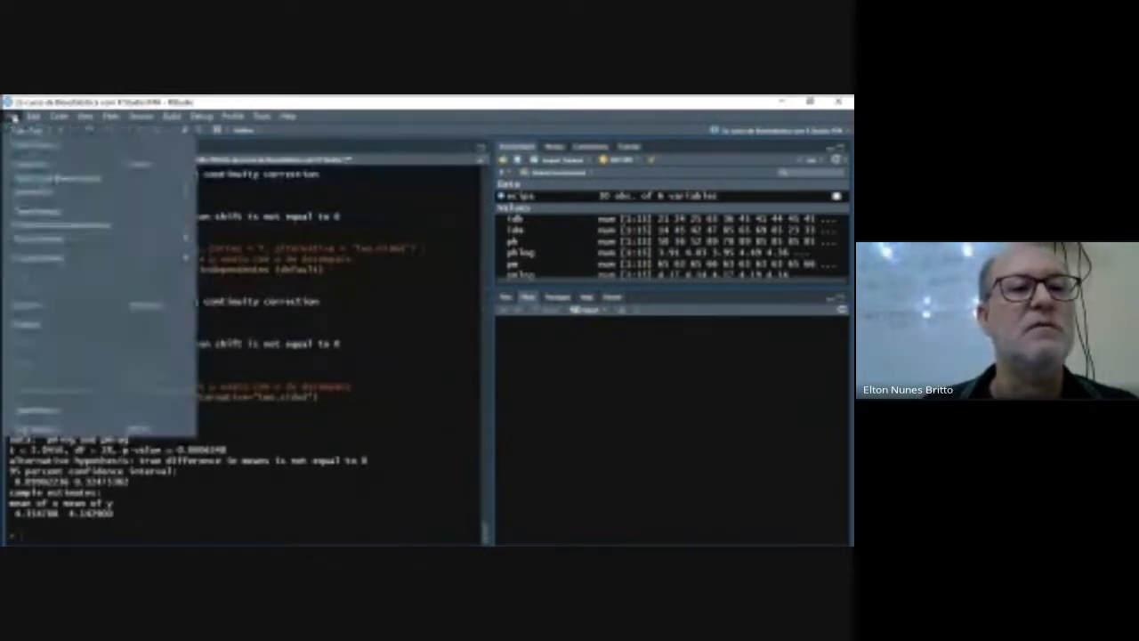
left_click(29, 165)
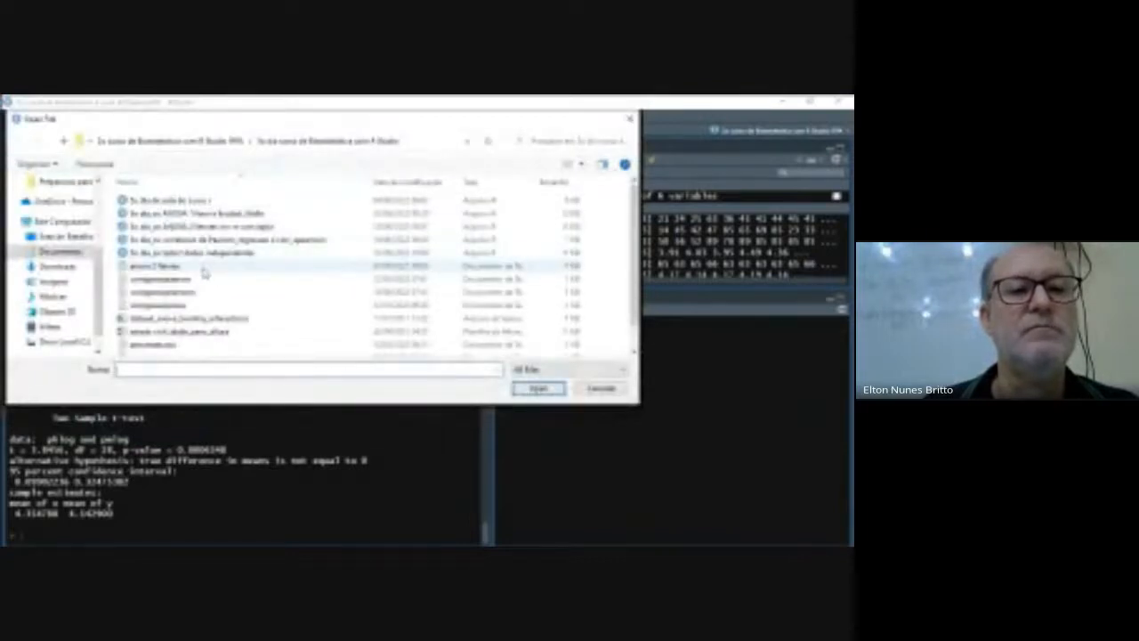
double_click(203, 216)
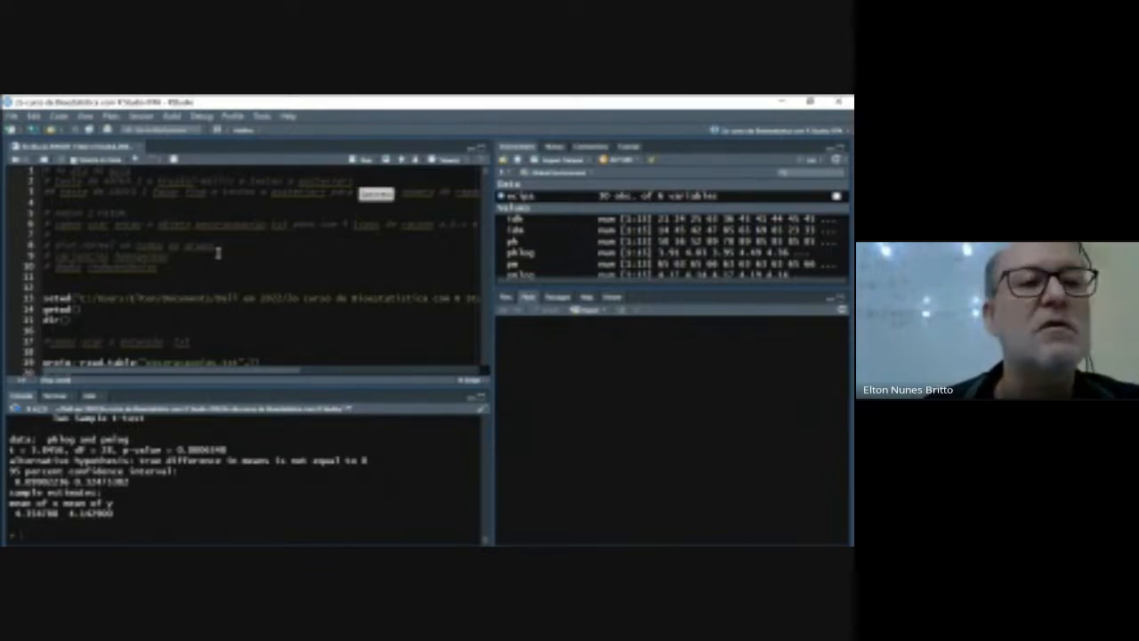
left_click(12, 116)
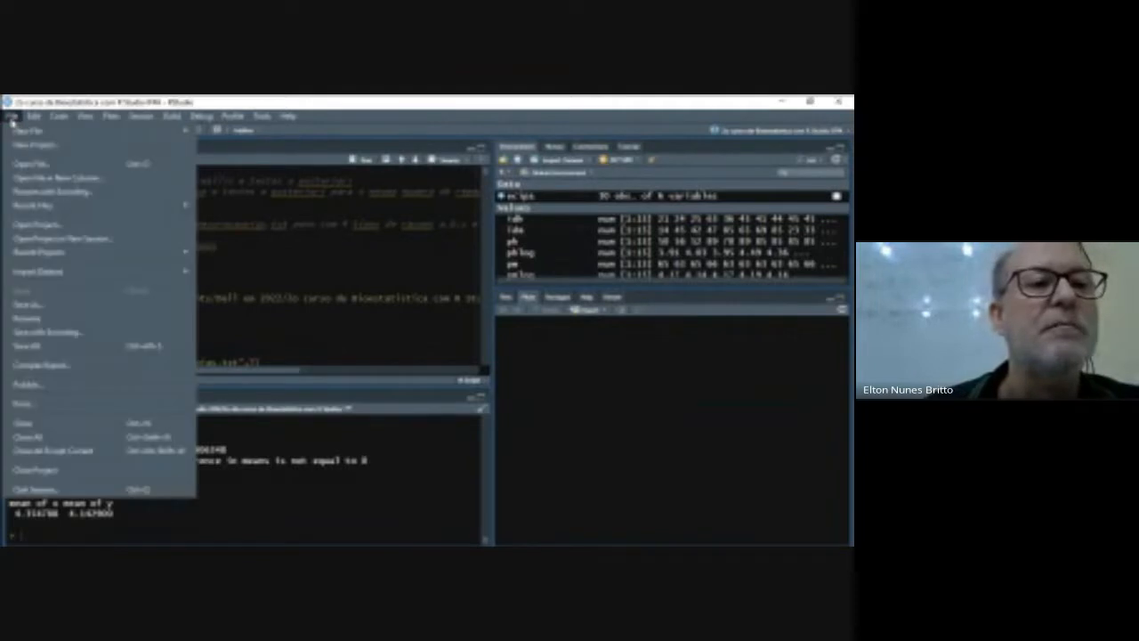
left_click(251, 228)
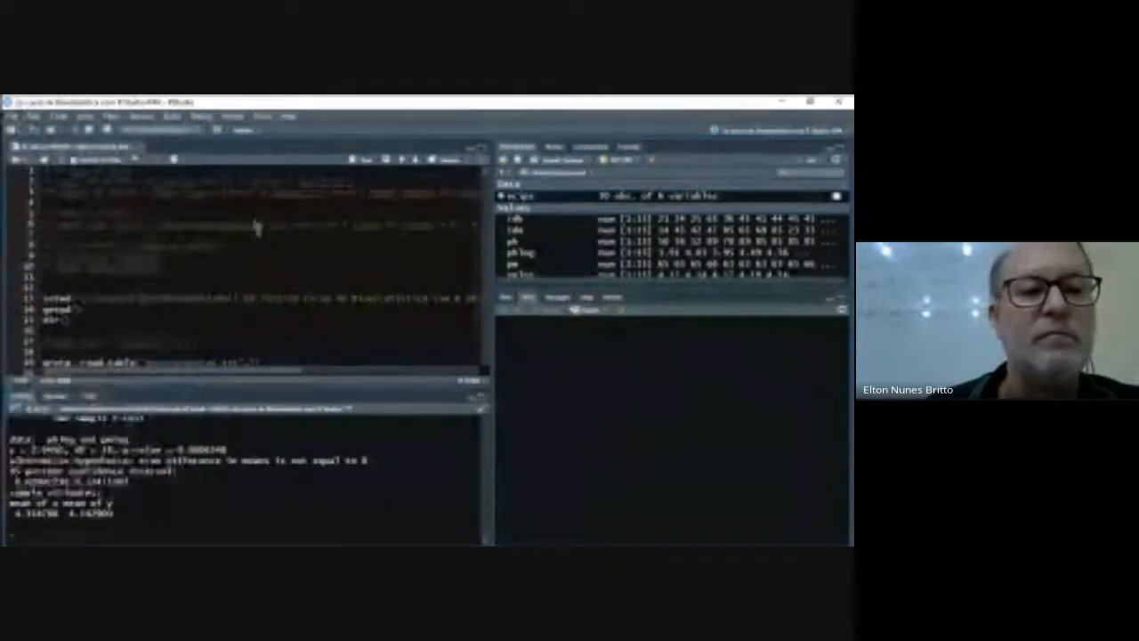
- Review the whole ANOVA and Kruskal-Wallis script, from the assumption tests to the Dunn tests and describeBy section, and return to its beginning
scroll(290, 270, "down", 3)
scroll(291, 271, "down", 20)
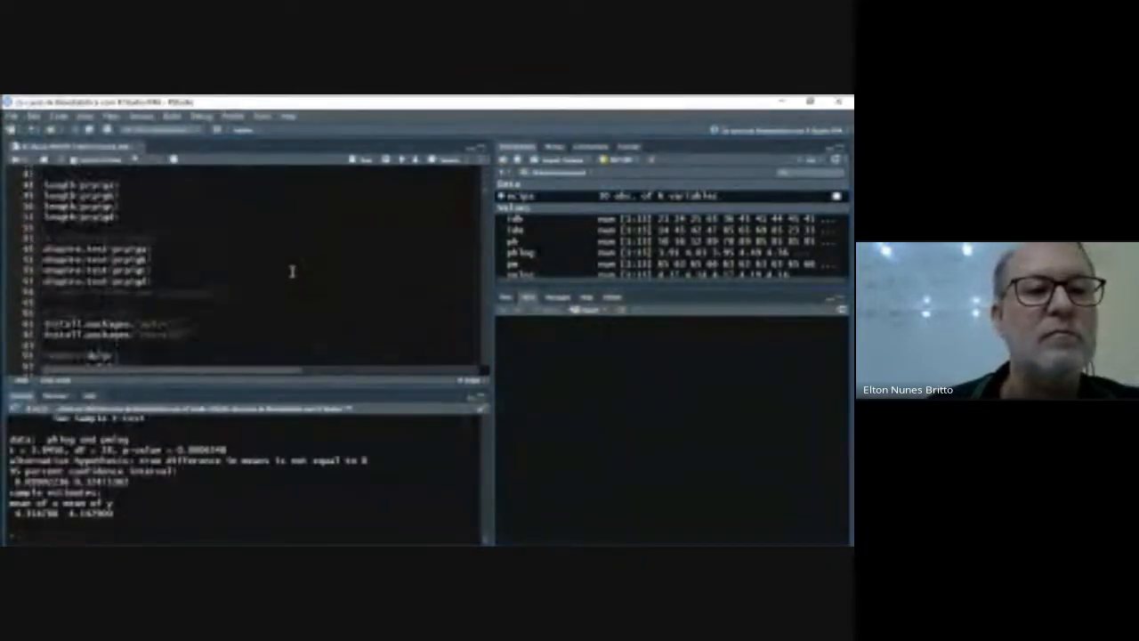
scroll(291, 270, "down", 20)
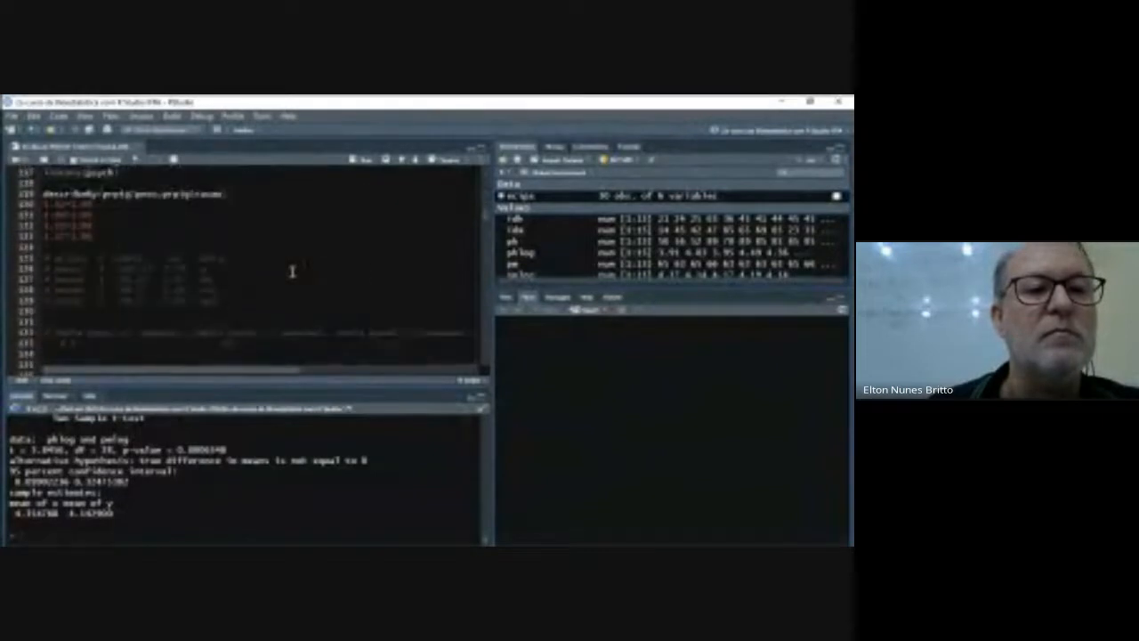
scroll(291, 270, "down", 10)
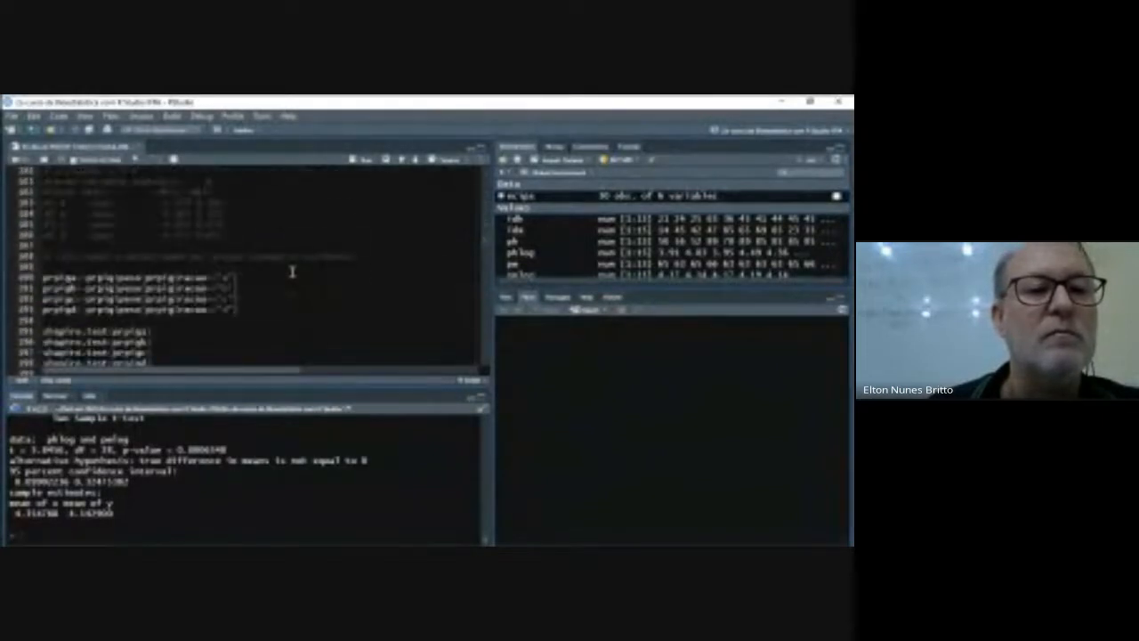
scroll(291, 270, "down", 8)
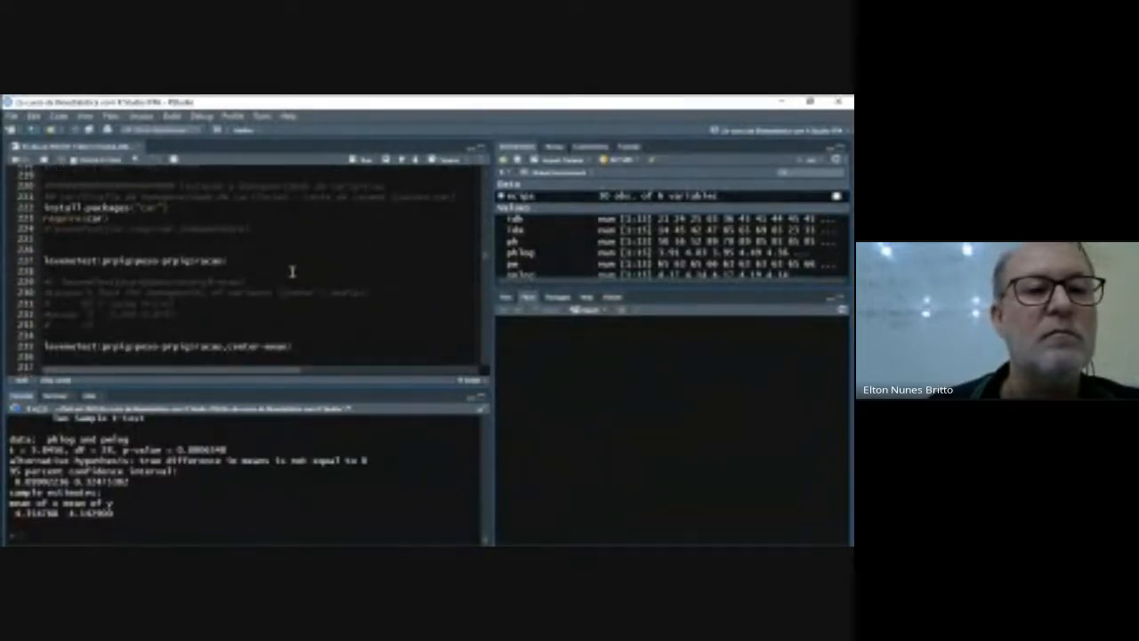
scroll(291, 271, "down", 1)
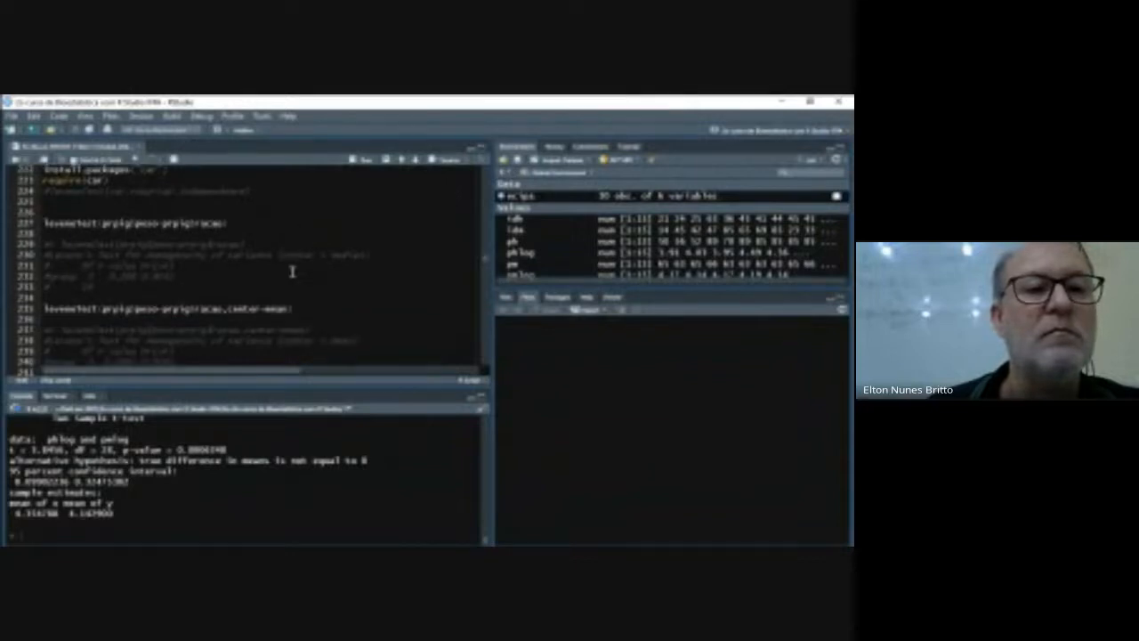
scroll(291, 270, "down", 10)
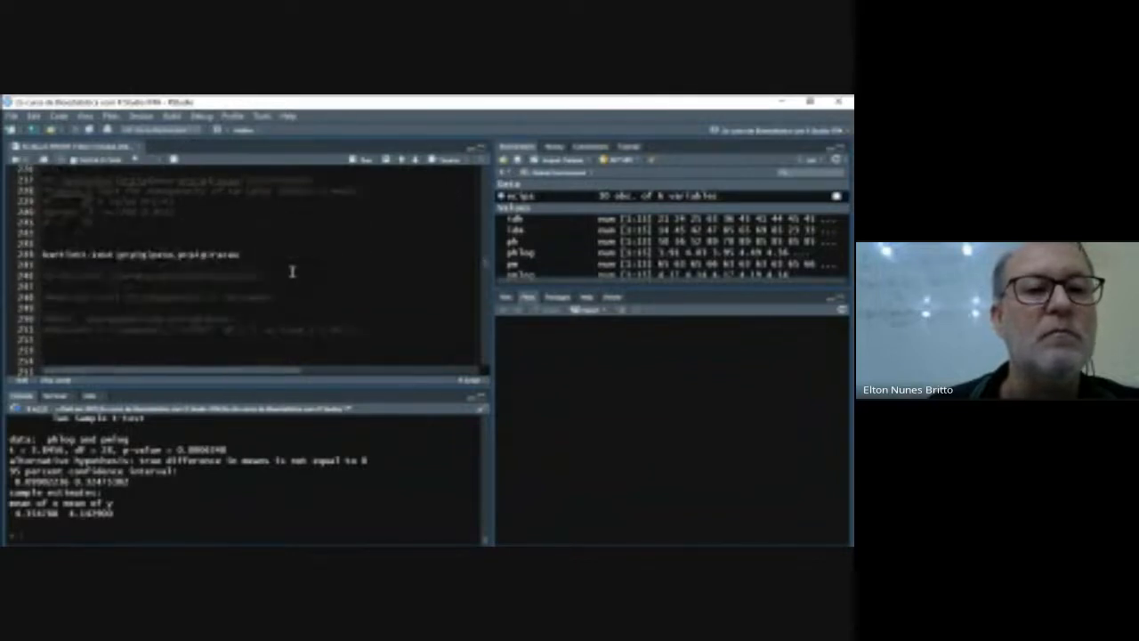
scroll(291, 271, "down", 20)
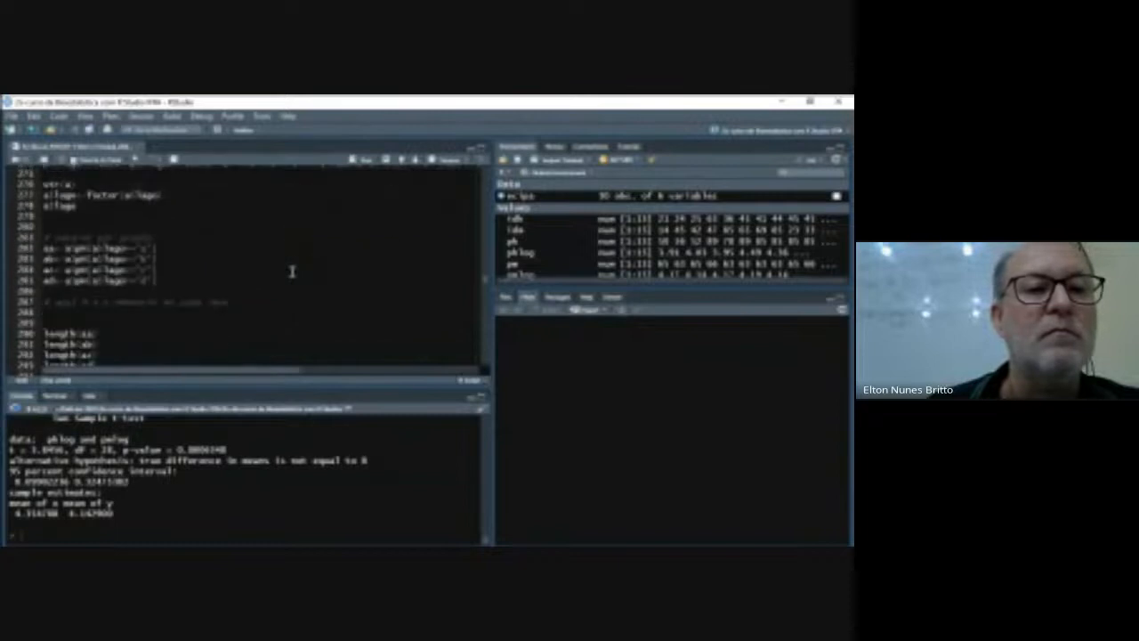
scroll(291, 270, "down", 7)
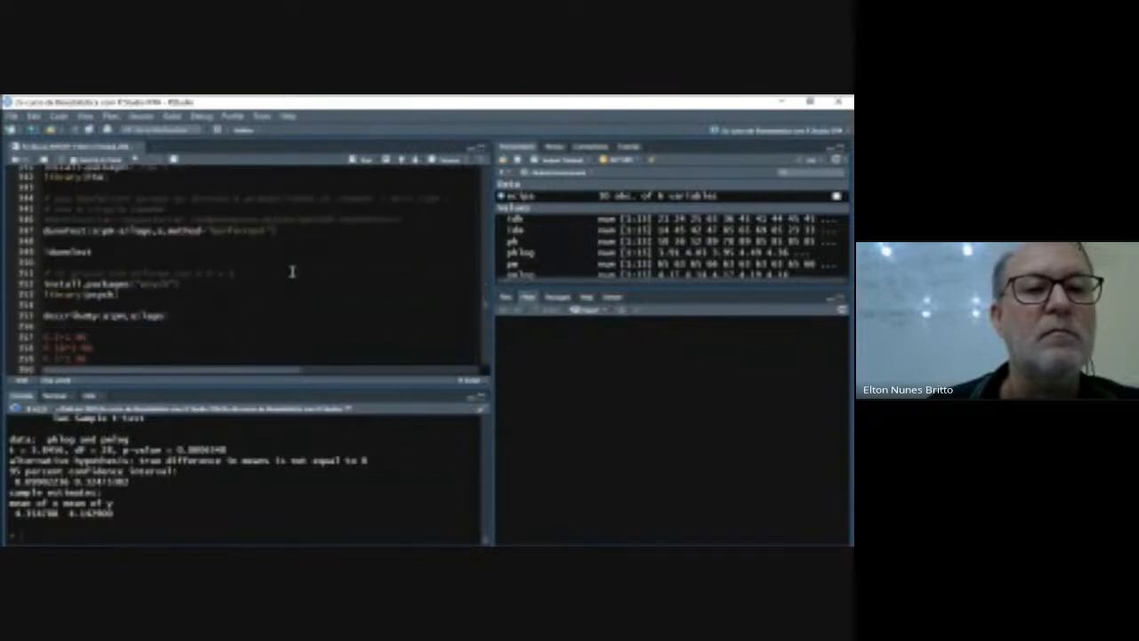
scroll(291, 271, "down", 16)
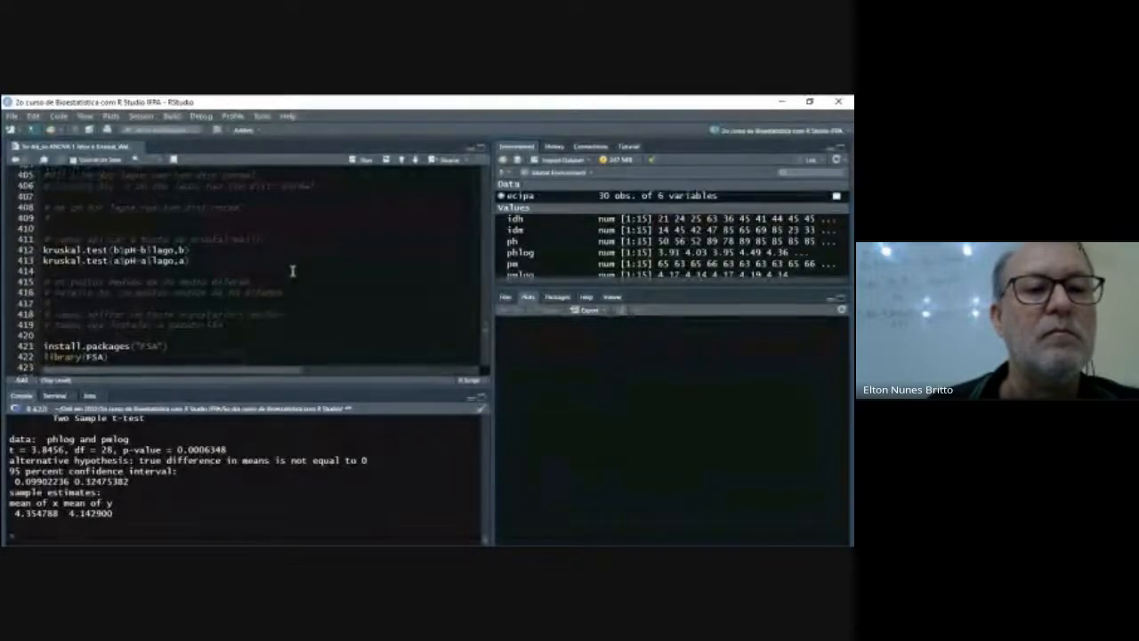
scroll(291, 271, "up", 4)
scroll(292, 270, "down", 15)
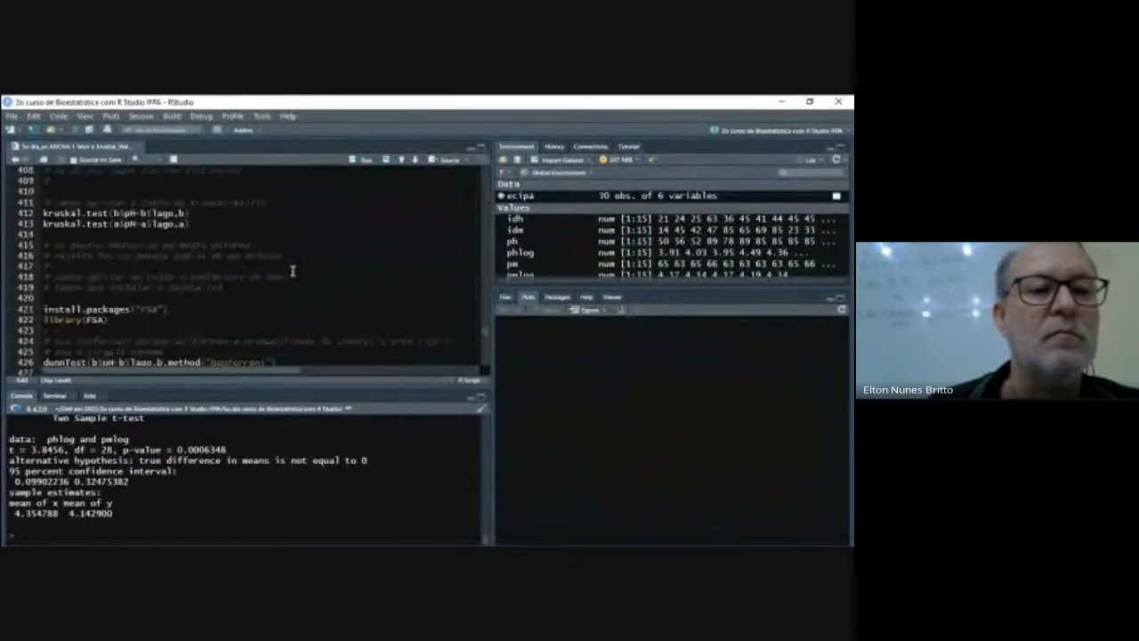
scroll(292, 271, "down", 10)
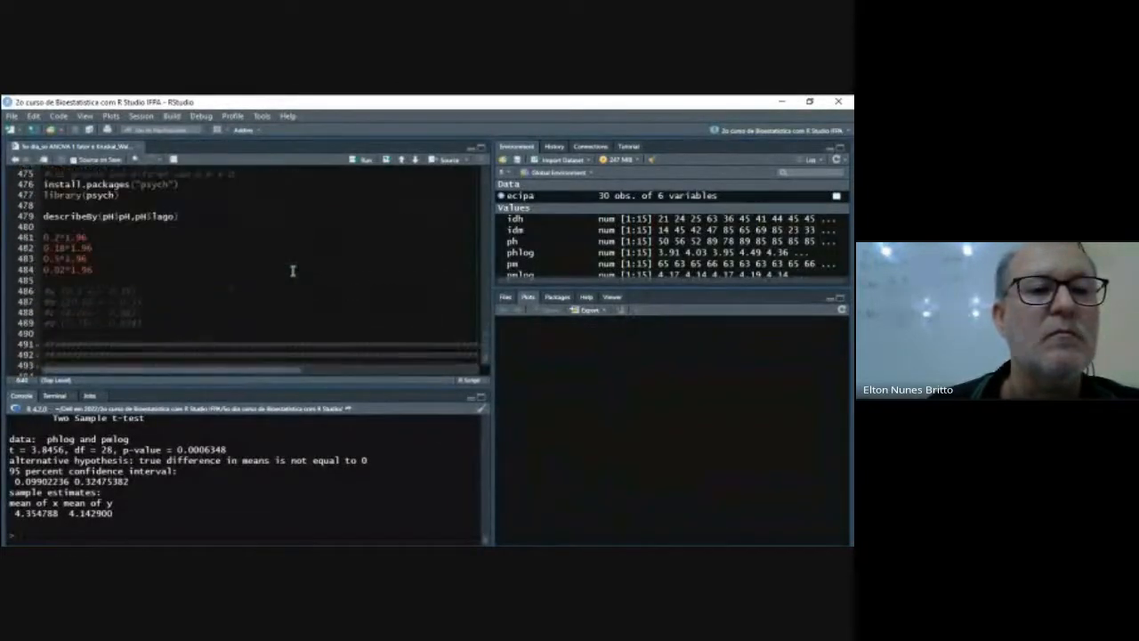
scroll(292, 270, "down", 1)
scroll(292, 271, "up", 6)
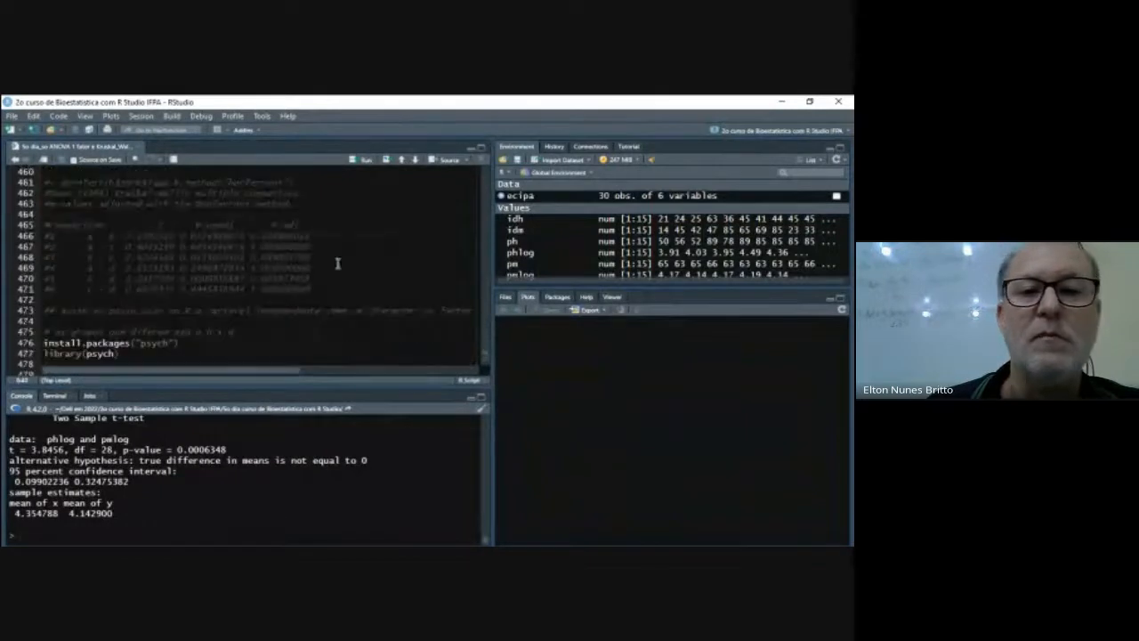
left_click_drag(482, 359, 482, 169)
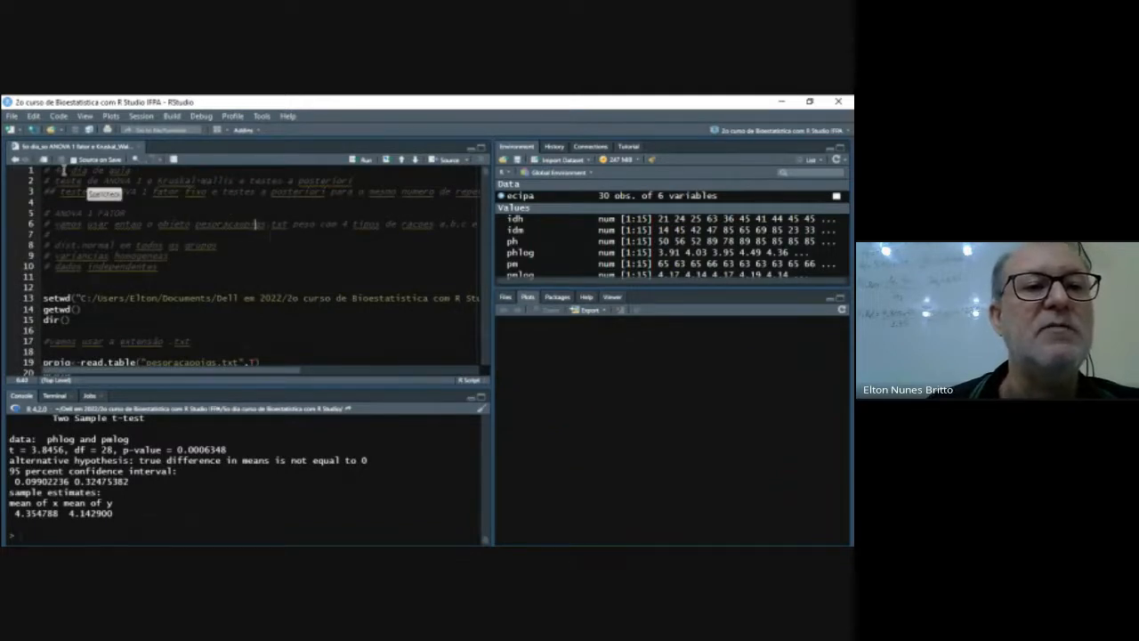
- Examine the script's introduction and the full setwd path on line 13, and list the files in the project folder
left_click(59, 169)
left_click(62, 161)
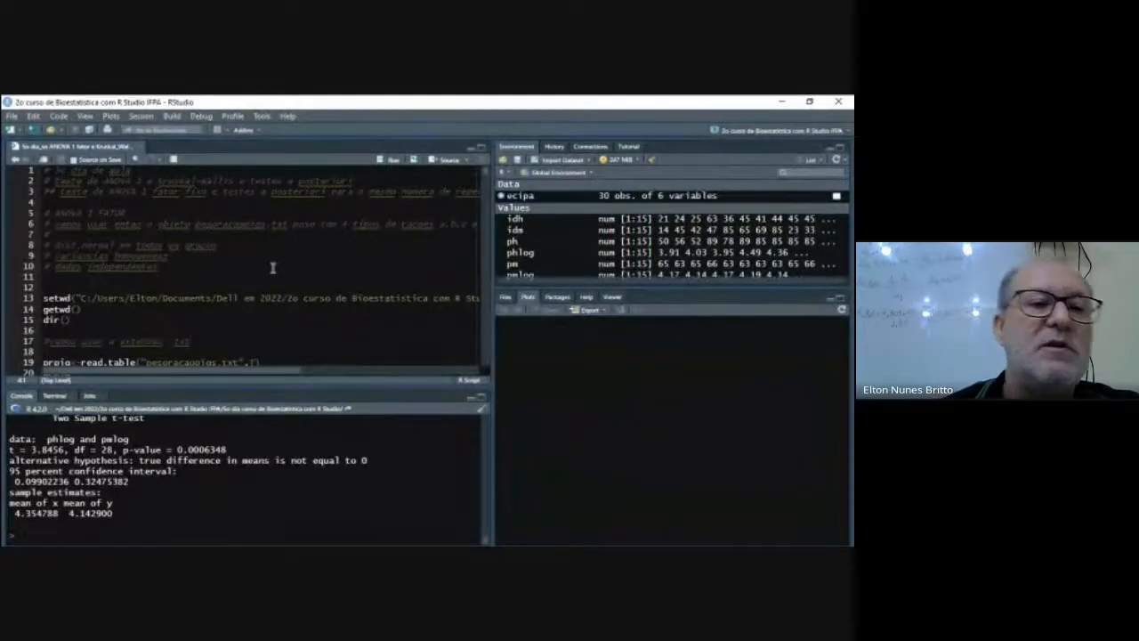
scroll(260, 296, "down", 3)
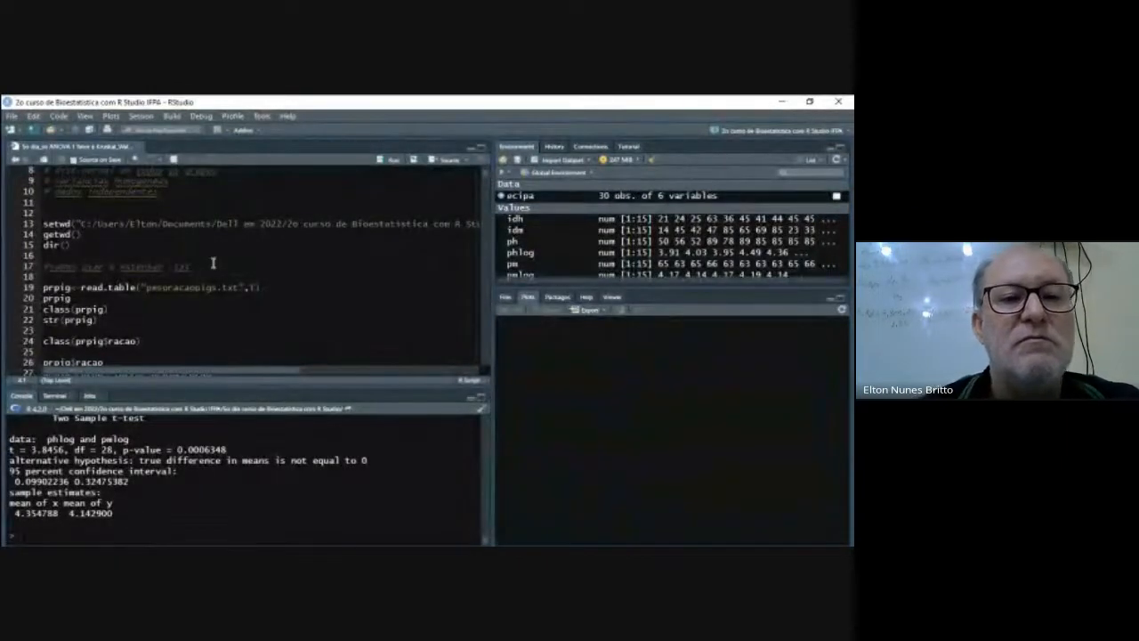
left_click_drag(259, 373, 167, 403)
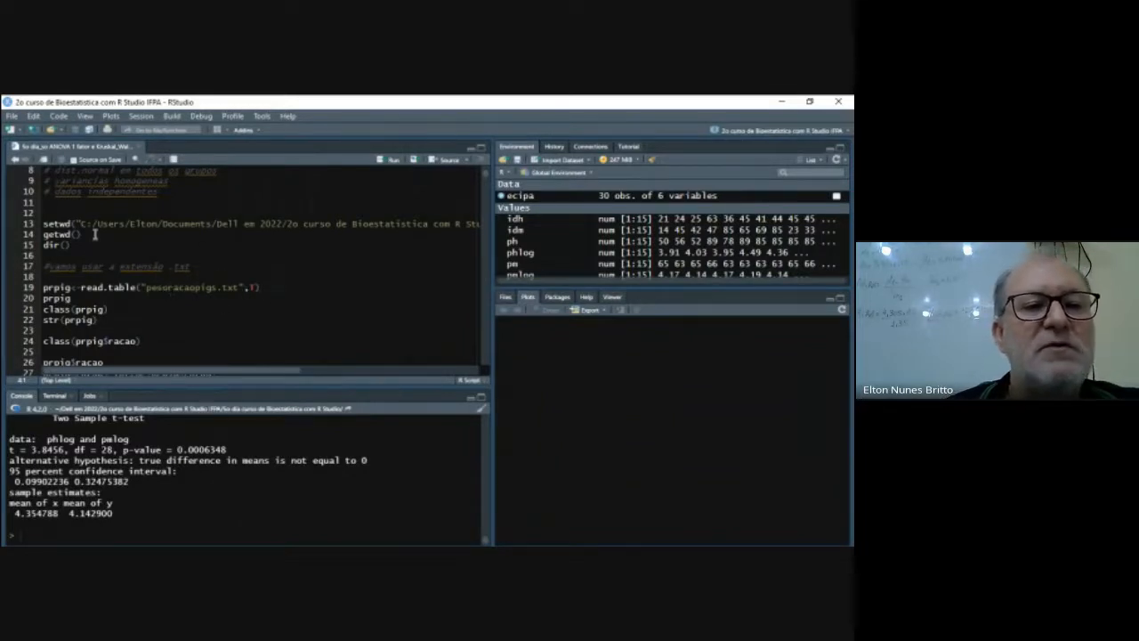
left_click_drag(227, 374, 325, 378)
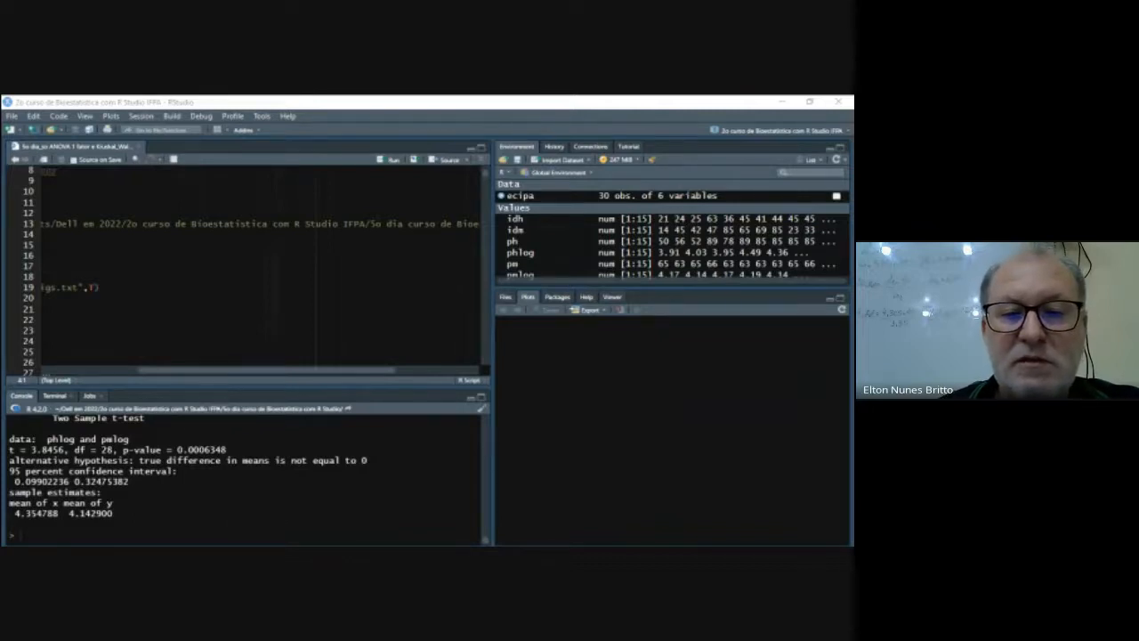
key("alt+Tab")
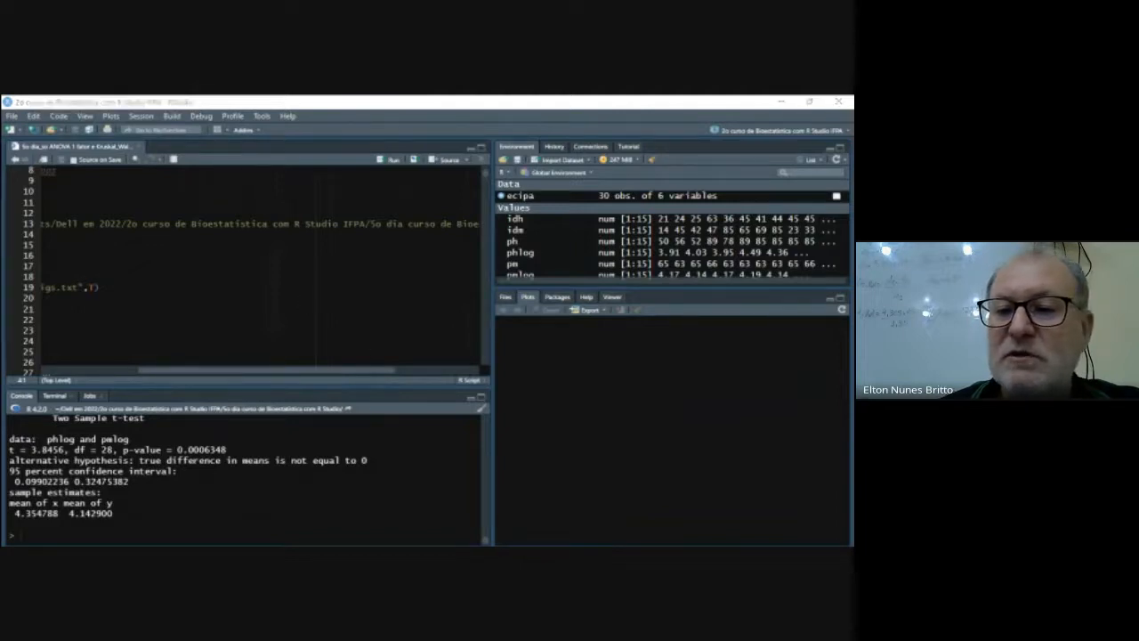
left_click(505, 298)
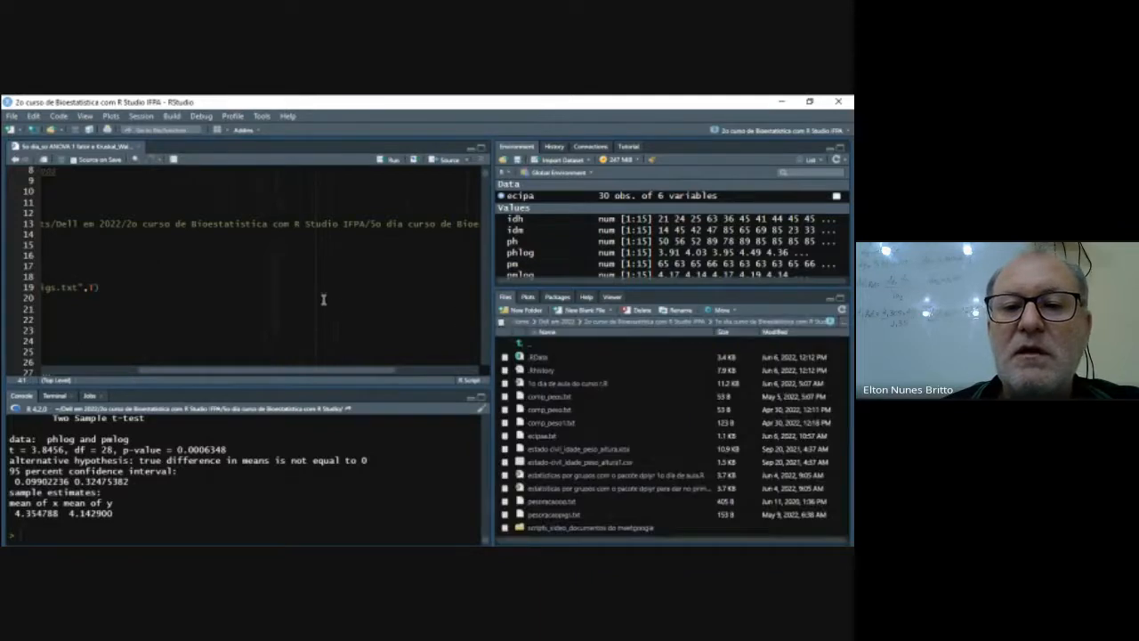
left_click_drag(313, 372, 178, 372)
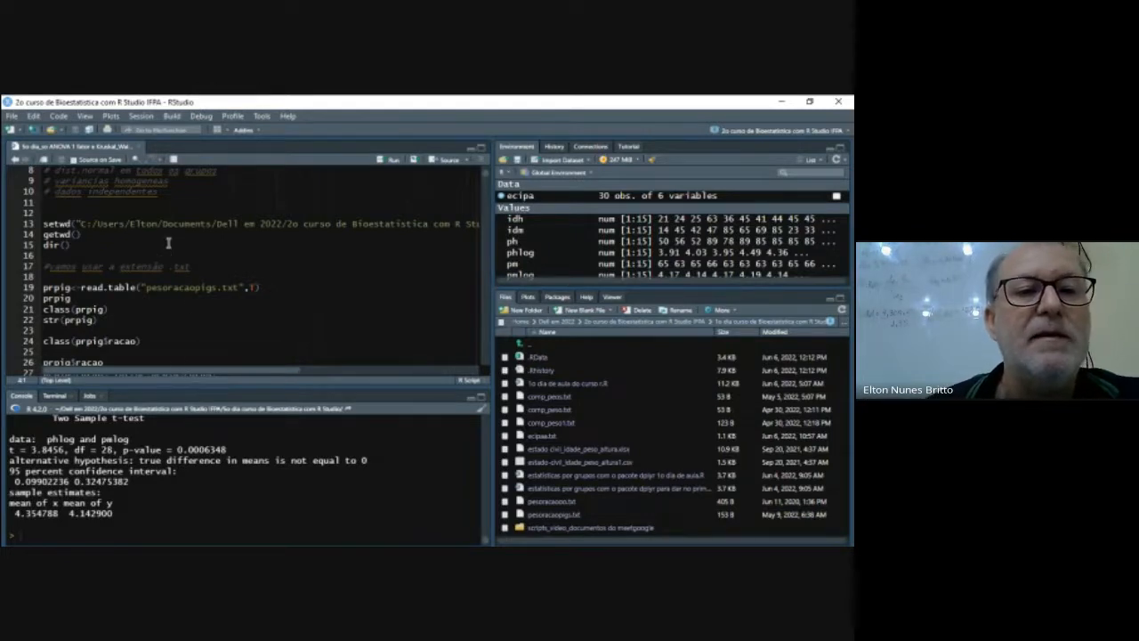
left_click(84, 234)
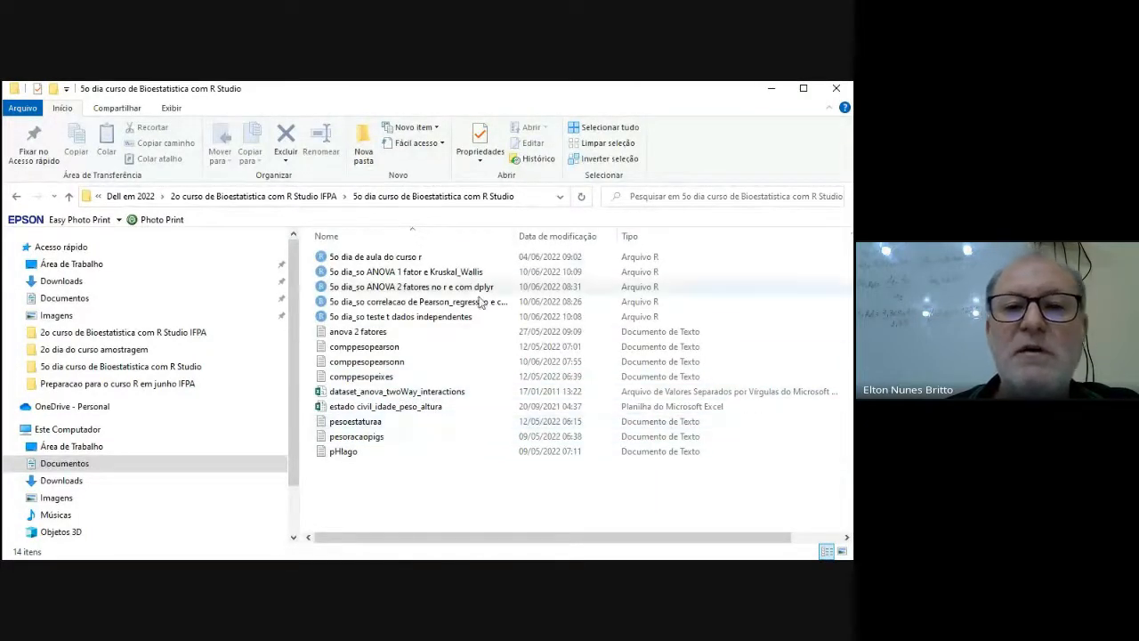
- Copy the path of the 5o dia curso de Bioestatistica com R Studio folder from File Explorer and paste it over the setwd path in RStudio
left_click(532, 200)
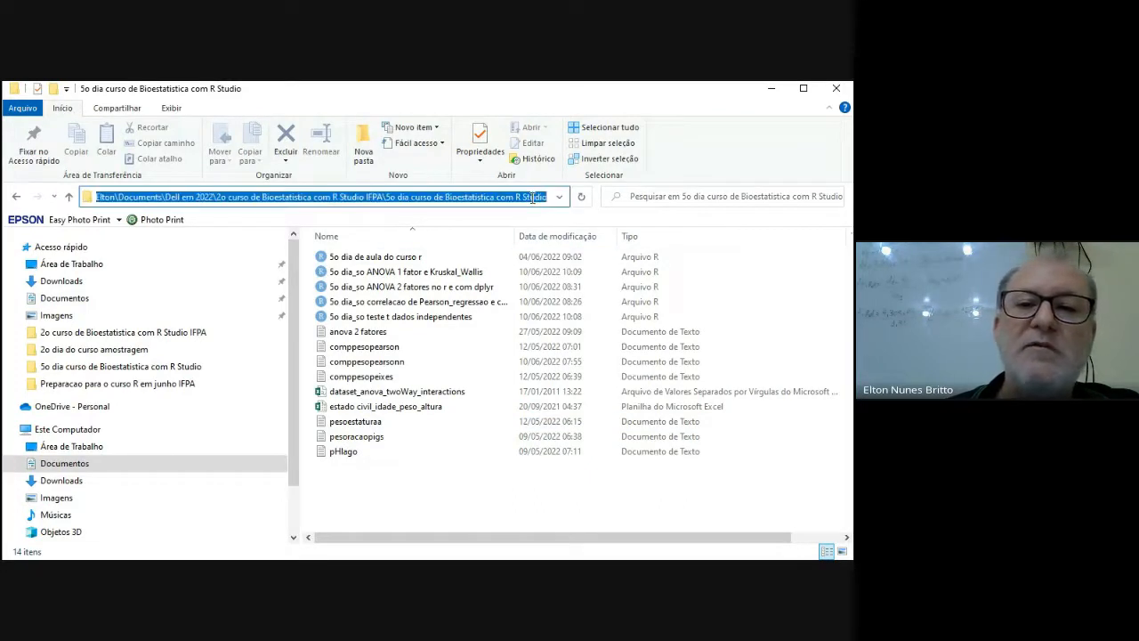
right_click(532, 197)
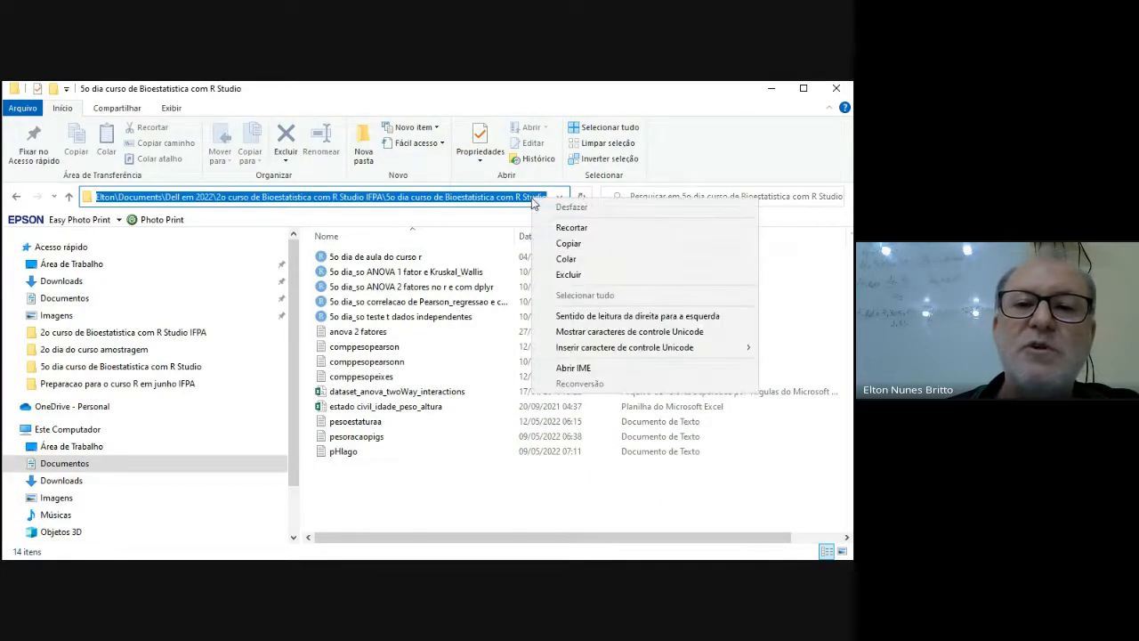
left_click(552, 244)
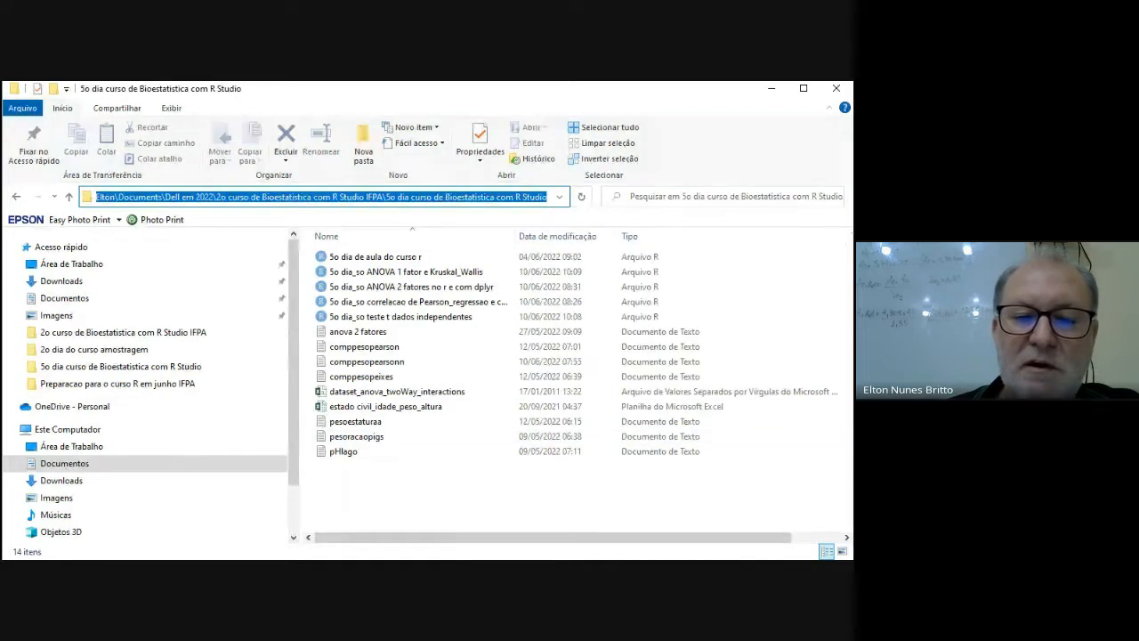
key("alt+Tab")
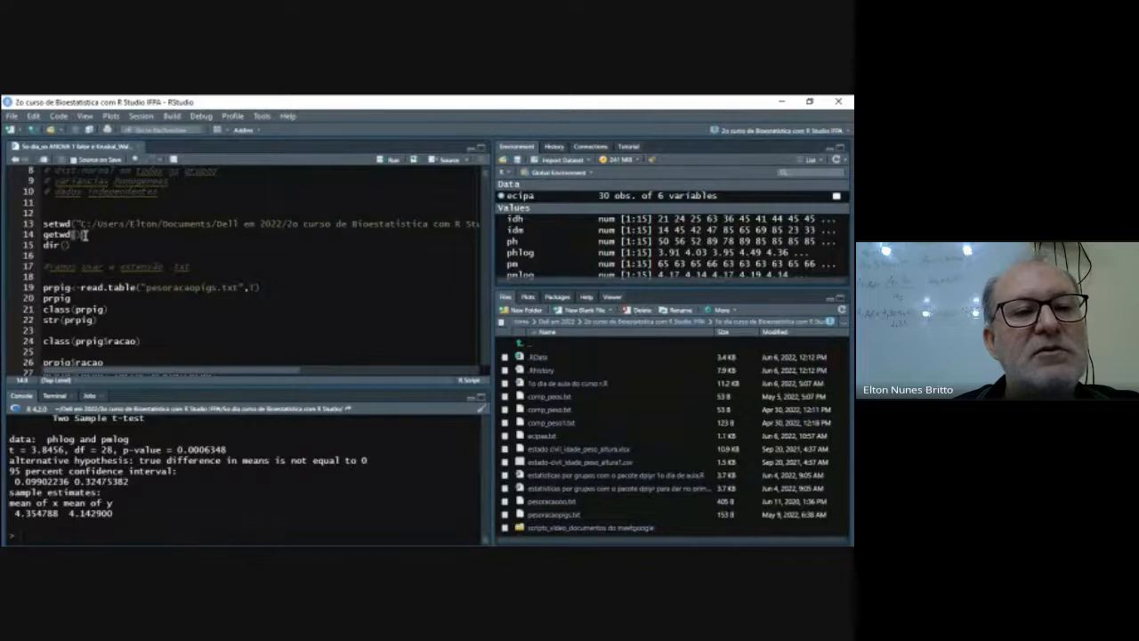
left_click_drag(203, 374, 160, 373)
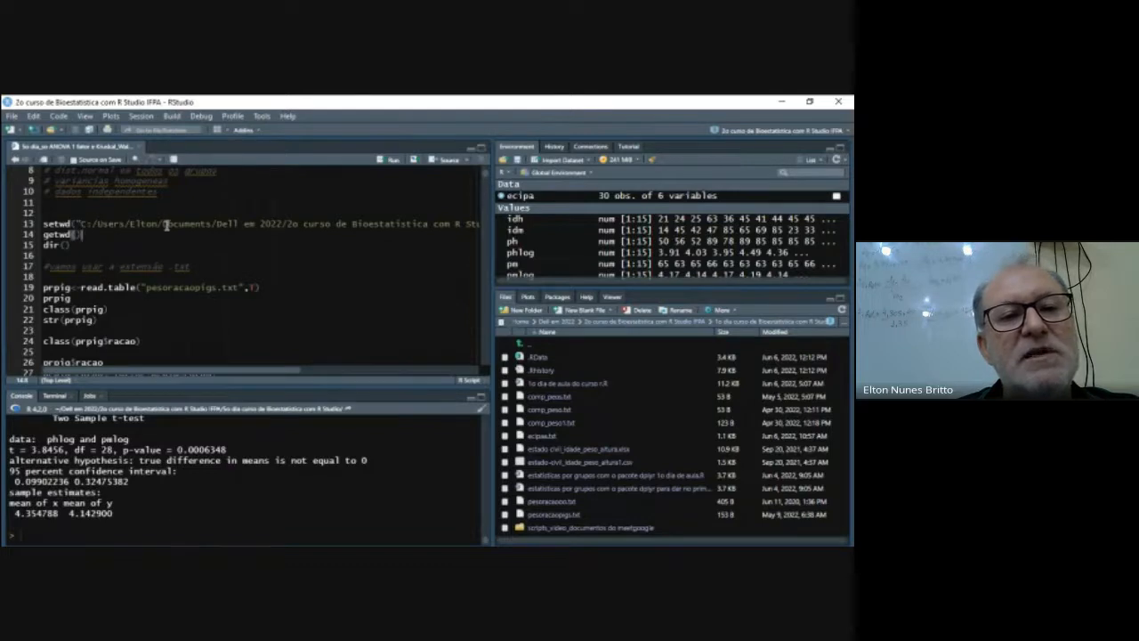
left_click_drag(78, 222, 478, 224)
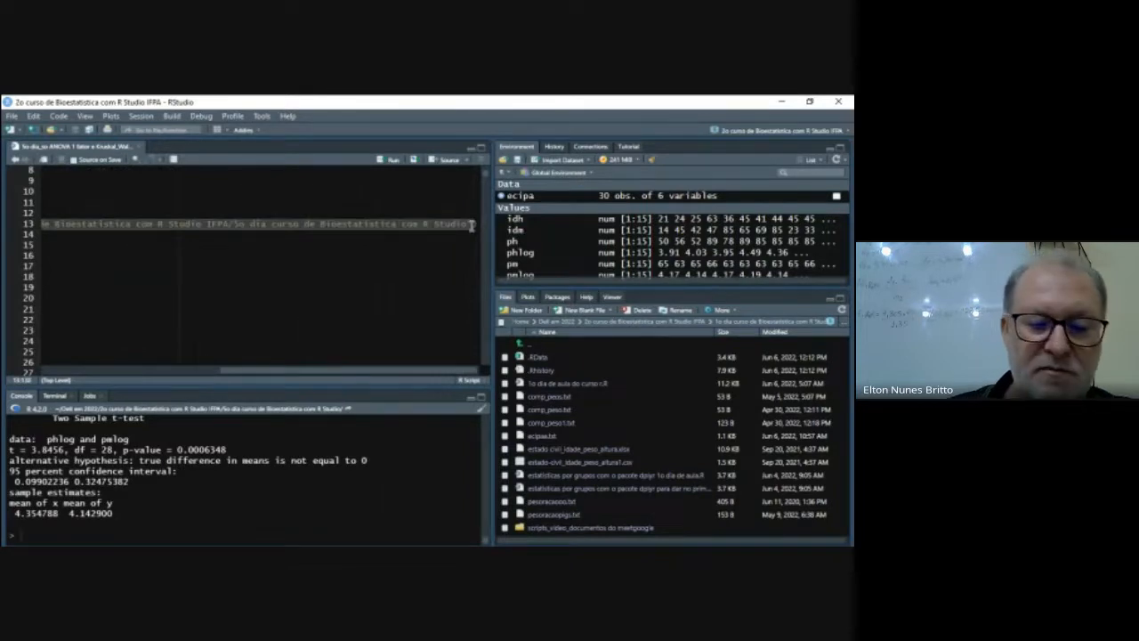
key("ctrl+v")
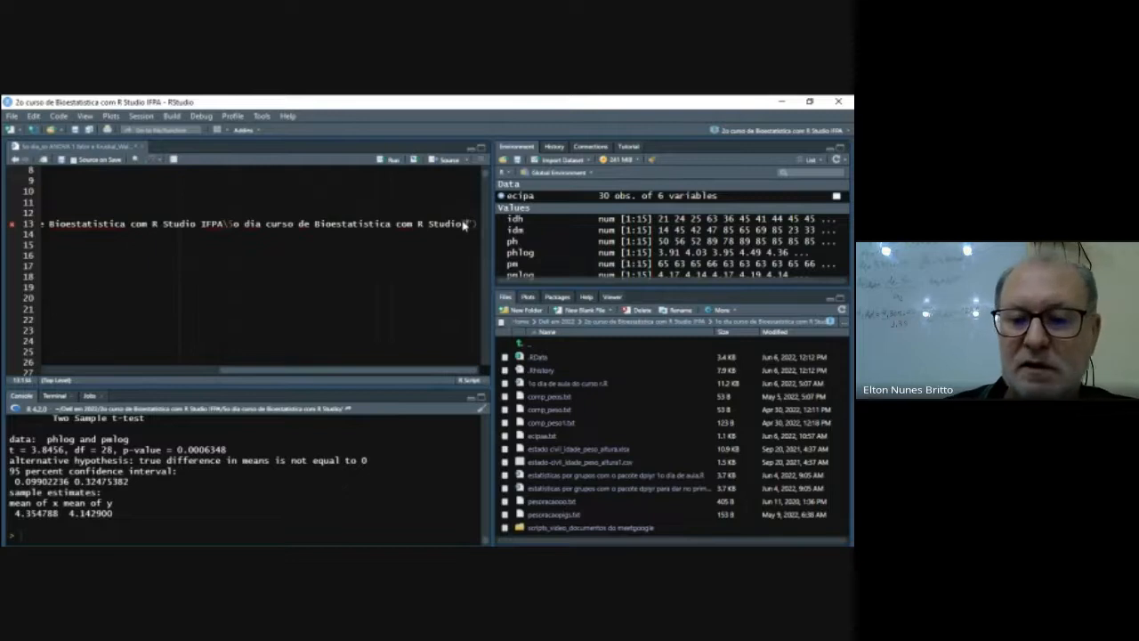
- Add the opening quotation mark before the pasted folder path in the setwd call on line 13
key("Left")
key("Left")
key("Left")
key("Left")
key("Left")
key("Left")
key("Left")
key("Left")
key("Left")
key("Left")
key("Left")
key("Left")
key("Left")
key("Left")
key("Left")
key("Left")
key("Left")
key("Left")
key("Left")
key("Left")
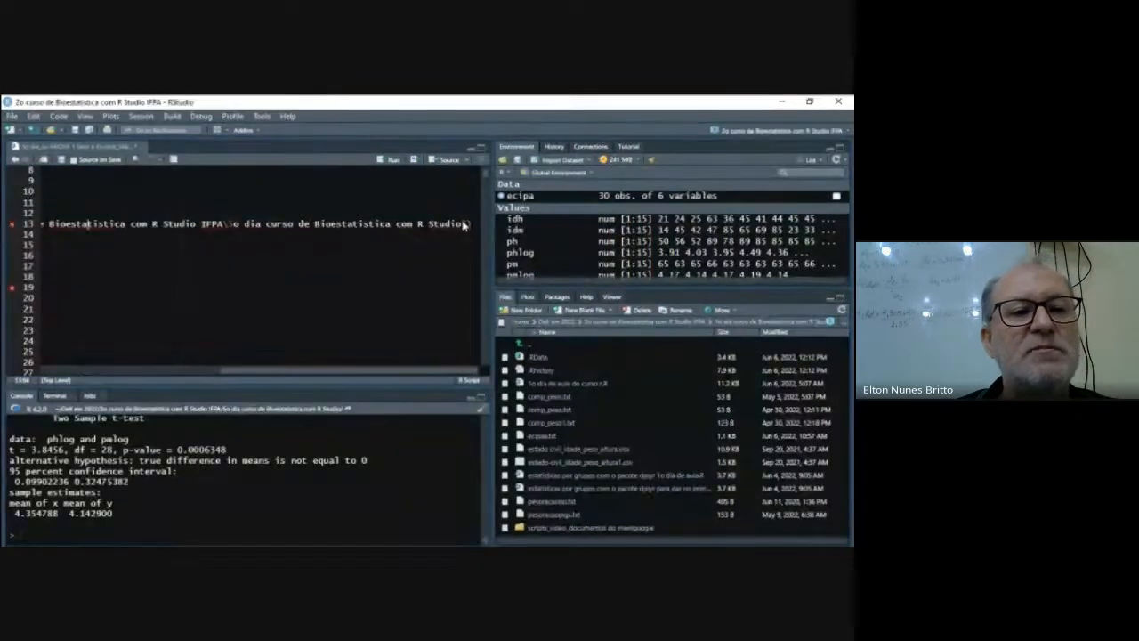
key("Left")
key("Left")
key("Left")
key("Left")
key("Left")
key("Left")
key("Left")
key("Left")
key("Left")
key("Left")
key("Left")
key("Left")
key("Left")
key("Left")
key("Left")
key("Left")
key("Left")
key("Left")
key("Left")
key("Left")
key("Left")
key("Left")
key("Left")
key("Left")
key("Left")
key("Left")
key("Left")
key("Left")
key("Left")
key("Left")
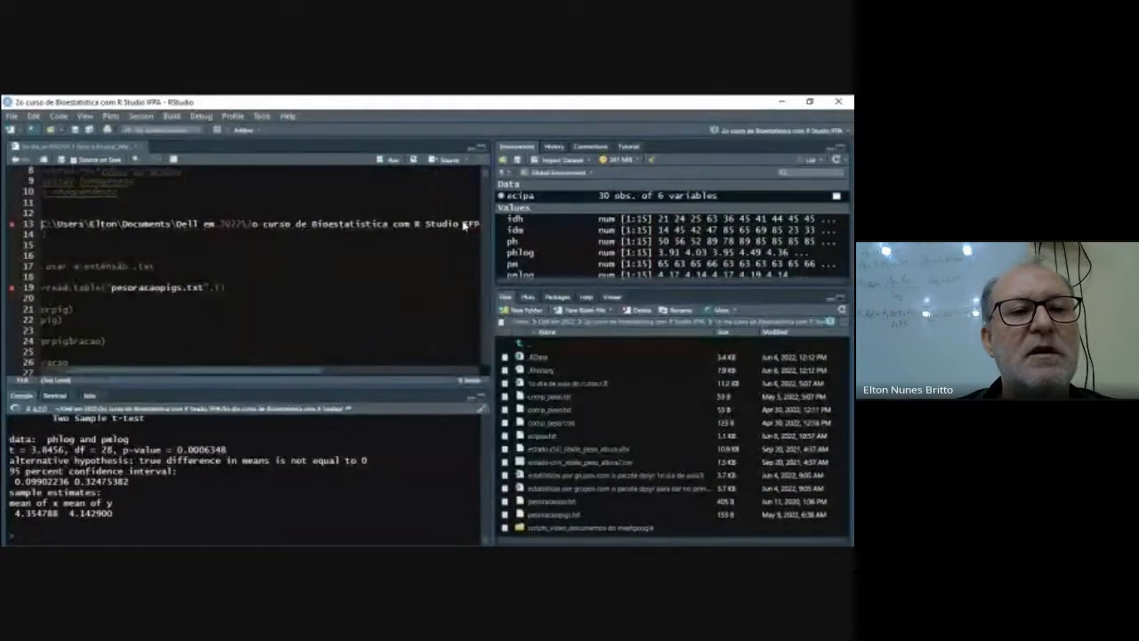
type("\"")
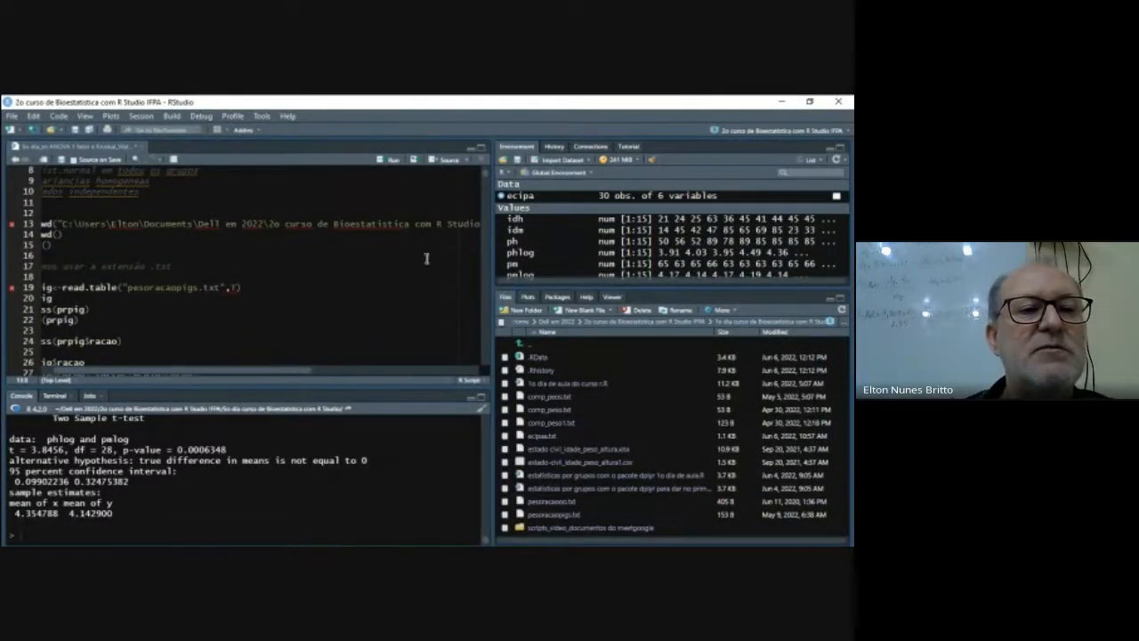
left_click_drag(307, 374, 209, 378)
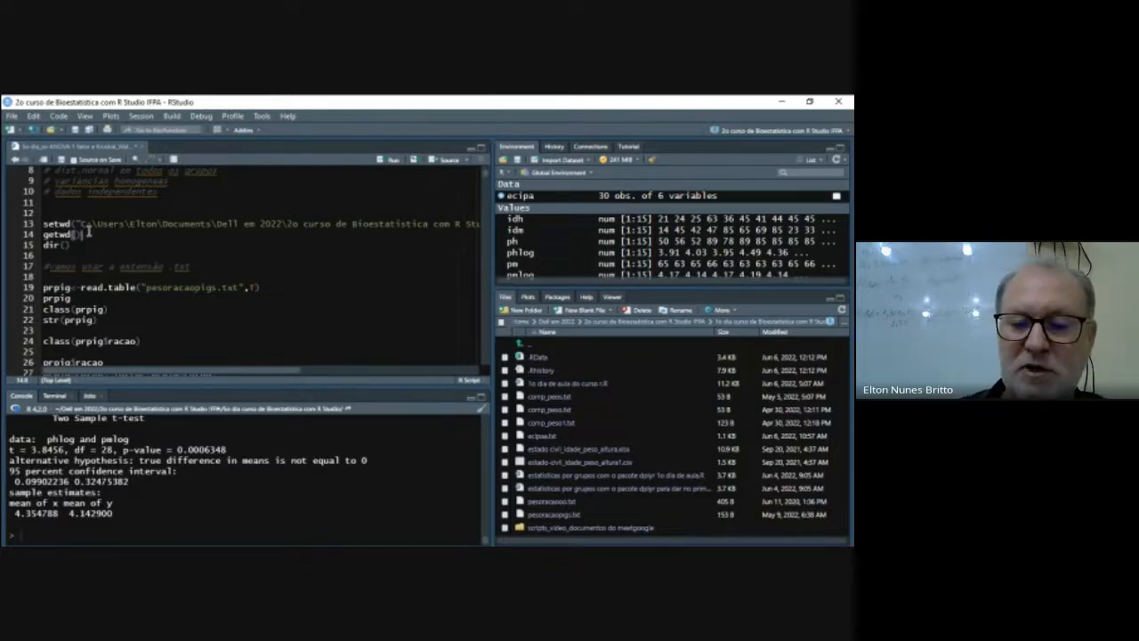
- Run getwd() on line 14, copy the returned folder path from the console, and paste it over the quoted setwd path on line 13
key("ctrl+Return")
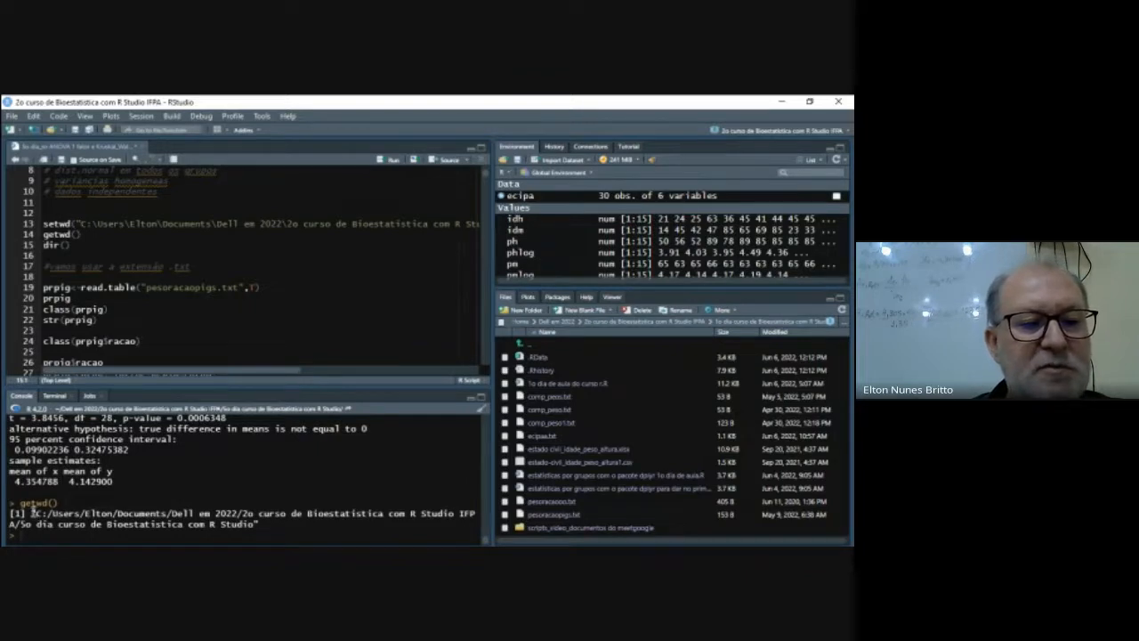
left_click_drag(33, 514, 262, 524)
right_click(252, 520)
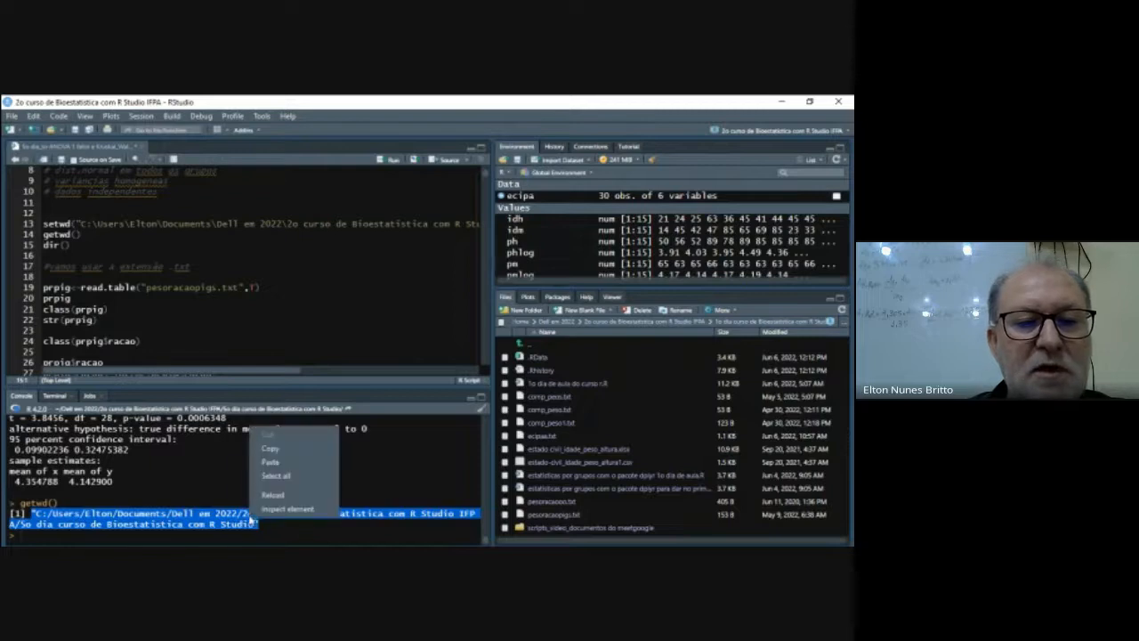
left_click(276, 445)
left_click_drag(78, 222, 474, 223)
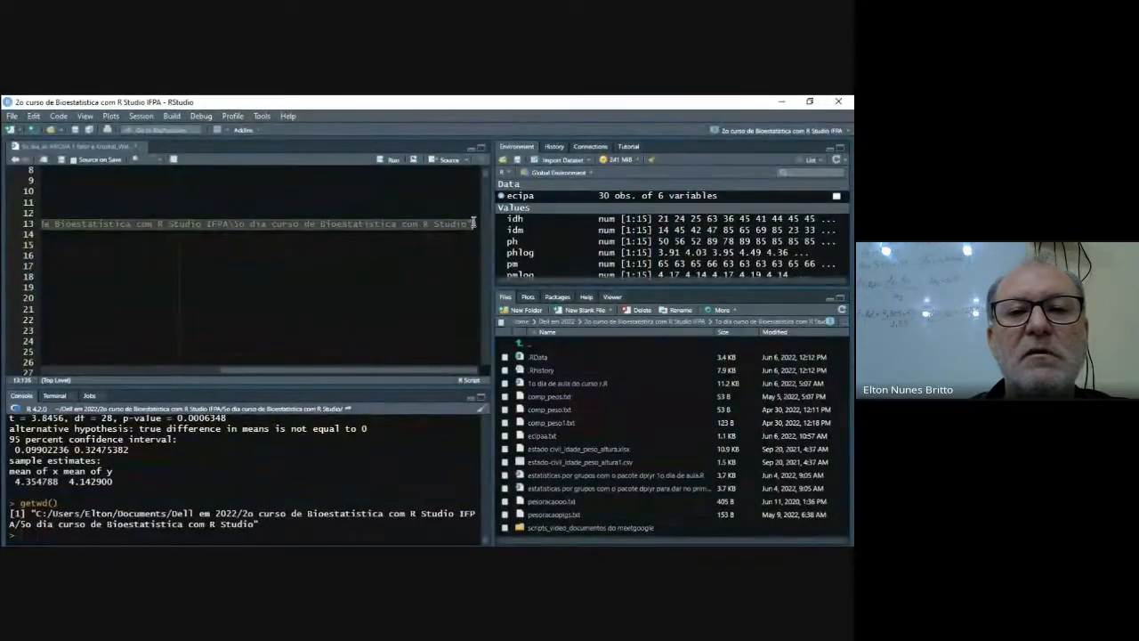
key("ctrl+v")
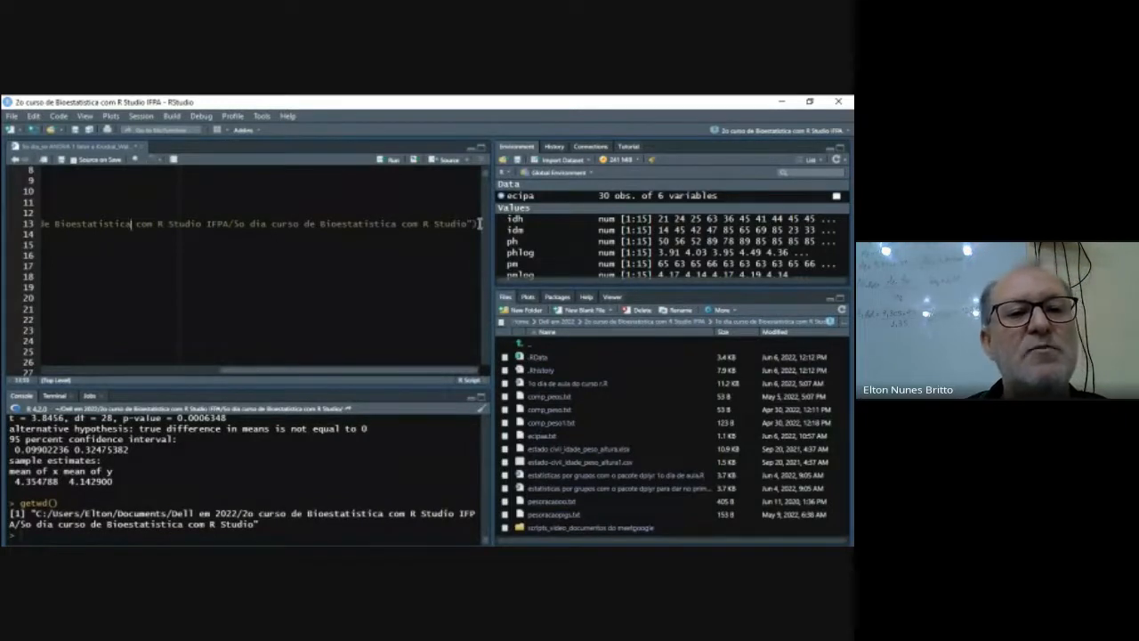
- Run the corrected setwd line on line 13 and list the working folder's files with dir()
key("Left")
key("Left")
key("Left")
key("Left")
key("Left")
key("Left")
key("Left")
key("Left")
key("Left")
key("Left")
key("Left")
key("Left")
key("Left")
key("Left")
key("Left")
key("Left")
key("Left")
key("Left")
key("Left")
key("Left")
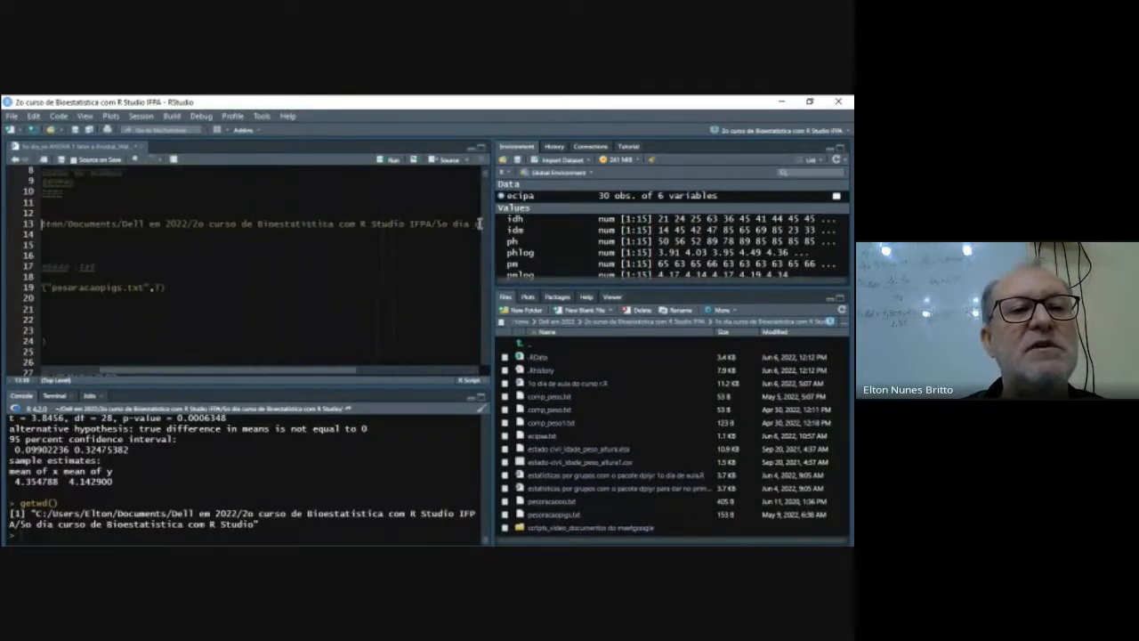
key("Left")
key("Left")
key("Left")
key("Left")
key("Left")
key("Left")
key("Left")
key("Left")
key("Left")
key("Left")
key("Left")
key("Left")
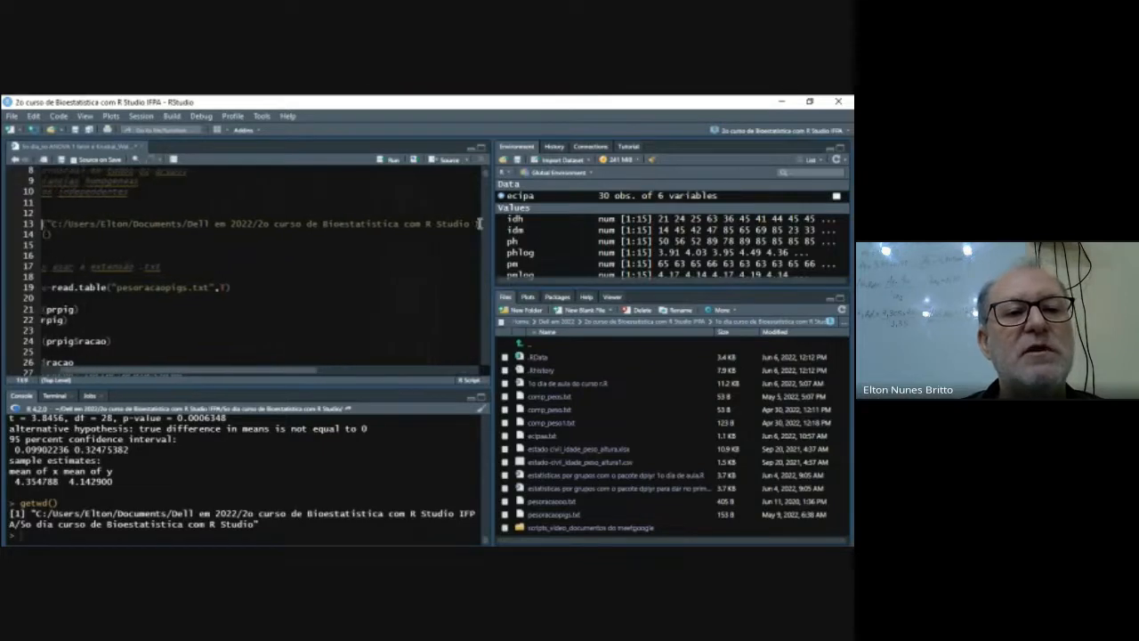
key("Left")
key("Left")
key("Left")
key("Left")
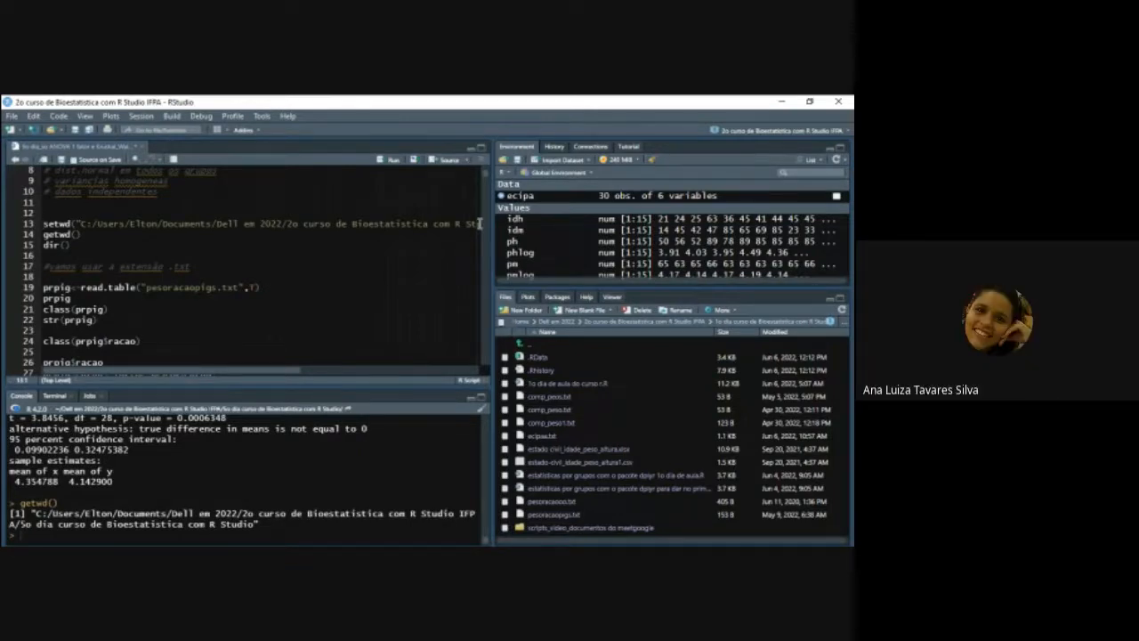
key("ctrl+Return")
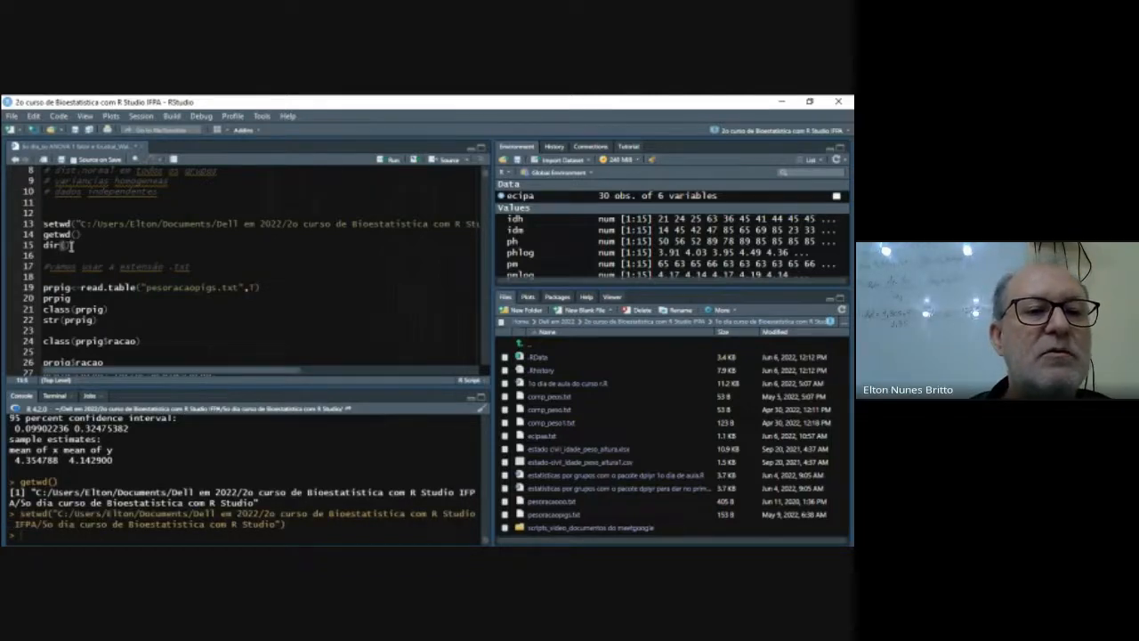
key("ctrl+Return")
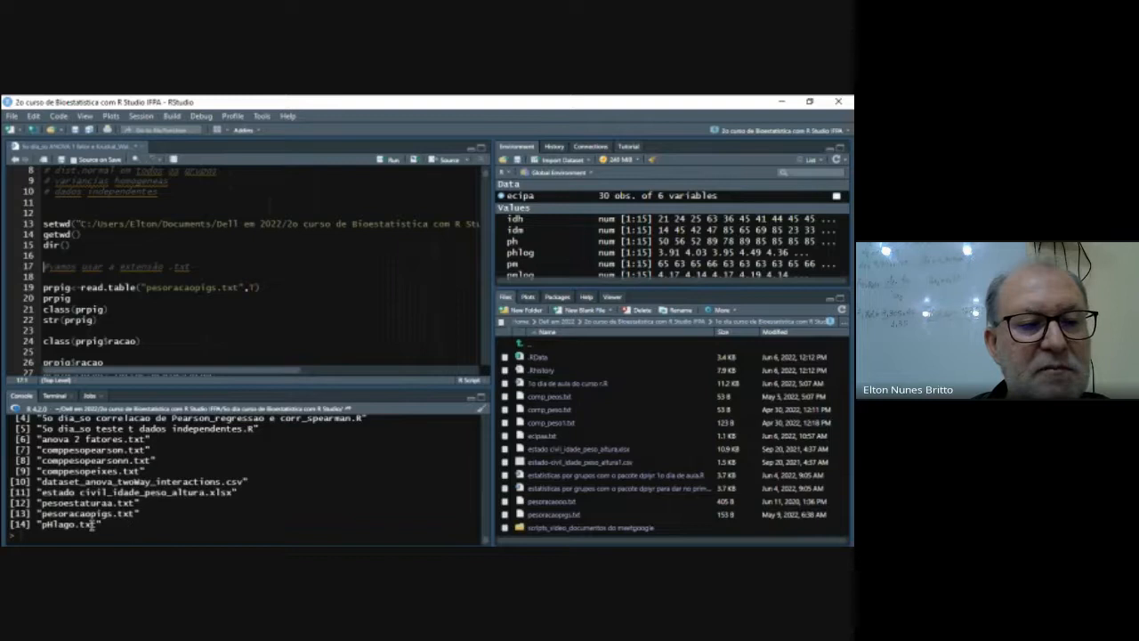
- Begin a new import command, prpig<-read.table(), on line 19 above the existing one
left_click(71, 279)
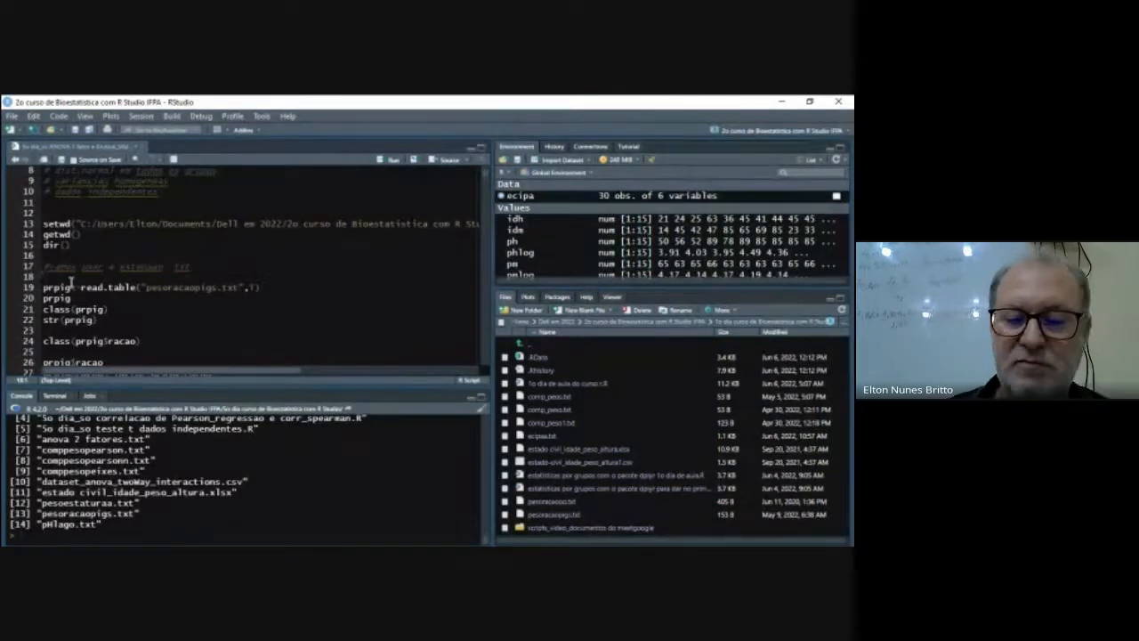
key("Return")
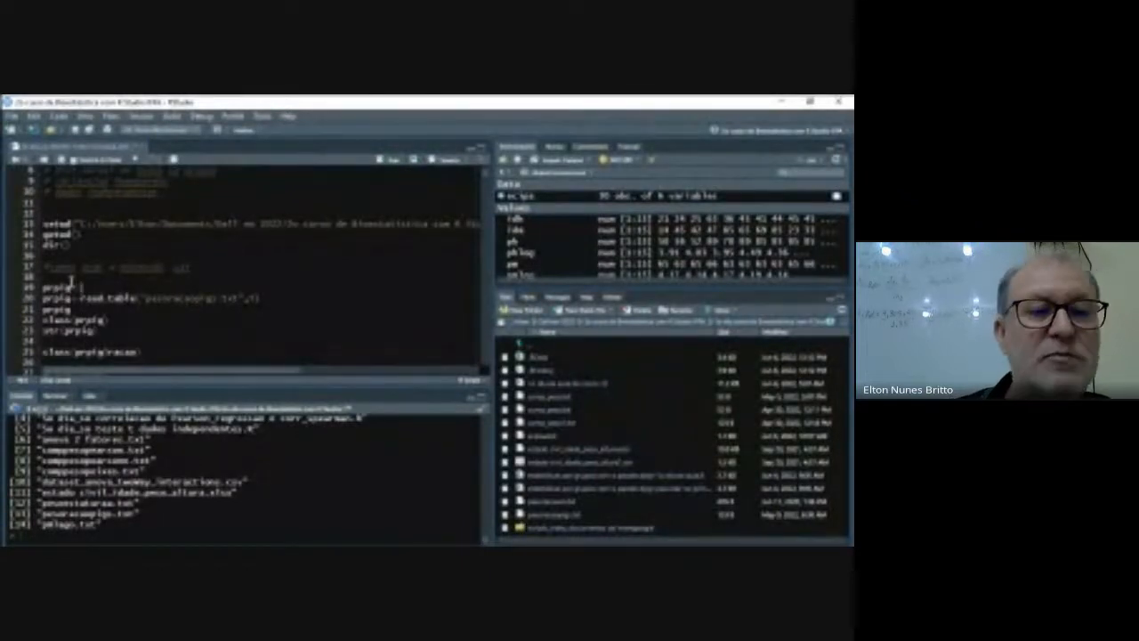
type("prpig<-read.tabel")
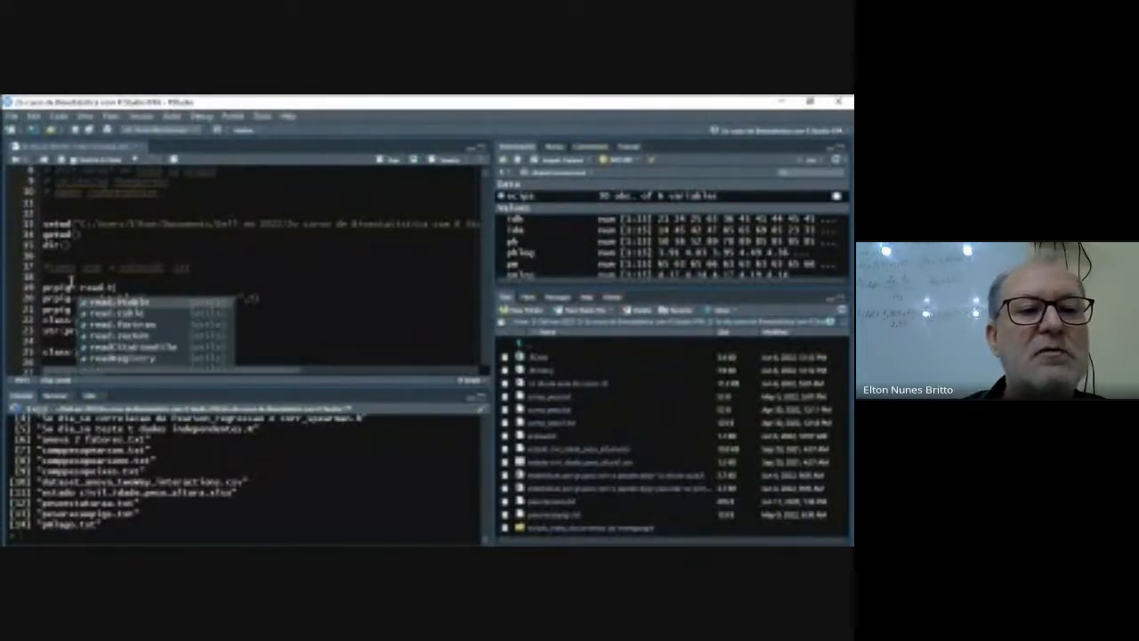
key("BackSpace")
key("BackSpace")
type("le(")
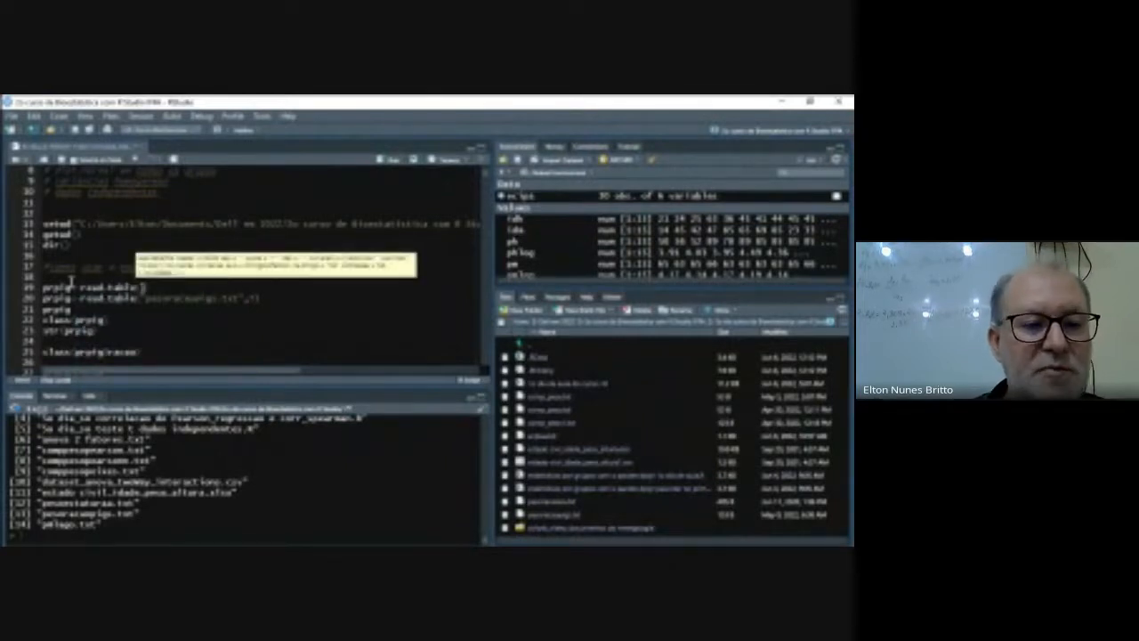
- Complete the read.table call with "pesoracaopigs.txt" copied from the console listing and the argument T, clear the duplicate on line 20, and run the import
left_click(40, 511)
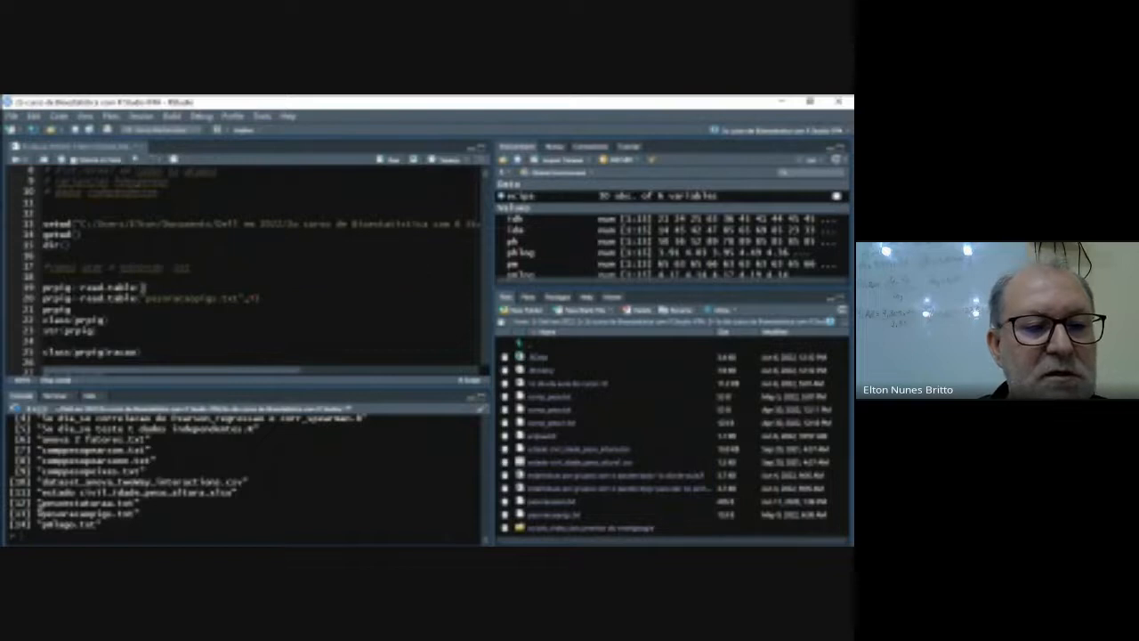
left_click_drag(40, 512, 138, 513)
right_click(138, 513)
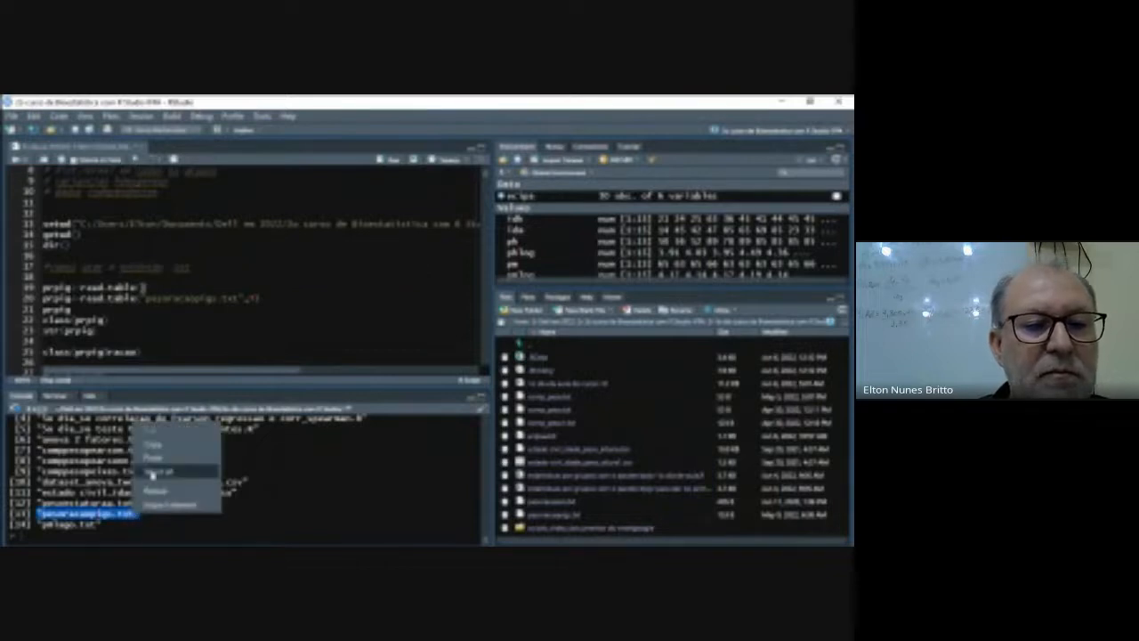
left_click(158, 449)
left_click(142, 287)
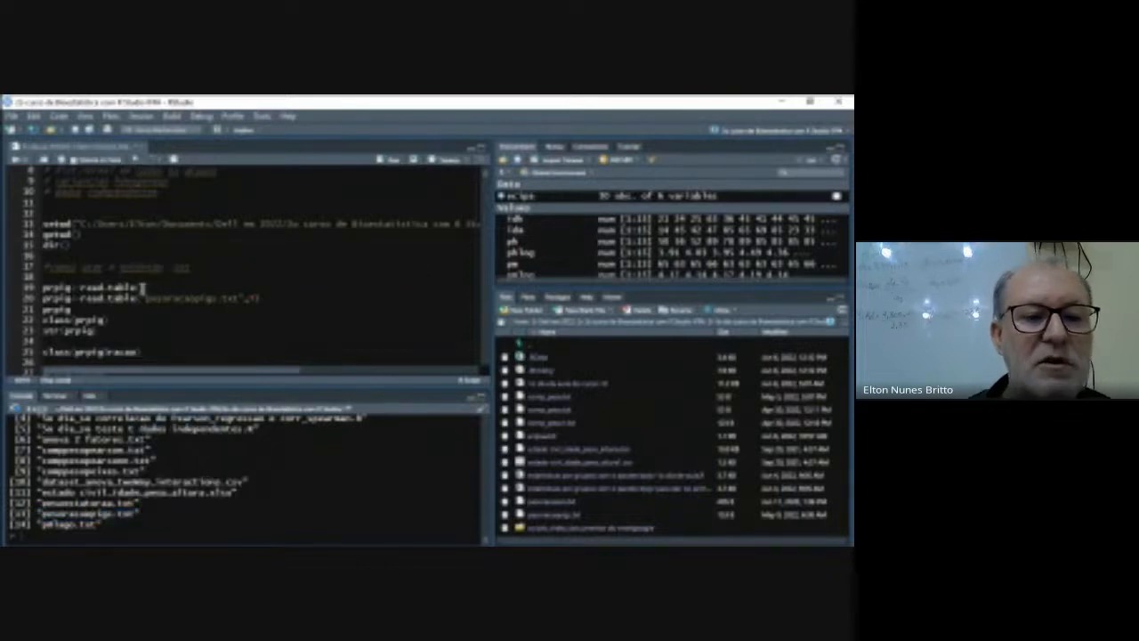
key("ctrl+v")
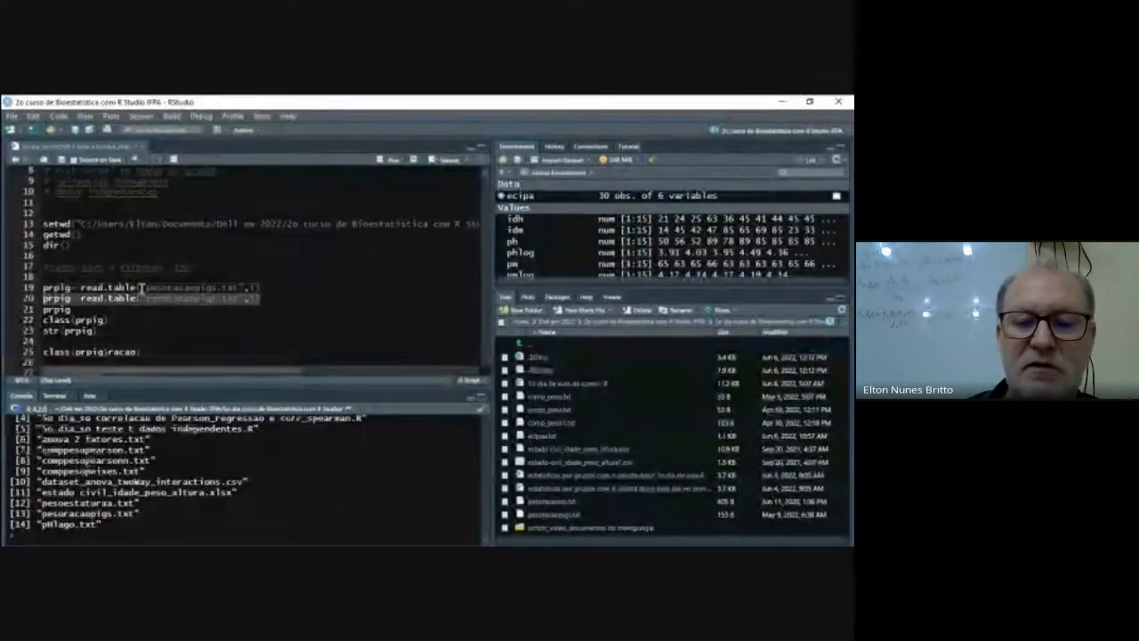
key("ctrl+Return")
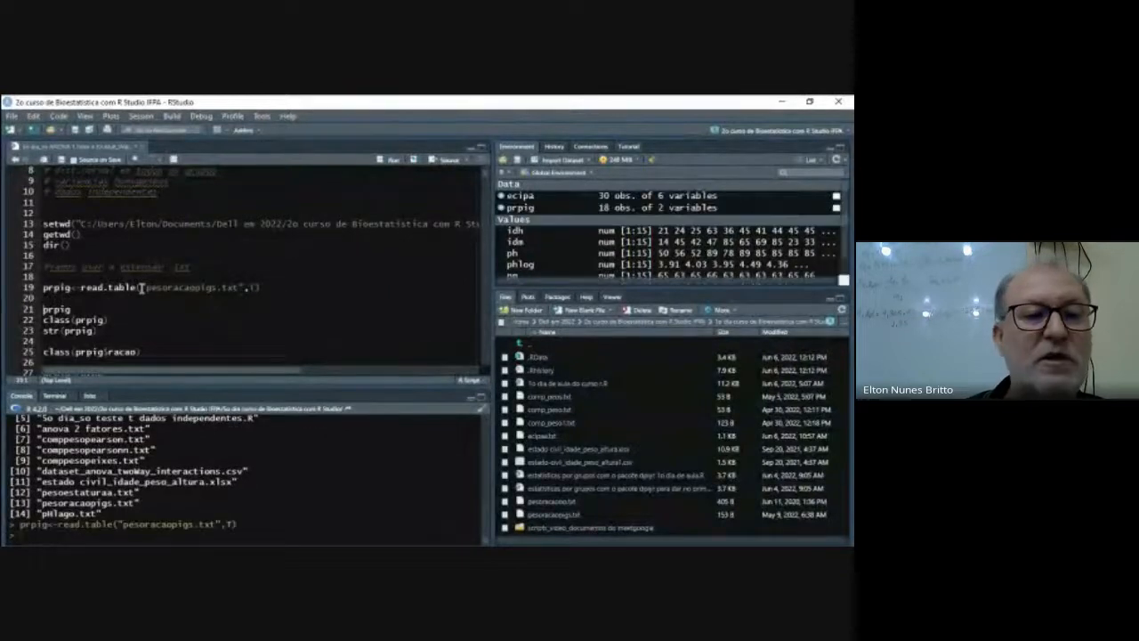
- Print the prpig data and check it with class(prpig) and str(prpig)
left_click(76, 309)
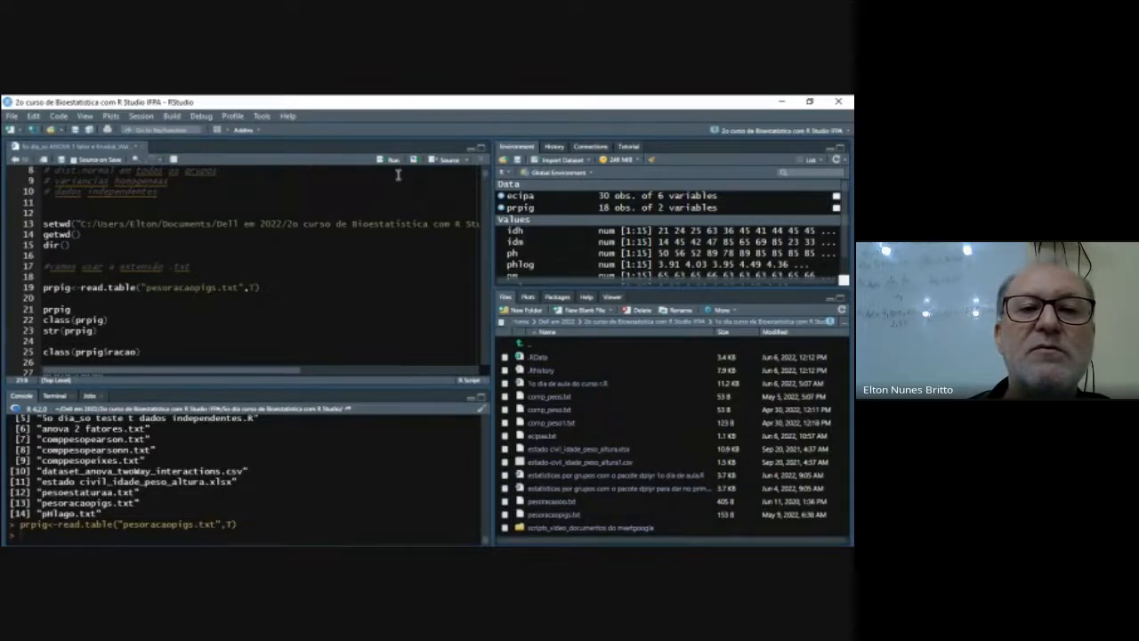
key("ctrl+Return")
scroll(241, 442, "up", 3)
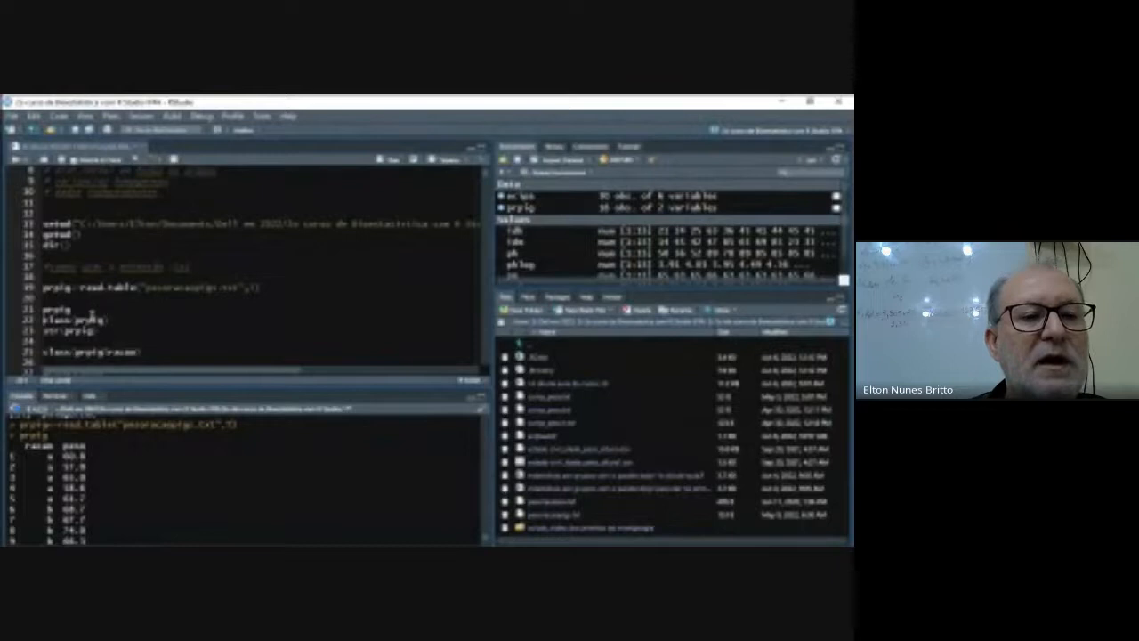
left_click(393, 161)
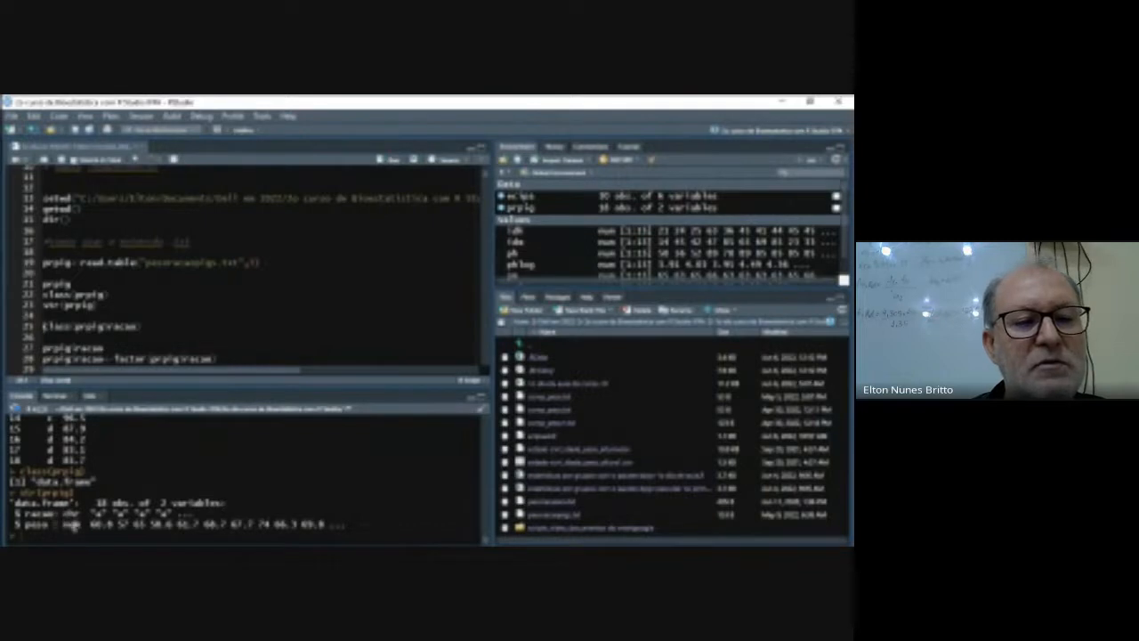
- Complete line 27 as prpig$racao<-factor(prpig$racao) and run it to convert the racao column to a factor
left_click(109, 348)
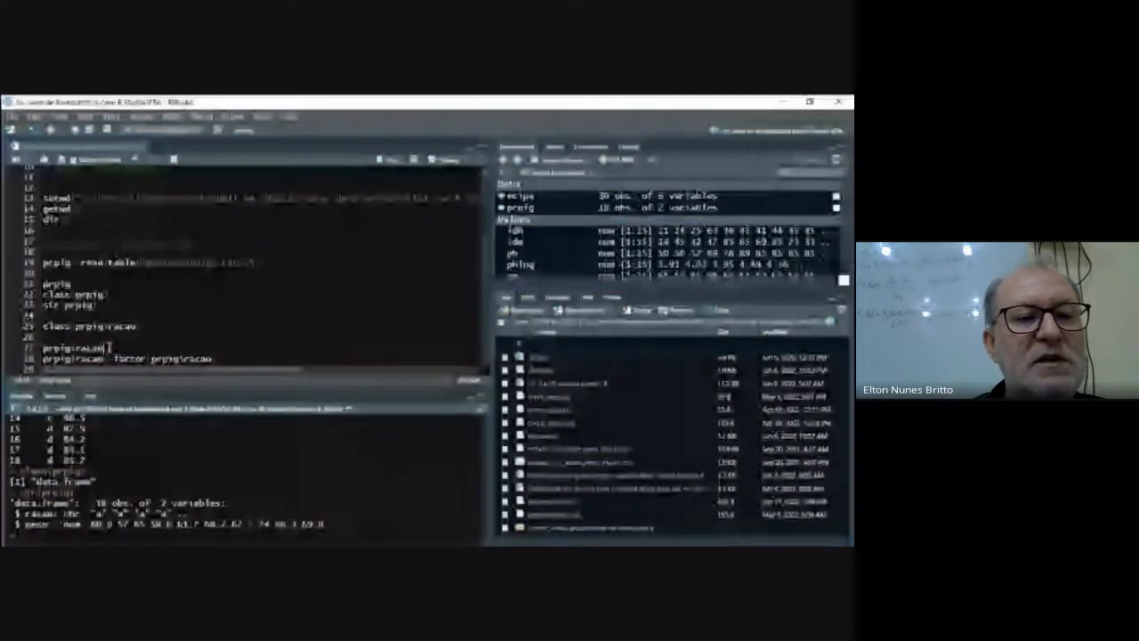
scroll(110, 347, "down", 1)
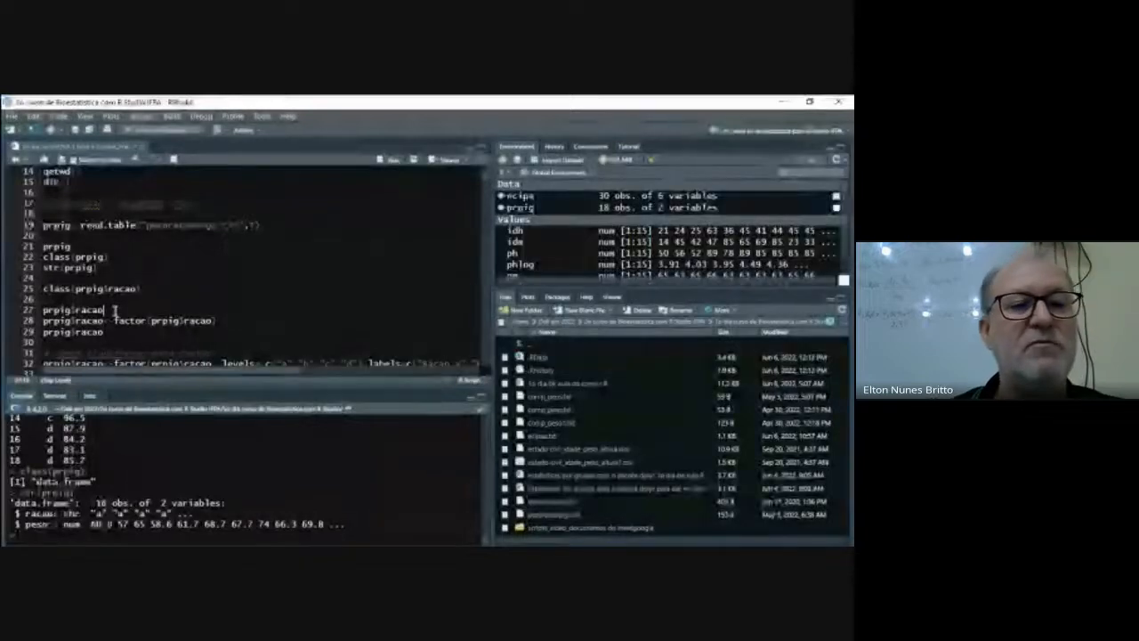
type("<-fa")
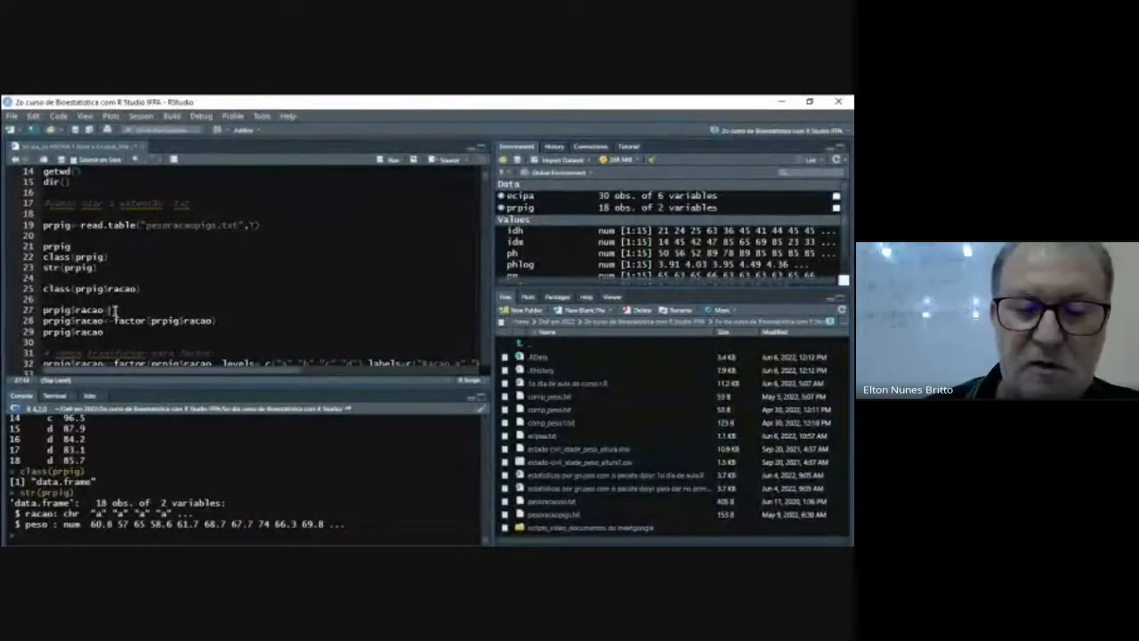
type("ctor")
key("Tab")
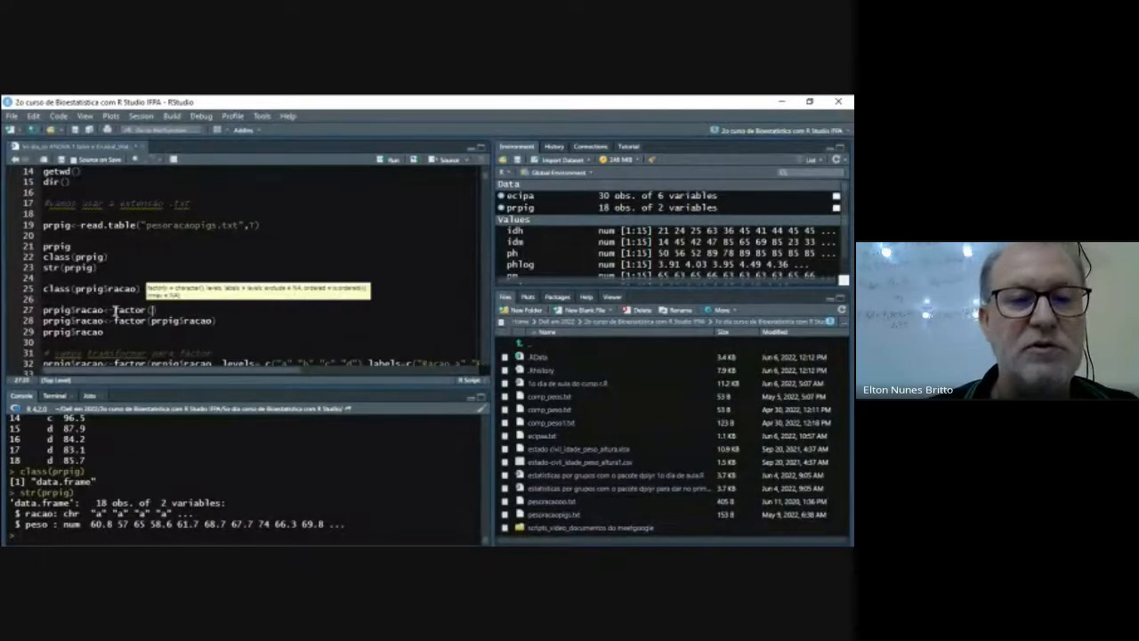
type("pipig")
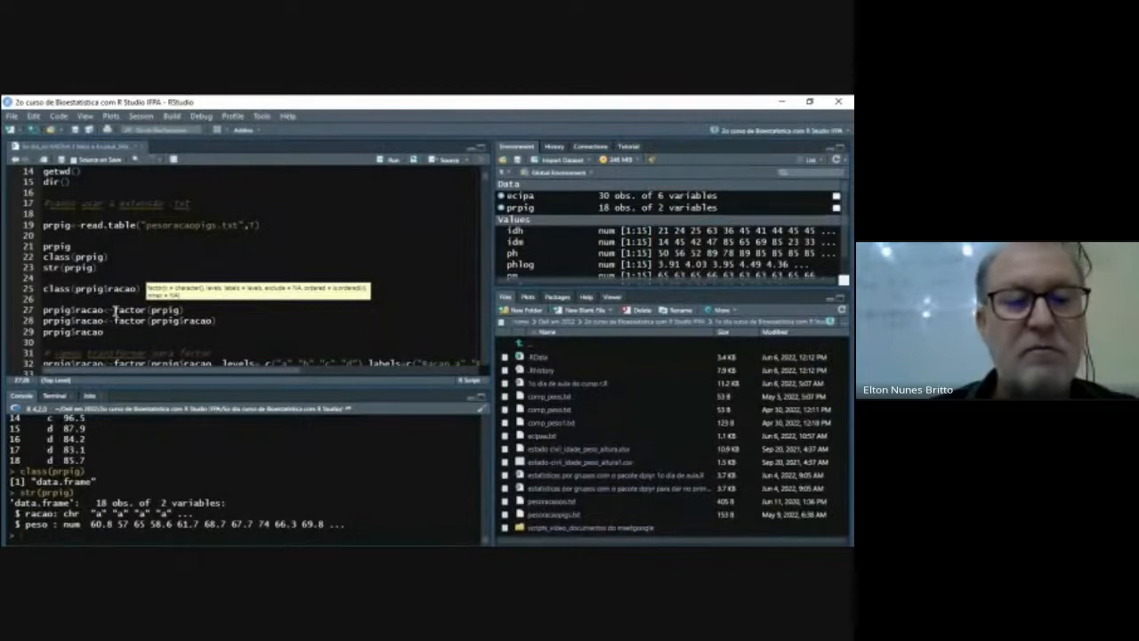
type("$racao")
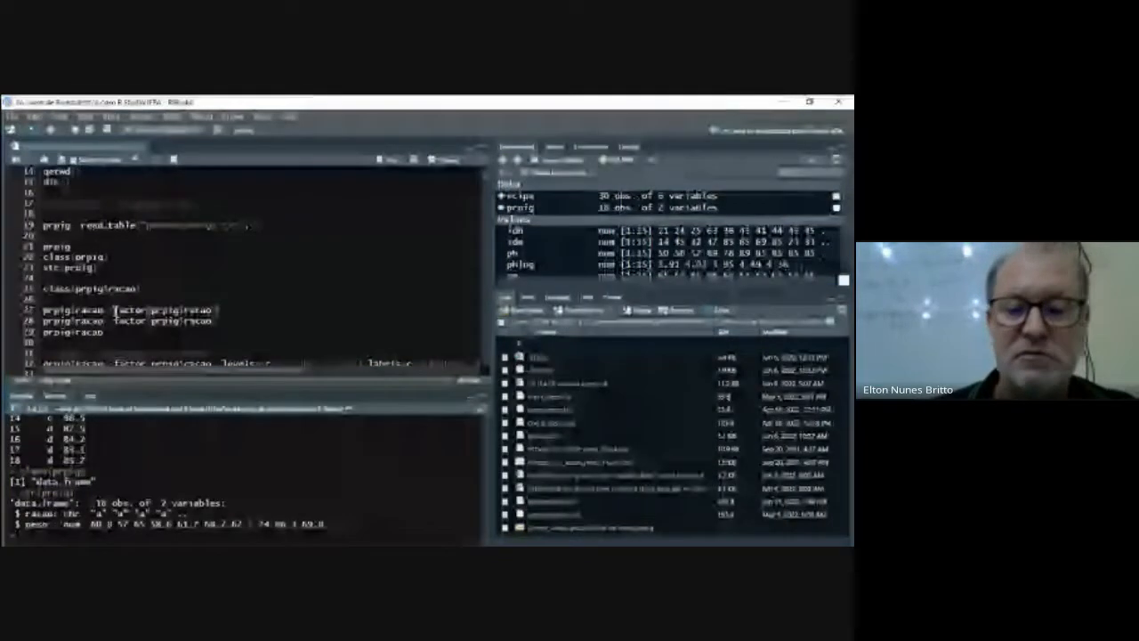
key("ctrl+Return")
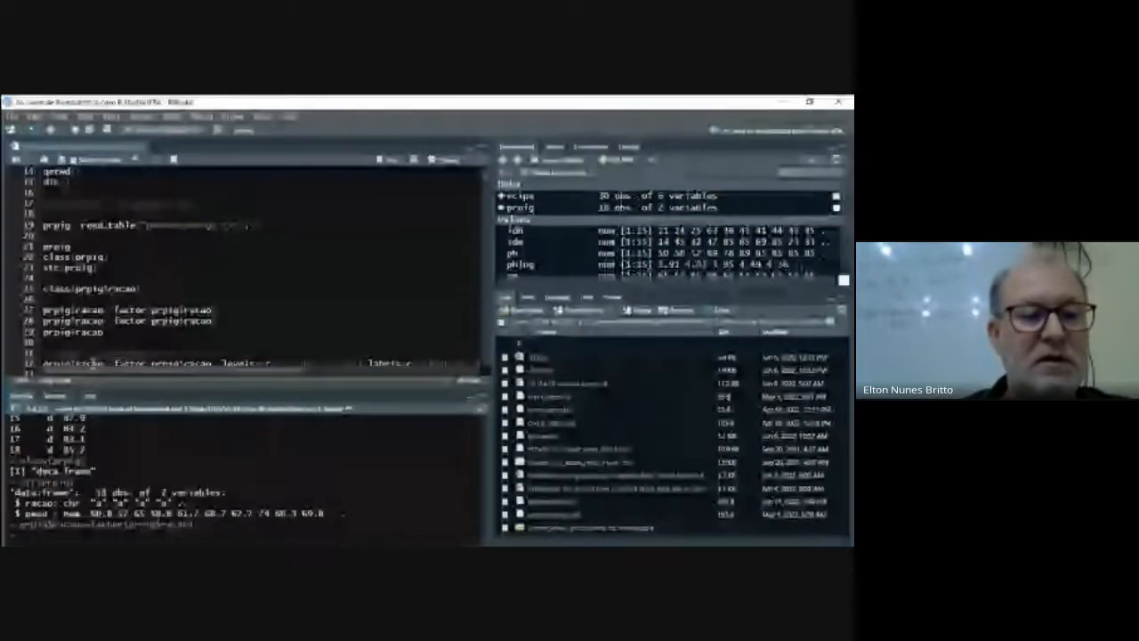
- Check the type of the racao column by running class(prpig$racao) on line 34
key("Down")
key("Down")
key("Down")
key("Down")
key("Down")
type("class(prpig$racao) ")
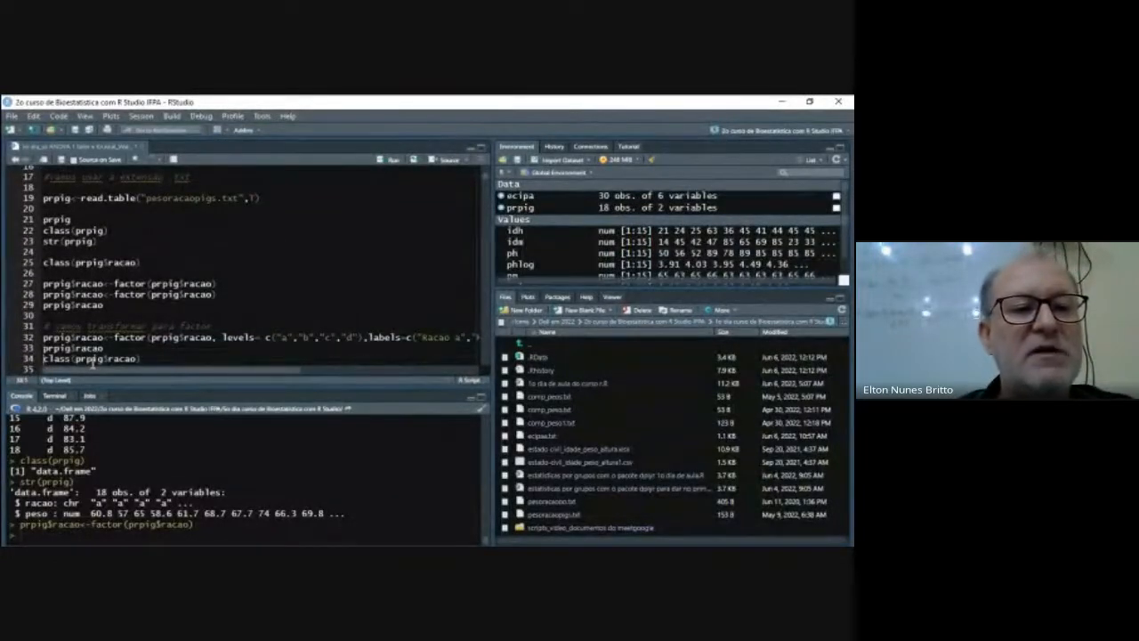
type("str(prpig)")
key("Return")
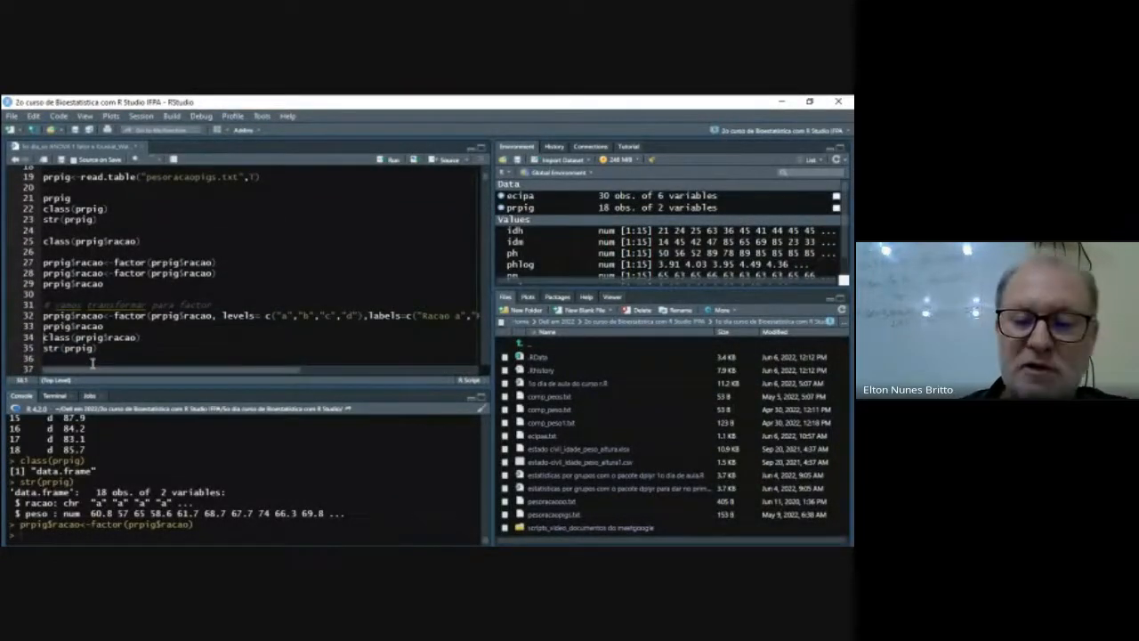
key("ctrl+Return")
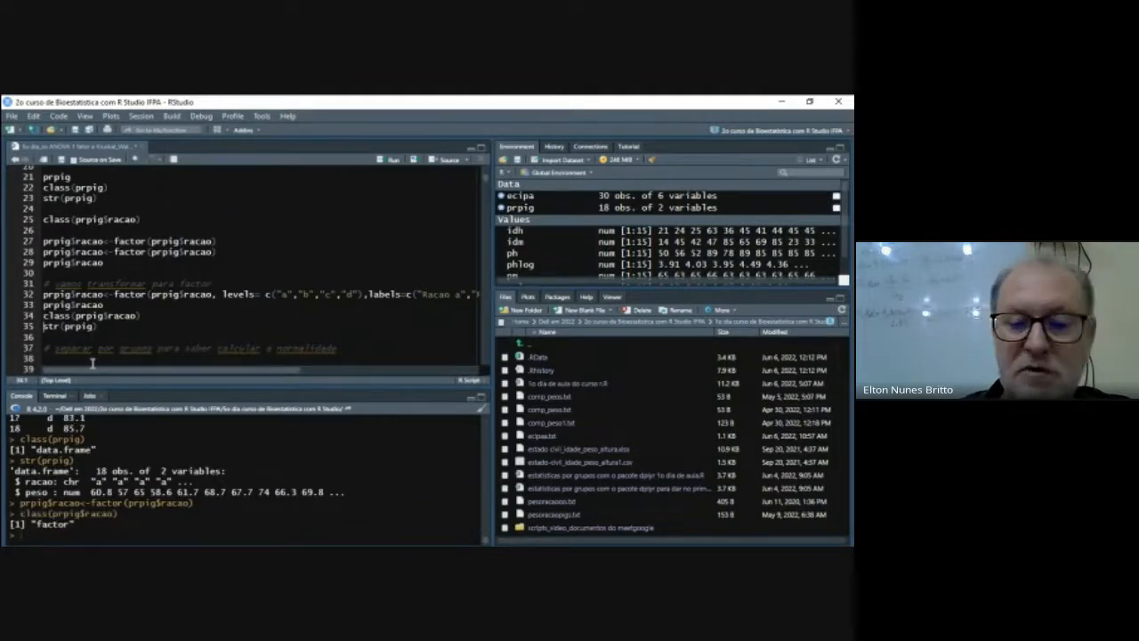
- Check the structure of the prpig data frame by running str(prpig) on line 35
key("ctrl+Return")
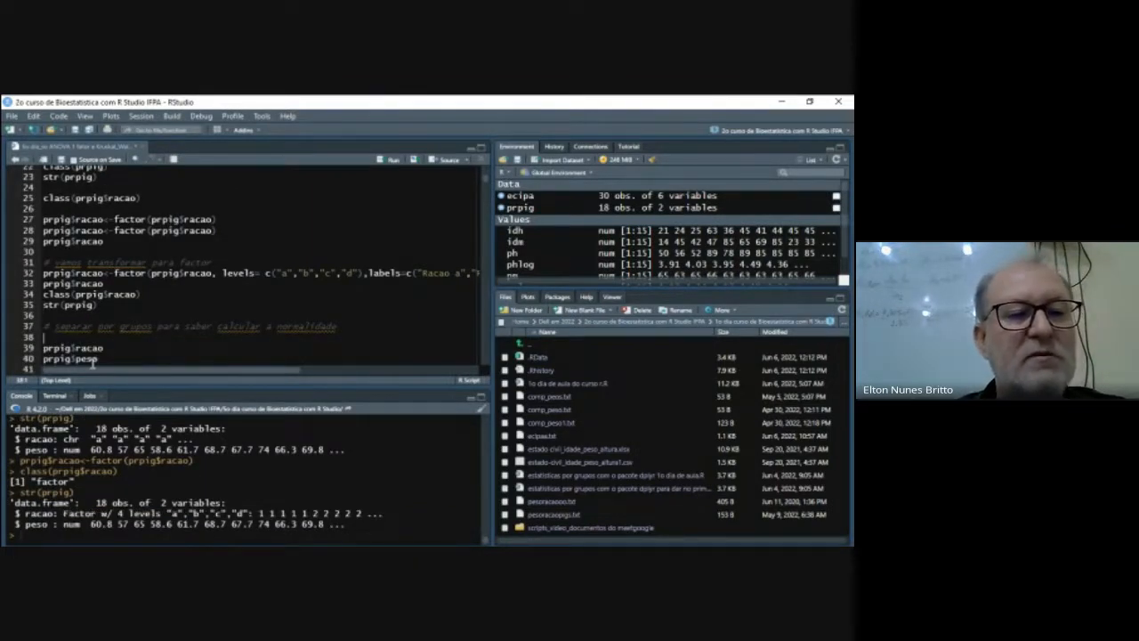
key("Up")
key("Up")
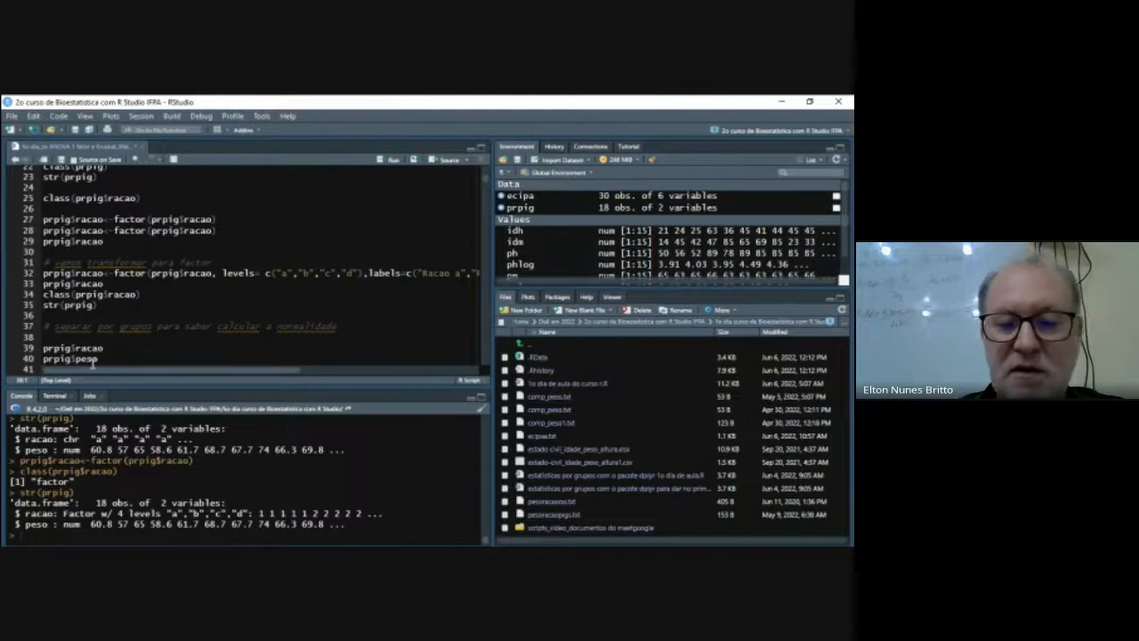
- Insert two blank lines below str(prpig) and try running glimpse(prpig) on line 36
key("Down")
key("Return")
key("Return")
key("Up")
key("Up")
key("Up")
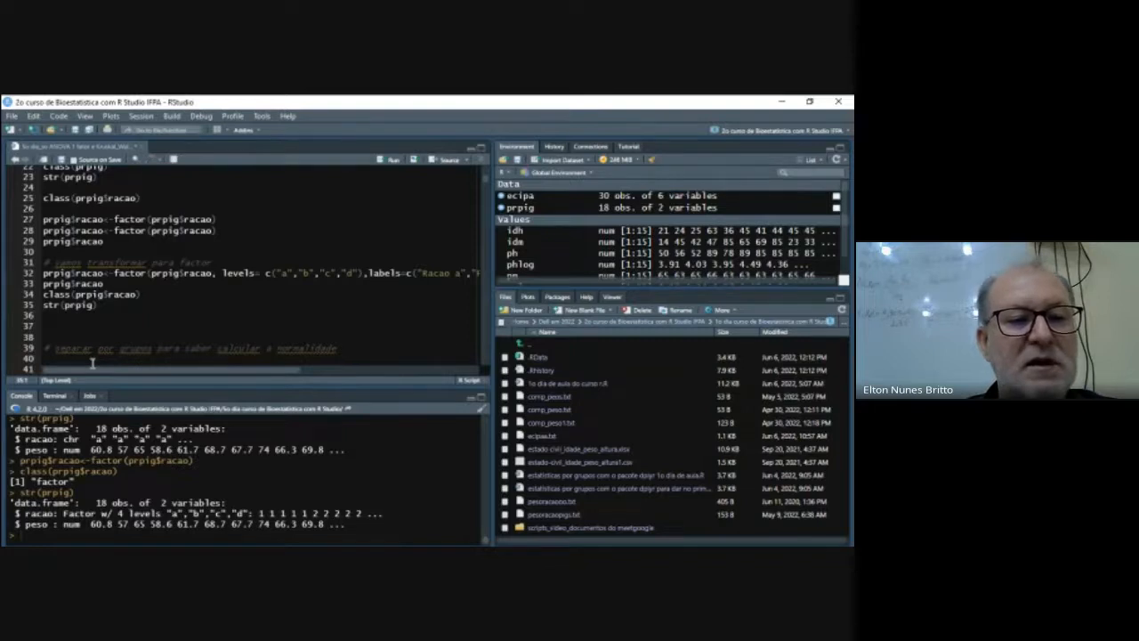
key("Down")
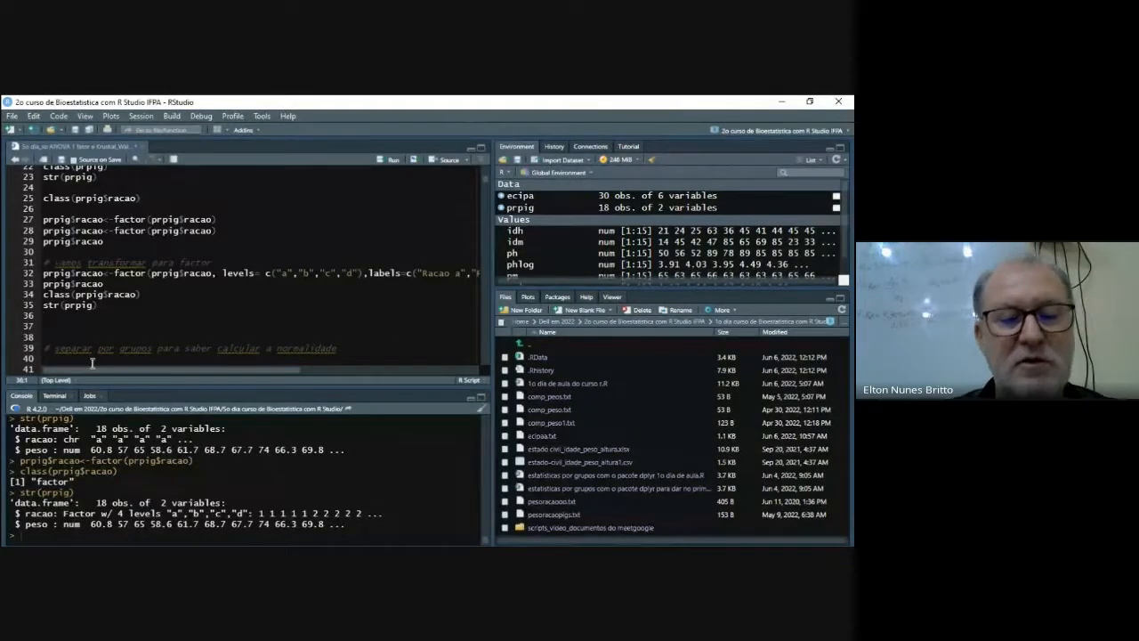
type("glimpse")
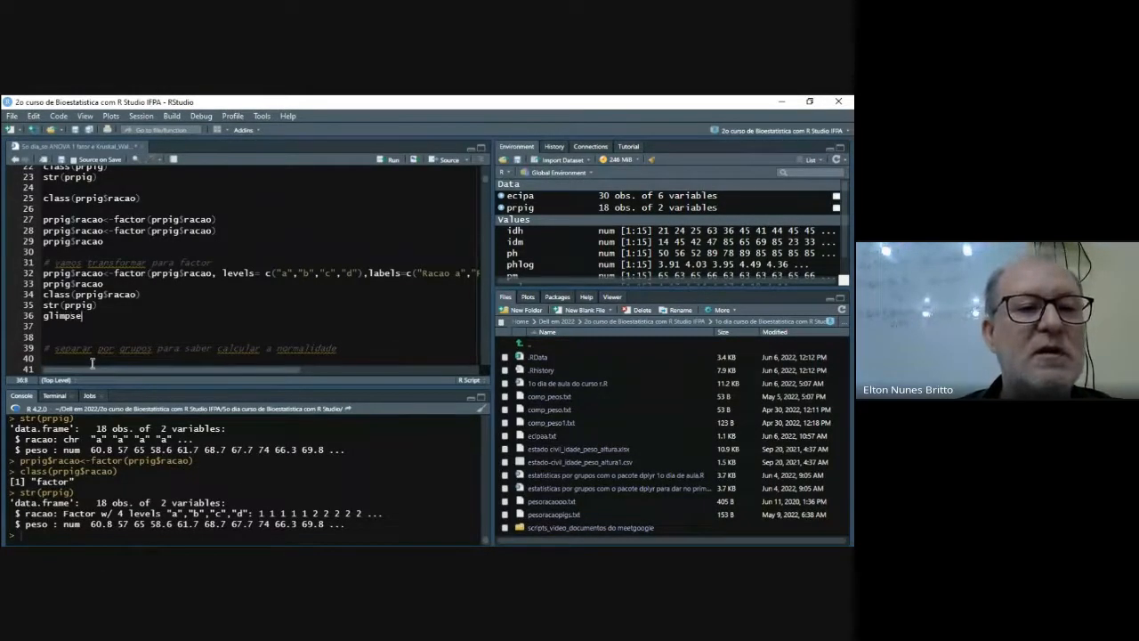
type("(pr")
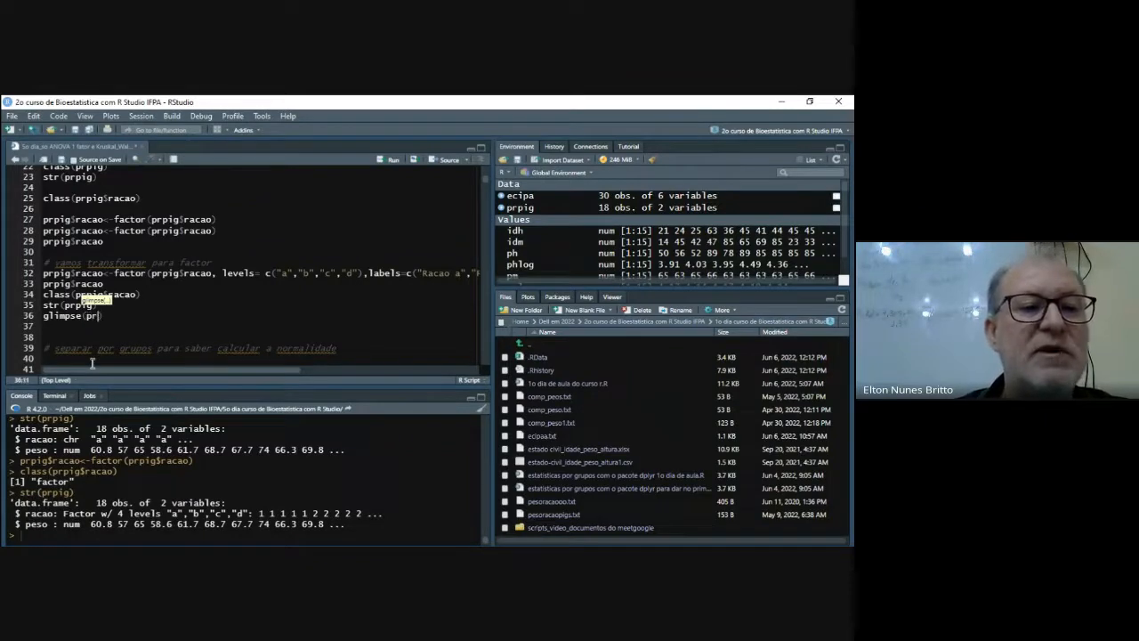
type("pig")
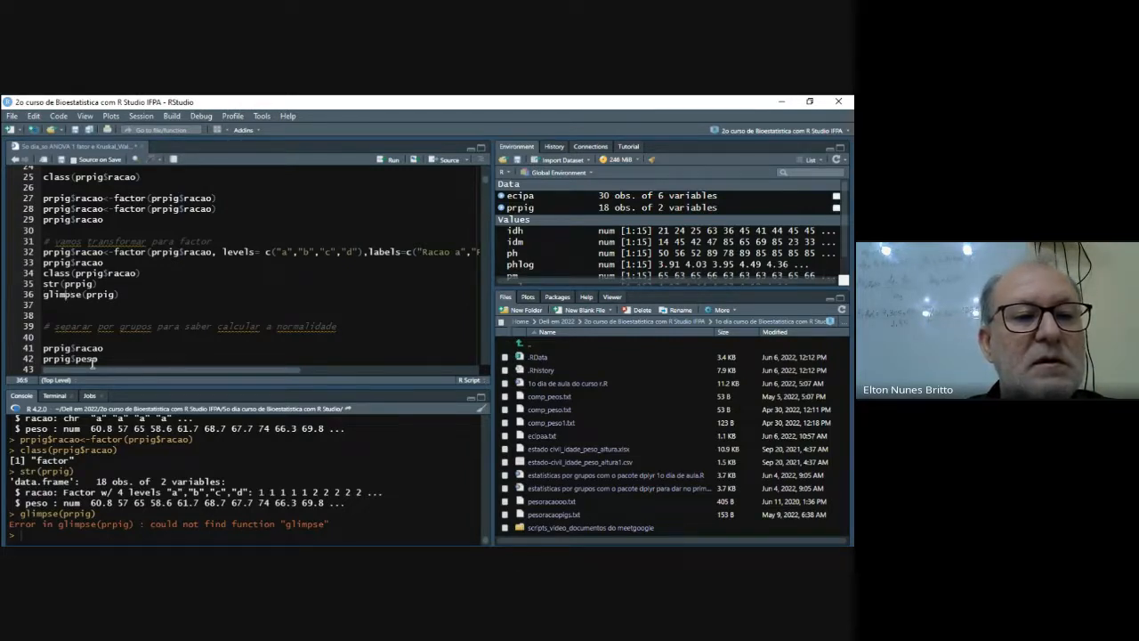
- Look up the help for the glimpse function by running ?glimpse on line 37
key("Down")
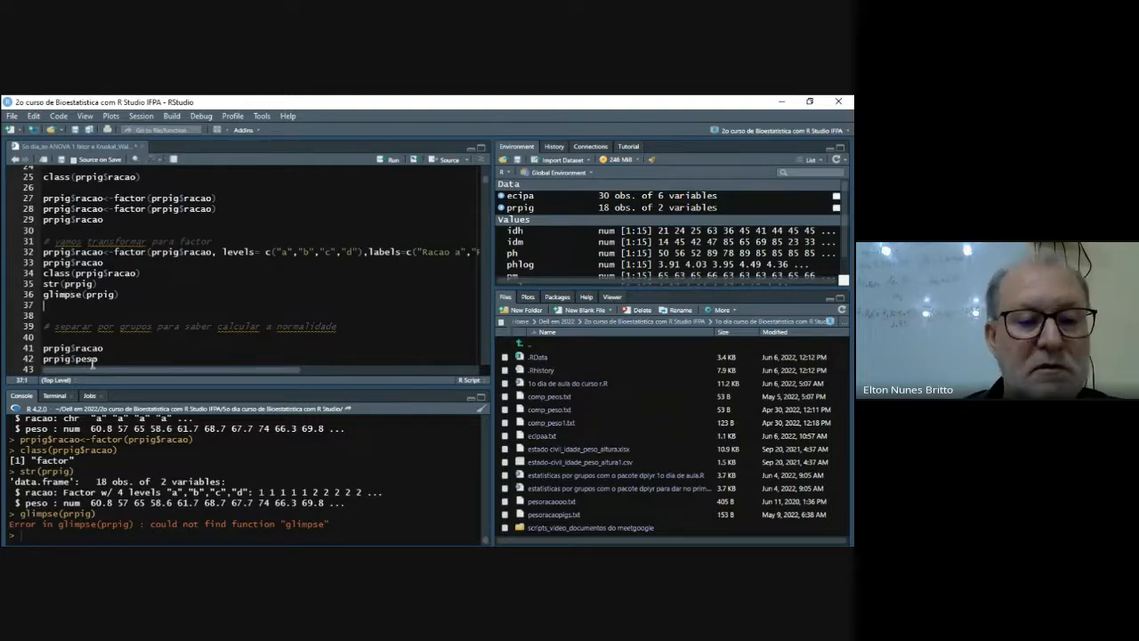
type("?gli")
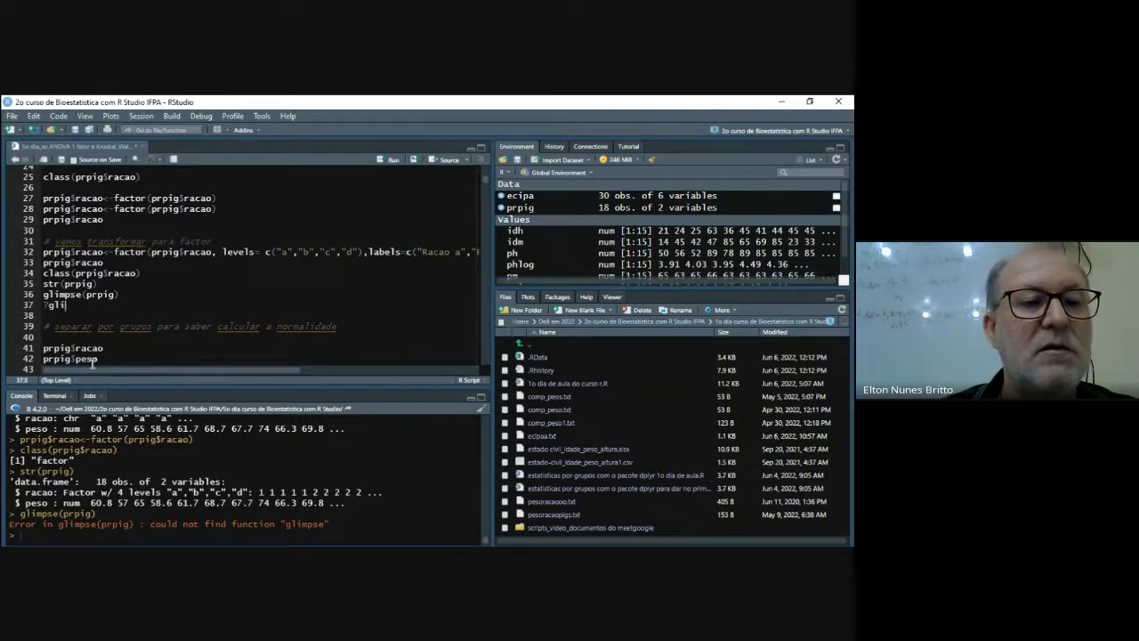
type("mpse")
key("ctrl+Return")
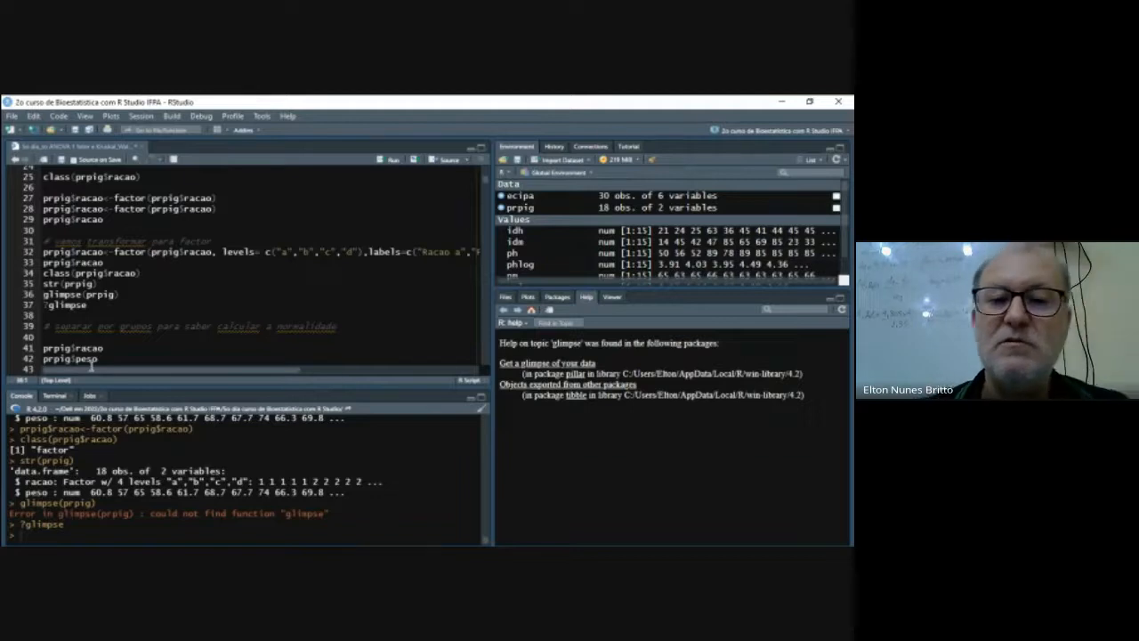
- Delete the glimpse(prpig) and ?glimpse lines from the script
key("shift+Down")
key("shift+Down")
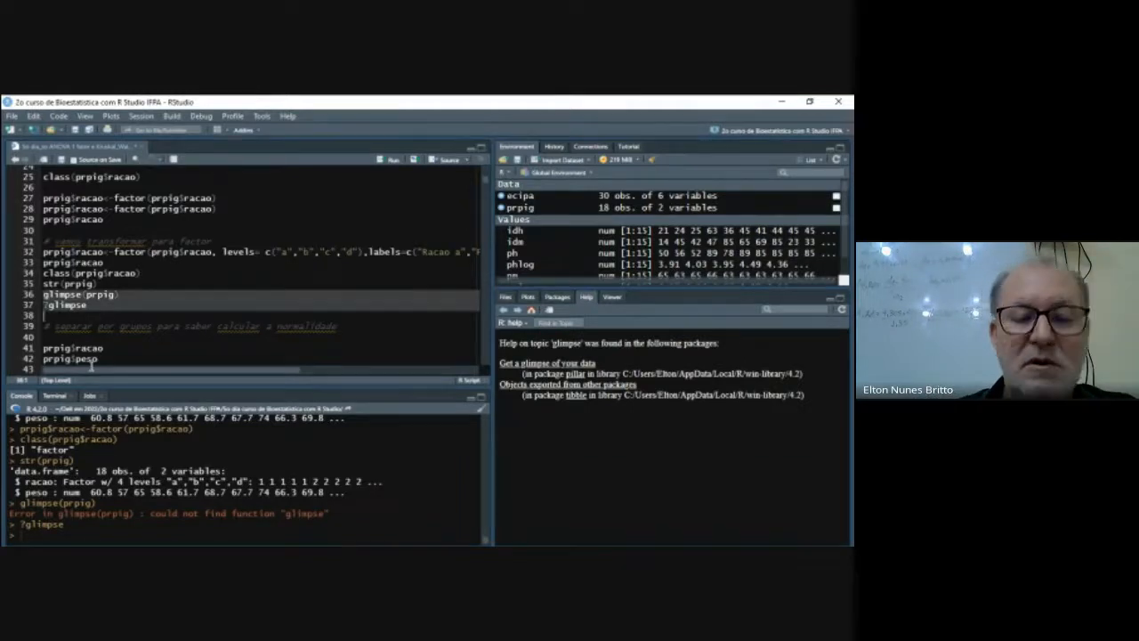
key("Delete")
key("Up")
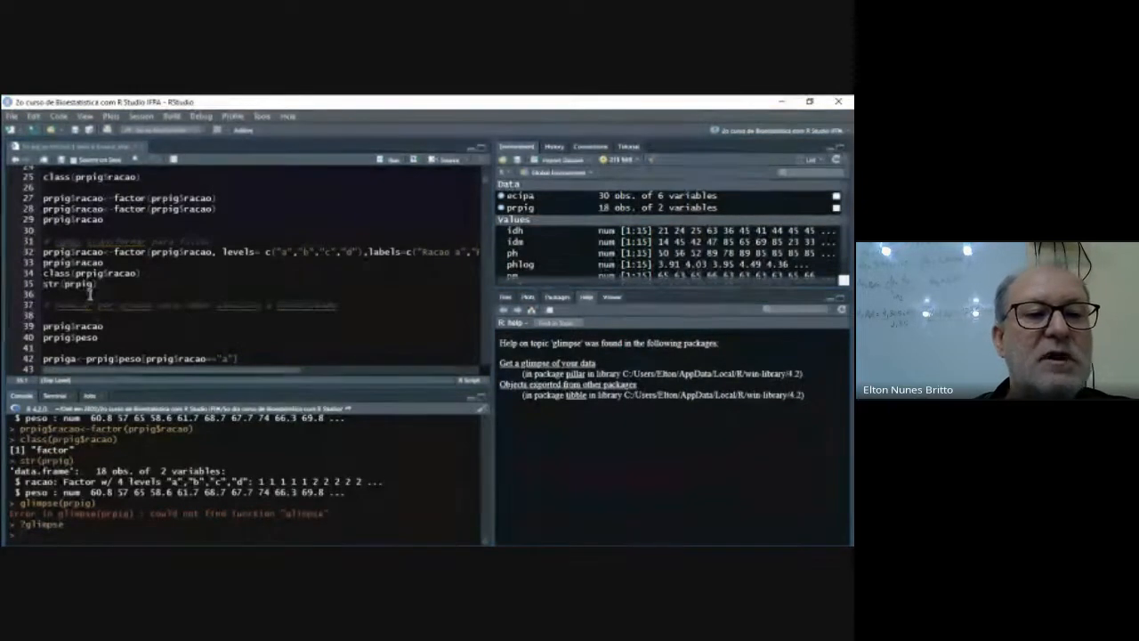
- Run lines 39 and 40 to print the prpig$racao and prpig$peso columns
left_click(106, 327)
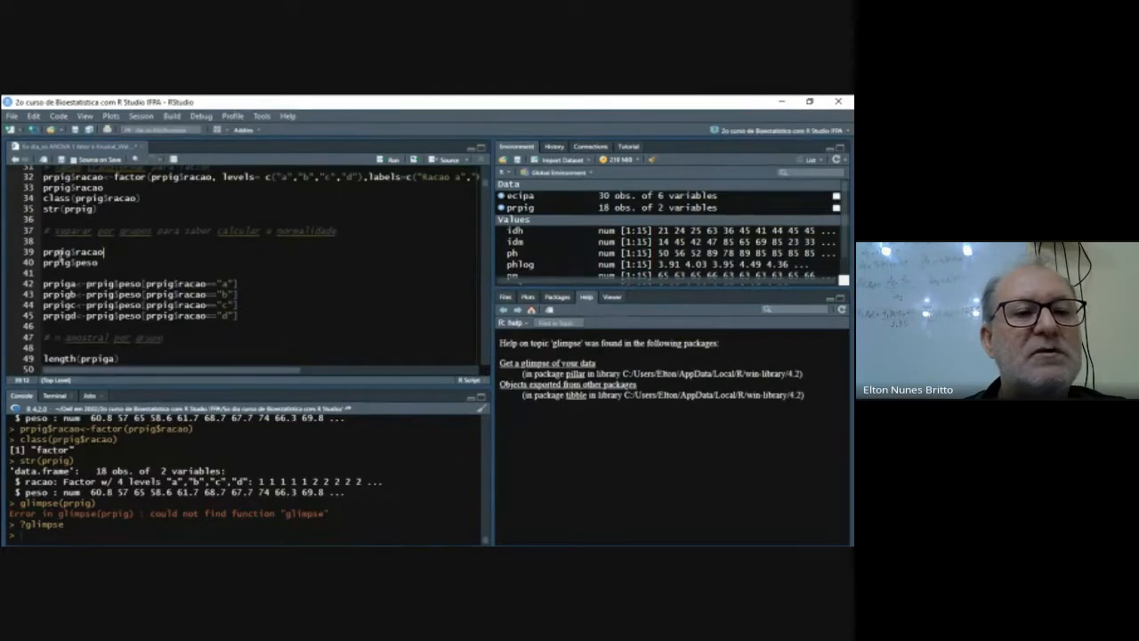
left_click_drag(43, 252, 98, 262)
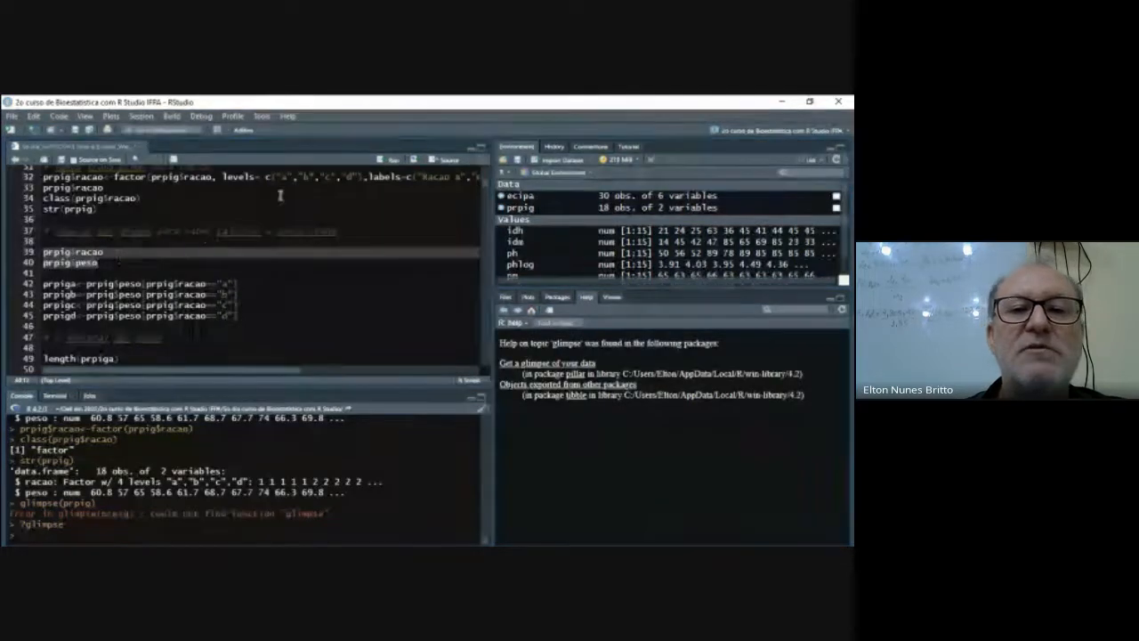
left_click(384, 162)
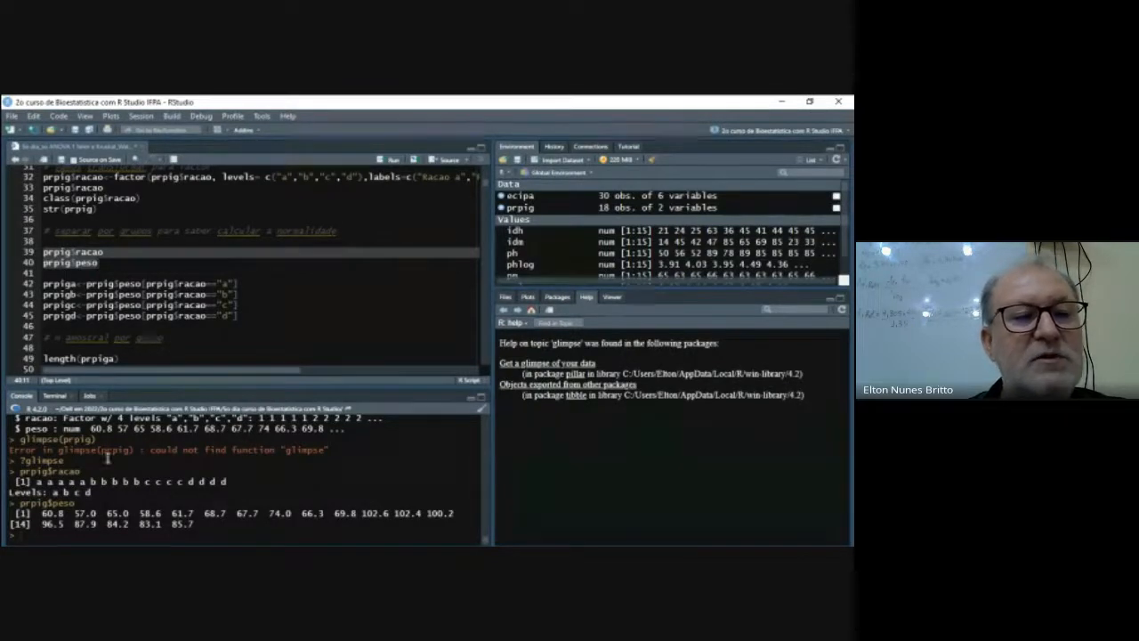
- Write prpiga<-prpig$peso[prpig$racao=="a"] on a new line 42, above the existing group assignments
left_click(79, 275)
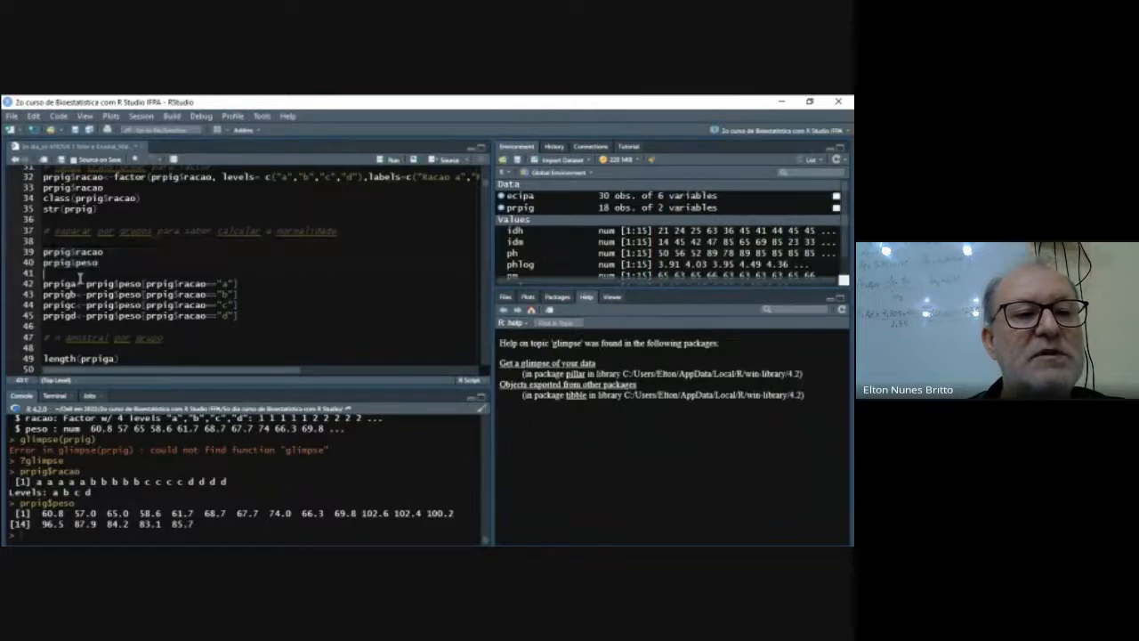
key("Return")
key("Delete")
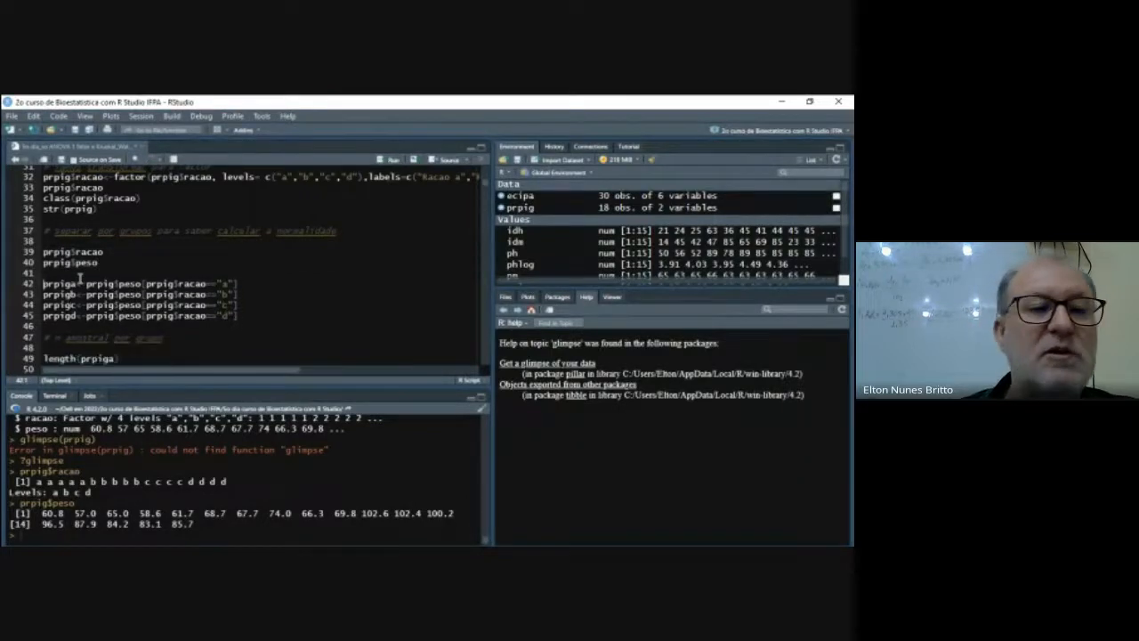
key("Return")
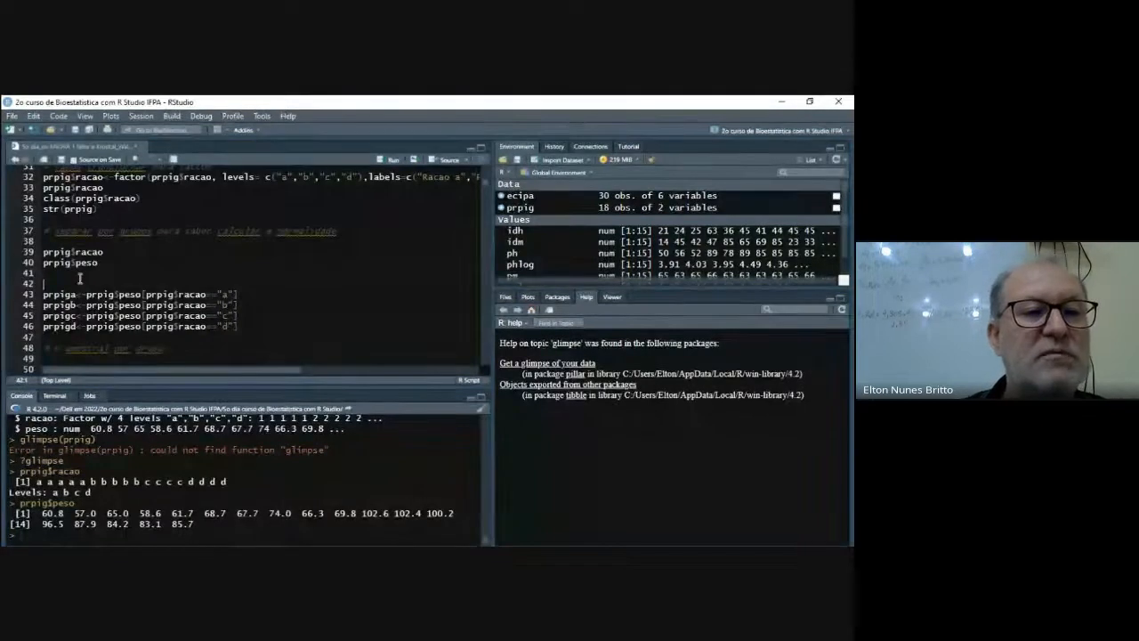
type("prpiga")
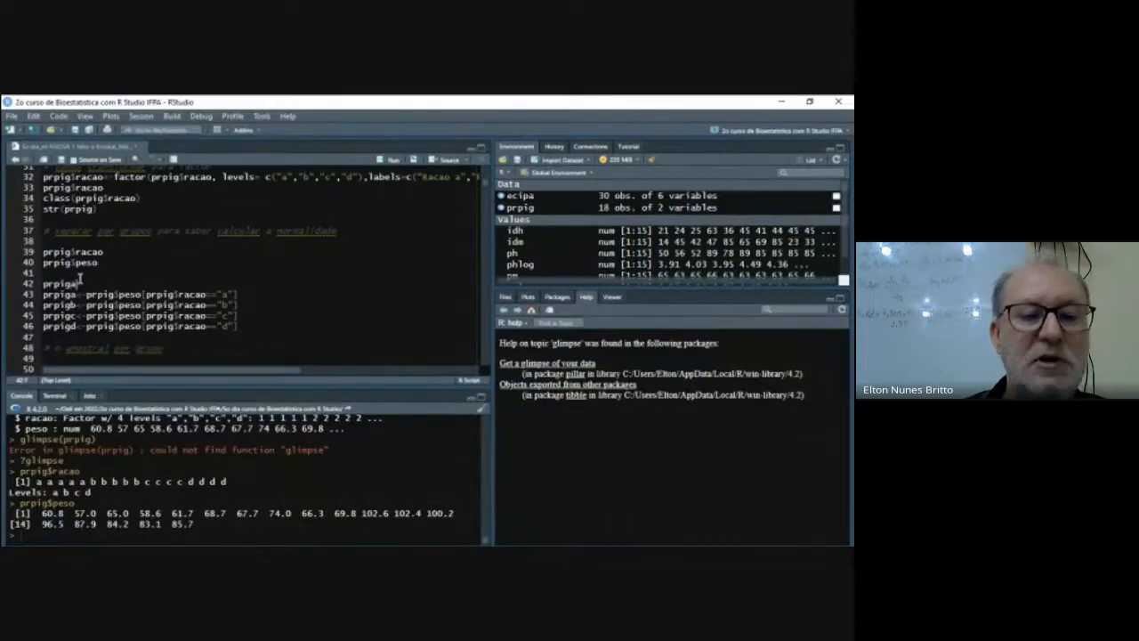
type("<-")
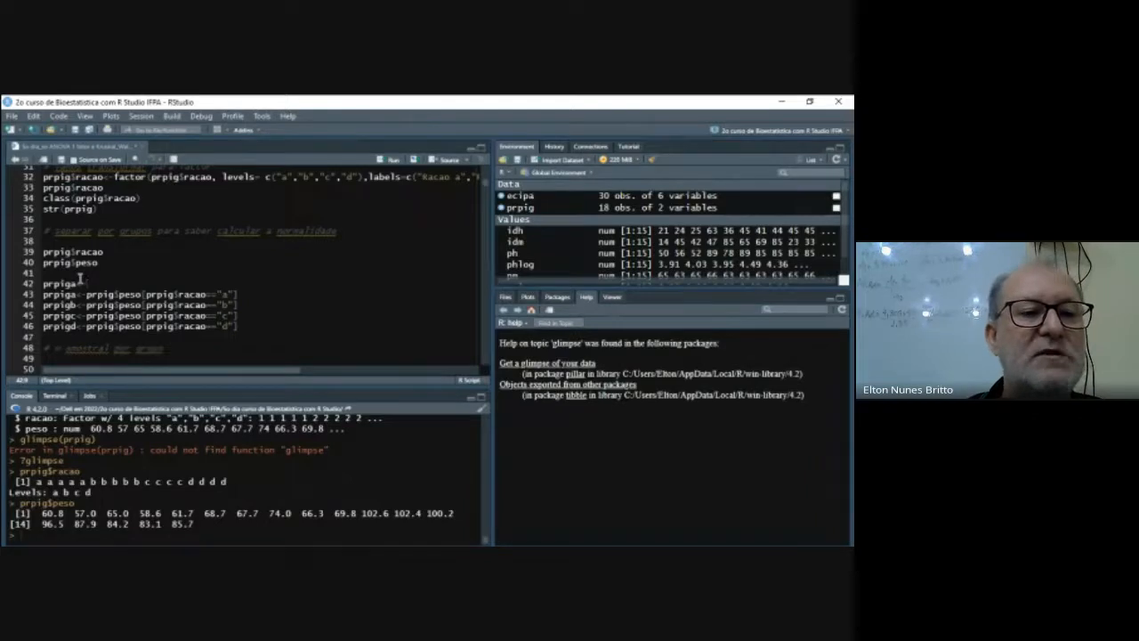
type("prpig")
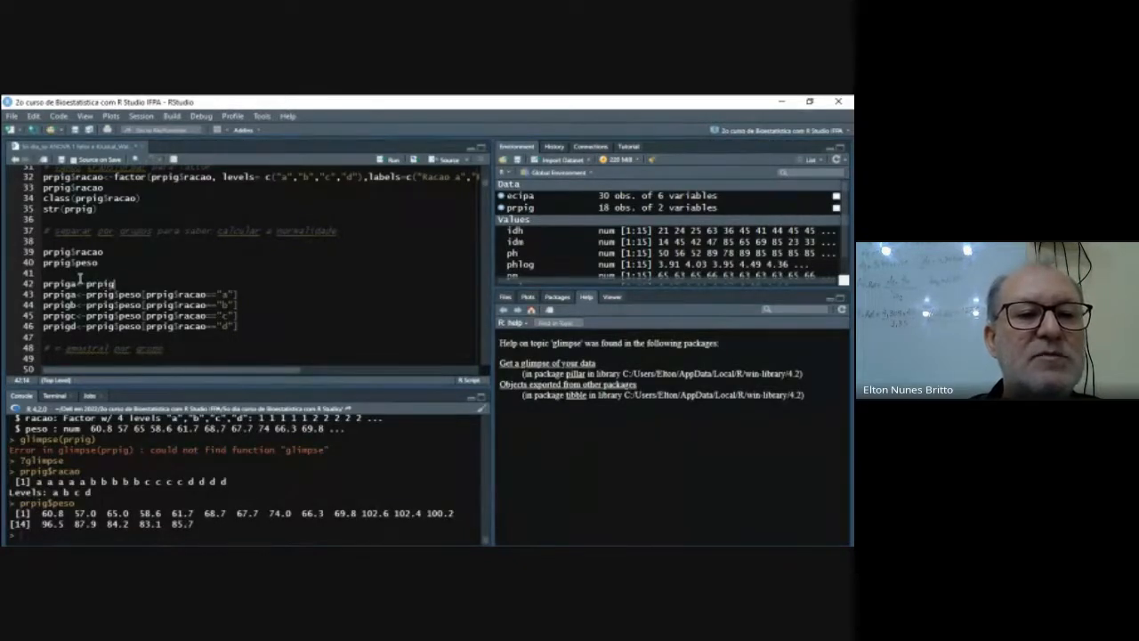
type("$peso[prpi")
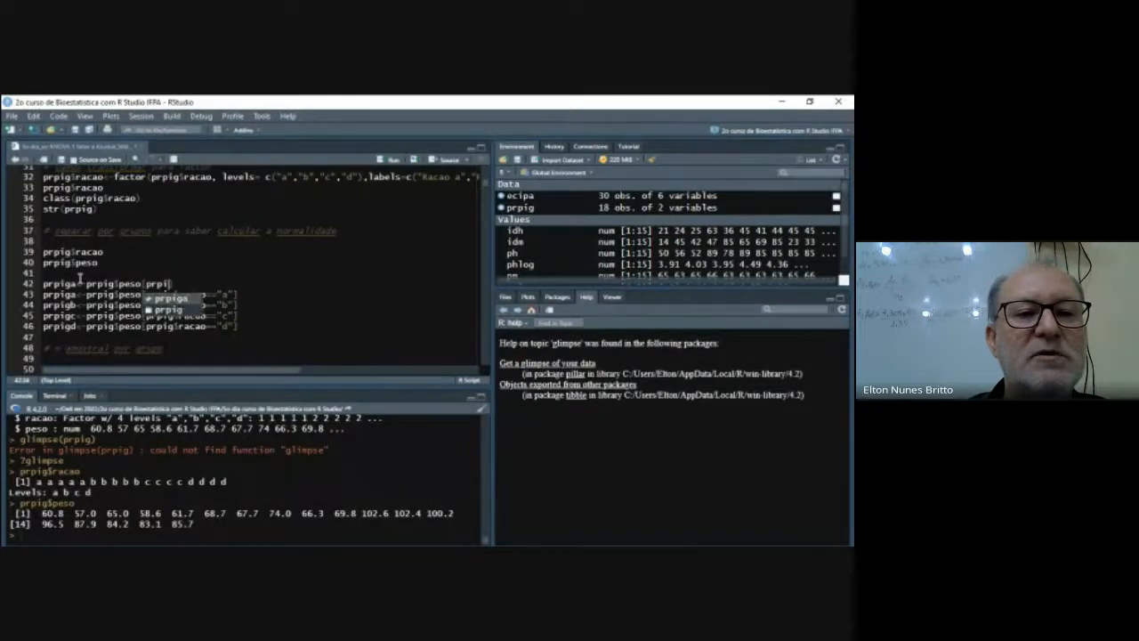
type("g$")
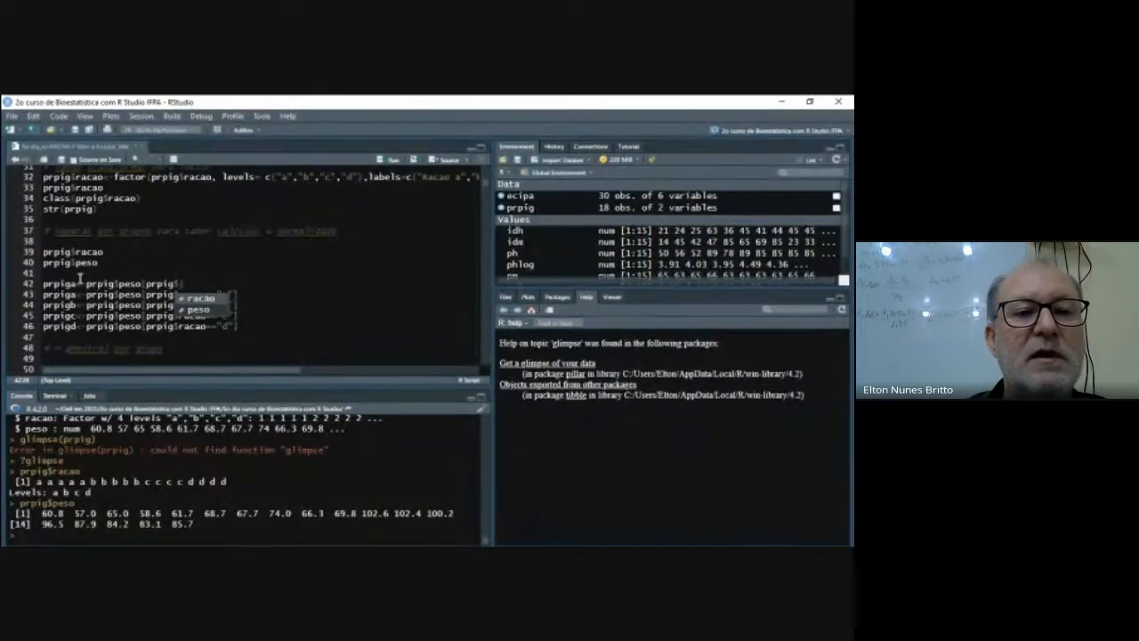
key("Return")
type("==\"")
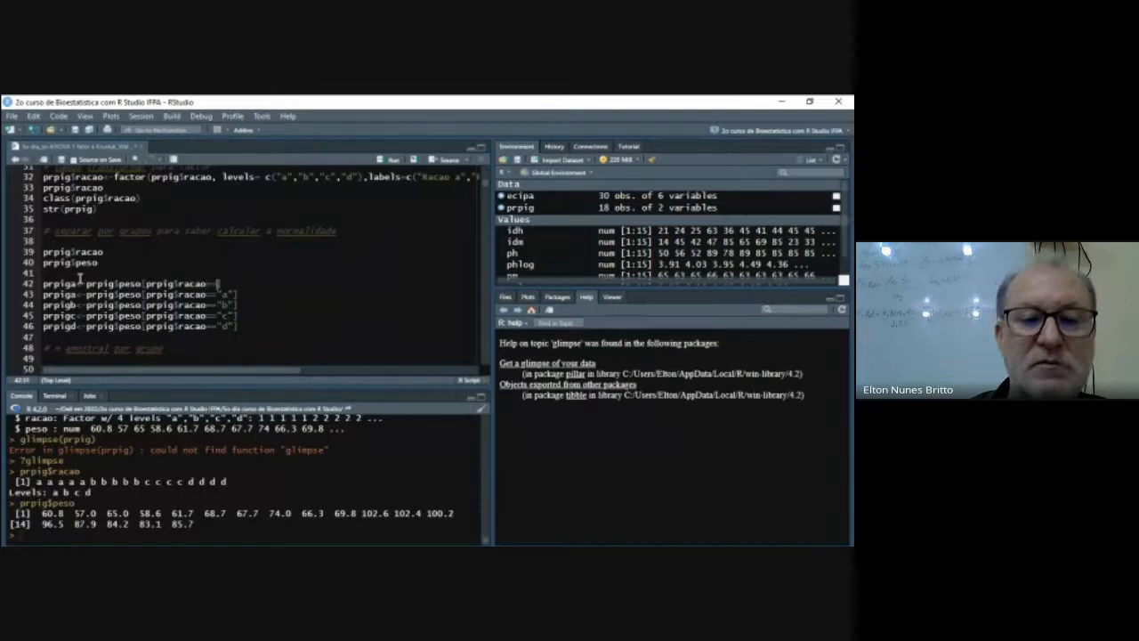
type("a")
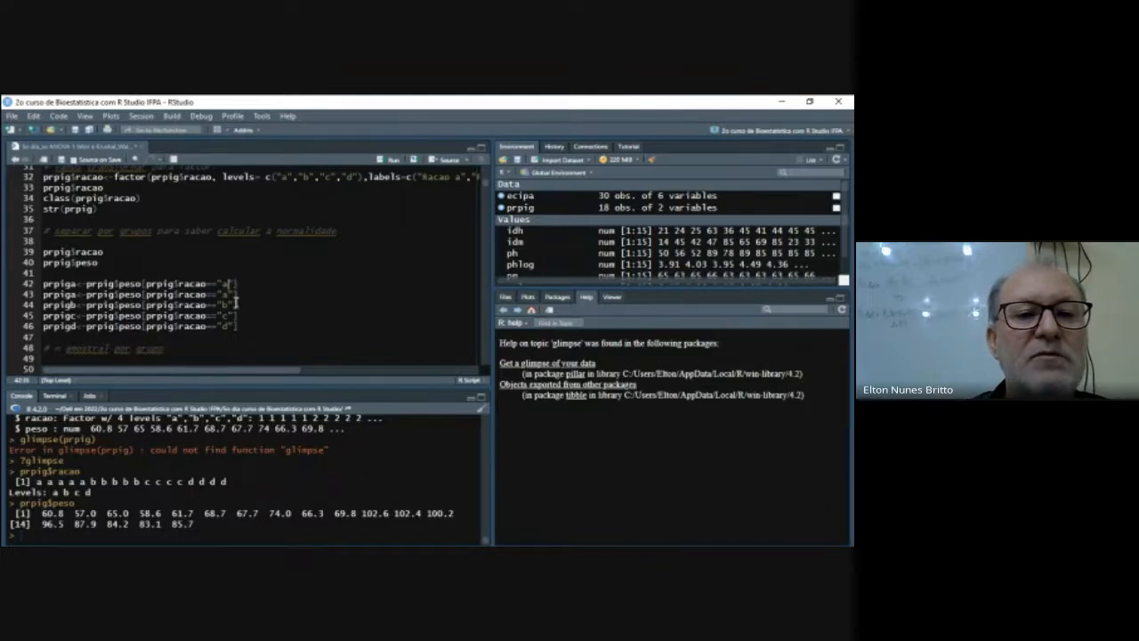
- Delete the duplicate prpiga line 43 and run the four assignments that split peso into prpiga, prpigb, prpigc and prpigd
left_click_drag(240, 298, 32, 303)
key("Delete")
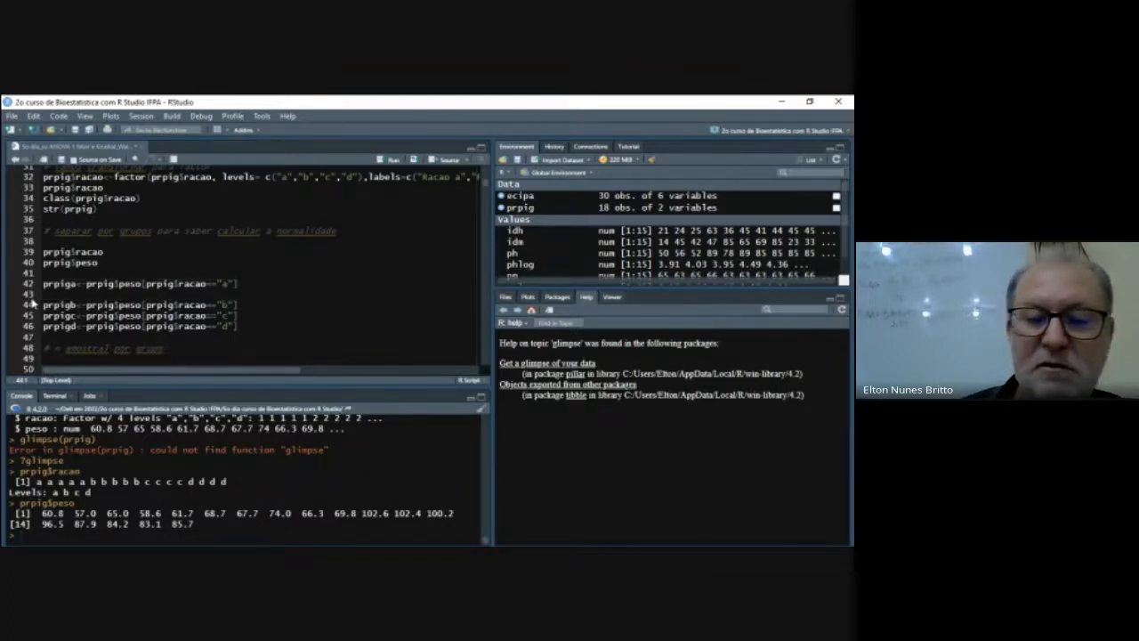
key("Delete")
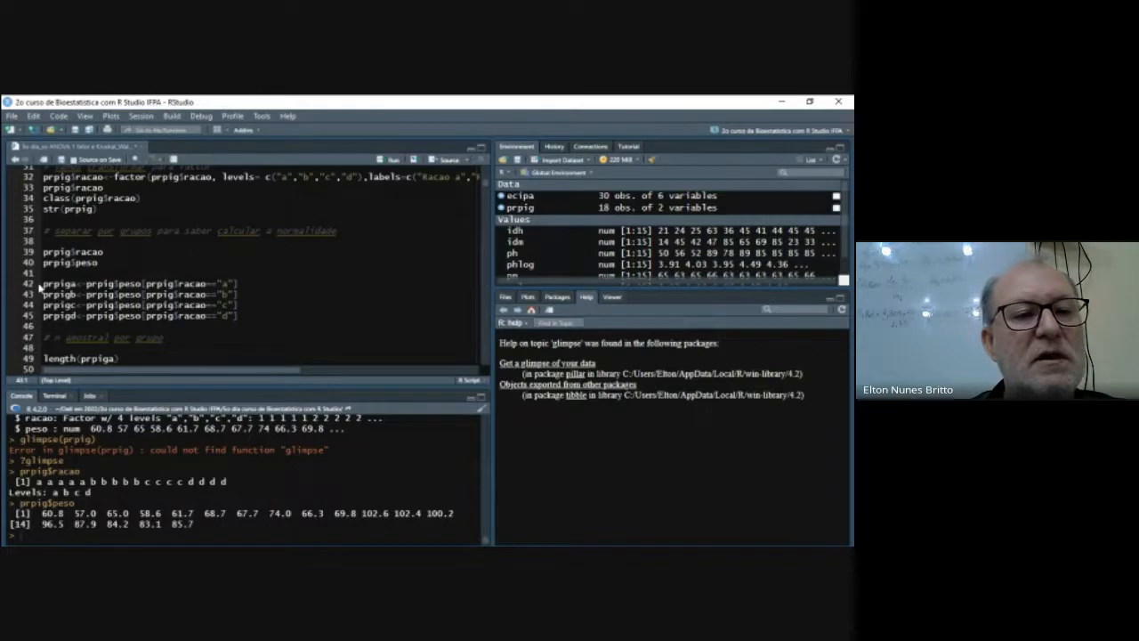
left_click_drag(42, 283, 272, 315)
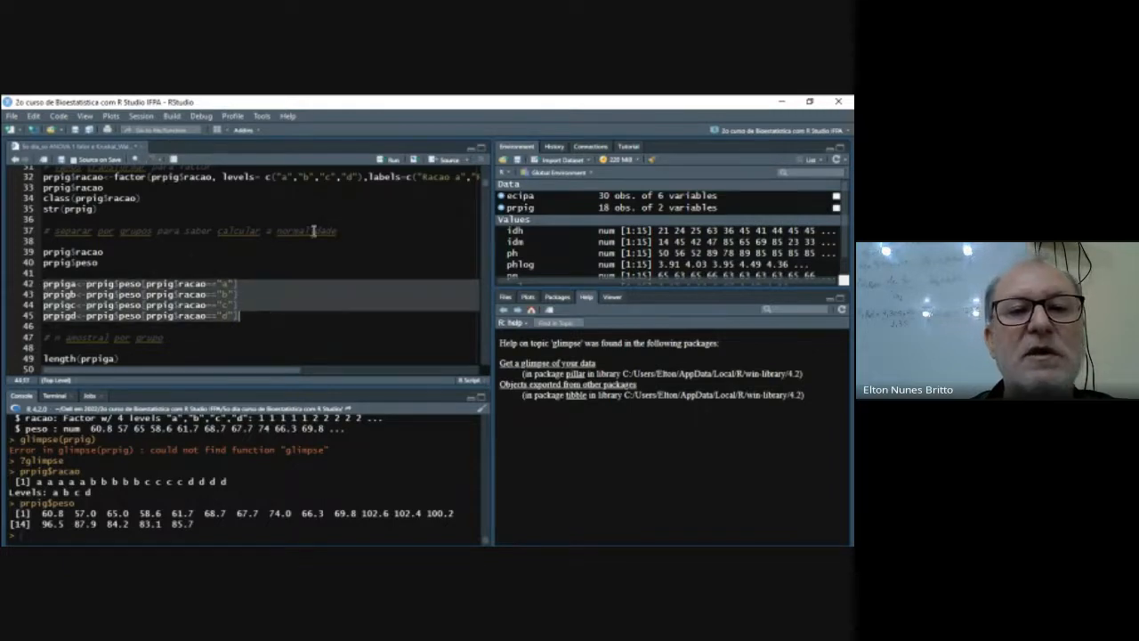
left_click(392, 160)
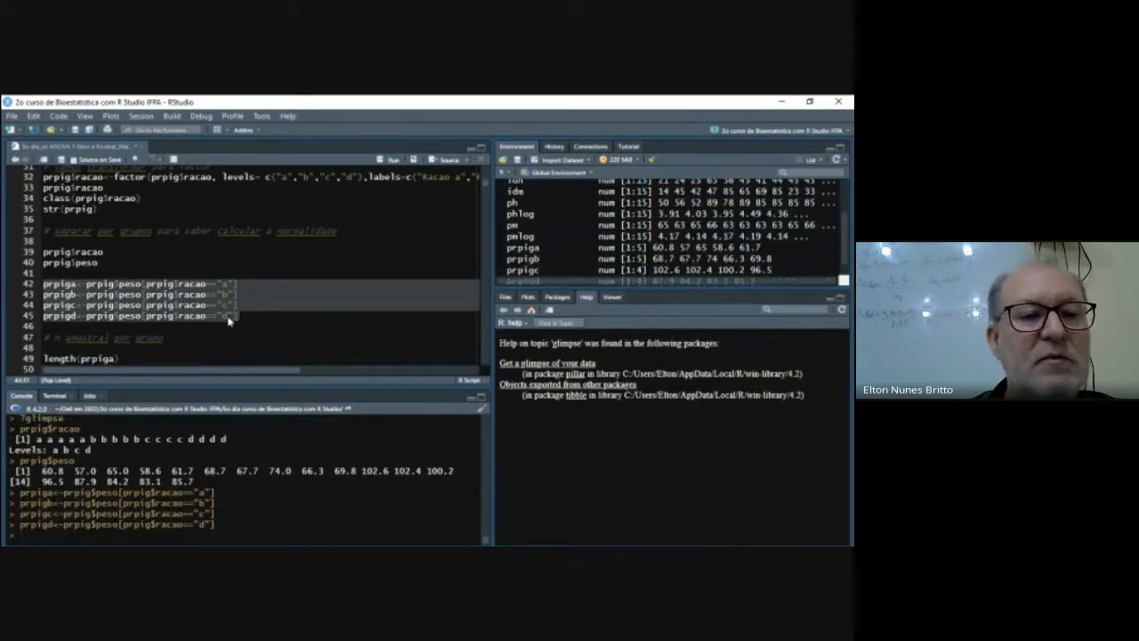
- Check each group's sample size by running length() for prpiga, prpigb, prpigc and prpigd on lines 49 to 52
scroll(230, 320, "down", 3)
left_click(139, 288)
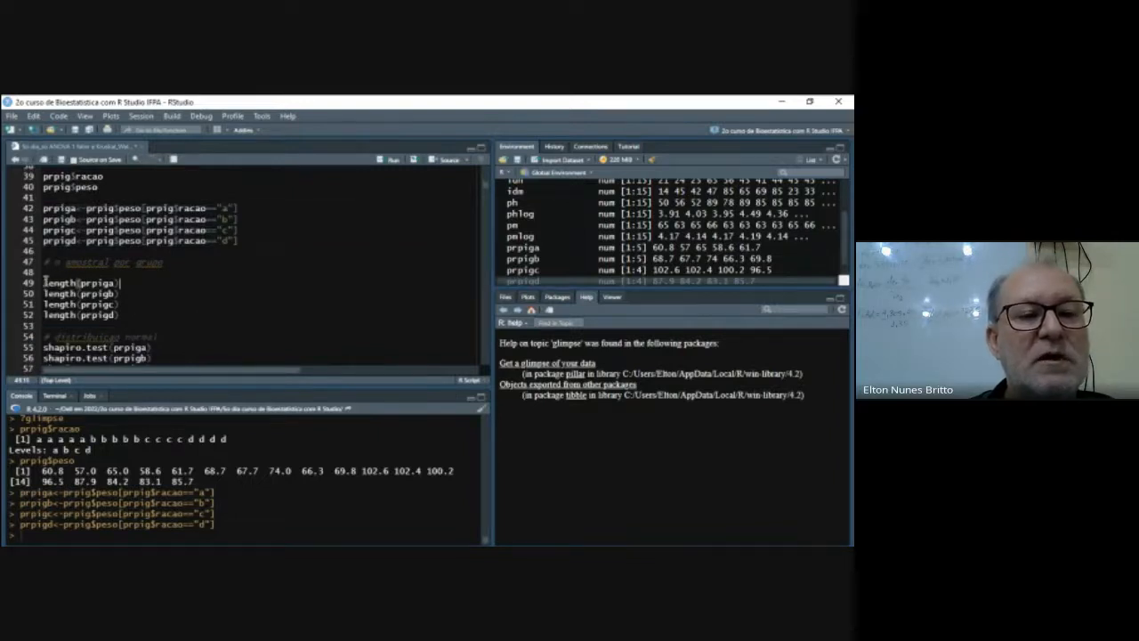
left_click_drag(44, 281, 134, 317)
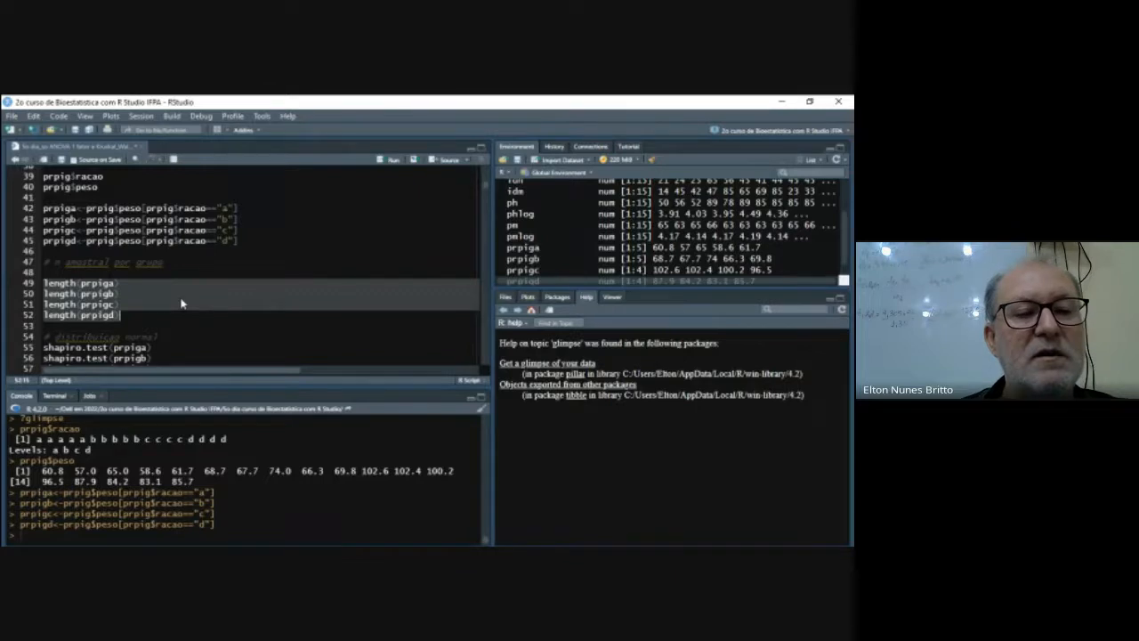
key("ctrl+Return")
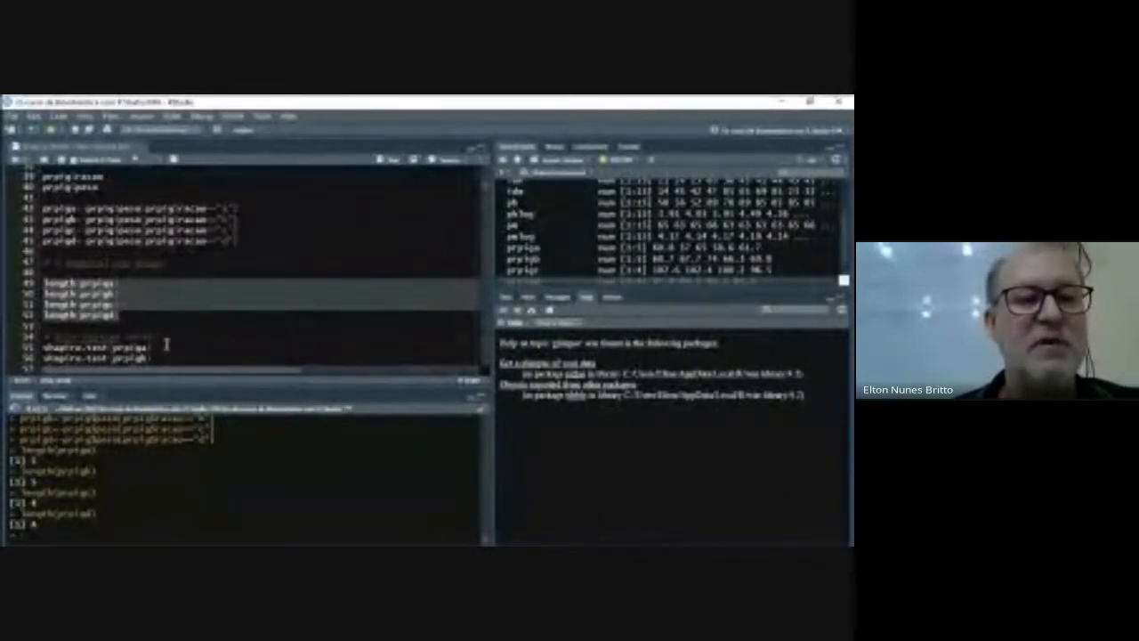
- Test each group's normality by running shapiro.test() for prpiga, prpigb, prpigc and prpigd on lines 55 to 58
scroll(166, 346, "down", 2)
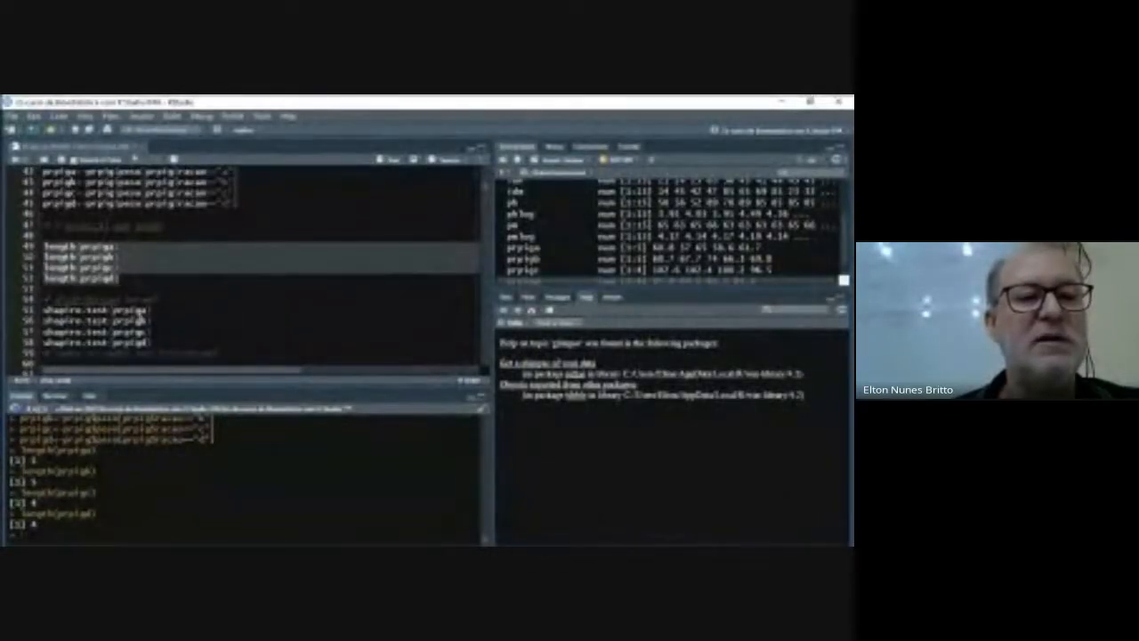
left_click_drag(46, 309, 153, 343)
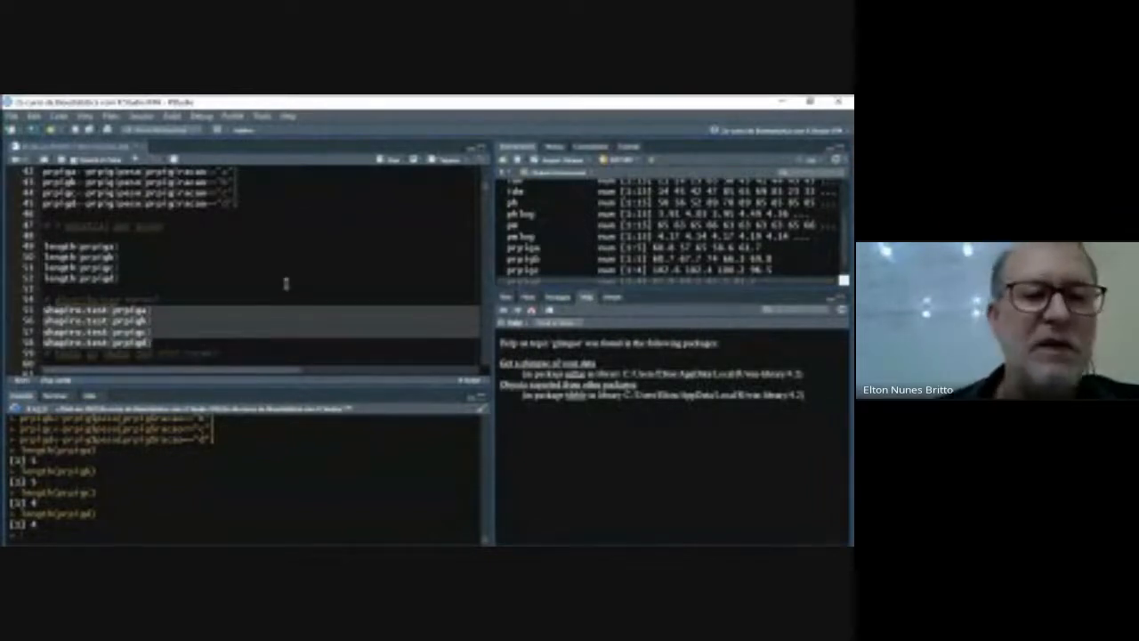
left_click(393, 165)
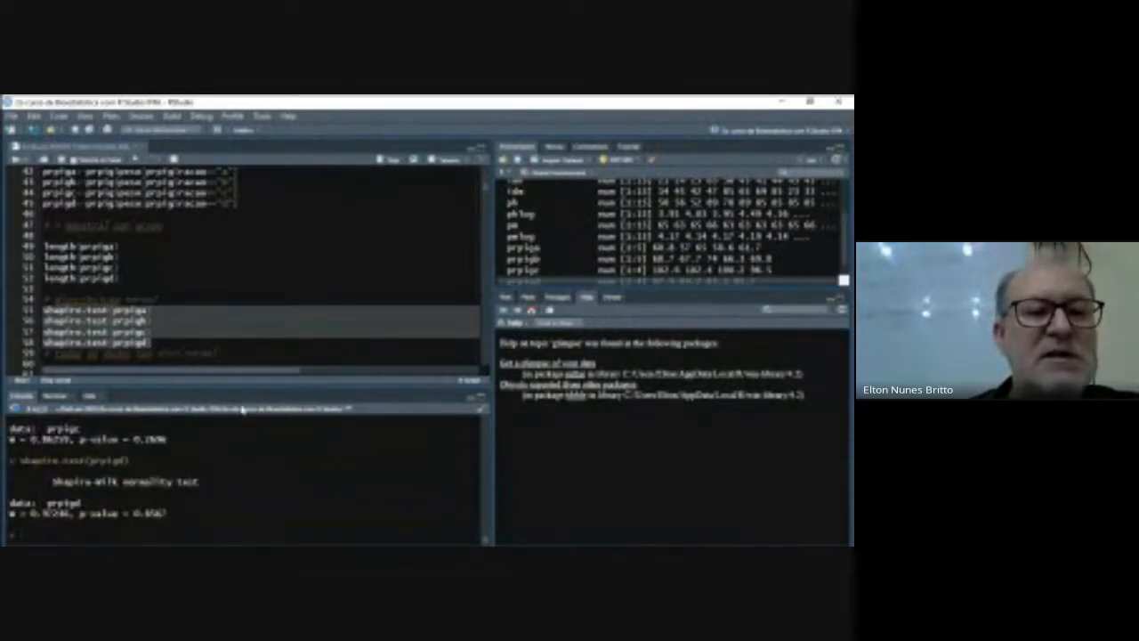
- Add the null-hypothesis comment "# ho: ha dist. normal no prpiga" on line 60, below the Shapiro tests
scroll(230, 356, "down", 3)
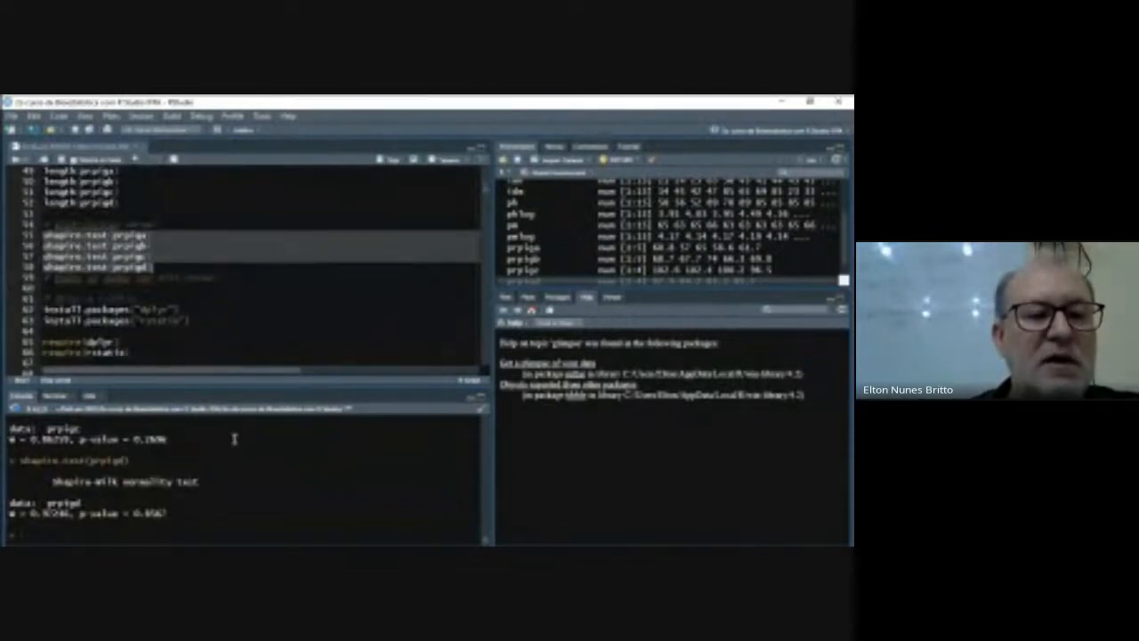
left_click(176, 271)
key("Return")
key("Return")
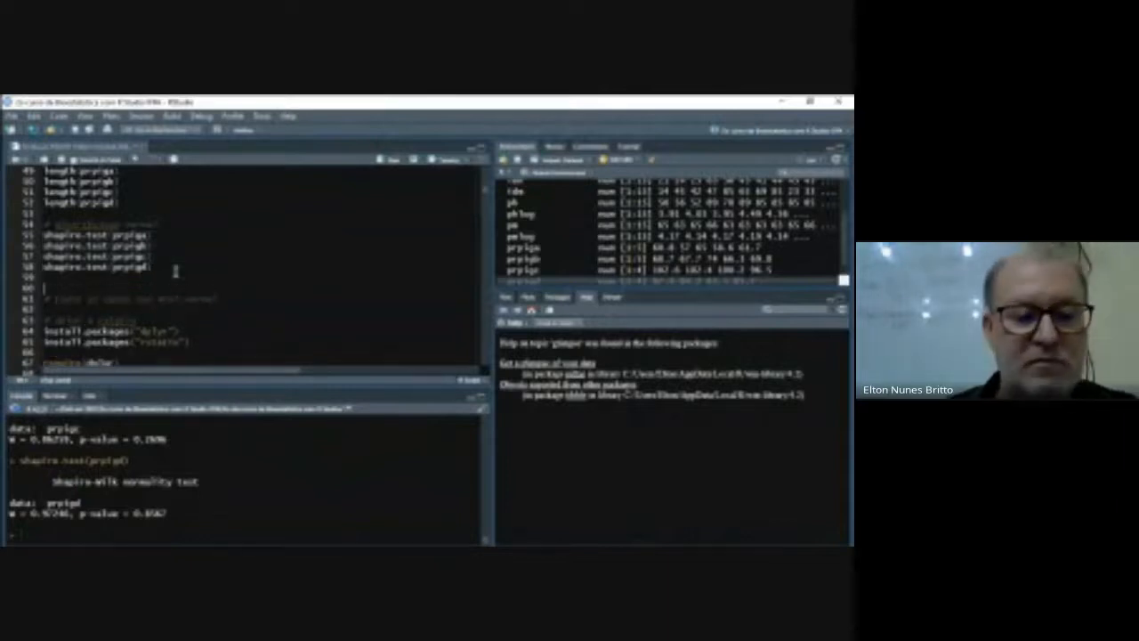
type("# se")
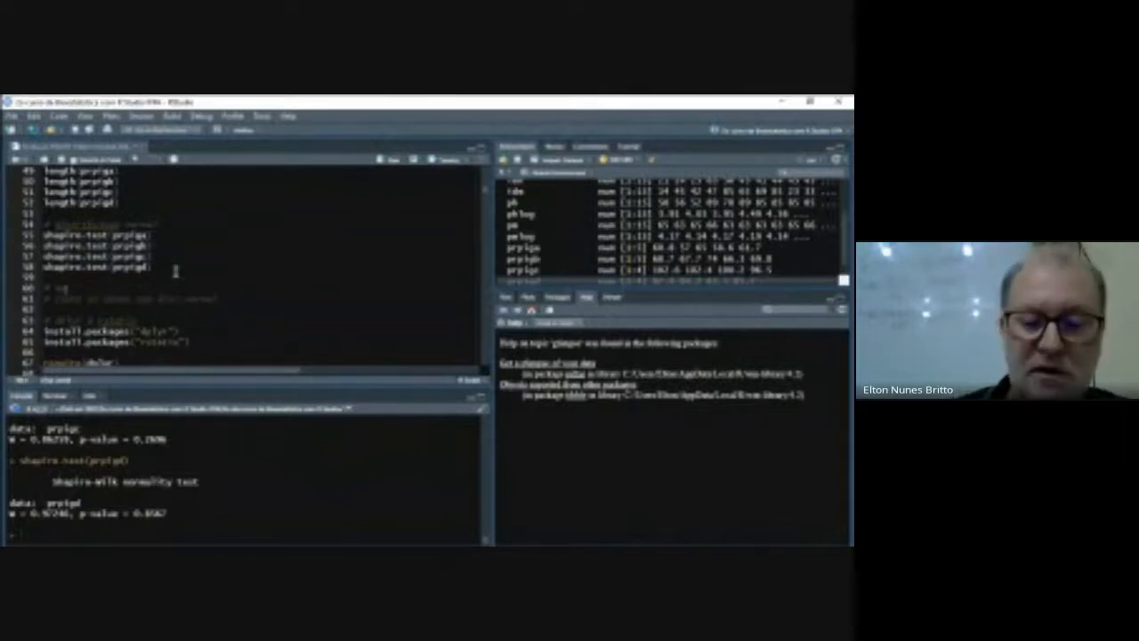
type(": os dados normaisse ")
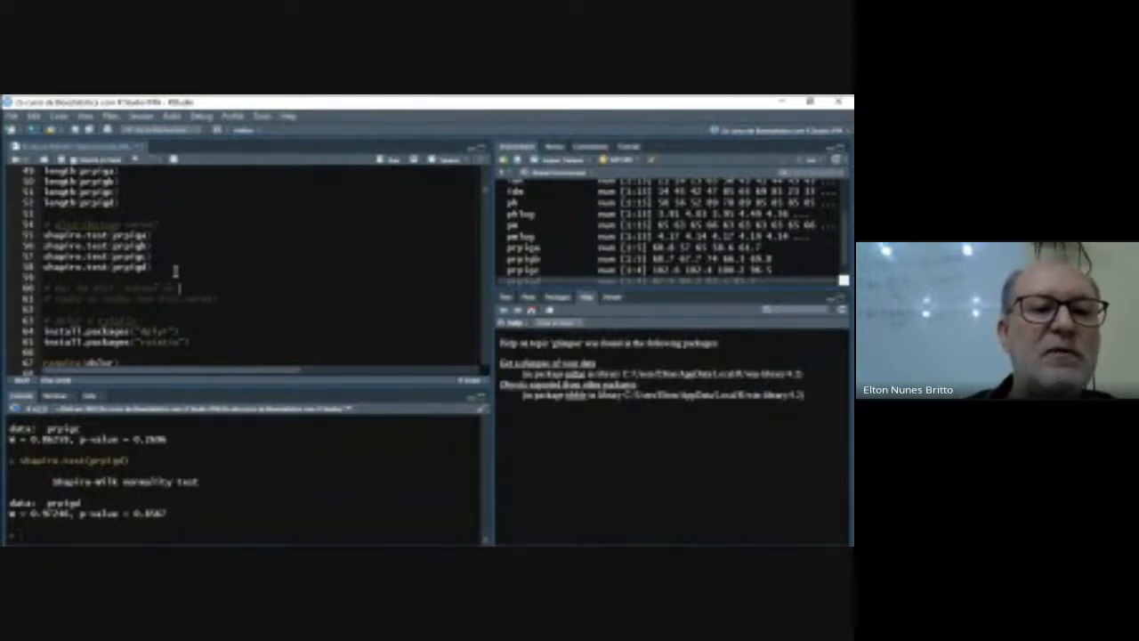
type("pvalo")
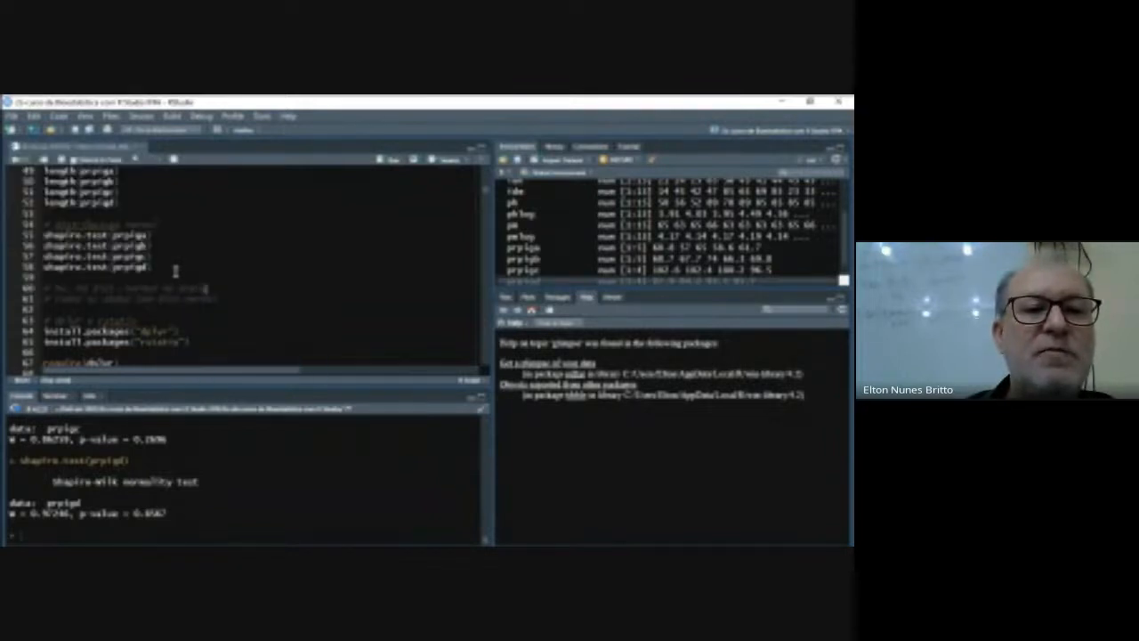
type("r")
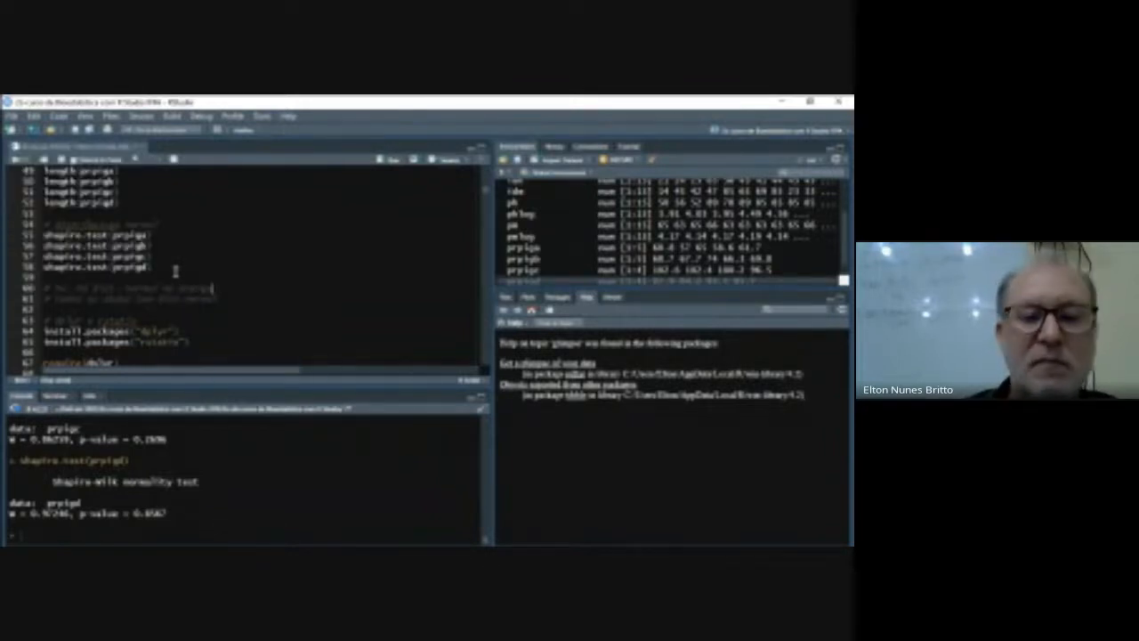
key("Return")
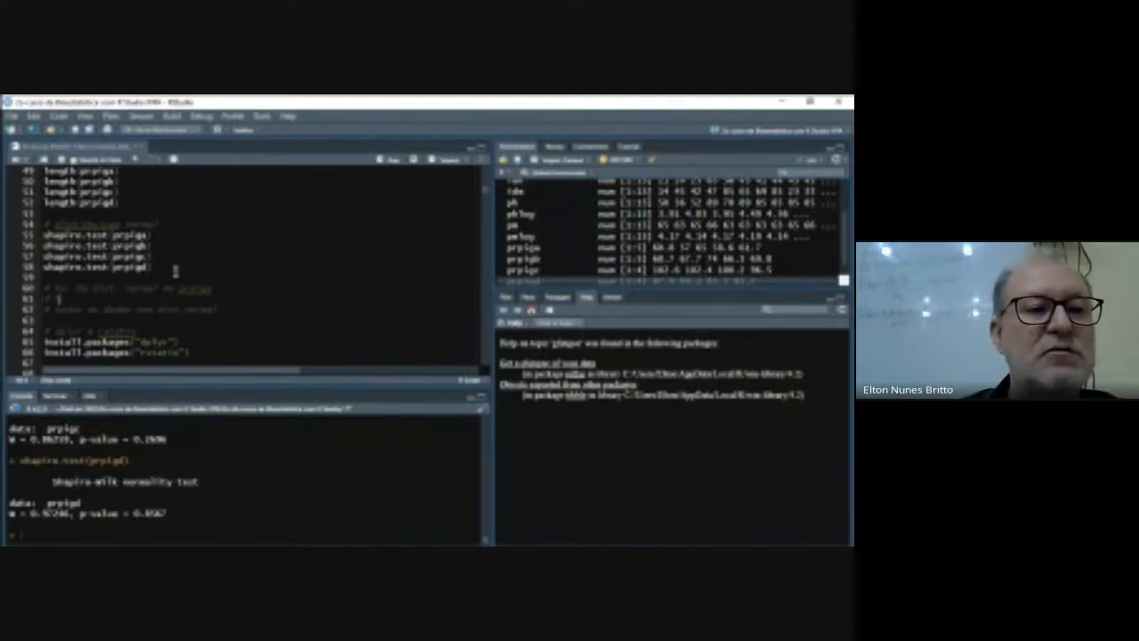
- Add the matching comment "# ho: ha dist. normal no prpigb" on line 61
type("ste de ")
type("stribuição n")
type("o prpig")
type("b")
key("Return")
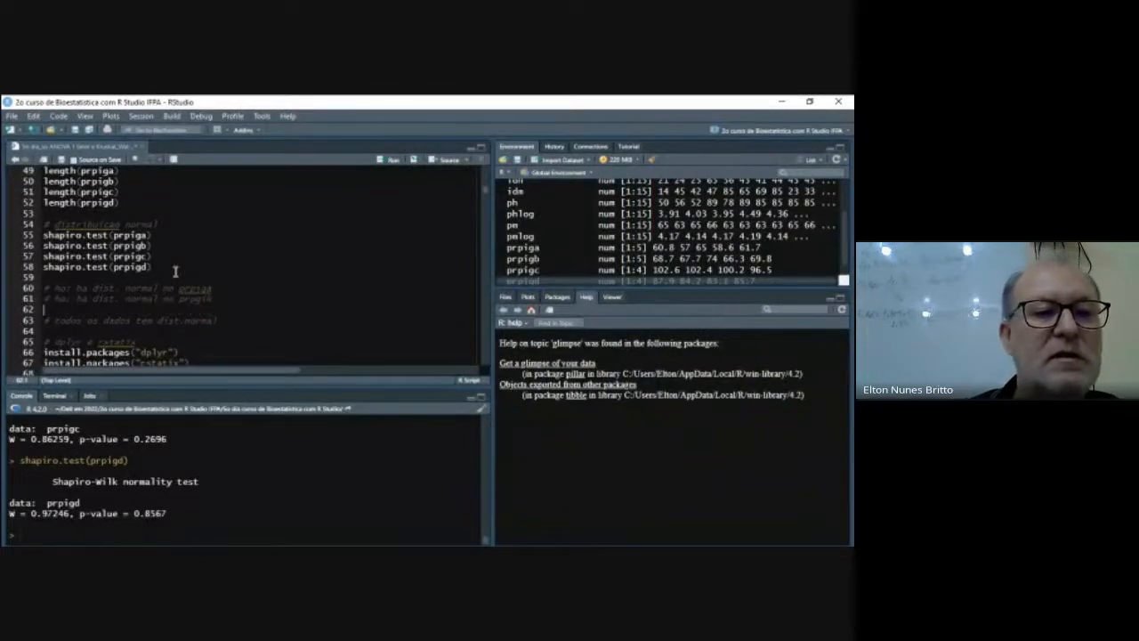
- Duplicate the prpigb comment onto lines 62 and 63 and change the group names to prpigc and prpigd
key("Up")
key("shift+Down")
key("ctrl+c")
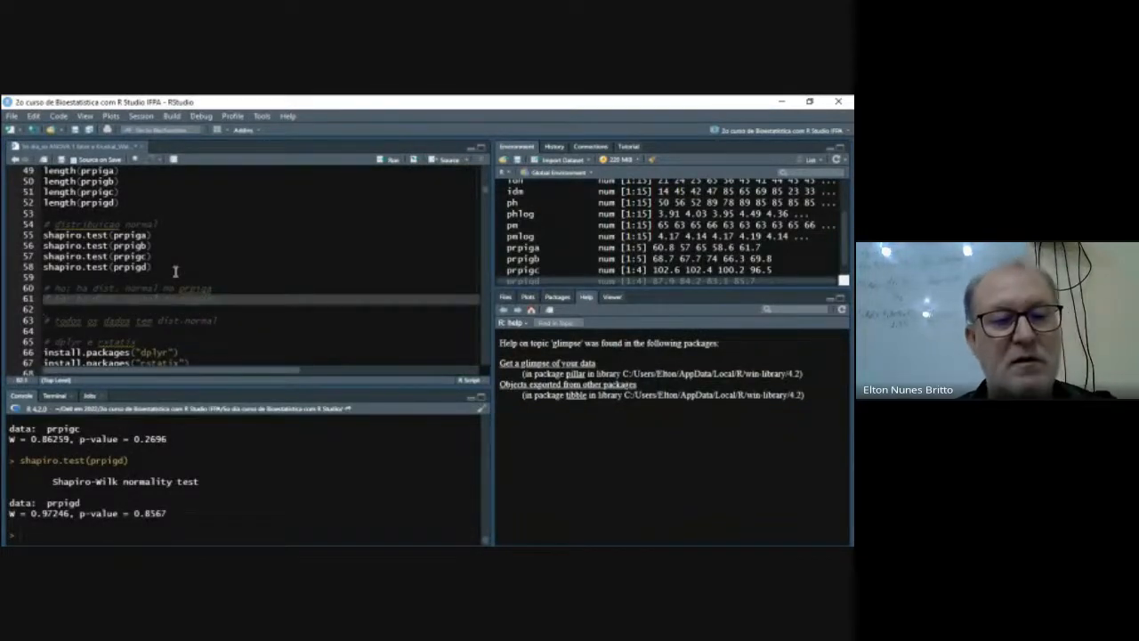
key("Down")
key("ctrl+v")
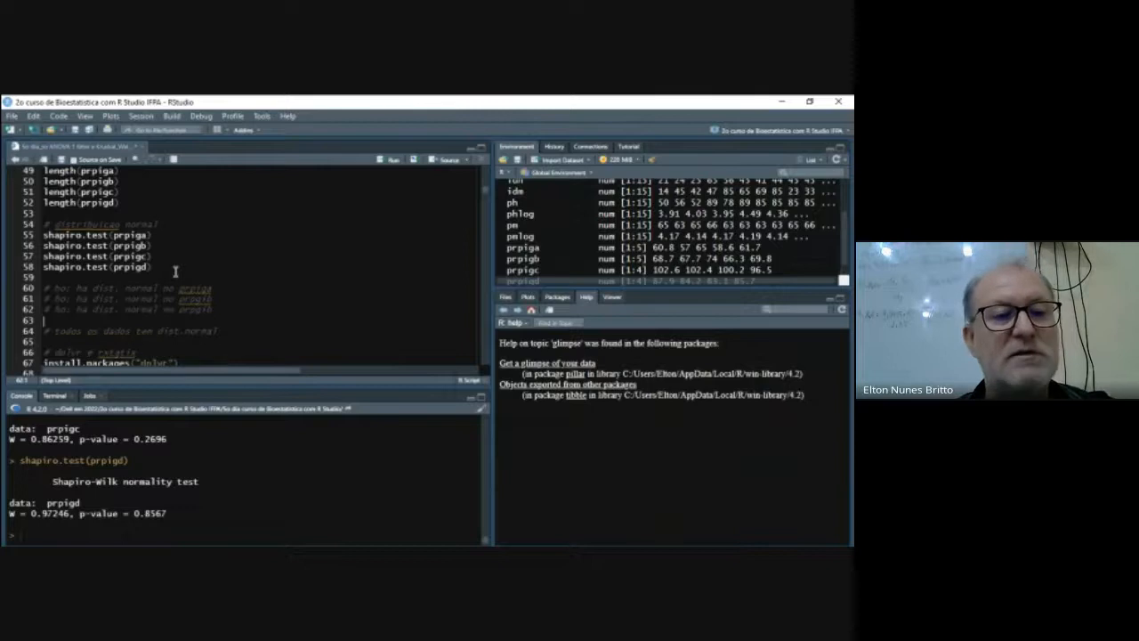
key("ctrl+v")
key("Up")
key("Up")
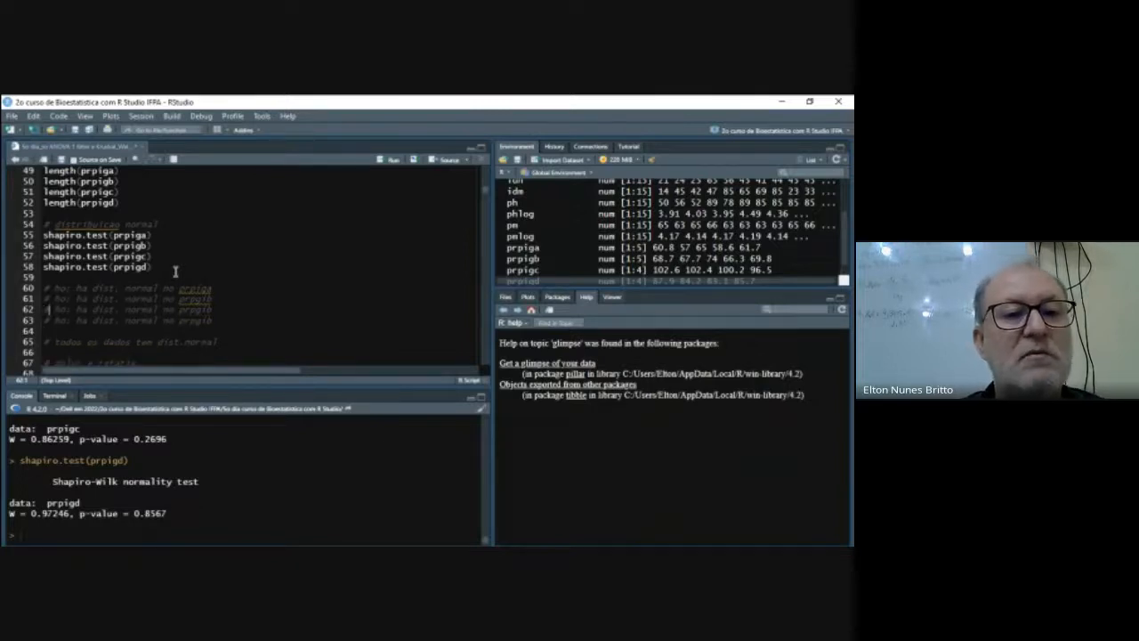
key("Right")
key("Right")
key("Right")
key("Right")
key("Right")
key("Right")
key("Right")
key("Right")
key("Right")
key("Right")
key("Right")
key("Right")
key("Right")
key("Right")
key("Right")
key("Right")
key("Right")
key("Right")
key("Right")
key("Right")
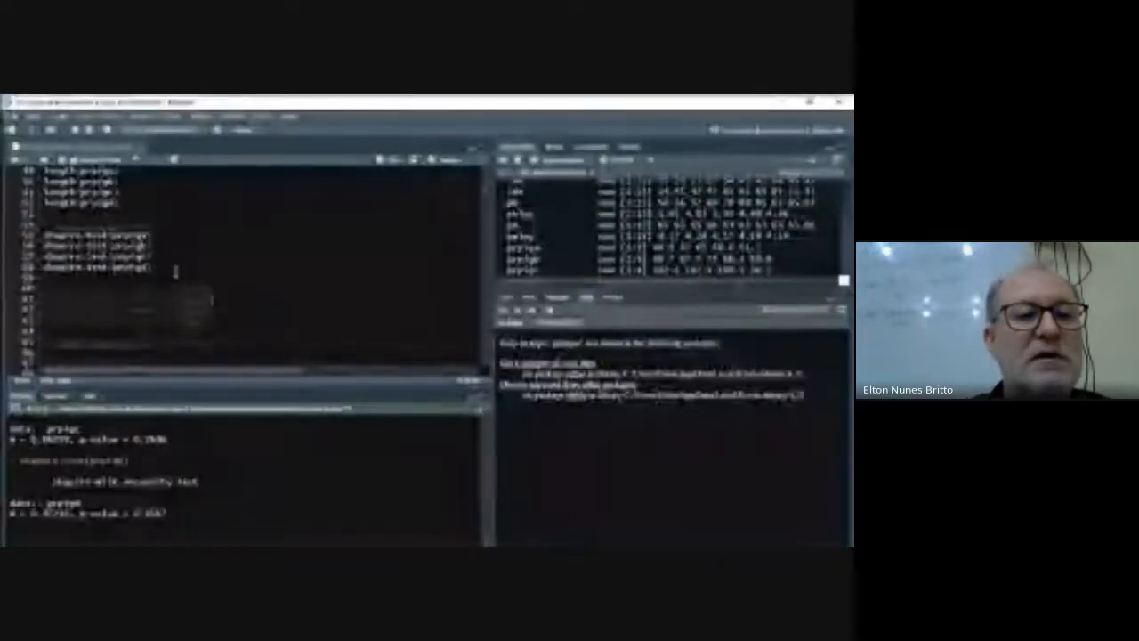
key("Down")
key("Down")
key("Down")
key("Down")
key("Down")
key("Down")
key("Down")
key("Down")
key("Down")
key("Up")
key("Up")
key("Up")
- Review the Shapiro-Wilk p-values of the four groups in the console output
scroll(236, 502, "up", 2)
scroll(236, 502, "up", 1)
scroll(235, 498, "down", 1)
scroll(236, 489, "down", 1)
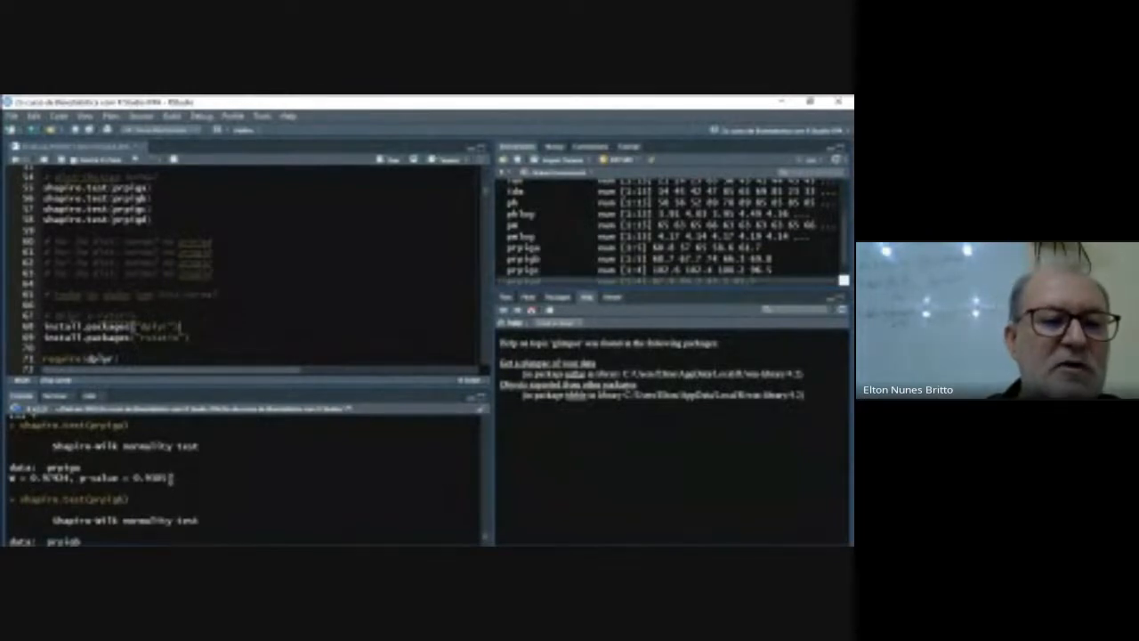
scroll(174, 478, "down", 2)
scroll(181, 478, "down", 3)
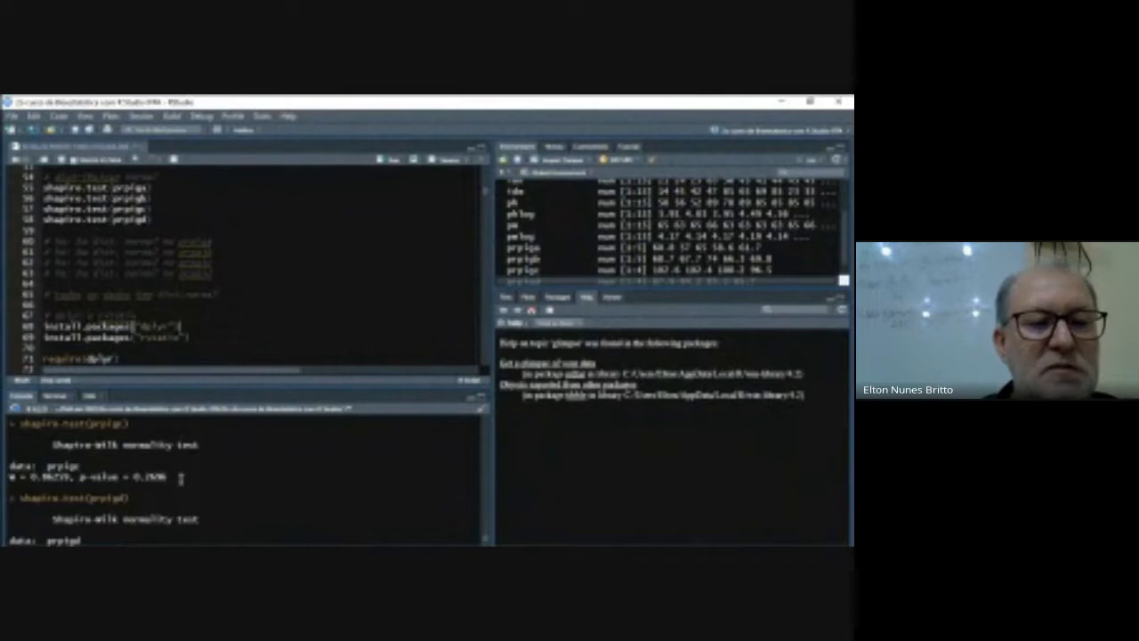
scroll(181, 478, "down", 1)
- Look over the script from the normality comments to the dplyr and rstatix installation and loading lines
left_click(228, 289)
left_click(224, 296)
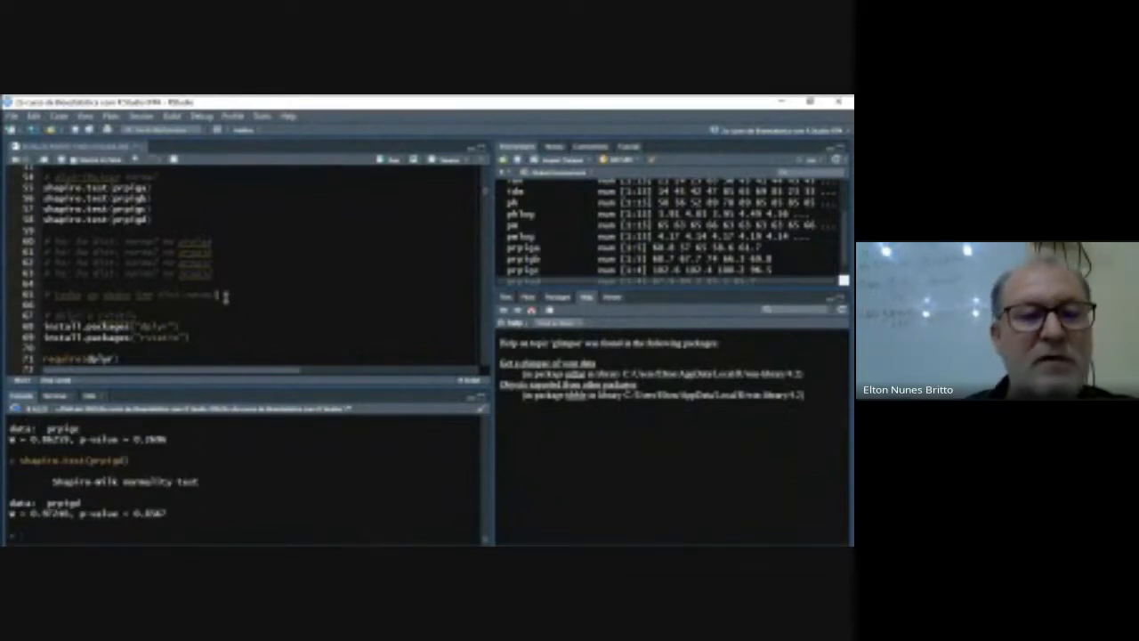
key("Down")
key("Down")
key("Down")
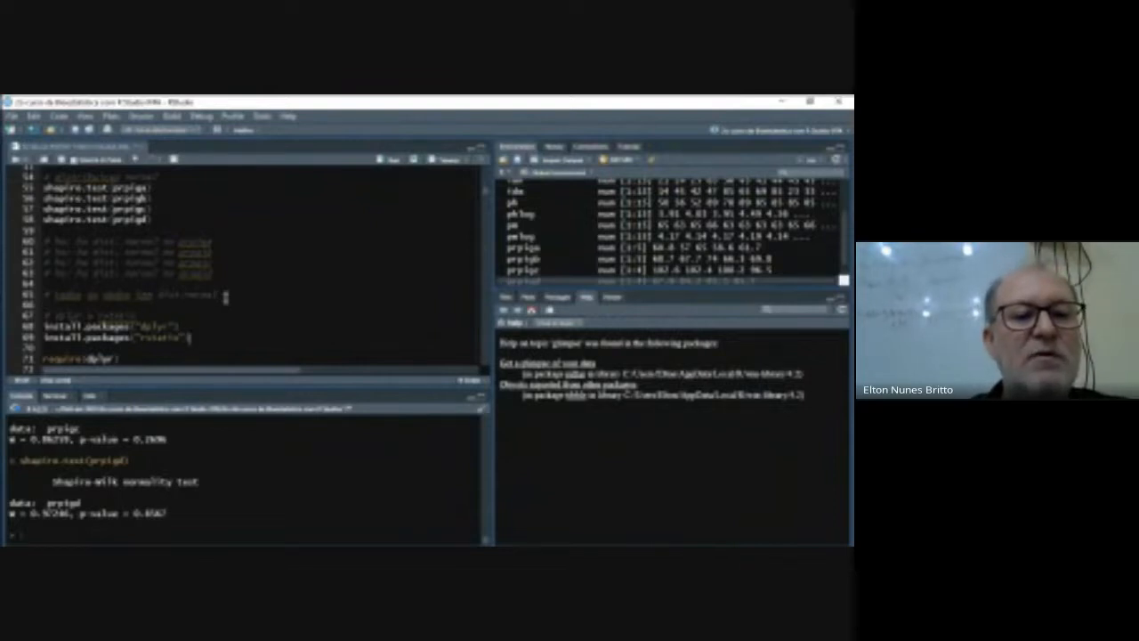
key("Down")
key("Down")
key("Down")
key("Down")
key("Down")
key("Down")
key("Down")
key("Down")
key("Down")
key("Down")
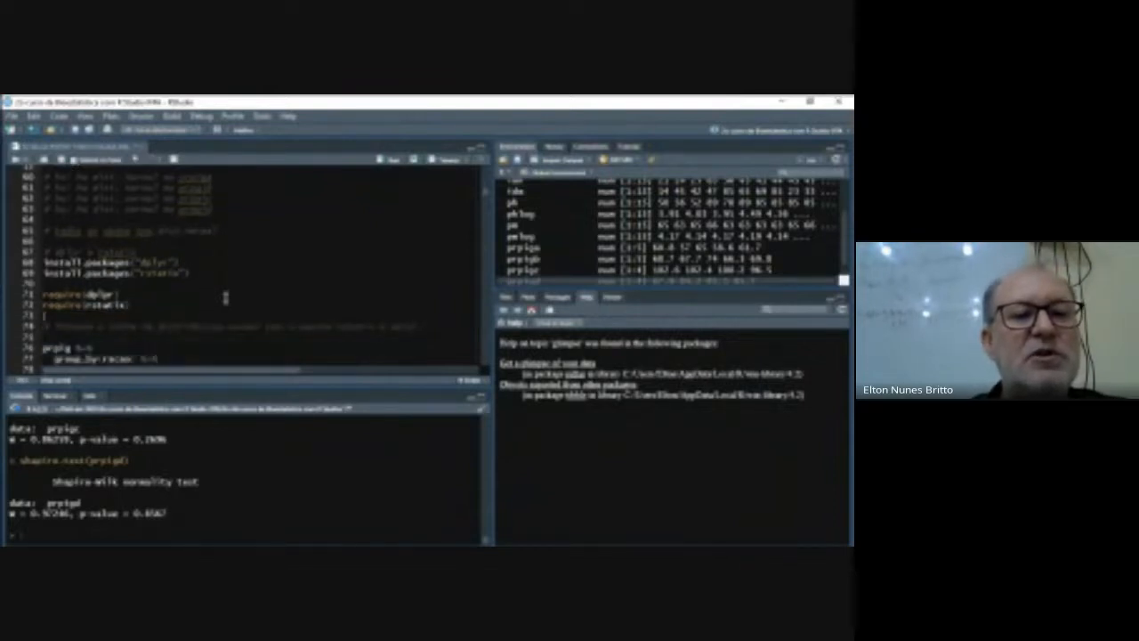
key("Up")
key("Up")
key("Up")
key("Up")
key("Up")
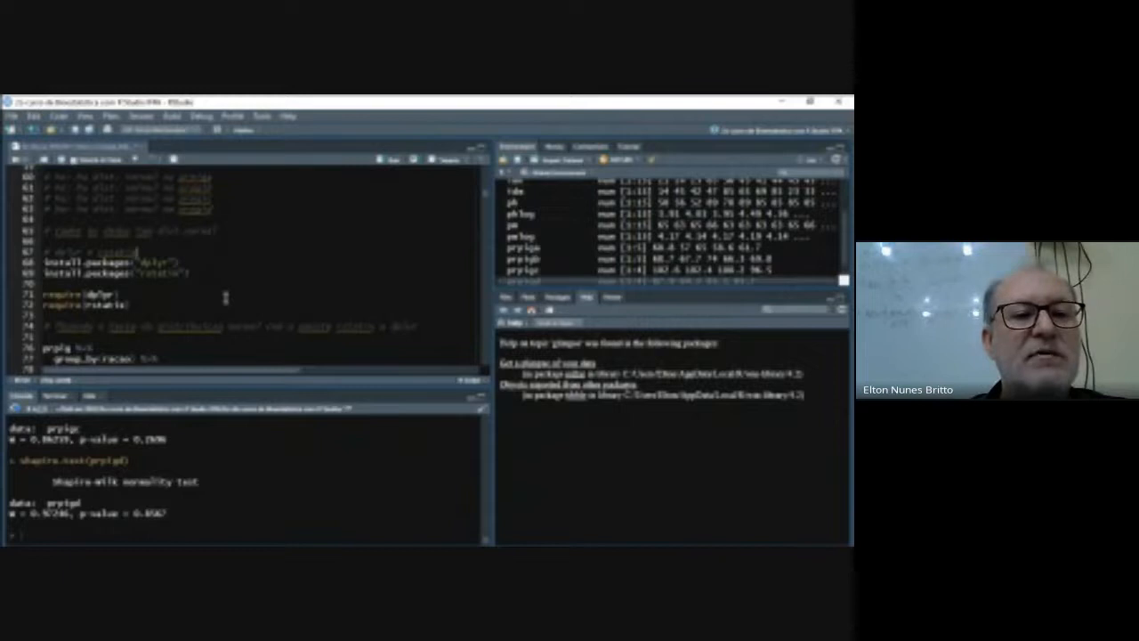
key("Up")
key("Up")
key("Up")
key("Up")
key("Up")
key("Up")
key("Up")
key("Up")
key("Up")
key("Up")
key("Up")
key("Up")
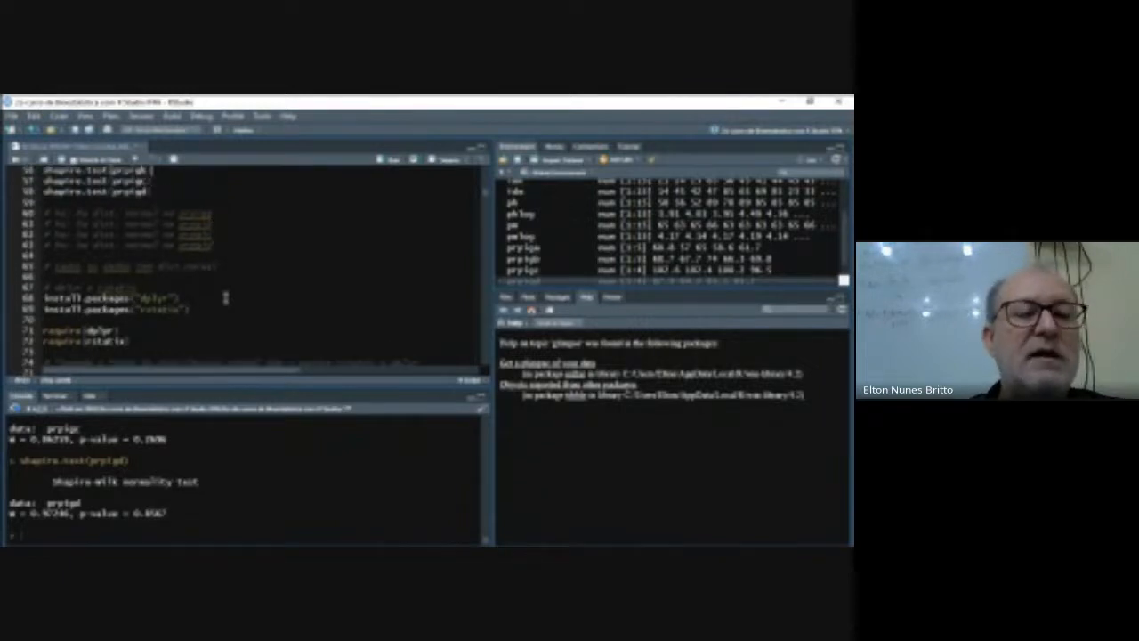
key("Down")
key("Down")
key("Down")
key("Down")
key("Down")
key("Down")
key("Down")
key("Down")
key("Down")
key("Down")
key("Down")
key("Down")
key("Down")
key("Down")
key("Down")
key("Down")
key("Down")
key("Down")
key("Down")
key("Down")
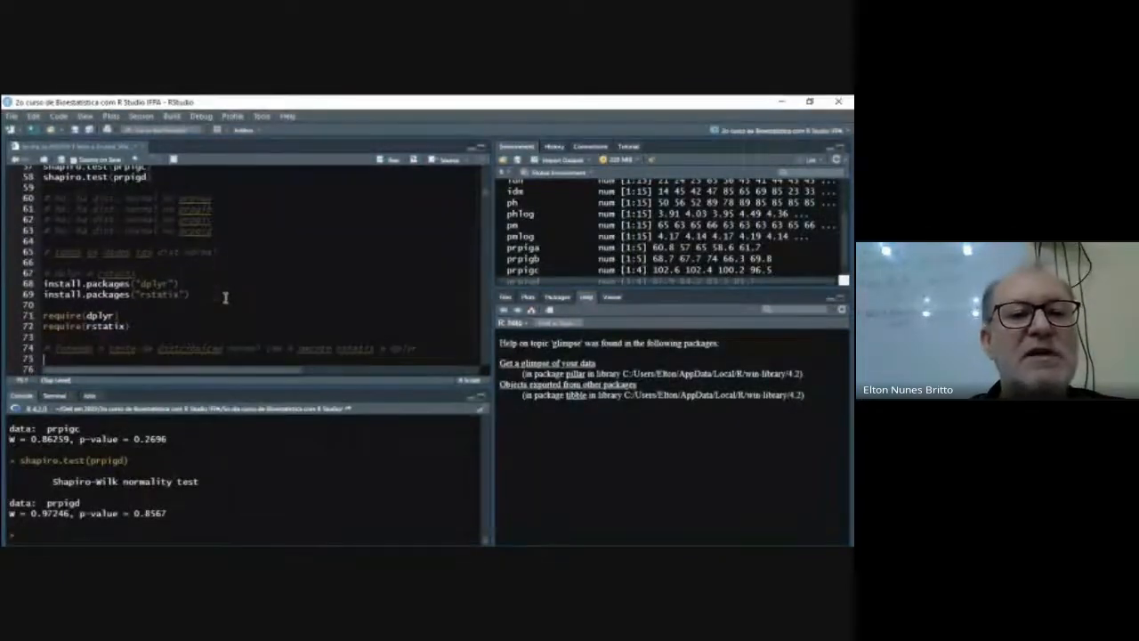
- Install the dplyr and rstatix packages by running the two install.packages() lines 68 and 69
key("Up")
key("Up")
key("Up")
key("Up")
key("Up")
key("Left")
key("Up")
key("Left")
key("Left")
key("Left")
key("Left")
key("Left")
key("Left")
key("Left")
key("Left")
key("Left")
key("Left")
key("Left")
key("Left")
key("Left")
key("Left")
key("Left")
key("Left")
key("Left")
key("Left")
key("Left")
key("Left")
key("Left")
key("Left")
key("Left")
key("Left")
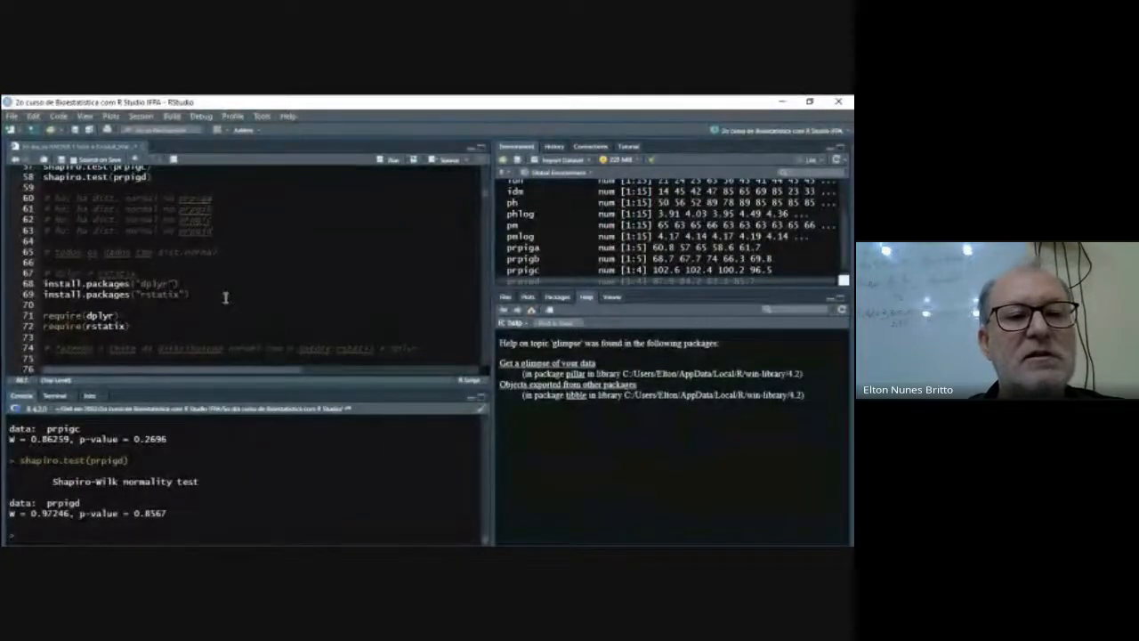
key("shift+Down")
key("shift+Down")
key("ctrl+Return")
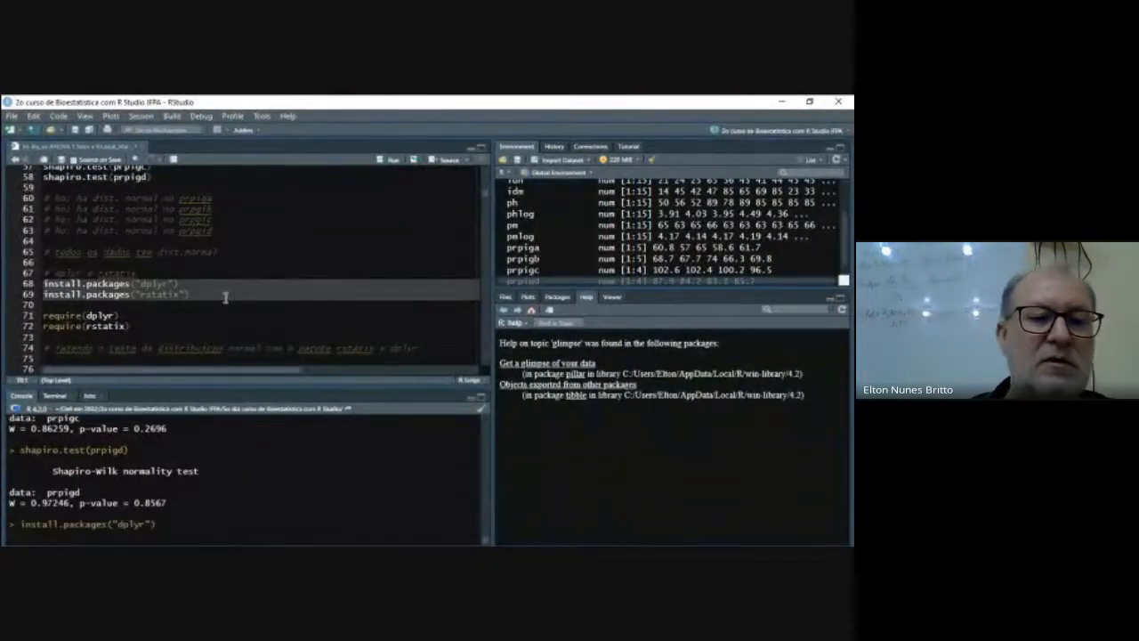
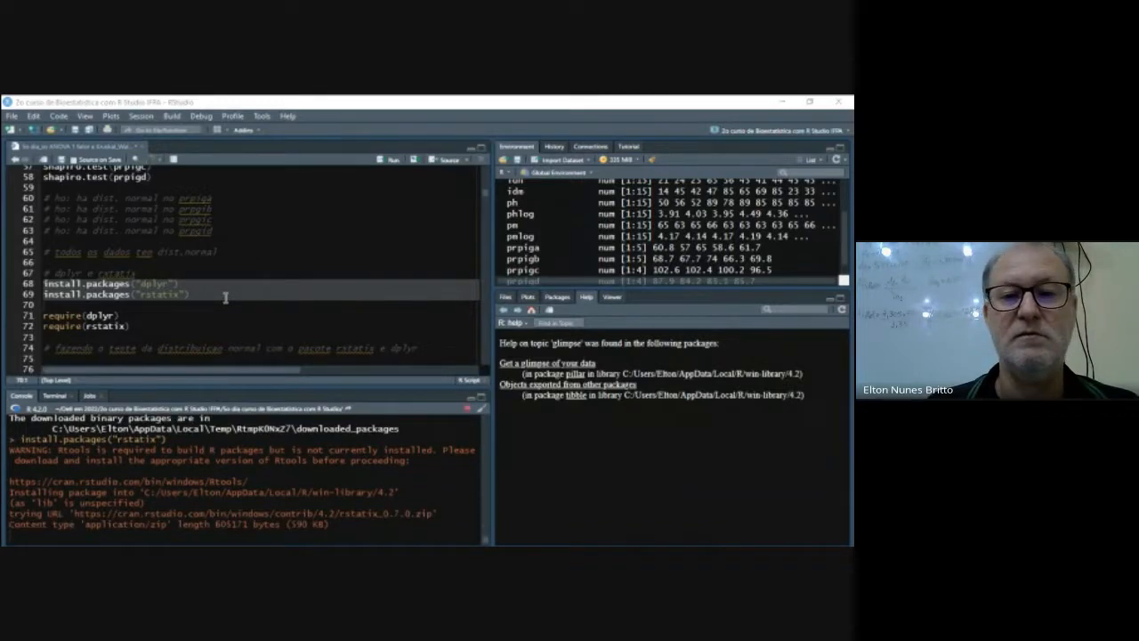
- Load dplyr and rstatix by running the two require() lines 71 and 72
left_click_drag(43, 315, 138, 328)
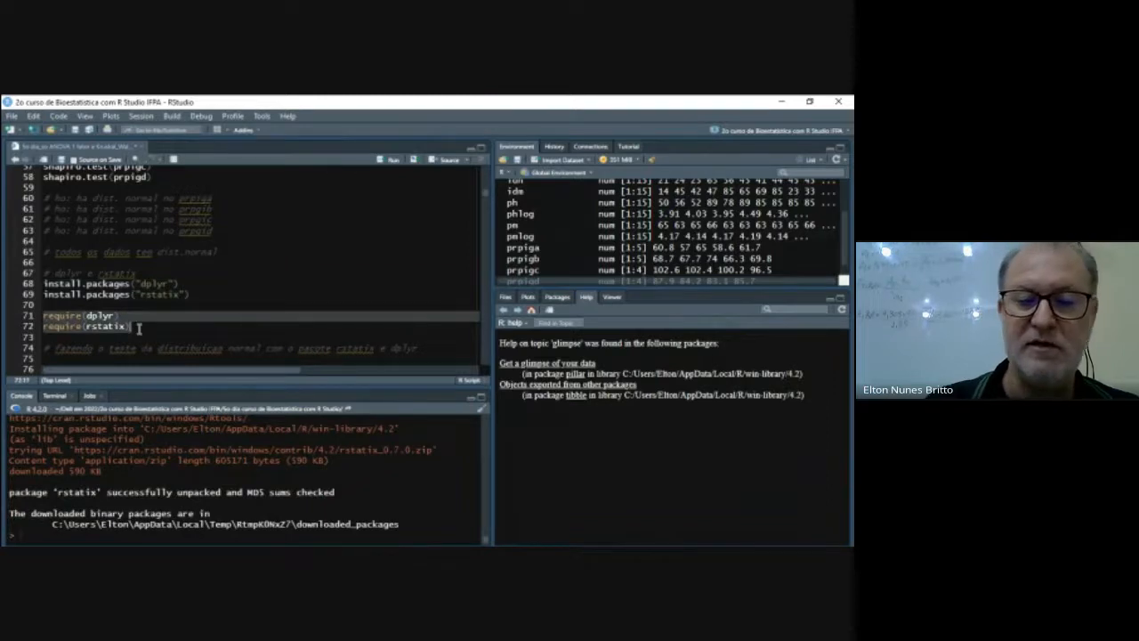
key("ctrl+Return")
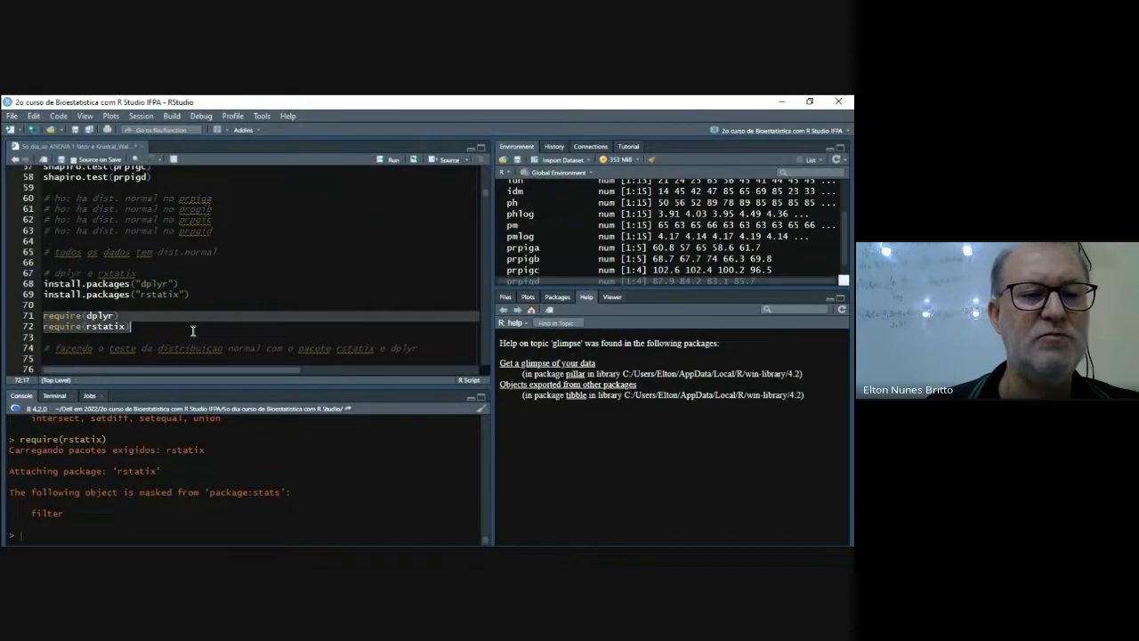
- Start a new pipeline on line 76, below the dplyr/rstatix normality comment, with prpig %>%
scroll(192, 331, "down", 4)
left_click(49, 248)
key("Return")
key("Return")
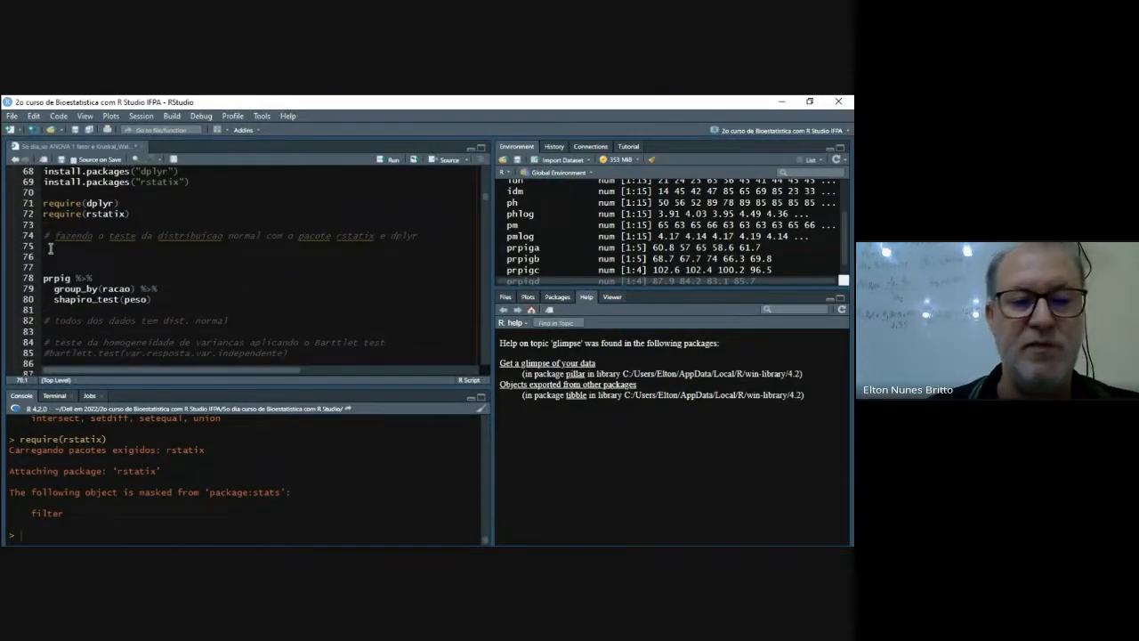
type("prpig")
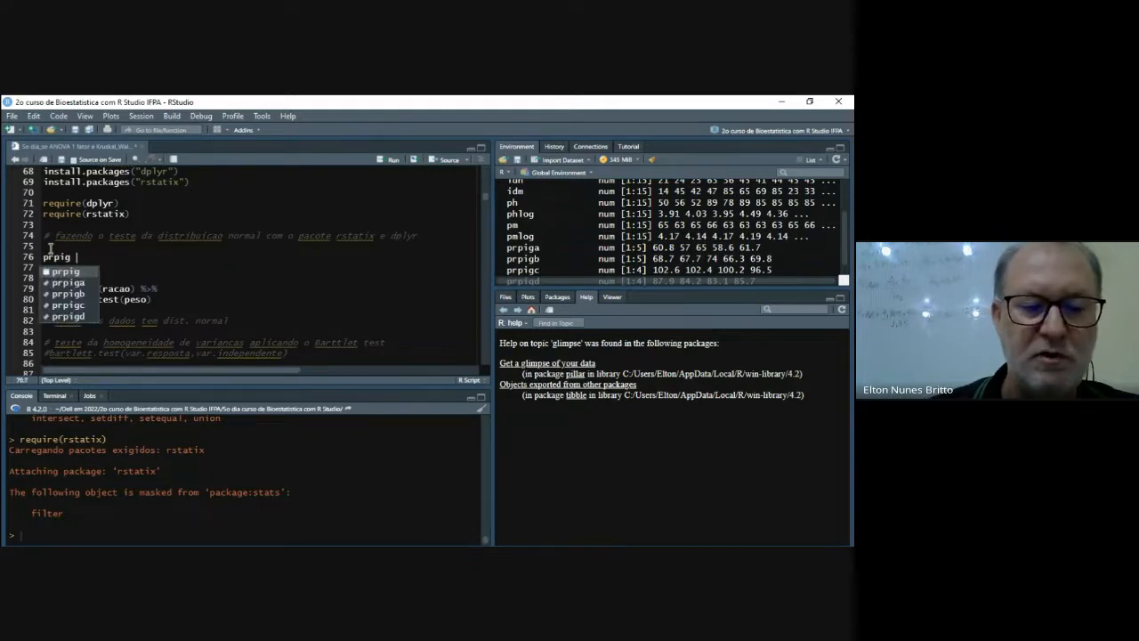
type(" %")
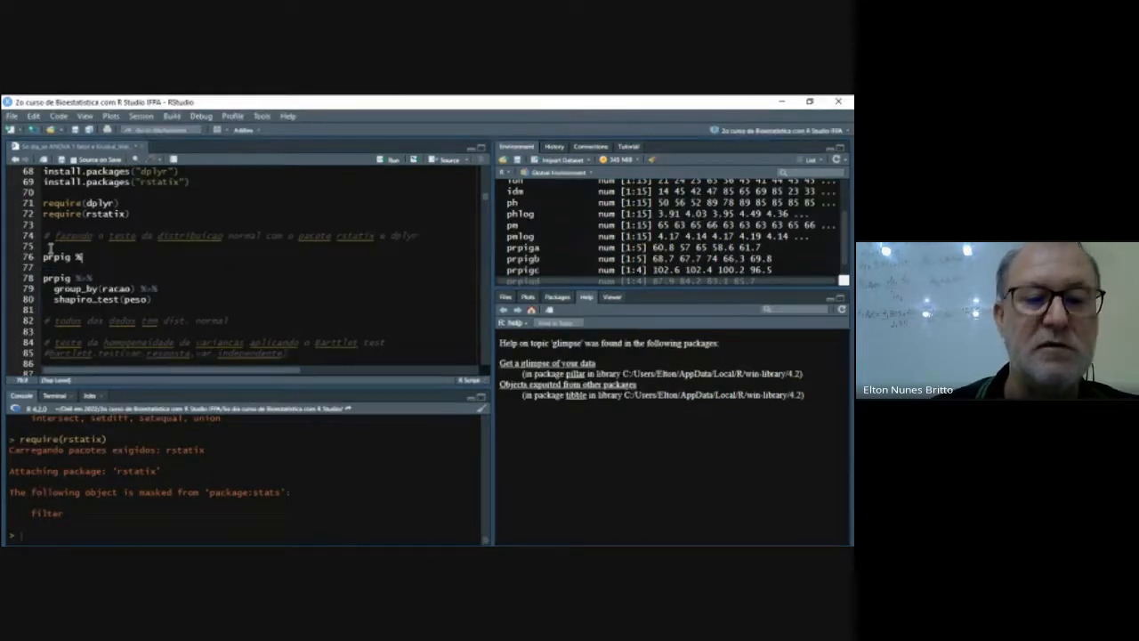
type(">%")
key("Return")
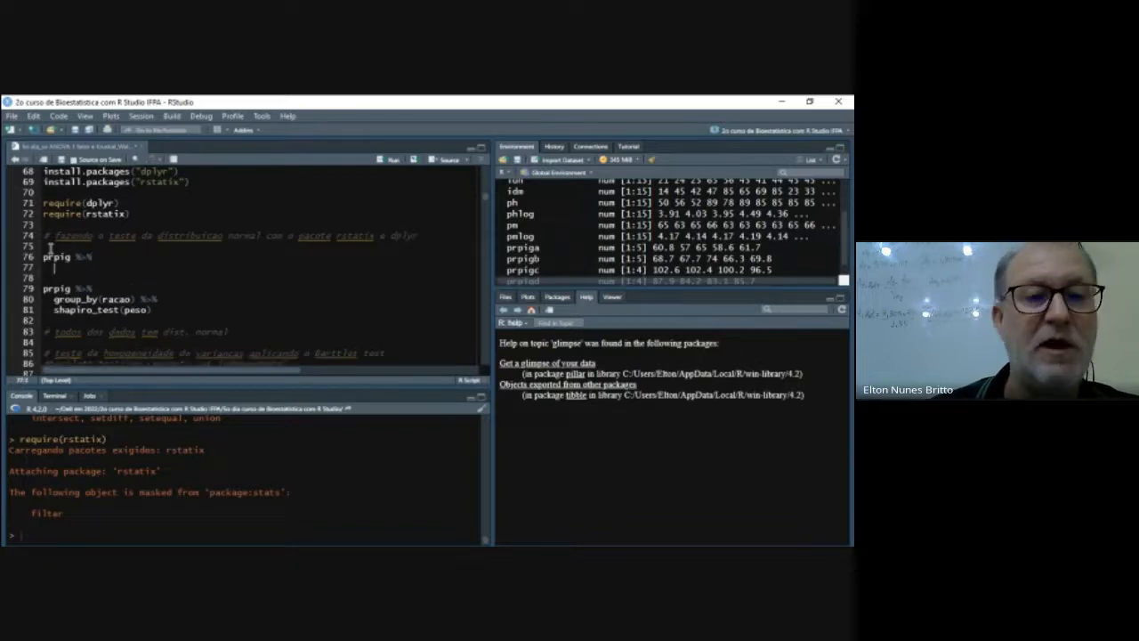
- Add group_by(racao)%>% as the second line of the new prpig pipeline
type("gr")
type("pou")
type("ou")
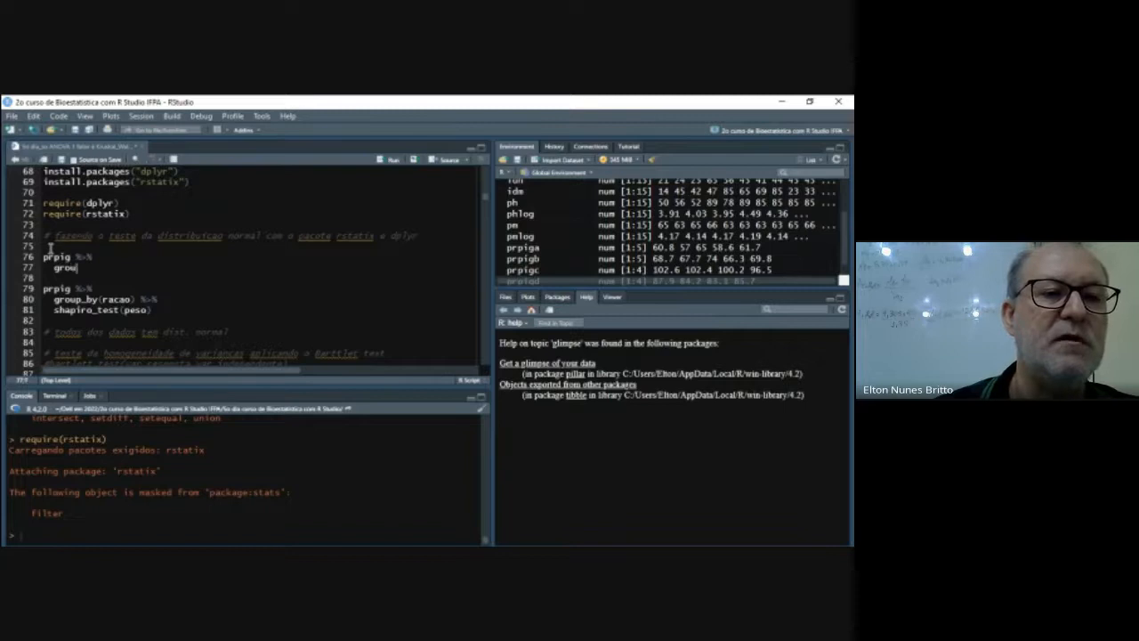
key("Return")
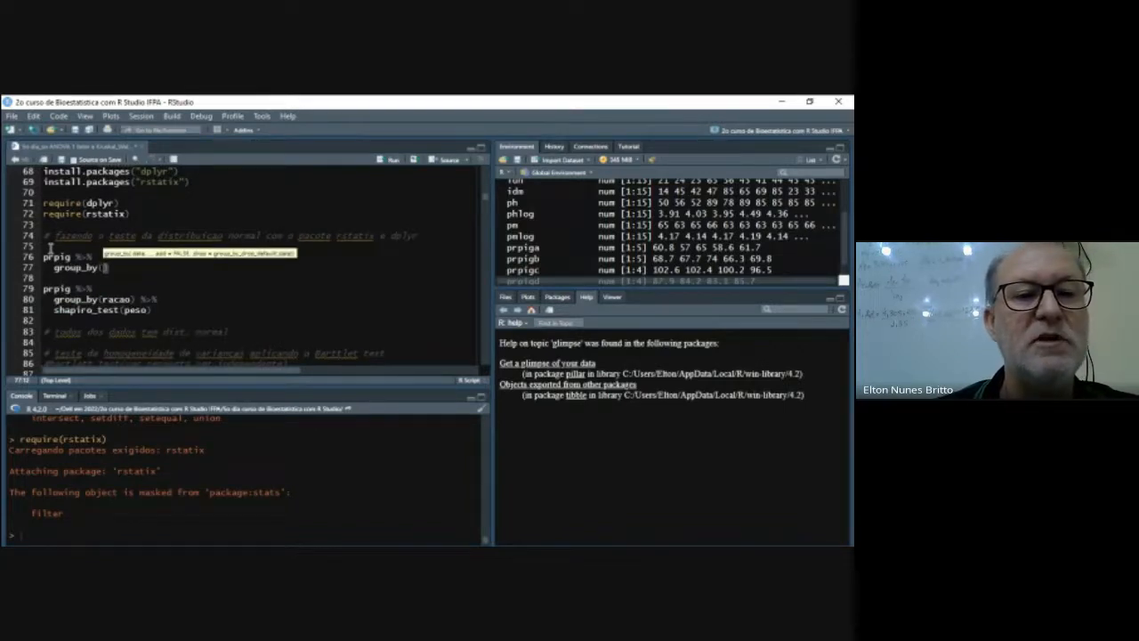
type("rac")
key("Tab")
type("a")
key("Return")
key("Right")
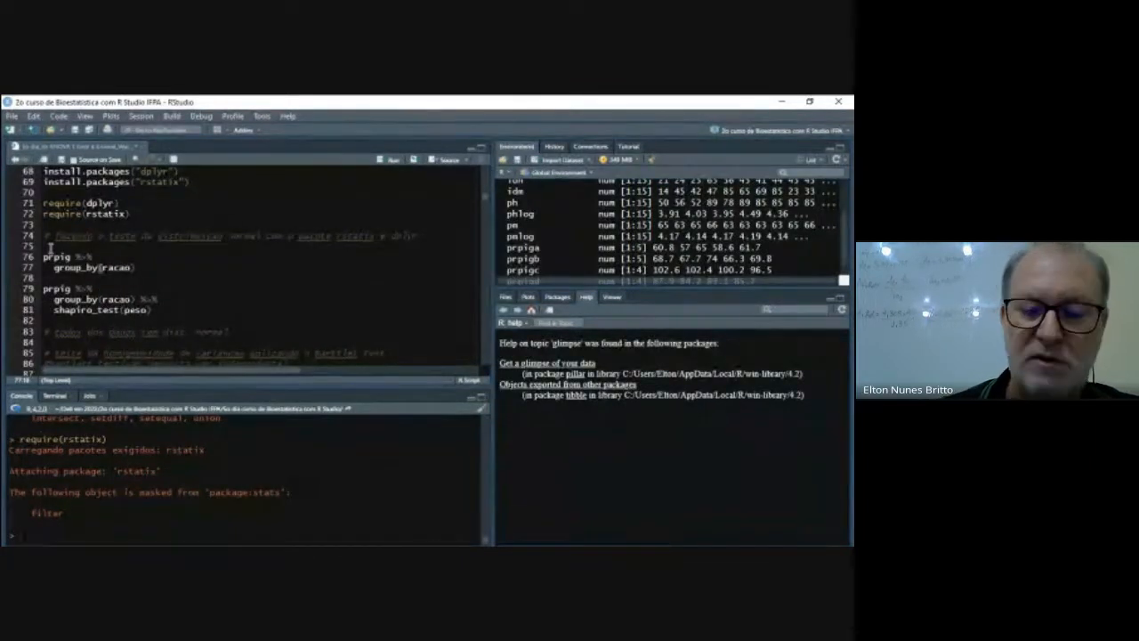
type("%>%")
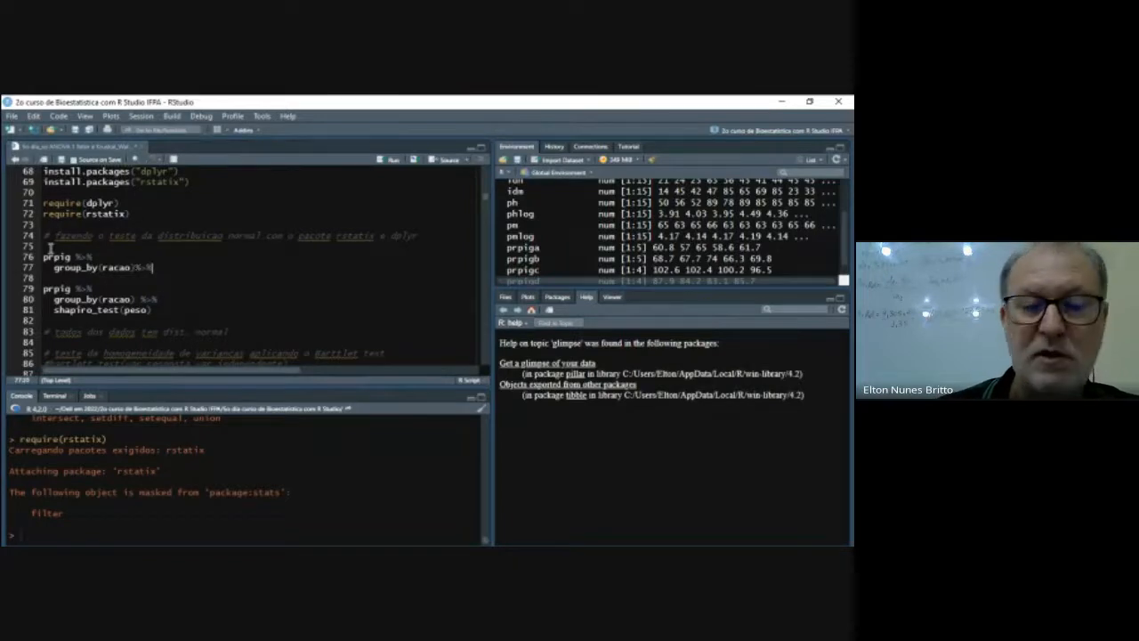
- Finish the pipeline on line 78 with the rstatix function shapiro_test(peso)
key("Return")
type("sa")
key("BackSpace")
type("hapi")
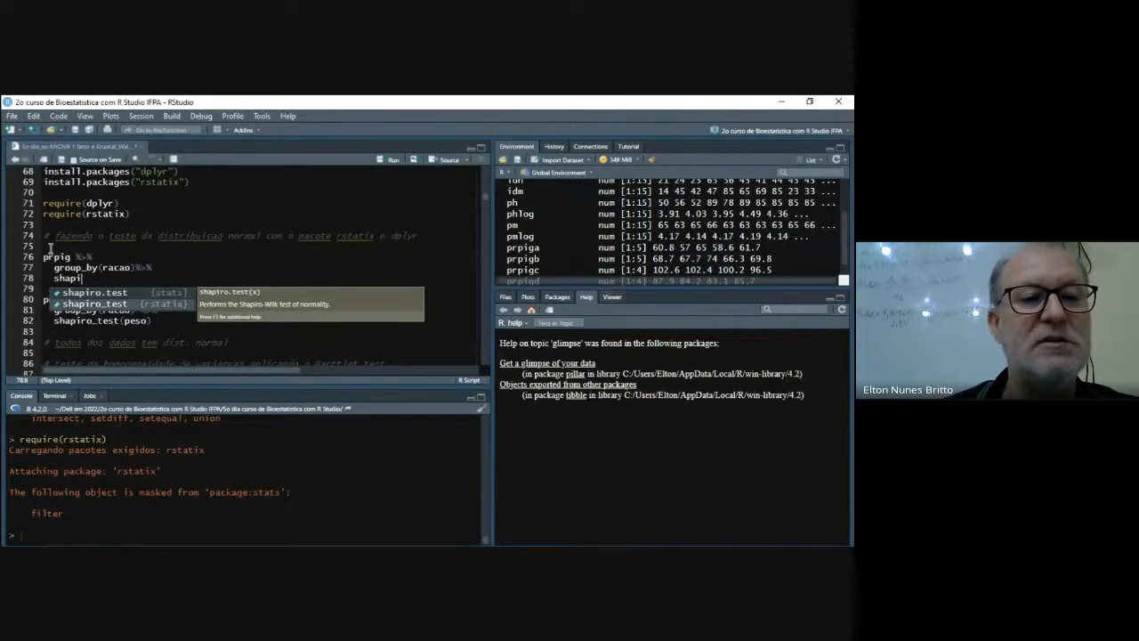
key("Down")
key("Return")
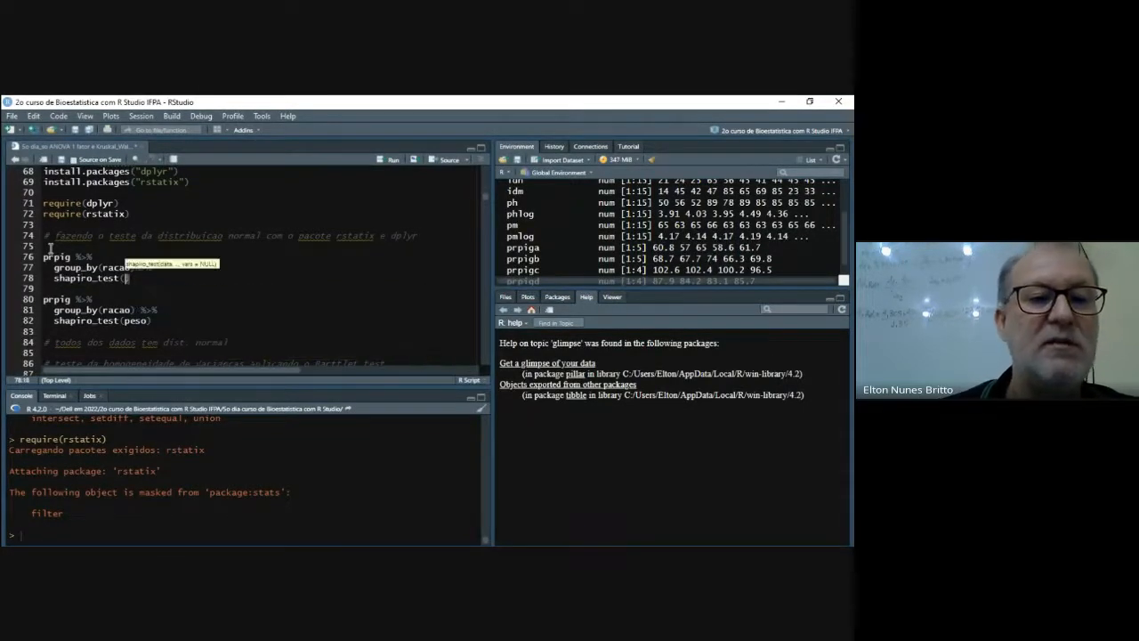
type("peso")
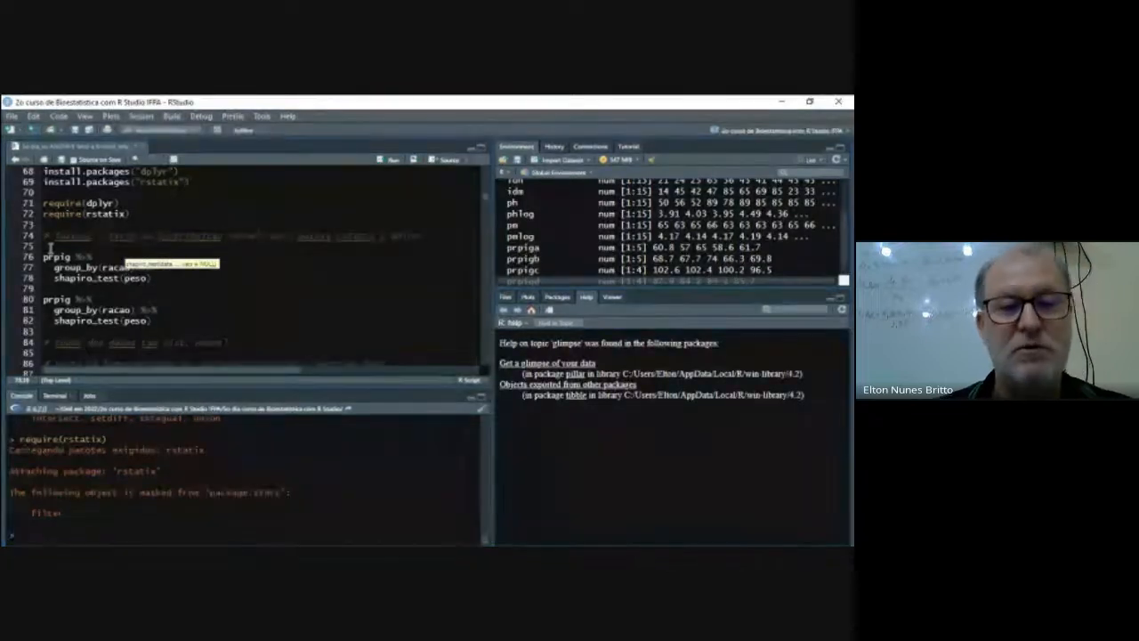
- Delete the older duplicate prpig pipeline on lines 80 to 82
key("Down")
key("Down")
key("Left")
key("Left")
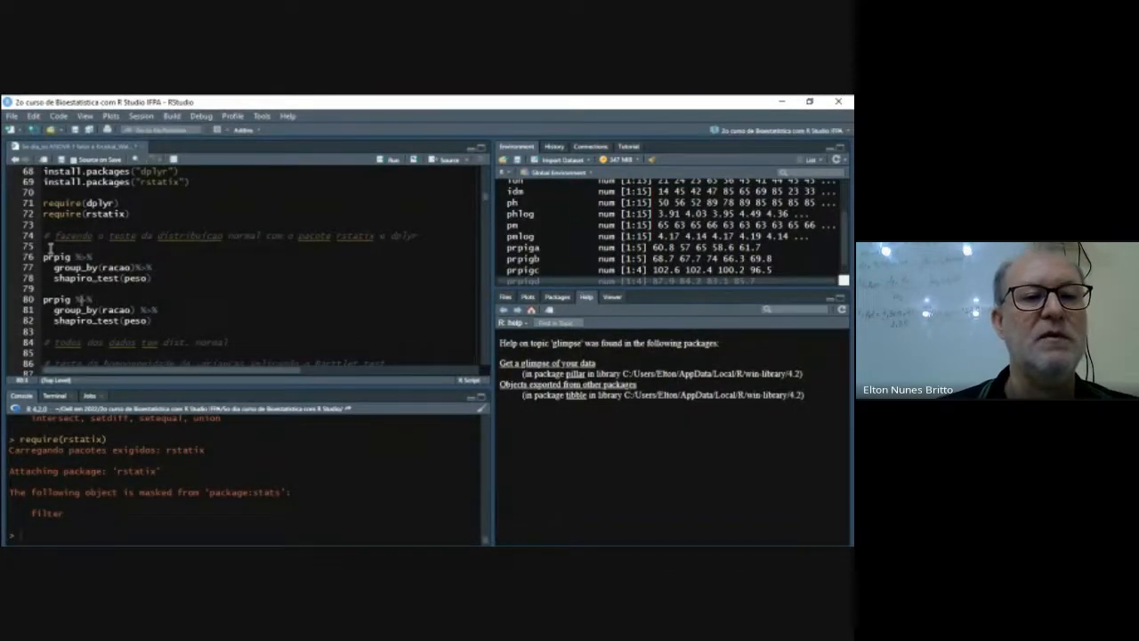
key("Home")
key("shift+Down")
key("shift+Down")
key("shift+Down")
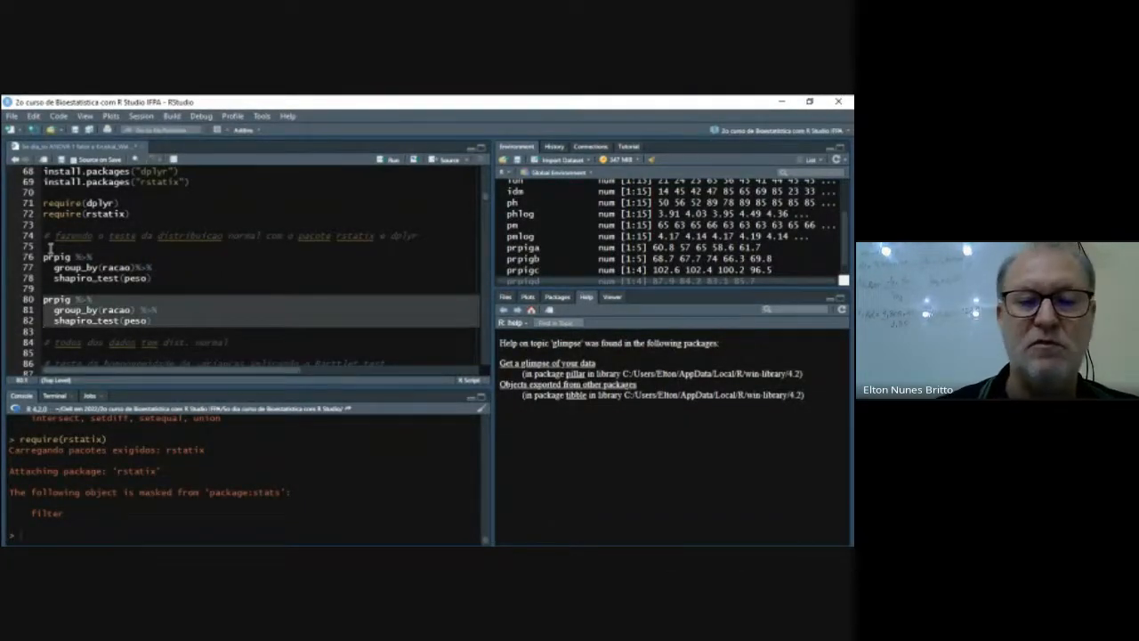
key("Delete")
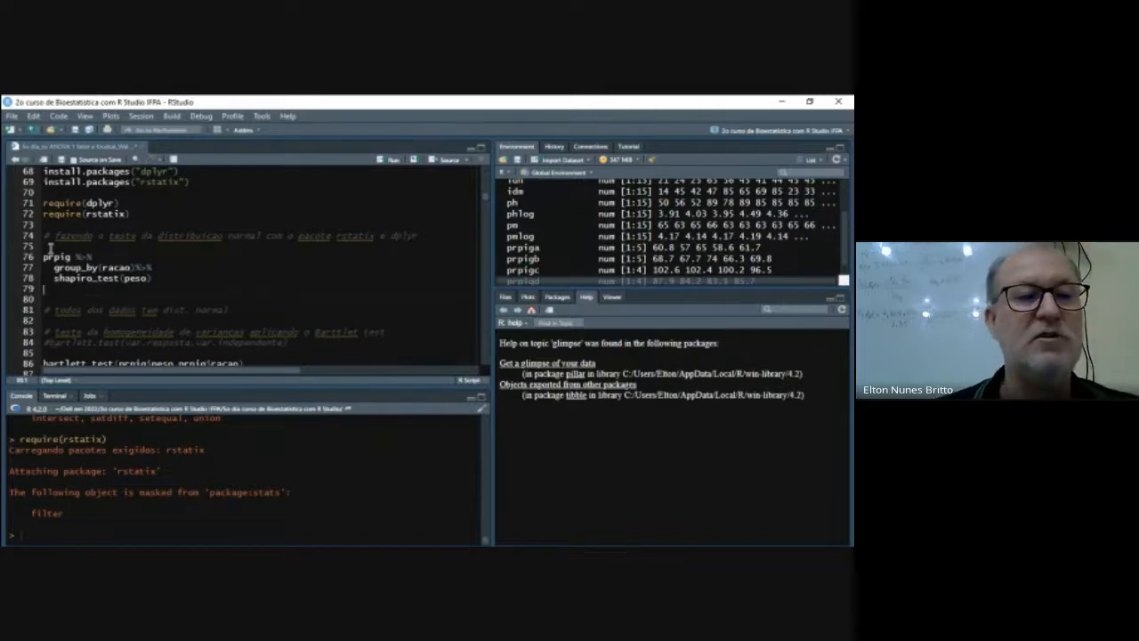
key("BackSpace")
type("o")
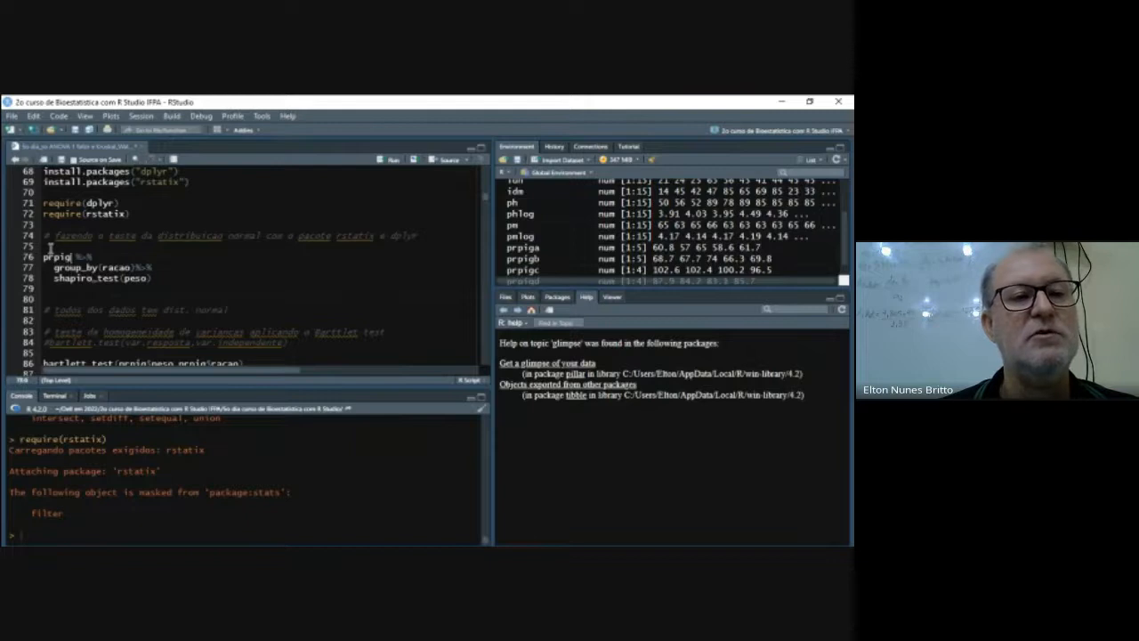
- Run the grouped Shapiro-Wilk pipeline and copy its tibble output from the console into the script at line 80
key("ctrl+Return")
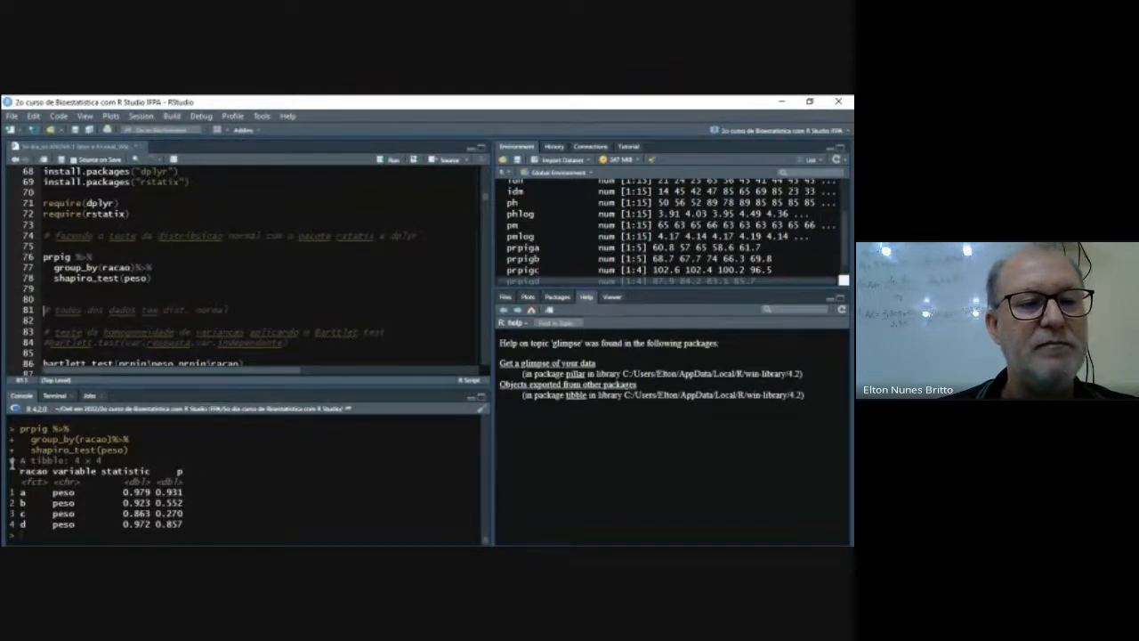
left_click_drag(11, 459, 189, 529)
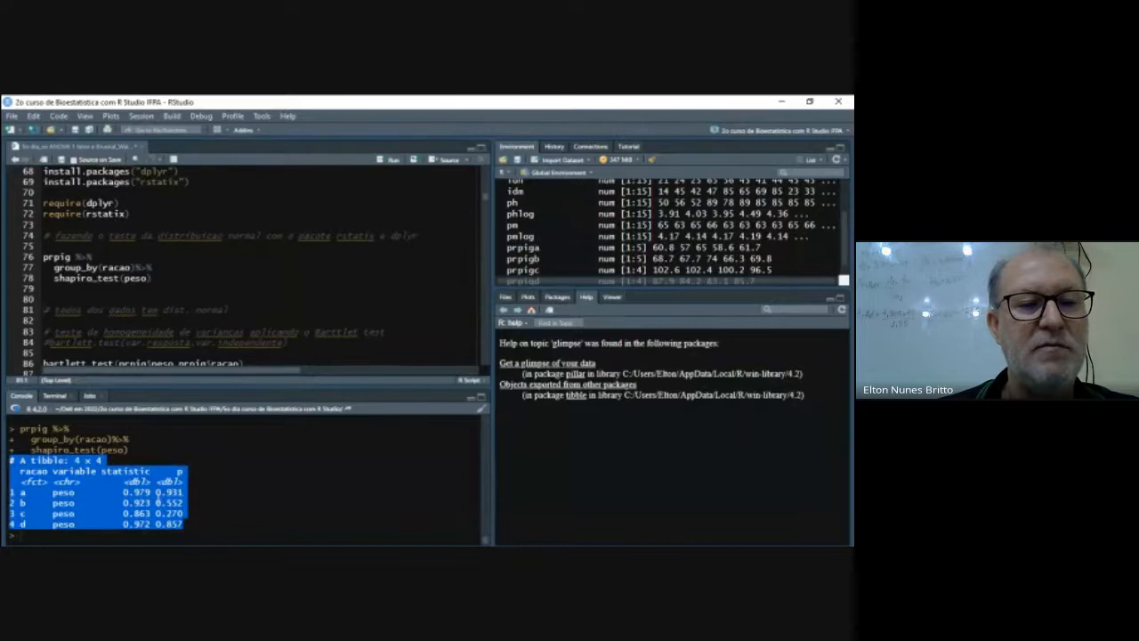
right_click(158, 502)
left_click(178, 432)
left_click(73, 298)
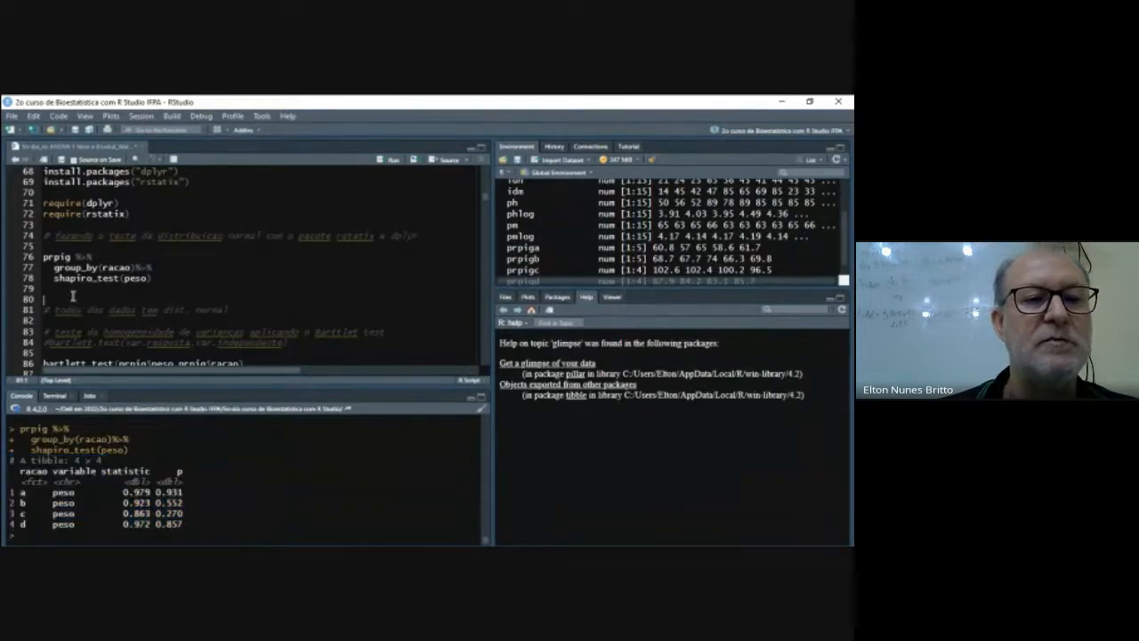
key("Return")
key("Return")
key("Return")
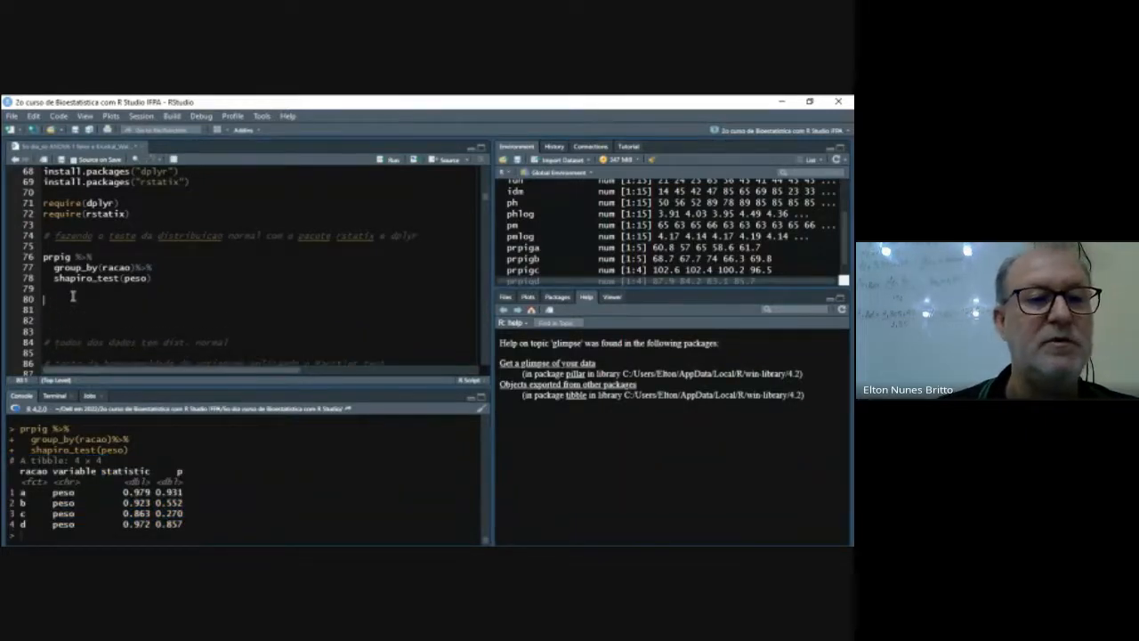
key("ctrl+v")
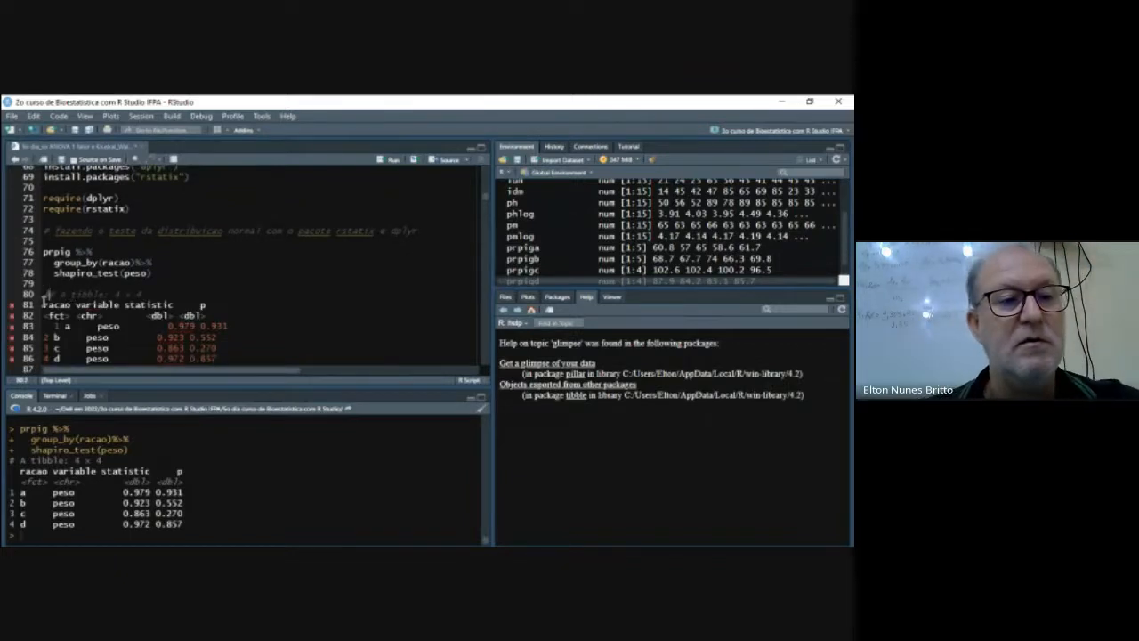
- Comment out each pasted tibble line from 80 to 86 with a leading #
type("#")
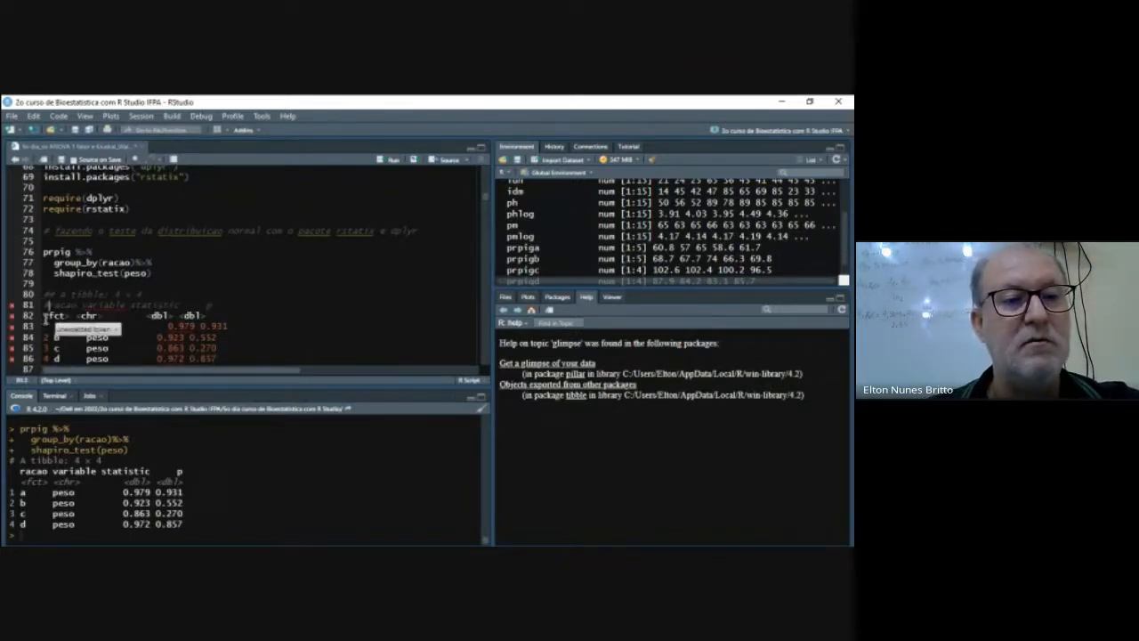
left_click(44, 316)
type("#")
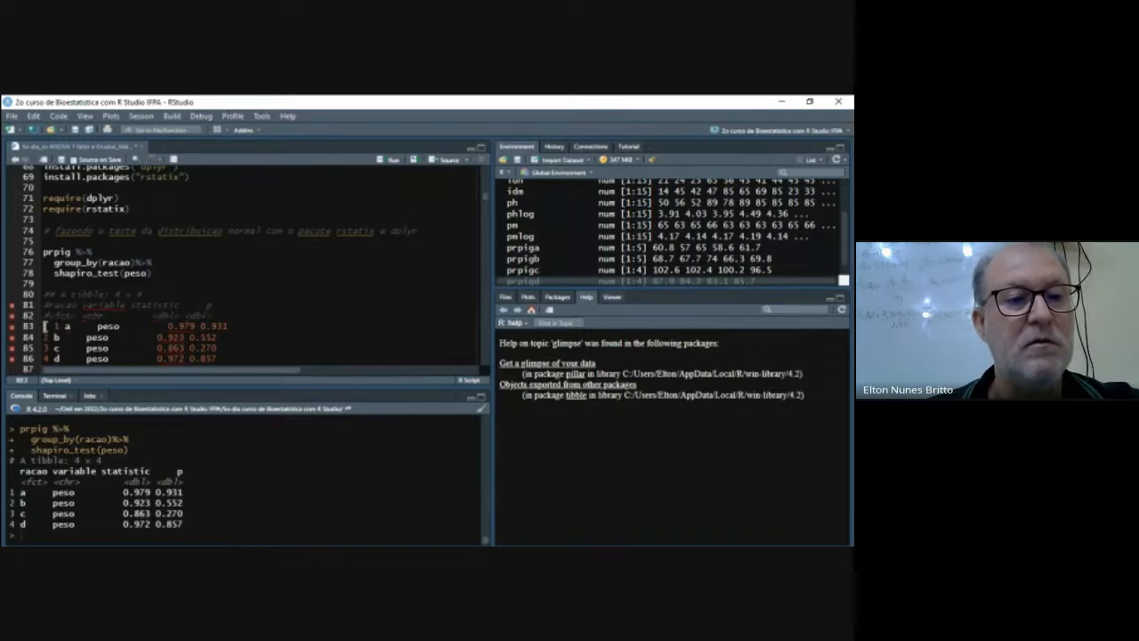
left_click(45, 326)
type("#")
left_click(44, 337)
type("#")
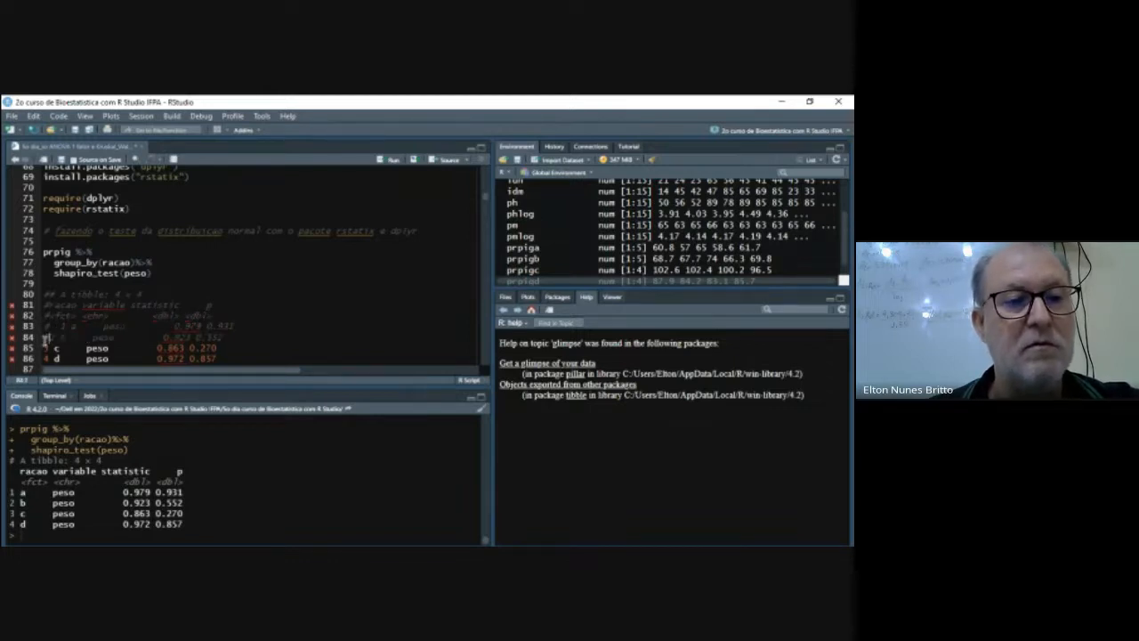
left_click(45, 348)
type("#")
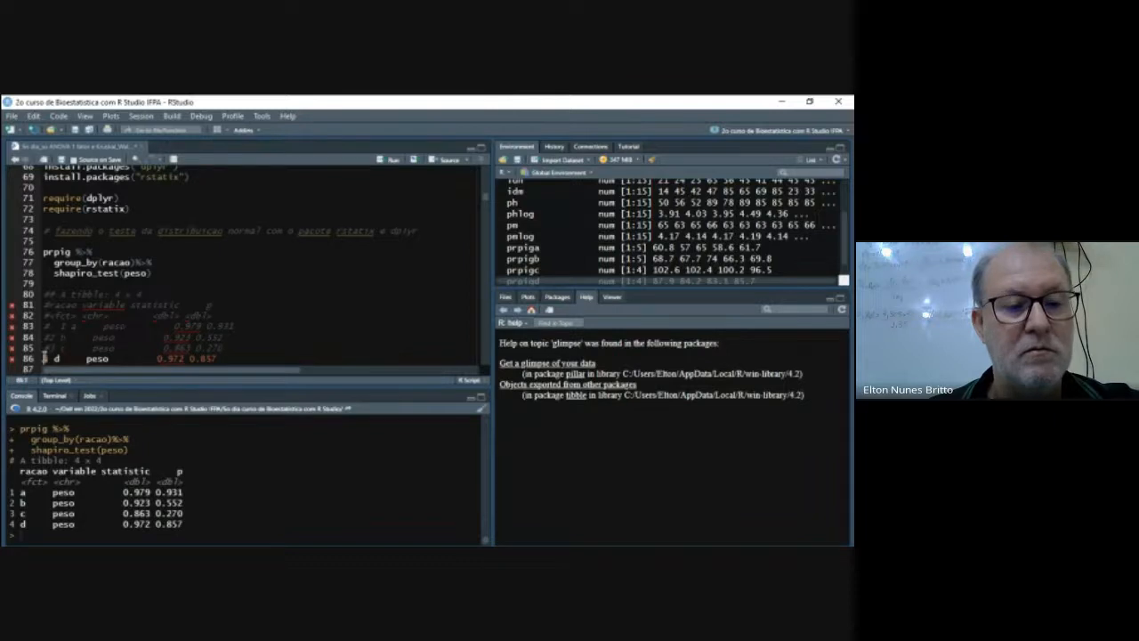
left_click(44, 358)
type("#")
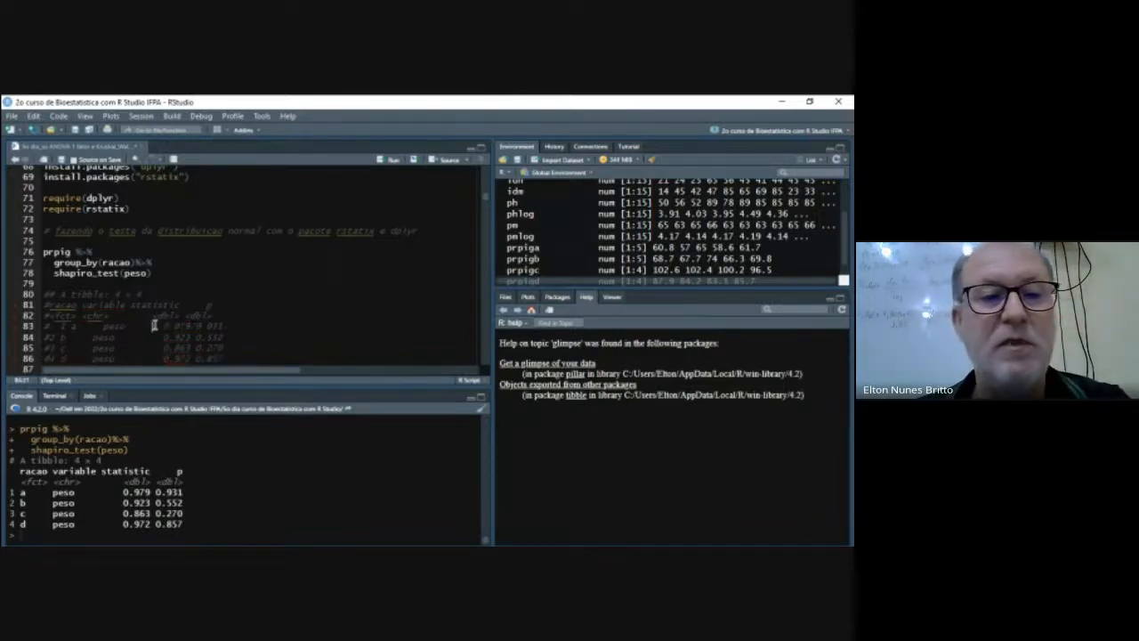
- Remove the extra space in the group a row on line 83 and a surplus blank line below the commented table
scroll(258, 323, "down", 1)
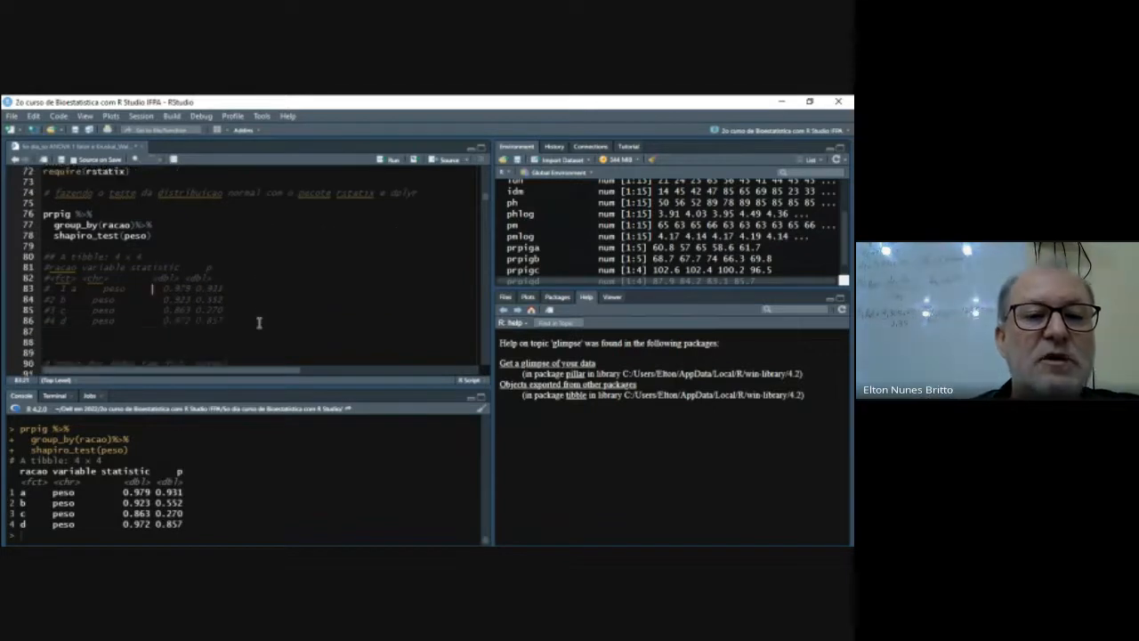
left_click(51, 289)
key("Delete")
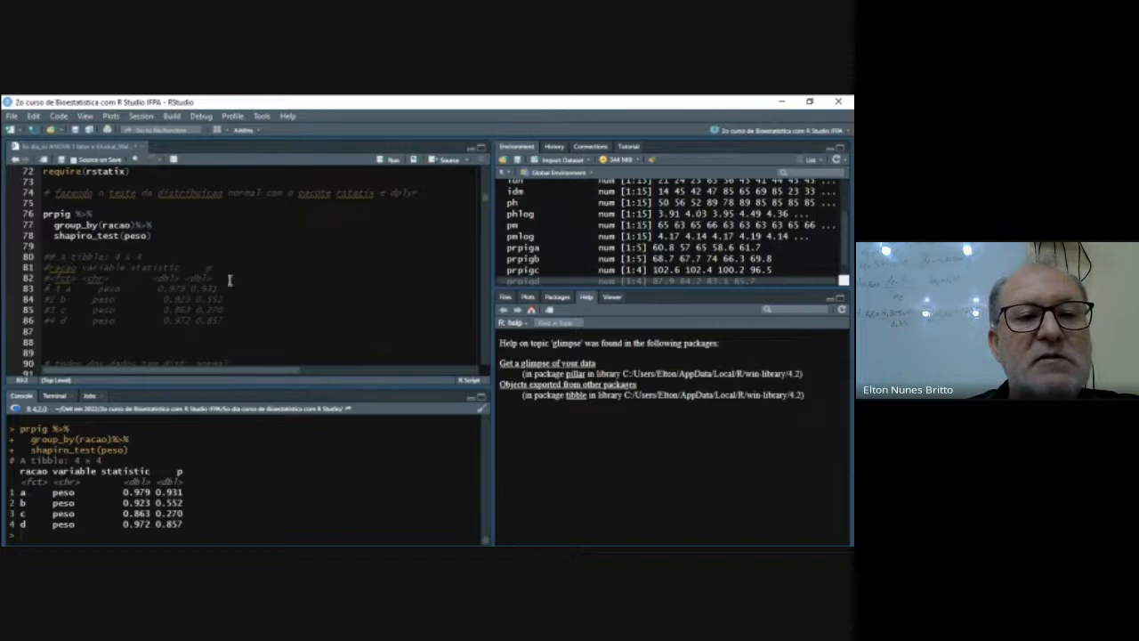
left_click(114, 342)
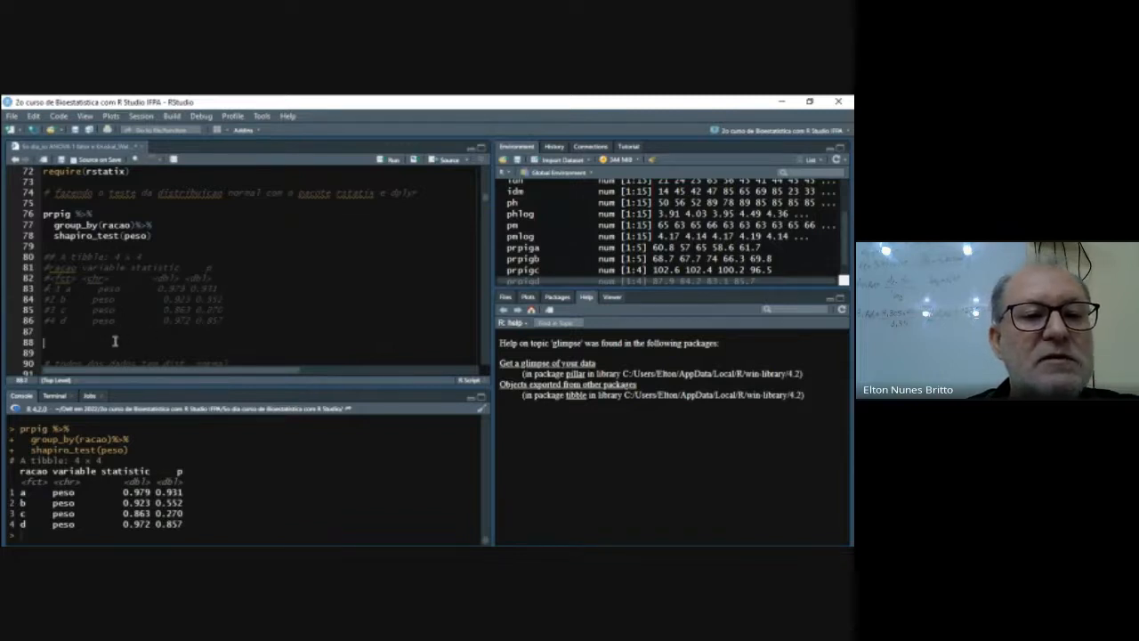
key("Delete")
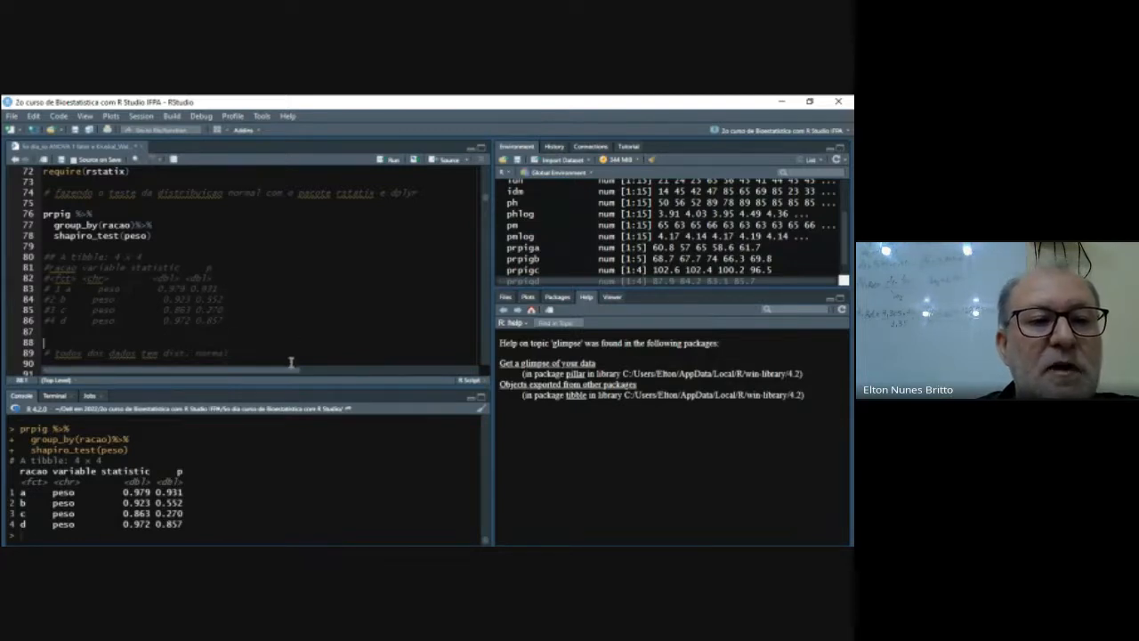
- Look back through the console at the individual shapiro.test() results to compare their p-values with the grouped output
scroll(291, 356, "up", 12)
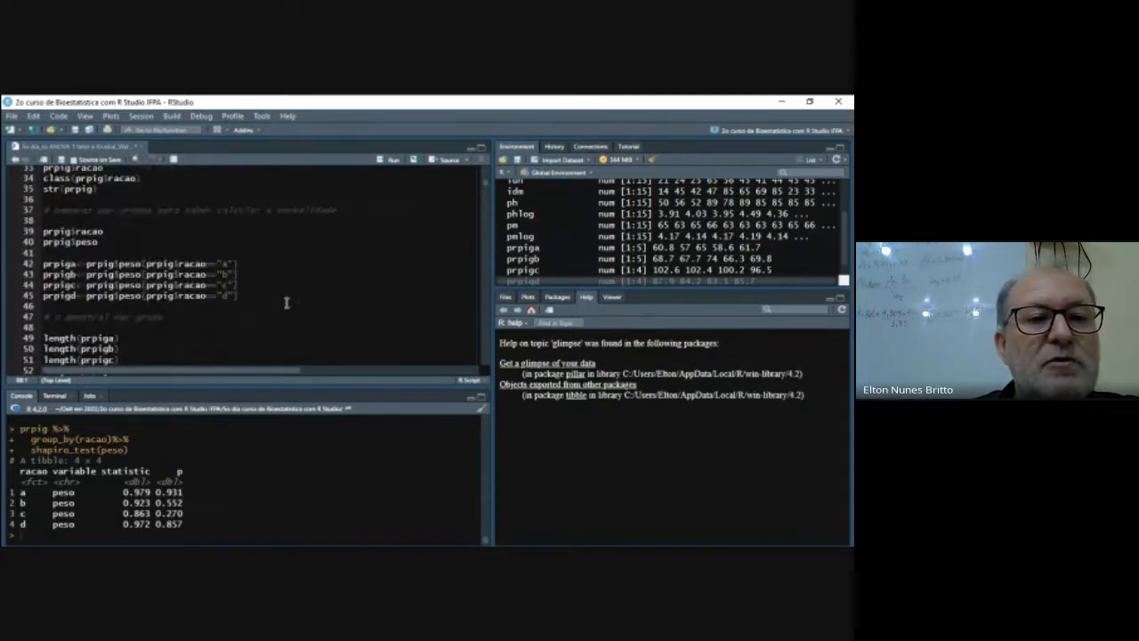
scroll(285, 303, "down", 6)
scroll(287, 434, "up", 14)
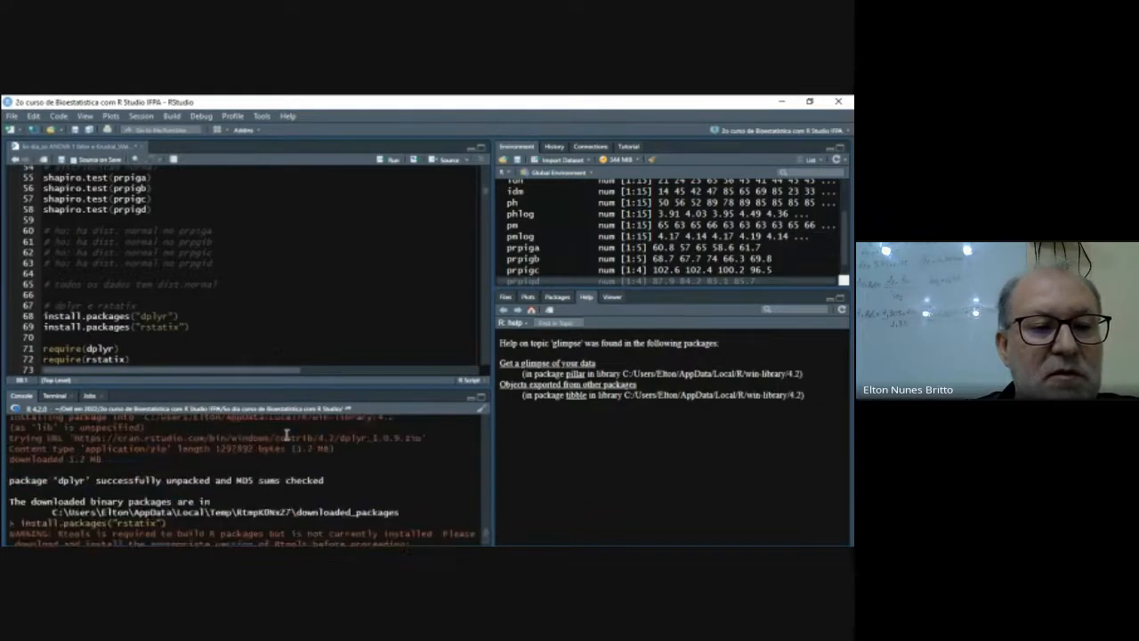
scroll(286, 434, "up", 3)
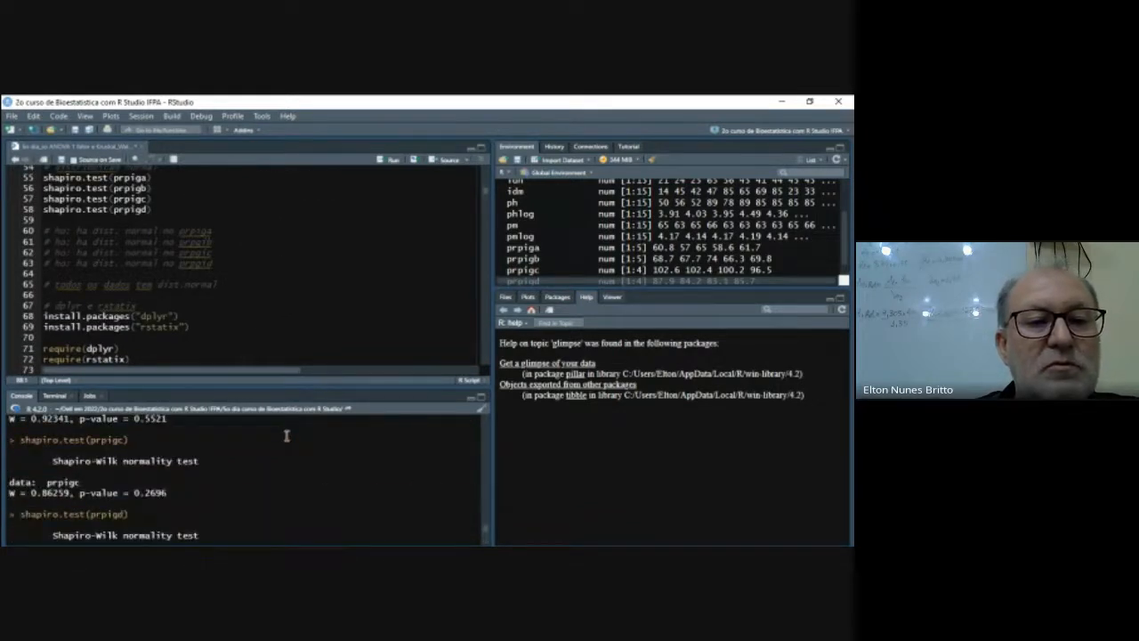
scroll(292, 448, "up", 3)
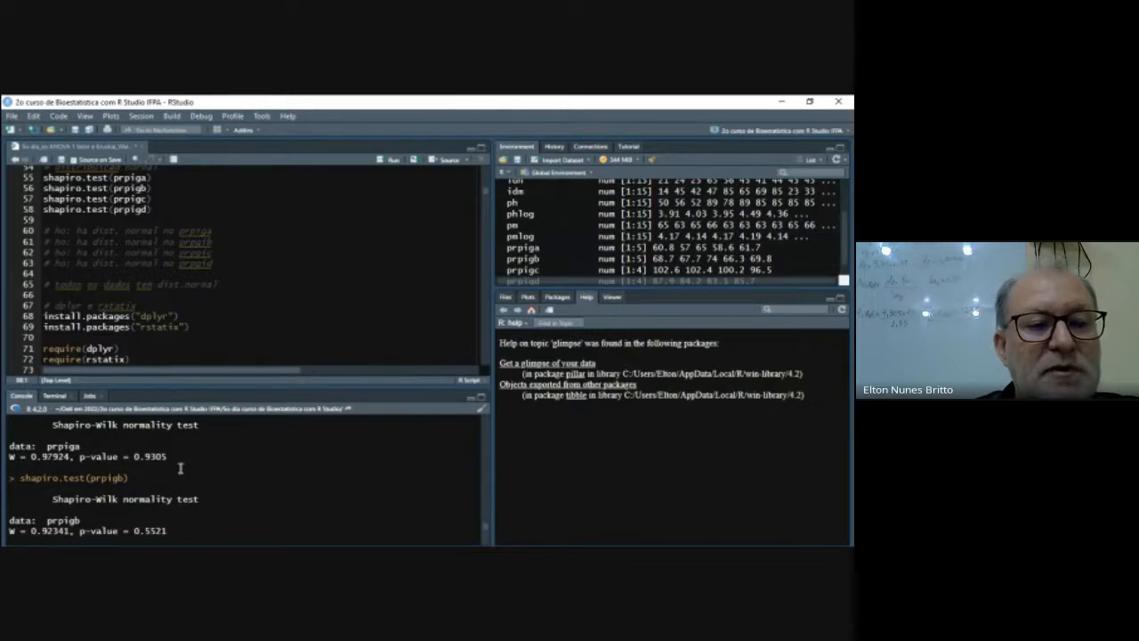
- Compare the console p-values for prpiga, prpigb, prpigc and prpigd with the commented grouped table in the script
scroll(224, 458, "down", 2)
key("ctrl+Return")
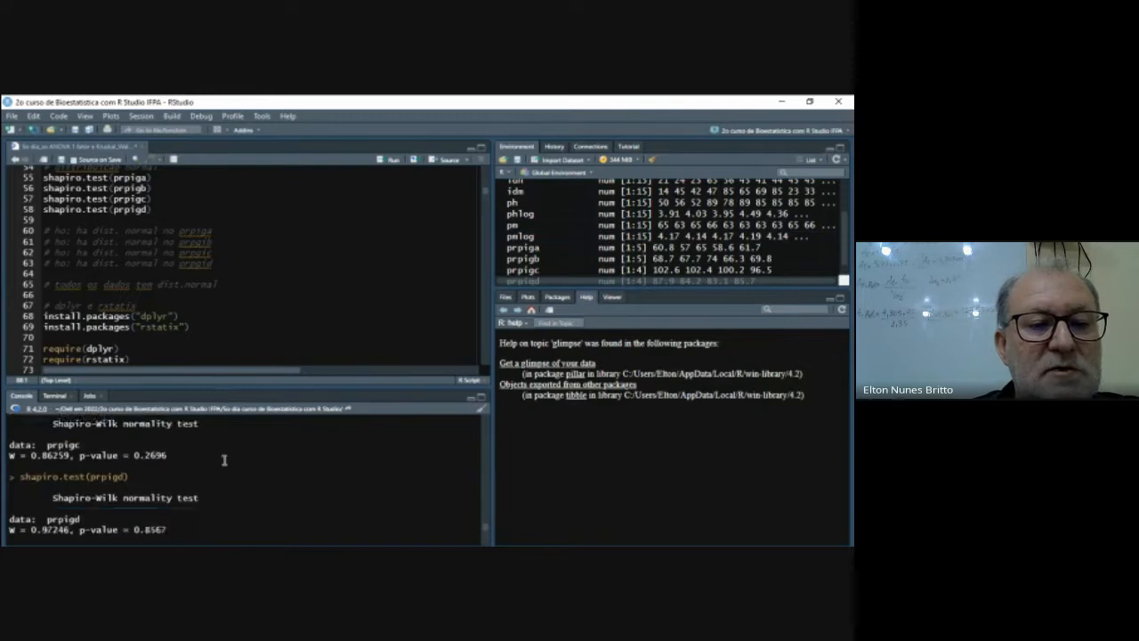
key("ctrl+Return")
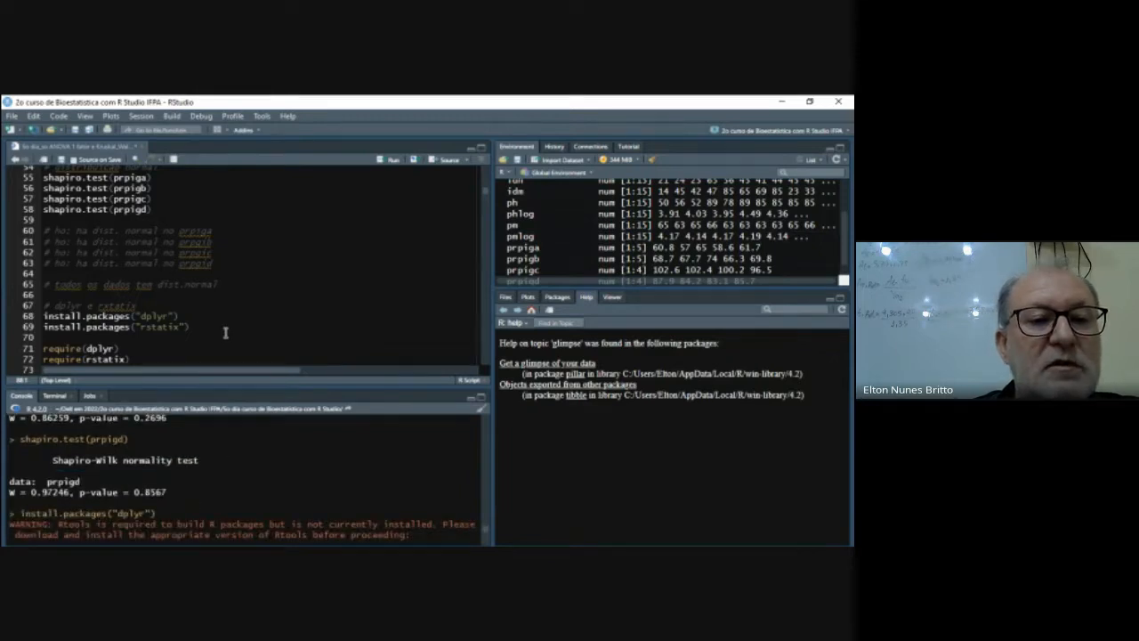
scroll(225, 333, "down", 5)
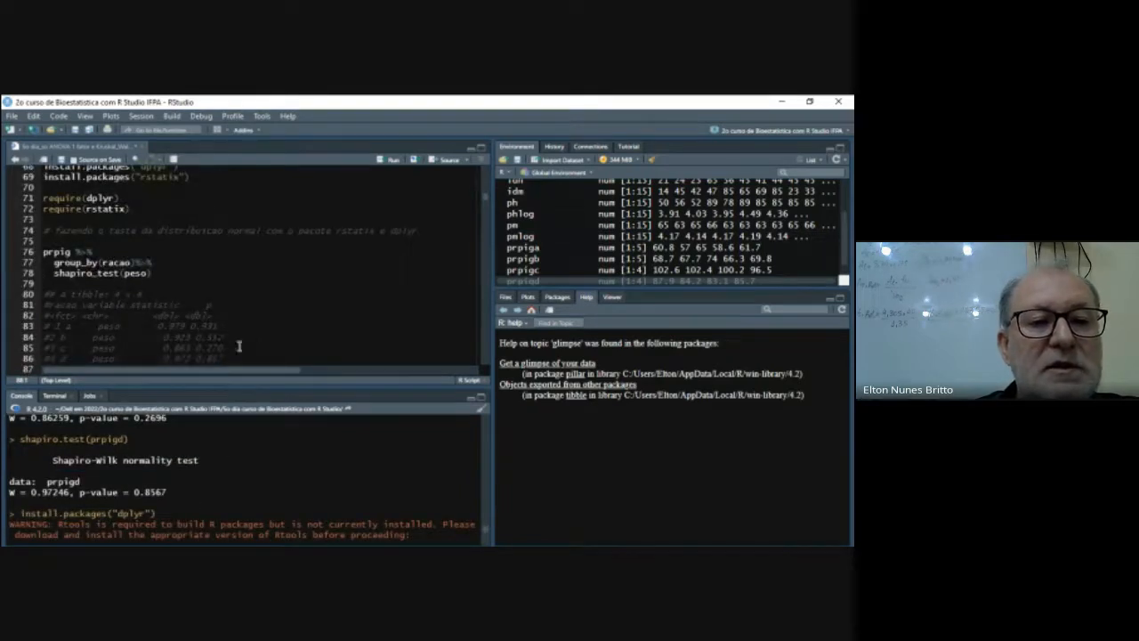
scroll(236, 442, "up", 6)
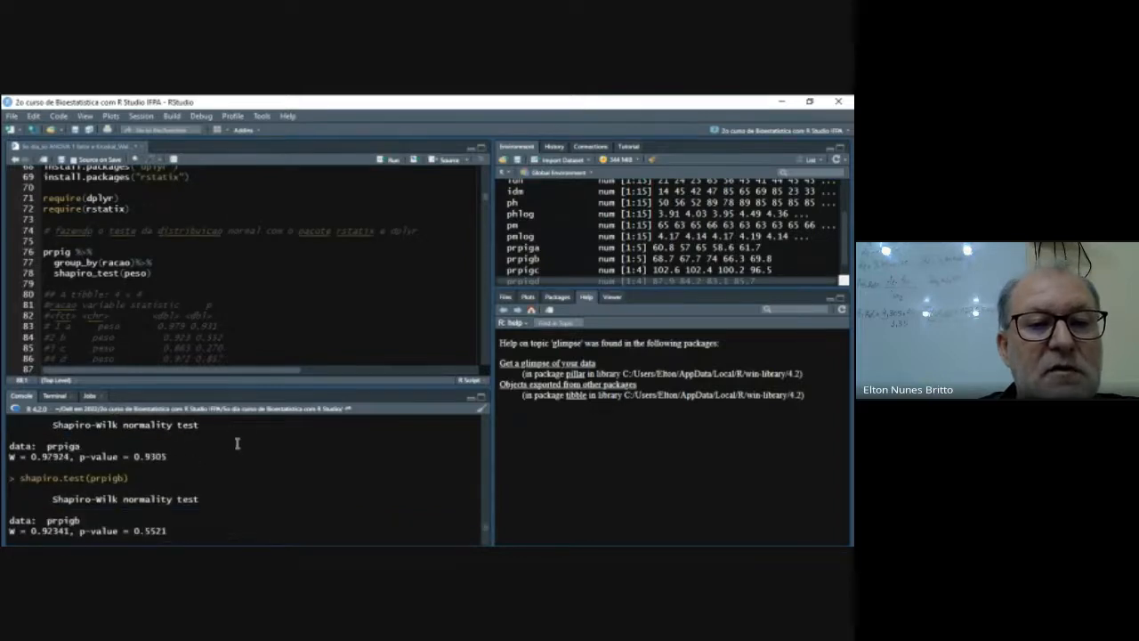
scroll(236, 442, "down", 2)
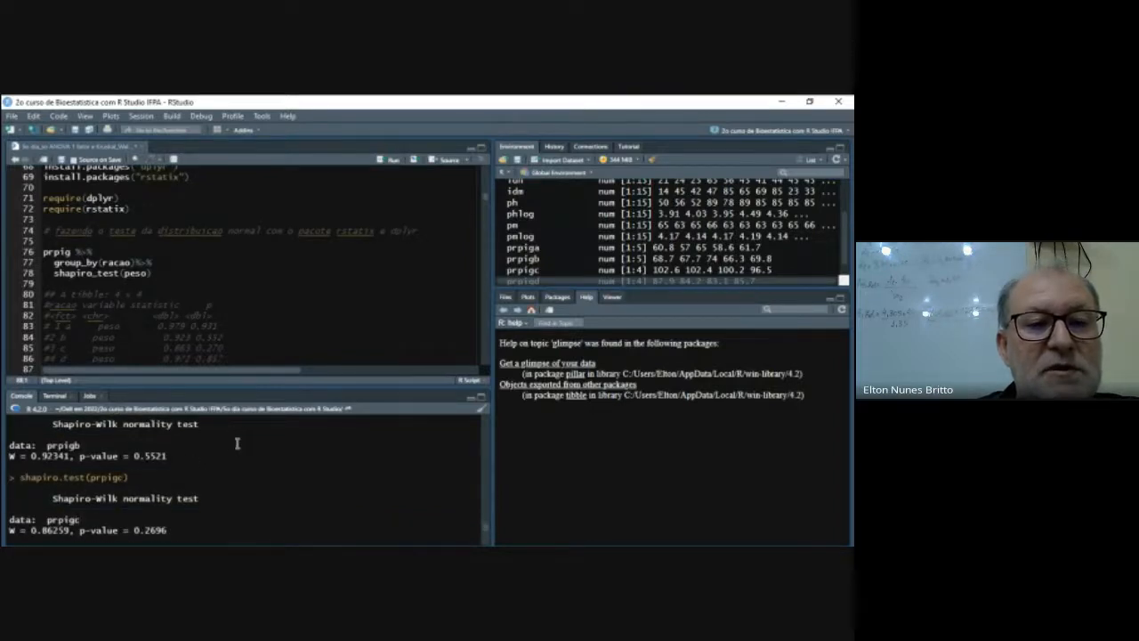
scroll(237, 442, "down", 1)
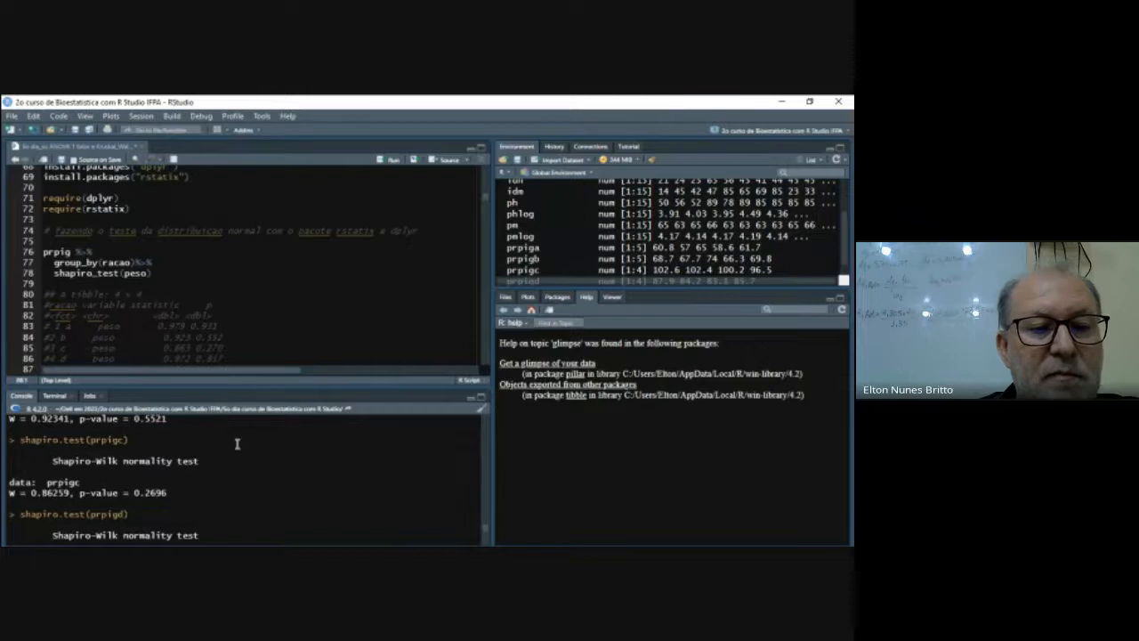
scroll(236, 442, "down", 1)
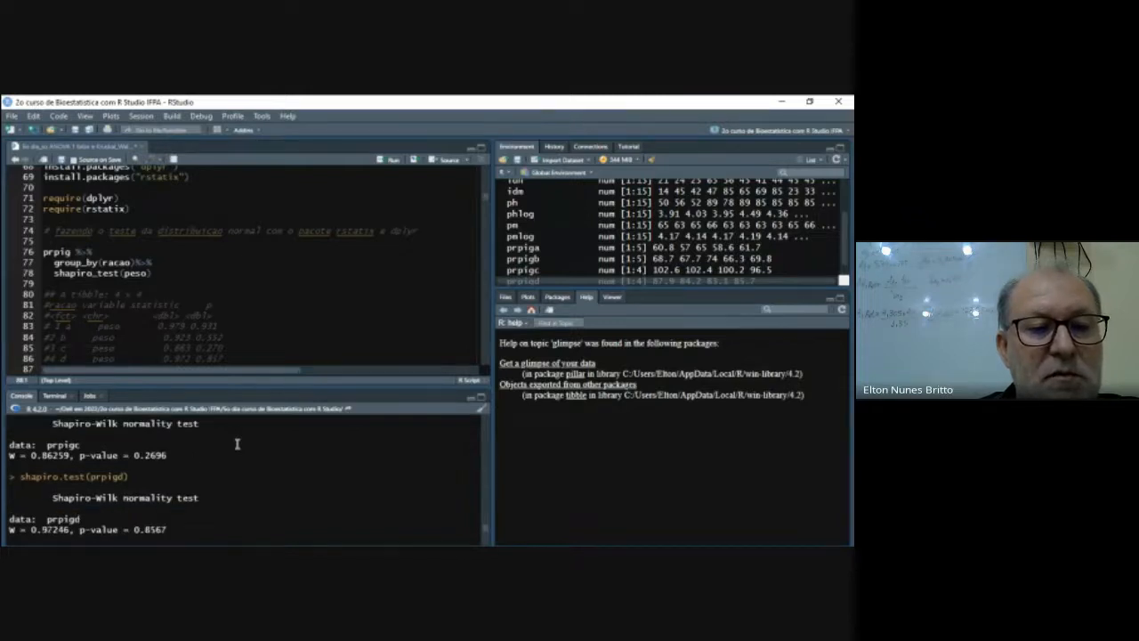
scroll(240, 356, "down", 1)
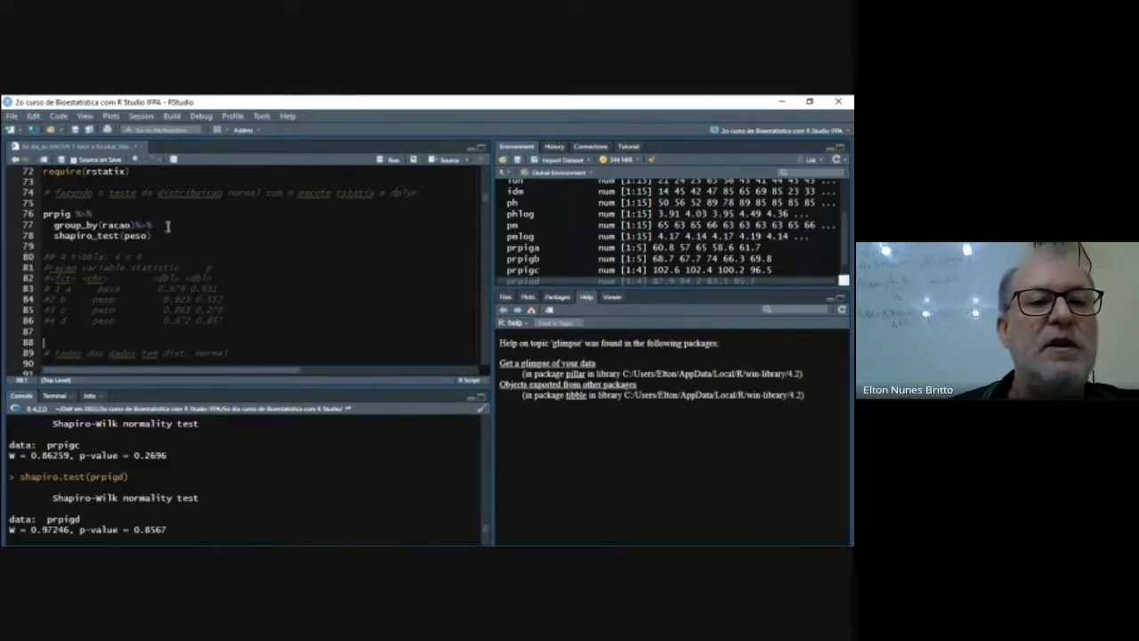
- Write bartlett.test(prpig$peso,prpig$racao) on a new line 94, above the existing Bartlett call
scroll(256, 260, "down", 3)
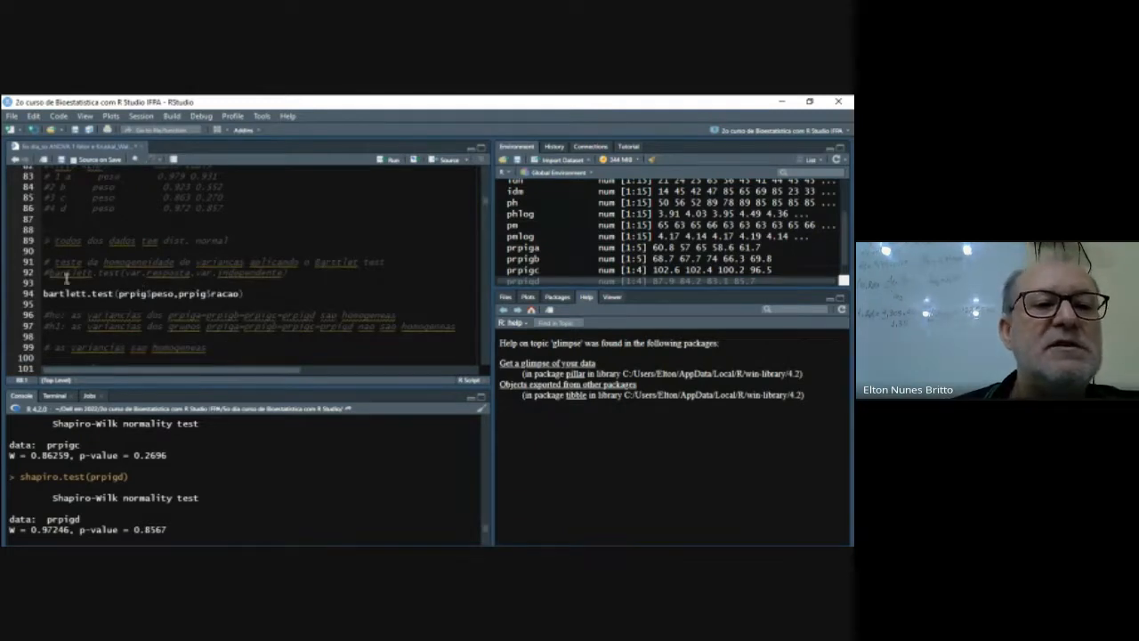
left_click(252, 294)
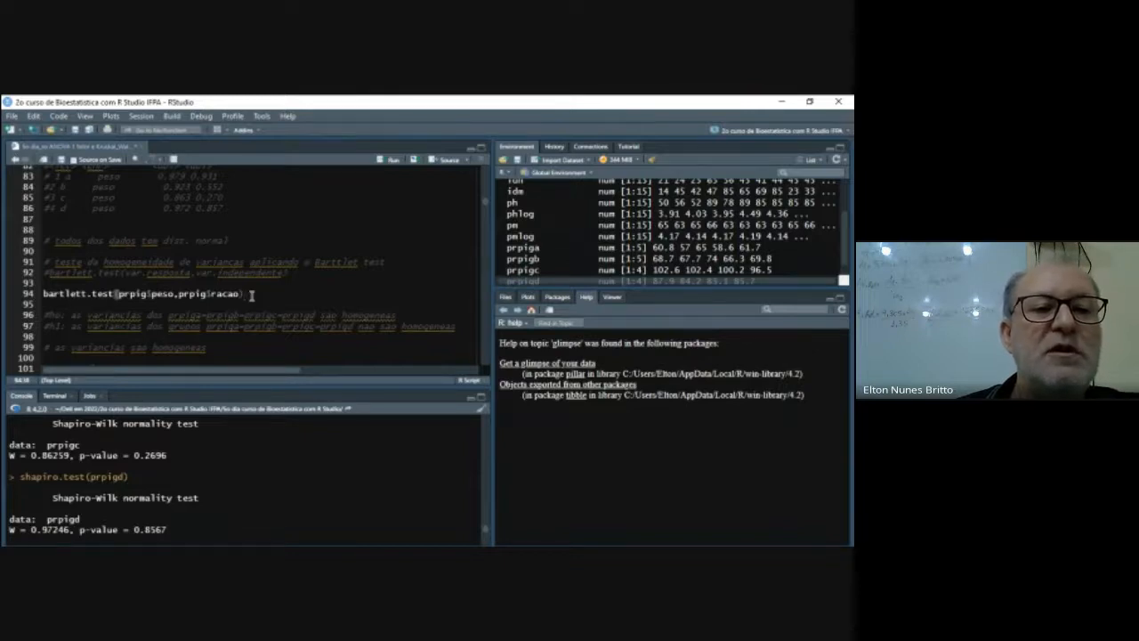
left_click(94, 284)
key("Return")
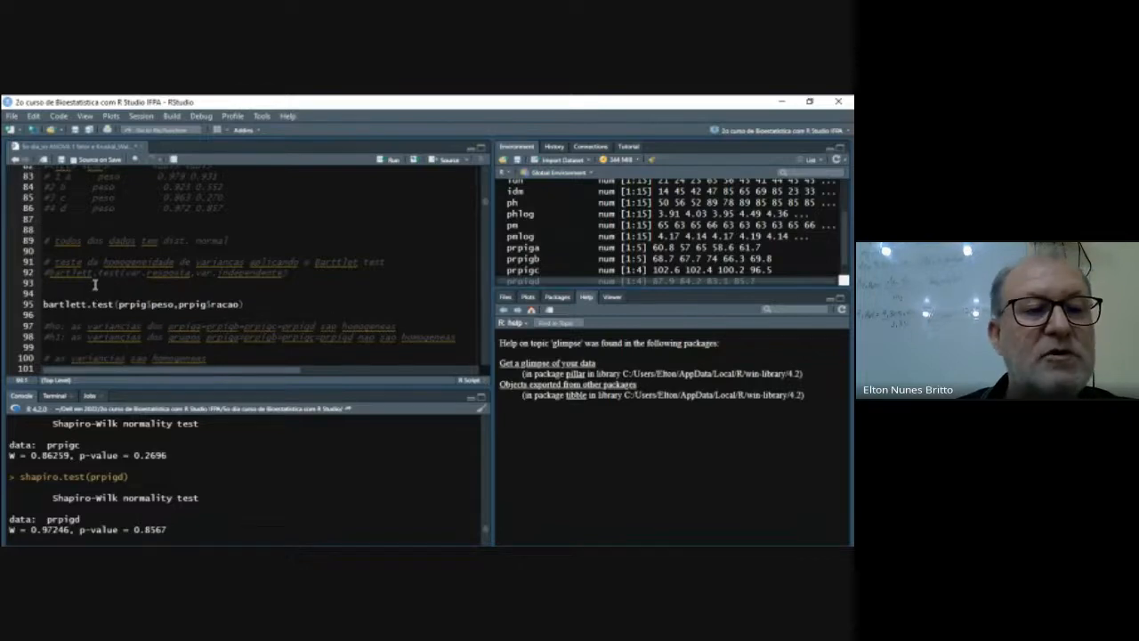
type("bartlett.test()")
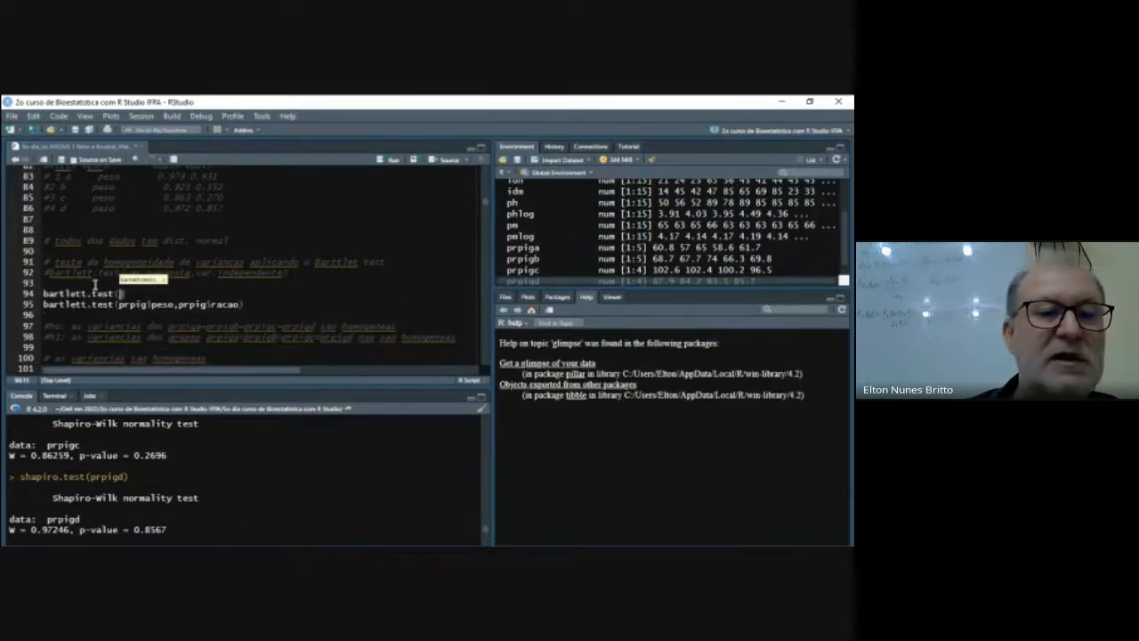
type("prpig")
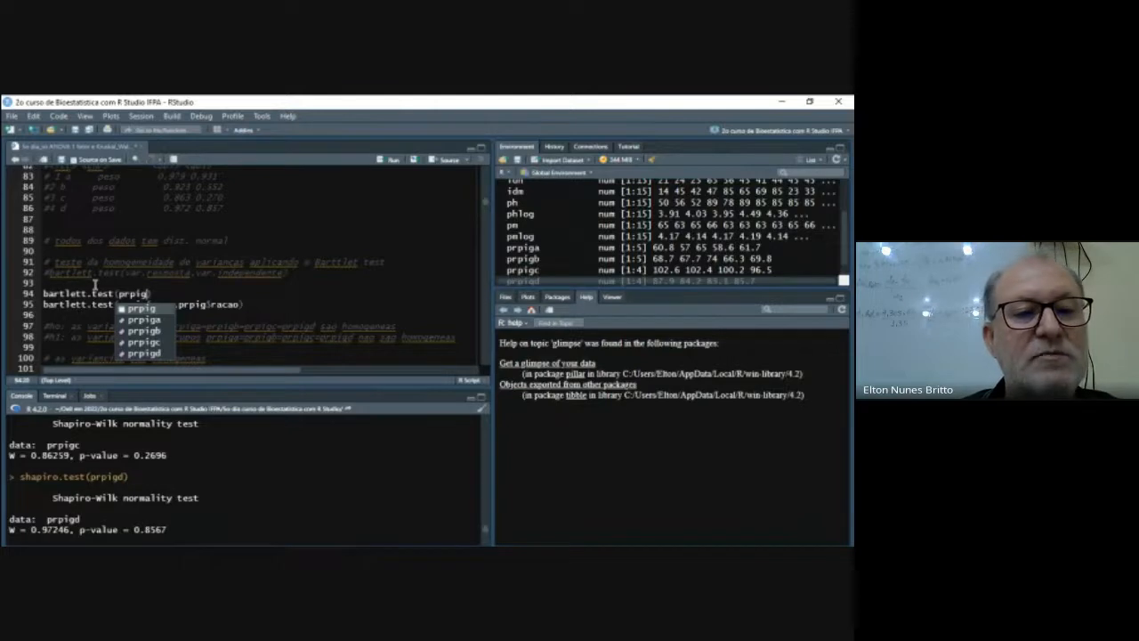
type("$")
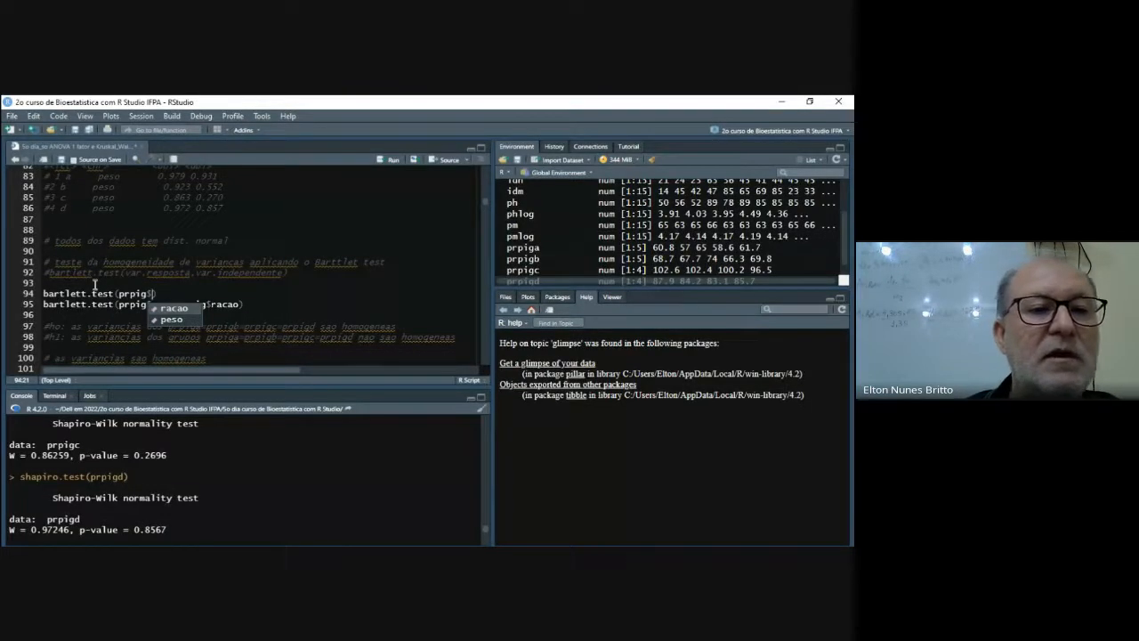
type("peso,prpig")
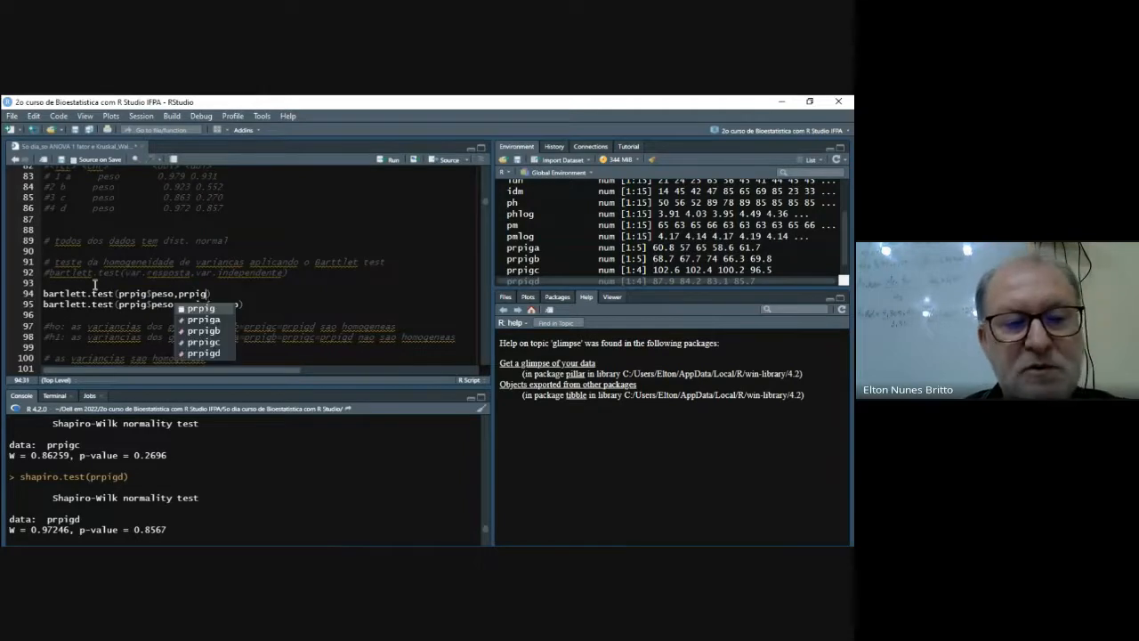
type("$")
key("Return")
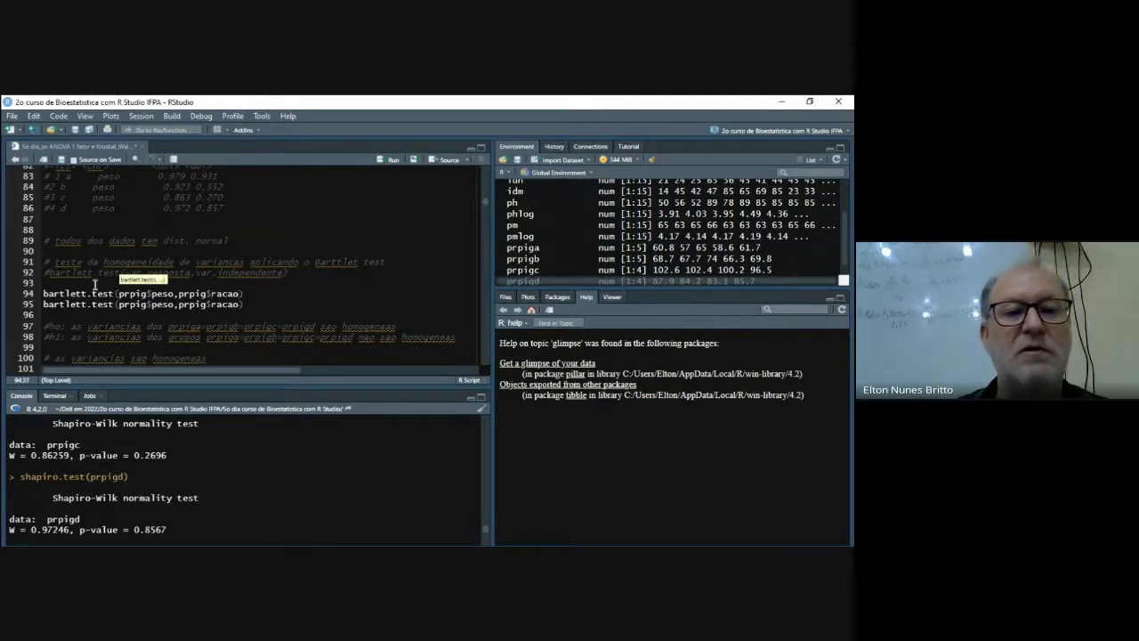
- Delete the duplicate Bartlett call on line 95 and run the newly written homogeneity of variances test
key("Right")
key("Down")
key("shift+Left")
key("shift+Left")
key("shift+Left")
key("shift+Left")
key("shift+Left")
key("shift+Left")
key("shift+Left")
key("shift+Left")
key("shift+Left")
key("shift+Left")
key("shift+Left")
key("shift+Left")
key("shift+Left")
key("shift+Left")
key("shift+Left")
key("shift+Left")
key("shift+Left")
key("shift+Left")
key("shift+Left")
key("shift+Left")
key("BackSpace")
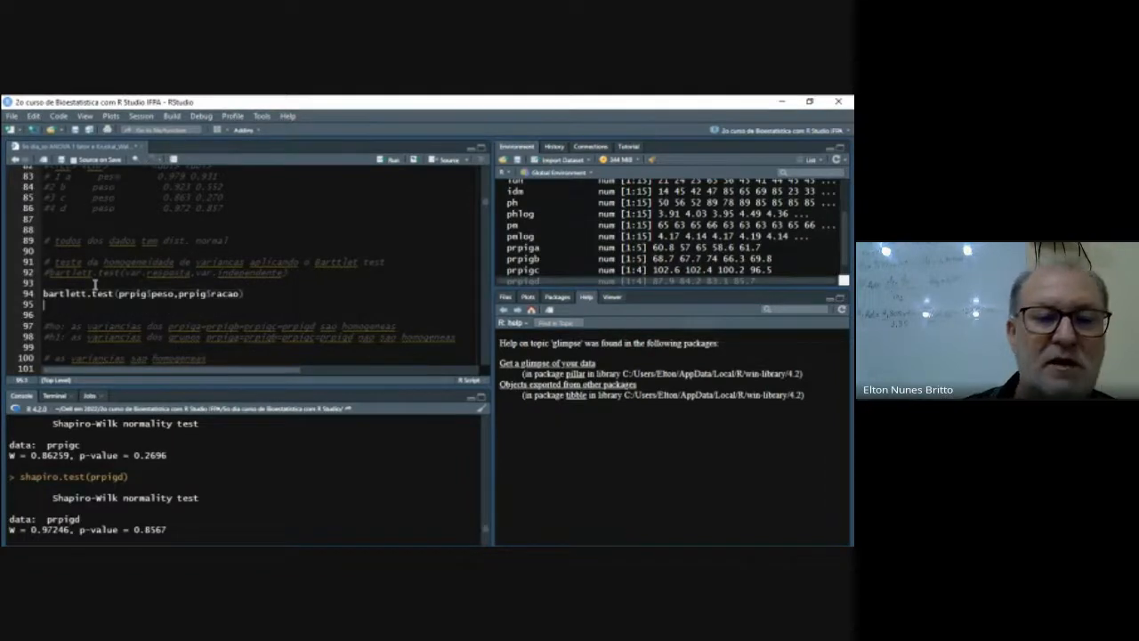
key("ctrl+Return")
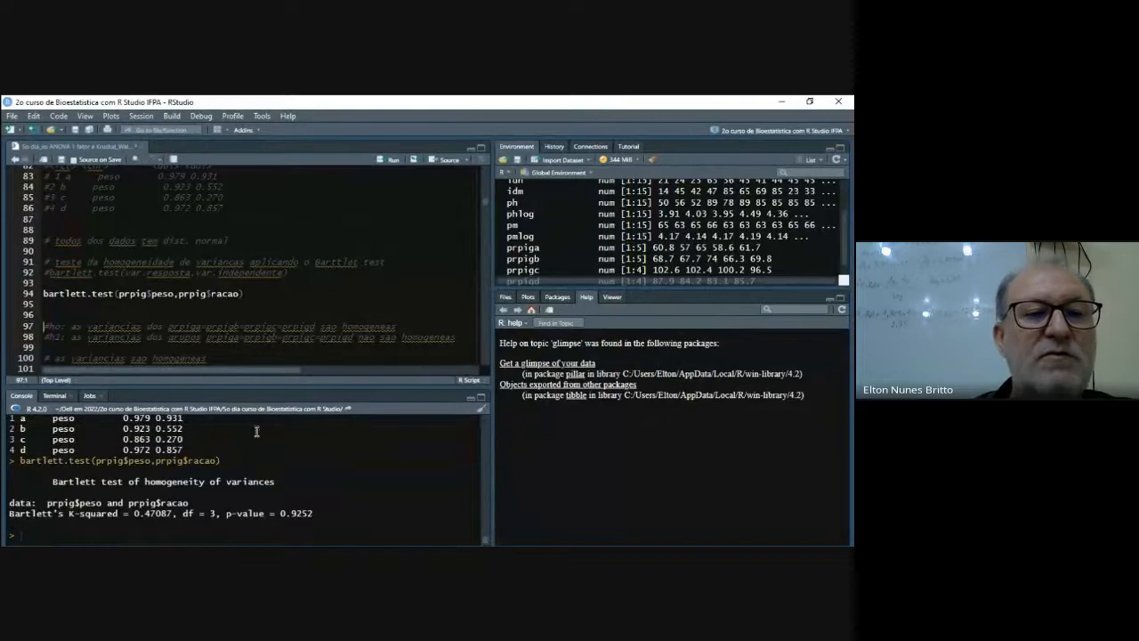
- Add a blank line above the commented aov template under the one-way ANOVA heading and open an empty line 106 below it
left_click(146, 328)
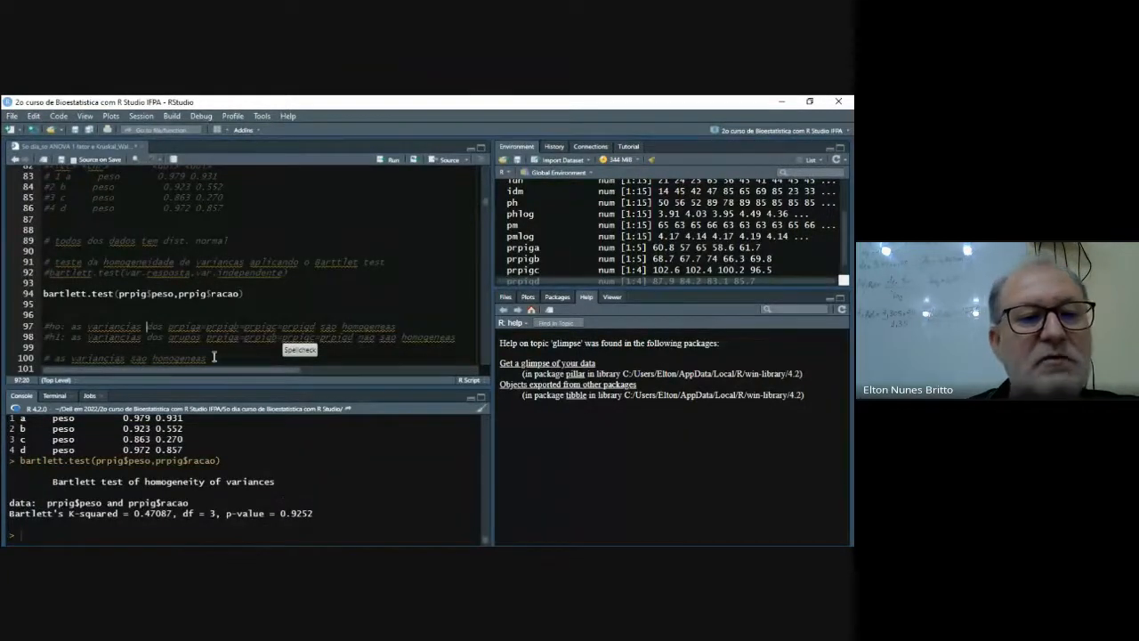
scroll(214, 360, "down", 1)
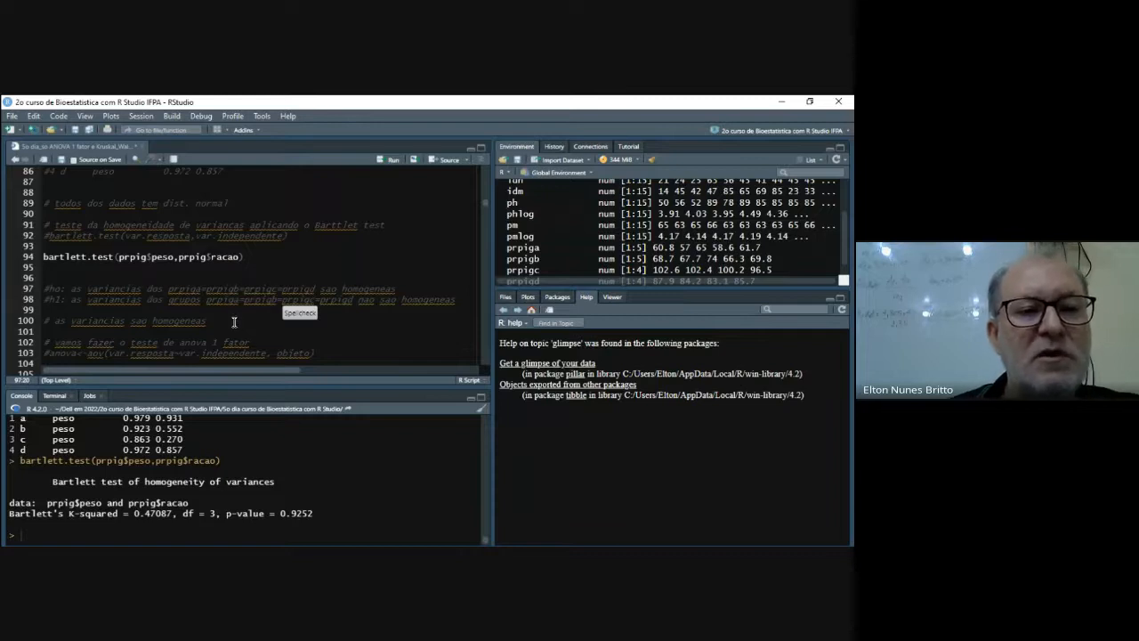
scroll(234, 322, "down", 1)
scroll(234, 322, "down", 1)
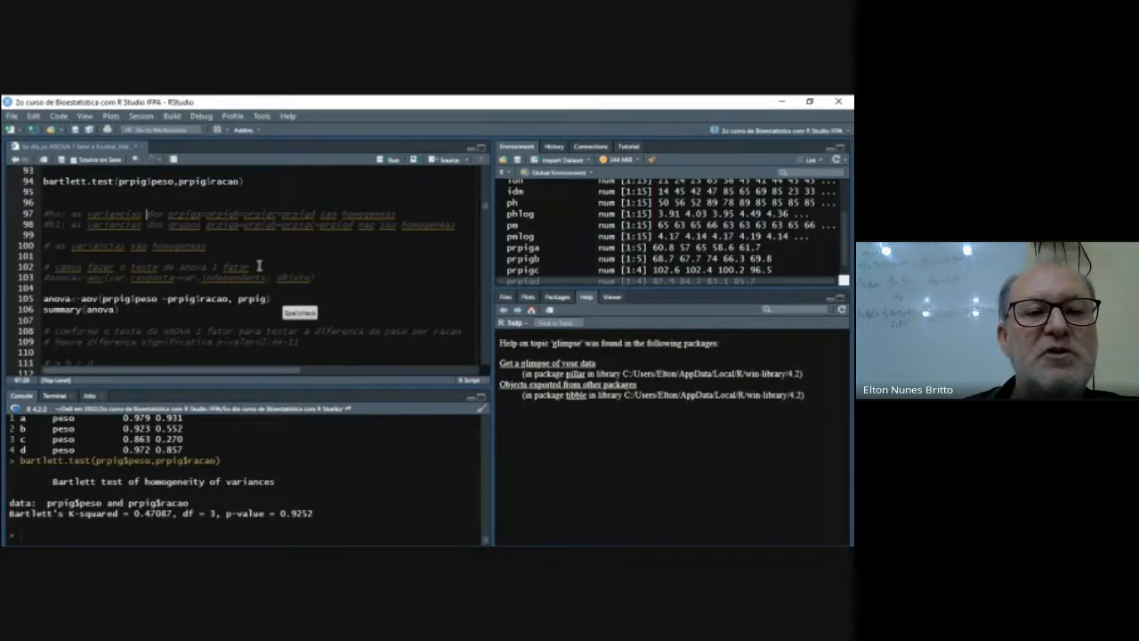
left_click(48, 278)
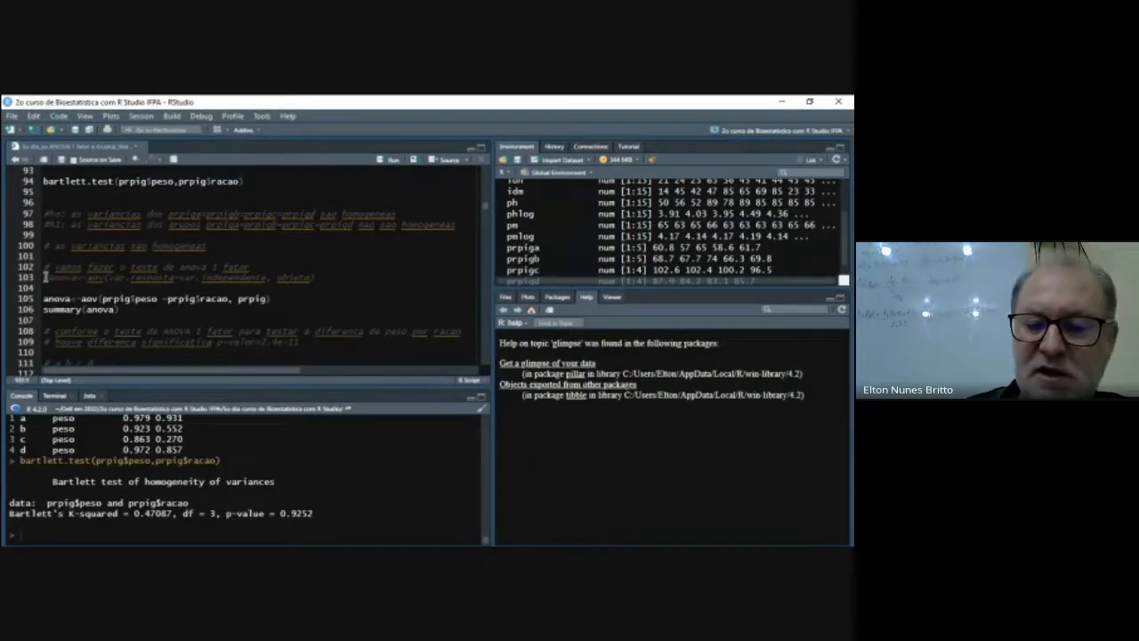
key("Return")
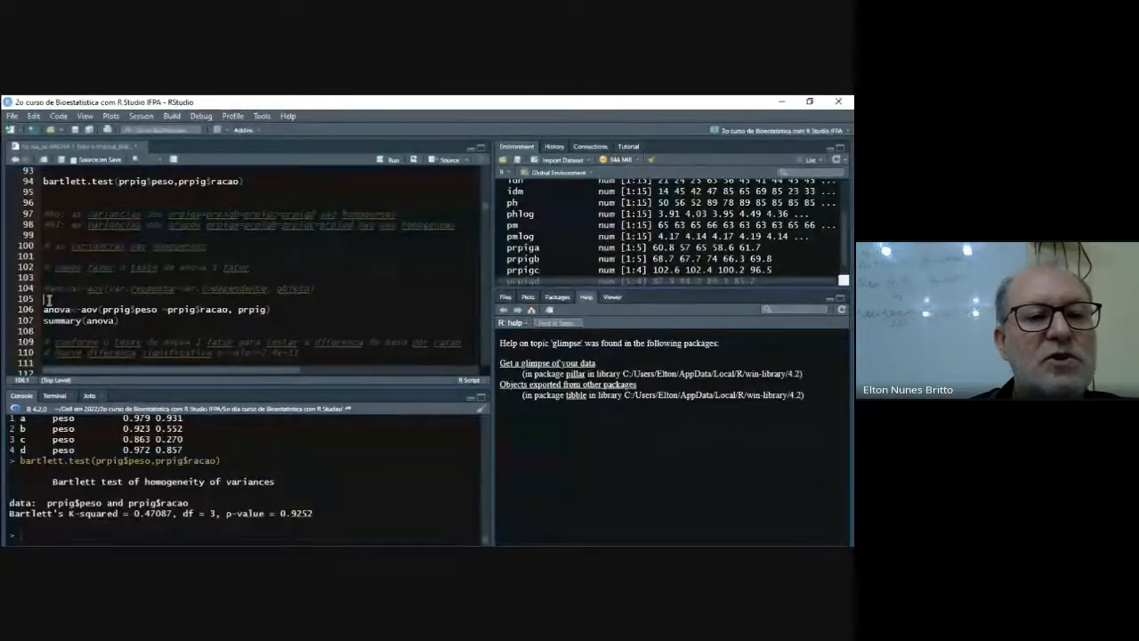
key("Return")
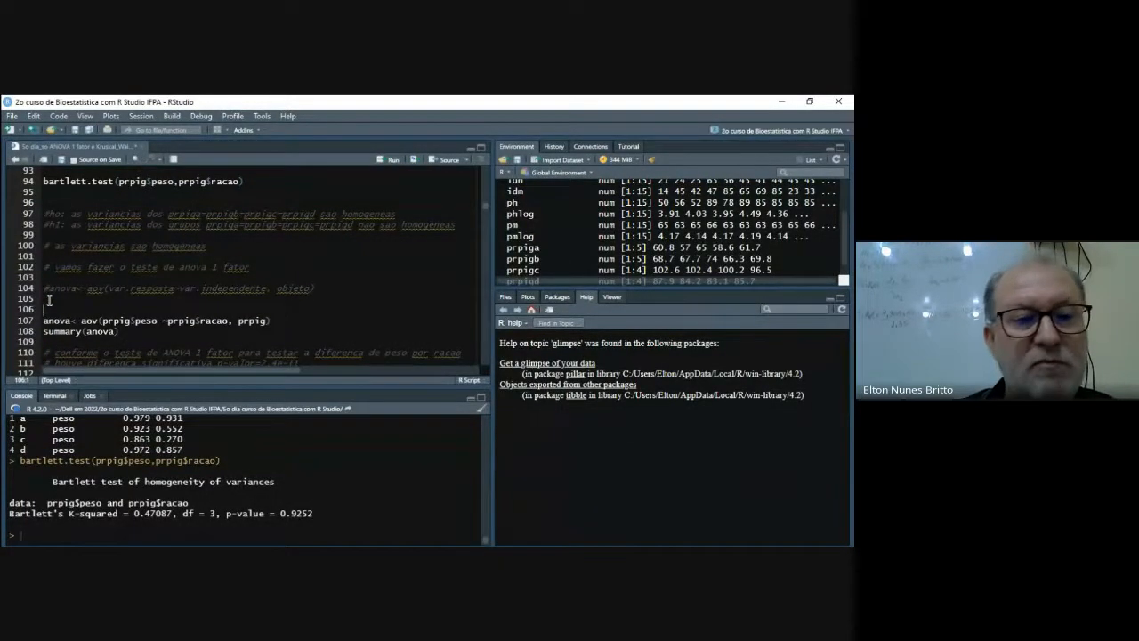
- Write anova<-aov(prpig$peso~prpig$racao,prpig) on line 106 to define the one-way ANOVA model
type("anova")
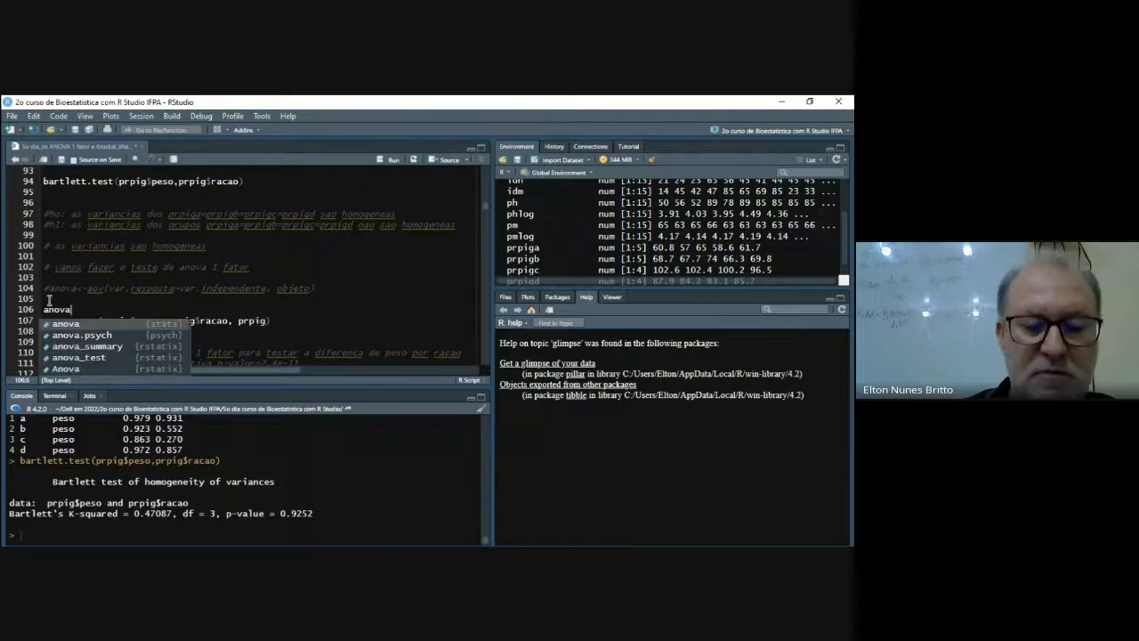
type("<-")
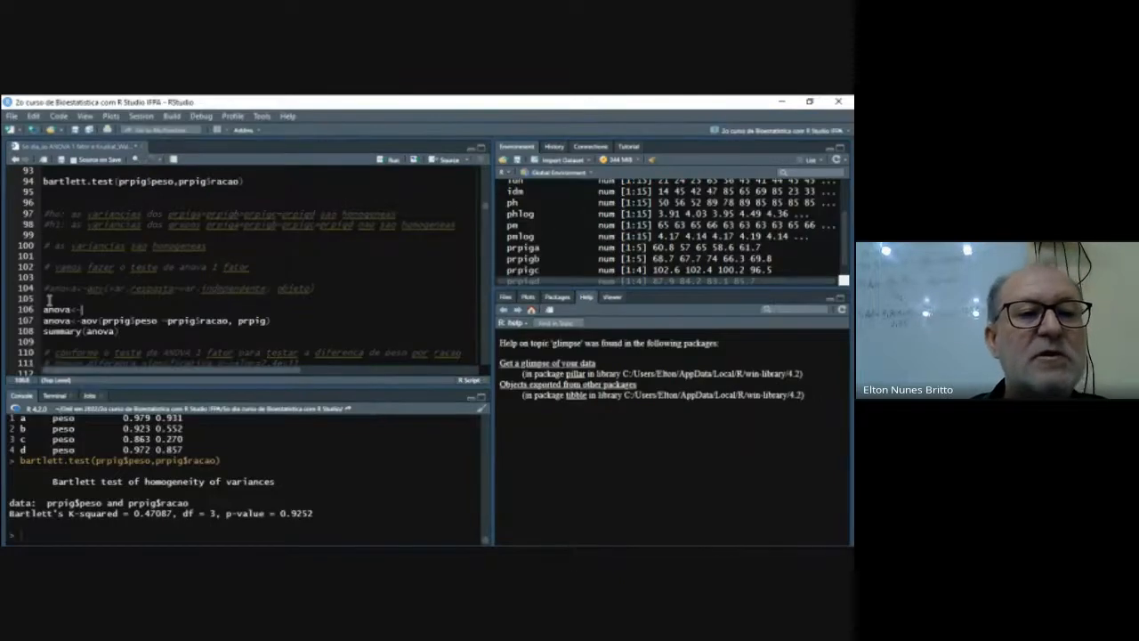
type("aov")
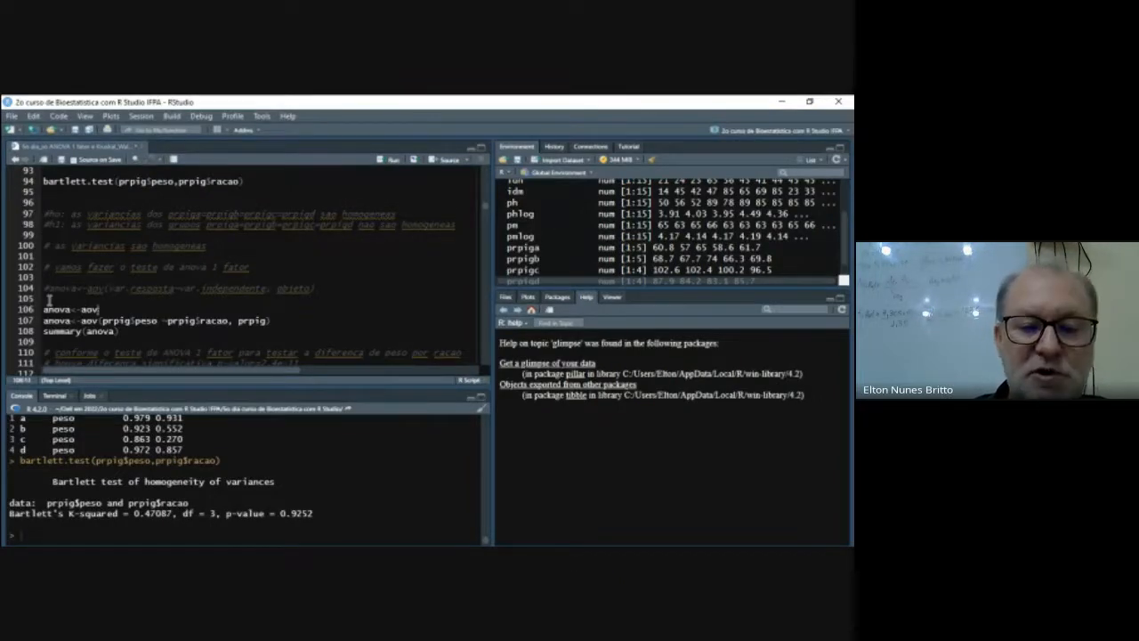
type("(prpig")
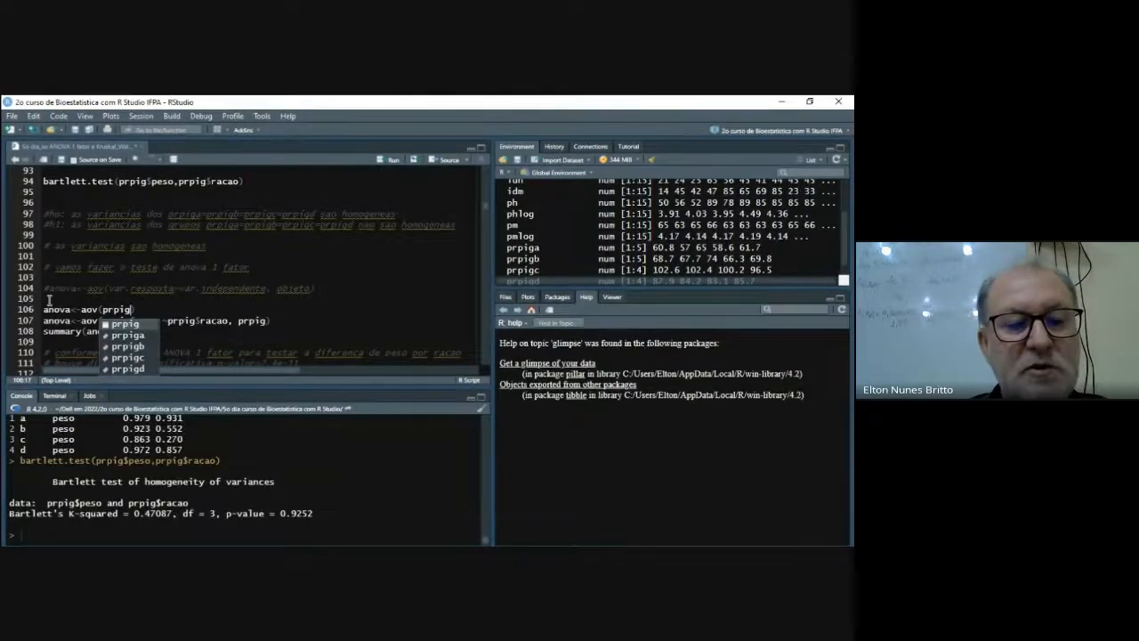
type("$peso~p")
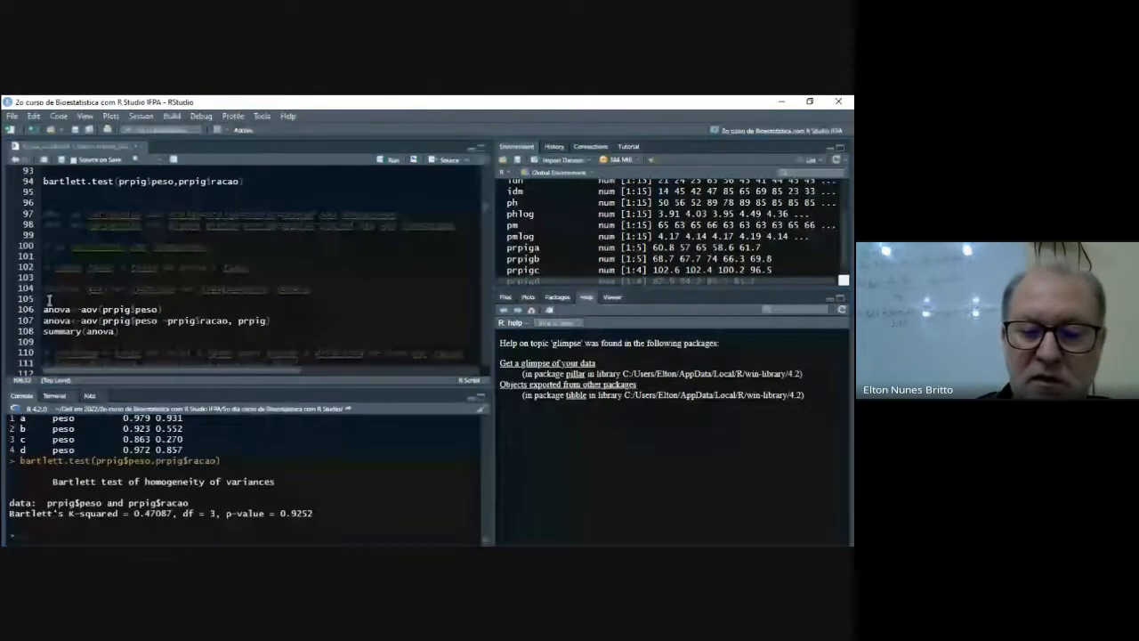
type("r")
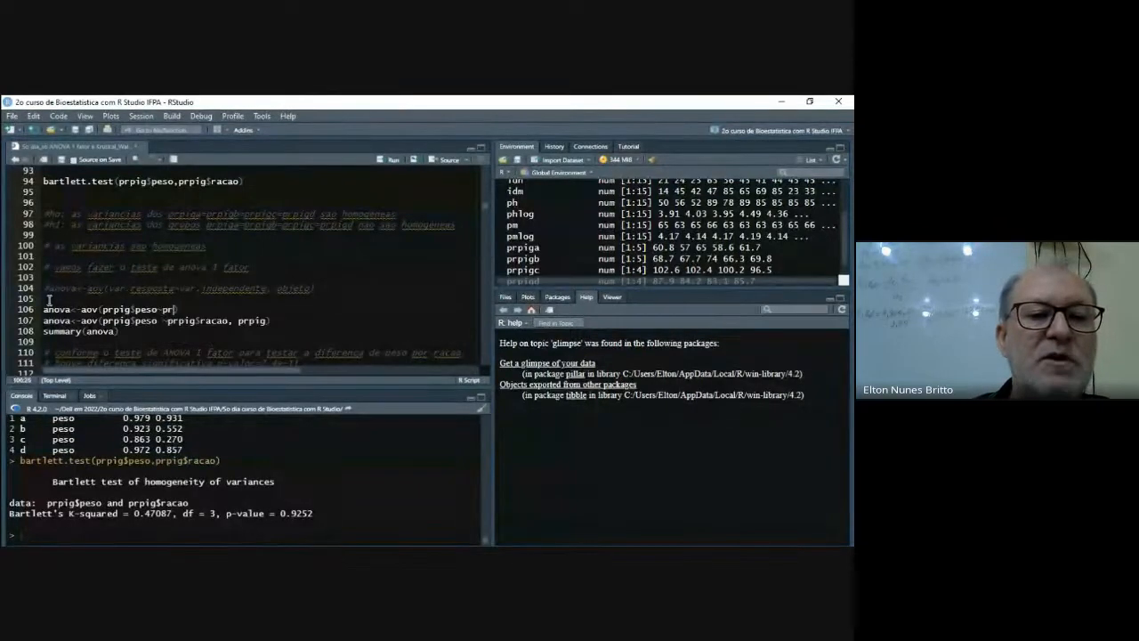
type("pig")
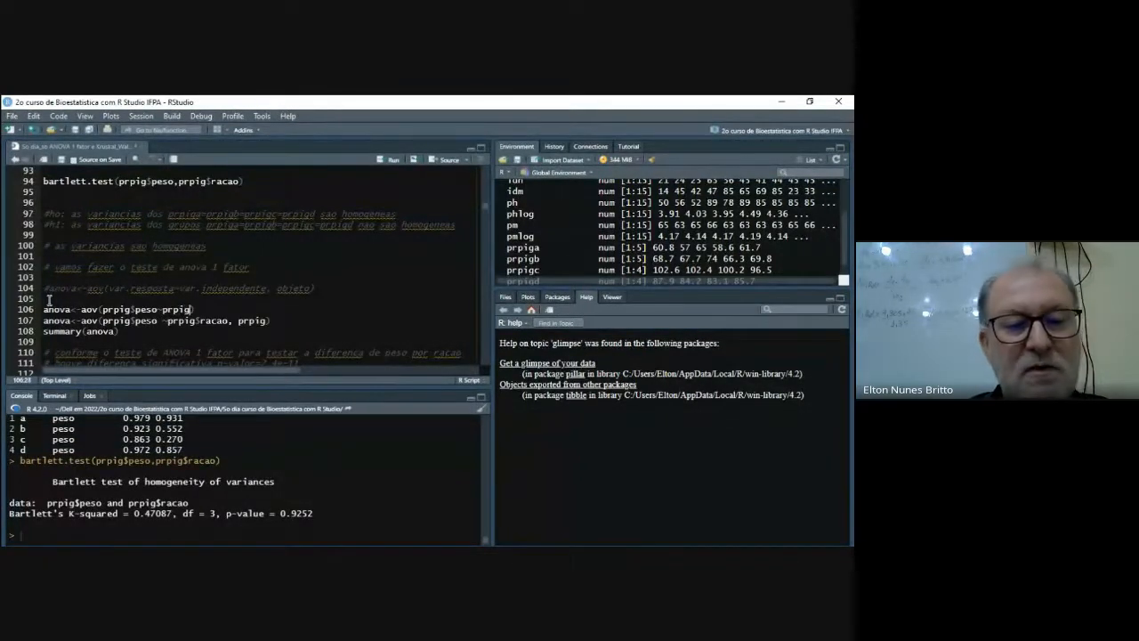
type("$")
key("Tab")
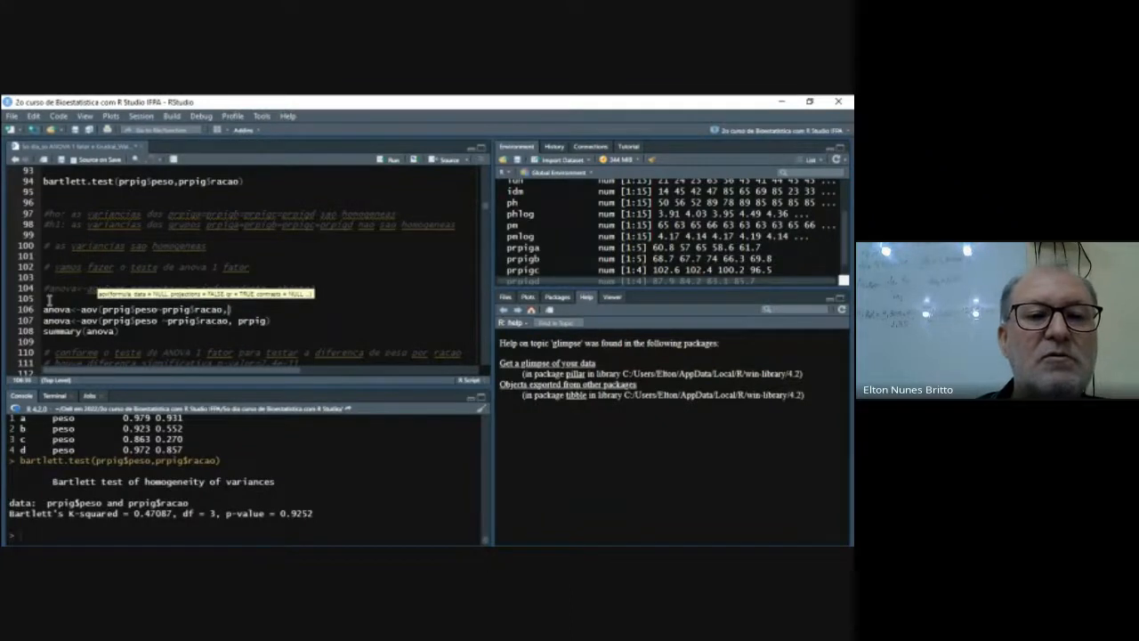
type(",prpig)")
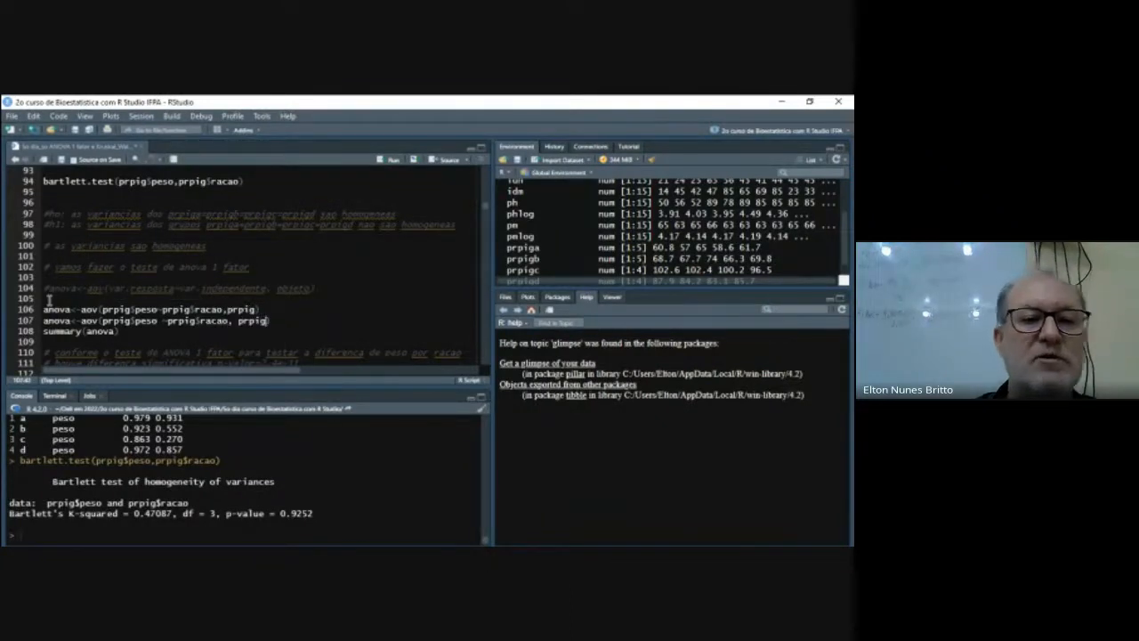
- Delete the old duplicate aov assignment on line 107, above summary(anova)
key("shift+Left")
key("shift+Left")
key("shift+Left")
key("shift+Left")
key("shift+Left")
key("shift+Left")
key("shift+Left")
key("shift+Left")
key("shift+Left")
key("shift+Left")
key("shift+Left")
key("shift+Left")
key("shift+Left")
key("shift+Left")
key("shift+Left")
key("shift+Left")
key("shift+Left")
key("shift+Left")
key("shift+Left")
key("shift+Left")
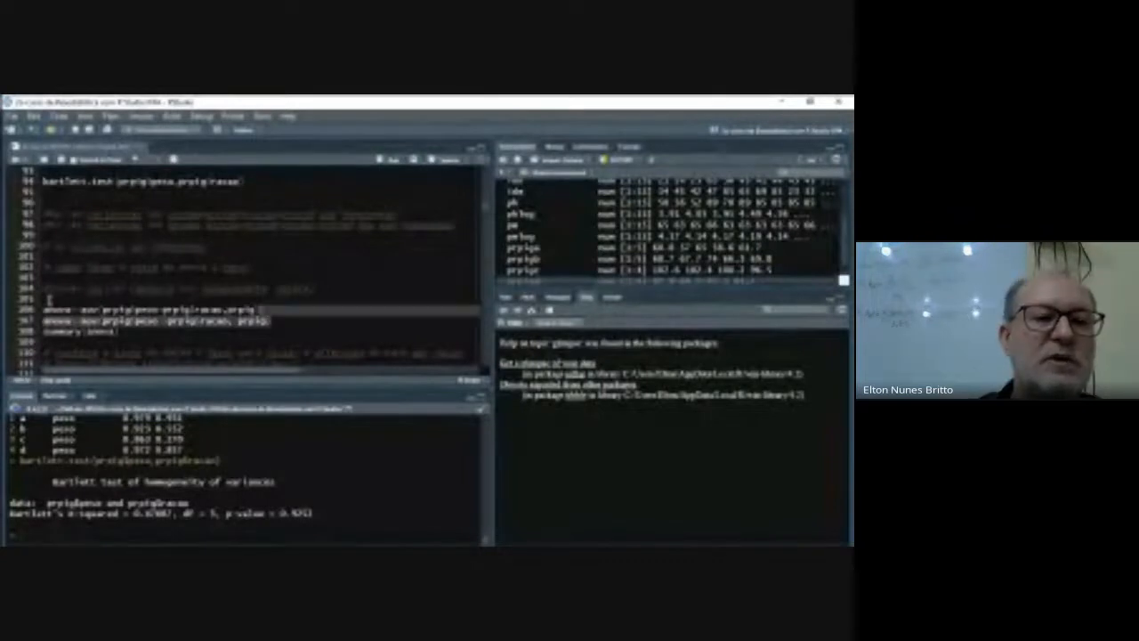
key("shift+Right")
key("BackSpace")
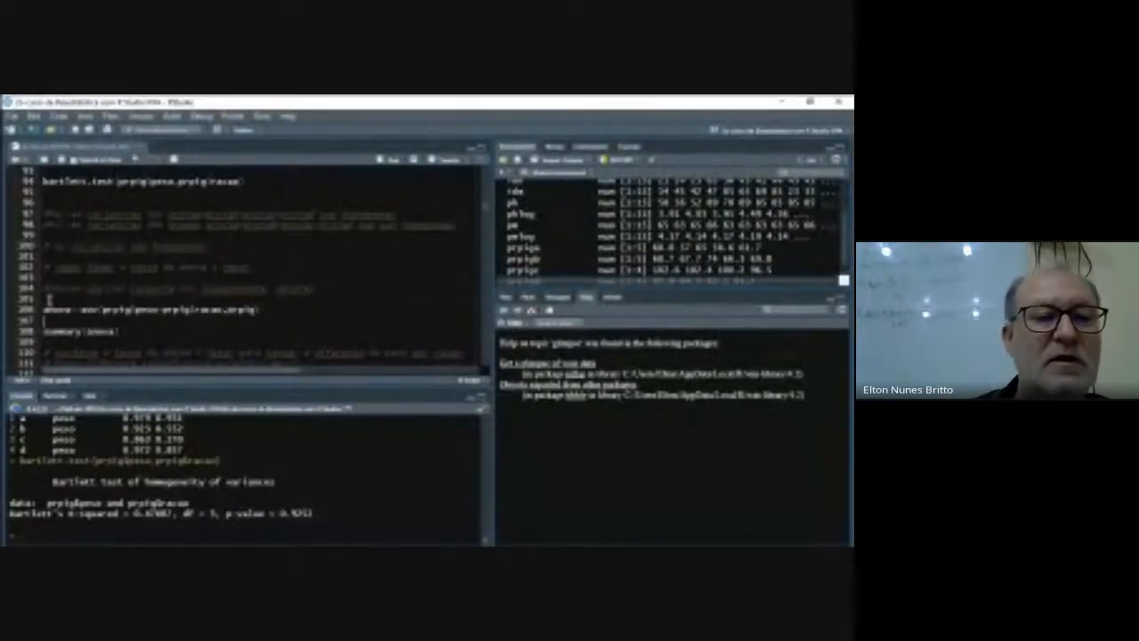
- Remove the blank line under the aov assignment and write summary(anova) on line 107
key("Delete")
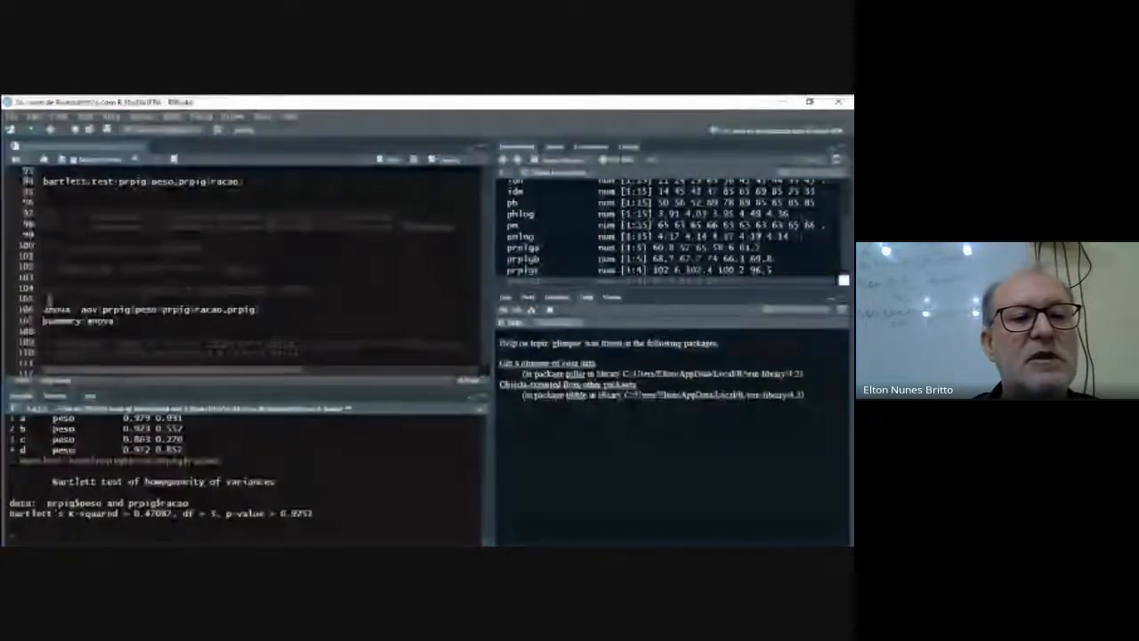
key("Return")
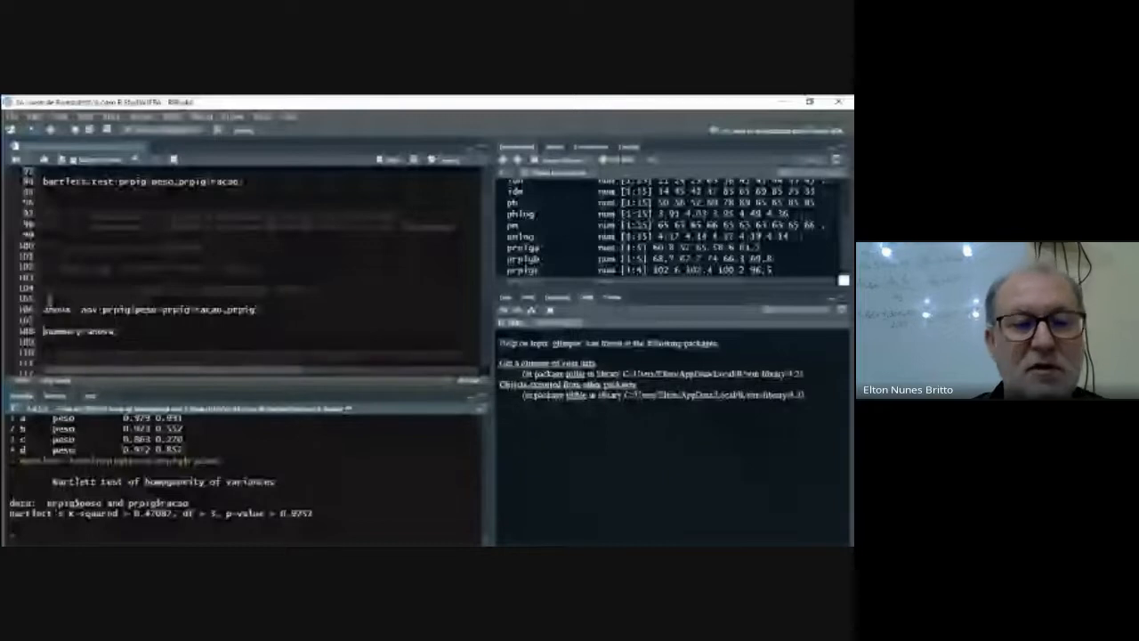
type("mo")
type("mmary")
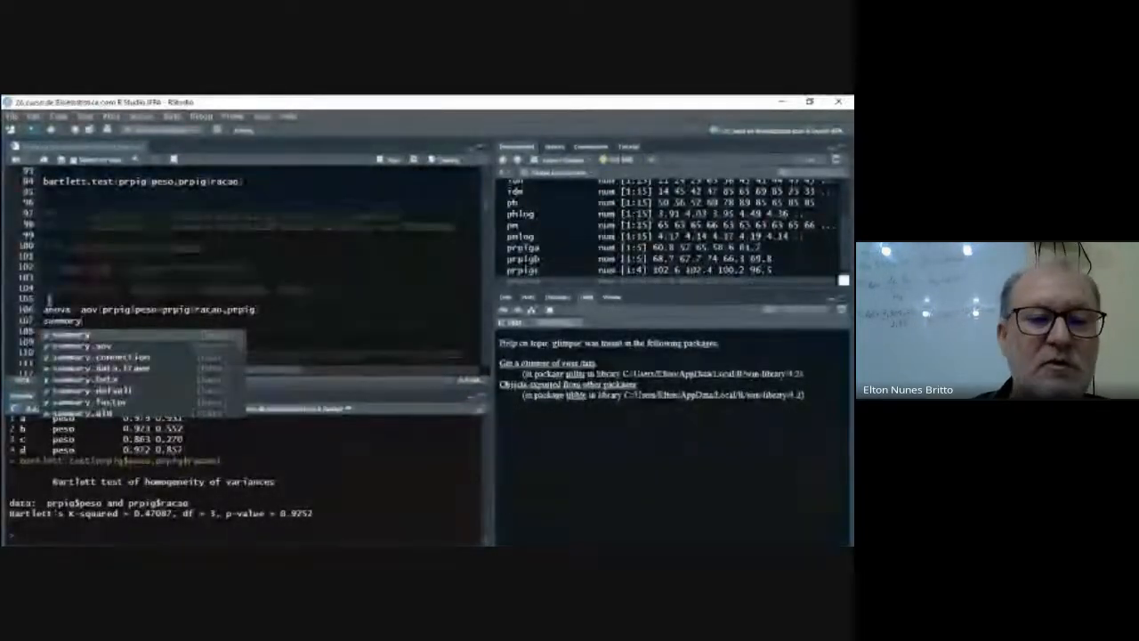
type("(anova")
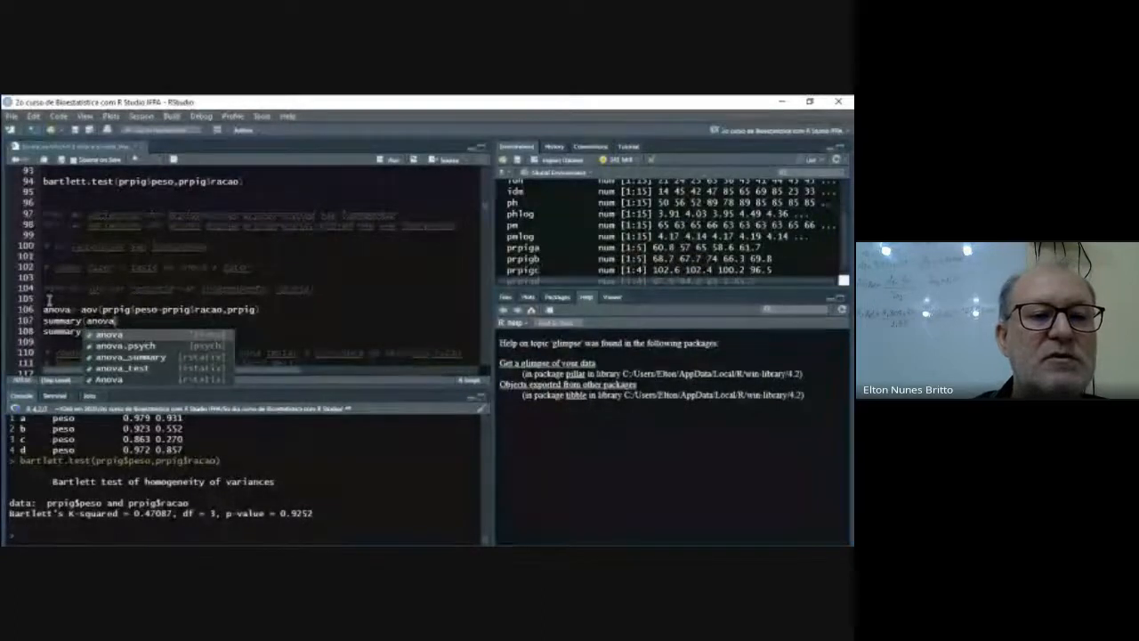
type(")")
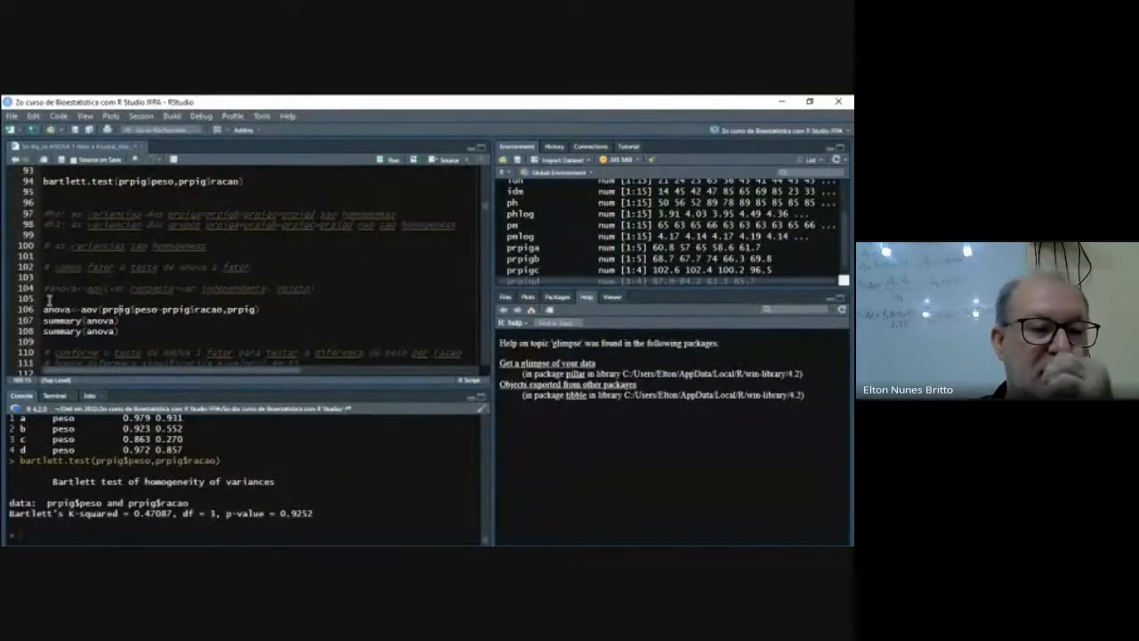
- Delete the duplicate summary(anova) on line 108 and run the anova assignment together with its summary
key("Down")
key("shift+Home")
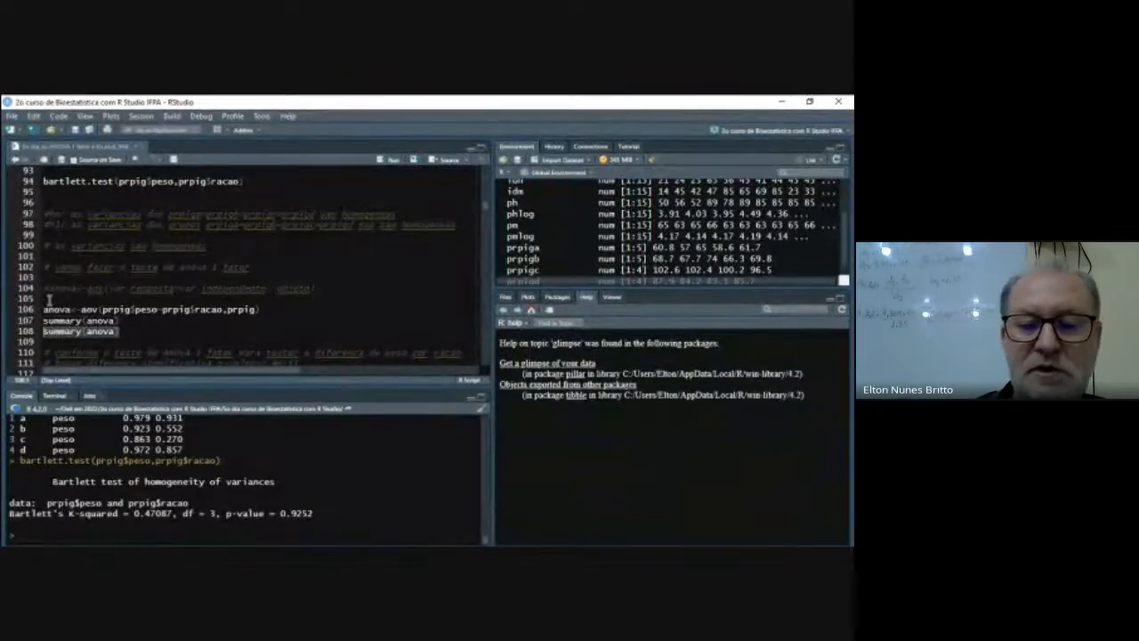
key("ctrl+Return")
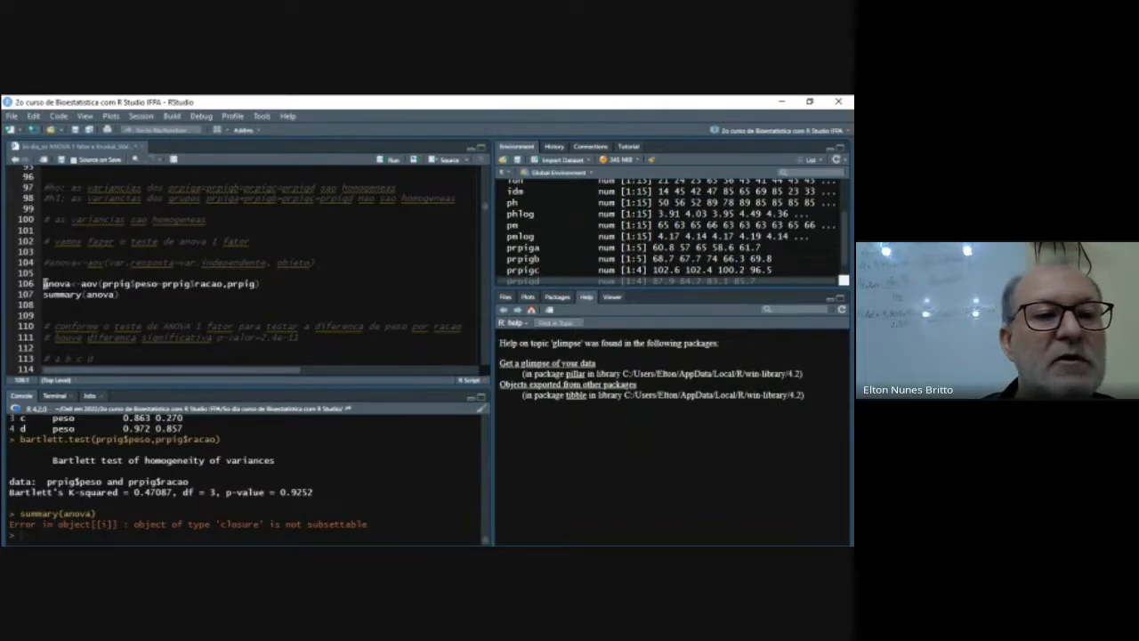
key("ctrl+Return")
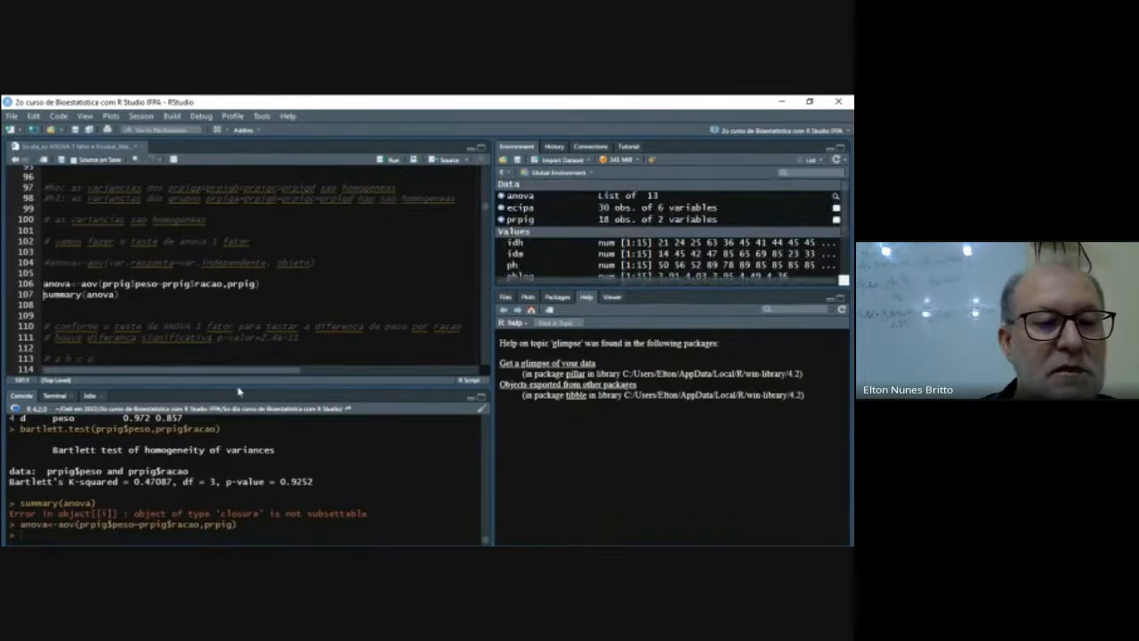
left_click(389, 161)
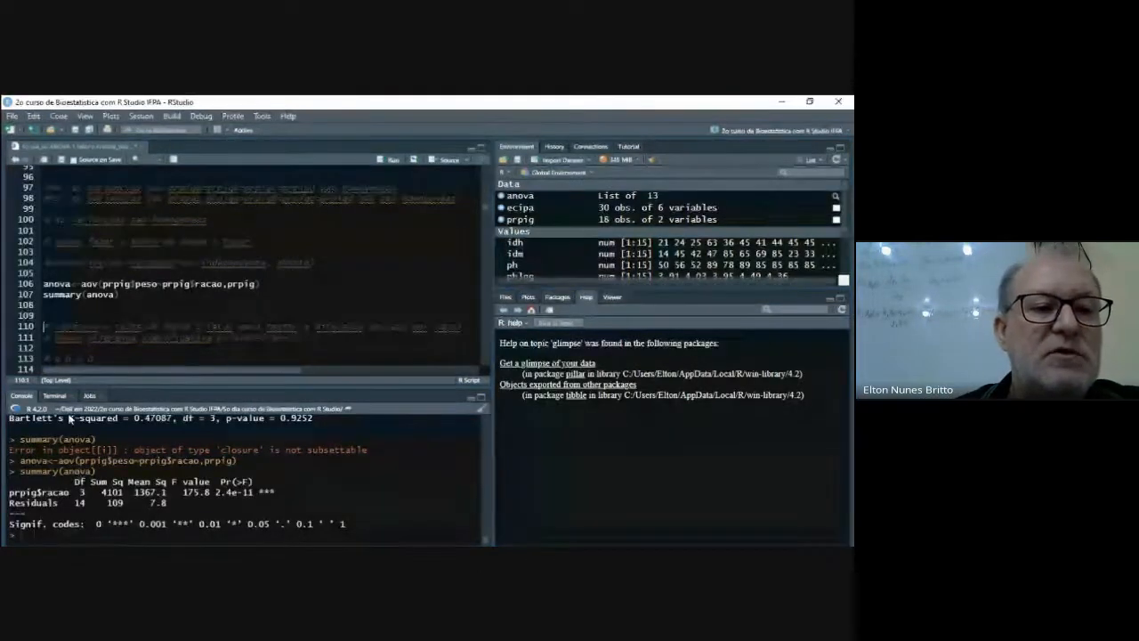
- Write TukeyHSD(anova) on line 126, directly below the commented Tukey template
scroll(122, 365, "down", 1)
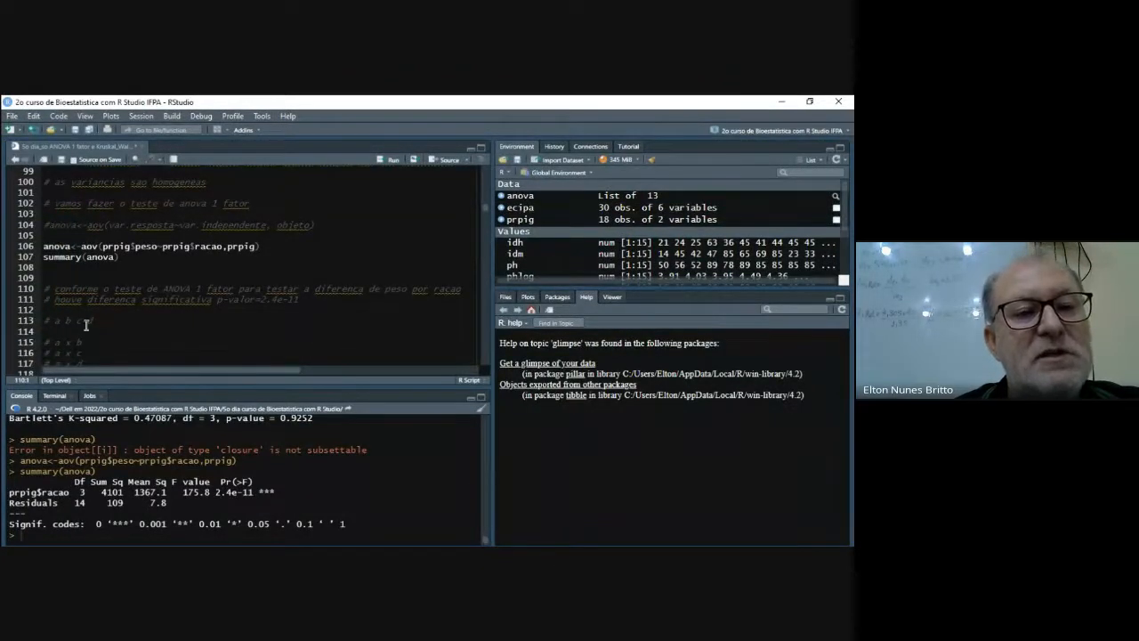
scroll(84, 324, "down", 1)
scroll(134, 299, "down", 2)
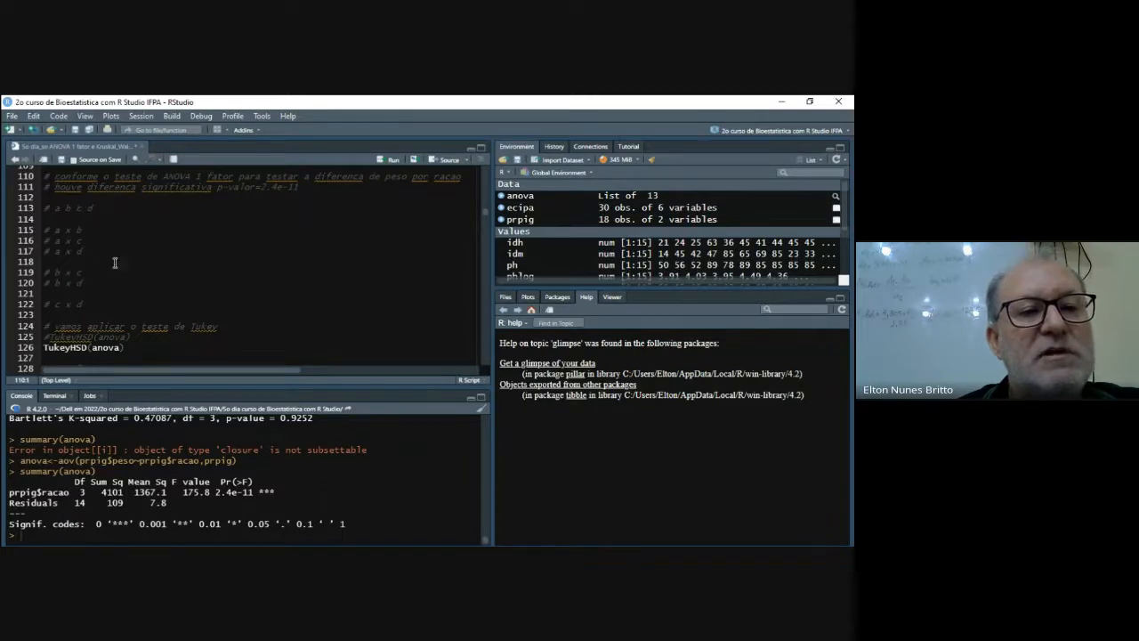
scroll(203, 253, "down", 1)
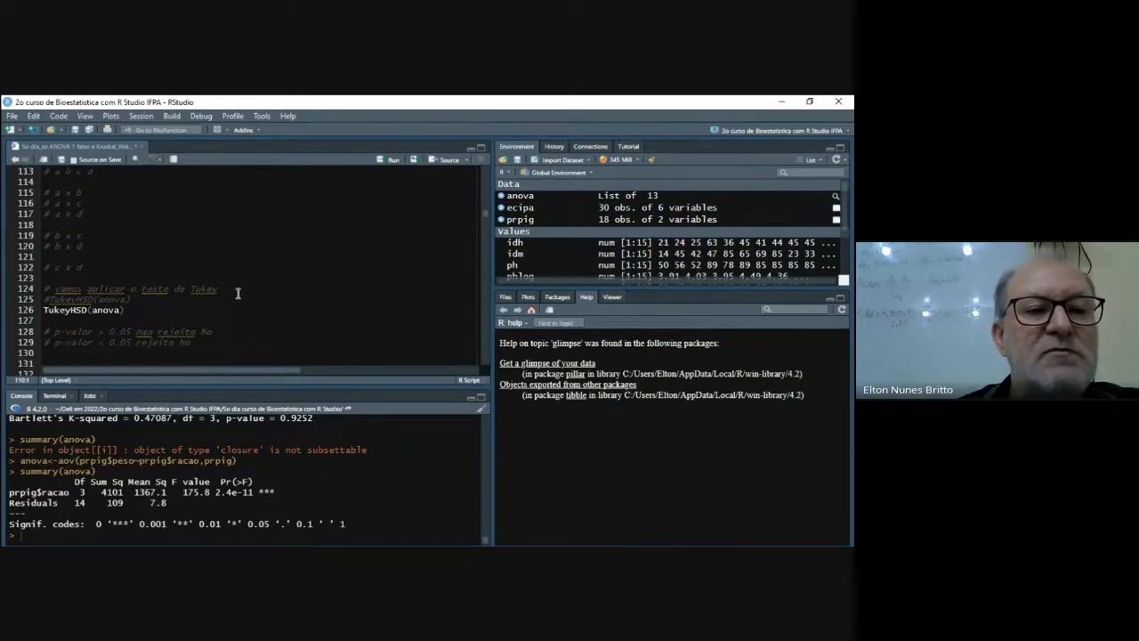
left_click(135, 302)
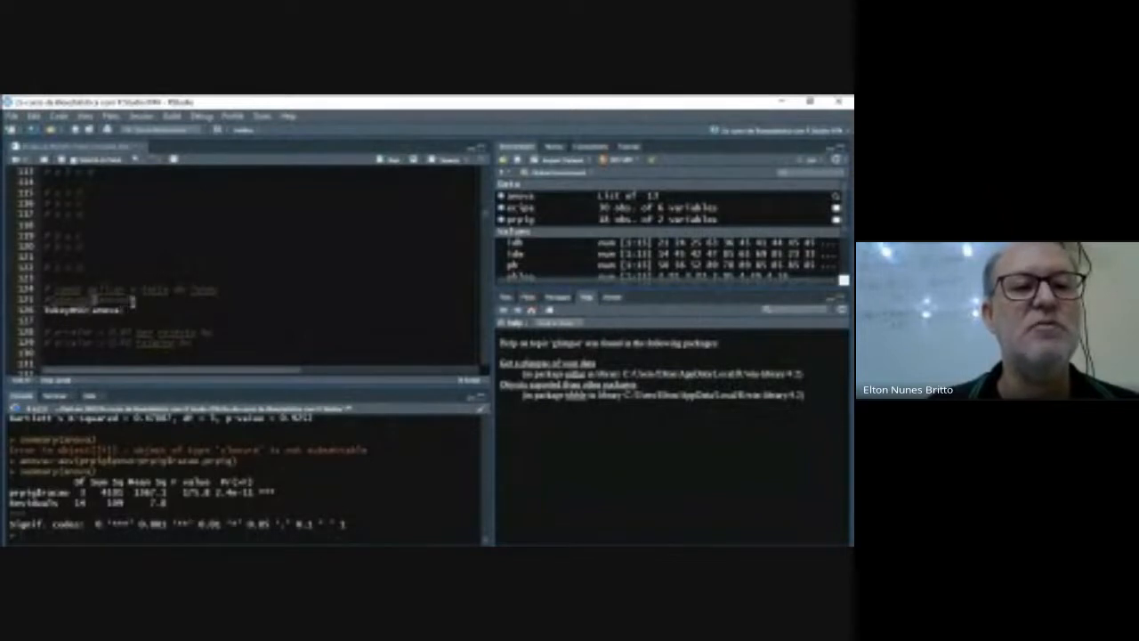
key("Return")
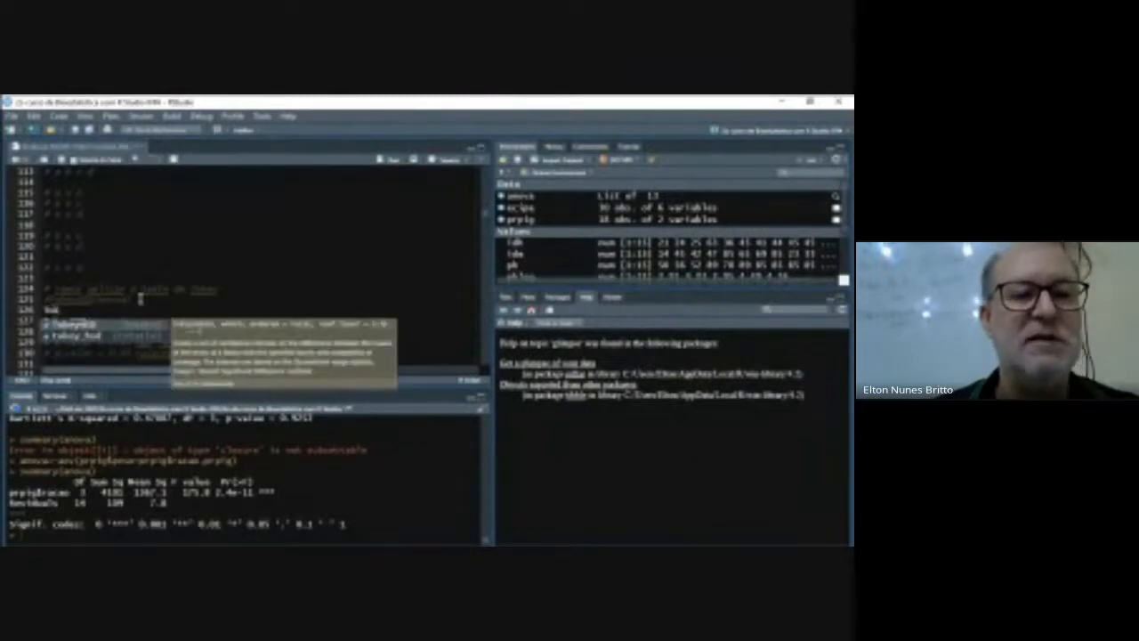
type("Tuk")
key("Return")
type("anova")
key("Right")
- Delete the duplicate TukeyHSD(anova) call on line 127 and run the Tukey test to review its pairwise comparisons
key("Down")
key("shift+Left")
key("shift+Left")
key("shift+Left")
key("shift+Left")
key("shift+Left")
key("shift+Left")
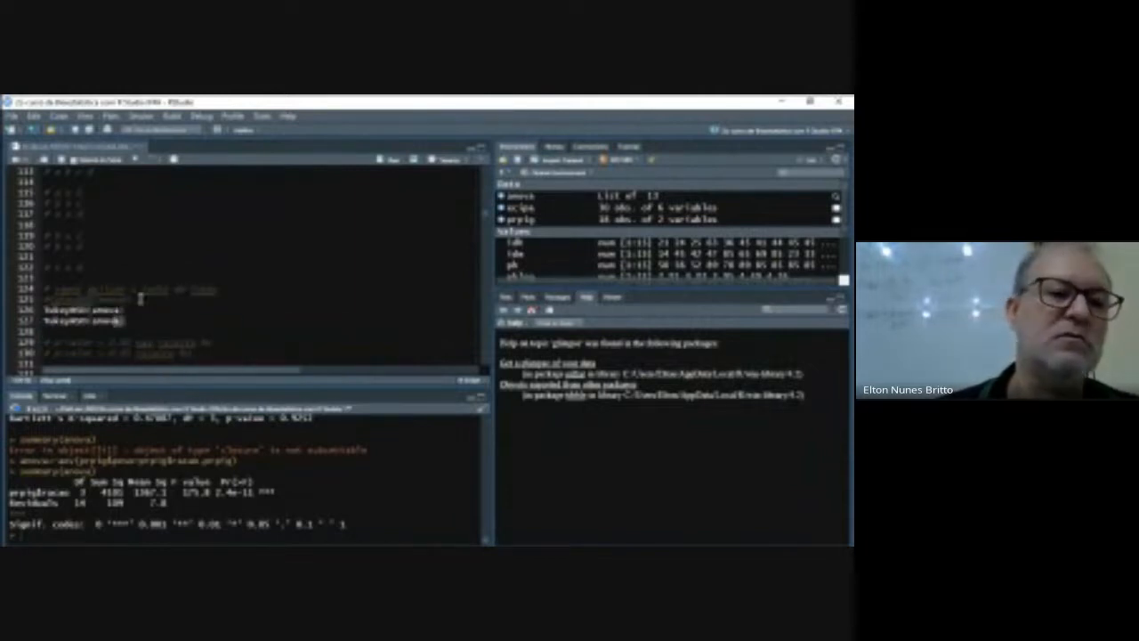
key("shift+Left")
key("shift+Left")
key("shift+Left")
key("shift+Left")
key("shift+Left")
key("shift+Left")
key("shift+Left")
key("shift+Left")
key("shift+Left")
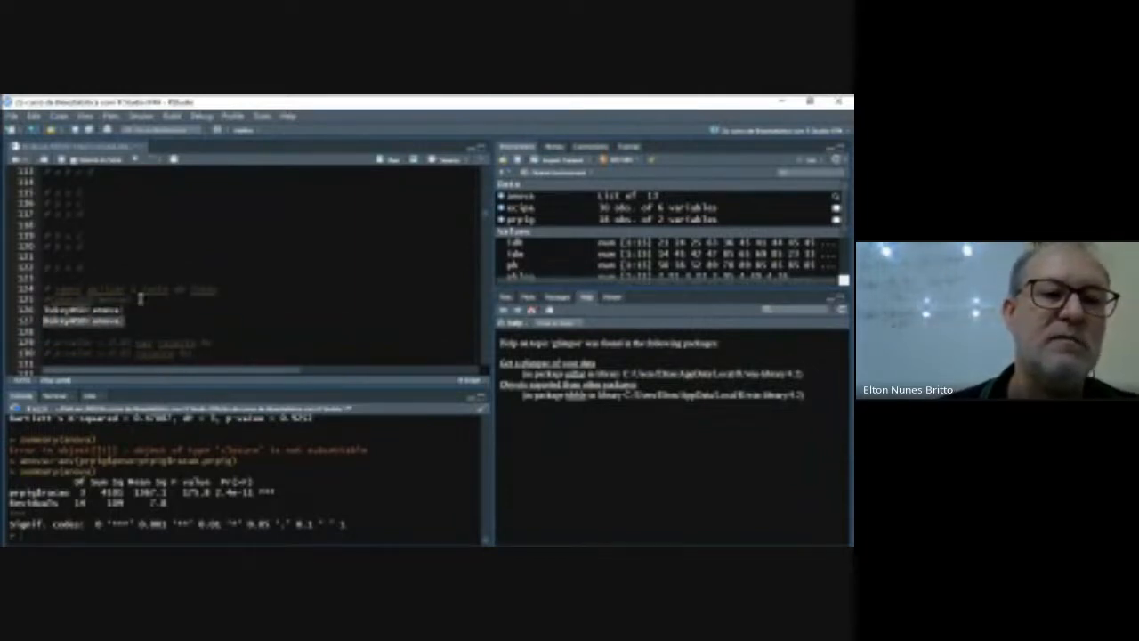
key("BackSpace")
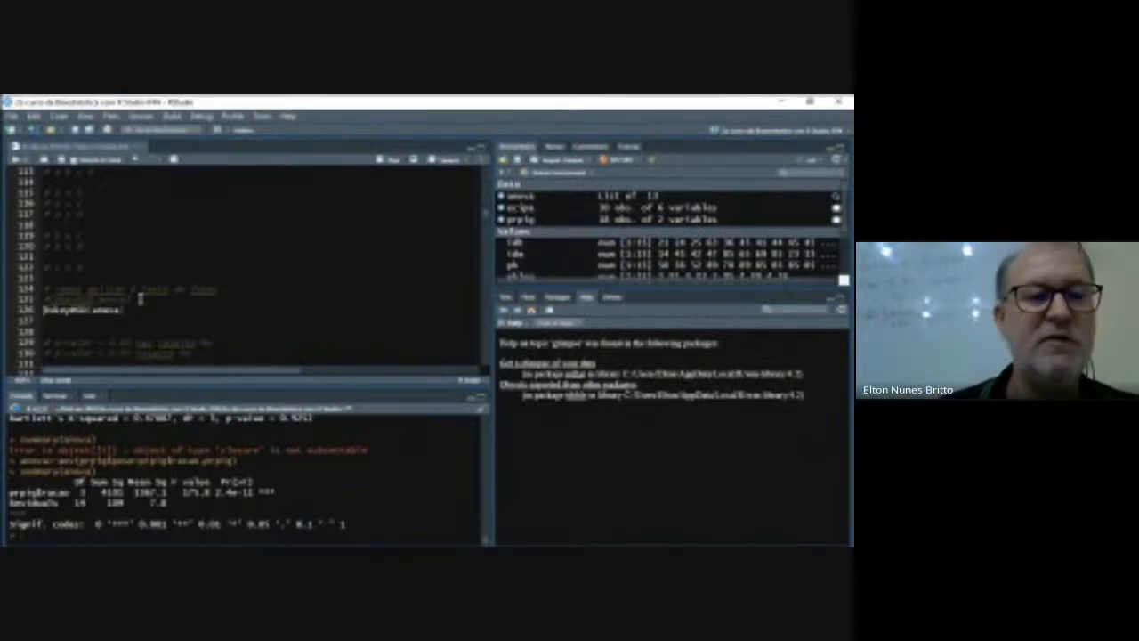
key("ctrl+Return")
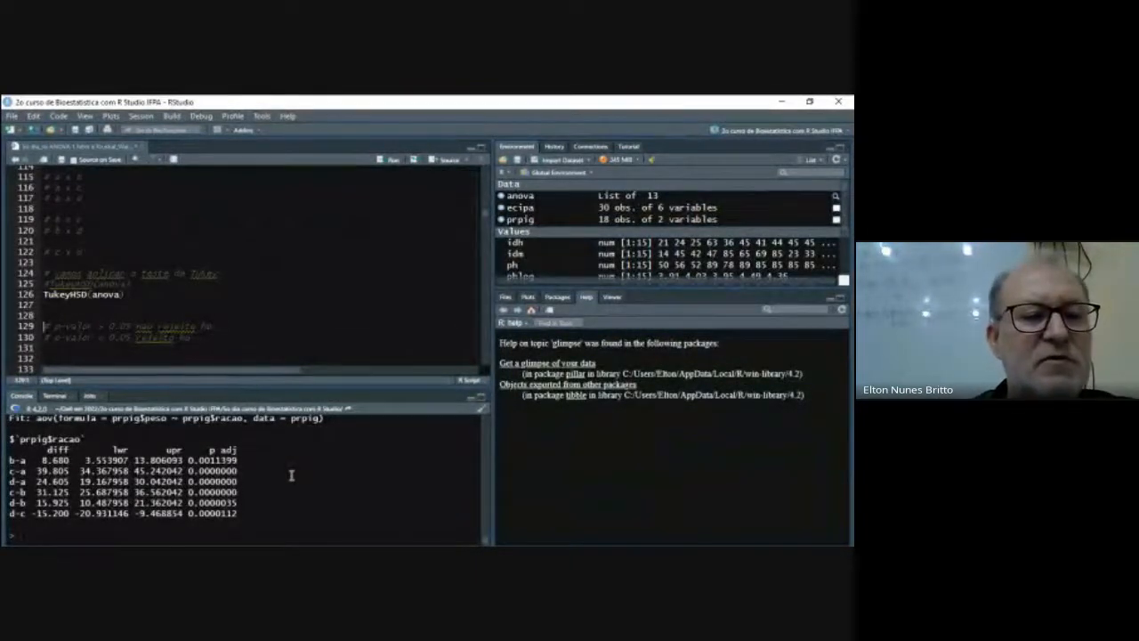
scroll(290, 475, "up", 1)
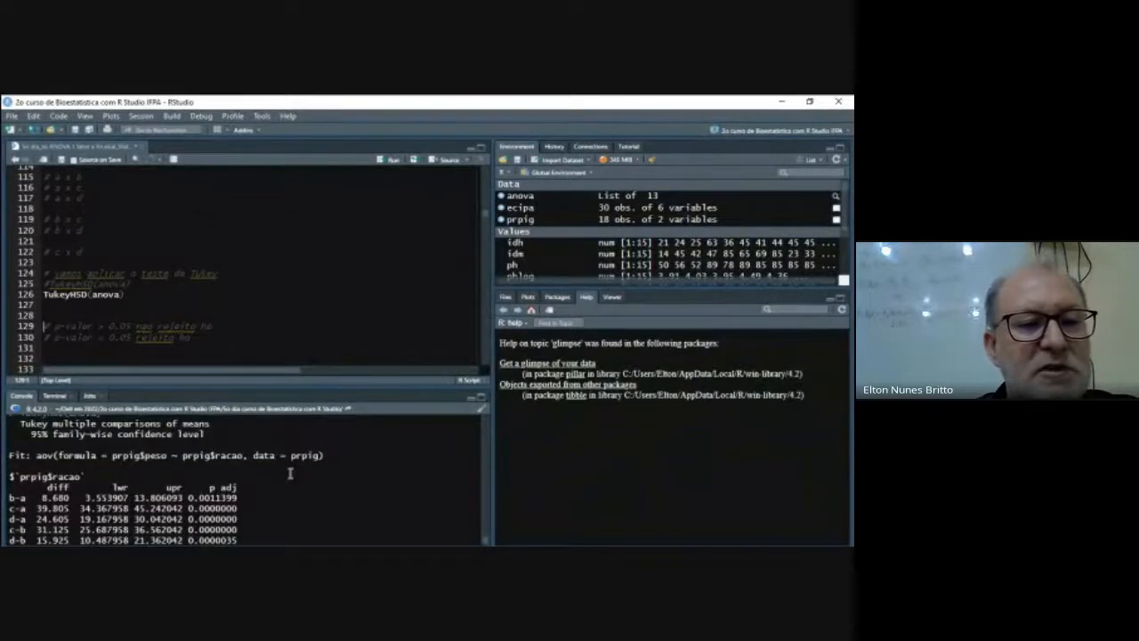
scroll(290, 475, "up", 1)
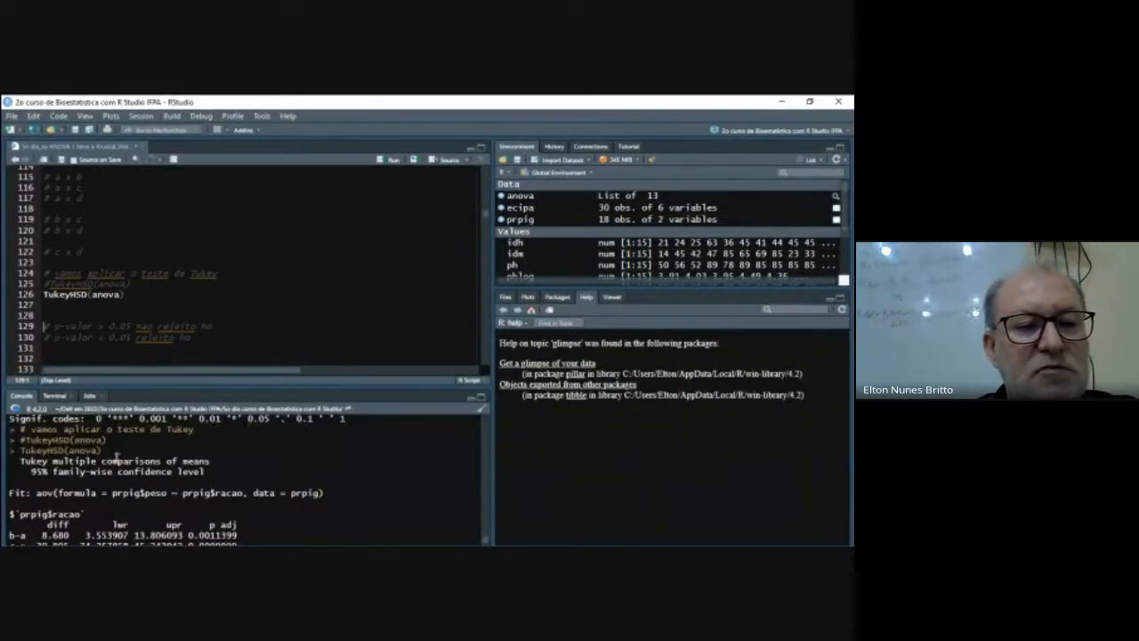
scroll(79, 473, "down", 1)
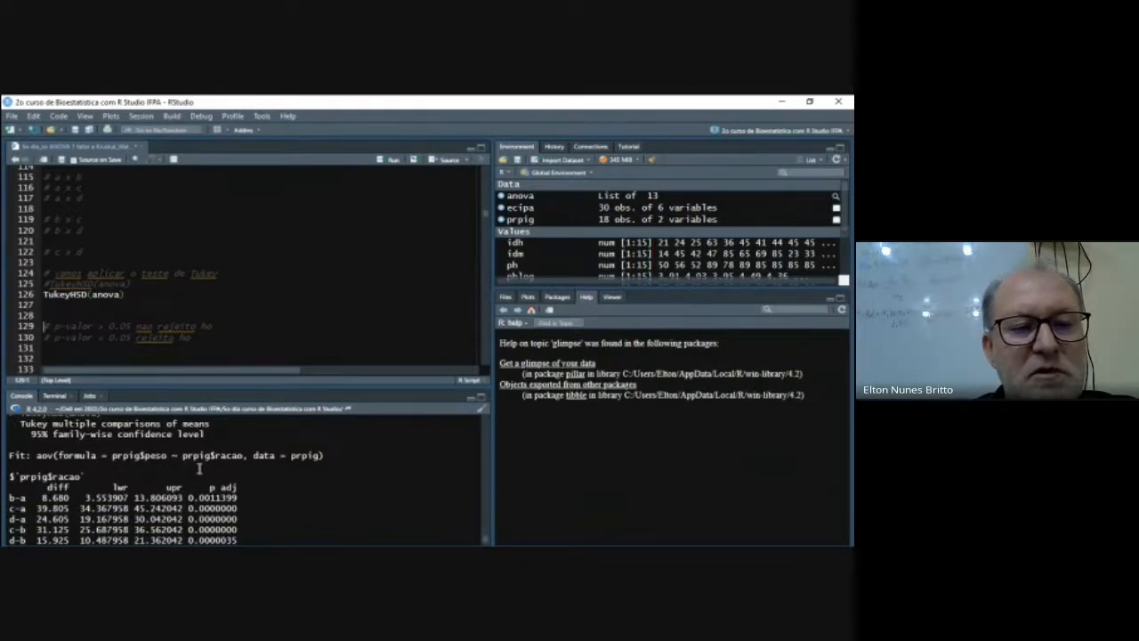
scroll(229, 463, "down", 1)
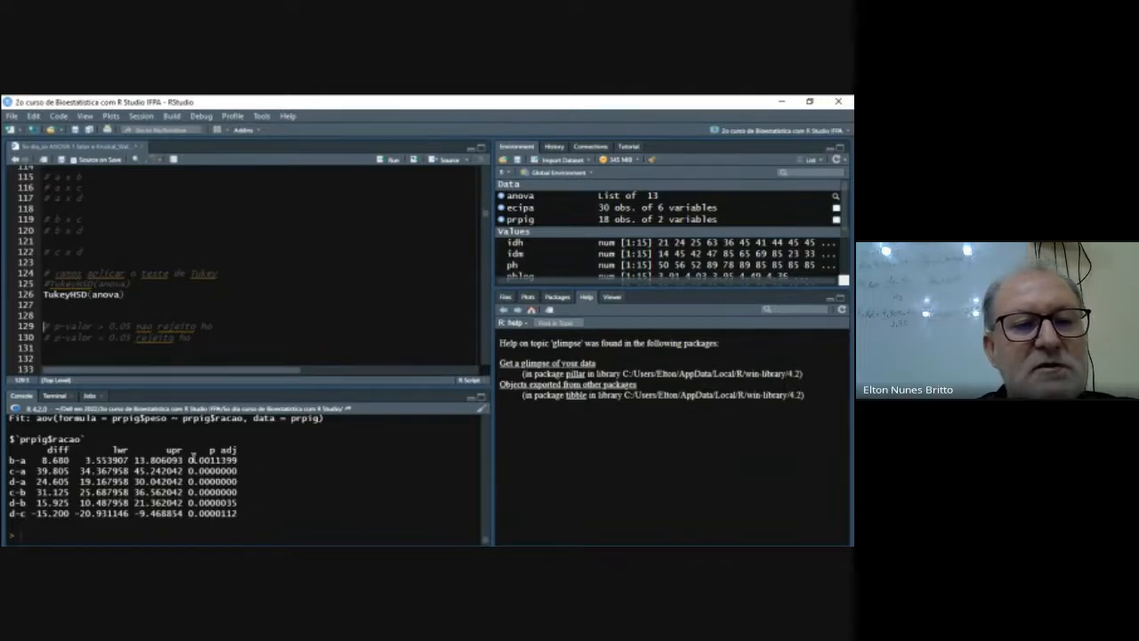
- Try to install the psych package from line 136 without restarting R, and load it with library(psych)
scroll(214, 328, "down", 4)
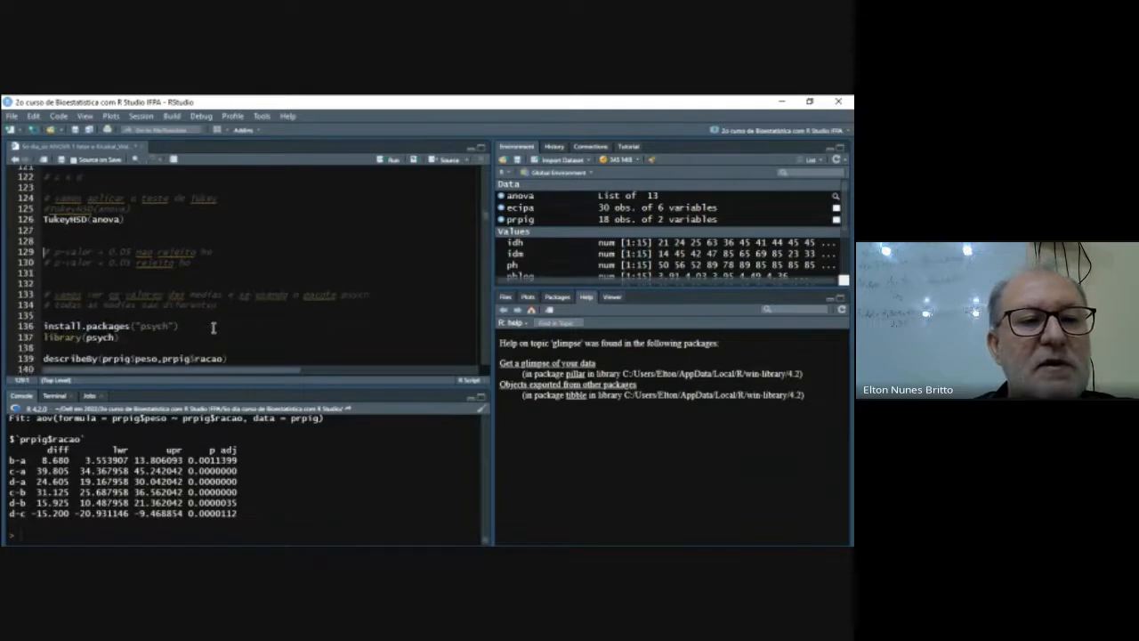
left_click(181, 290)
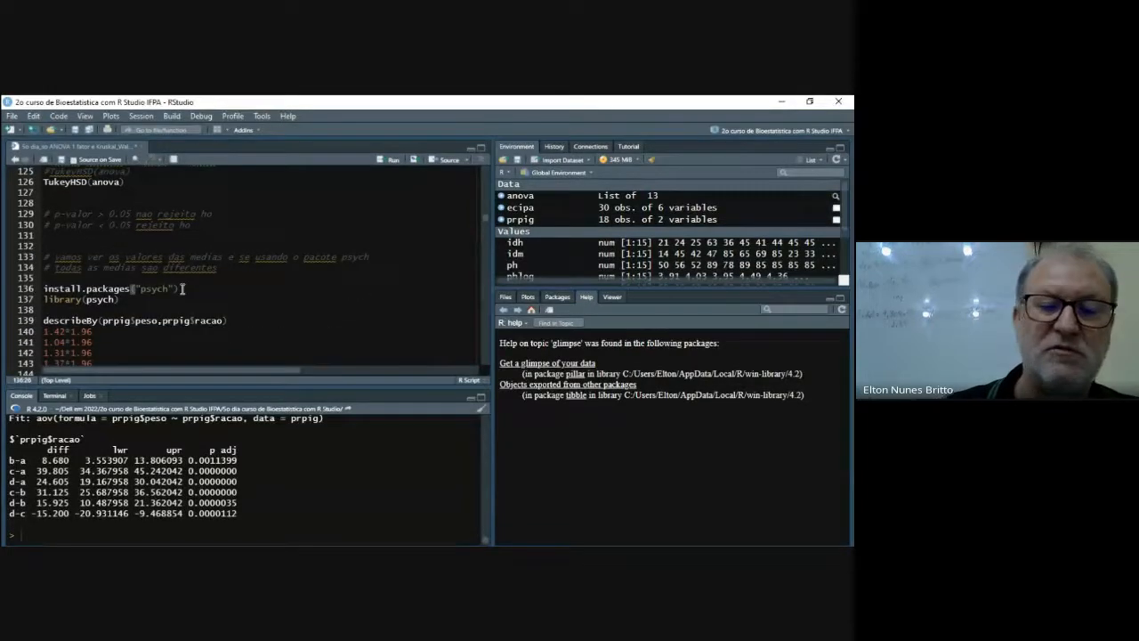
key("ctrl+Return")
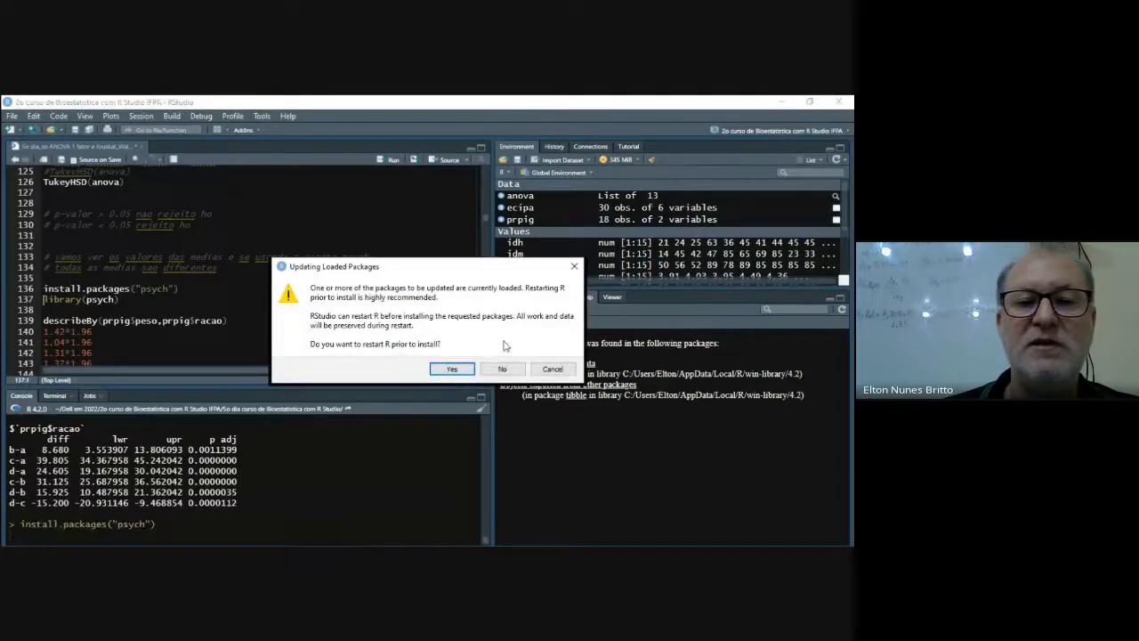
left_click(501, 369)
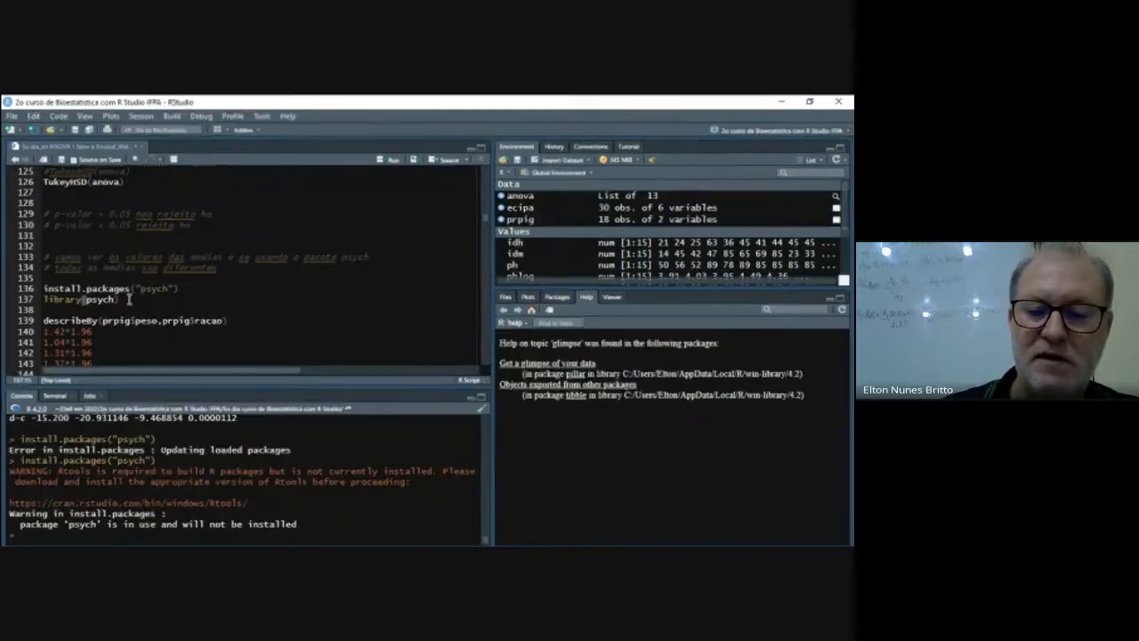
key("ctrl+Return")
- Run describeBy(prpig$peso,prpig$racao) on line 139 and review the descriptive statistics for each ration group
left_click(231, 321)
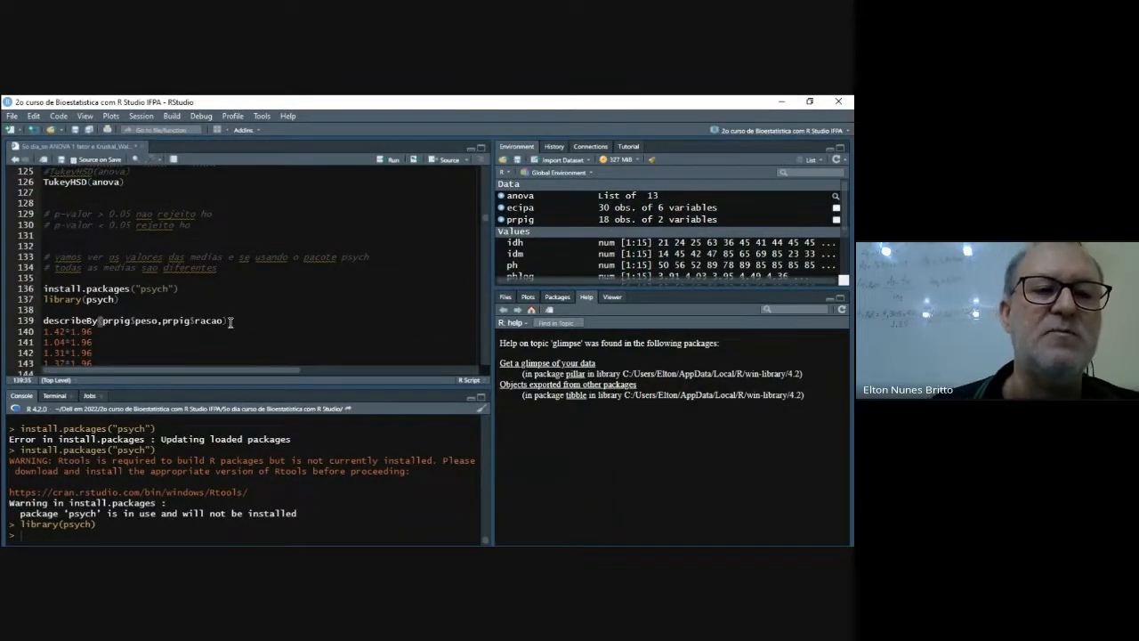
key("ctrl+Return")
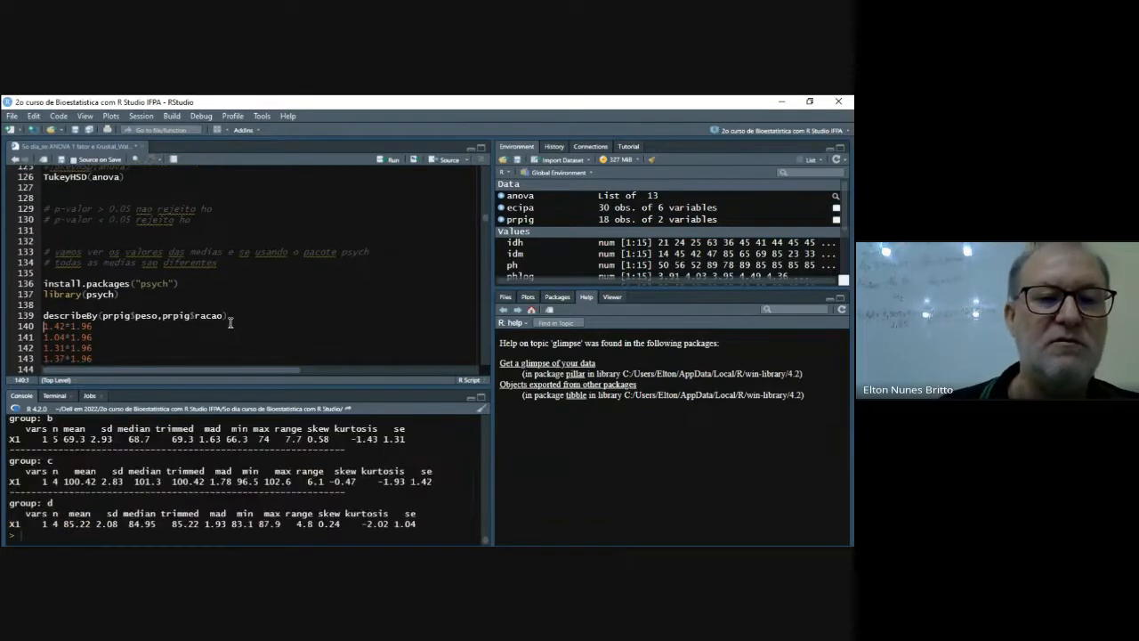
scroll(305, 514, "up", 2)
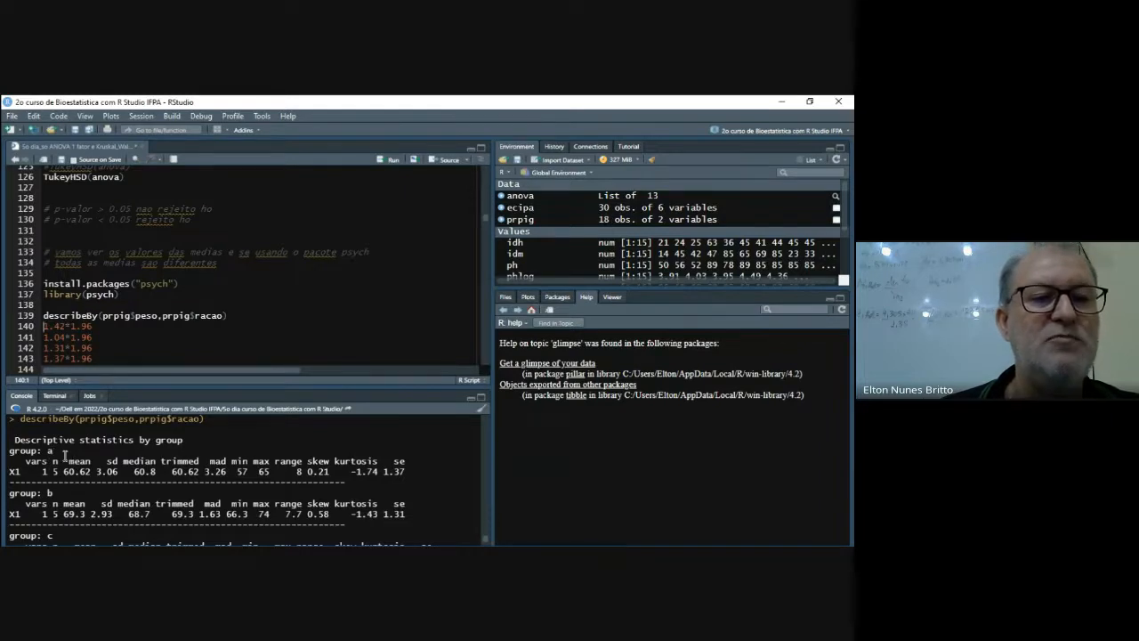
scroll(55, 498, "down", 2)
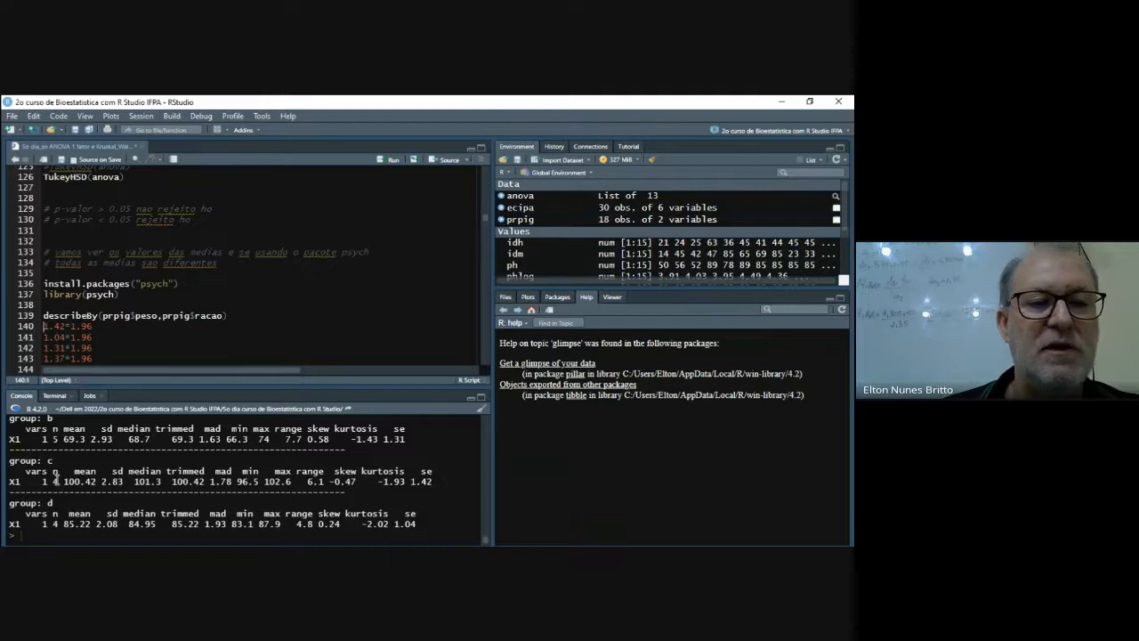
scroll(289, 449, "up", 3)
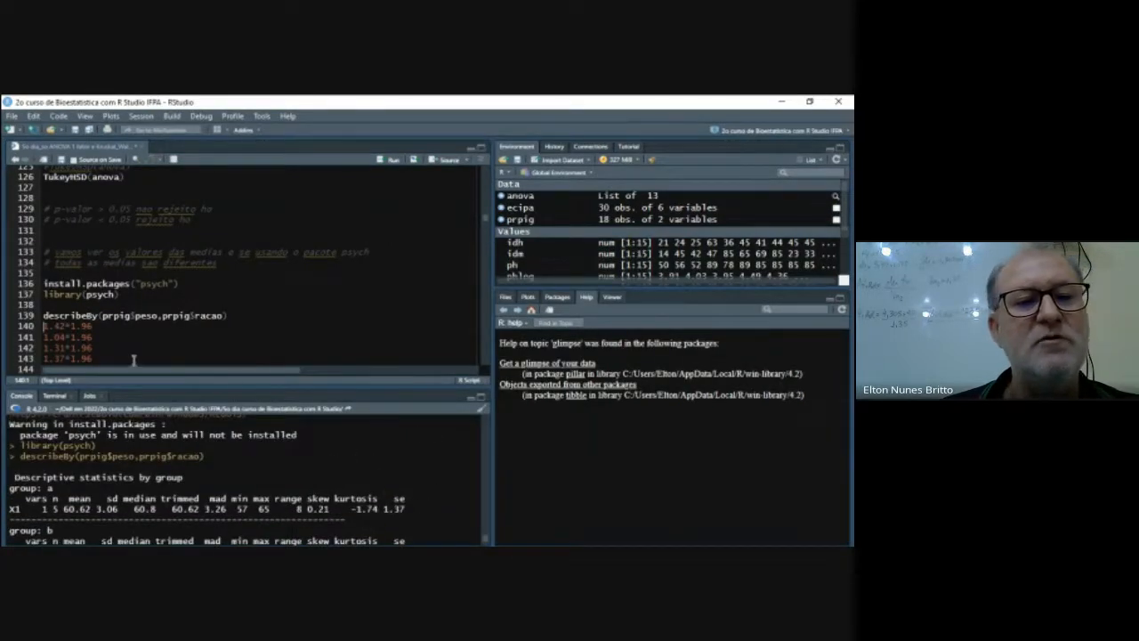
- Run the four multiplications by 1.96 on lines 140 to 143, for 1.42, 1.04, 1.31 and 1.37
scroll(142, 338, "down", 1)
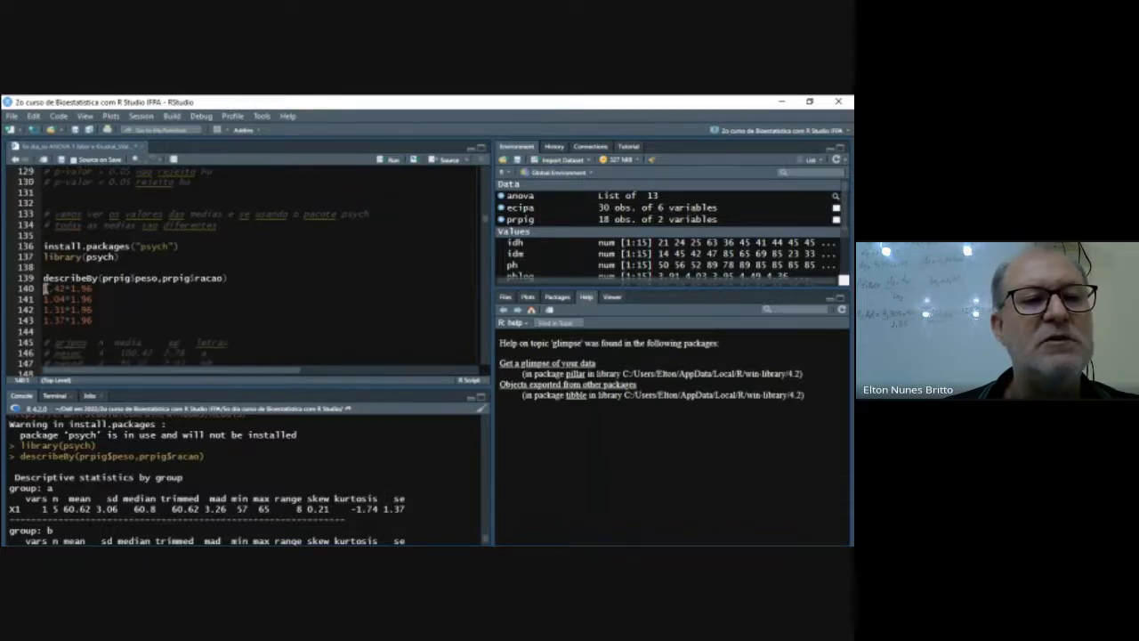
left_click_drag(43, 288, 94, 320)
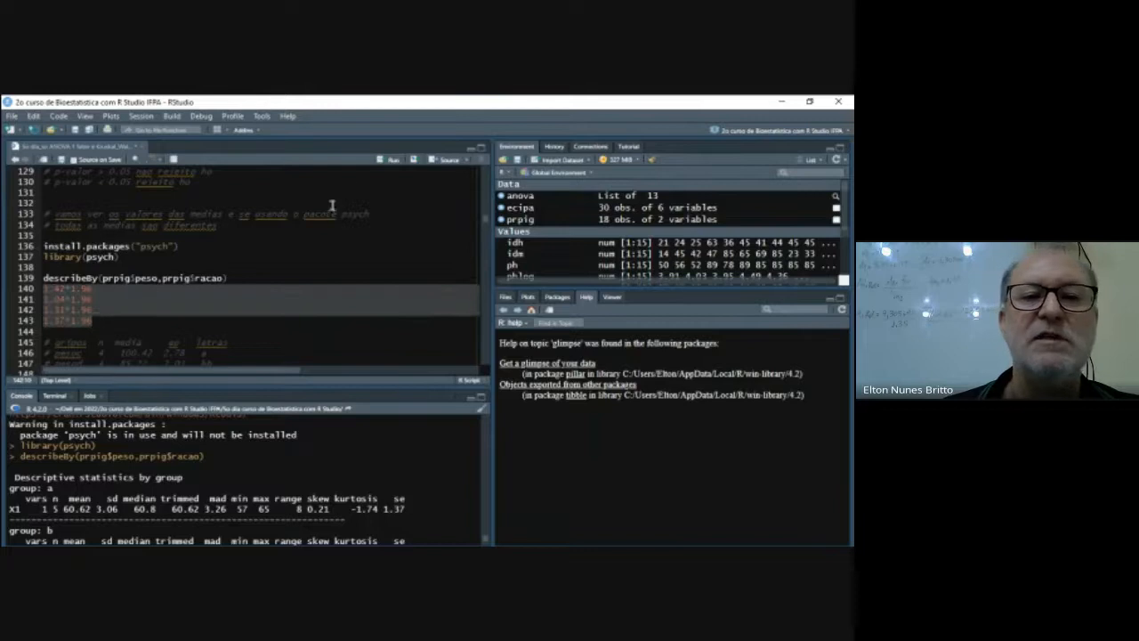
left_click(389, 160)
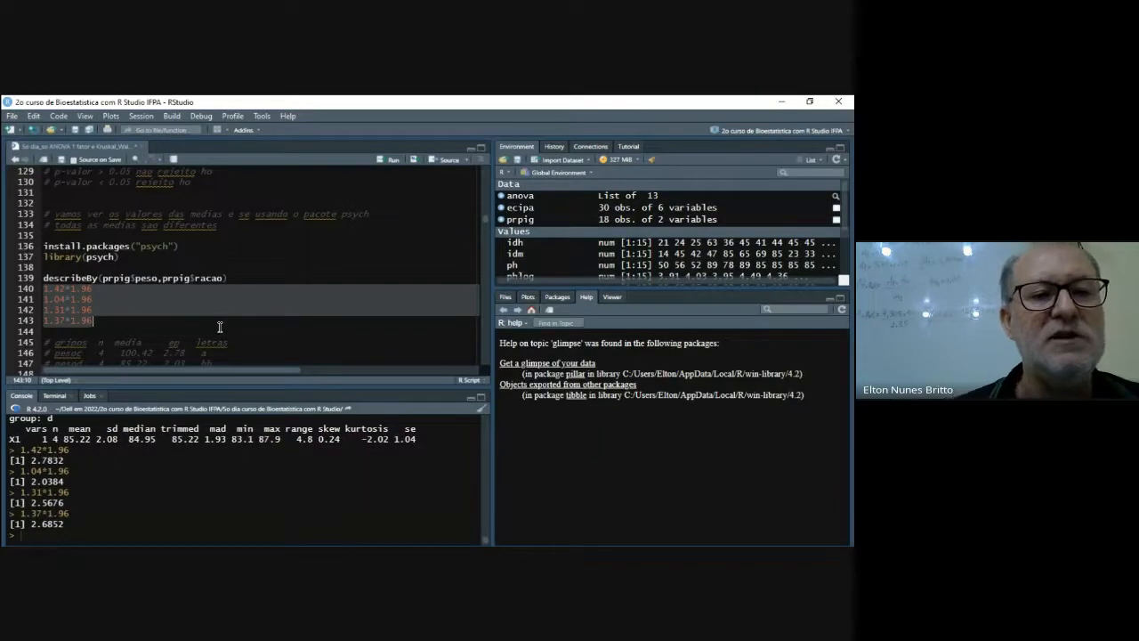
scroll(222, 325, "down", 1)
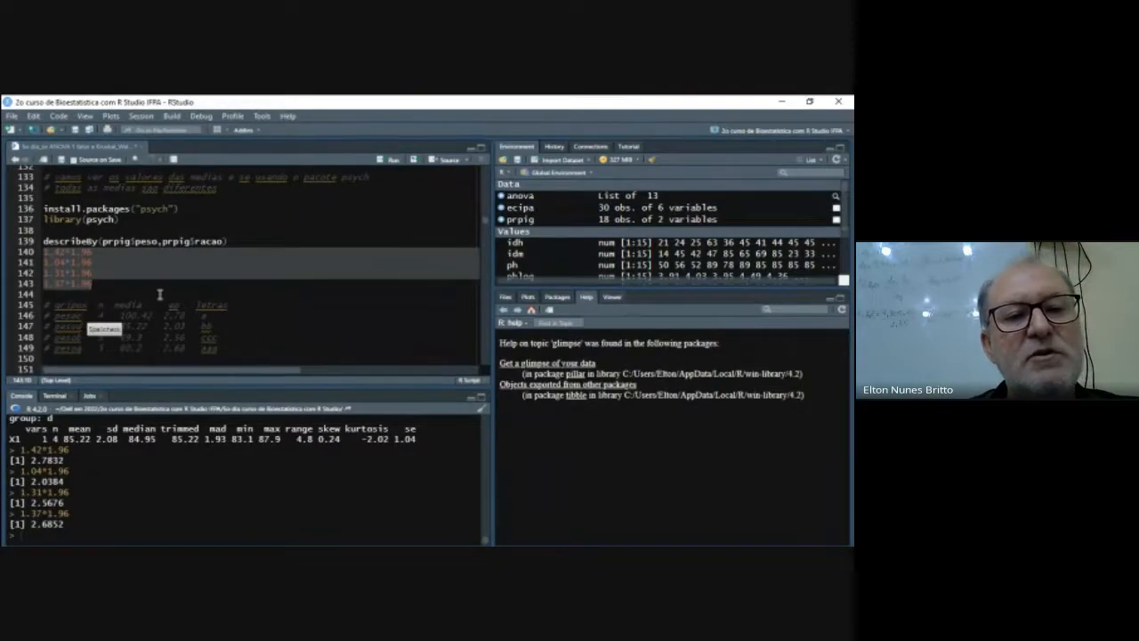
- Clear the existing significance letters from the letras column of the commented summary table on lines 146 to 149
left_click(116, 317)
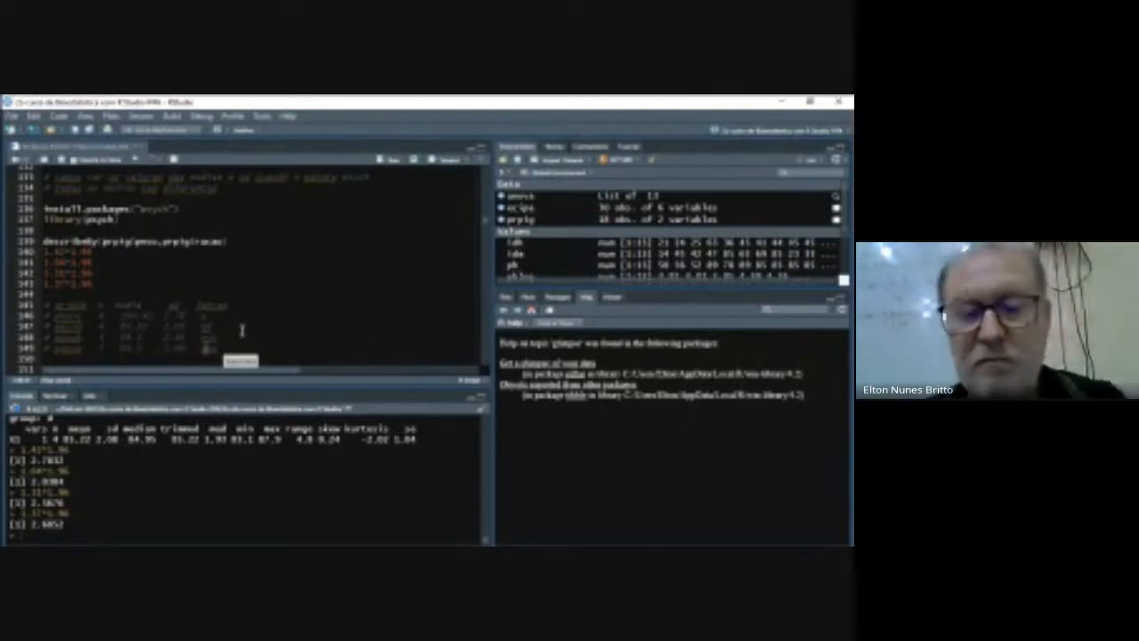
left_click_drag(205, 318, 211, 328)
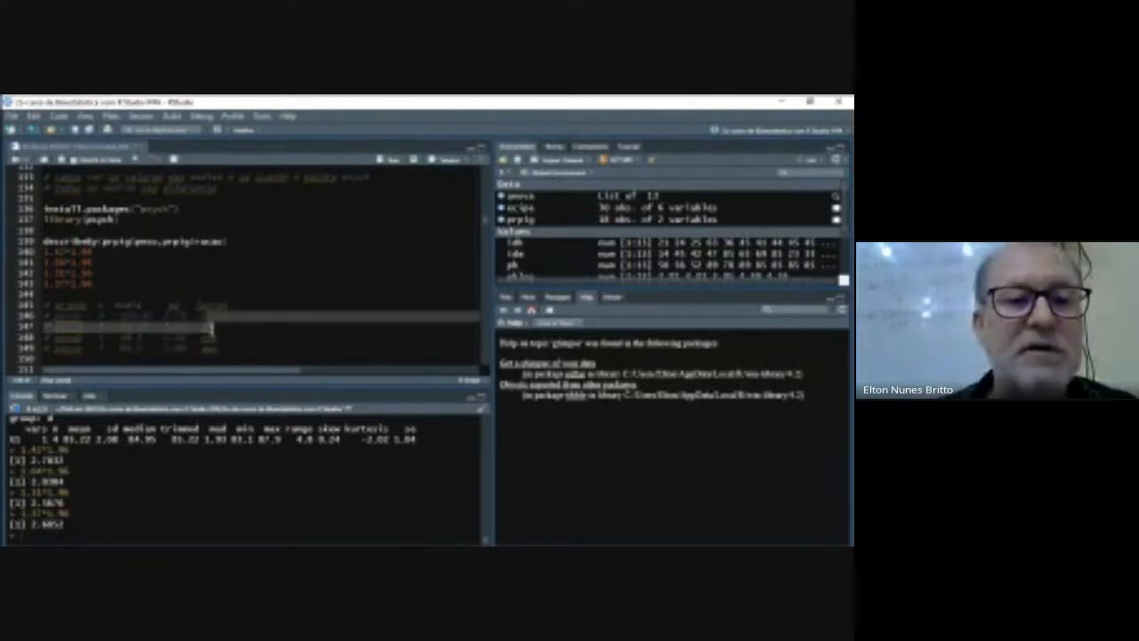
left_click(212, 334)
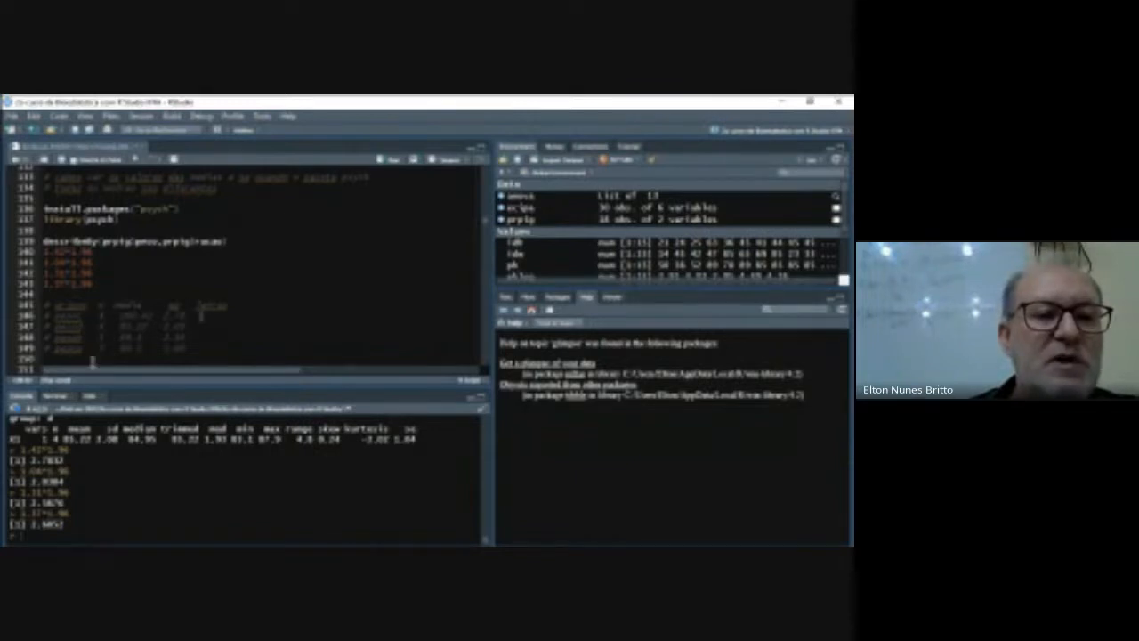
- Check the group means in the describeBy output and fill the letras column with a, bb, ccc and ddd for pesoc, pesod, pesob and pesoa
scroll(158, 451, "up", 5)
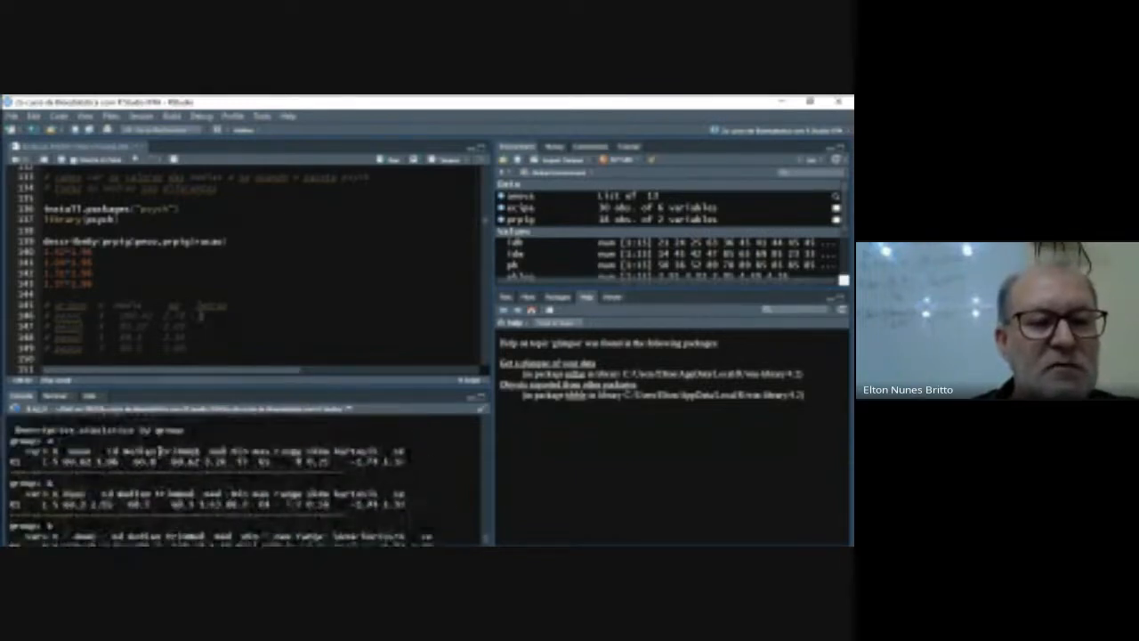
scroll(142, 466, "down", 1)
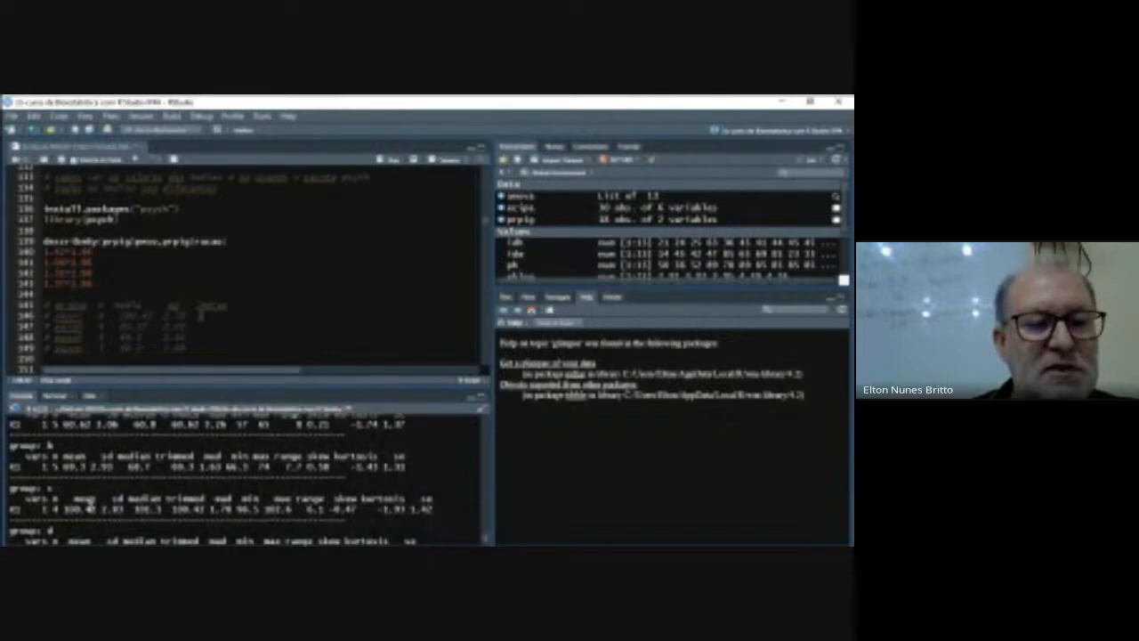
scroll(89, 507, "down", 2)
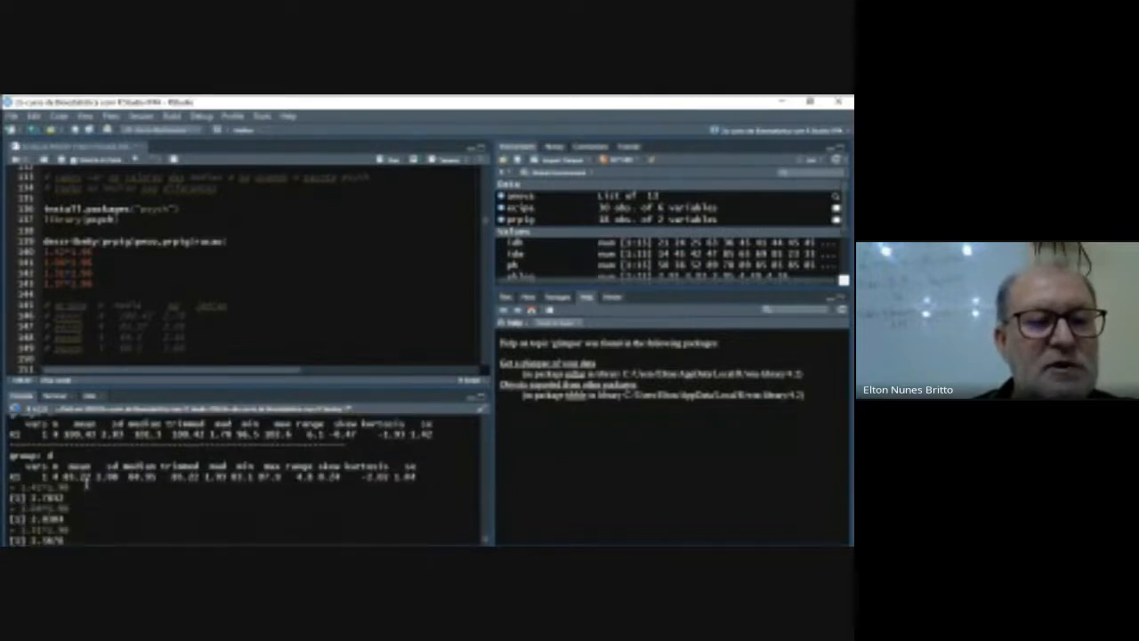
scroll(86, 466, "up", 2)
scroll(87, 466, "up", 1)
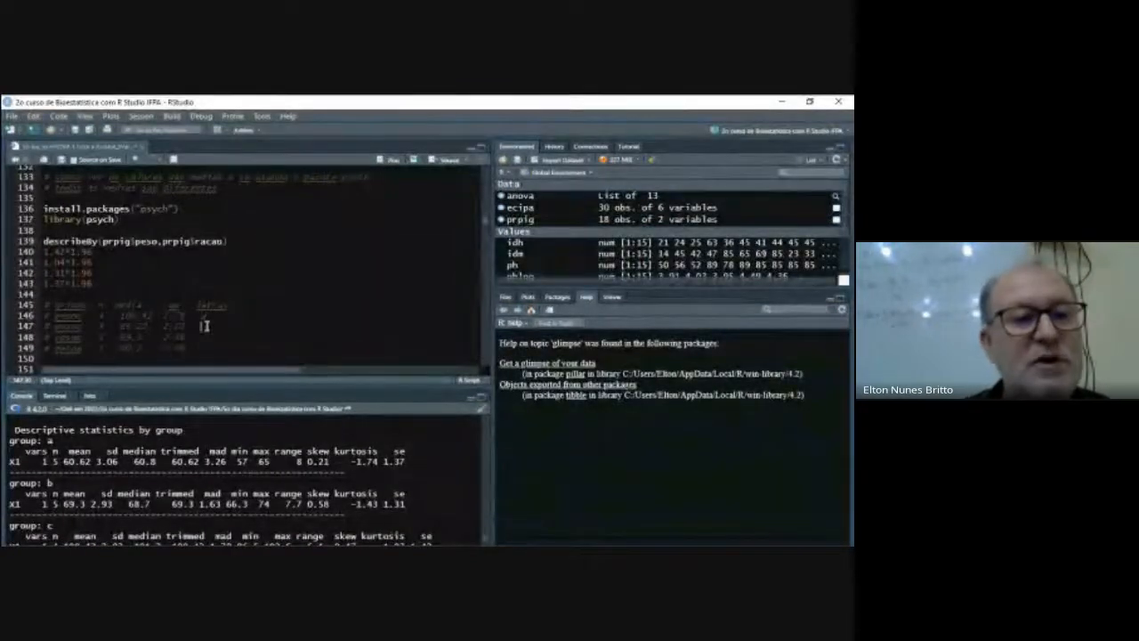
left_click(204, 337)
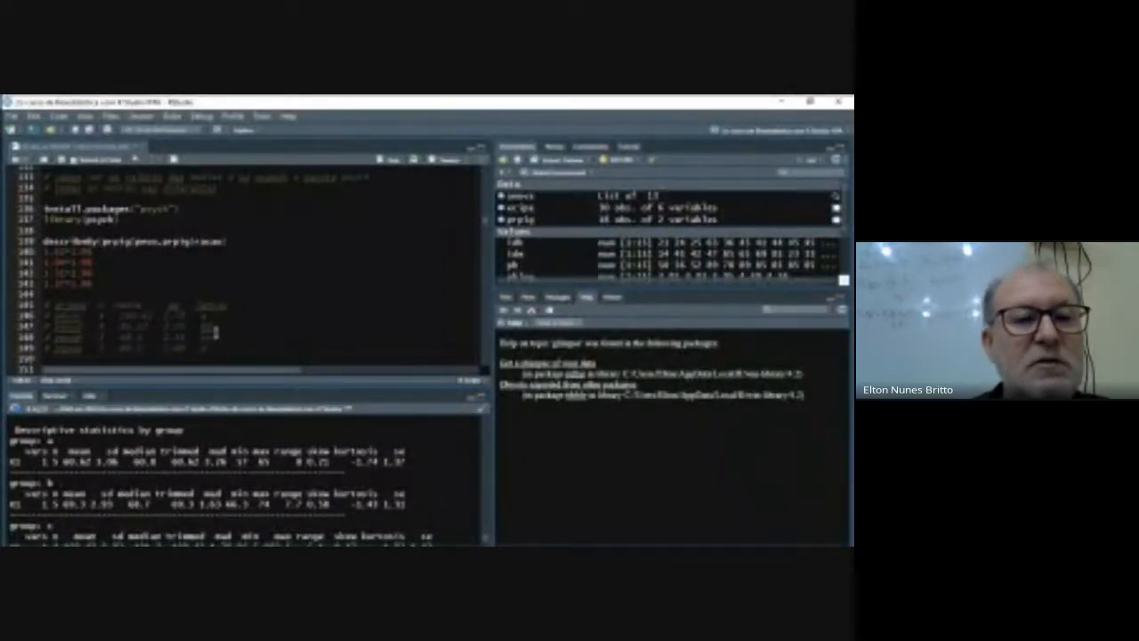
left_click(218, 348)
type("d")
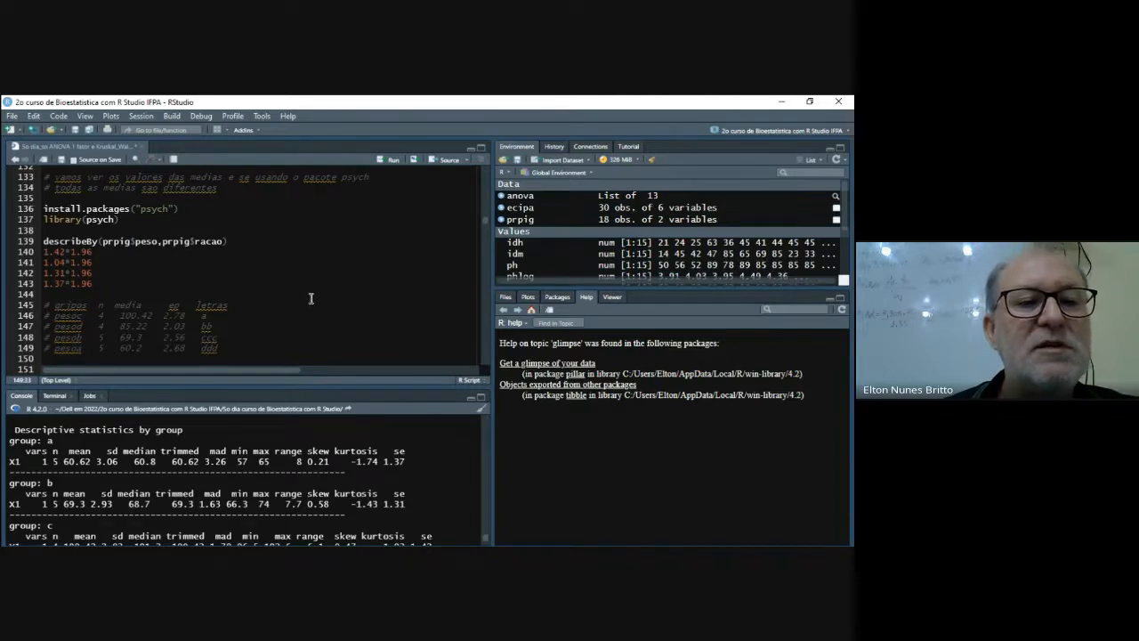
- Review the commented means, letters and conclusion on lines 152 to 155 against the Tukey pairwise comparisons in the console
scroll(312, 298, "down", 3)
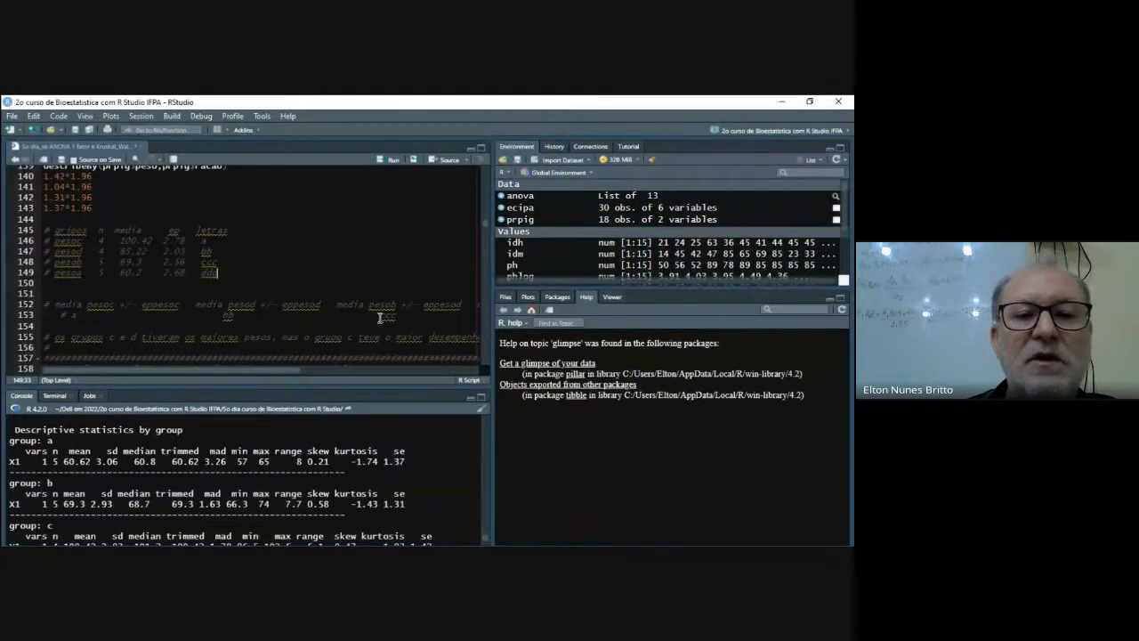
scroll(380, 318, "right", 5)
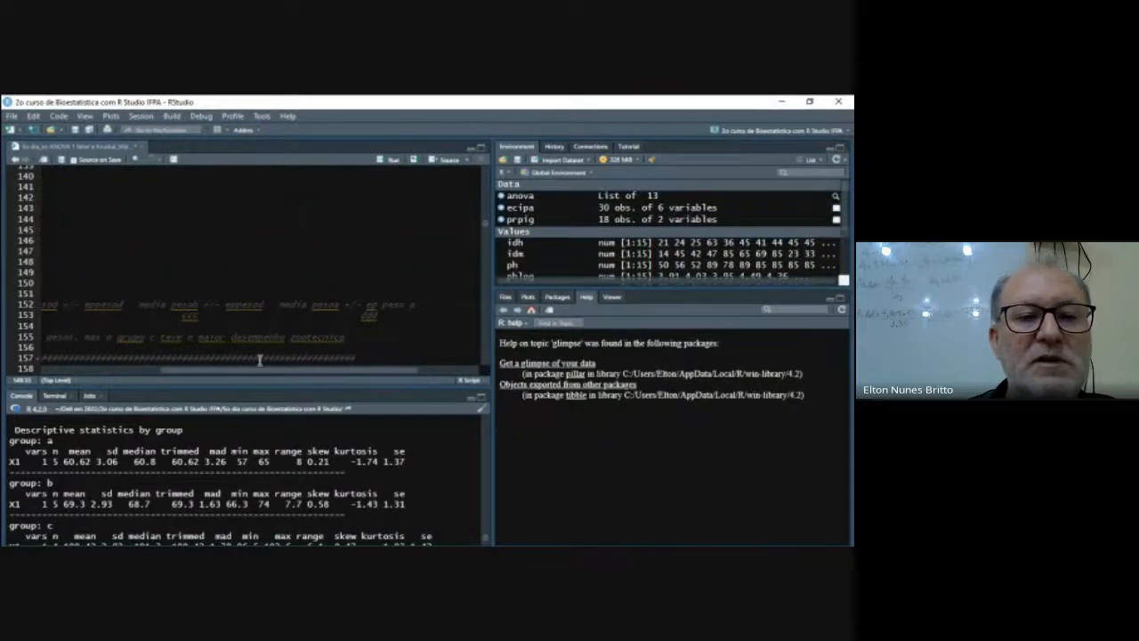
left_click_drag(261, 374, 113, 385)
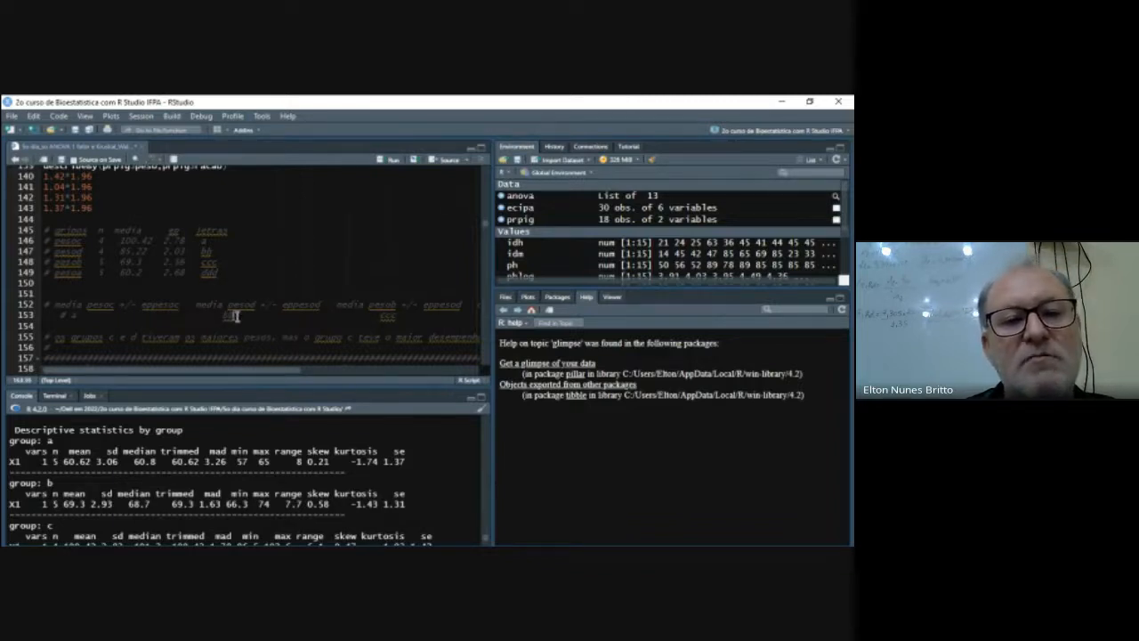
left_click_drag(260, 371, 315, 368)
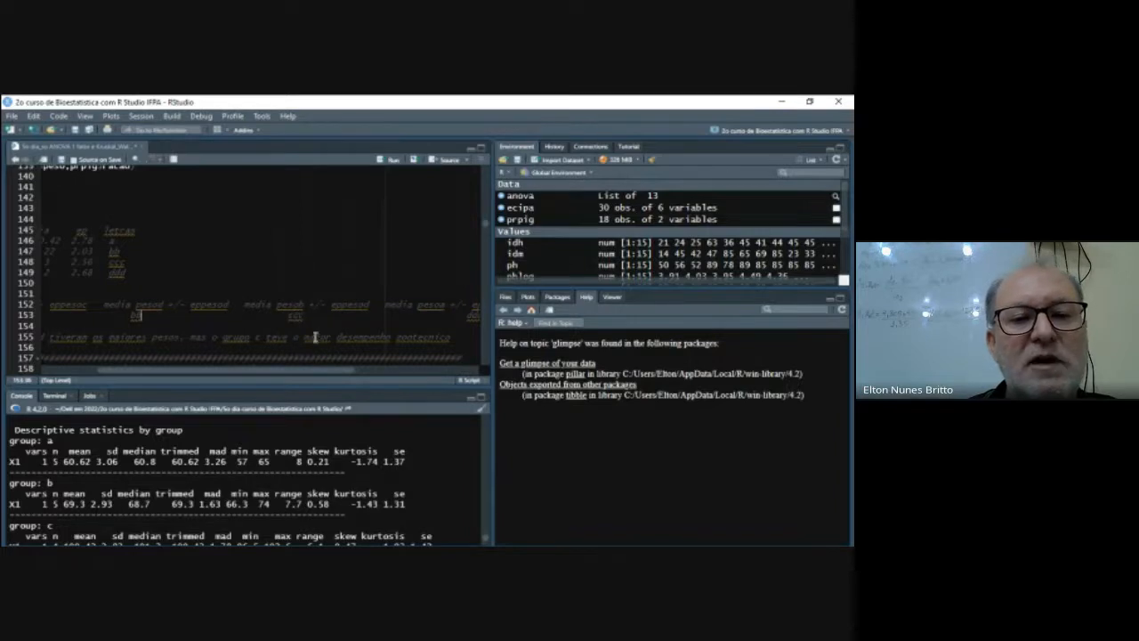
left_click_drag(321, 371, 402, 373)
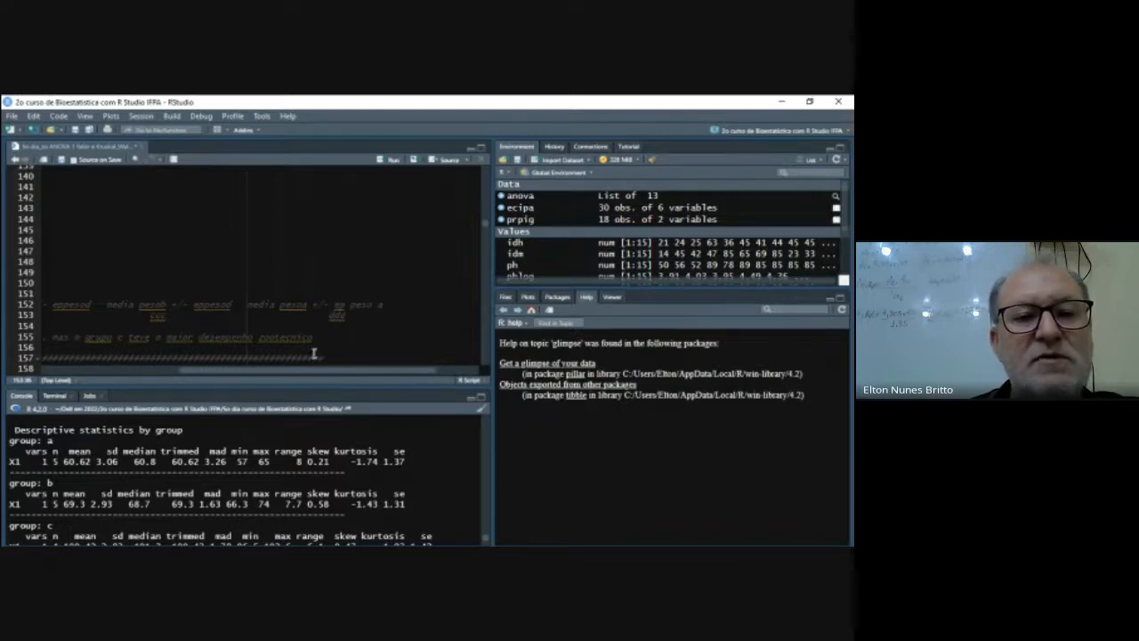
left_click_drag(315, 374, 183, 372)
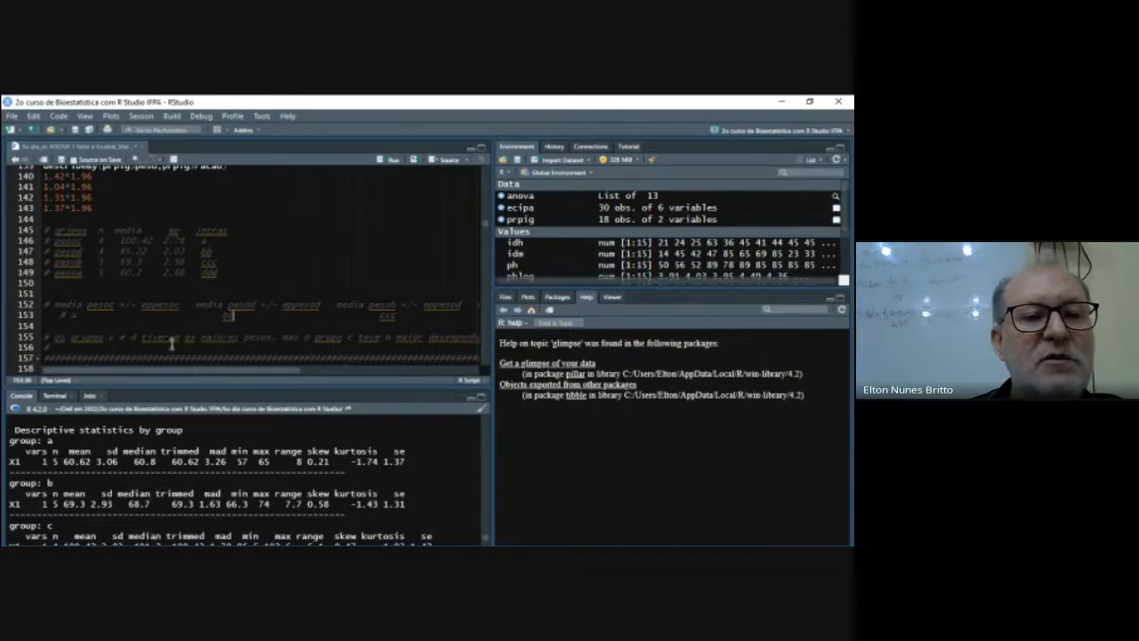
scroll(244, 427, "up", 5)
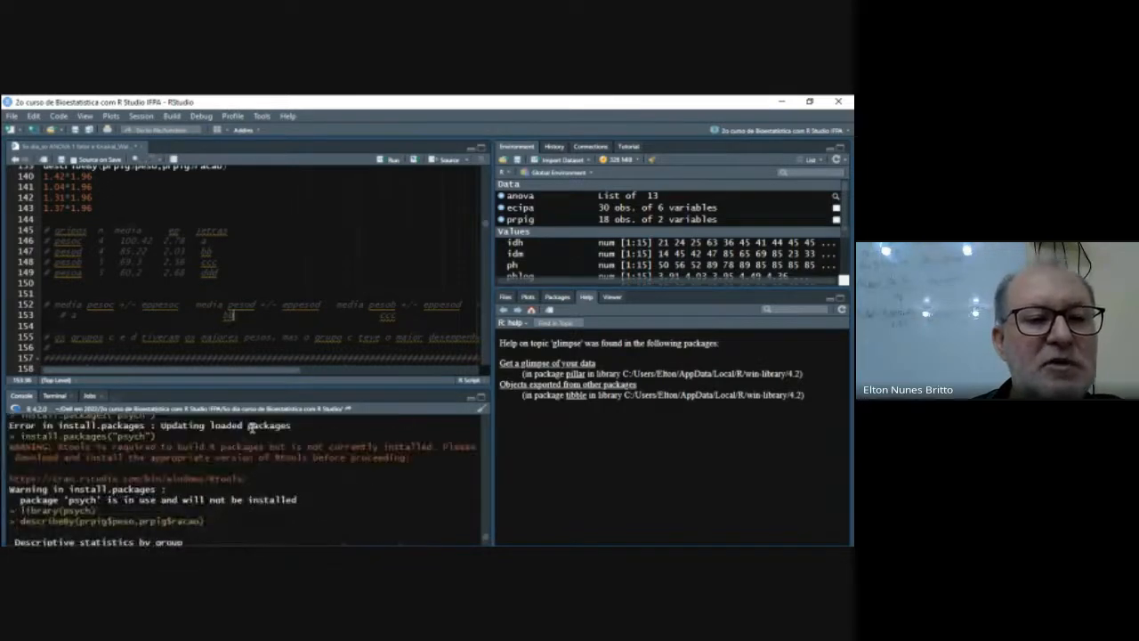
scroll(252, 428, "up", 2)
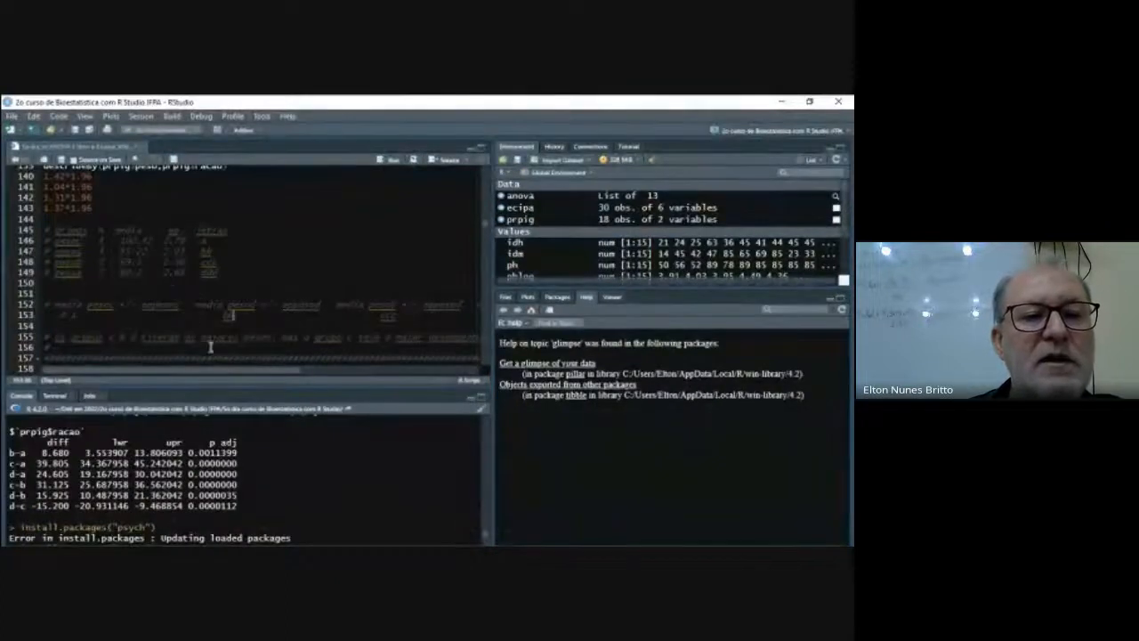
scroll(204, 306, "down", 1)
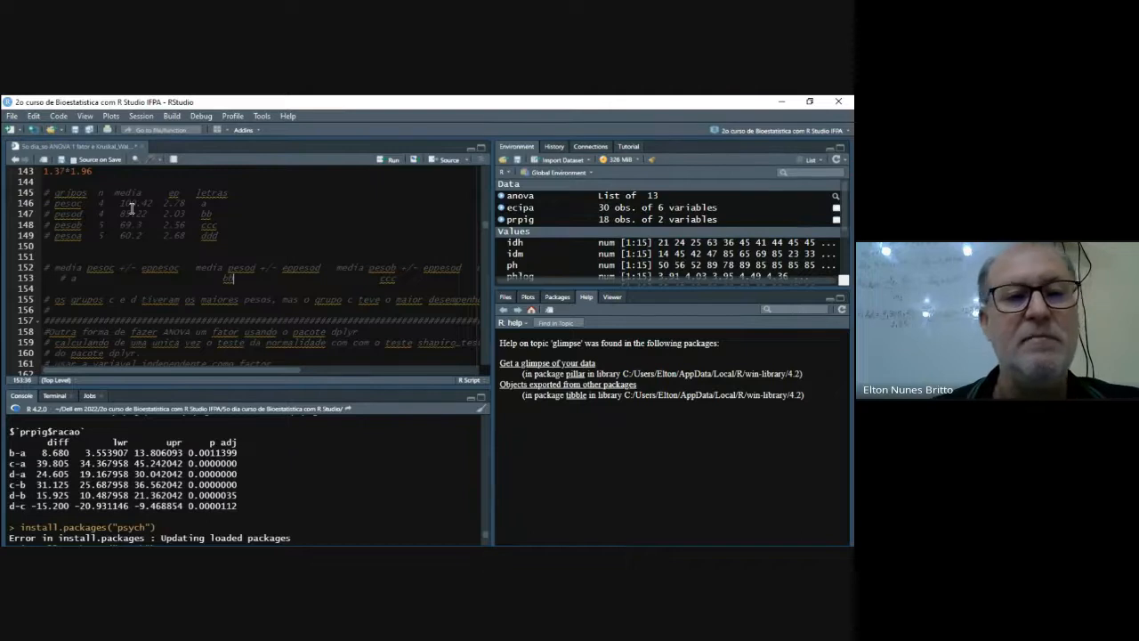
- Run lines 163 to 167 to load dplyr and car and try to install dplyr, car and rstatix without restarting R
scroll(192, 284, "down", 1)
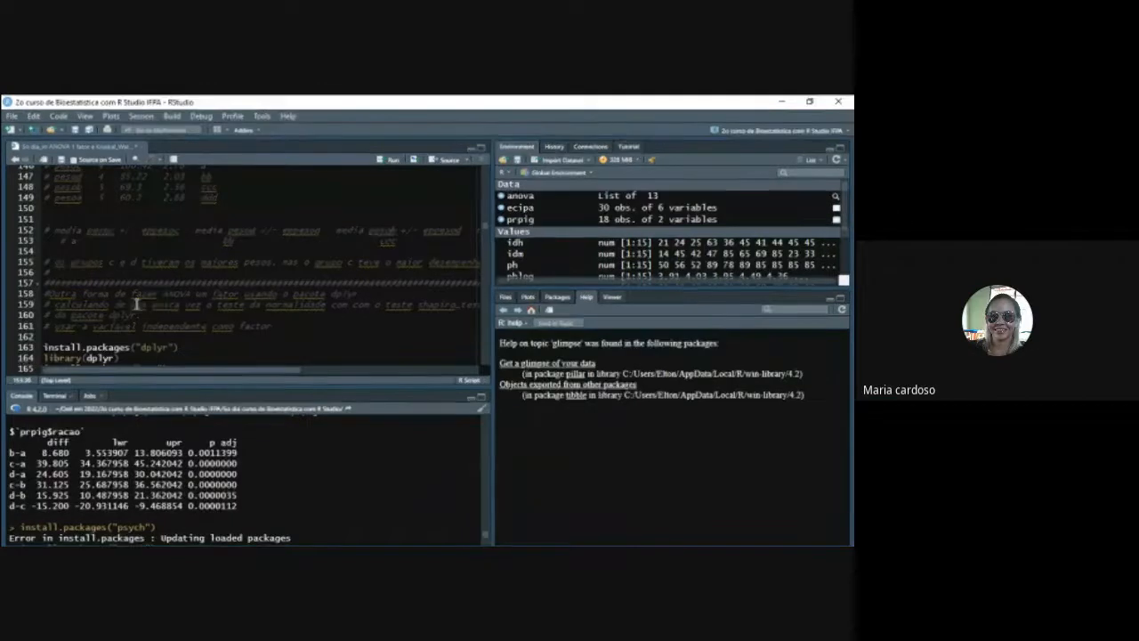
scroll(233, 322, "down", 1)
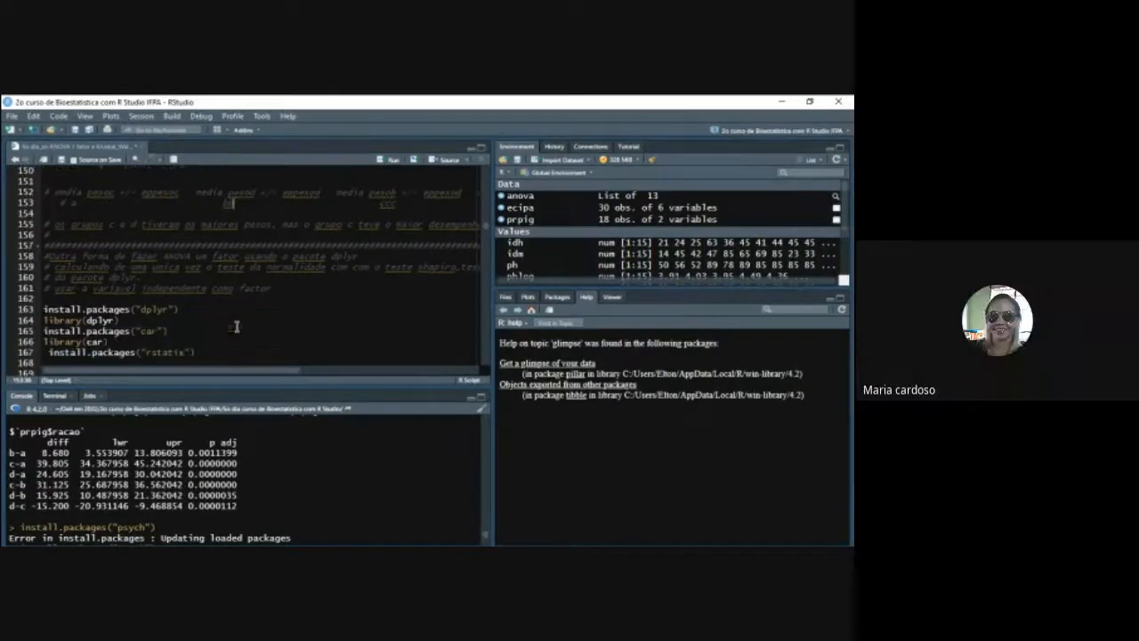
scroll(222, 312, "down", 1)
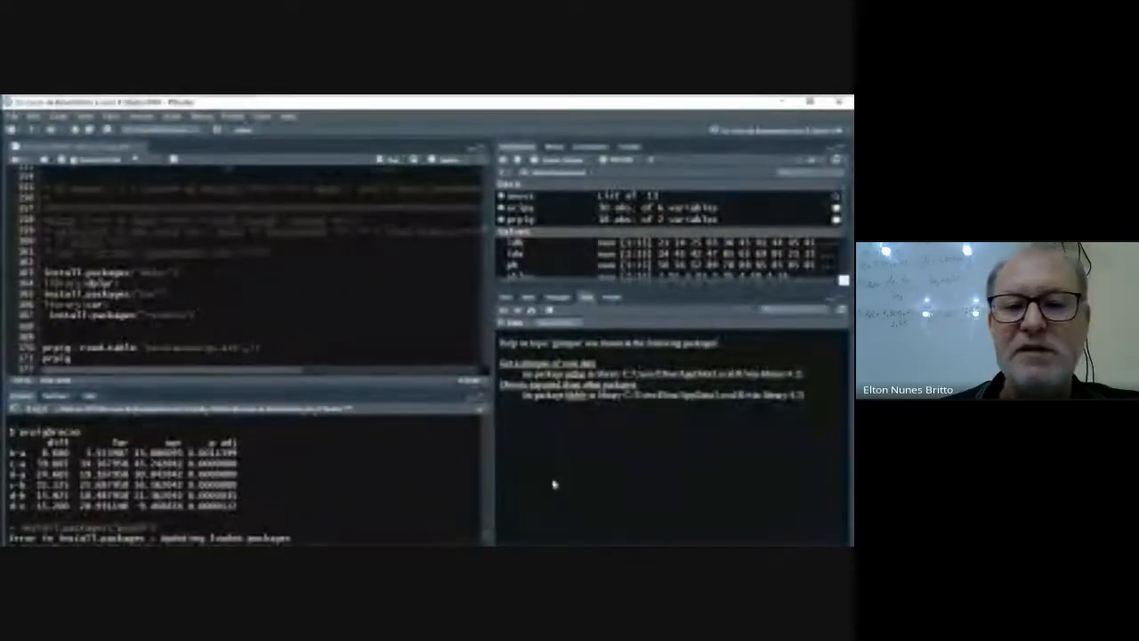
left_click(666, 545)
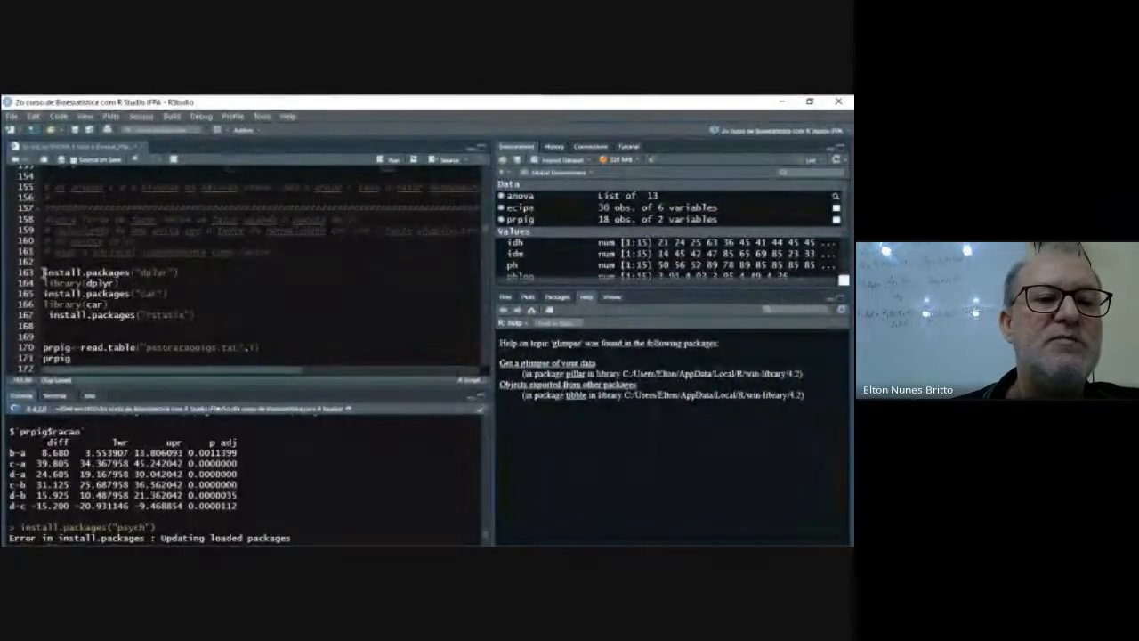
left_click_drag(43, 272, 197, 316)
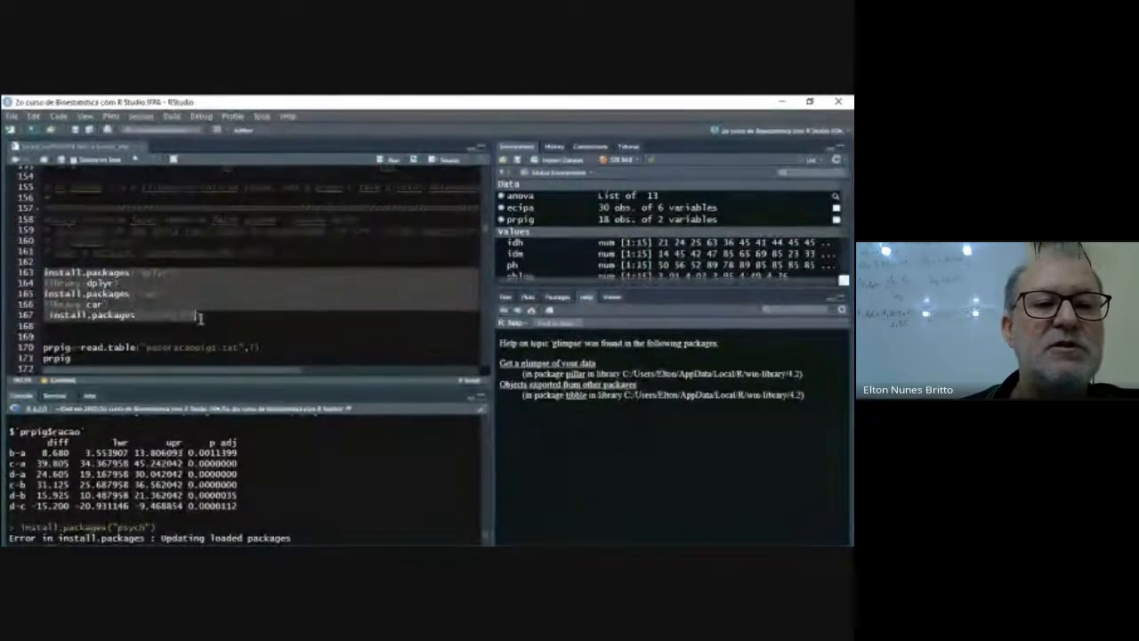
left_click(389, 160)
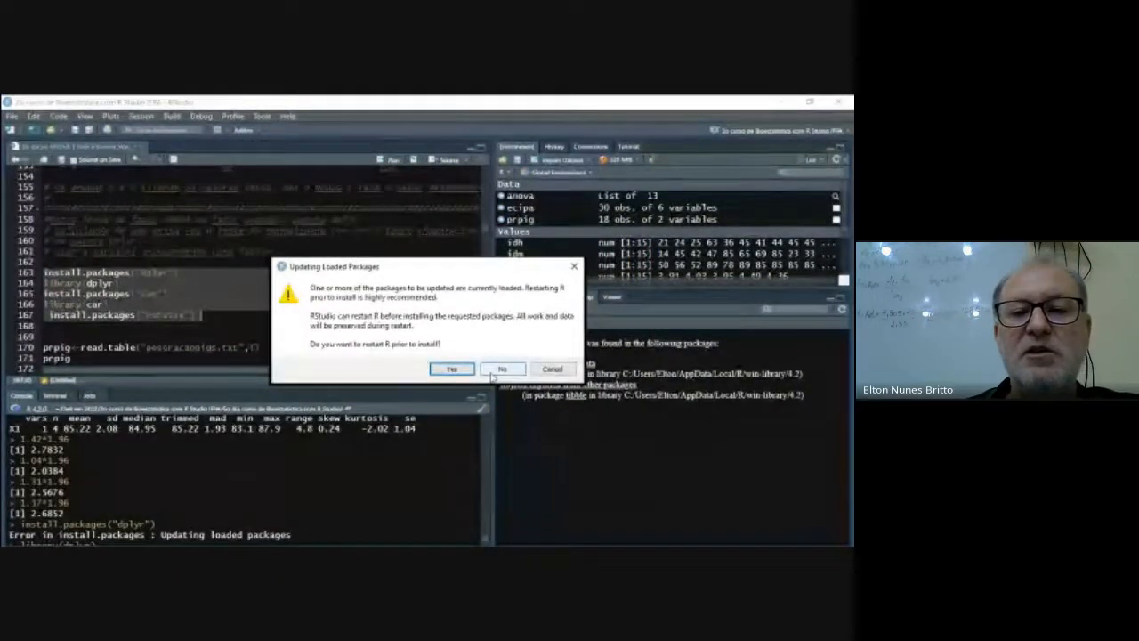
left_click(496, 368)
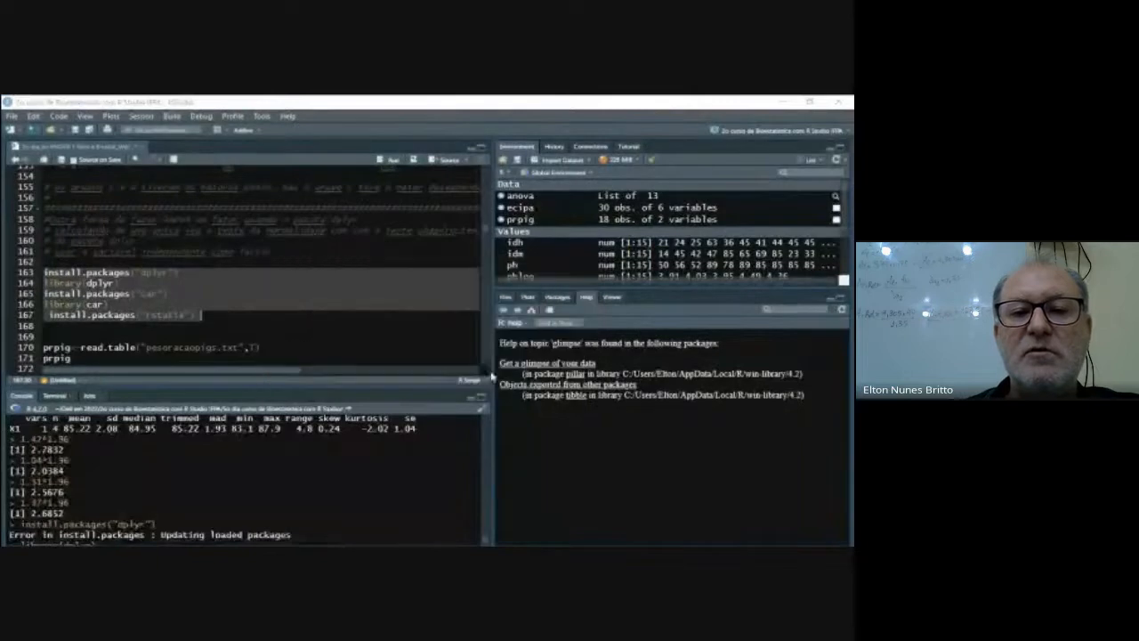
left_click(224, 326)
- Look through the alternative dplyr ANOVA section, including its factor conversion, Shapiro and Levene tests, and go back to the Bartlett test on line 94
scroll(286, 334, "down", 1)
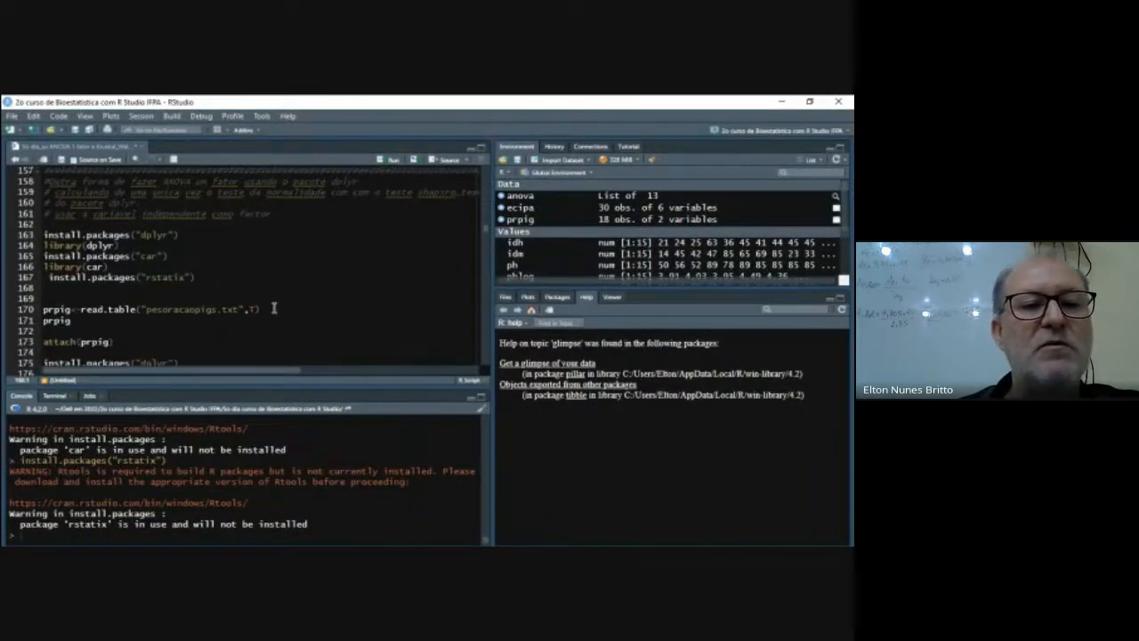
scroll(402, 299, "down", 3)
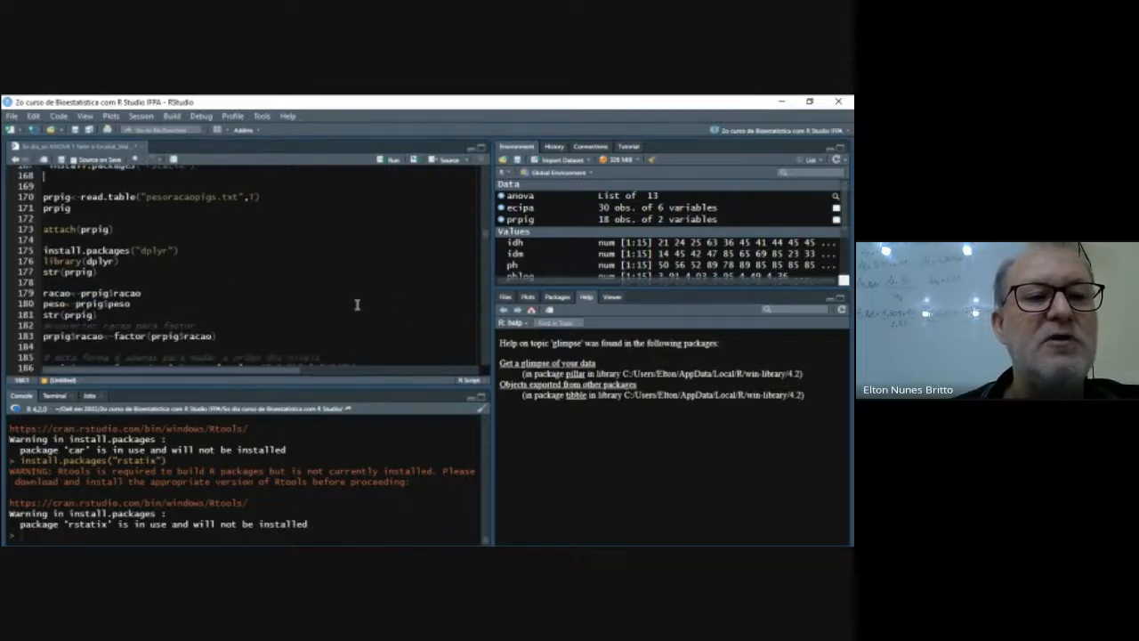
scroll(357, 305, "down", 2)
scroll(357, 305, "down", 3)
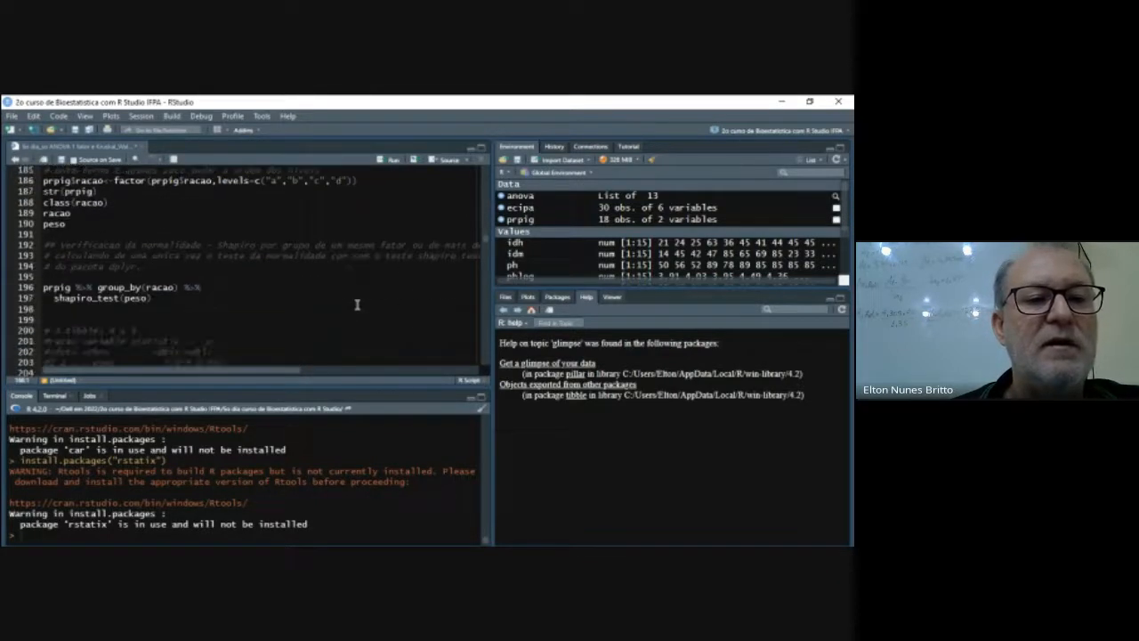
scroll(357, 305, "down", 5)
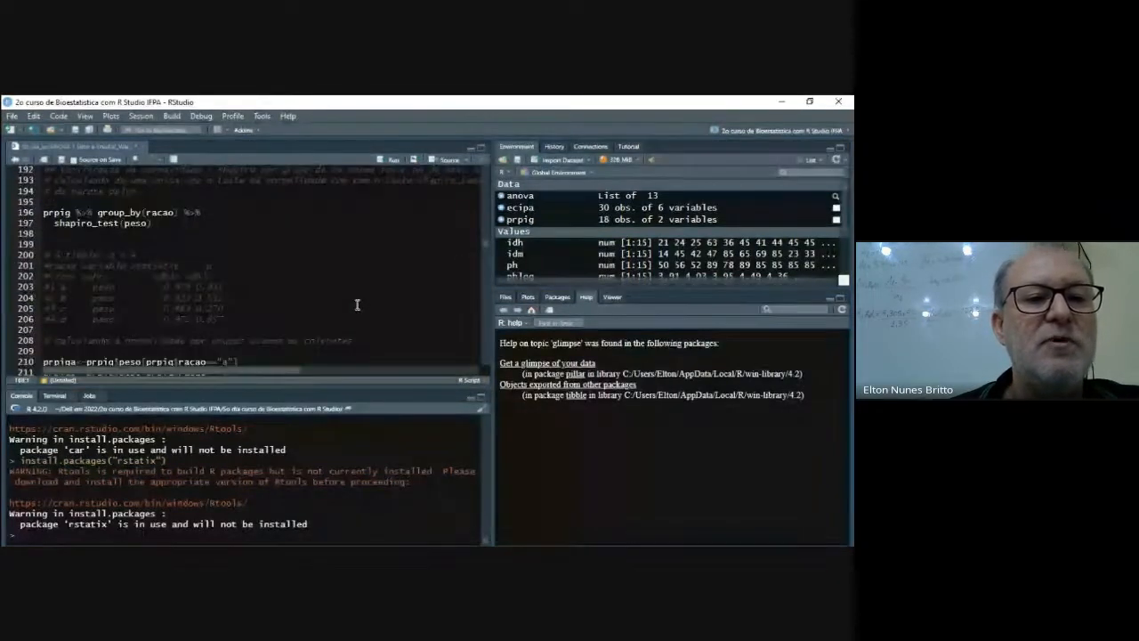
scroll(357, 306, "down", 9)
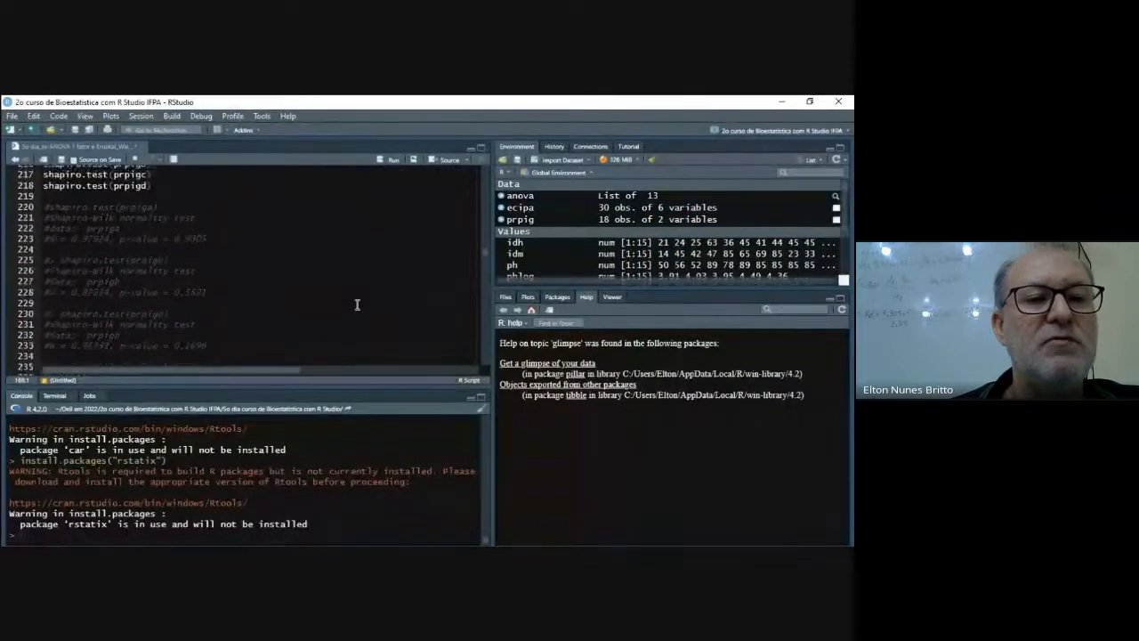
scroll(357, 305, "down", 2)
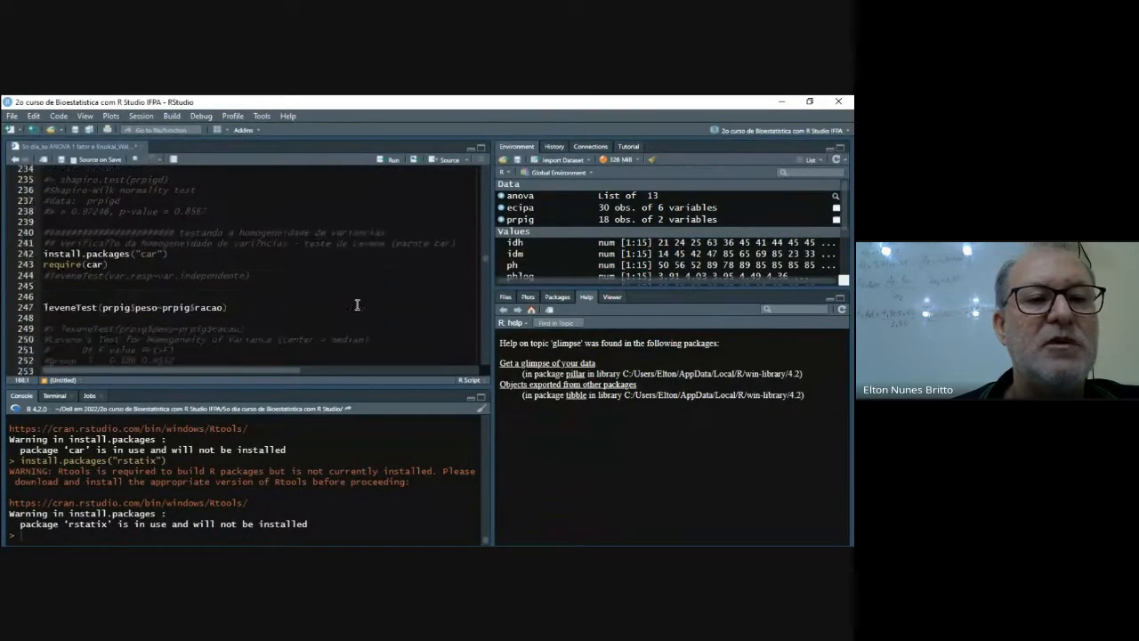
scroll(357, 305, "down", 4)
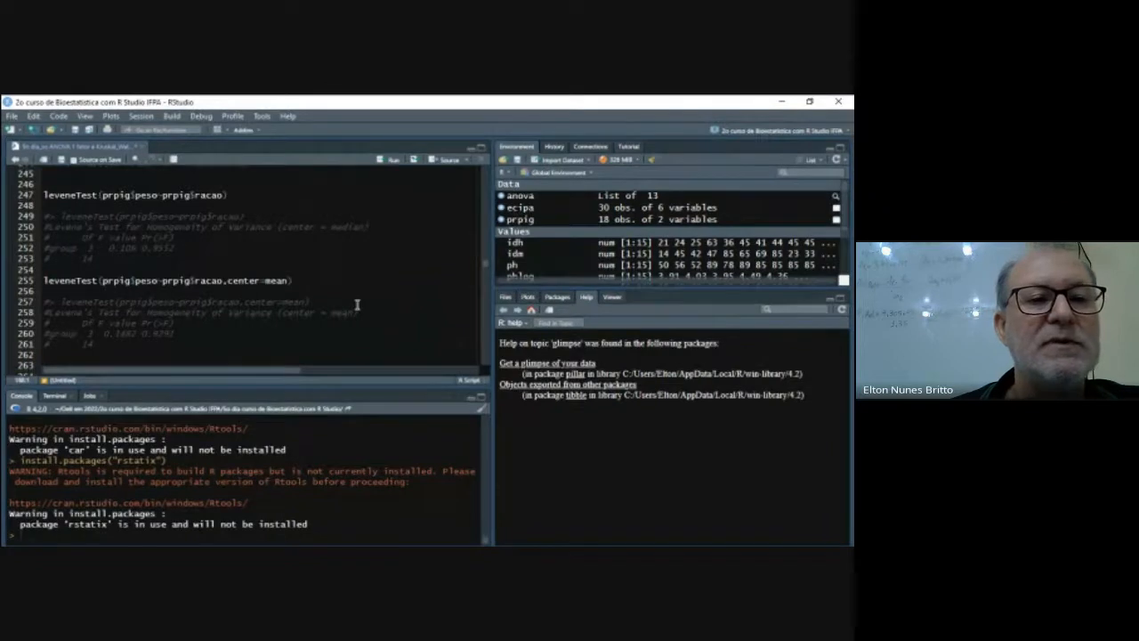
scroll(356, 305, "up", 20)
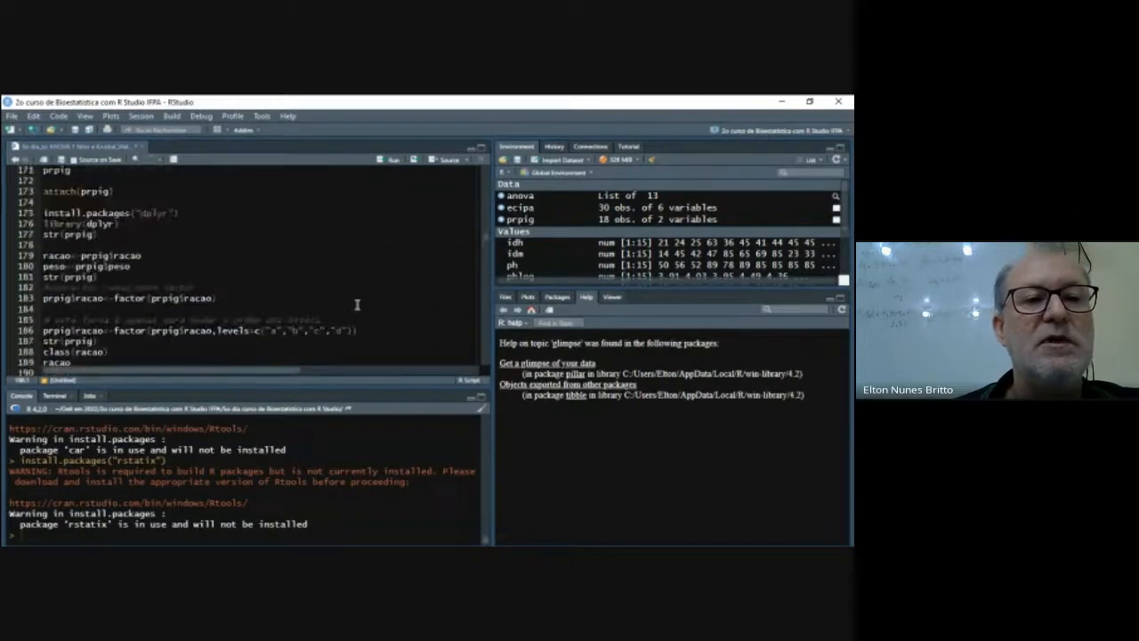
scroll(357, 305, "up", 8)
scroll(357, 305, "down", 3)
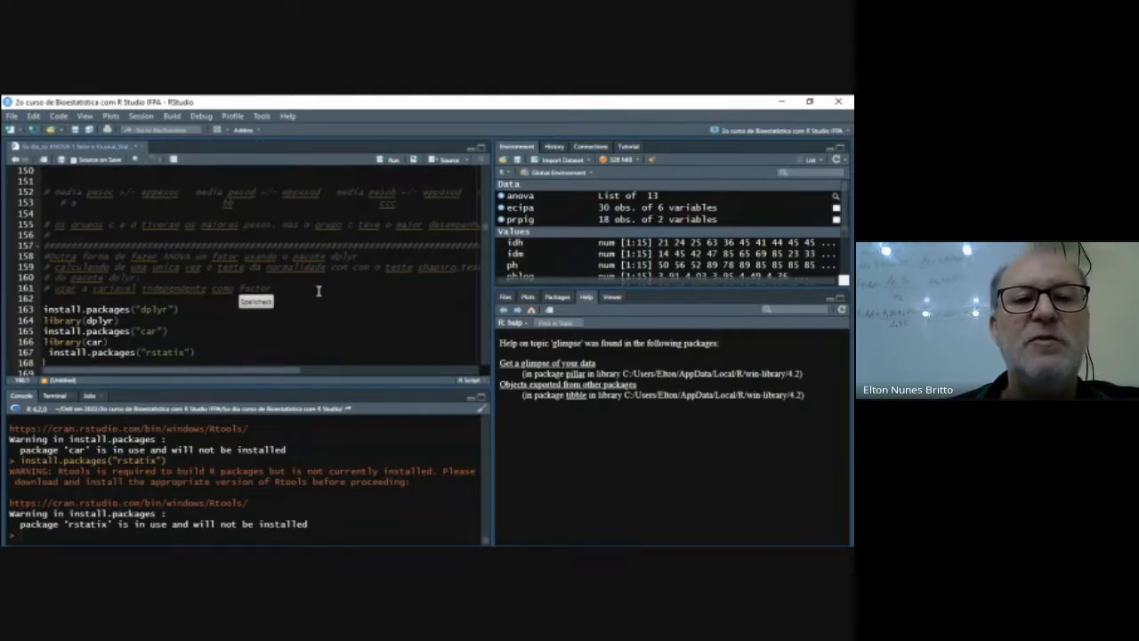
scroll(322, 304, "up", 20)
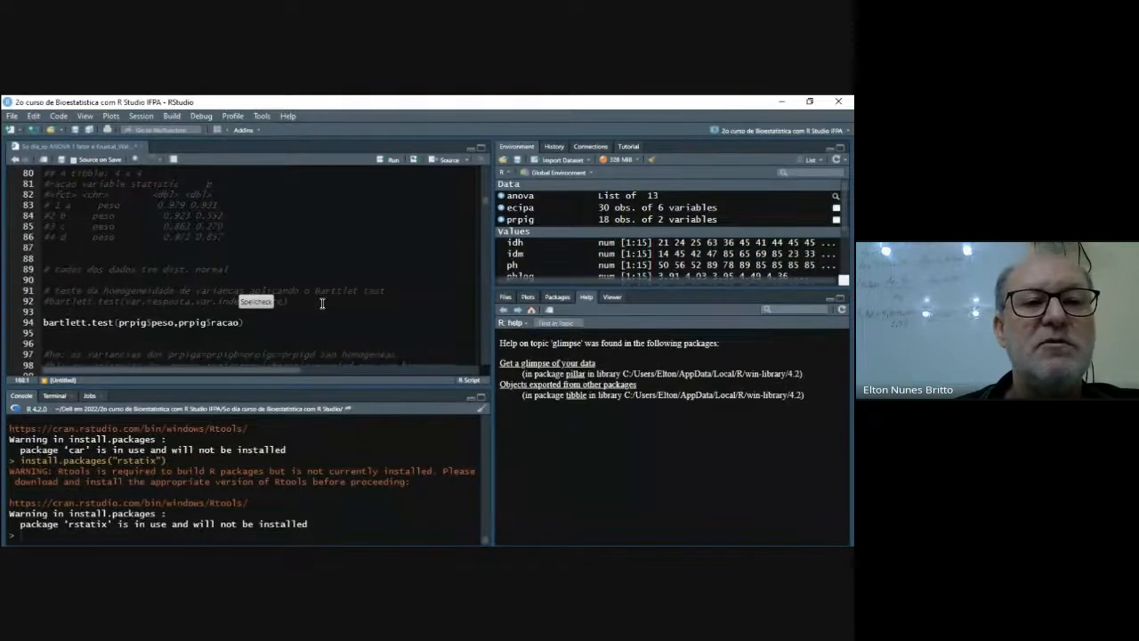
- Review the earlier dplyr and rstatix normality test on lines 67 to 78 and return to the alternative dplyr section
scroll(322, 303, "down", 20)
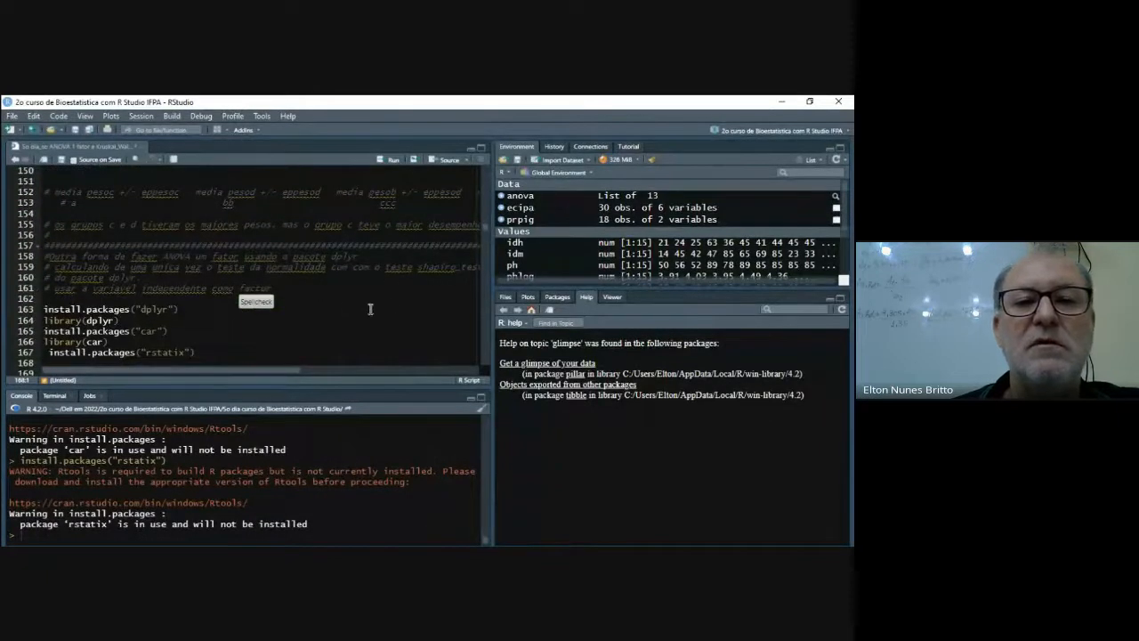
scroll(223, 294, "up", 9)
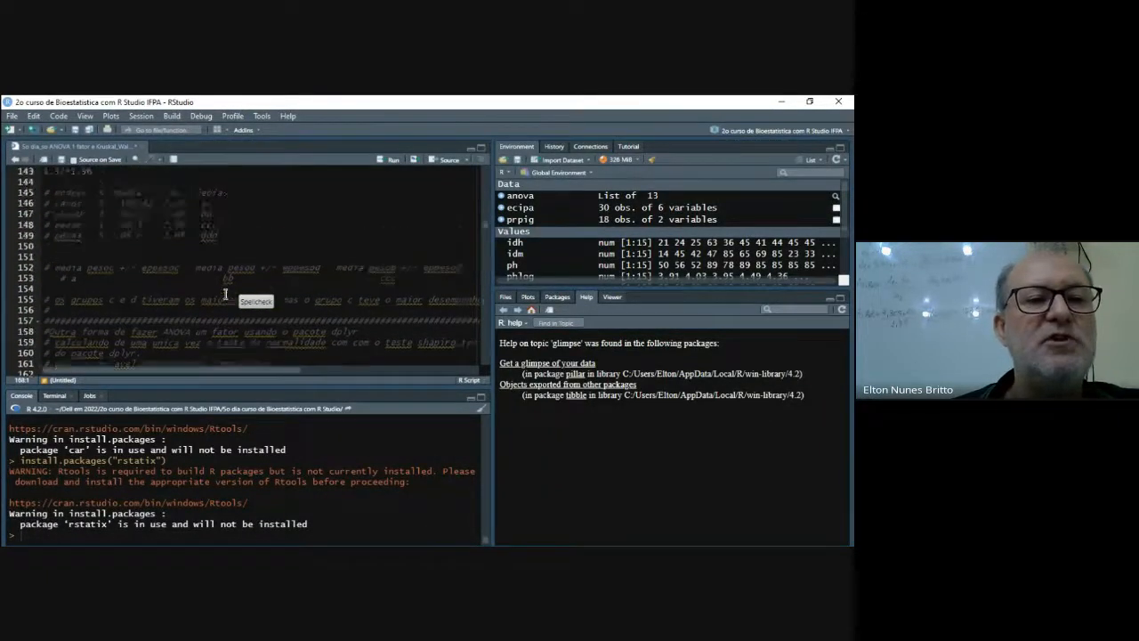
scroll(225, 294, "up", 18)
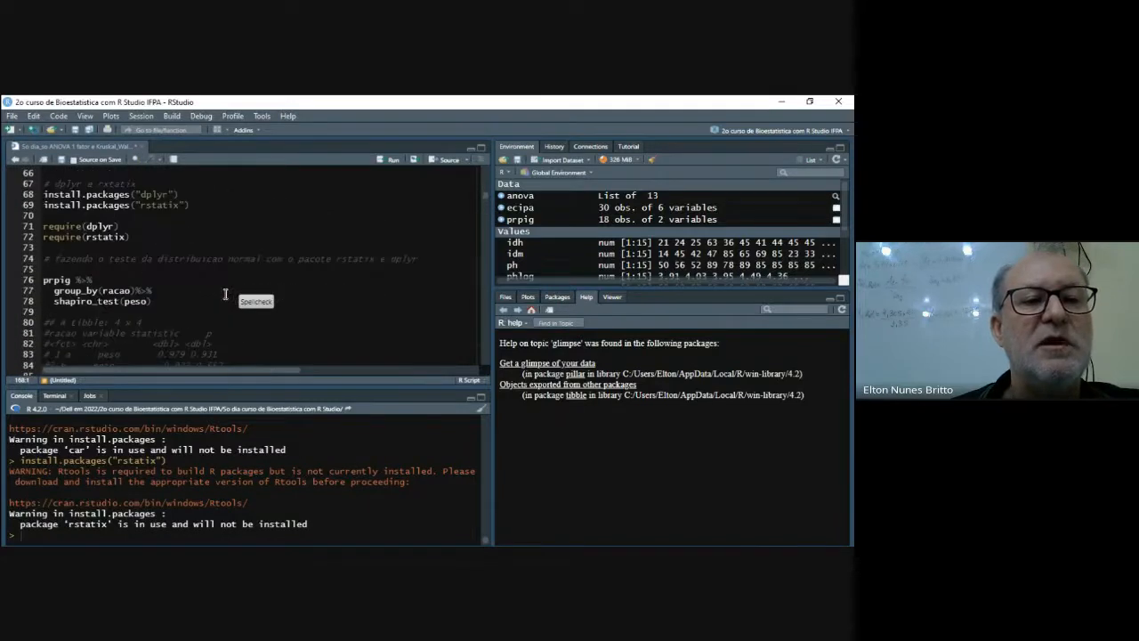
scroll(225, 294, "down", 1)
scroll(225, 294, "down", 8)
scroll(225, 294, "down", 12)
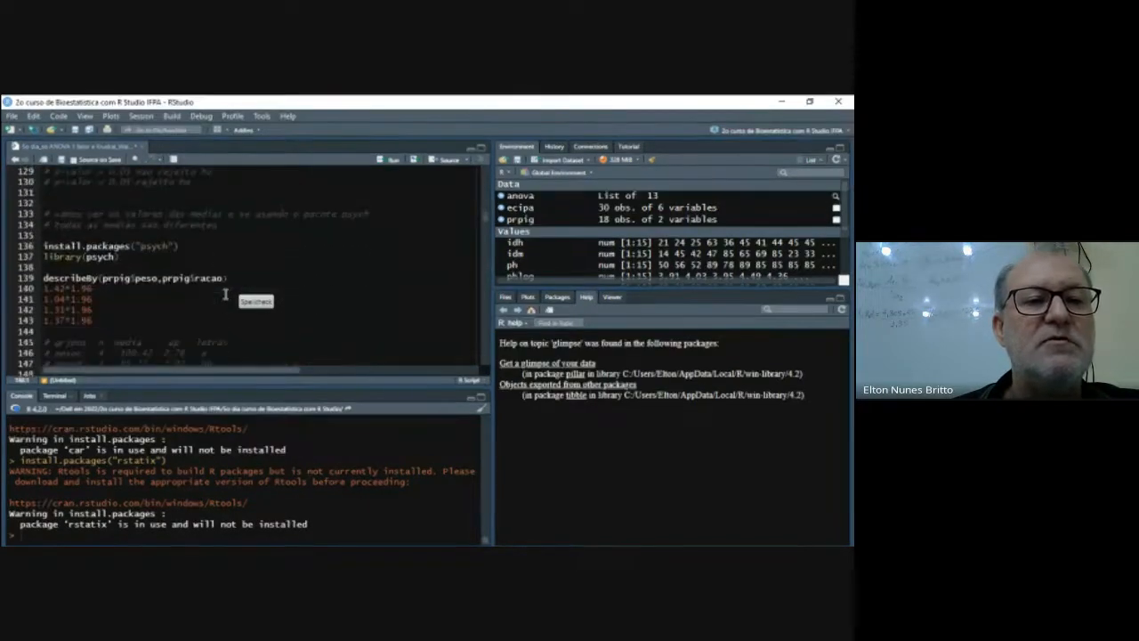
scroll(225, 294, "down", 10)
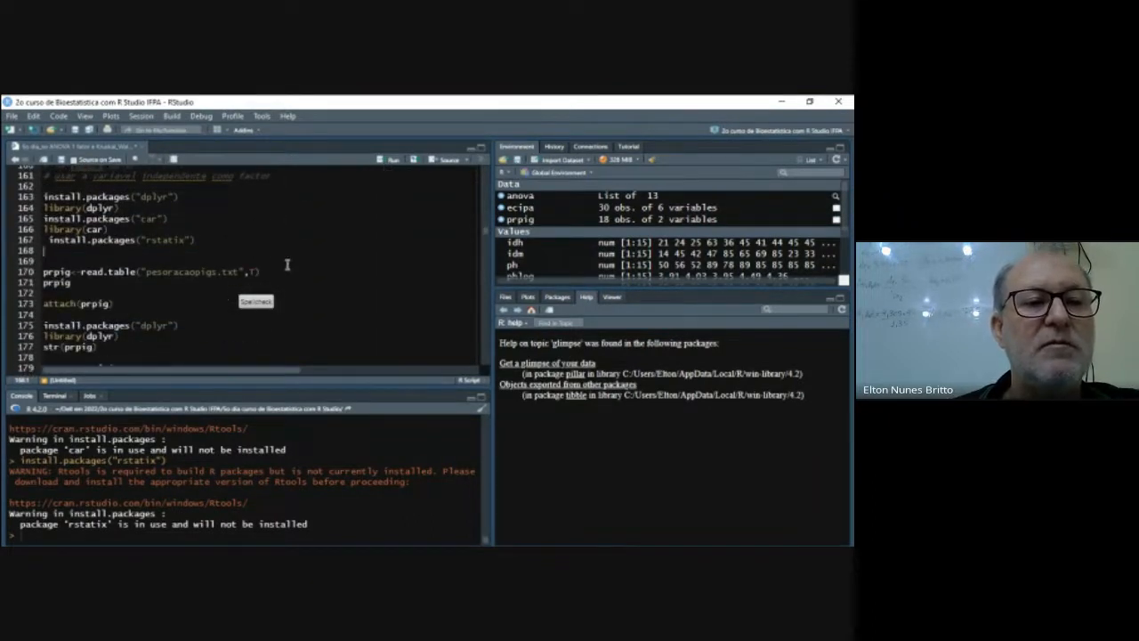
- Examine the alternative section's factor conversion, grouped and per-ration Shapiro tests, and the two leveneTest calls with median and mean centring
scroll(287, 263, "down", 2)
scroll(286, 264, "down", 2)
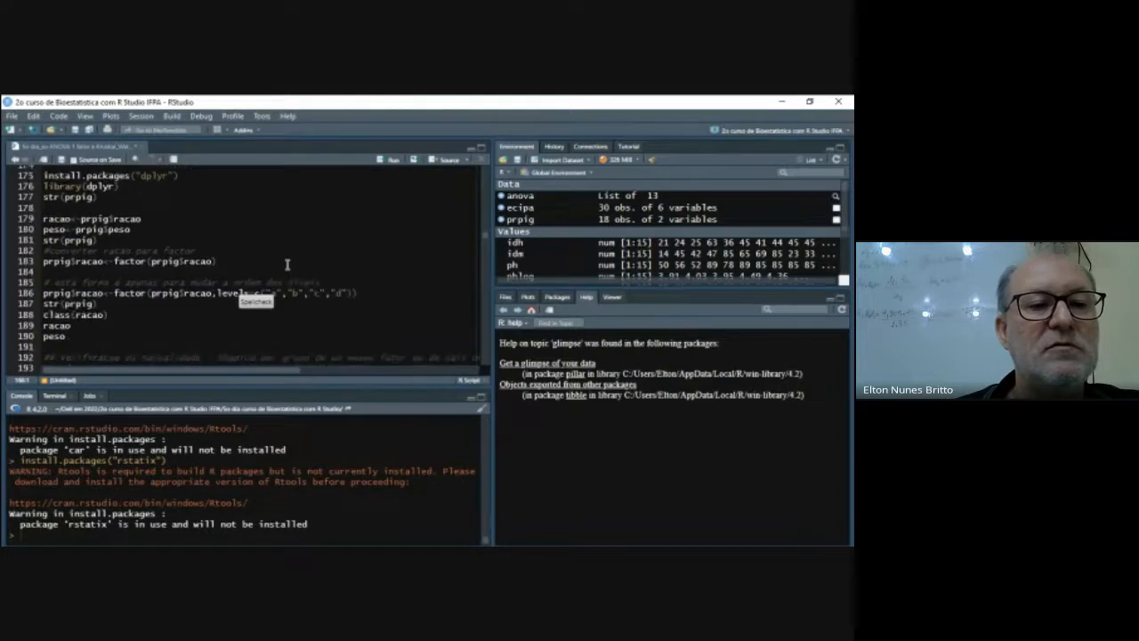
scroll(187, 298, "down", 3)
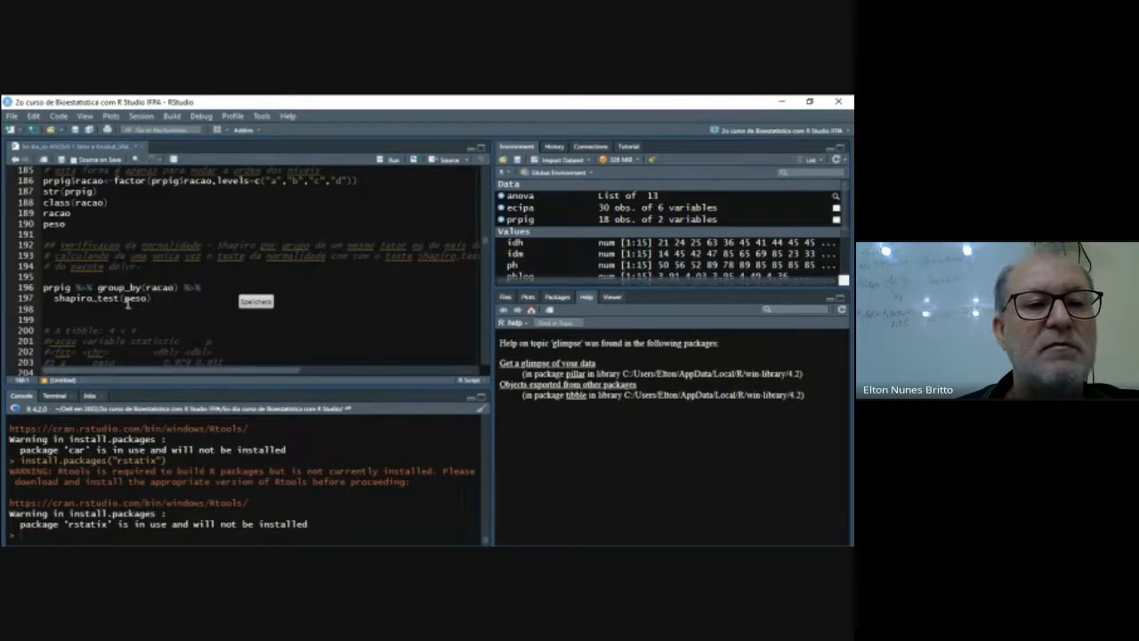
scroll(172, 304, "down", 2)
scroll(256, 290, "down", 2)
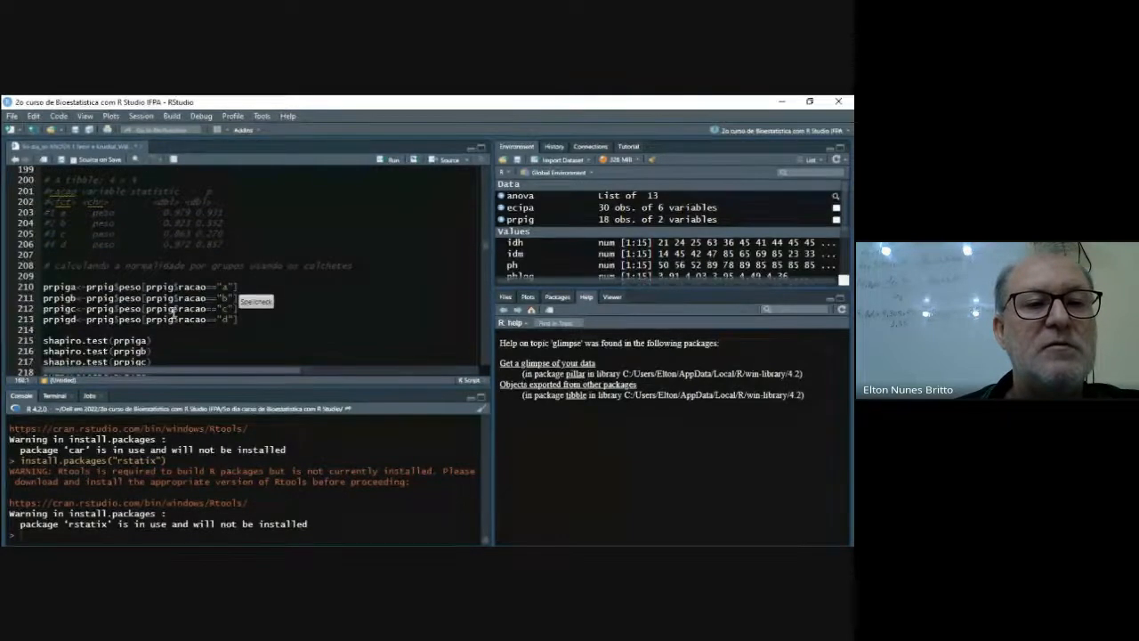
scroll(174, 309, "down", 3)
scroll(174, 312, "down", 9)
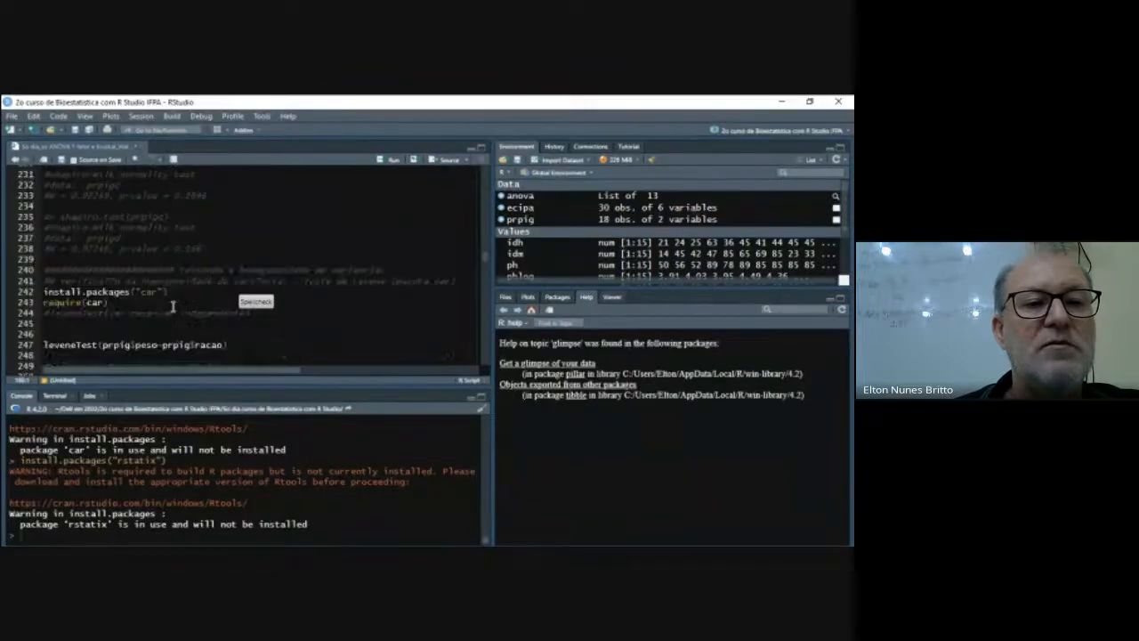
scroll(186, 292, "down", 2)
scroll(186, 292, "up", 2)
scroll(186, 292, "down", 2)
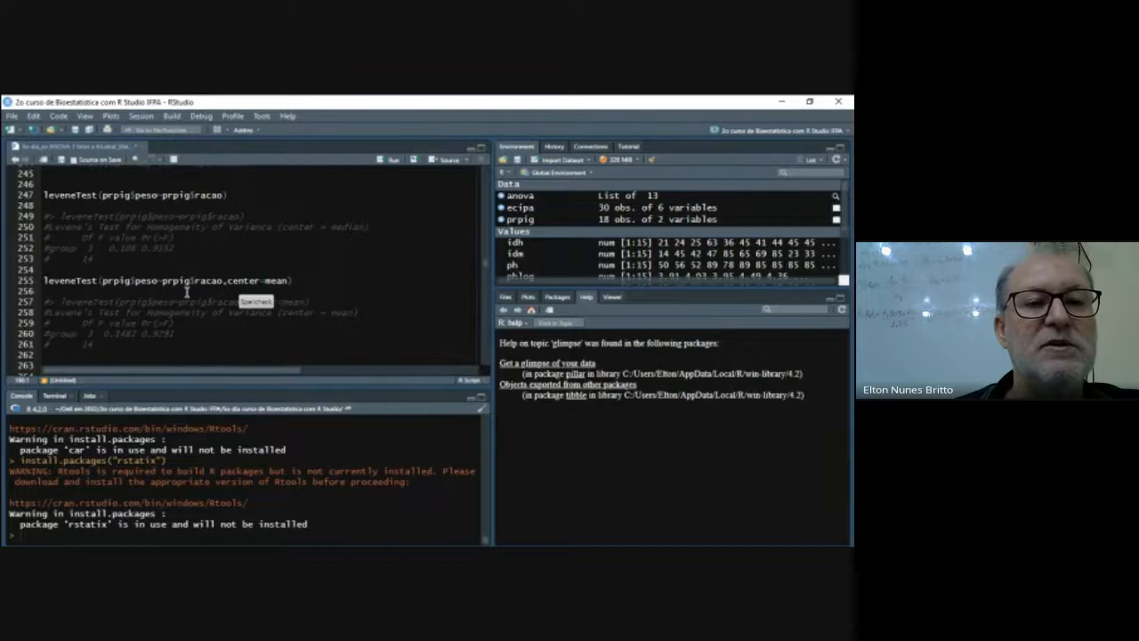
scroll(349, 284, "up", 20)
scroll(349, 284, "down", 5)
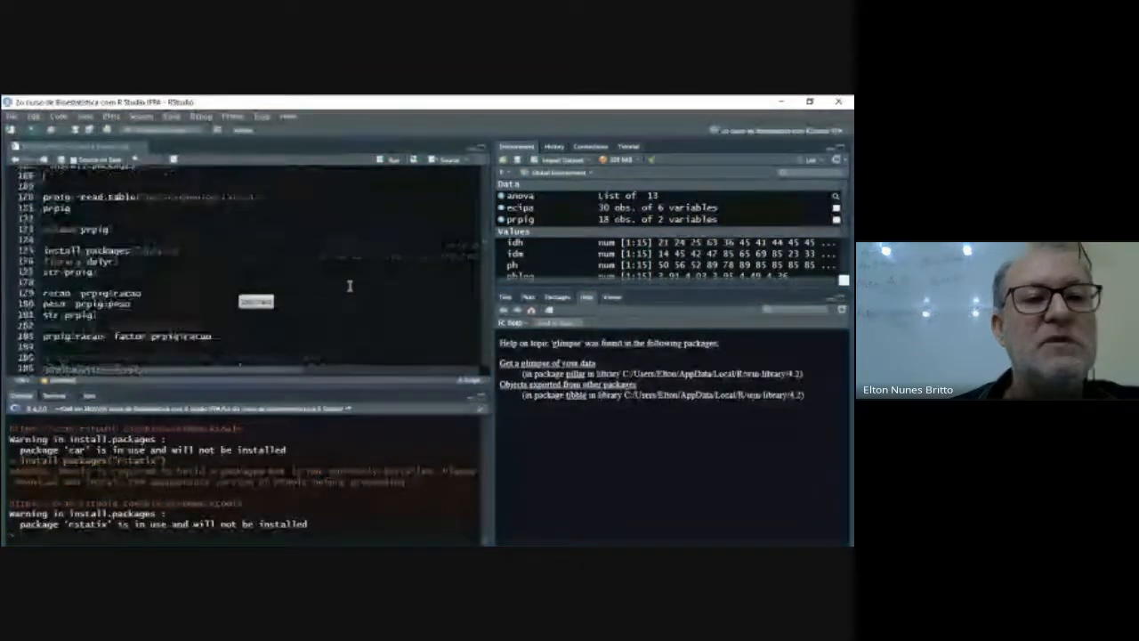
- Run the Shapiro normality test of peso grouped by racao on lines 196 and 197
scroll(350, 284, "up", 4)
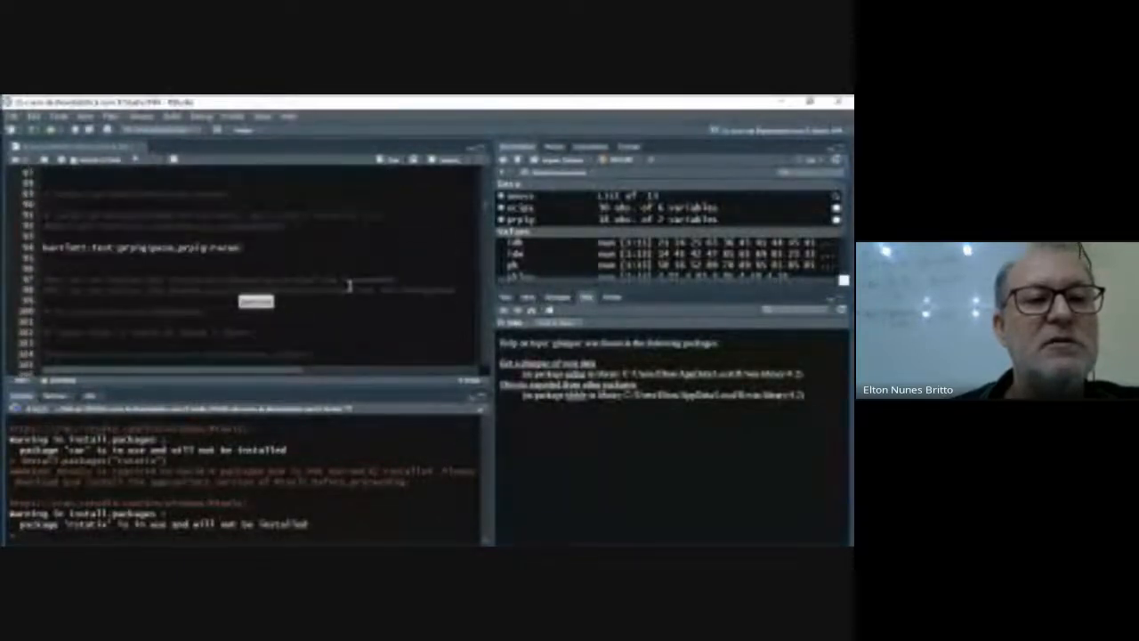
scroll(350, 284, "down", 2)
scroll(349, 285, "down", 16)
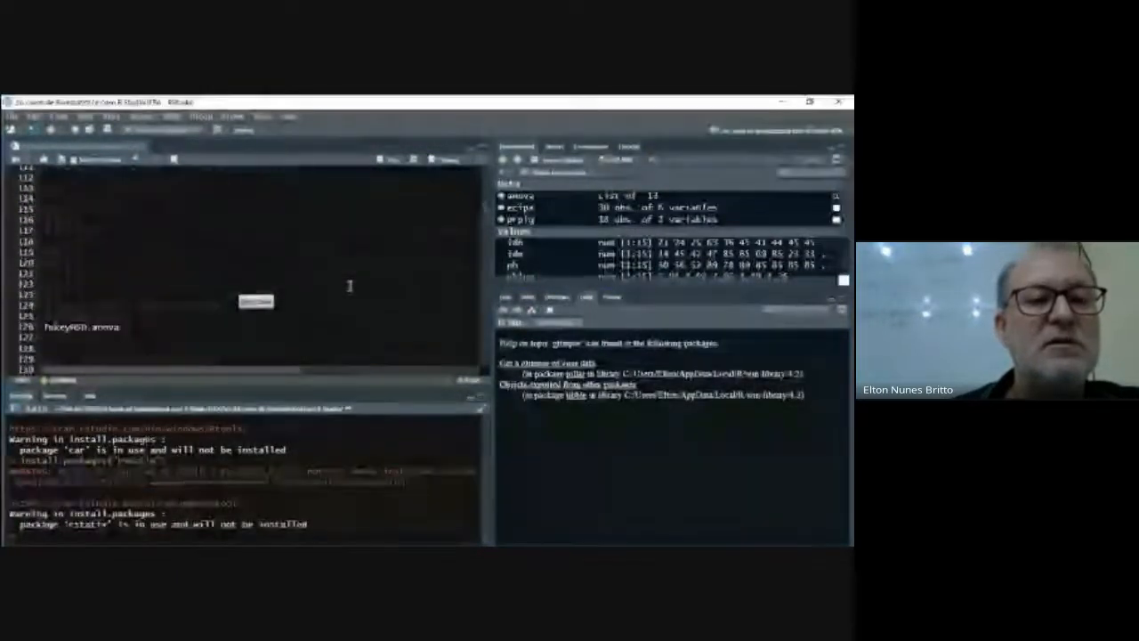
scroll(349, 285, "down", 13)
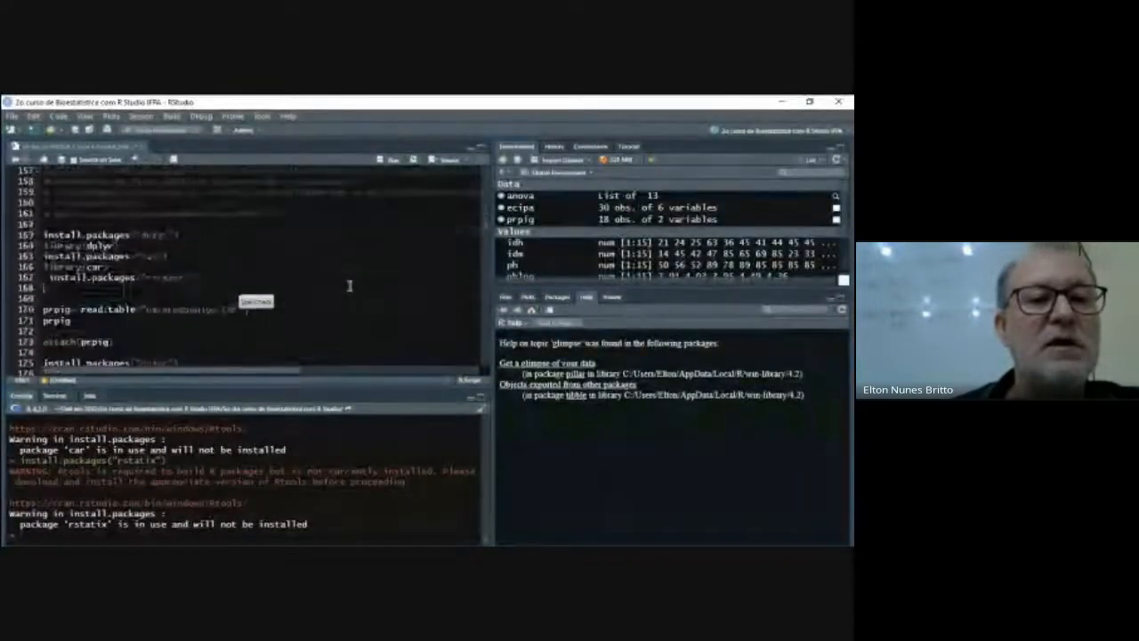
scroll(349, 284, "down", 1)
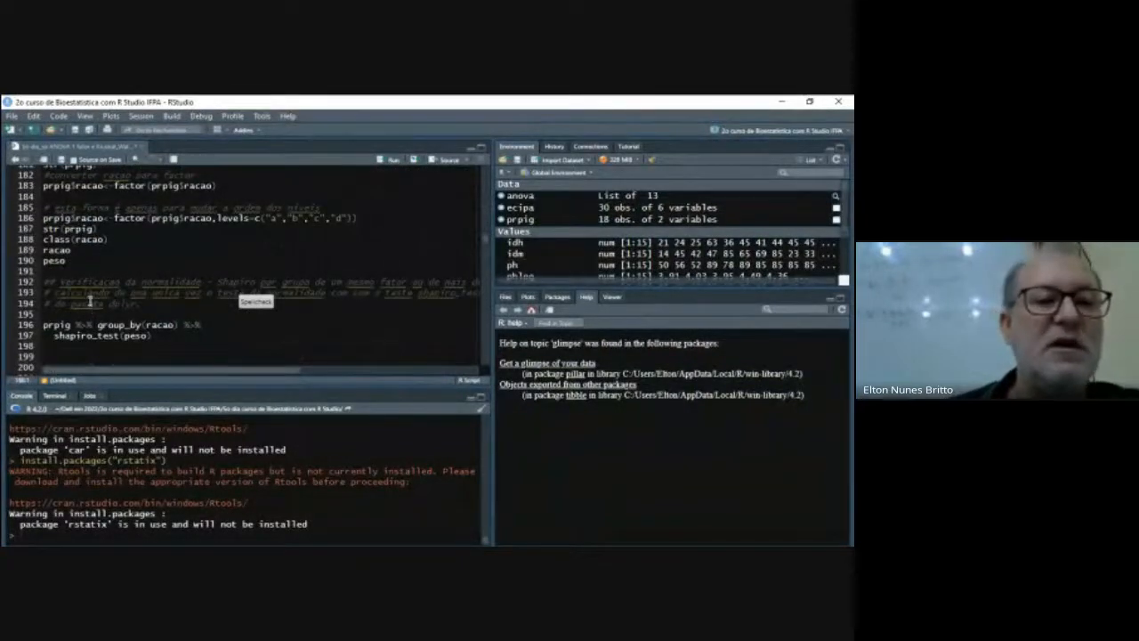
left_click(389, 160)
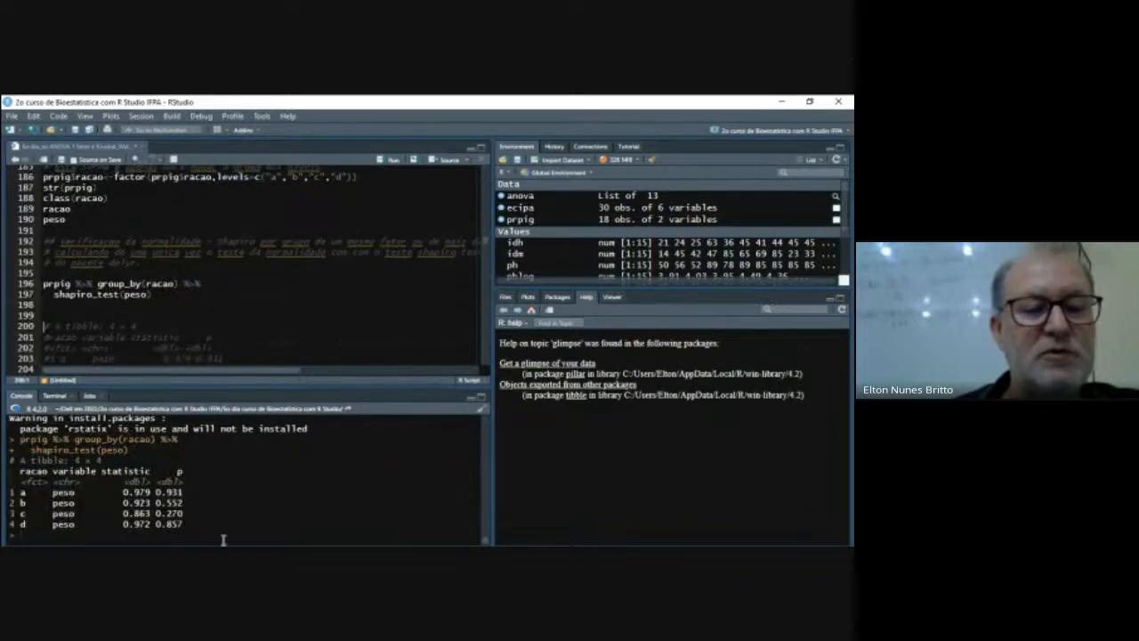
- Insert a leveneTest function call on empty line 246, in the homogeneity of variances section
scroll(221, 283, "down", 4)
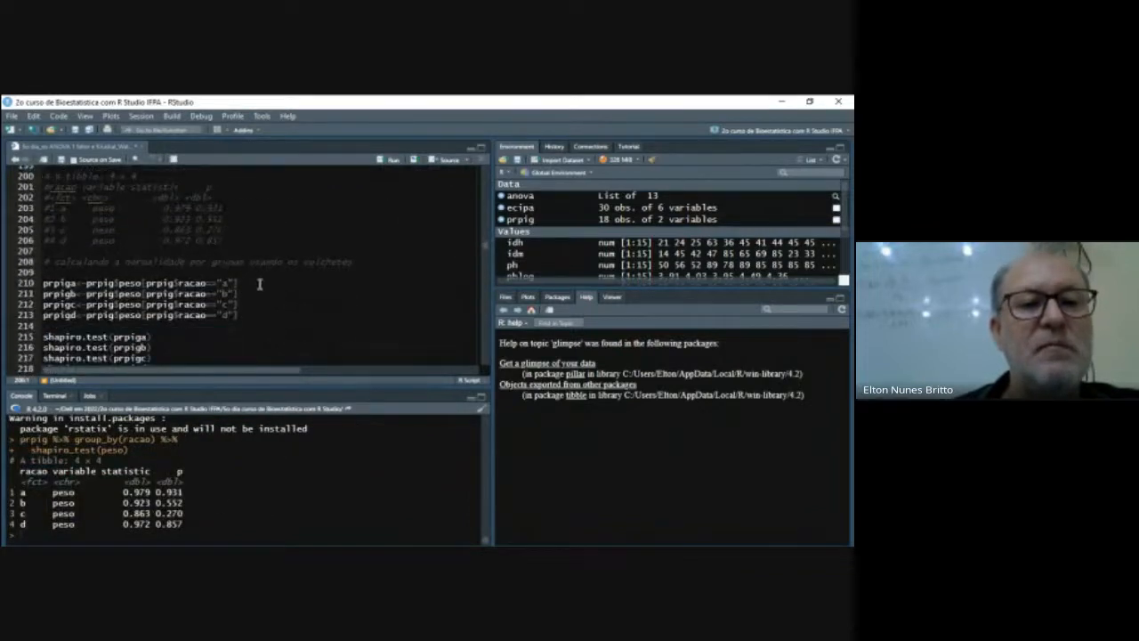
scroll(257, 283, "down", 1)
scroll(222, 256, "down", 7)
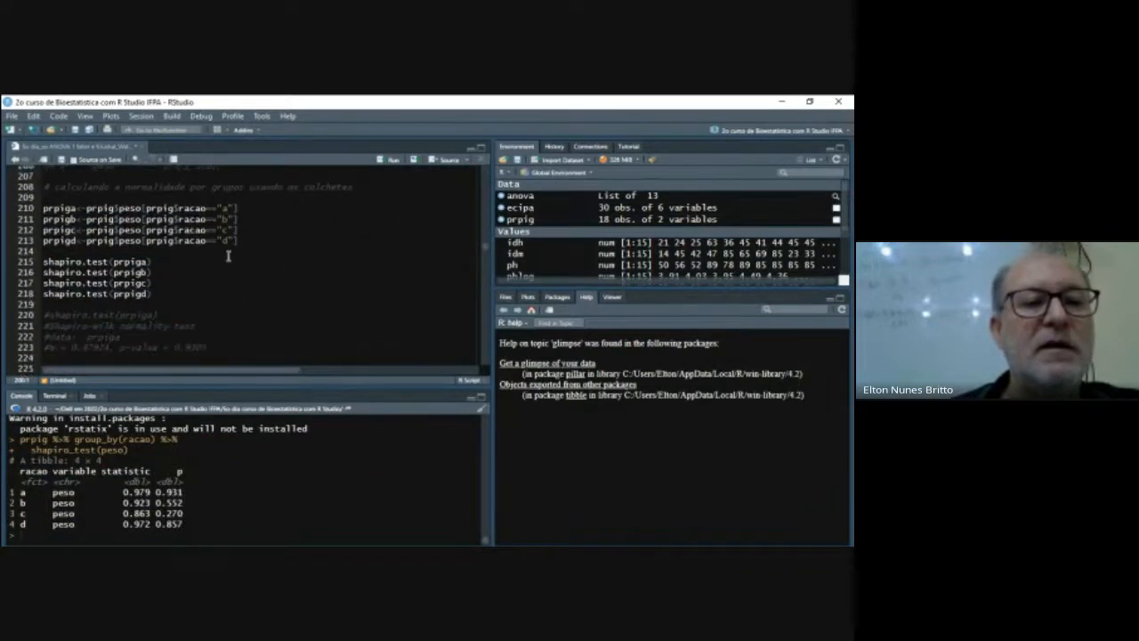
scroll(221, 256, "down", 4)
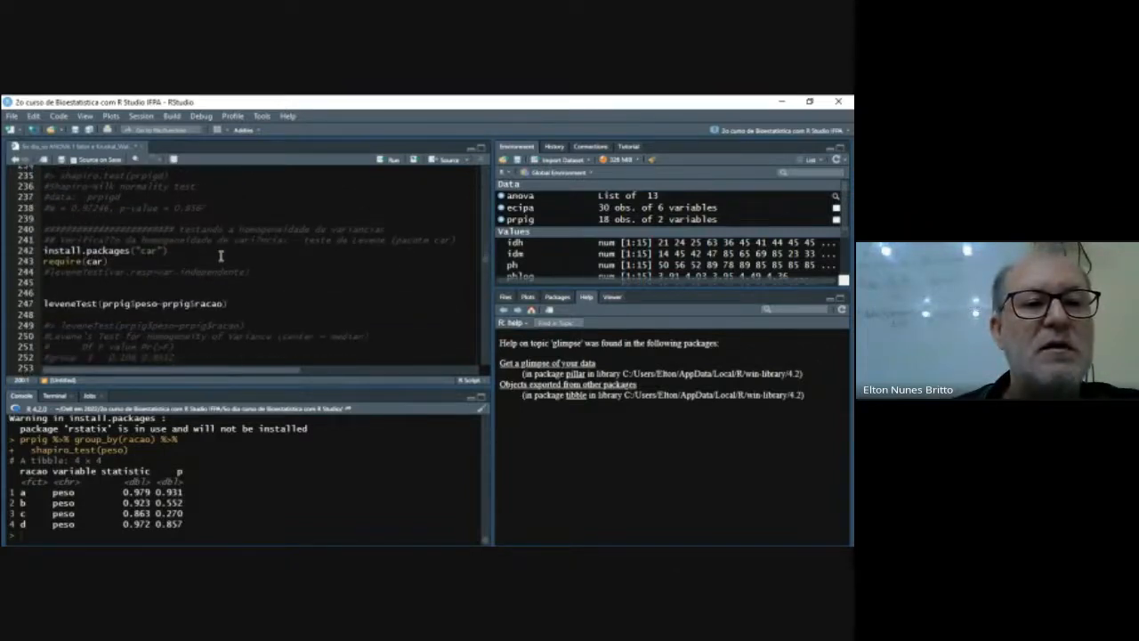
scroll(220, 256, "down", 1)
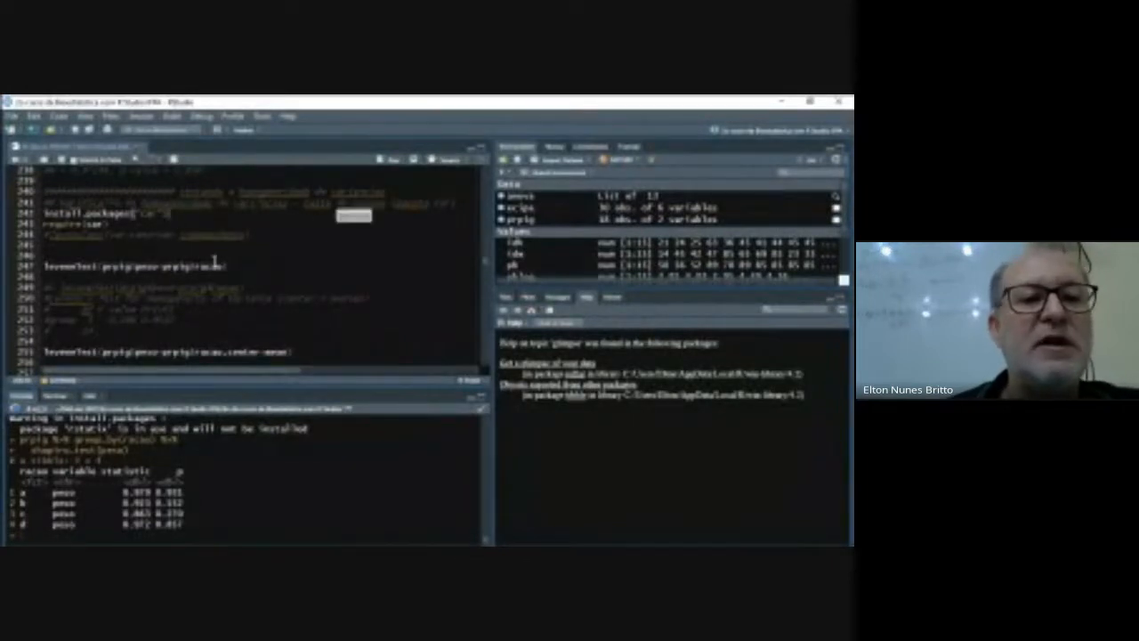
left_click(104, 257)
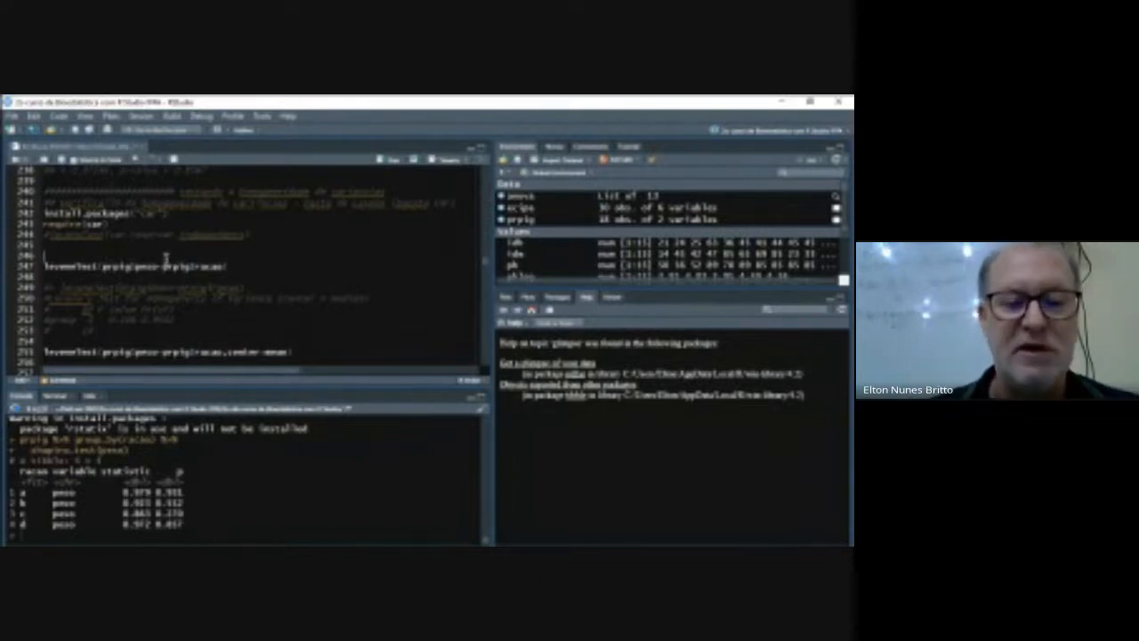
type("lev")
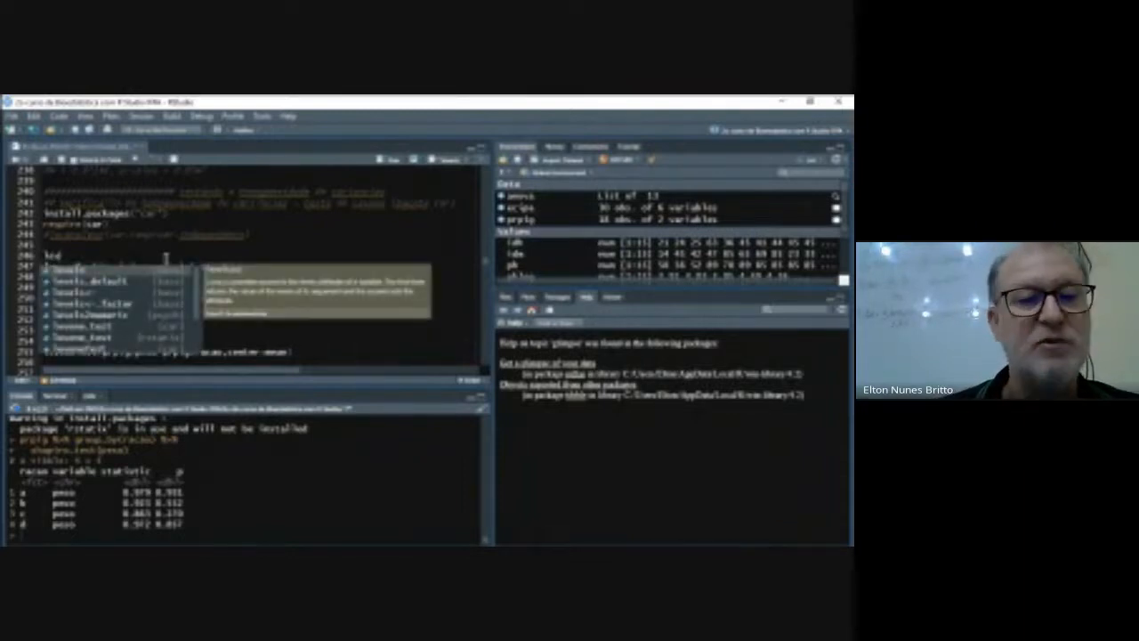
key("Down")
key("Down")
key("Down")
key("Down")
key("Down")
key("Down")
key("Down")
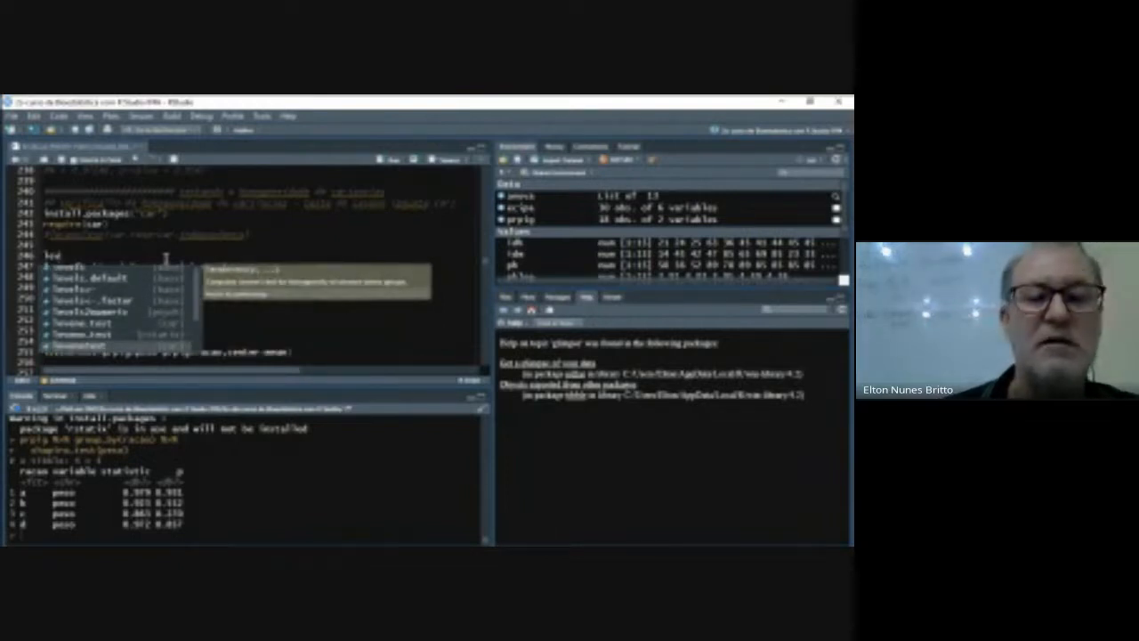
key("Return")
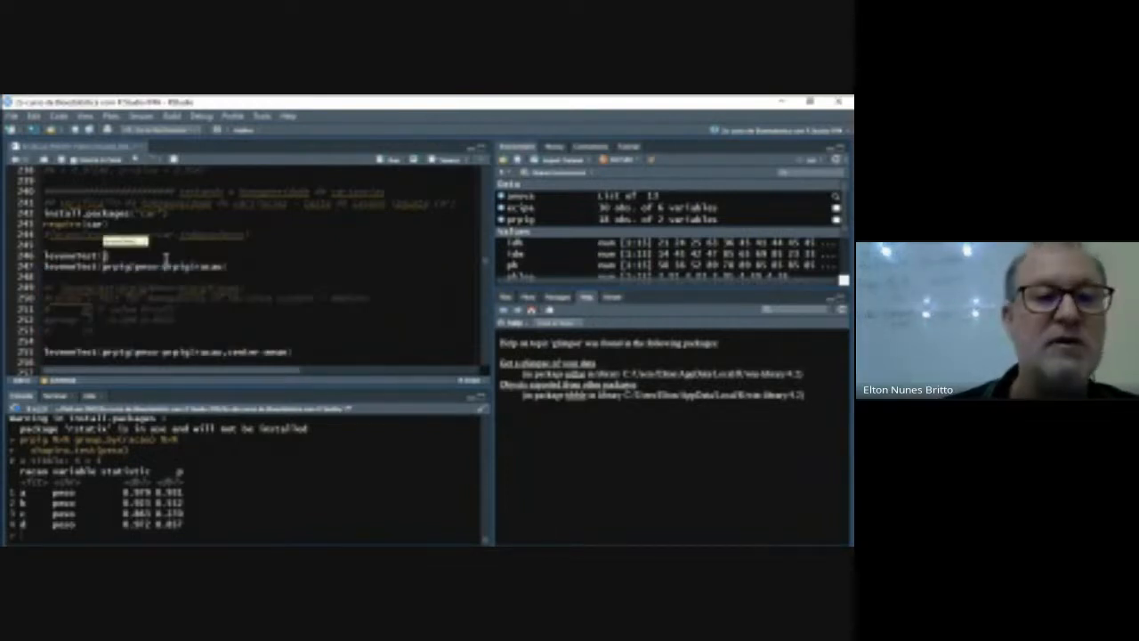
- Fill the new leveneTest call with the formula prpig$peso~prpig$racao
type("prptp")
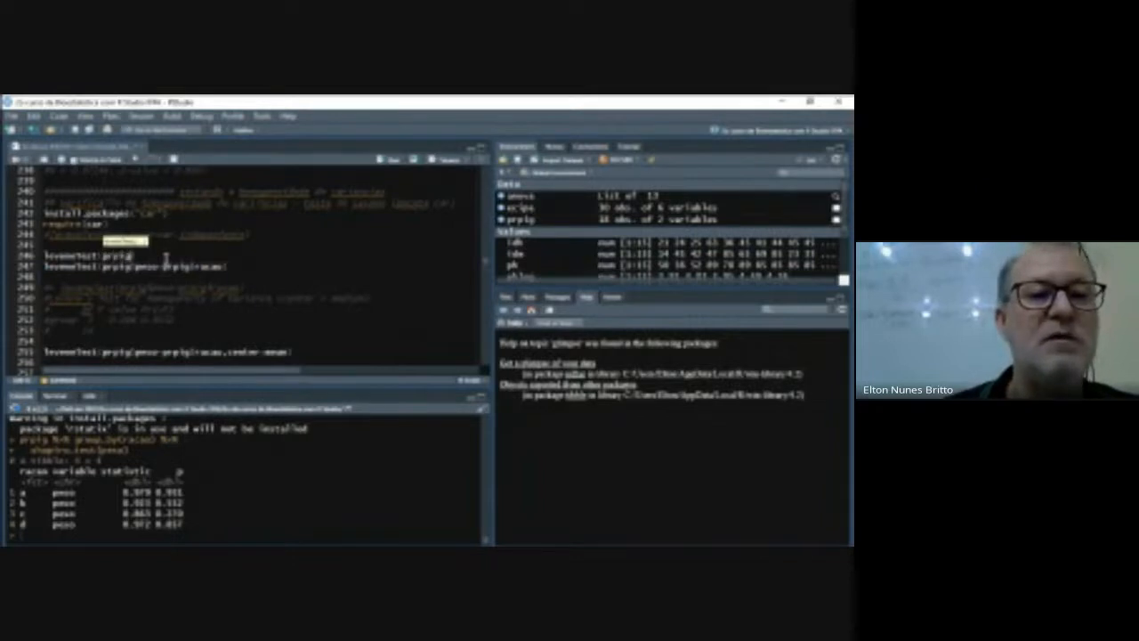
type("$")
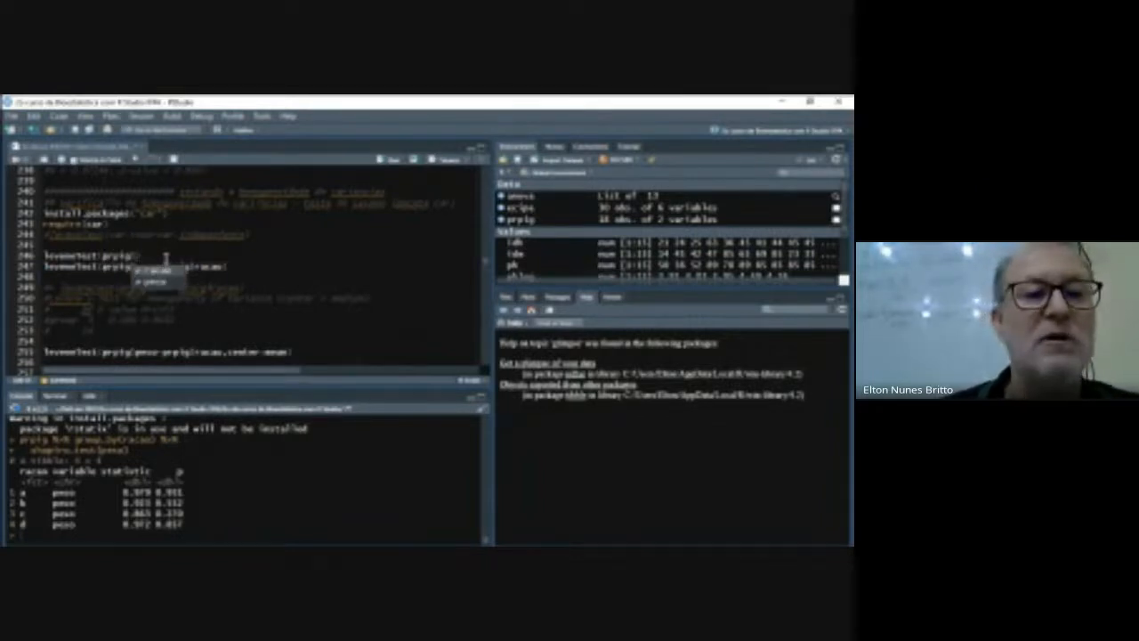
type("p")
key("Return")
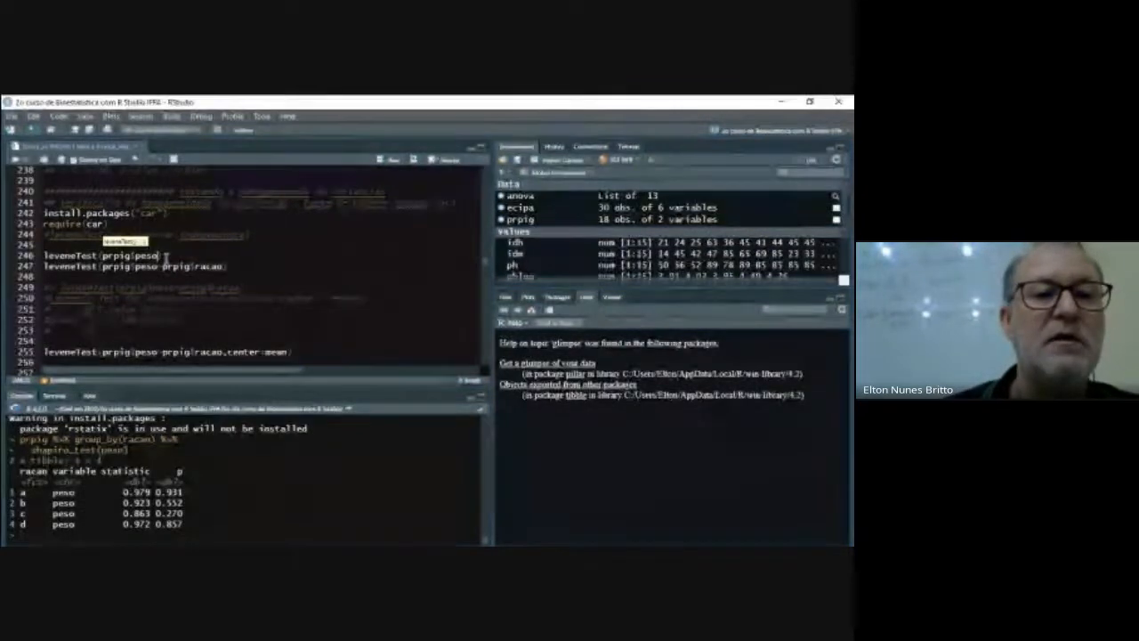
type("~prpig$")
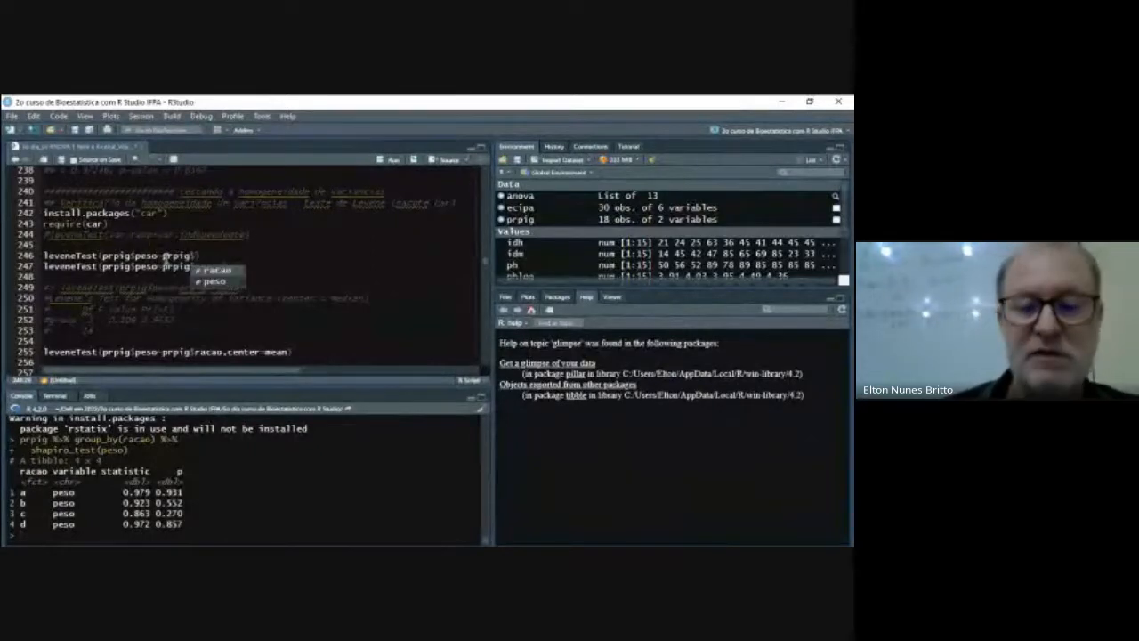
key("Return")
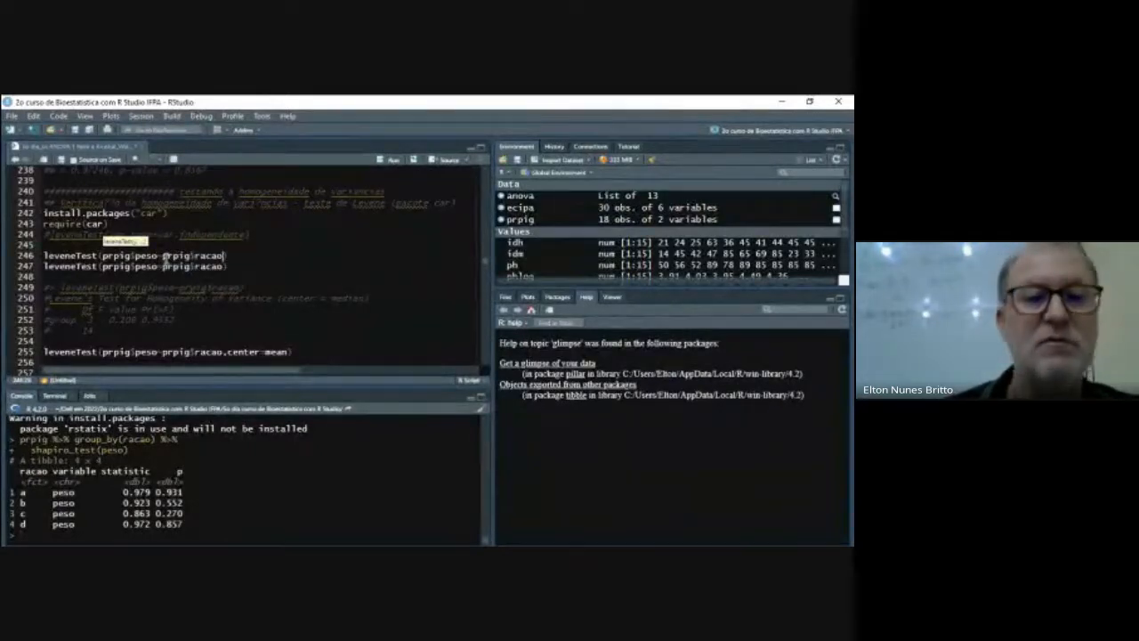
key("Right")
- Delete the duplicate leveneTest call on line 247
key("Down")
key("shift+Left")
key("shift+Left")
key("shift+Left")
key("shift+Left")
key("shift+Left")
key("shift+Left")
key("shift+Left")
key("shift+Left")
key("shift+Left")
key("shift+Left")
key("shift+Left")
key("shift+Left")
key("shift+Left")
key("shift+Left")
key("shift+Left")
key("shift+Left")
key("shift+Left")
key("shift+Left")
key("shift+Left")
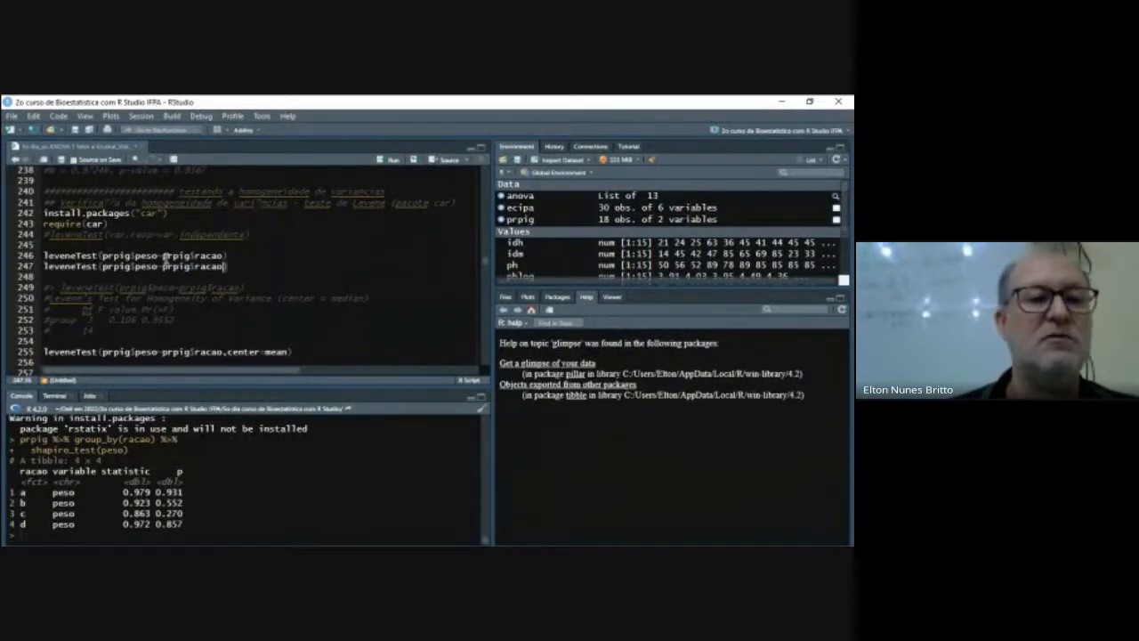
key("shift+Left")
key("shift+Left")
key("shift+Left")
key("shift+Left")
key("shift+Left")
key("shift+Left")
key("shift+Left")
key("shift+Left")
key("shift+Left")
key("shift+Left")
key("shift+Left")
key("shift+Left")
key("shift+Left")
key("shift+Left")
key("shift+Left")
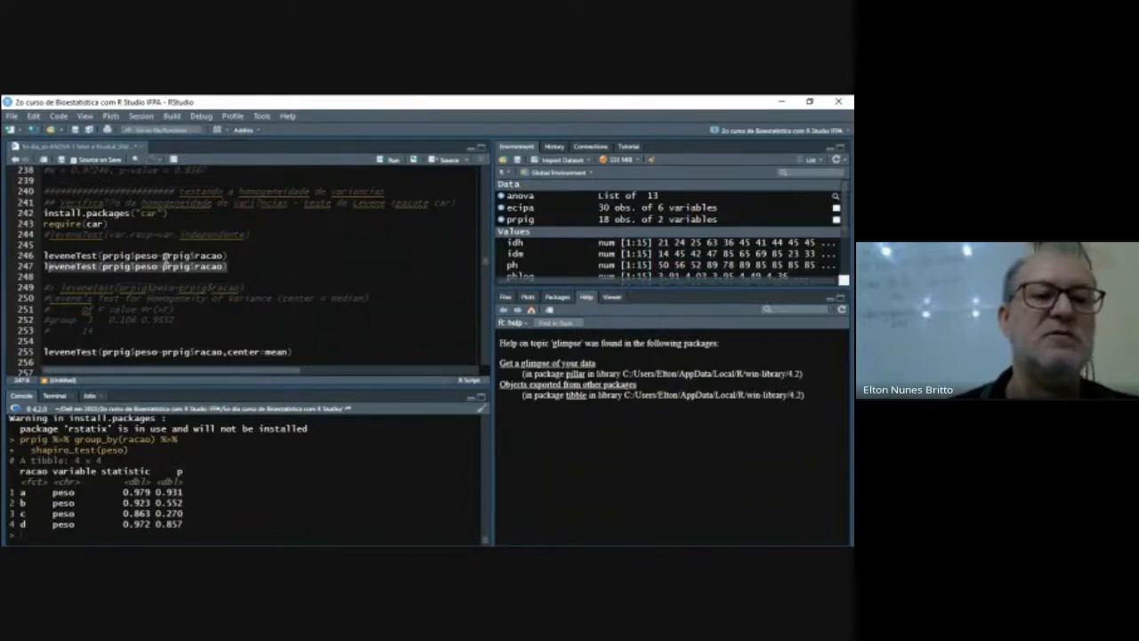
key("BackSpace")
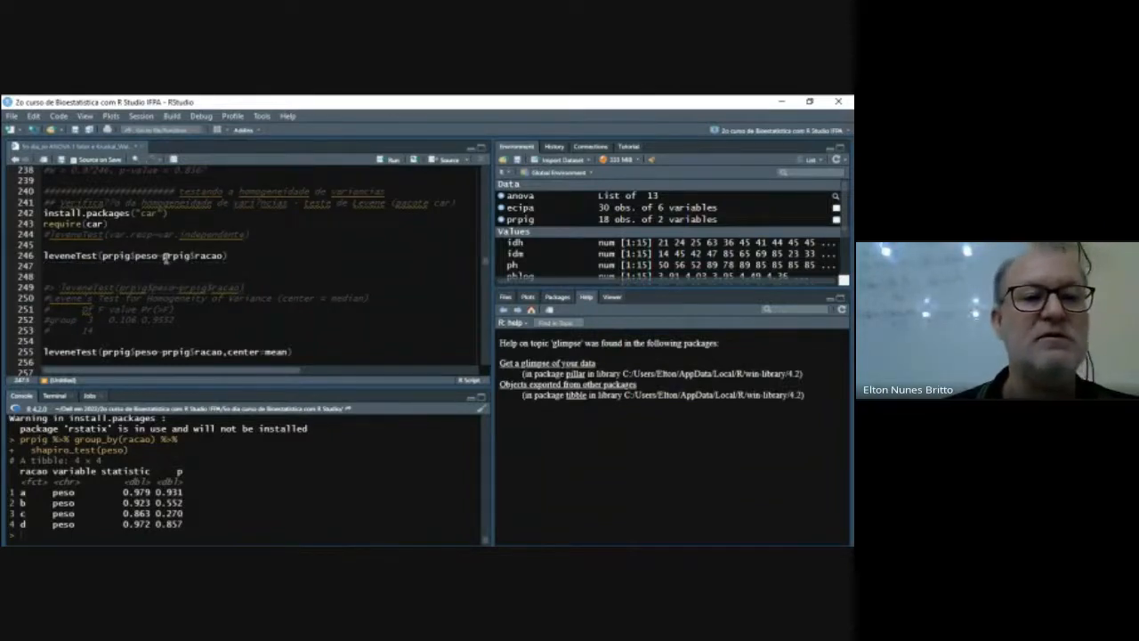
- Run Levene's test of peso by racao on line 246 and go back to the section's heading comments
key("Up")
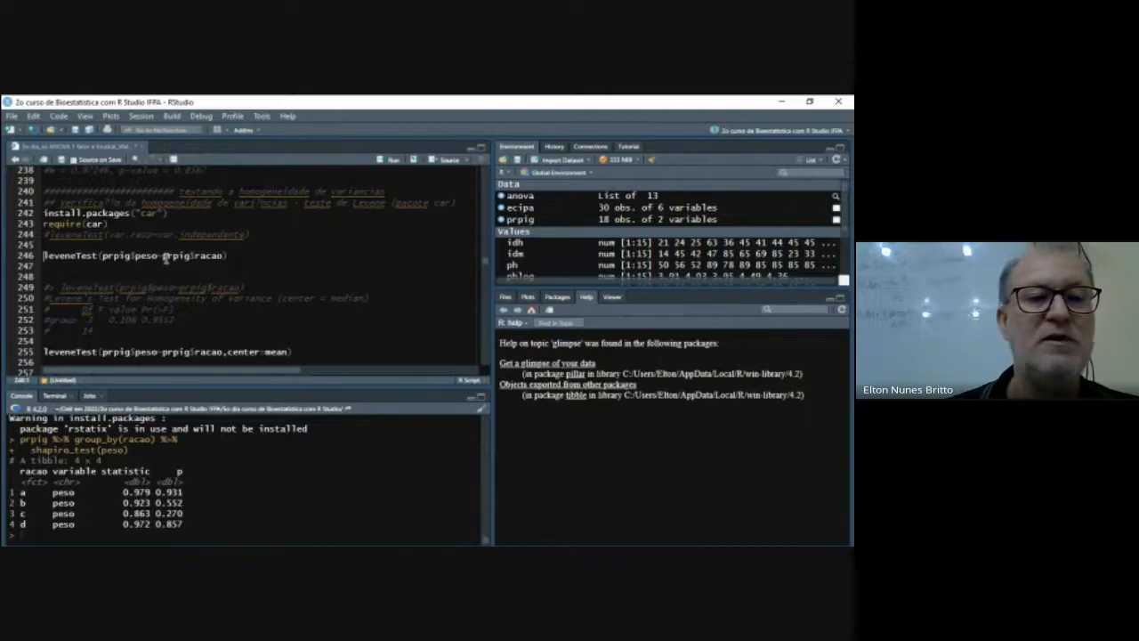
key("ctrl+Return")
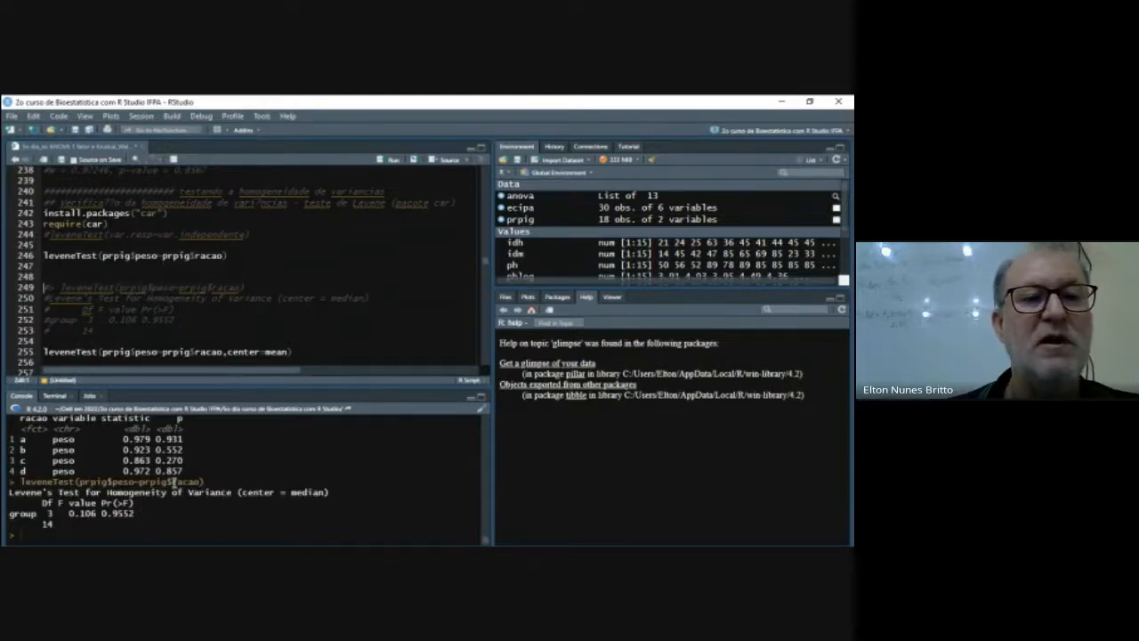
scroll(328, 301, "up", 4)
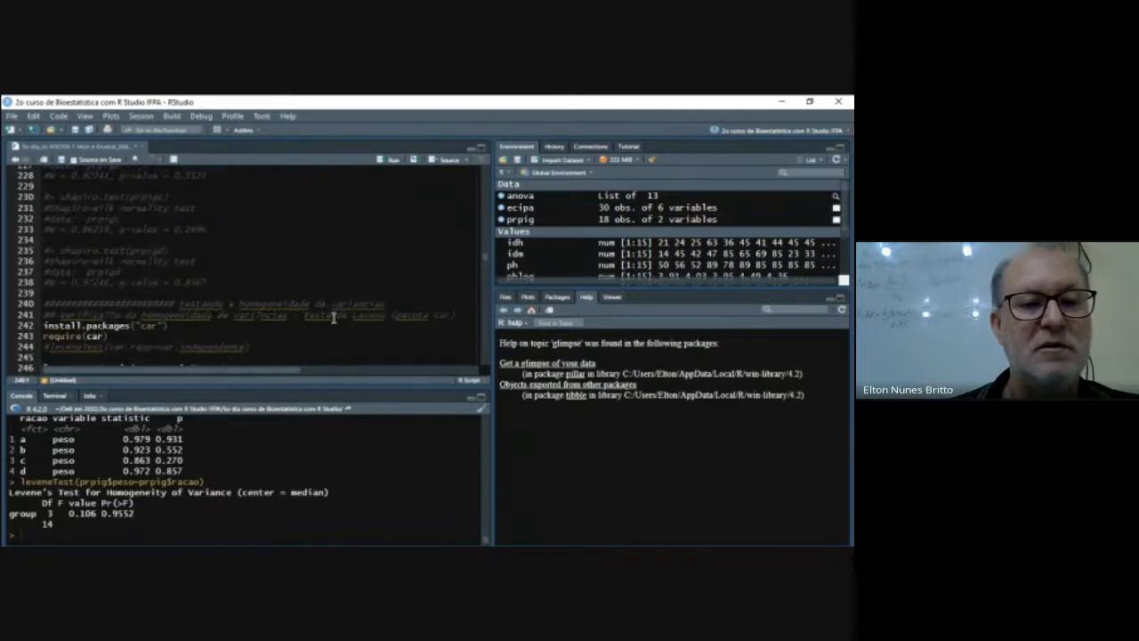
- Run the Bartlett test of prpig$peso by prpig$racao on line 94 and compare its console output with Levene's test
scroll(309, 291, "up", 12)
scroll(309, 291, "up", 18)
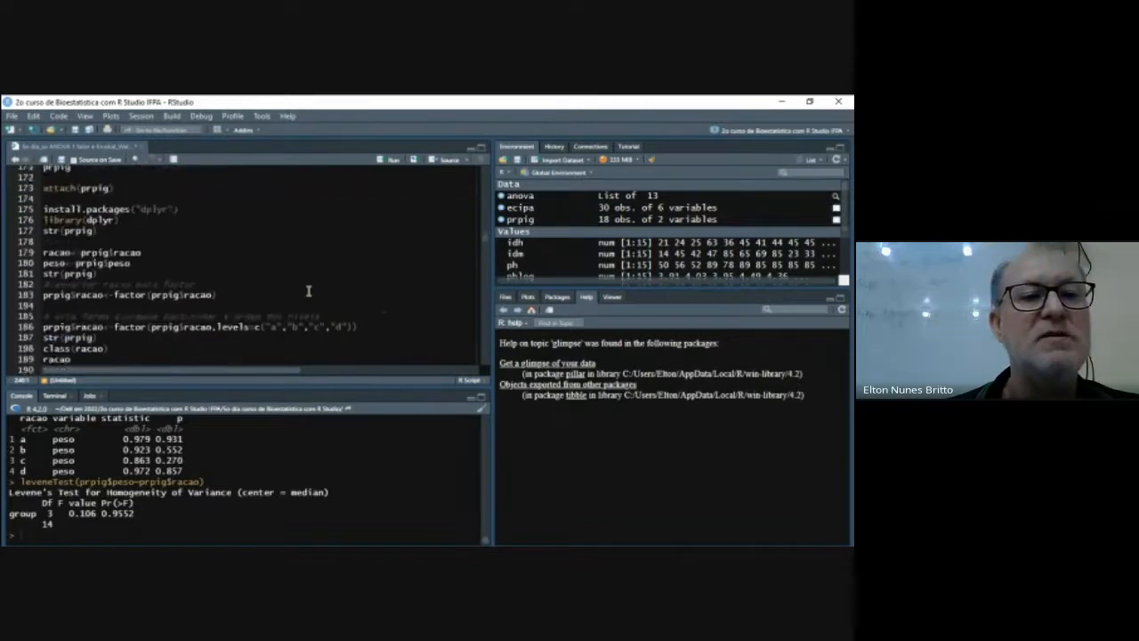
scroll(308, 291, "up", 9)
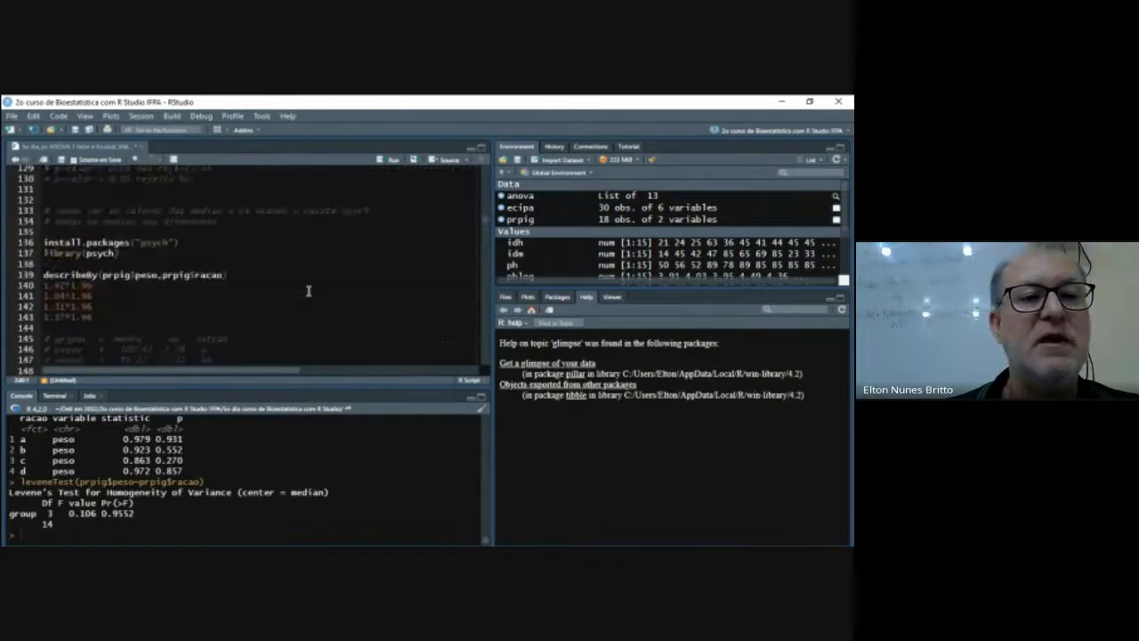
scroll(309, 290, "up", 7)
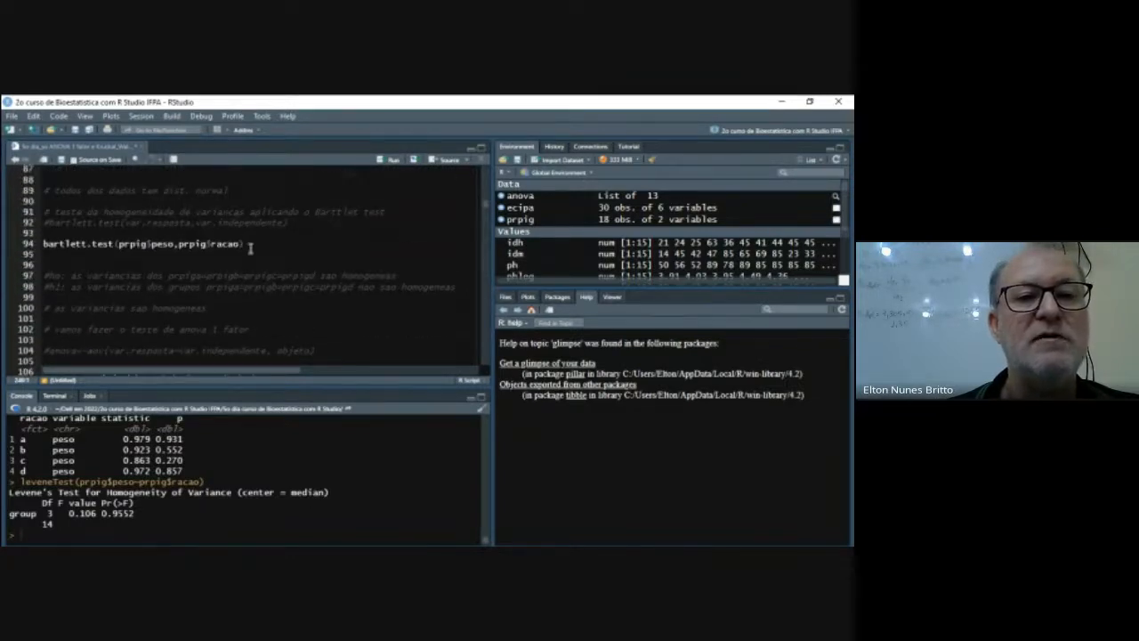
left_click(248, 244)
left_click(389, 162)
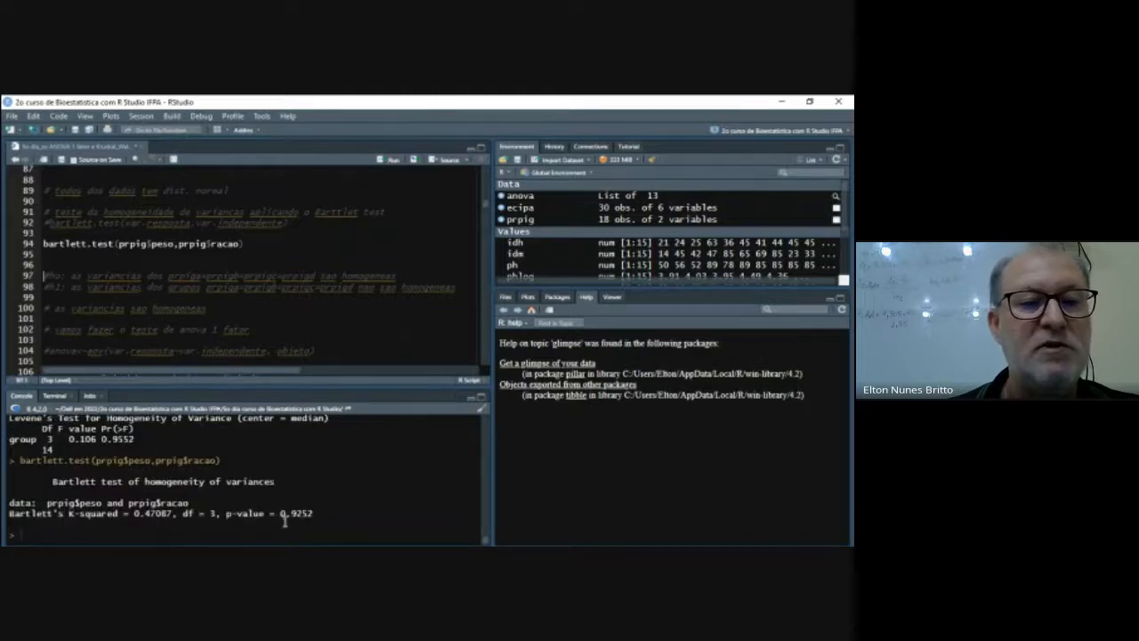
scroll(196, 431, "up", 1)
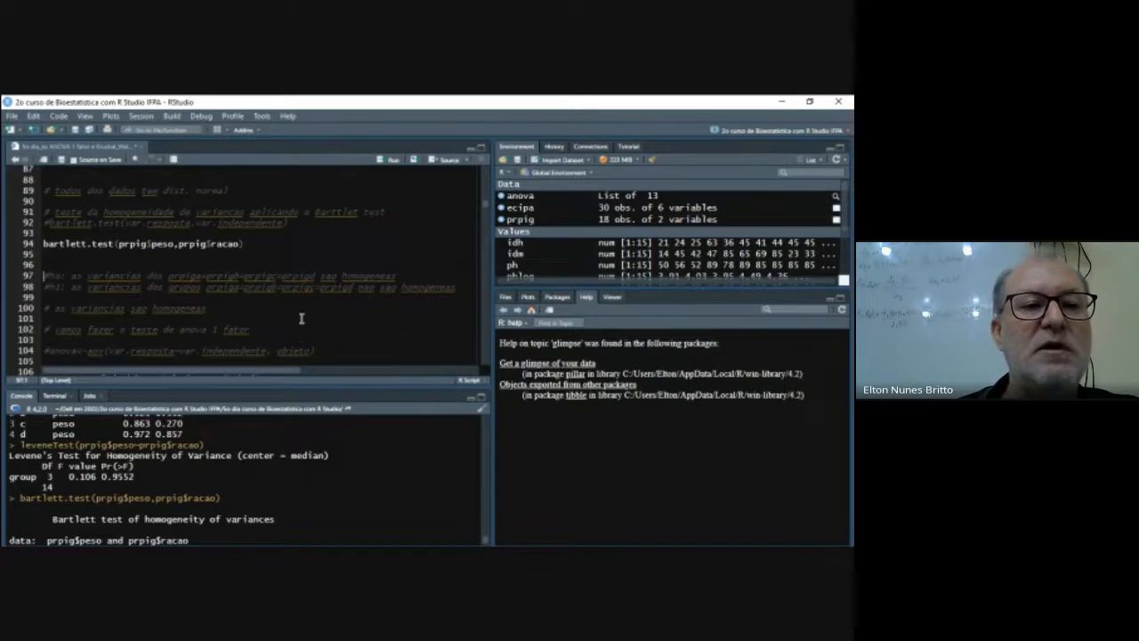
- Start a leveneTest function call on empty line 254, above the existing call that uses center=mean
scroll(301, 318, "down", 8)
scroll(301, 317, "down", 14)
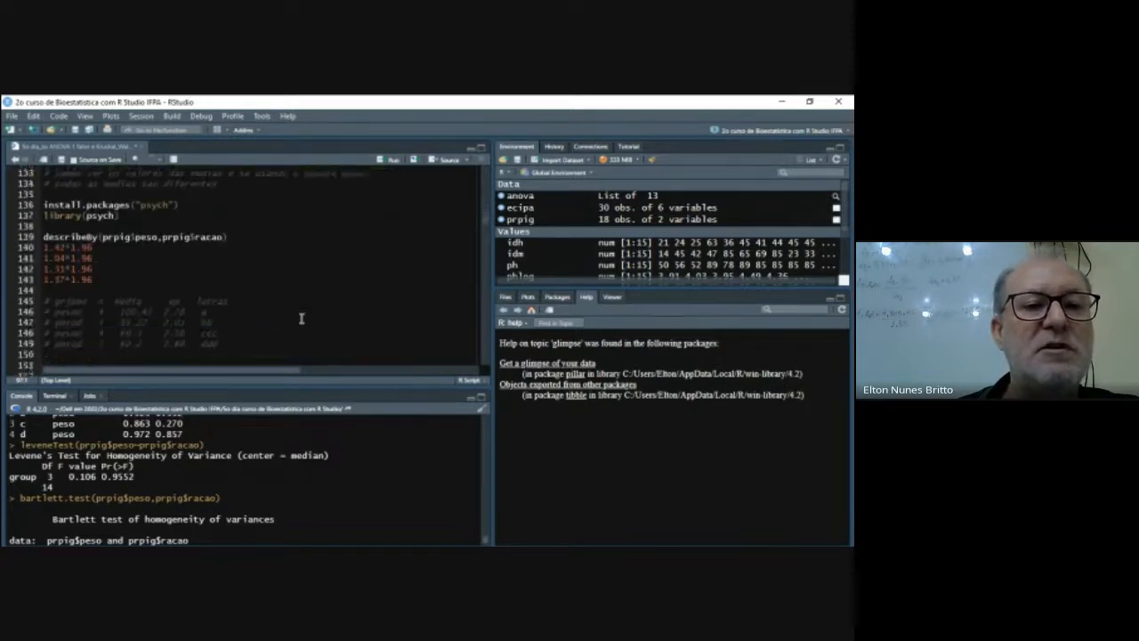
scroll(301, 318, "down", 9)
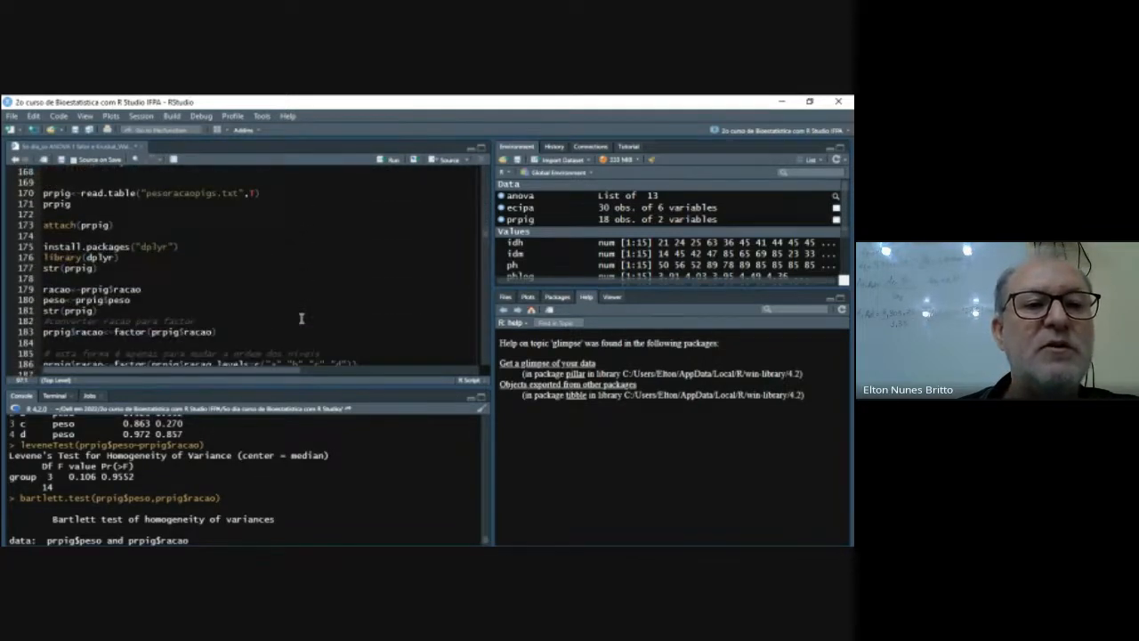
scroll(301, 318, "down", 5)
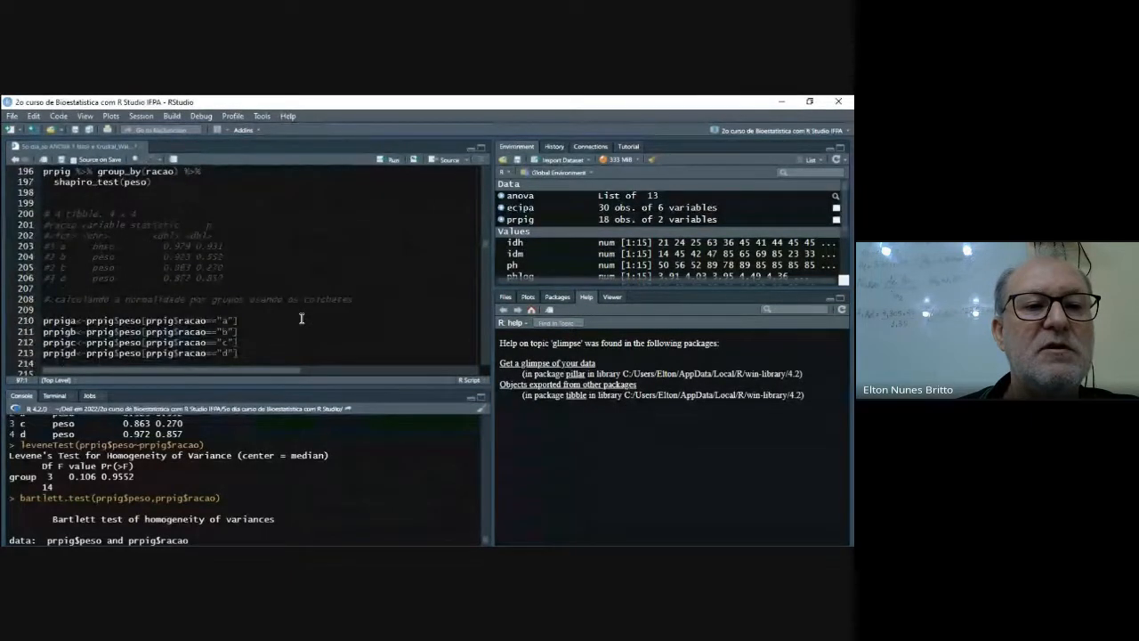
scroll(302, 318, "down", 10)
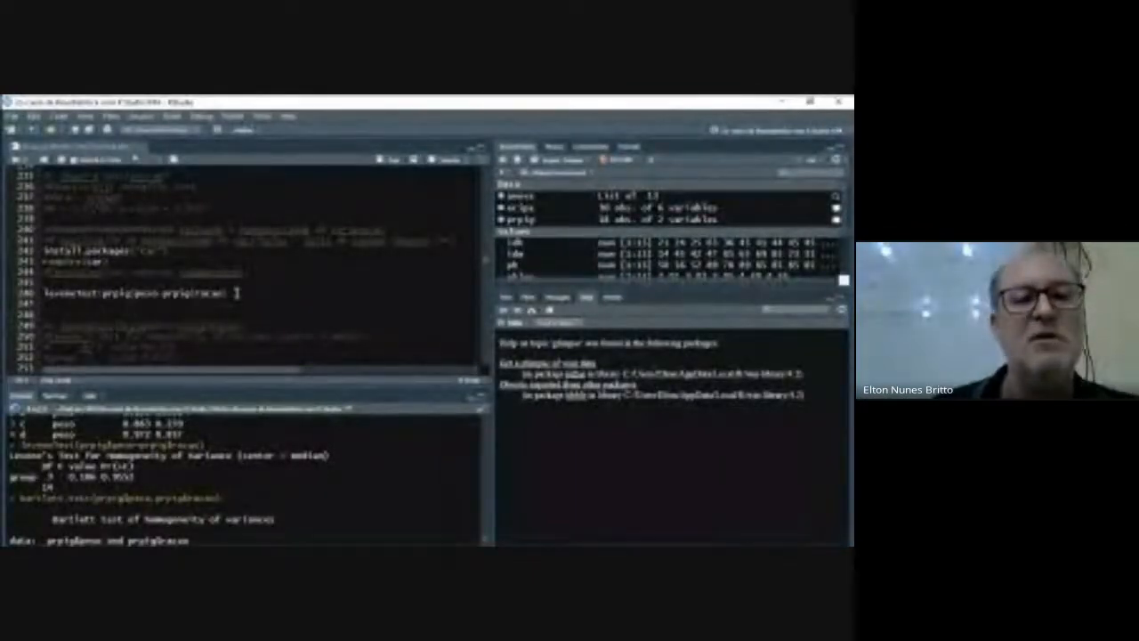
scroll(237, 293, "down", 1)
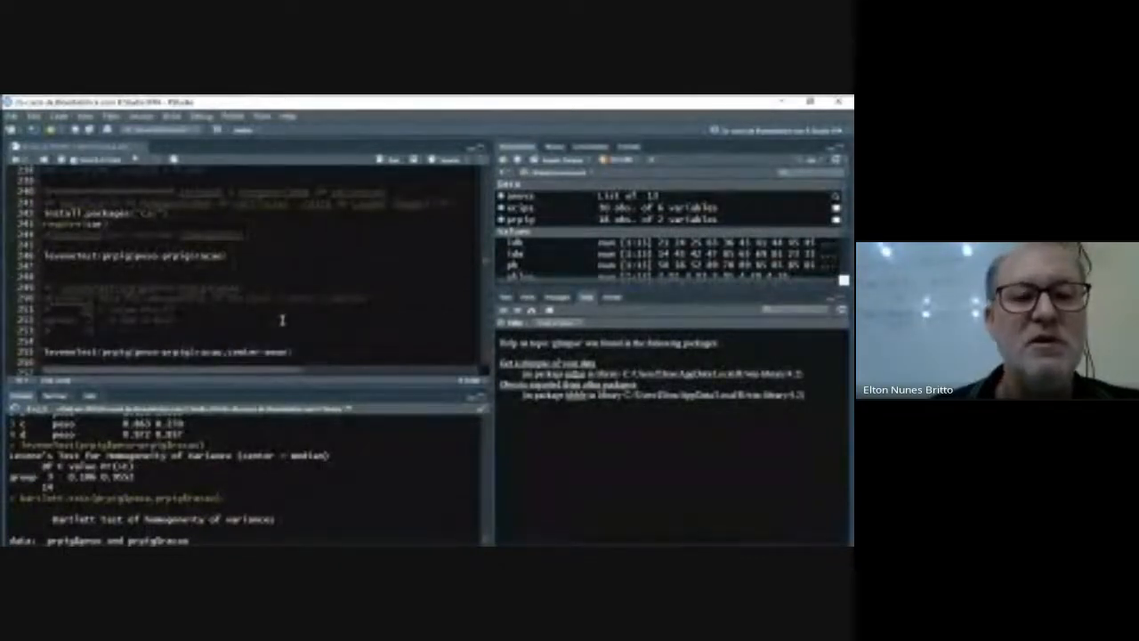
left_click(258, 336)
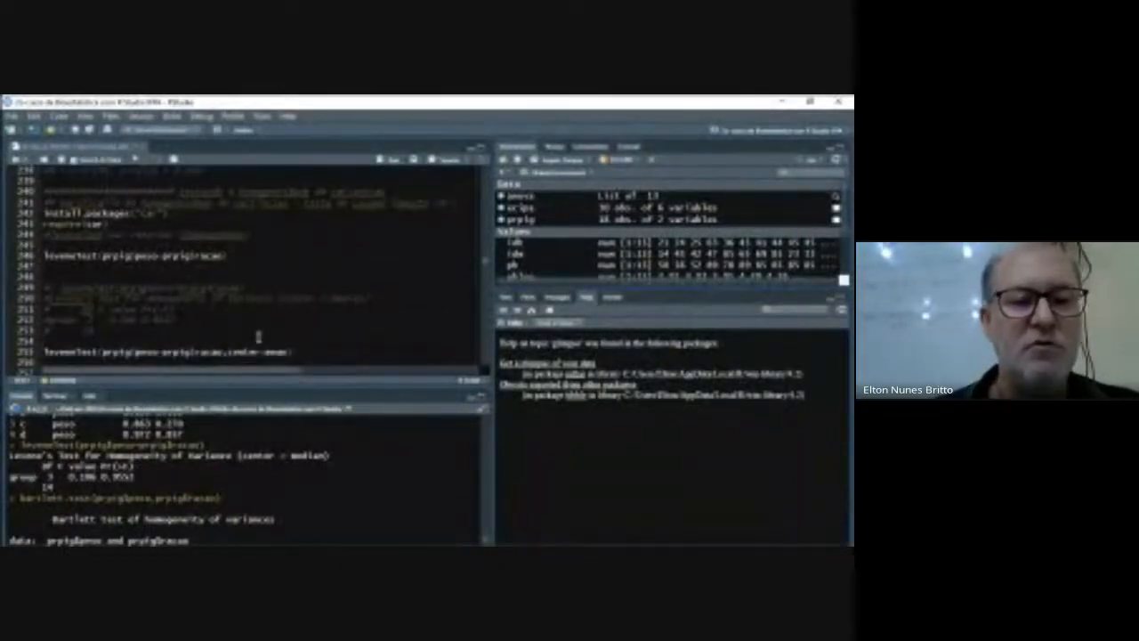
type("lev")
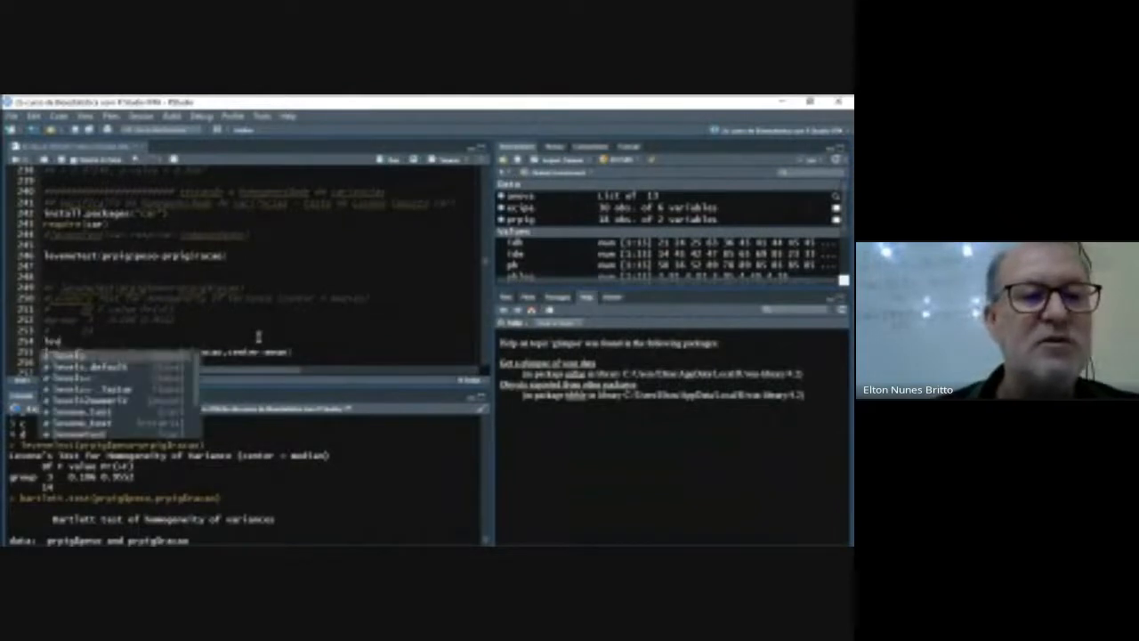
key("Down")
key("Down")
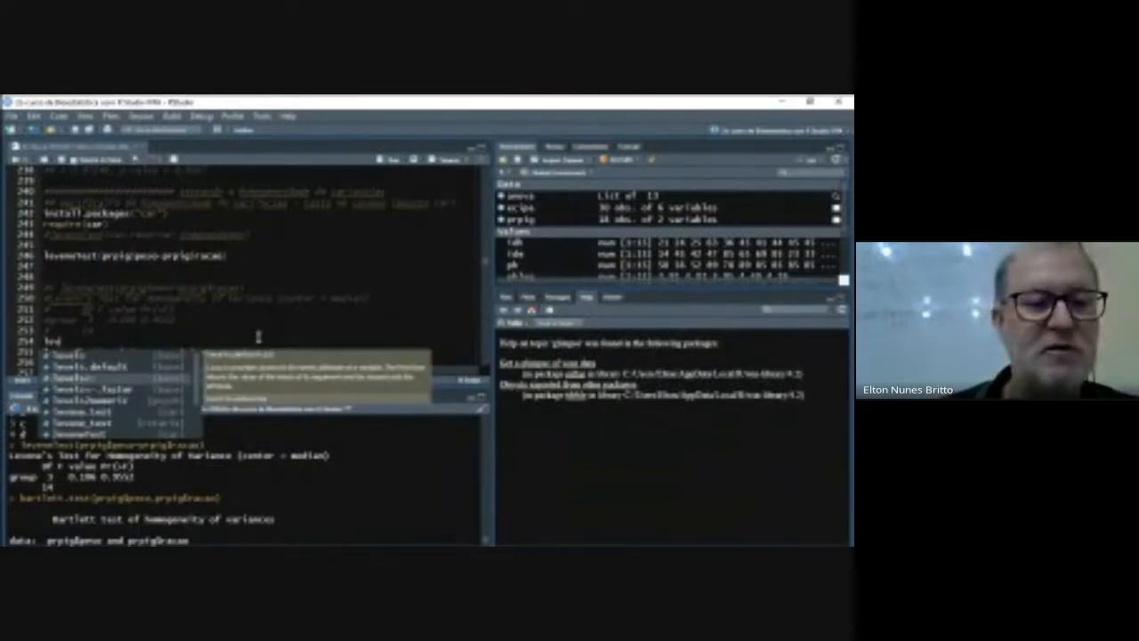
key("Down")
key("Down")
key("Down")
key("Down")
key("Down")
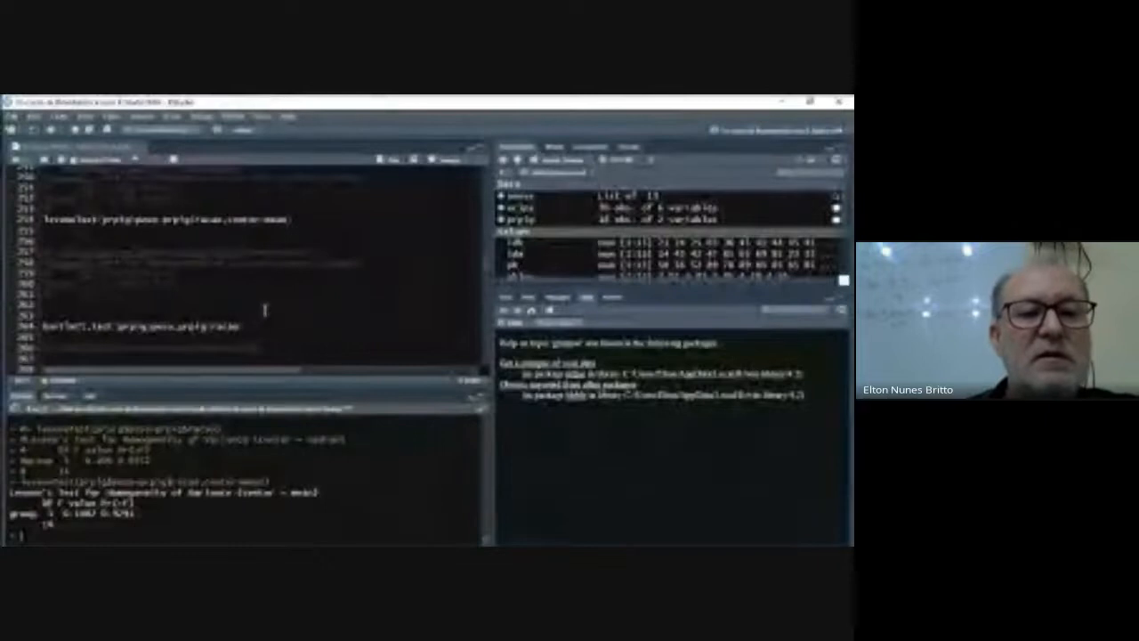
- Run the Bartlett test of prpig$peso by prpig$racao on line 264 and check the commented results below it
left_click(251, 326)
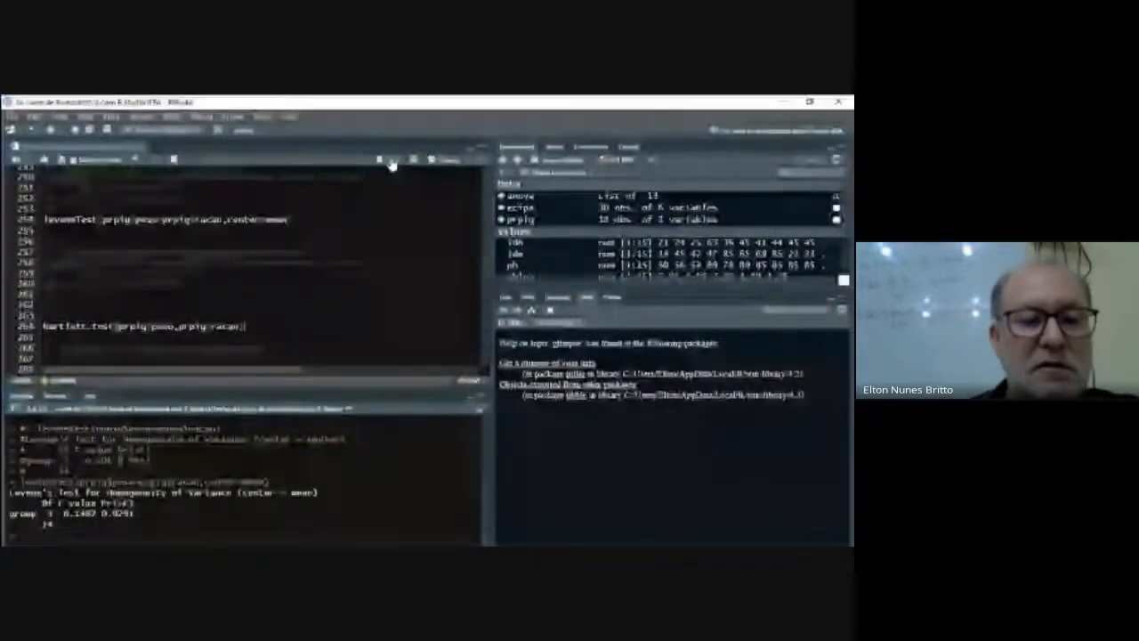
key("ctrl+Return")
scroll(251, 302, "down", 4)
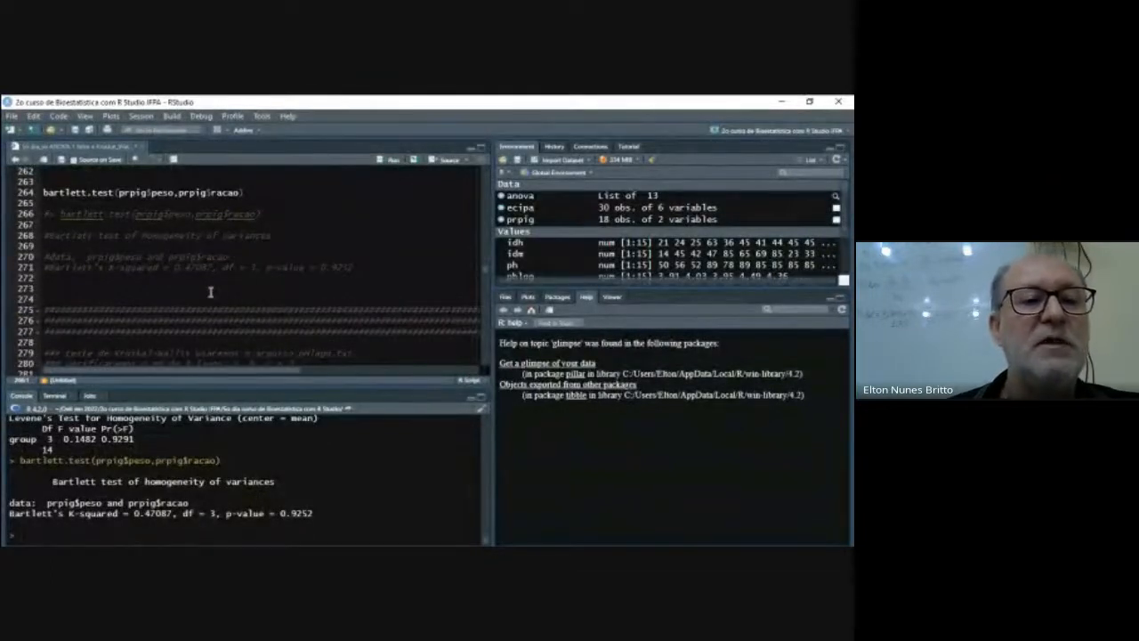
- Review the script's Shapiro-Wilk normality section and the Levene and Bartlett tests for homogeneity of variances
scroll(211, 291, "up", 10)
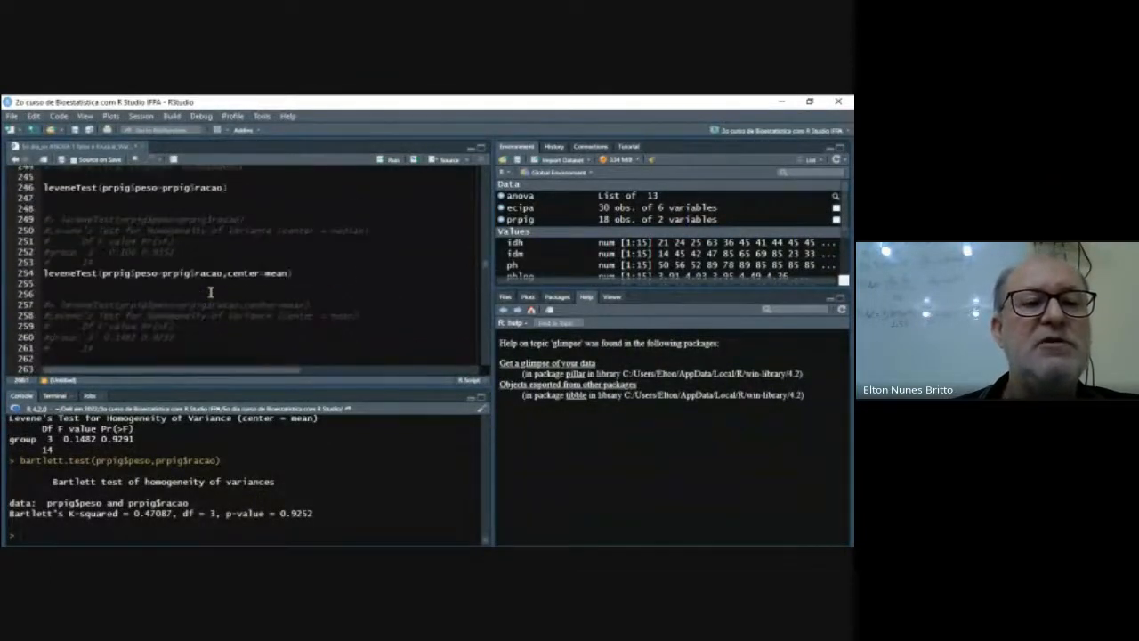
scroll(211, 291, "up", 5)
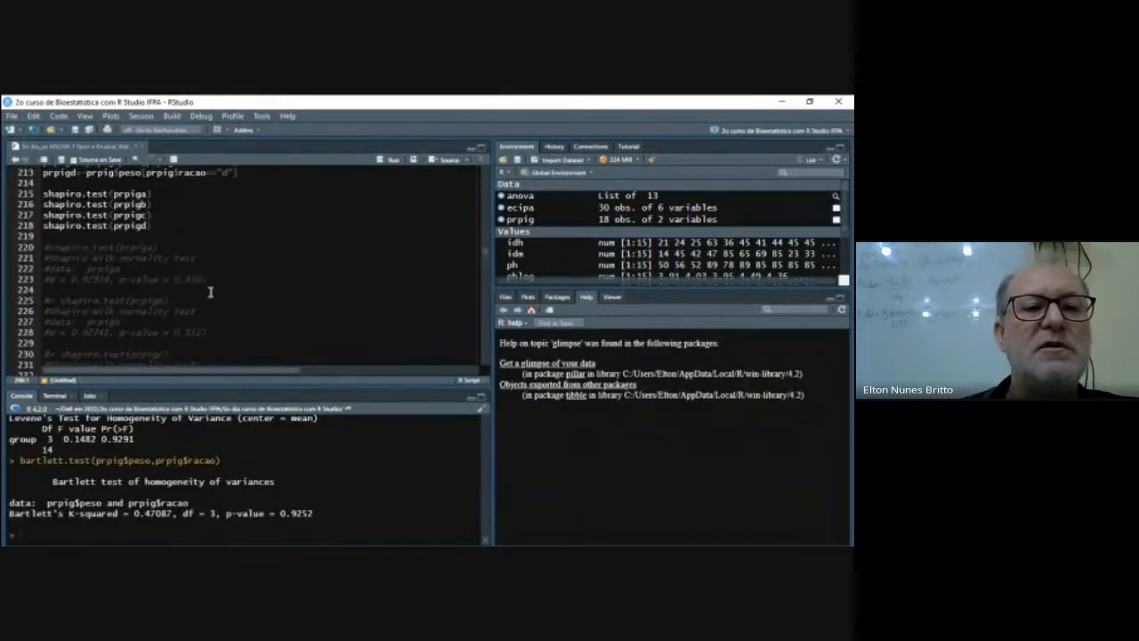
scroll(312, 265, "up", 1)
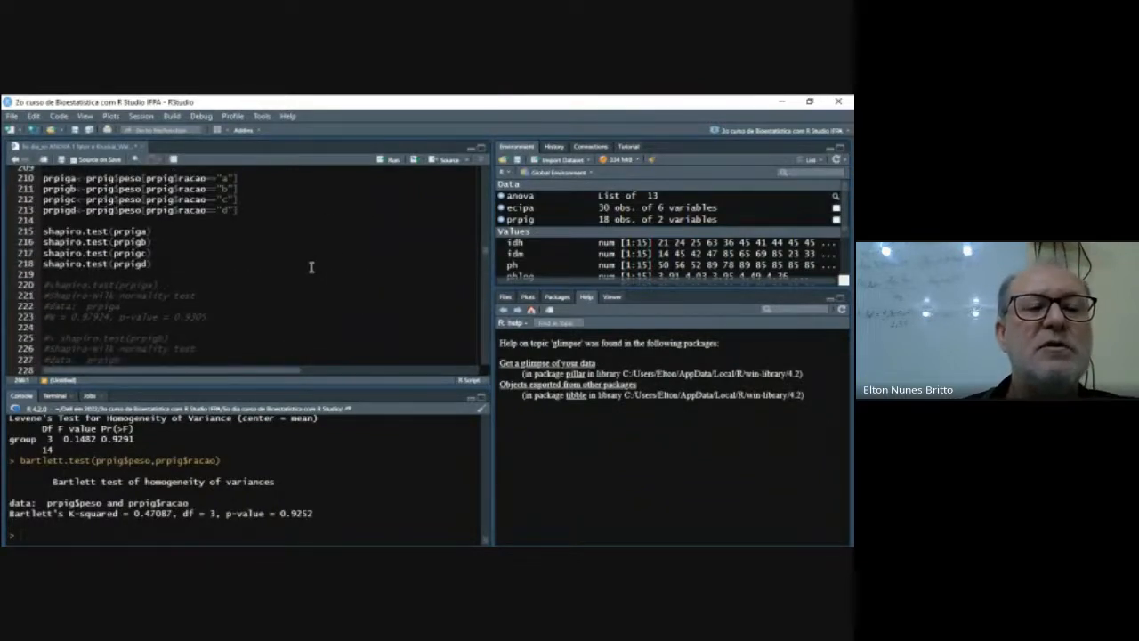
scroll(311, 267, "down", 1)
scroll(311, 267, "down", 7)
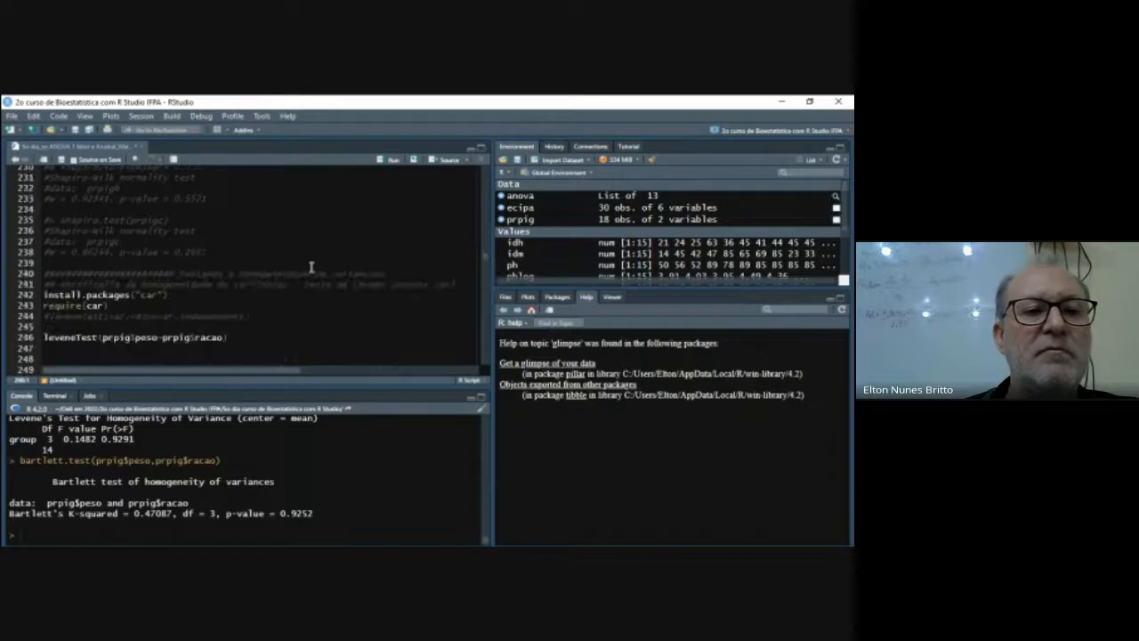
scroll(278, 227, "up", 2)
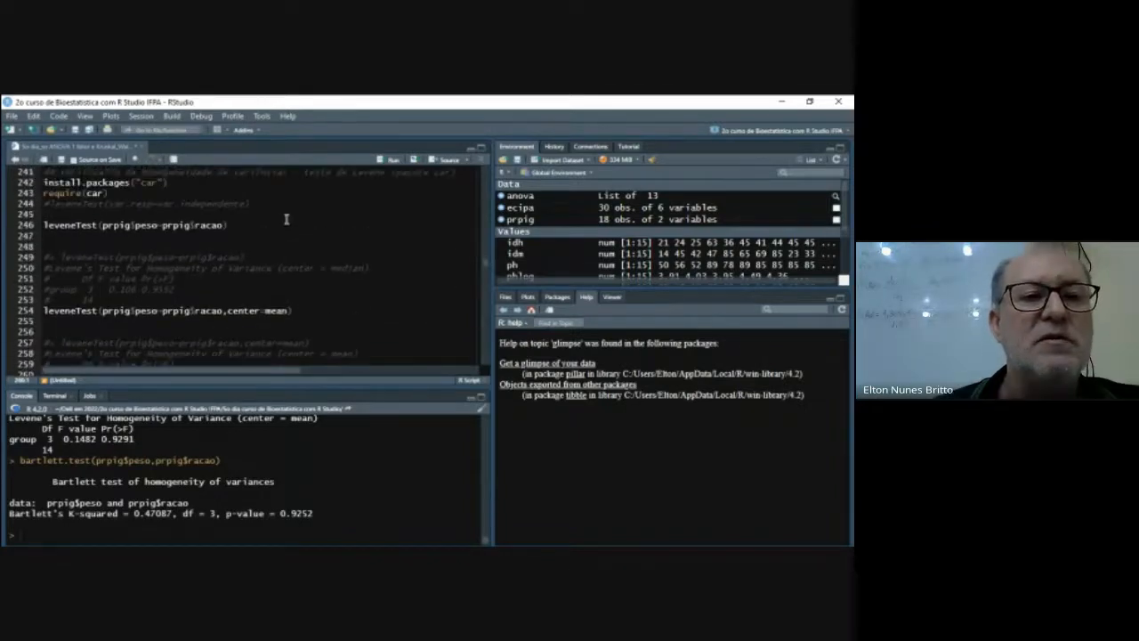
scroll(309, 245, "up", 1)
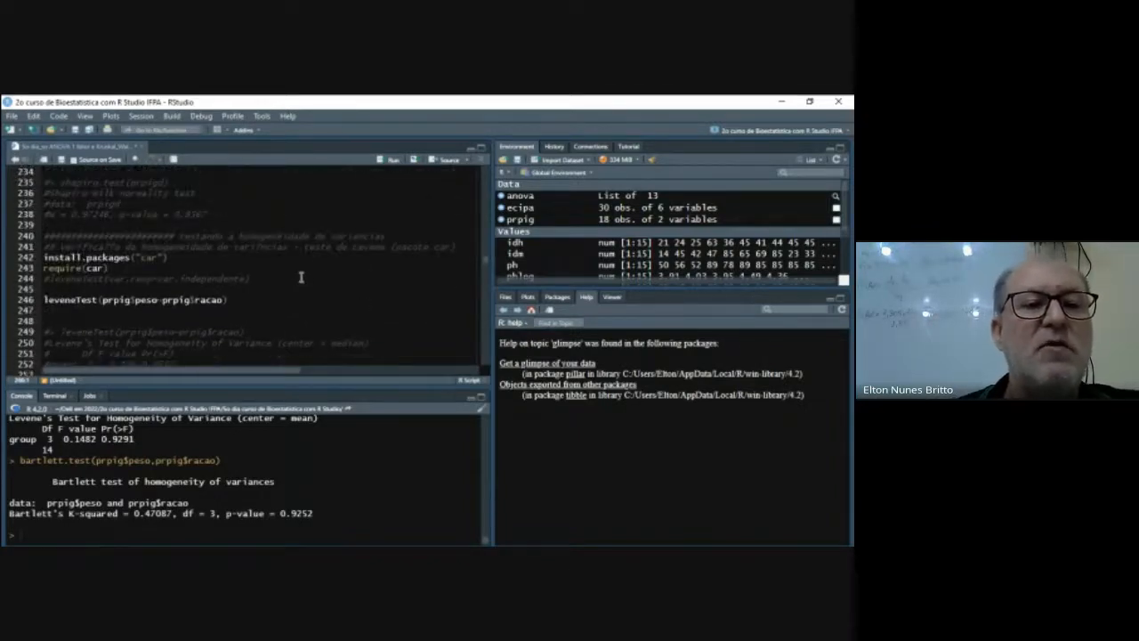
scroll(301, 277, "up", 8)
scroll(301, 277, "down", 10)
scroll(301, 272, "up", 6)
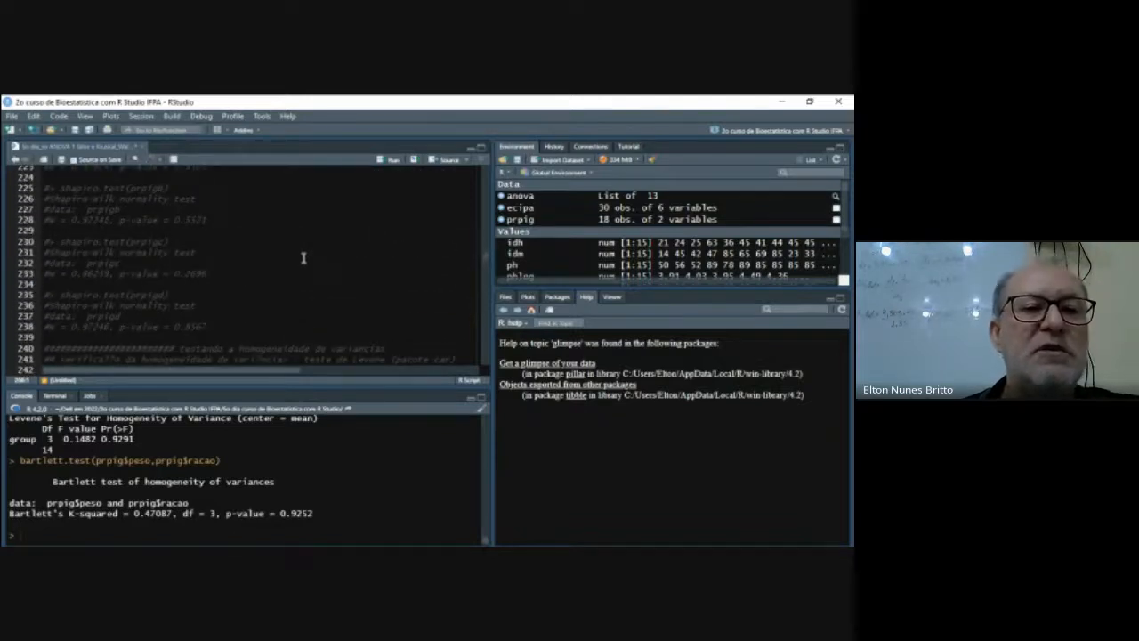
scroll(302, 258, "down", 5)
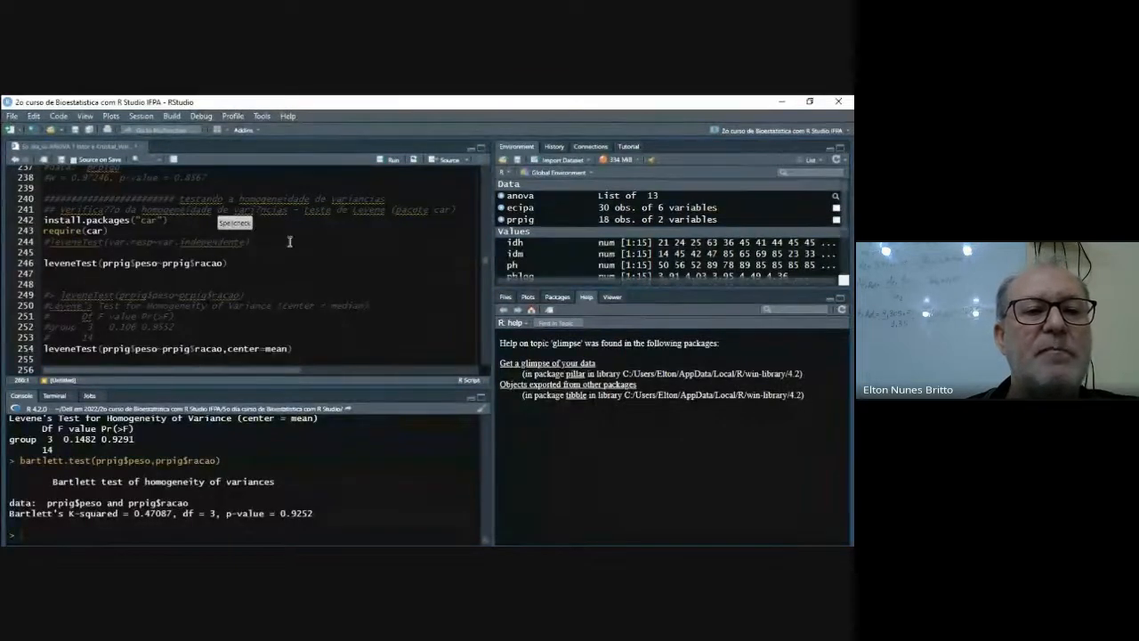
scroll(293, 247, "down", 7)
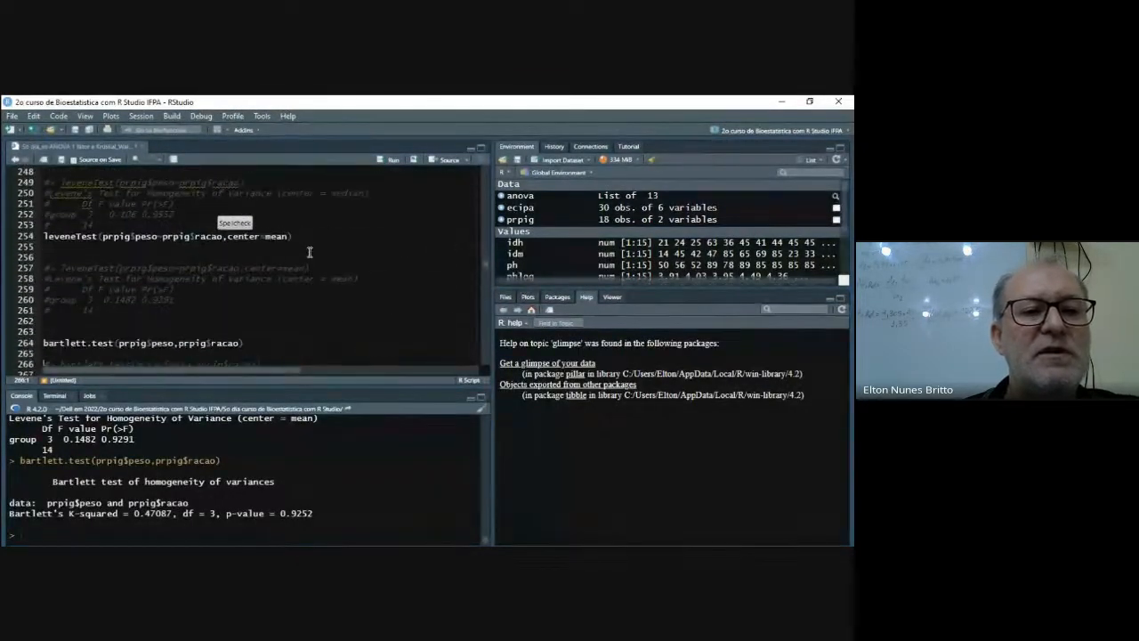
- In the Kruskal-Wallis section, set the working directory with line 285 and list its files with dir()
scroll(310, 252, "down", 5)
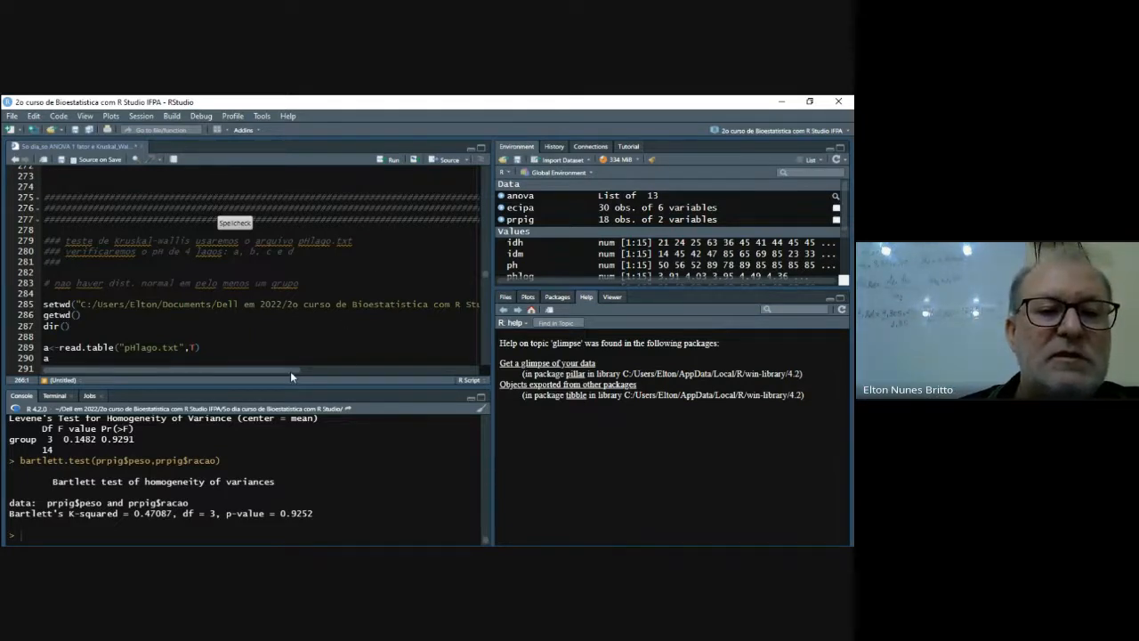
left_click_drag(290, 370, 203, 376)
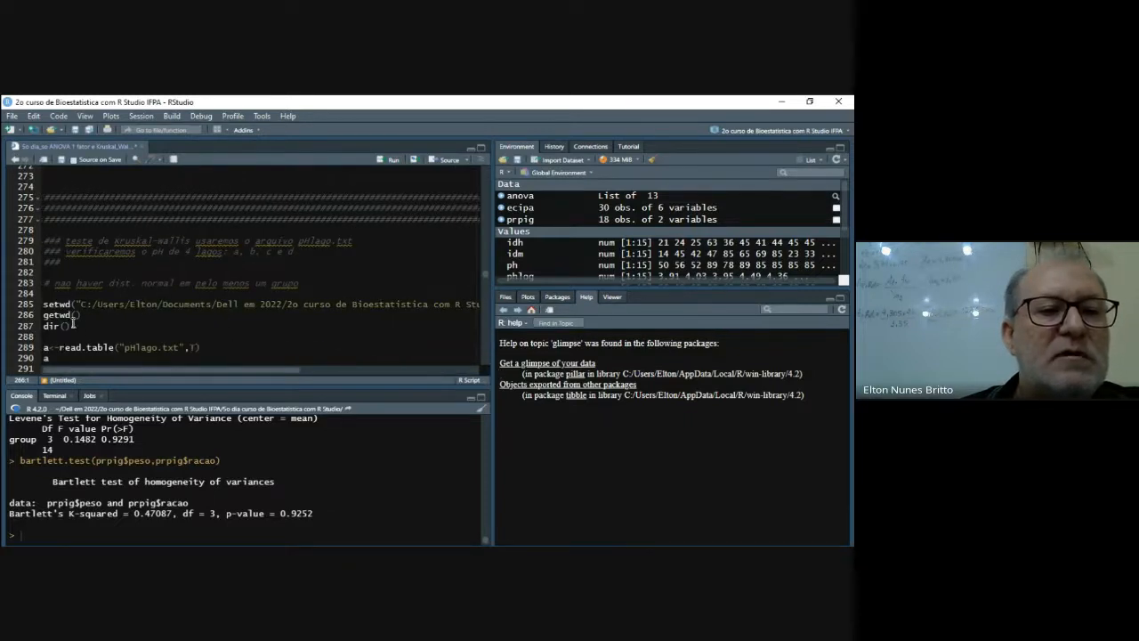
left_click(43, 304)
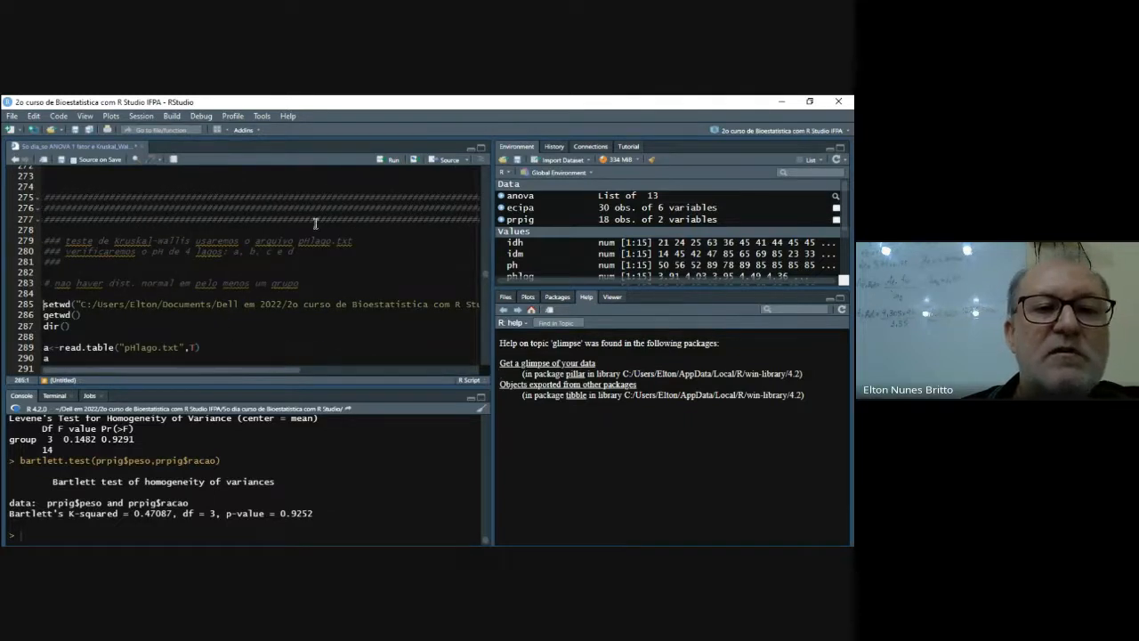
left_click(391, 160)
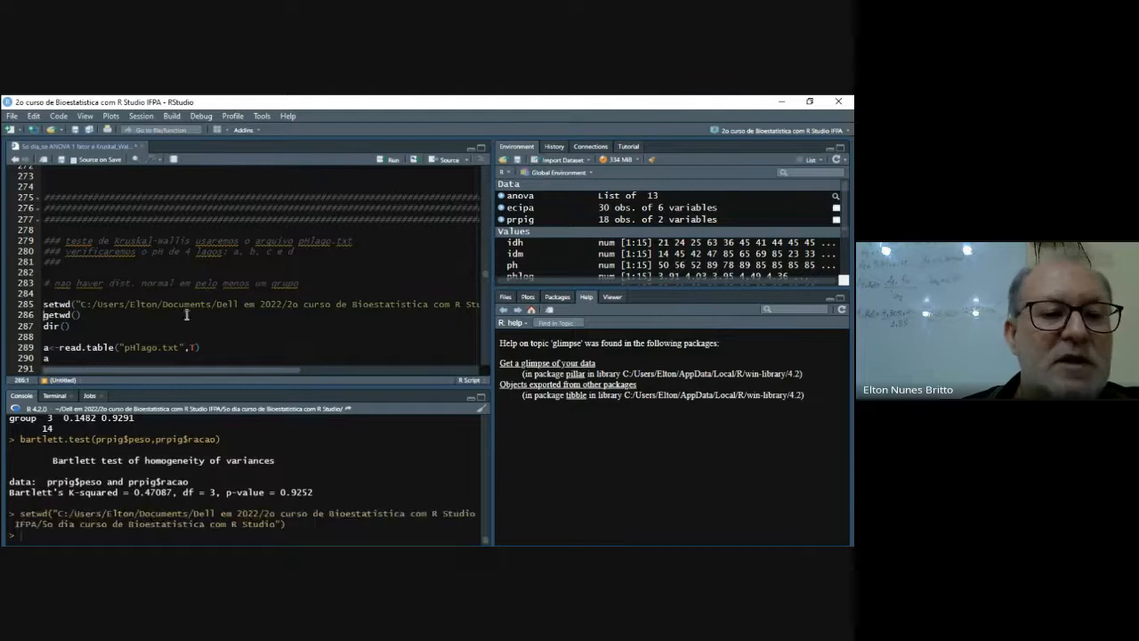
left_click(45, 325)
left_click(391, 161)
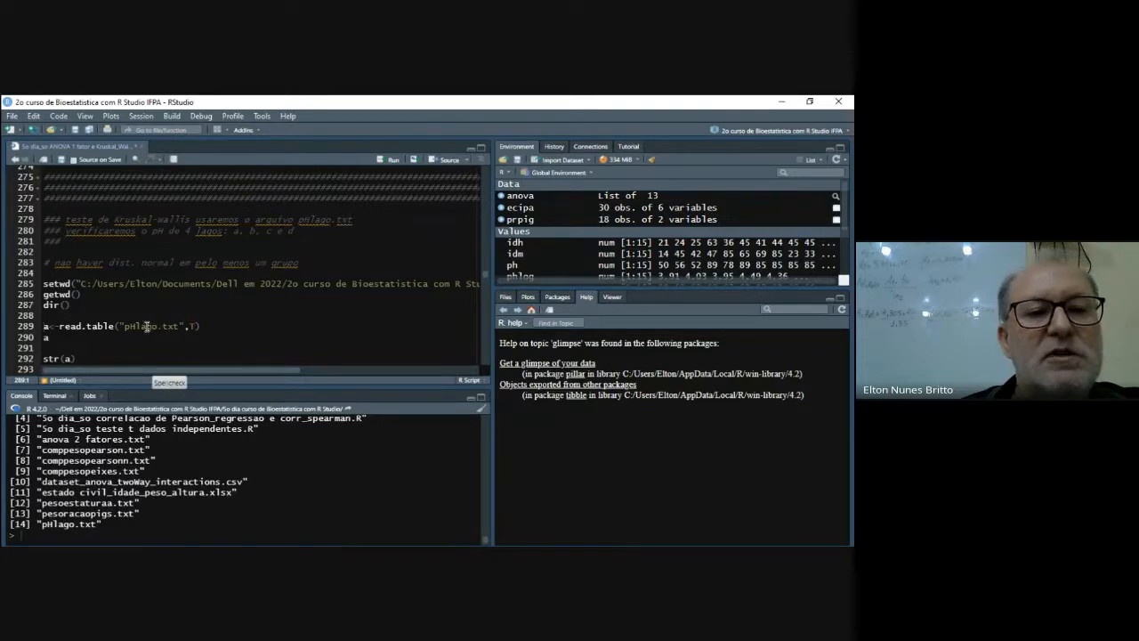
- Load pHlago.txt with a header into data frame a and inspect its rows and its structure with str(a)
left_click(208, 326)
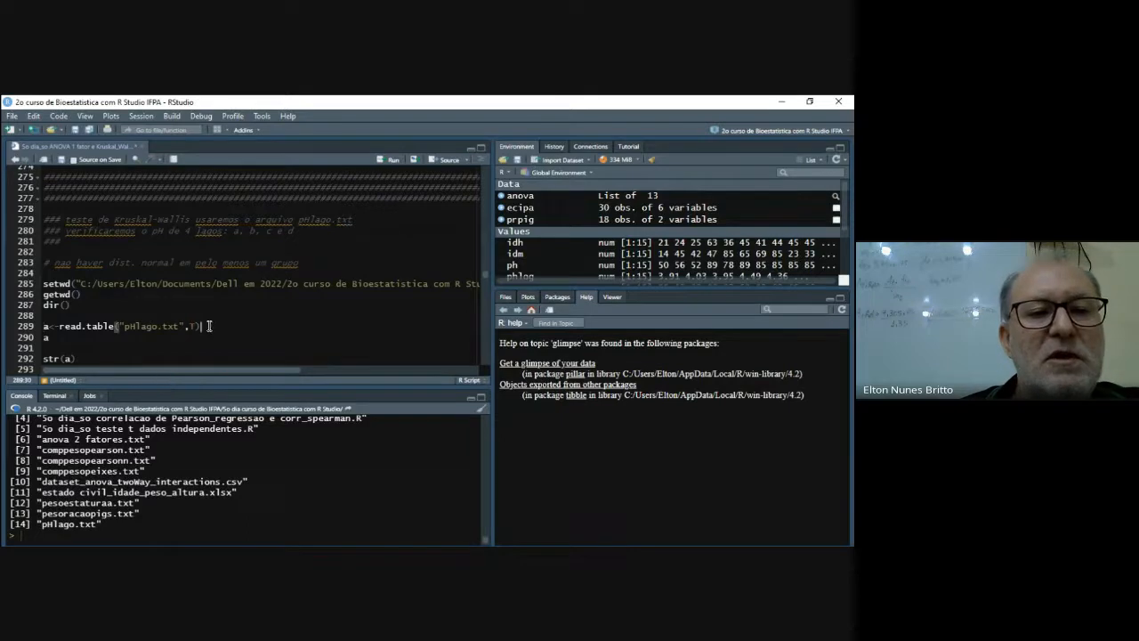
left_click(393, 160)
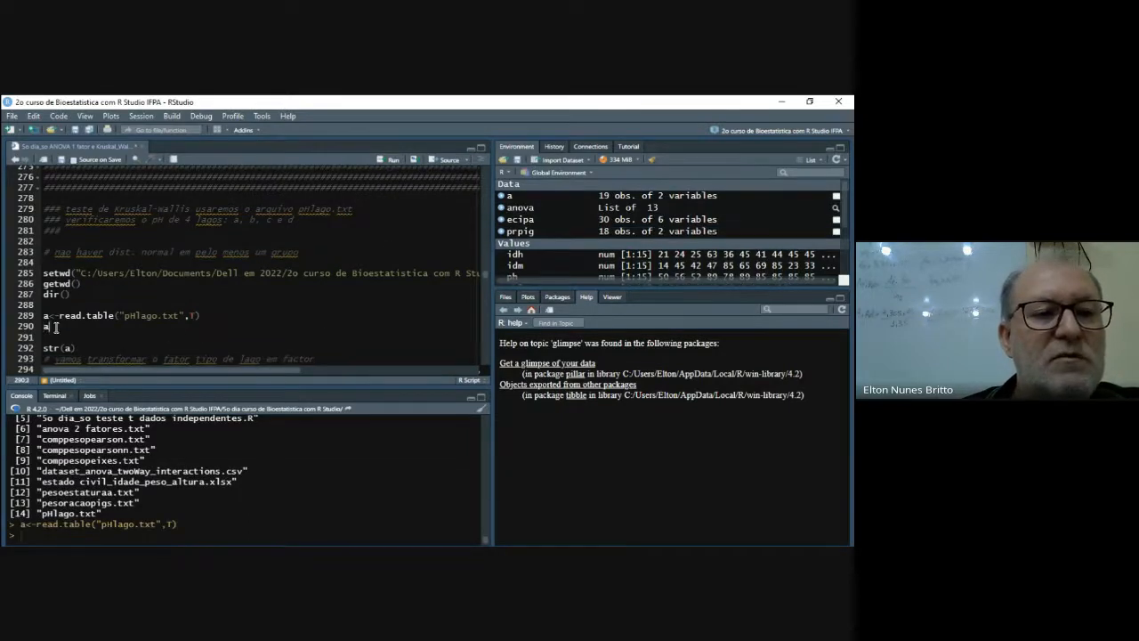
left_click(390, 159)
scroll(290, 459, "up", 3)
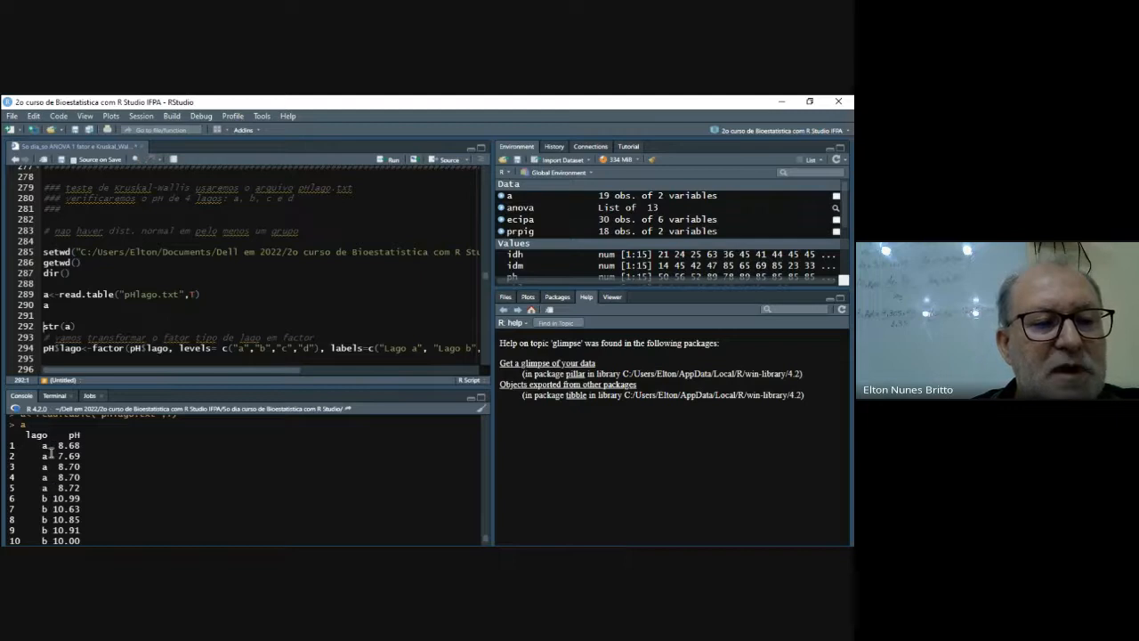
scroll(75, 514, "down", 1)
scroll(74, 514, "down", 2)
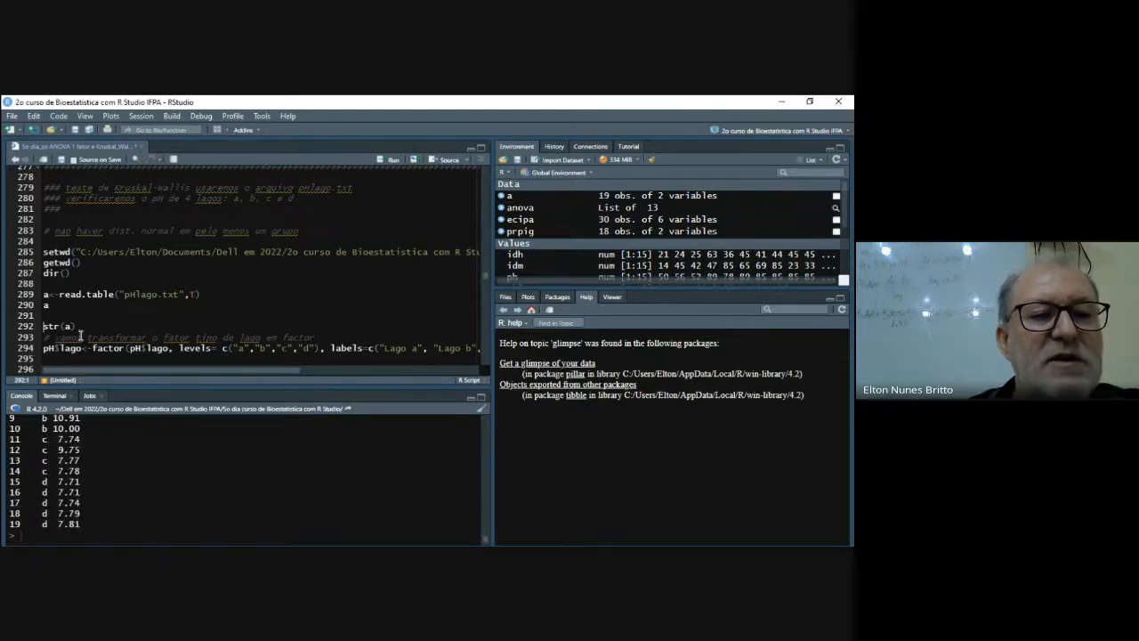
left_click(79, 326)
left_click(390, 161)
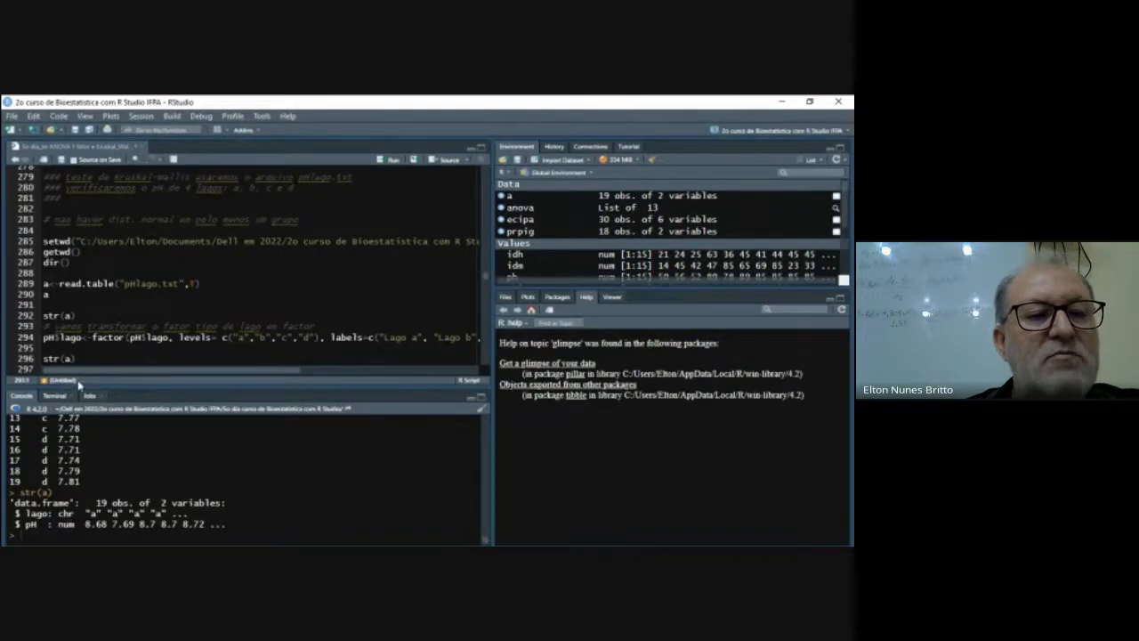
- Below str(a) on line 292, add a$lago<-factor(a$lago) on line 294 and run it to convert the lake column to a factor
left_click(97, 317)
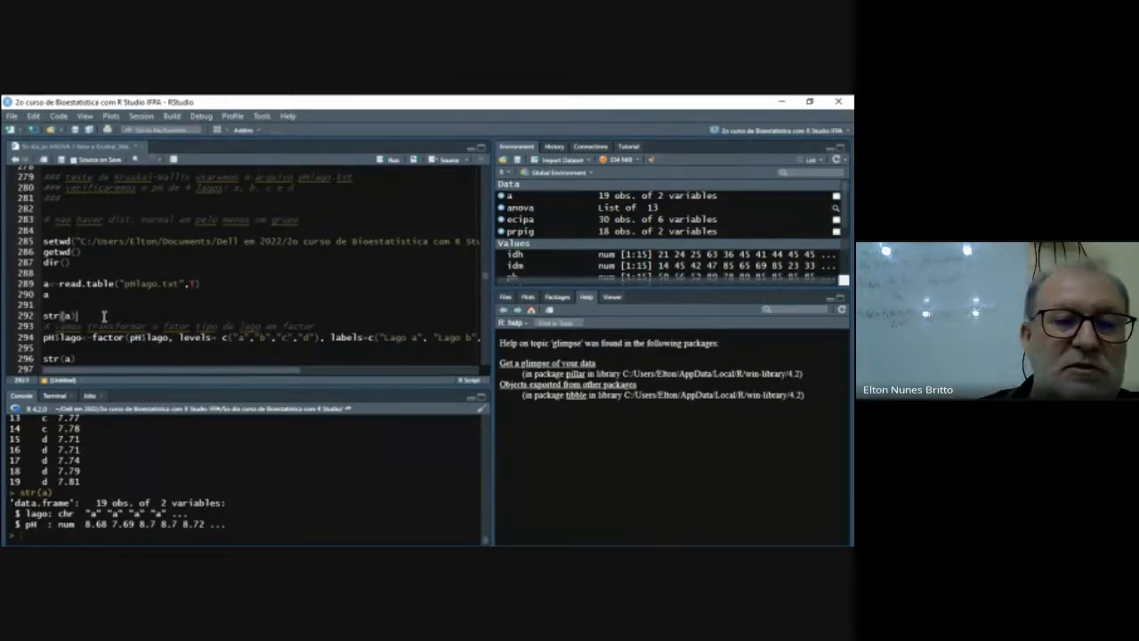
key("Return")
key("Return")
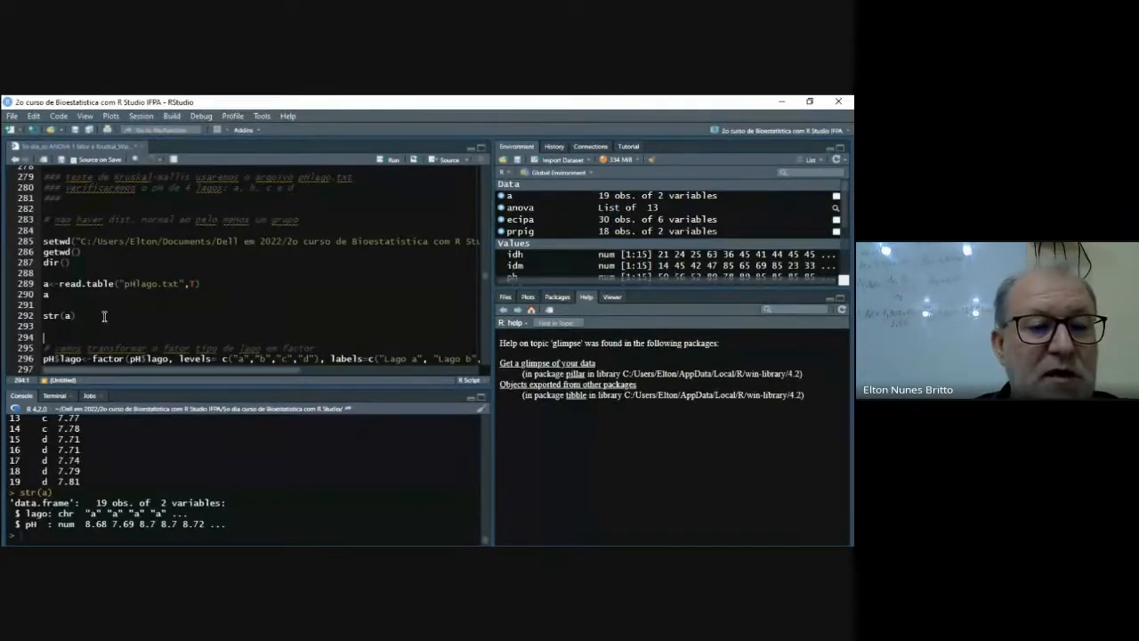
type("a")
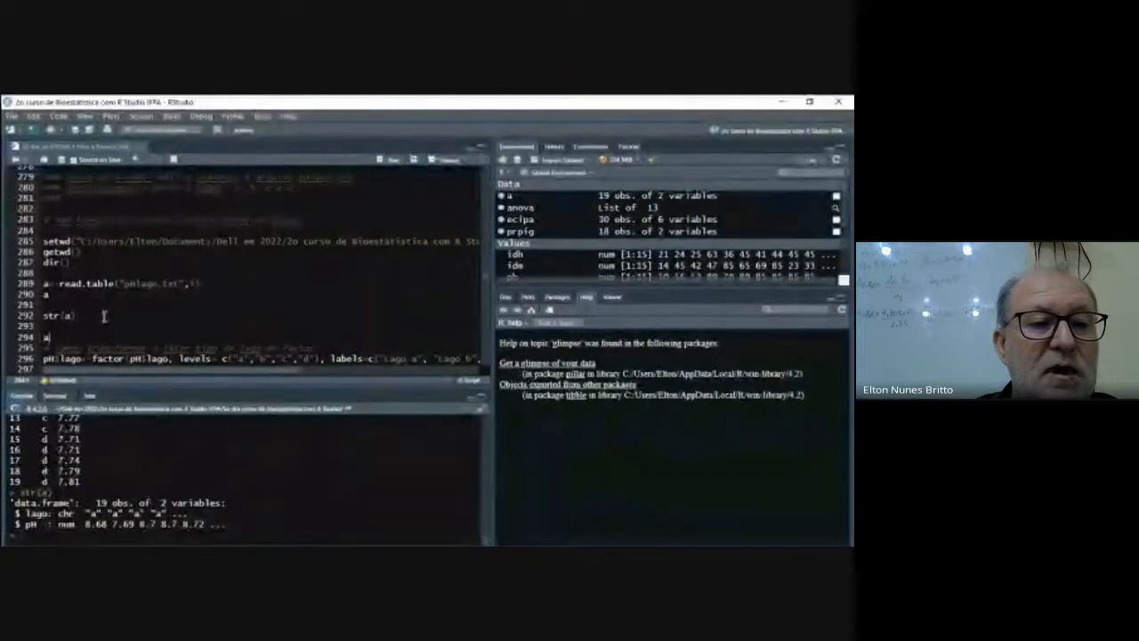
type("$")
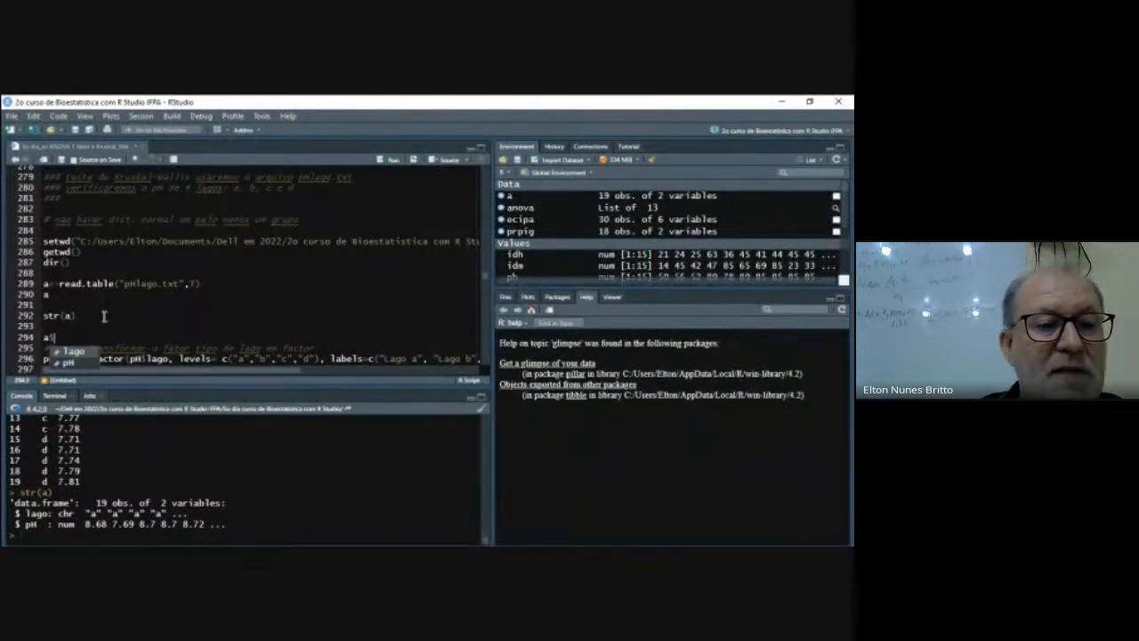
key("Return")
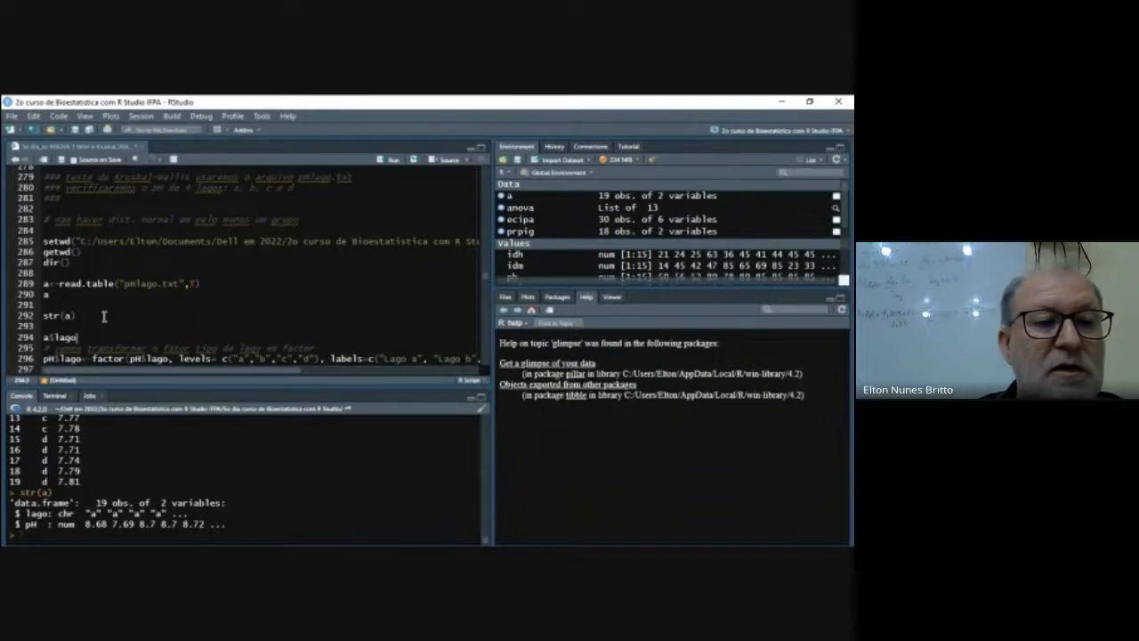
type("<-fa")
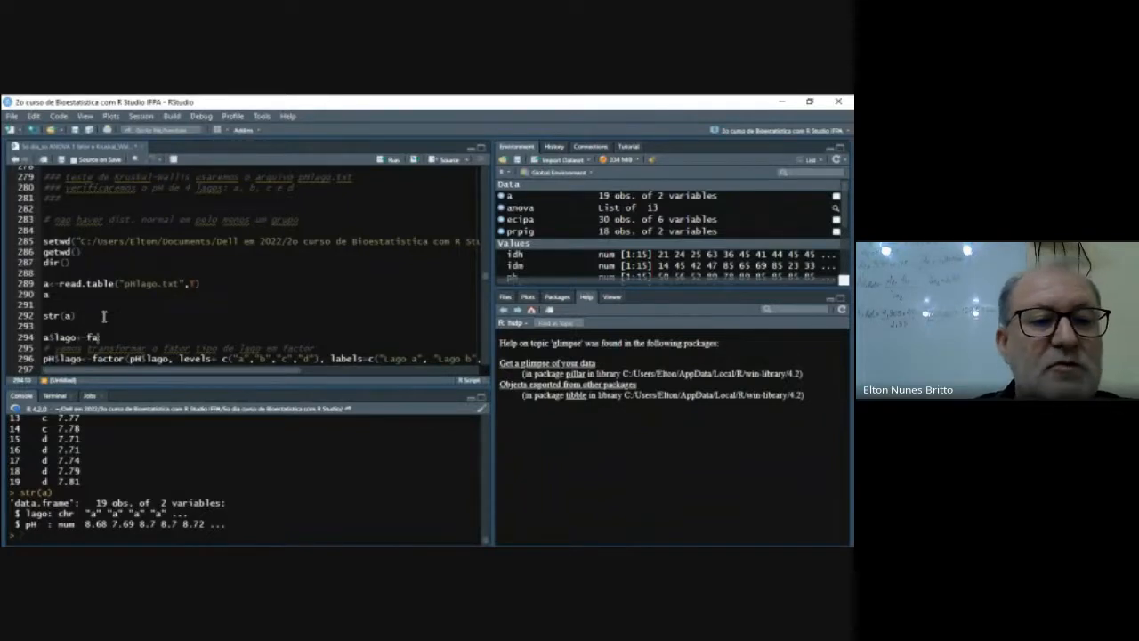
type("ctor(")
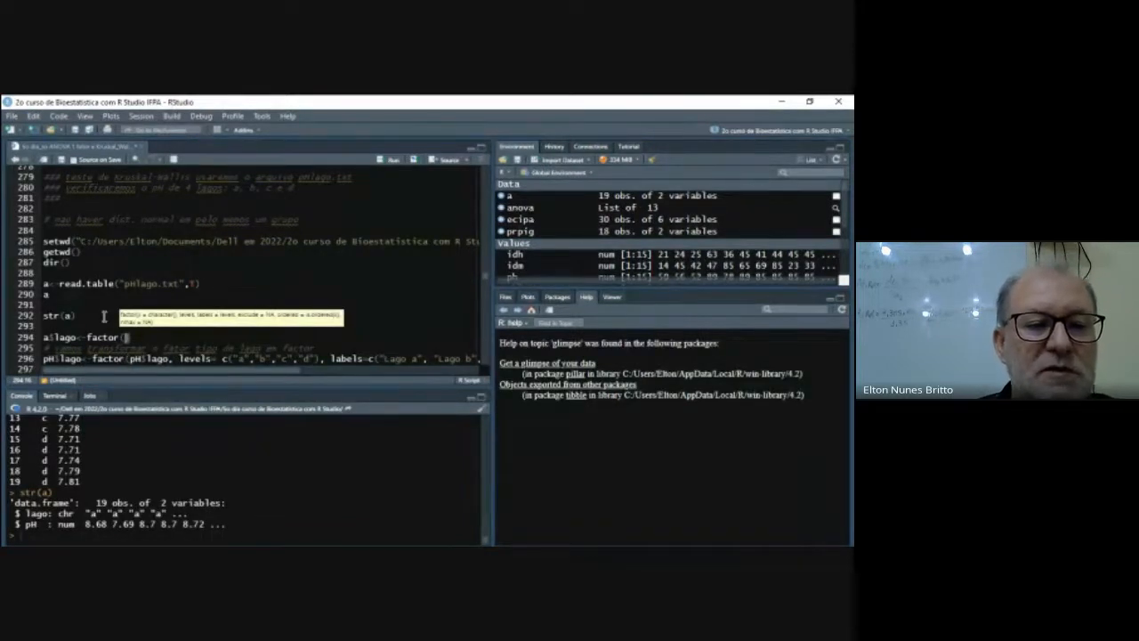
type("a")
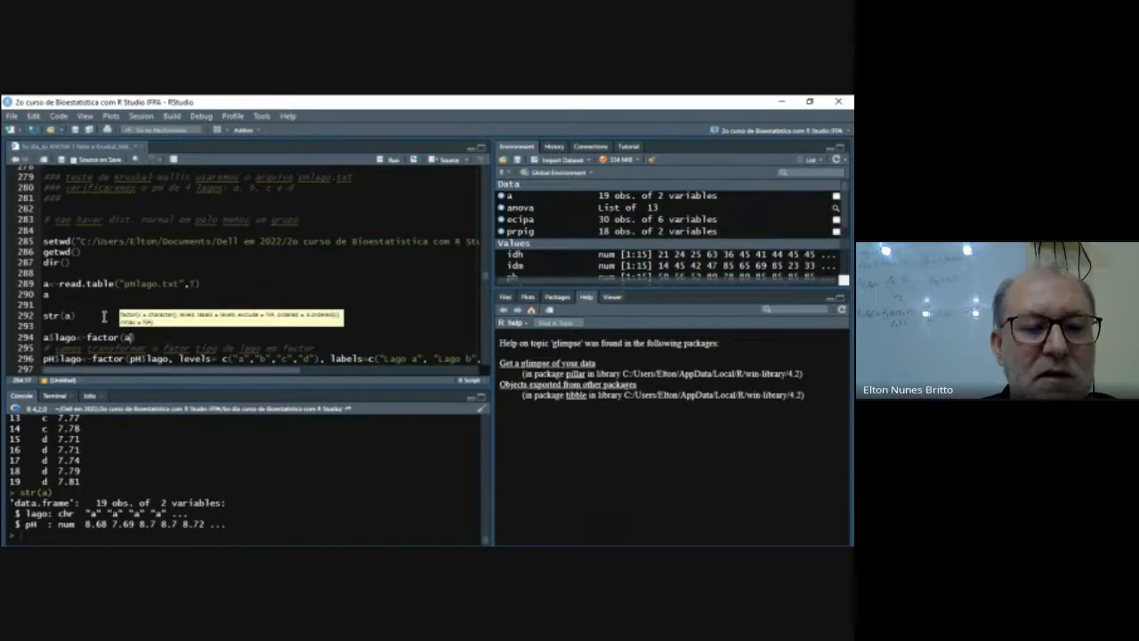
type("$lago")
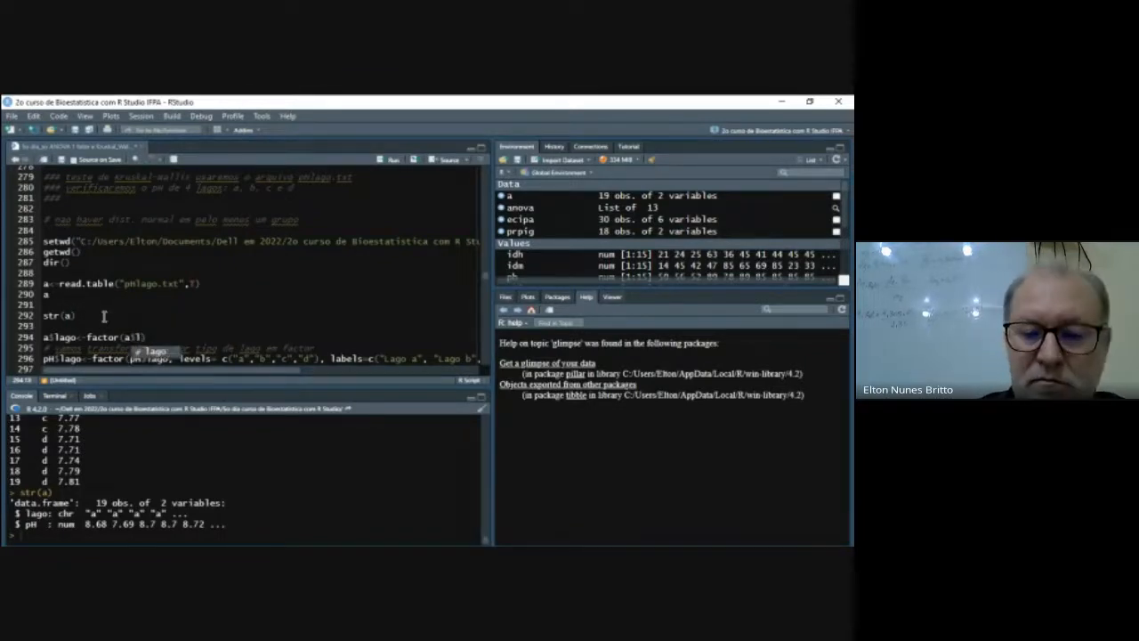
type(")")
key("ctrl+Return")
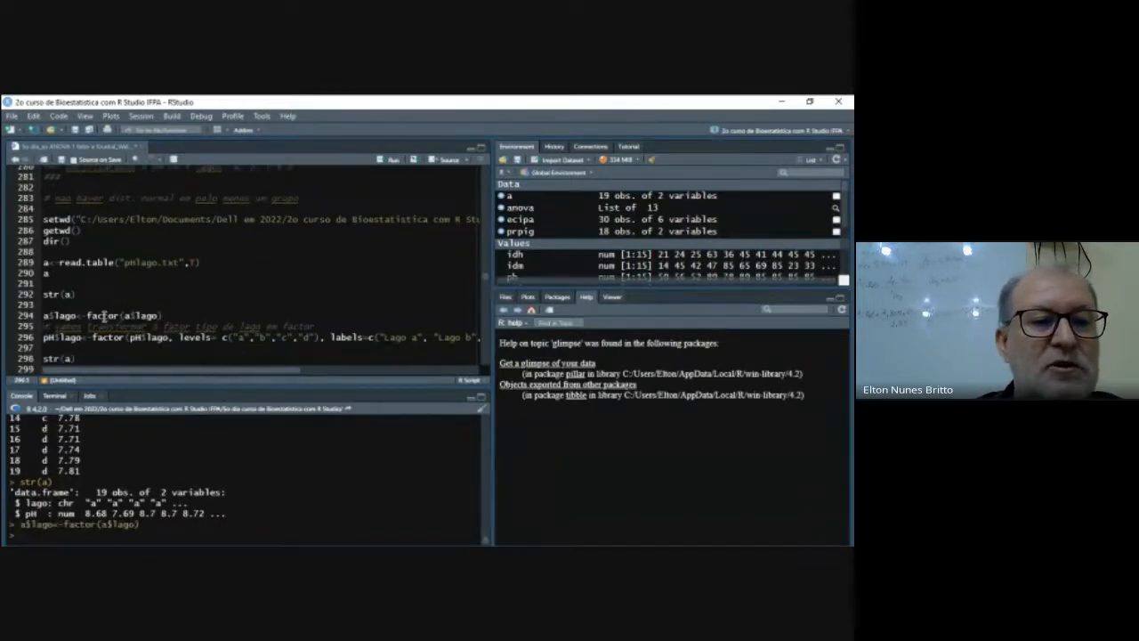
- Add str(a) on line 295, directly below the factor conversion, and run it to recheck the data frame's structure
key("Return")
key("Return")
key("Return")
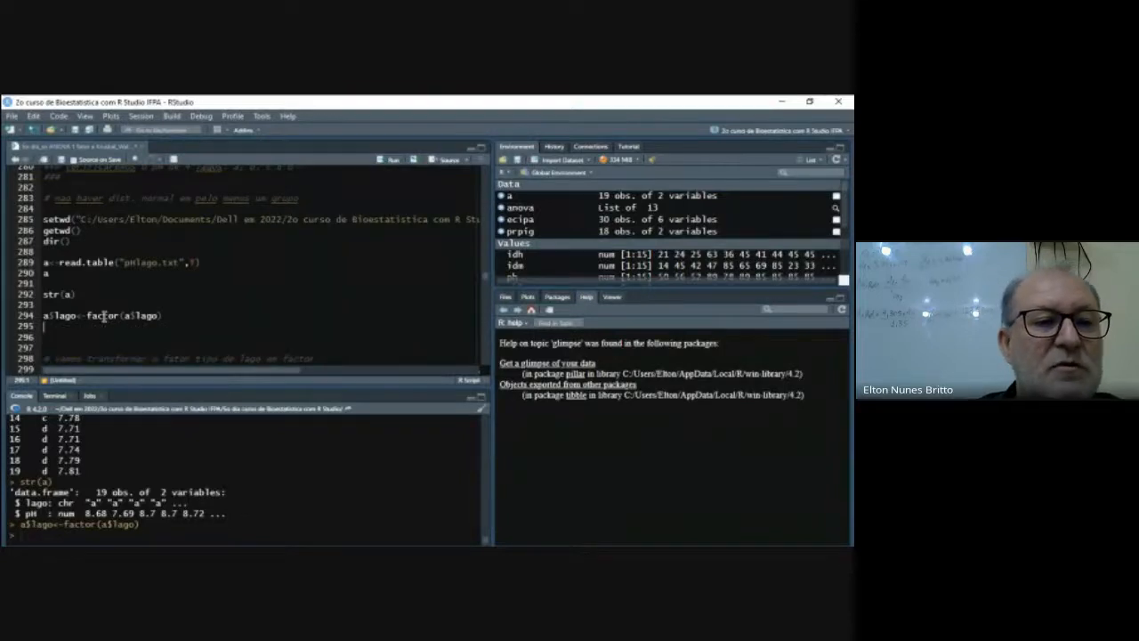
type("cla")
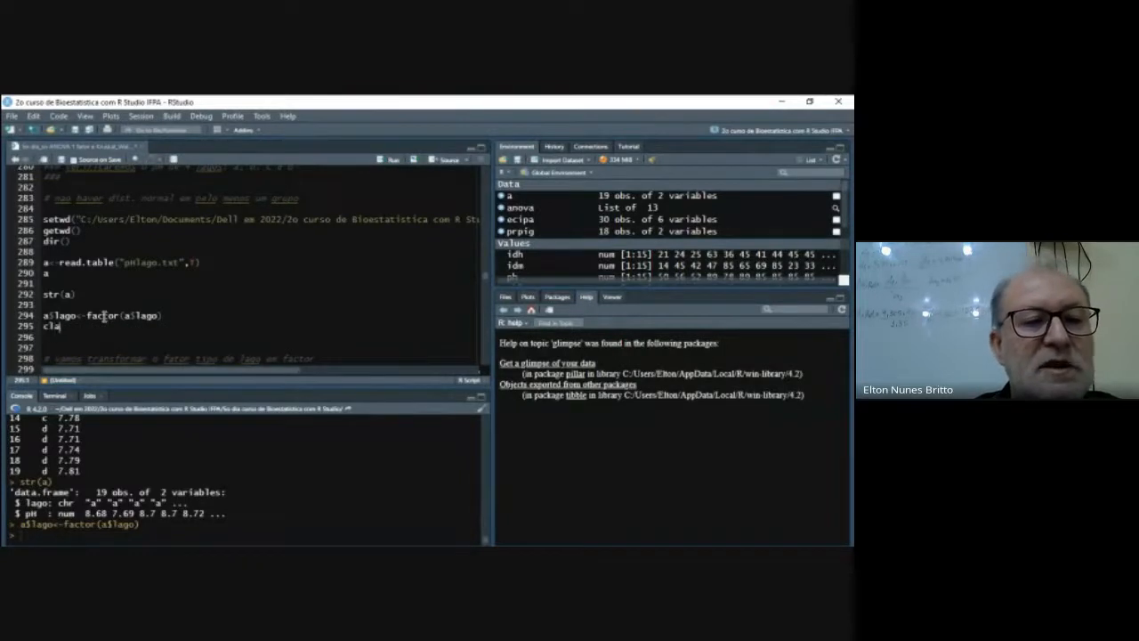
type("ss(")
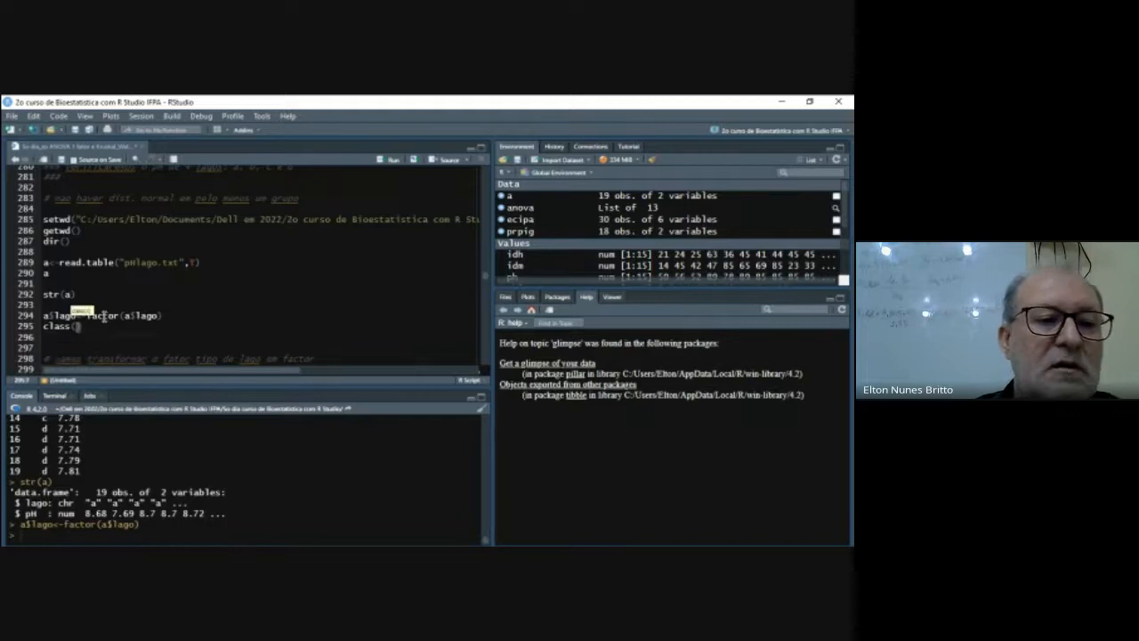
key("BackSpace")
key("BackSpace")
key("BackSpace")
key("BackSpace")
key("BackSpace")
key("BackSpace")
type("s")
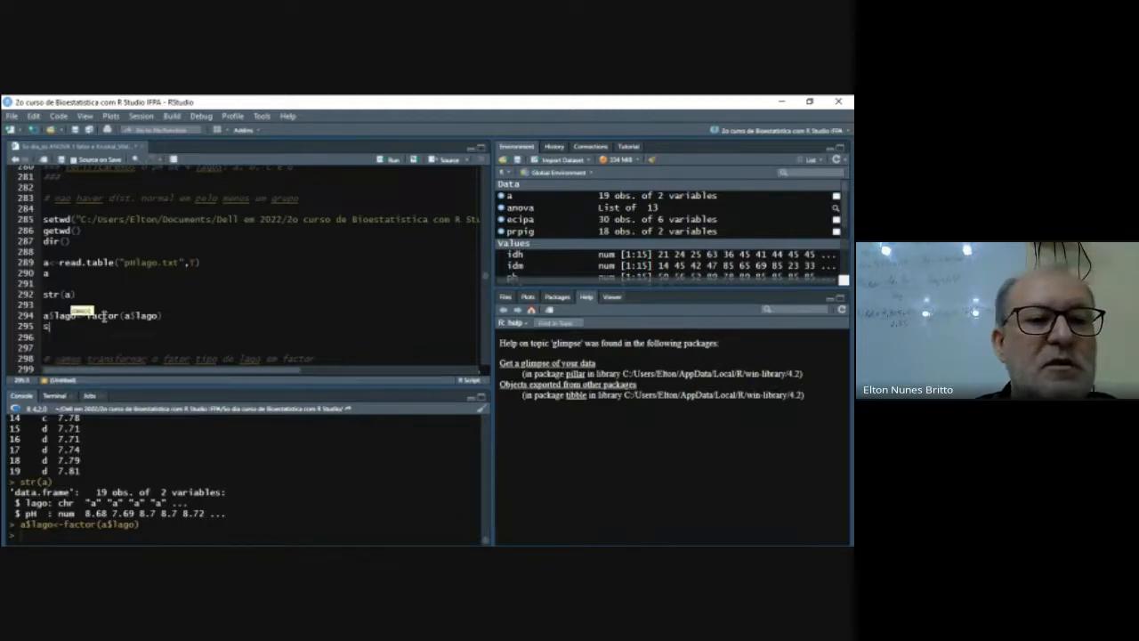
type("tr(a")
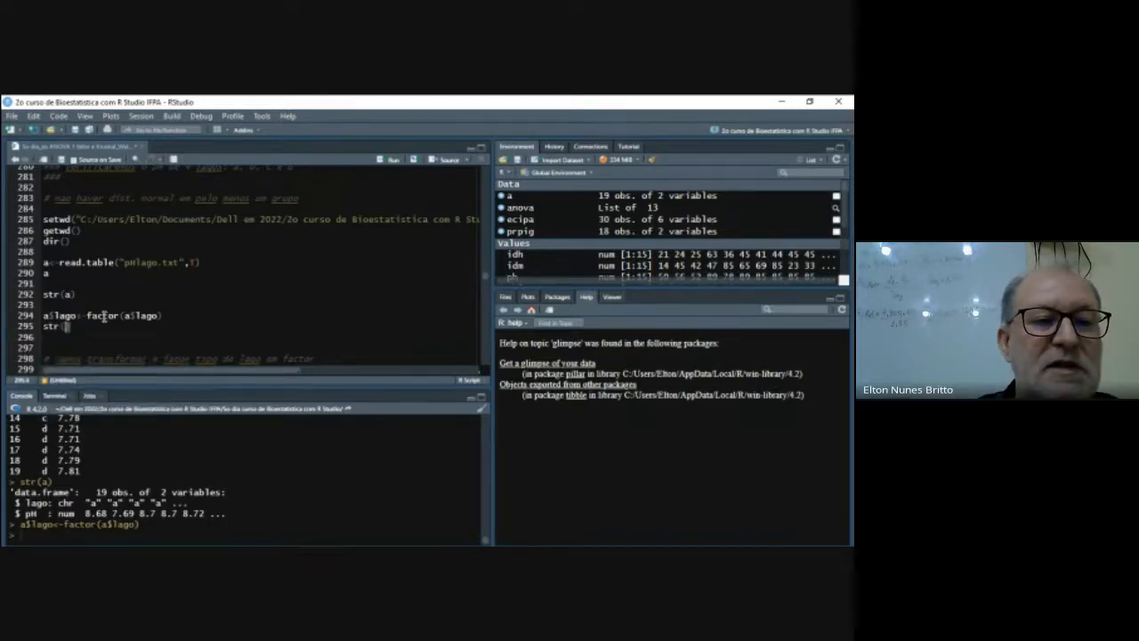
type(")")
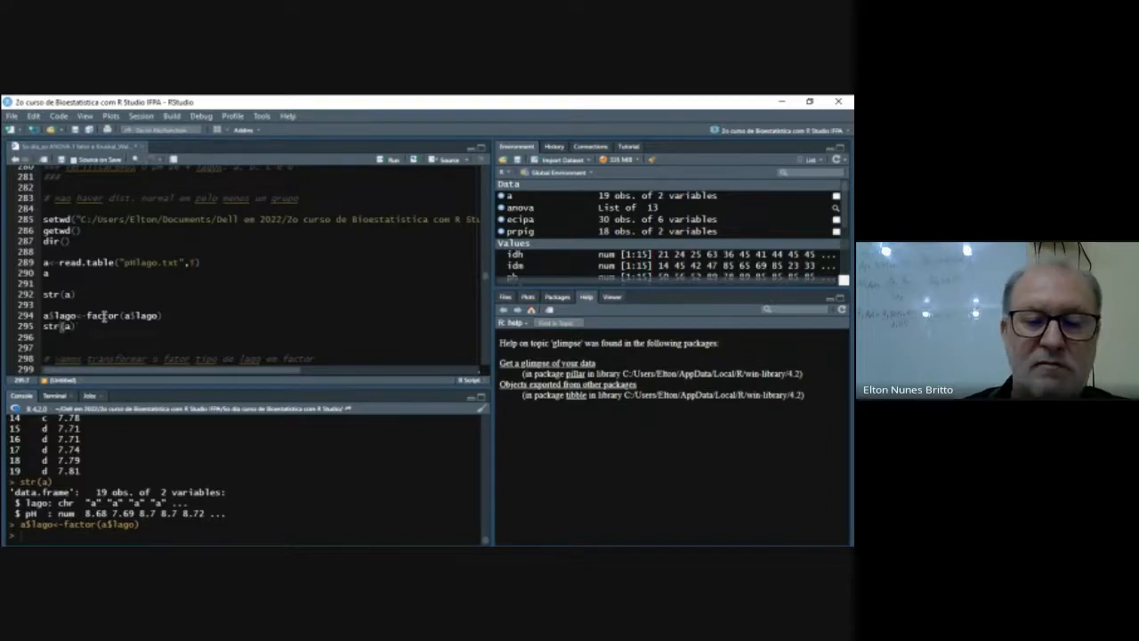
key("ctrl+Return")
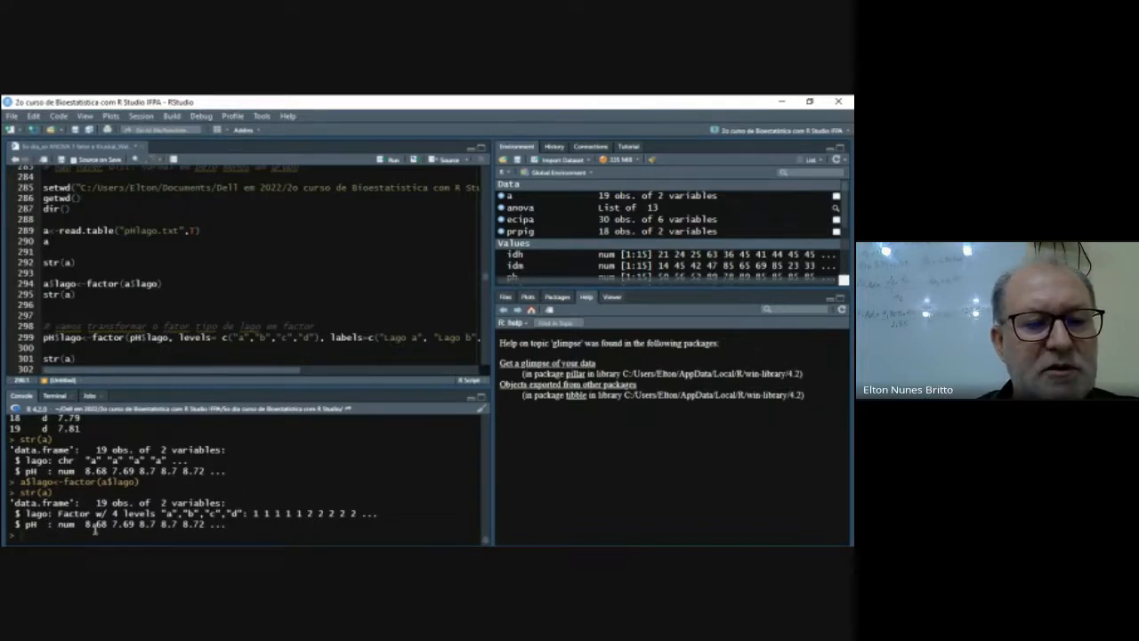
- Add class(a$lago) on line 296 and run it to check the lake column's class
left_click(73, 313)
key("Up")
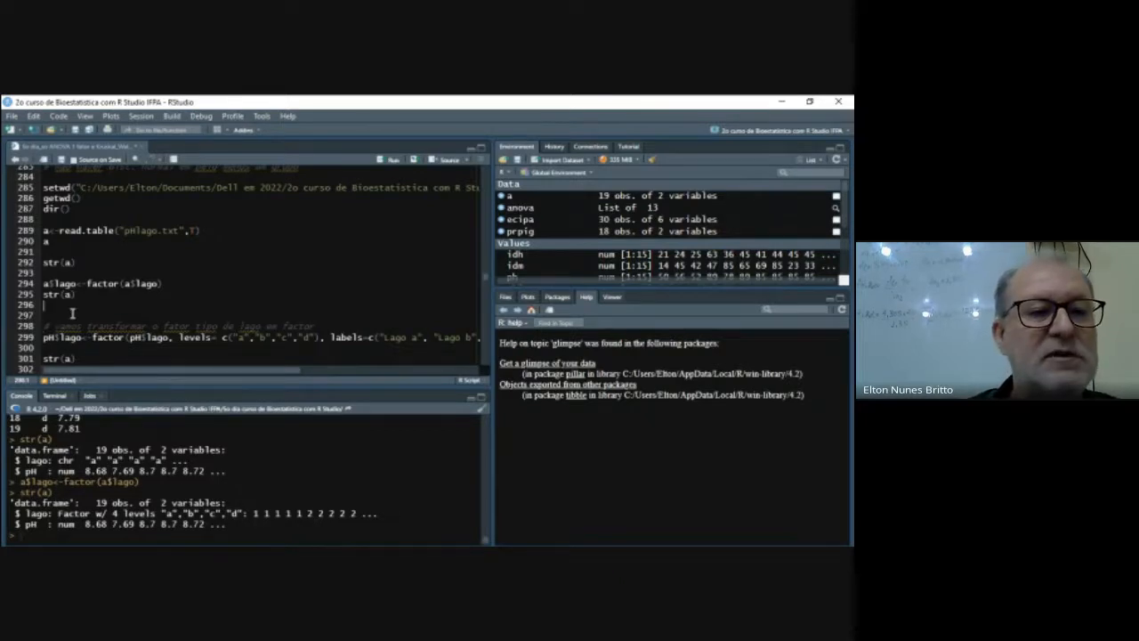
type("class(a$")
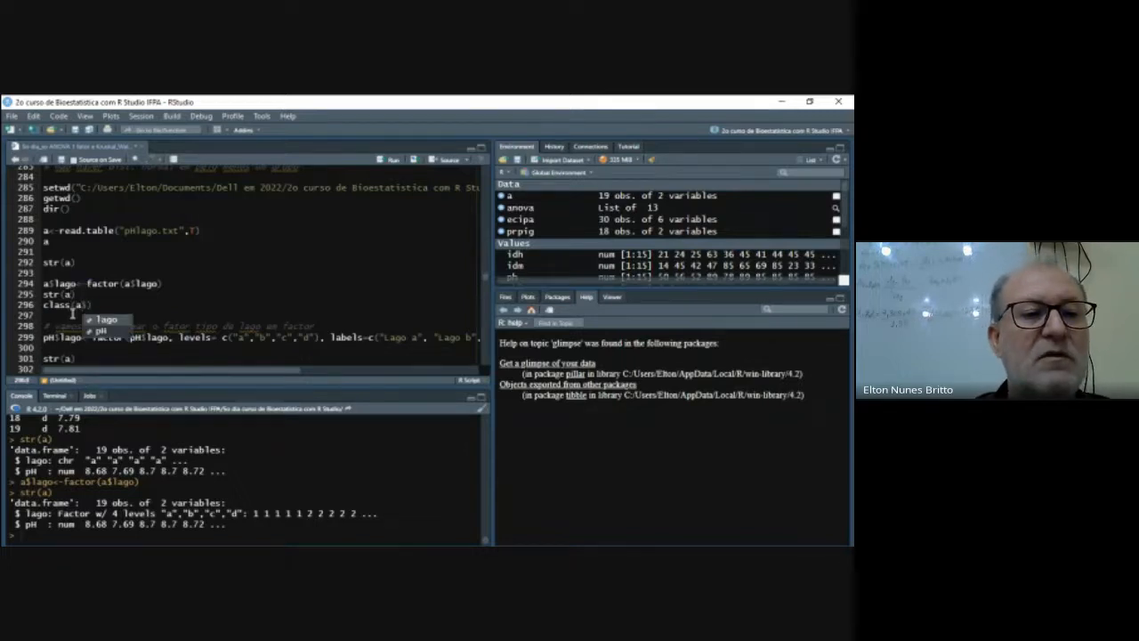
key("Return")
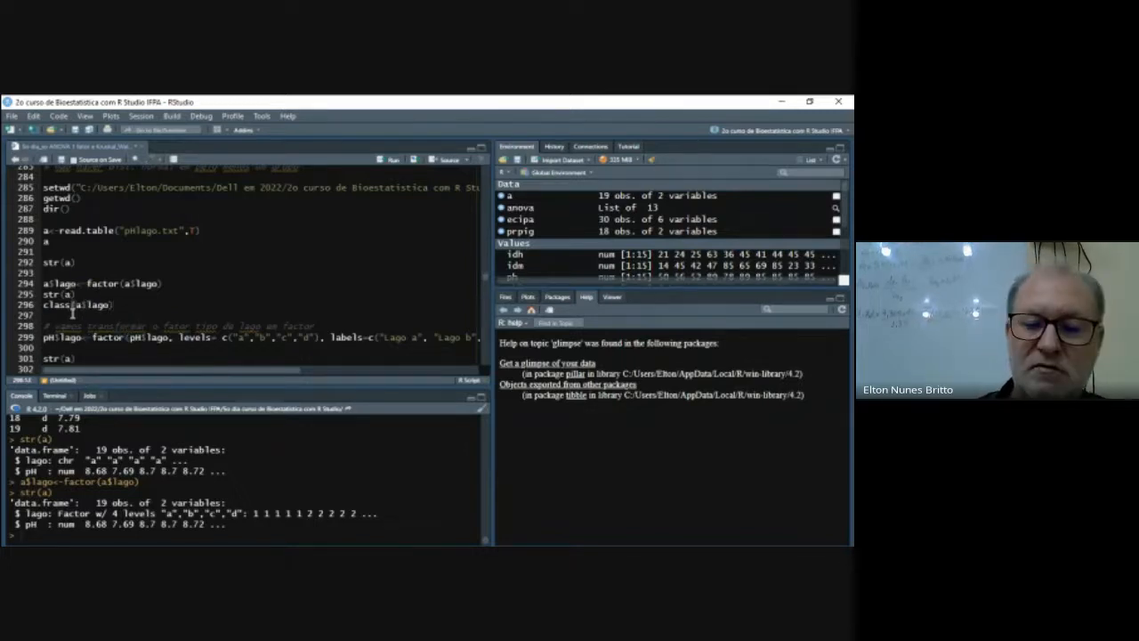
key("ctrl+Return")
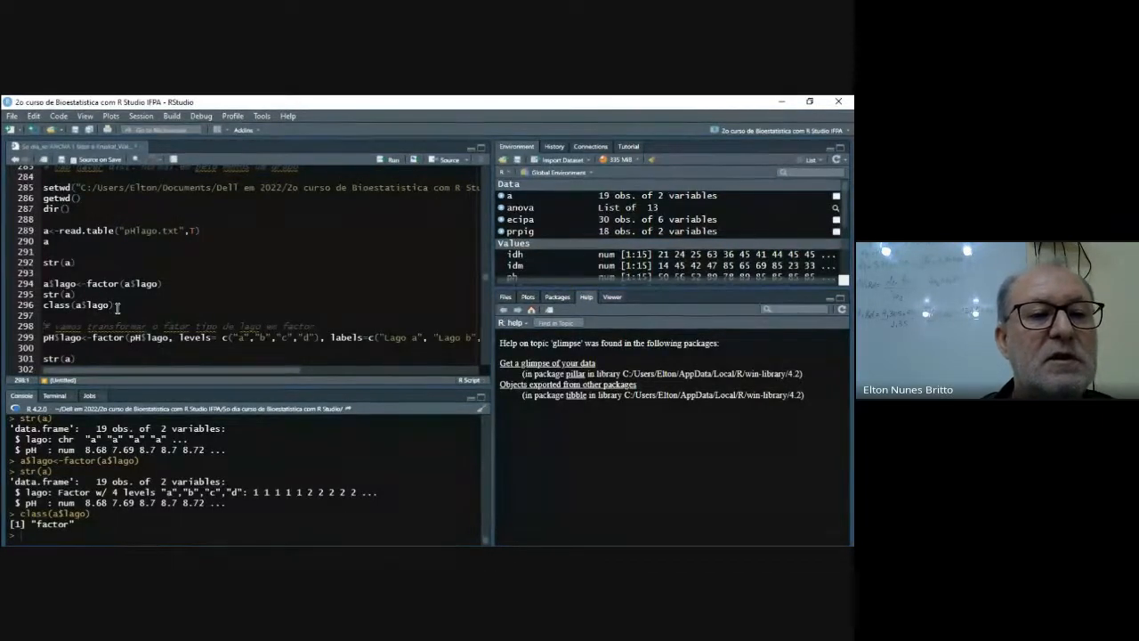
left_click(117, 306)
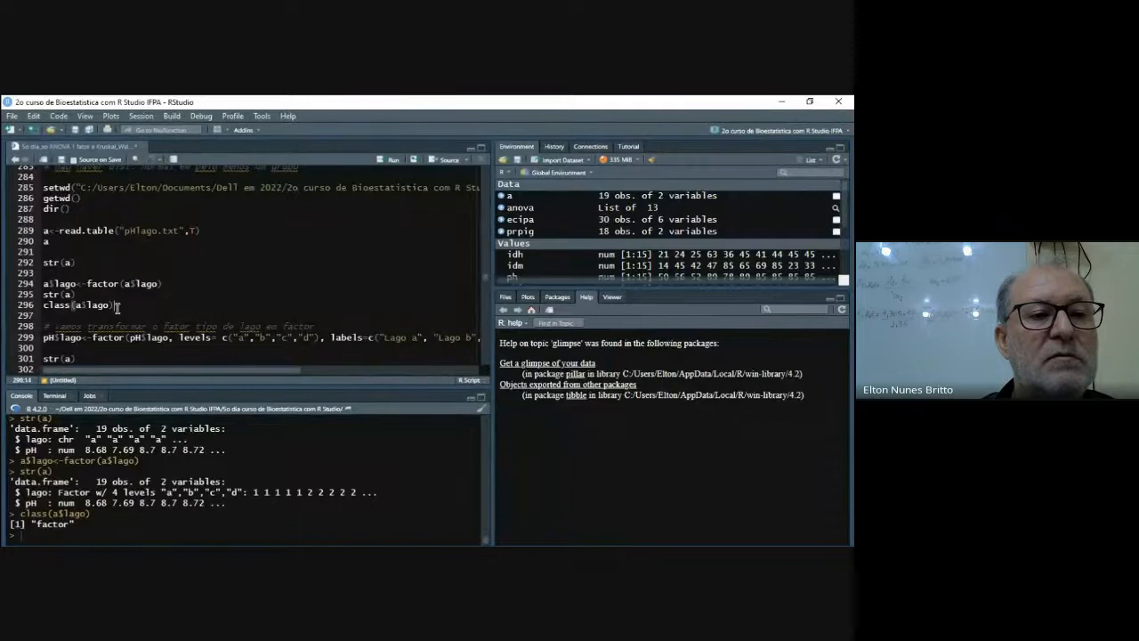
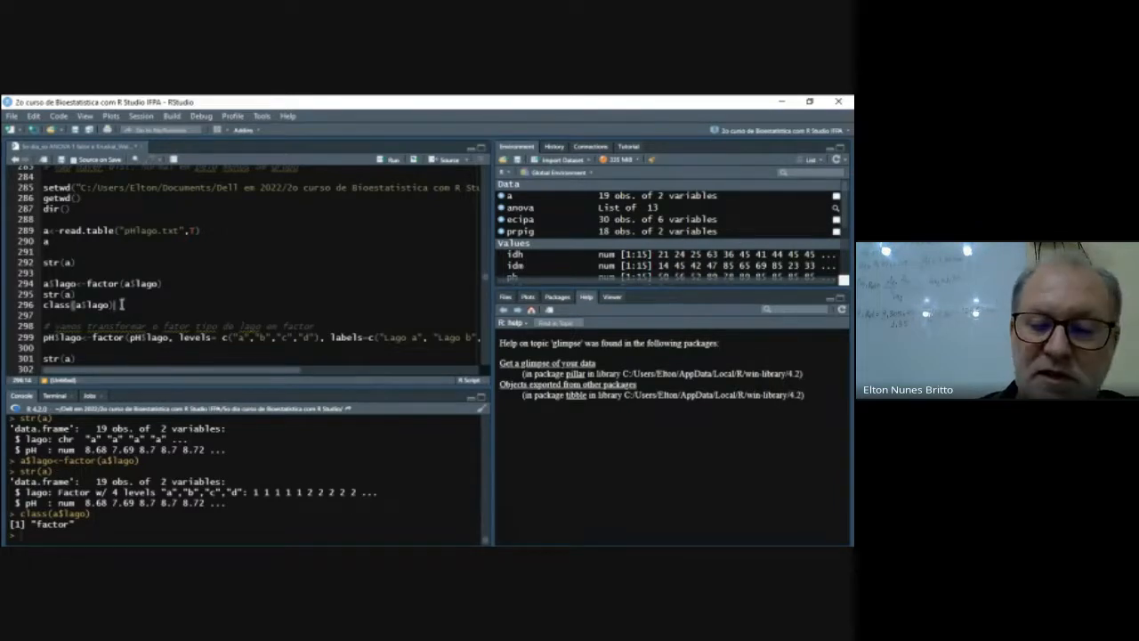
- Add a$lago on line 297, below class(a$lago), and run it to list the lake column's values and levels
key("Return")
type("class")
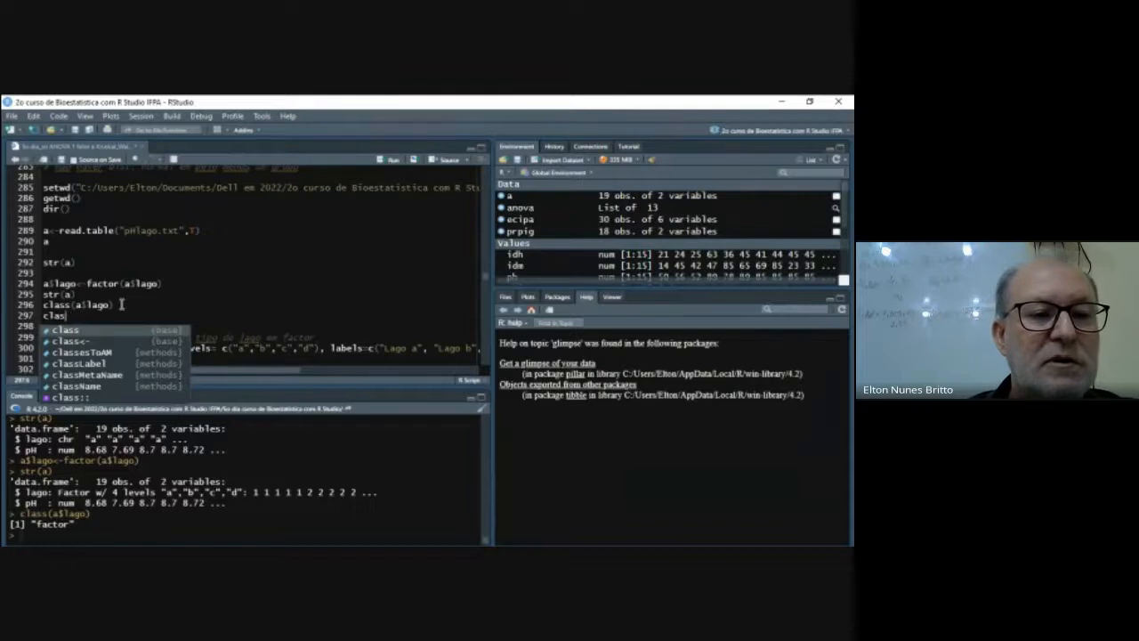
key("BackSpace")
key("BackSpace")
key("BackSpace")
key("BackSpace")
key("BackSpace")
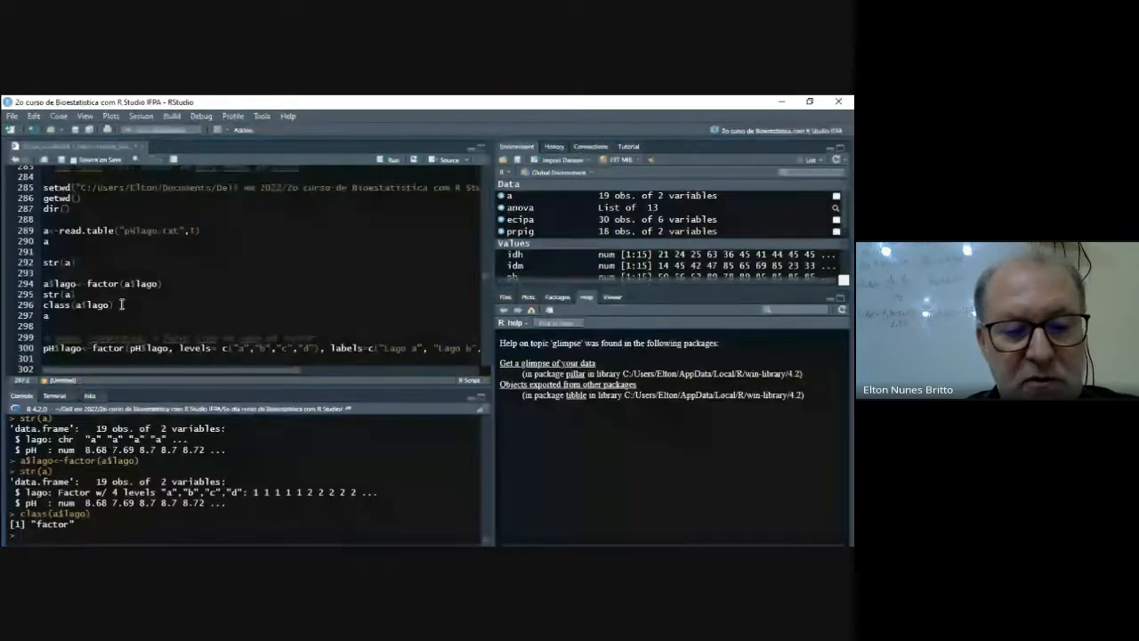
type("a$lago")
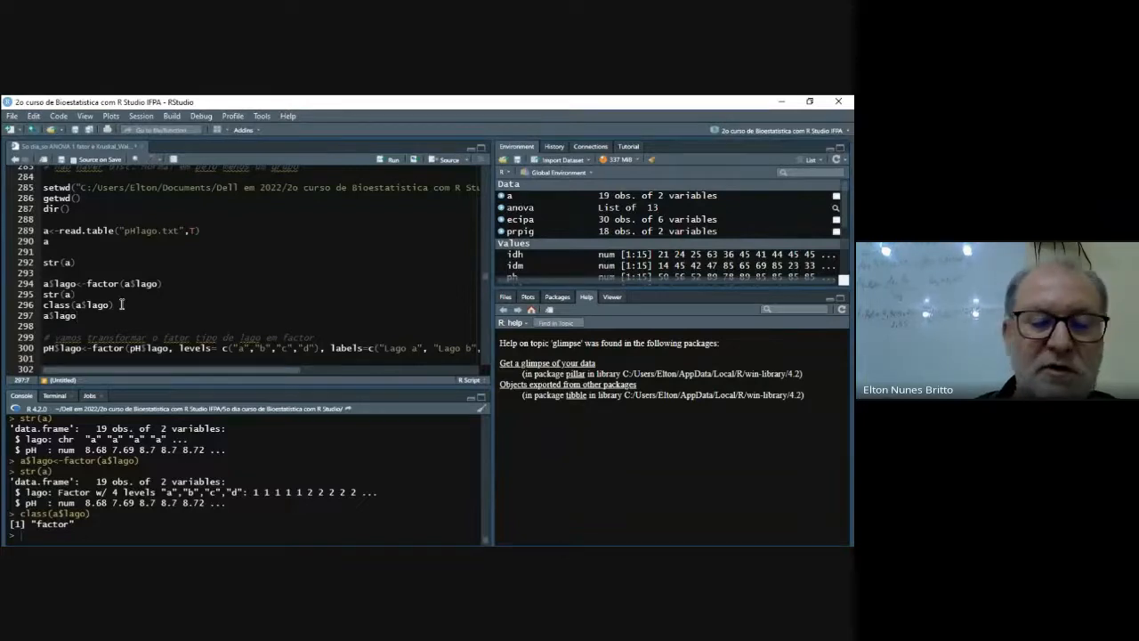
key("ctrl+Return")
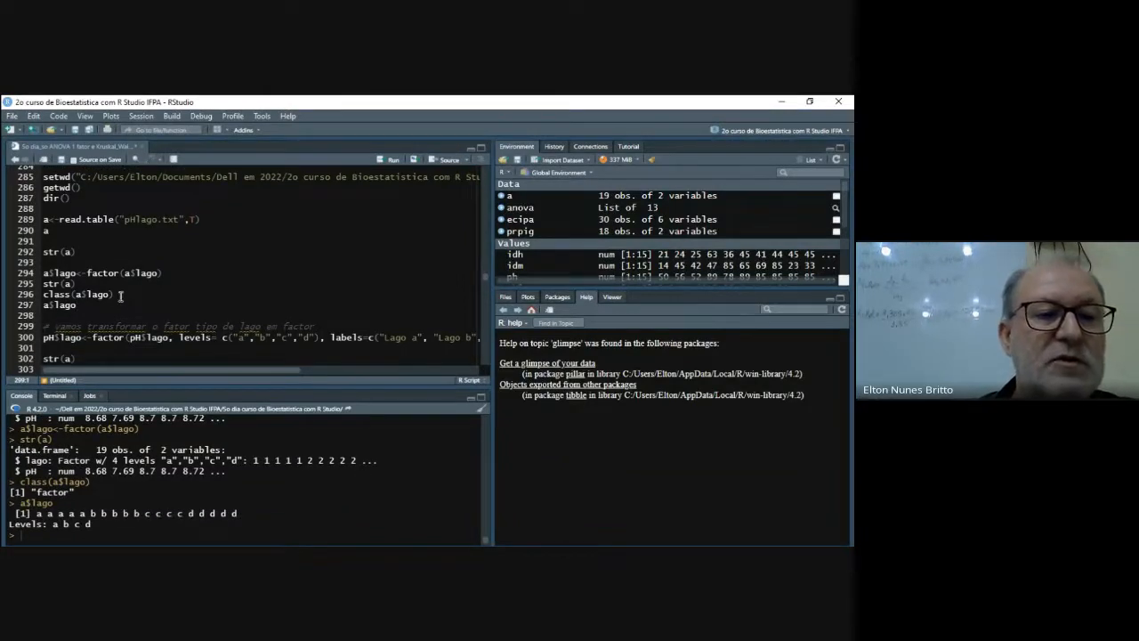
- Delete the class(a$lago) line from the script, leaving a$lago directly below str(a)
left_click_drag(43, 296, 119, 294)
key("Delete")
key("Delete")
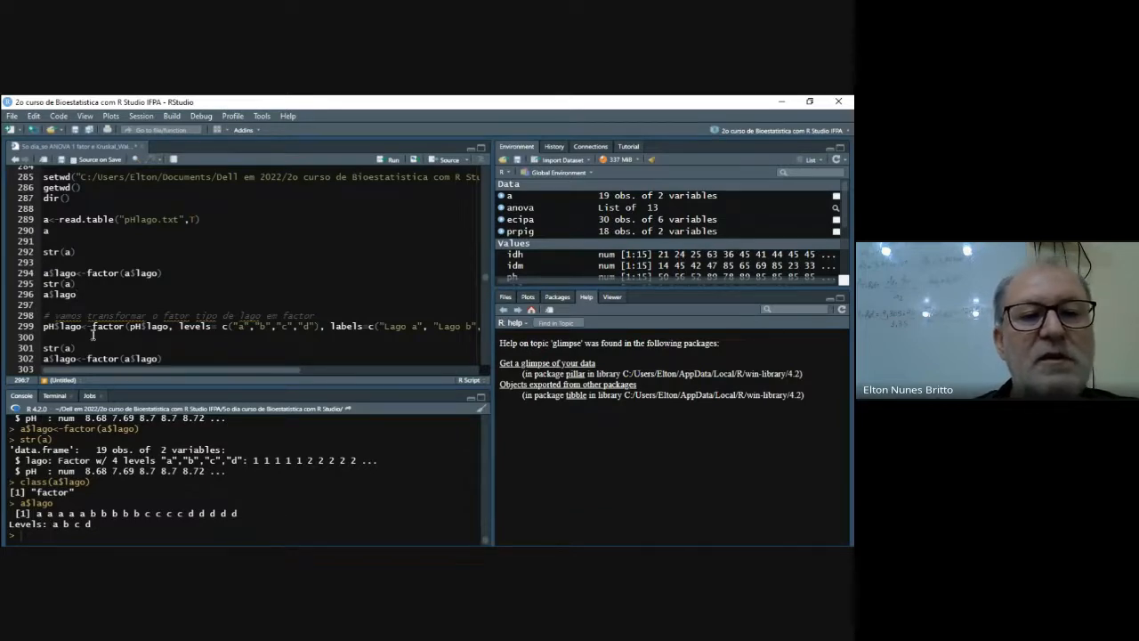
- Under the "# separar por grupos" comment, write aa<-a$pH[a$lago=="a"] on line 308 to extract lake a's pH values
scroll(214, 341, "down", 3)
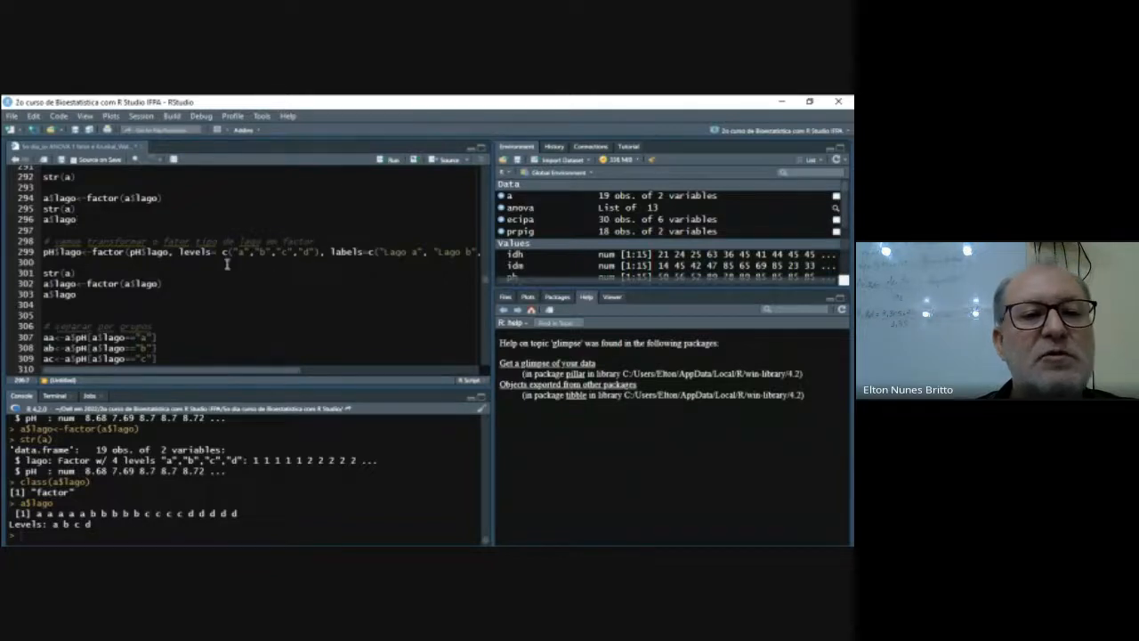
scroll(162, 267, "down", 2)
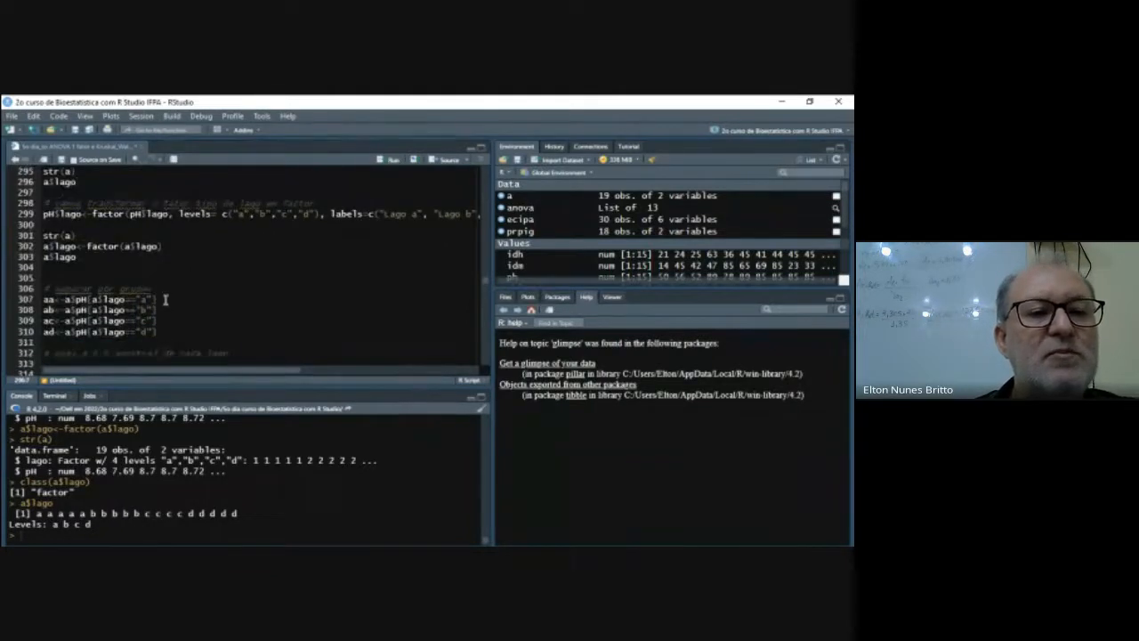
left_click(165, 292)
key("Return")
key("Return")
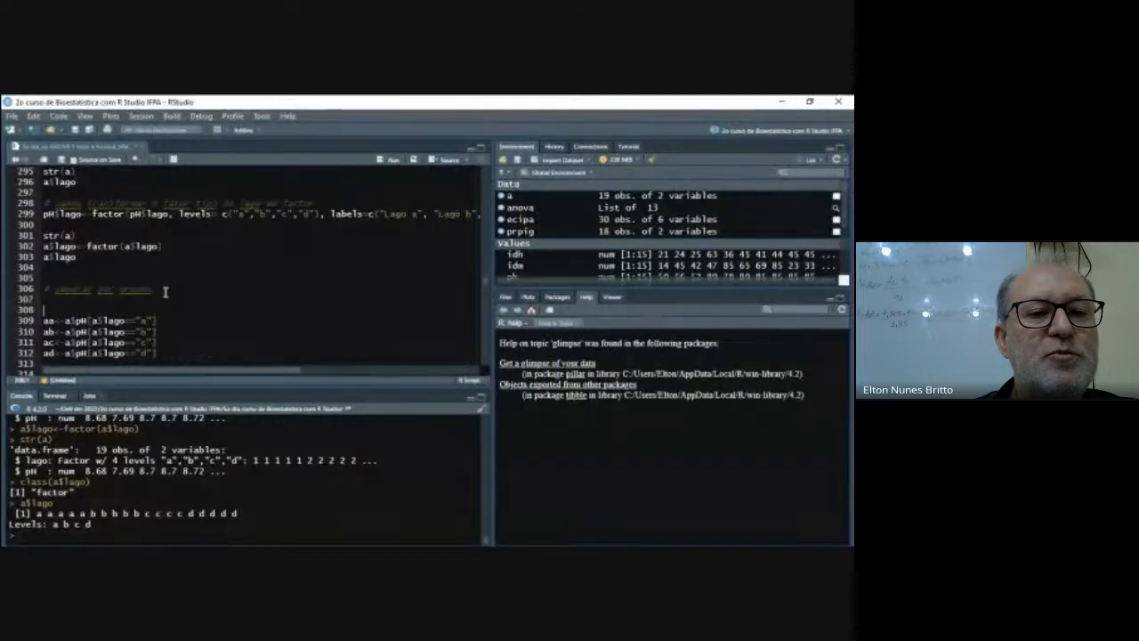
type("aa<-a")
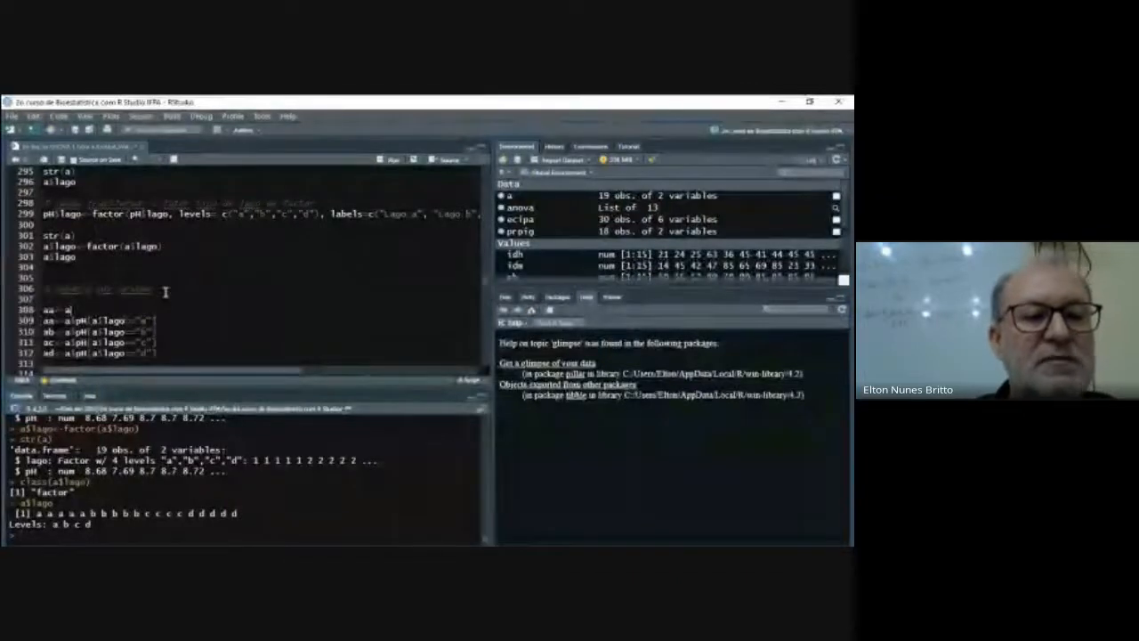
type("$")
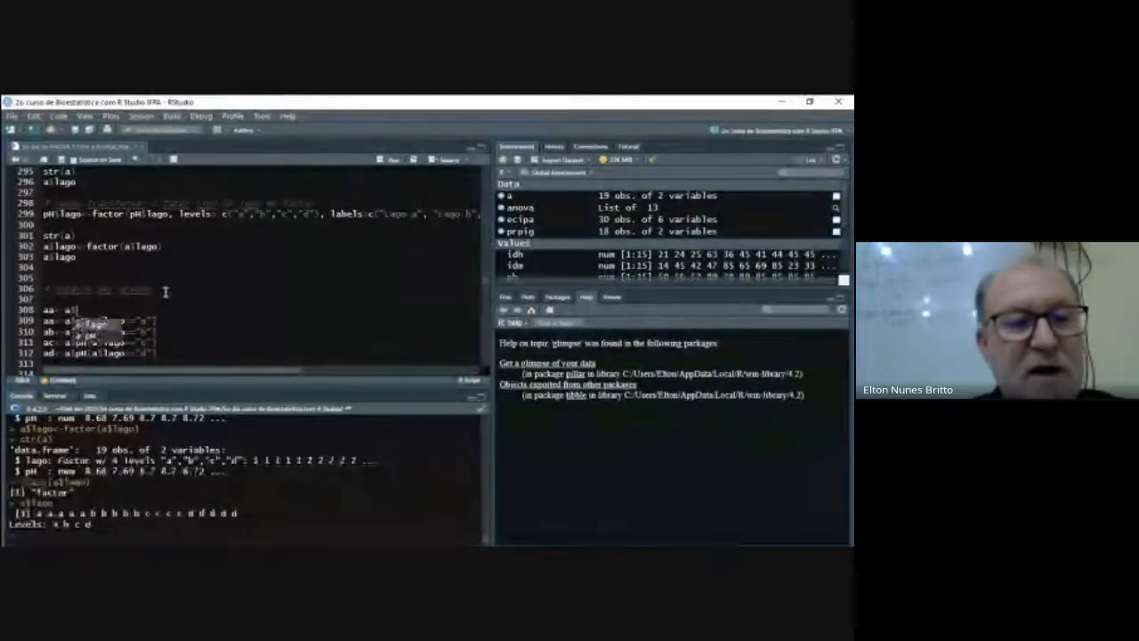
type("pH")
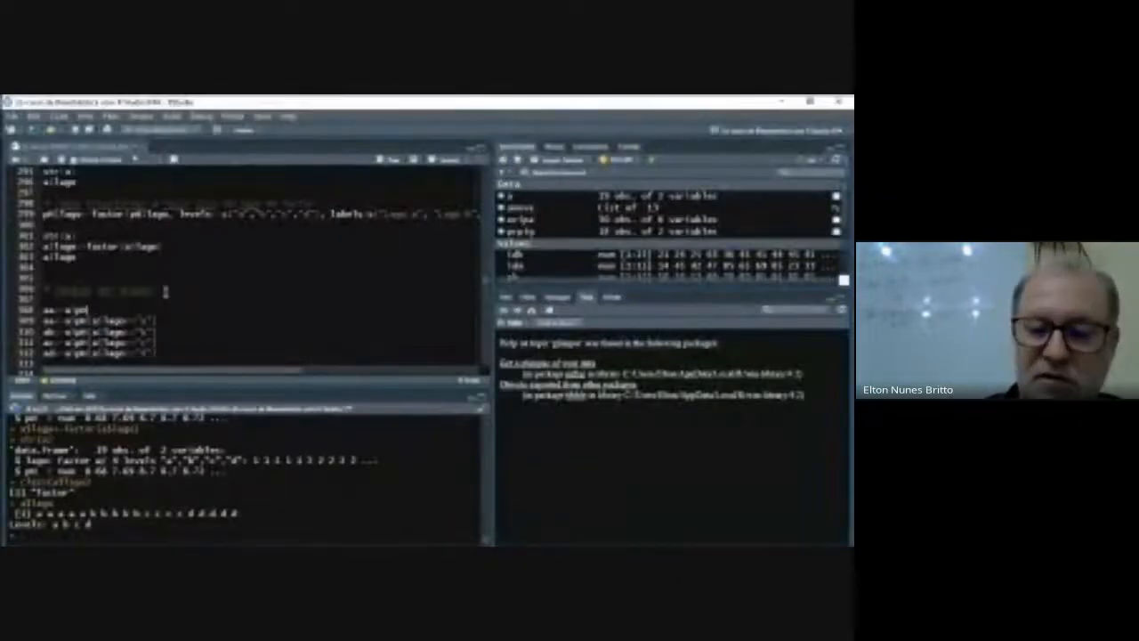
type("[")
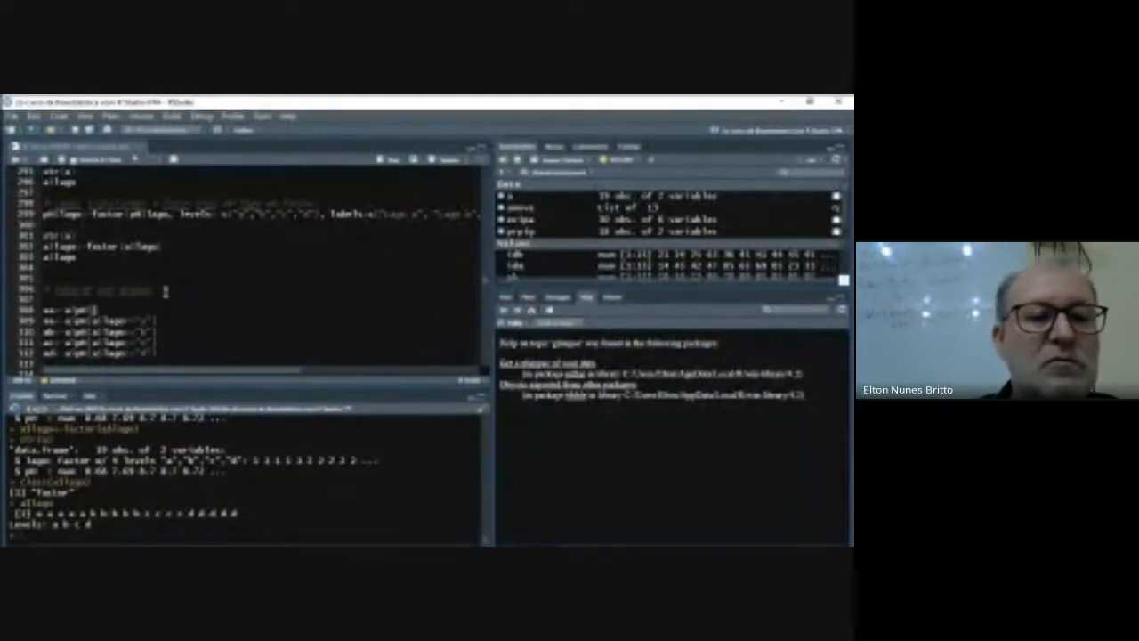
type("a")
type("$l")
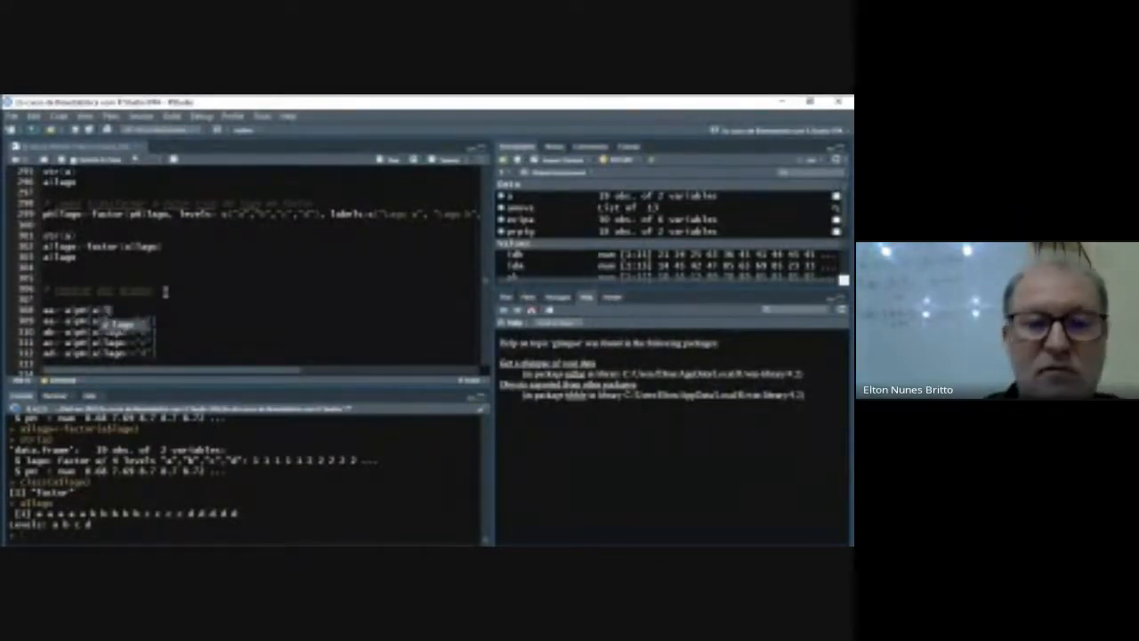
key("Tab")
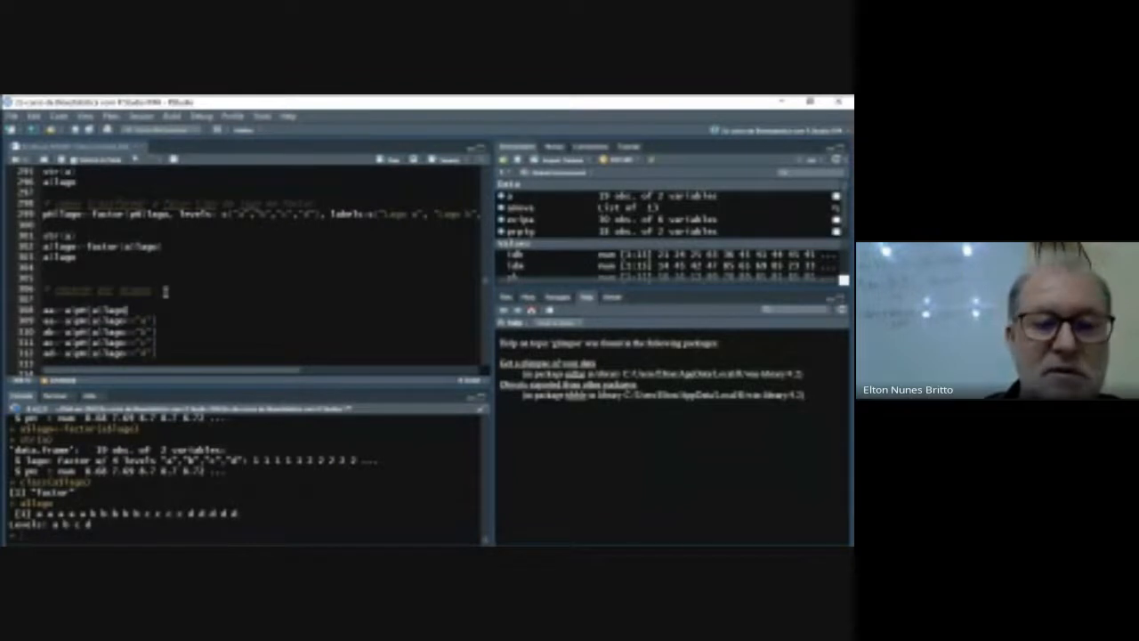
type("==\"a")
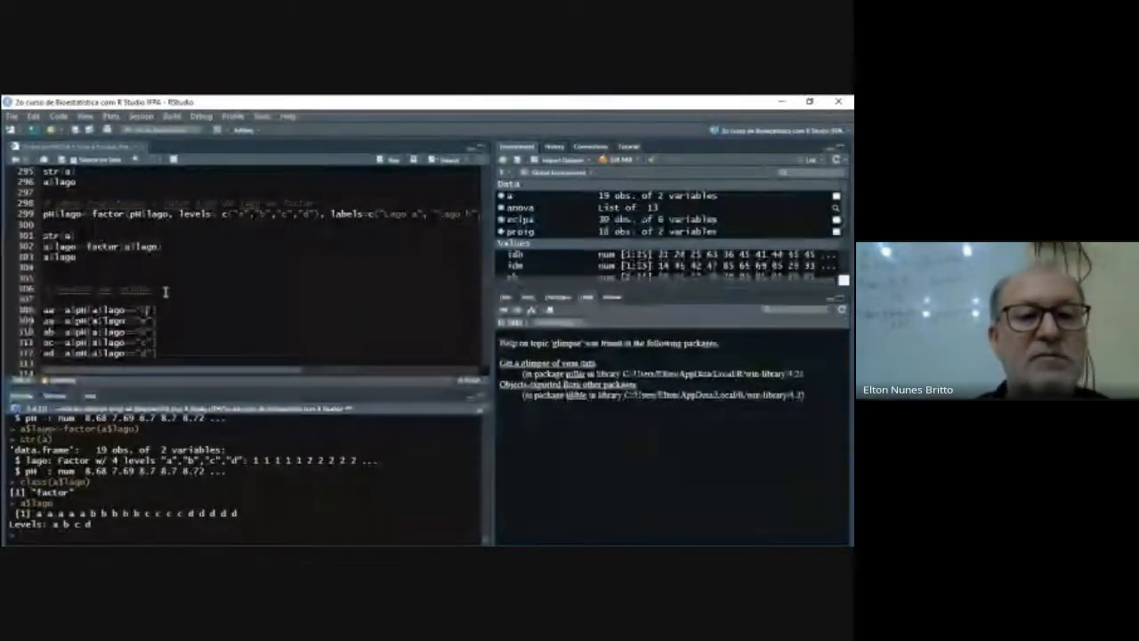
- Remove the duplicate aa assignment on line 309, so the ab assignment directly follows the new aa line
key("Down")
key("End")
key("shift+Left")
key("shift+Left")
key("shift+Left")
key("shift+Left")
key("shift+Left")
key("shift+Left")
key("shift+Left")
key("shift+Left")
key("shift+Left")
key("shift+Left")
key("shift+Left")
key("shift+Left")
key("shift+Left")
key("shift+Left")
key("shift+Left")
key("shift+Left")
key("shift+Left")
key("shift+Left")
key("shift+Left")
key("shift+Left")
key("shift+Left")
key("Delete")
key("Delete")
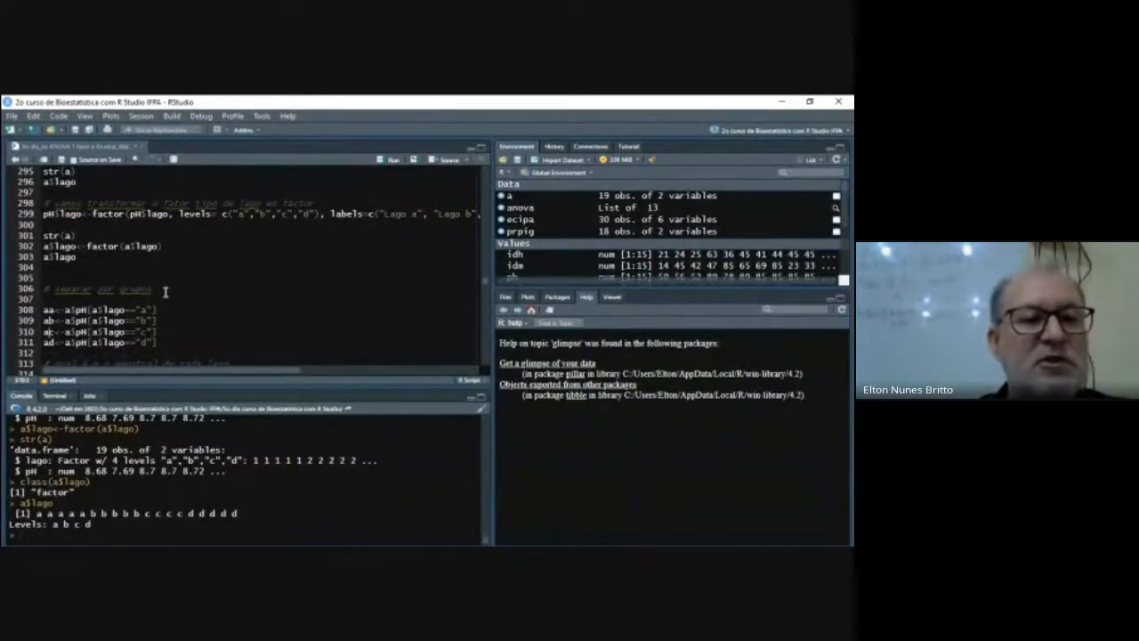
- Run lines 308 to 311 to create the pH vectors aa, ab, ac and ad for the four lakes
key("Down")
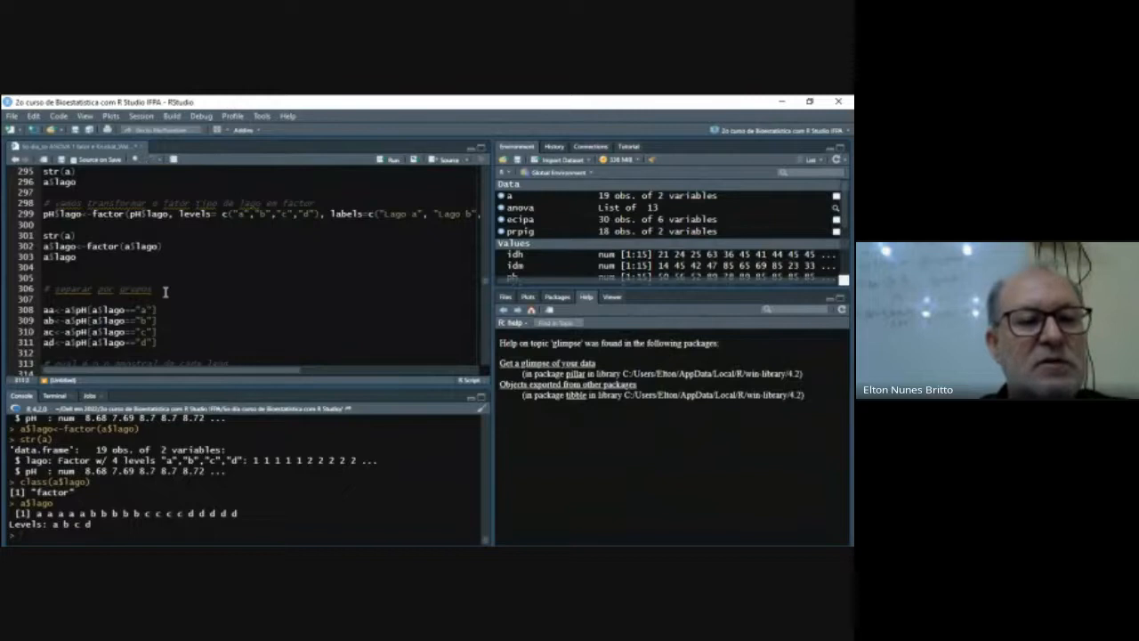
key("shift+Down")
key("shift+Down")
key("shift+Down")
key("shift+Down")
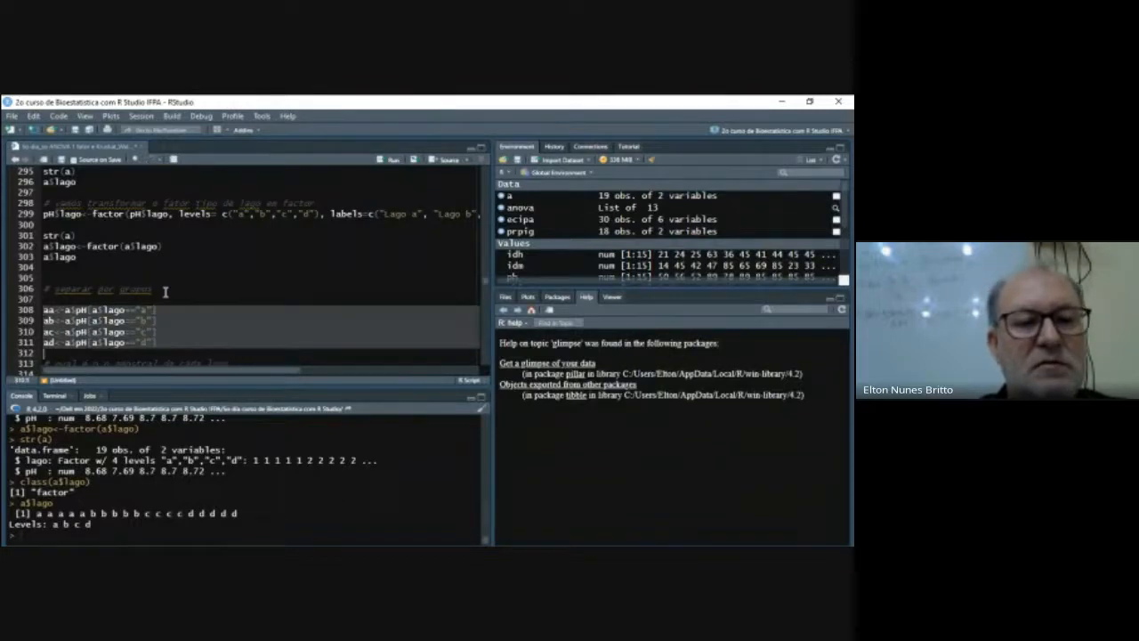
key("ctrl+Return")
- Remove the extra blank line above length(aa) and run the four length() lines for aa, ab, ac and ad
key("Down")
key("Down")
key("Down")
key("Down")
key("Down")
key("Down")
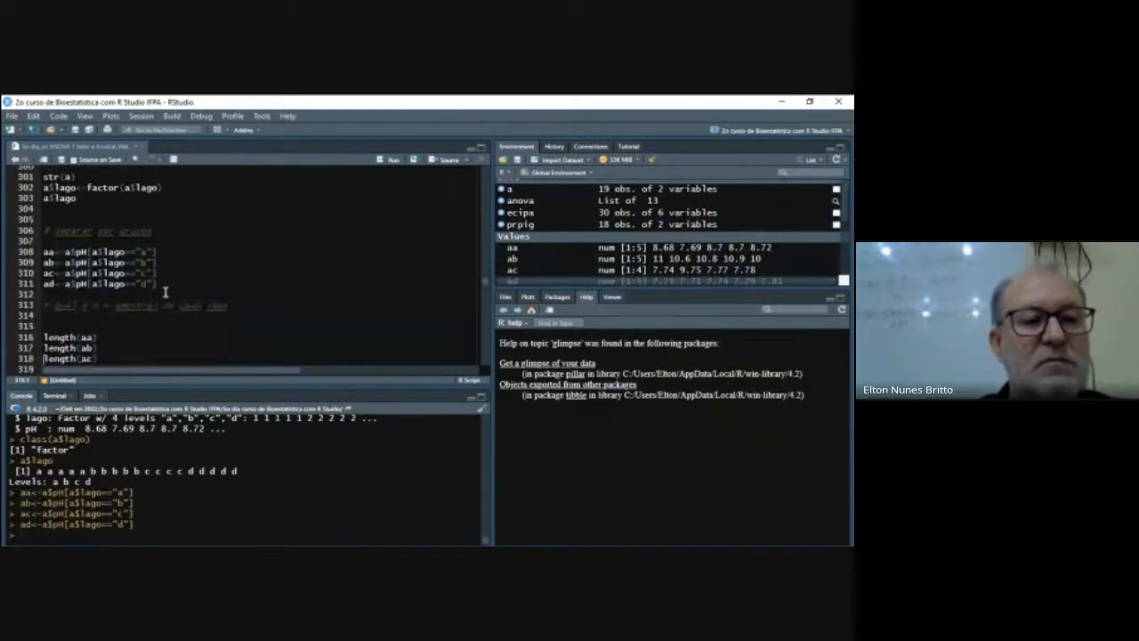
key("Up")
key("Up")
key("Delete")
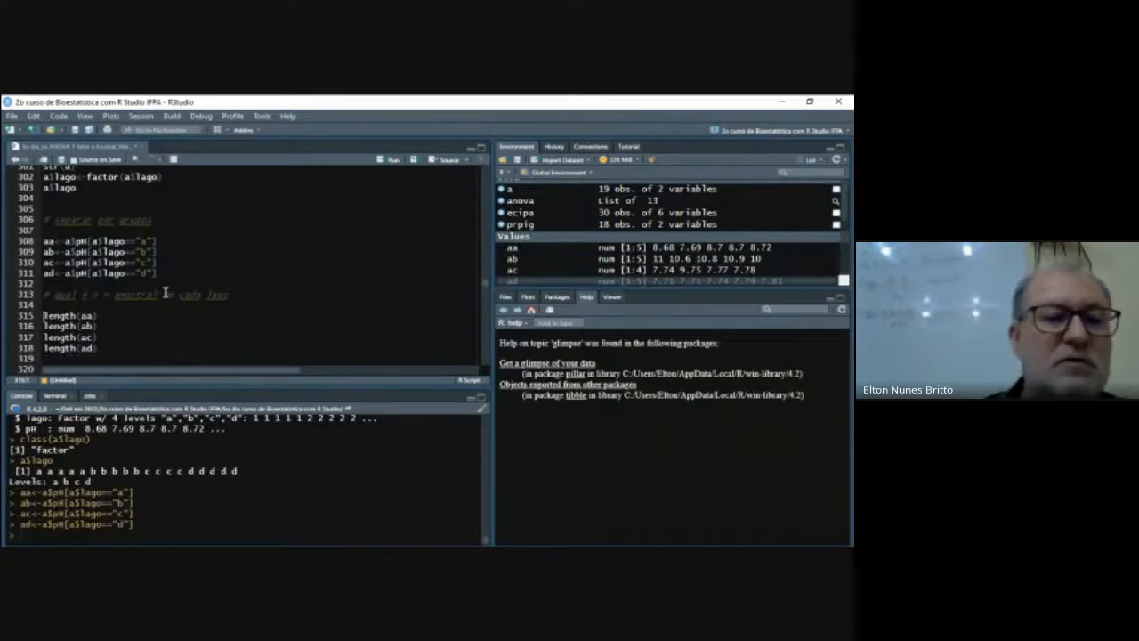
key("shift+Down")
key("shift+Down")
key("shift+Down")
key("shift+Down")
key("ctrl+Return")
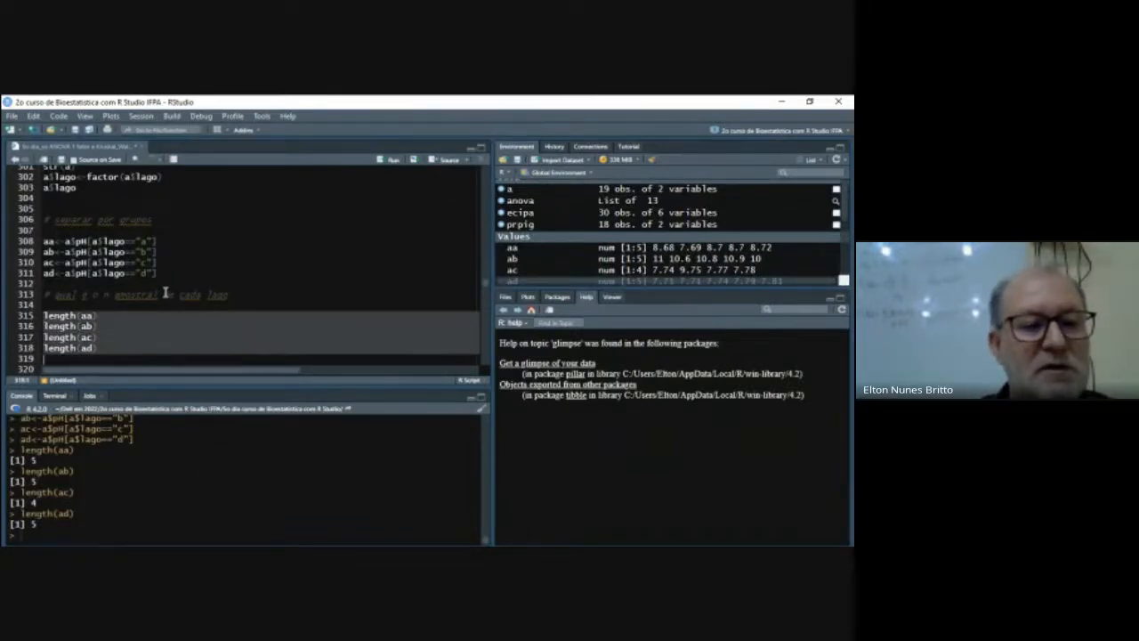
- Run lines 321 to 324 to print the pH values in aa, ab, ac and ad
key("Down")
key("Down")
key("Down")
key("Down")
key("Down")
key("Down")
key("Down")
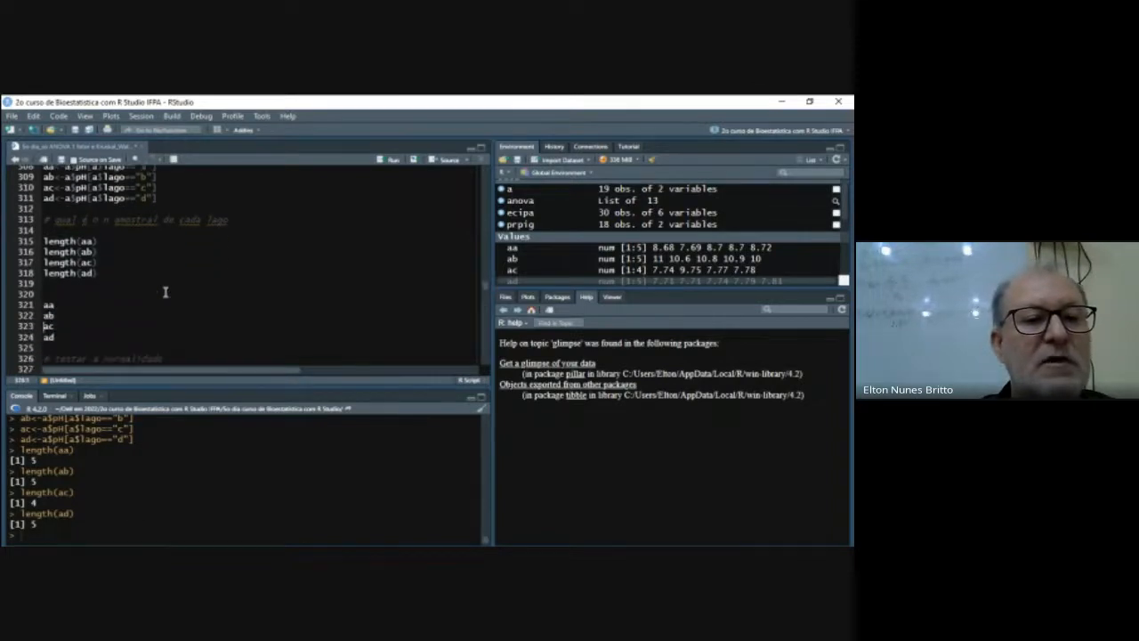
key("shift+Down")
key("shift+Down")
key("shift+Down")
key("shift+Down")
key("ctrl+Return")
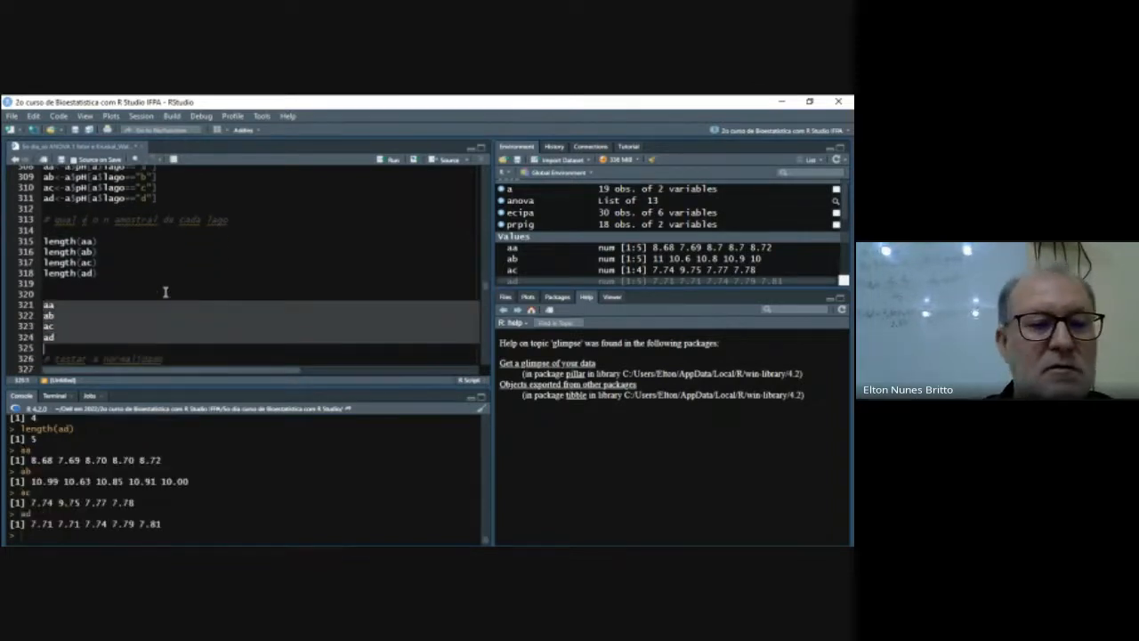
- In the ho comment on line 332, below the Shapiro tests, change "os pH" to the singular "o pH"
key("Down")
key("Down")
key("Down")
key("Down")
key("Down")
key("Down")
key("Down")
key("Down")
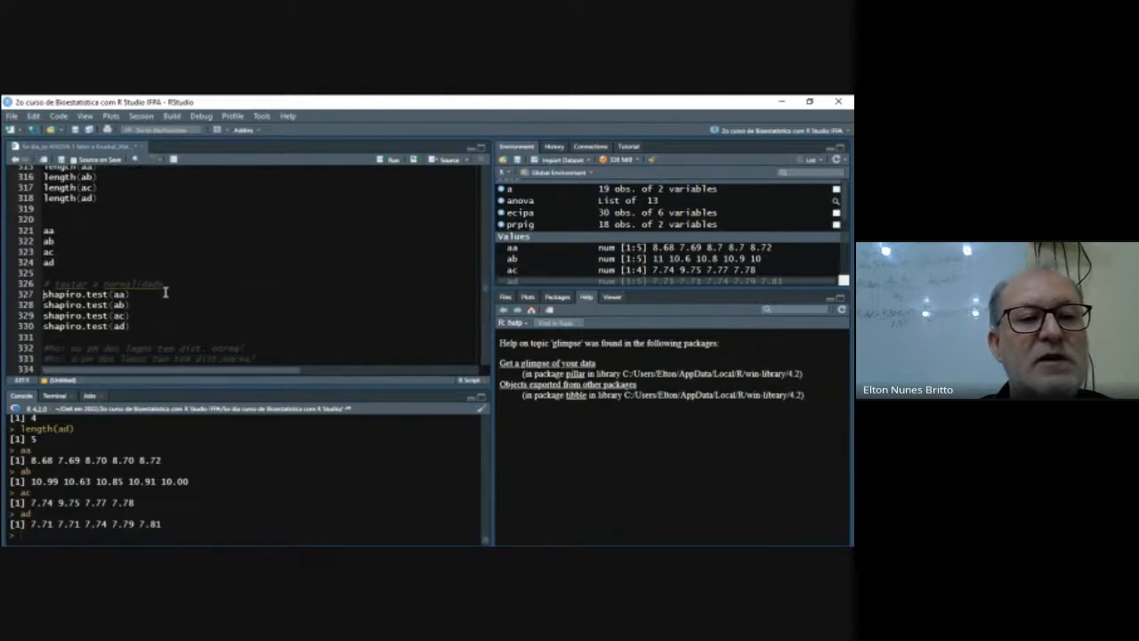
key("Up")
key("Up")
key("Up")
key("Up")
key("Up")
key("Up")
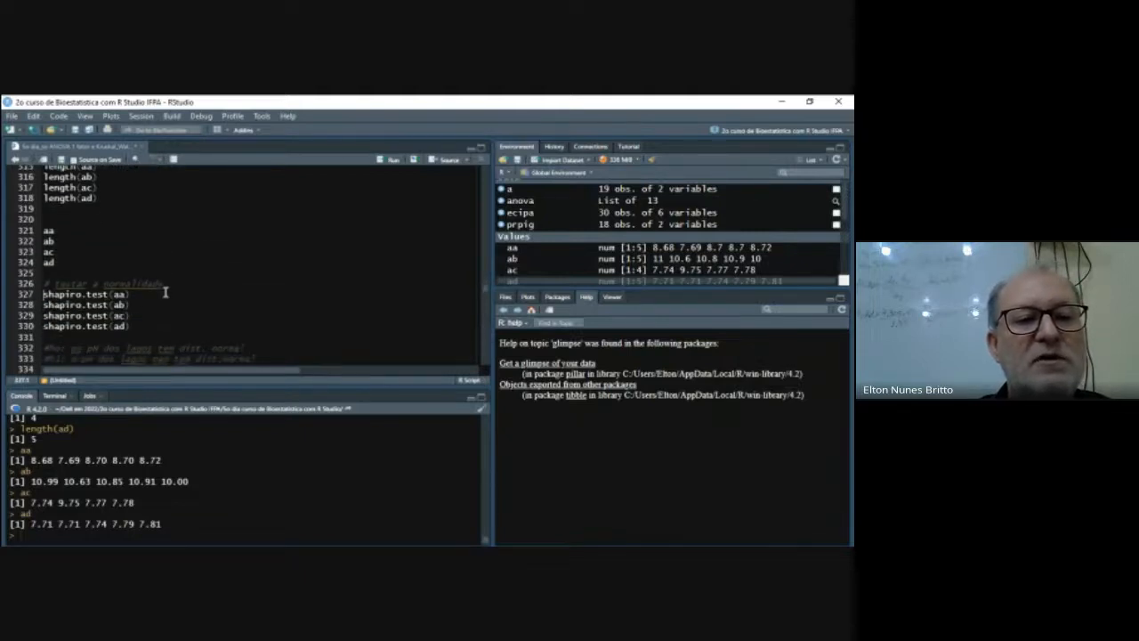
key("Down")
key("Down")
key("Up")
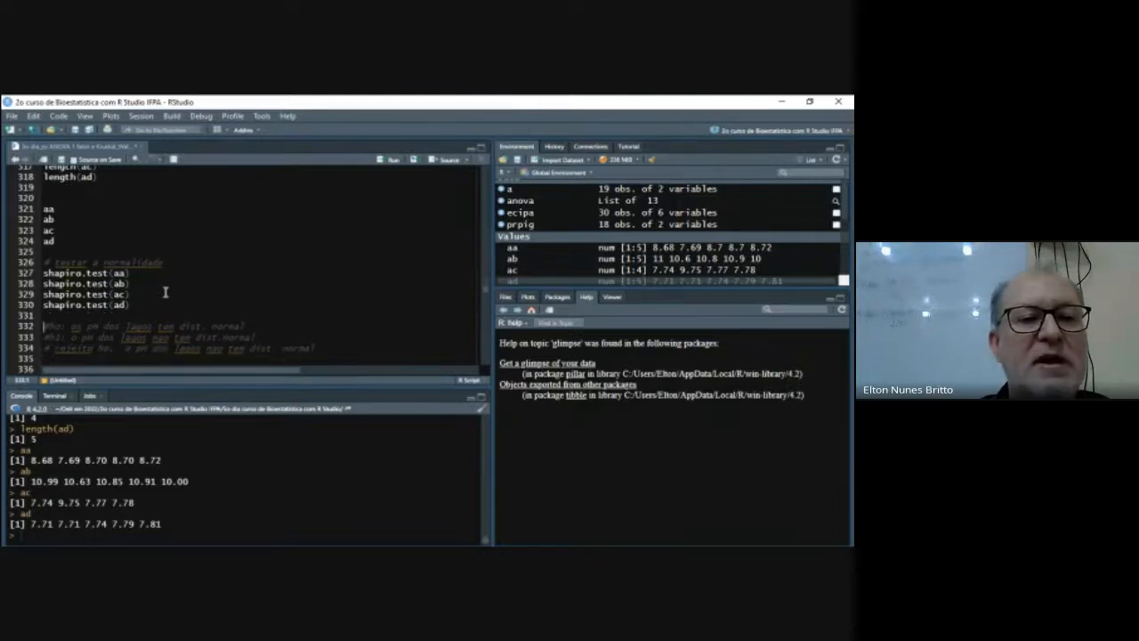
key("Right")
key("Right")
key("Right")
key("Right")
key("Right")
key("Right")
key("Right")
key("Right")
key("Down")
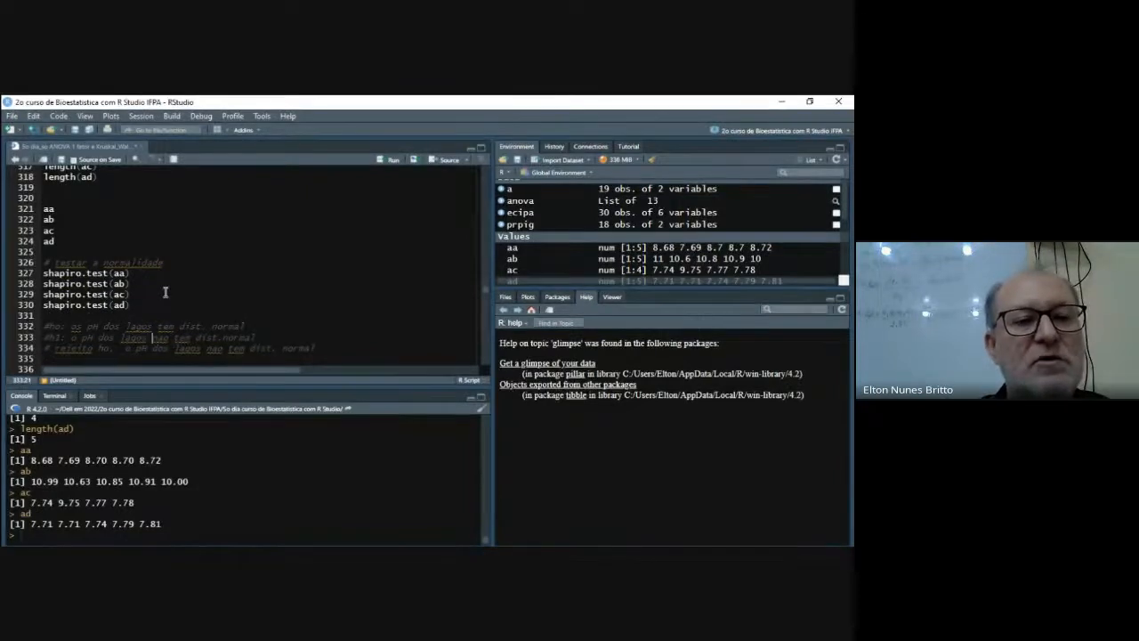
key("Up")
key("Up")
key("Up")
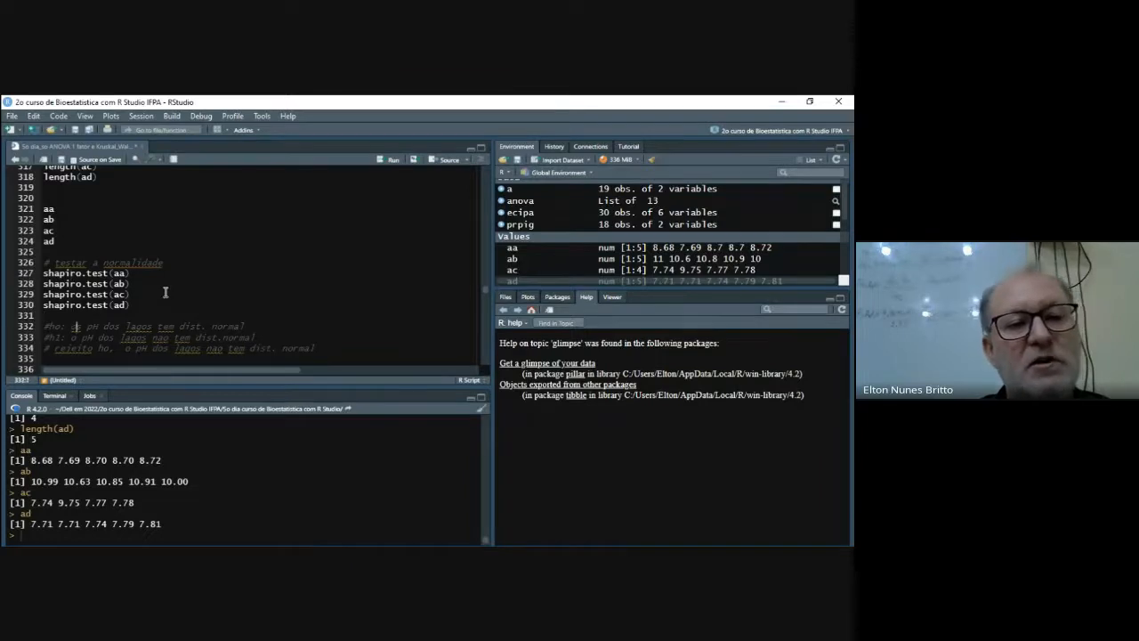
key("Right")
key("Right")
key("Left")
key("Left")
key("Left")
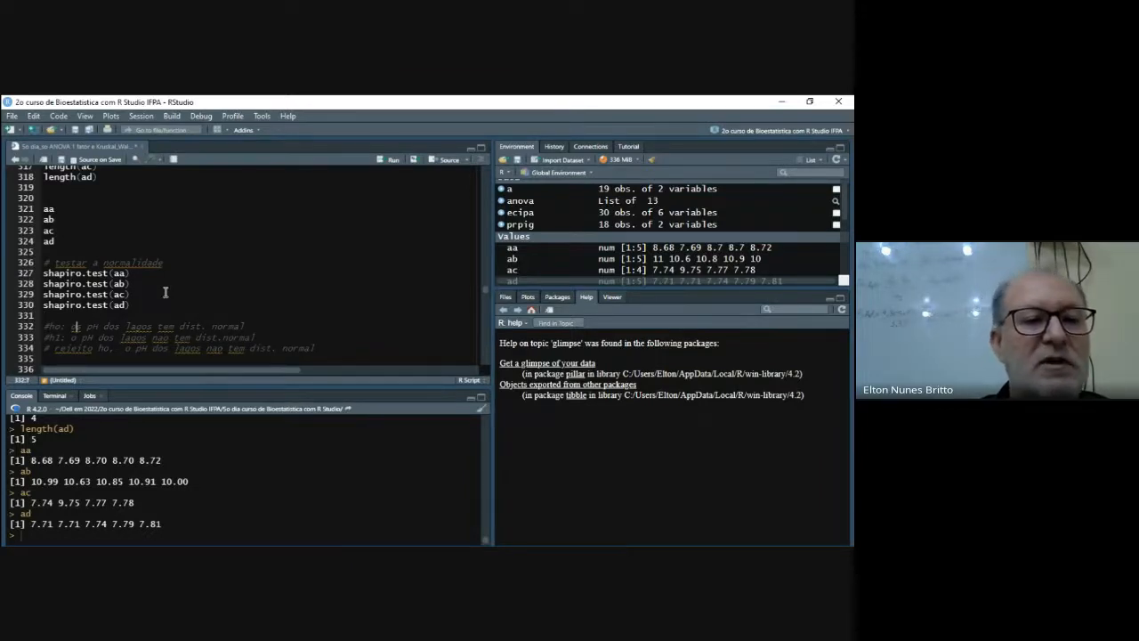
key("BackSpace")
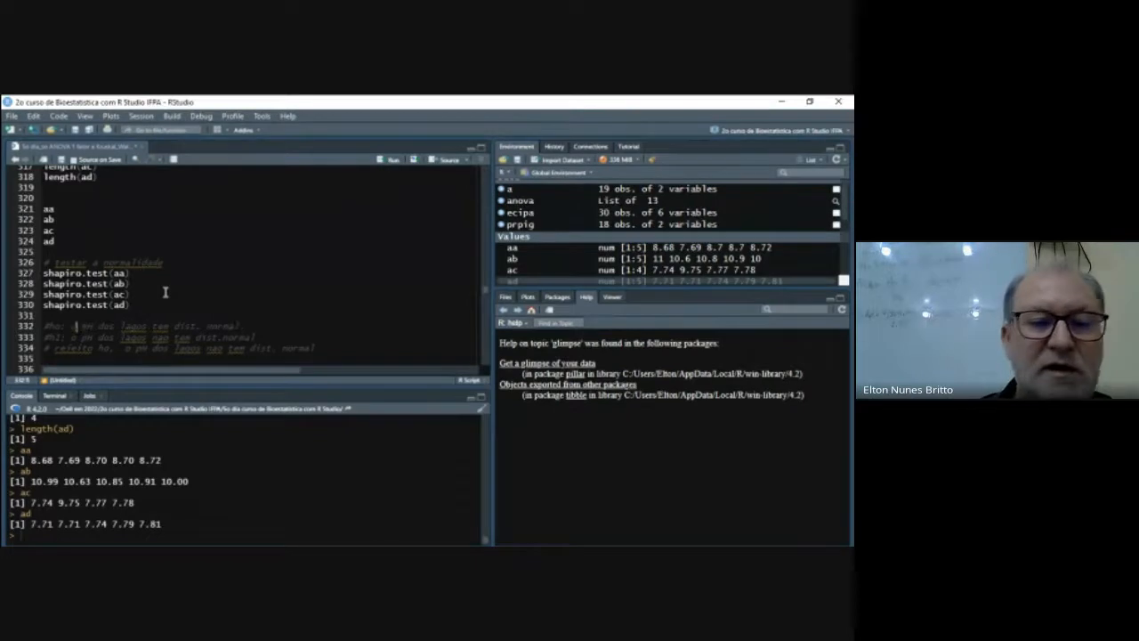
- Replace "dos lagos" with "do lago a" in the ho comment on line 332
key("Right")
key("Right")
key("Right")
key("Right")
key("Right")
key("Right")
key("Right")
key("Right")
key("Right")
key("Left")
key("Left")
key("Left")
key("Left")
key("Left")
key("shift+Right")
key("shift+Right")
key("shift+Right")
key("shift+Right")
key("shift+Right")
key("shift+Right")
key("shift+Right")
key("shift+Right")
key("shift+Right")
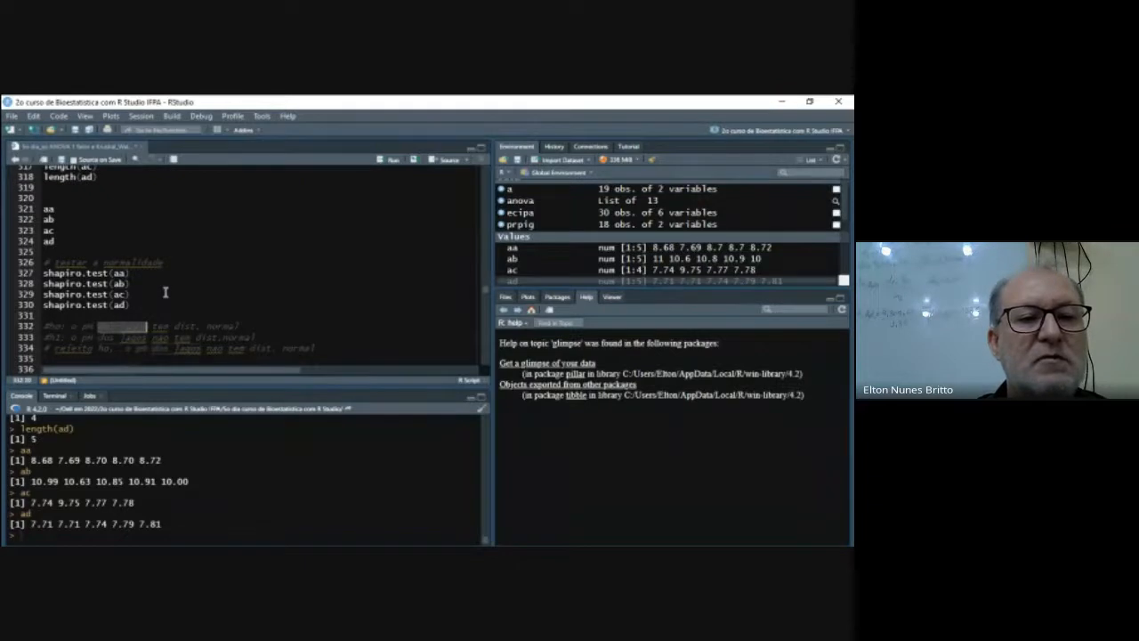
key("Delete")
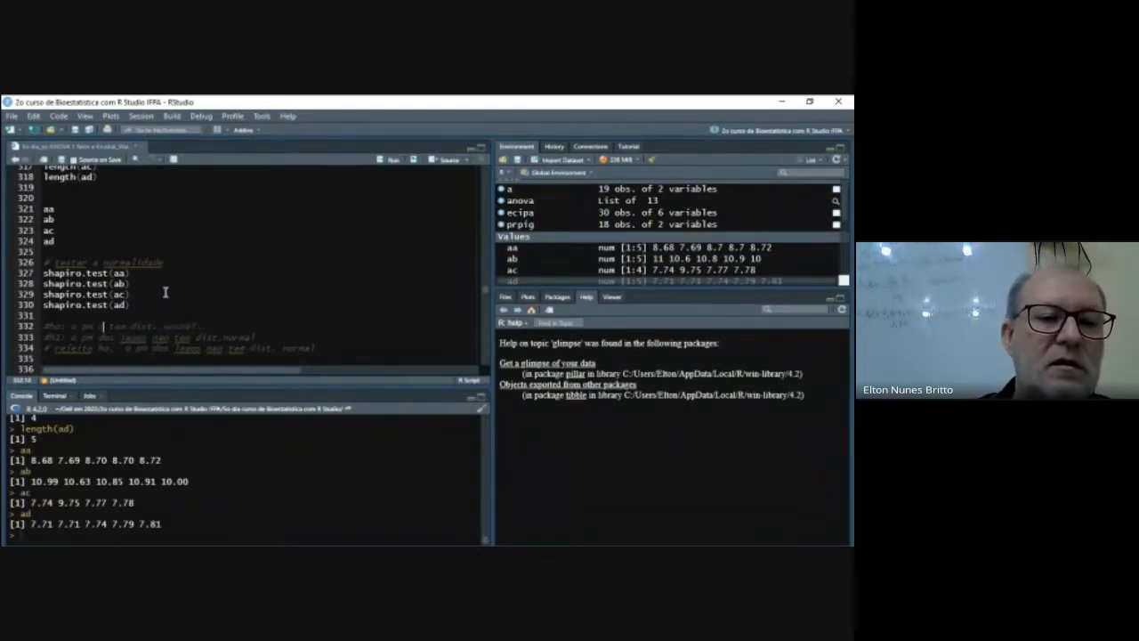
type("do lago o")
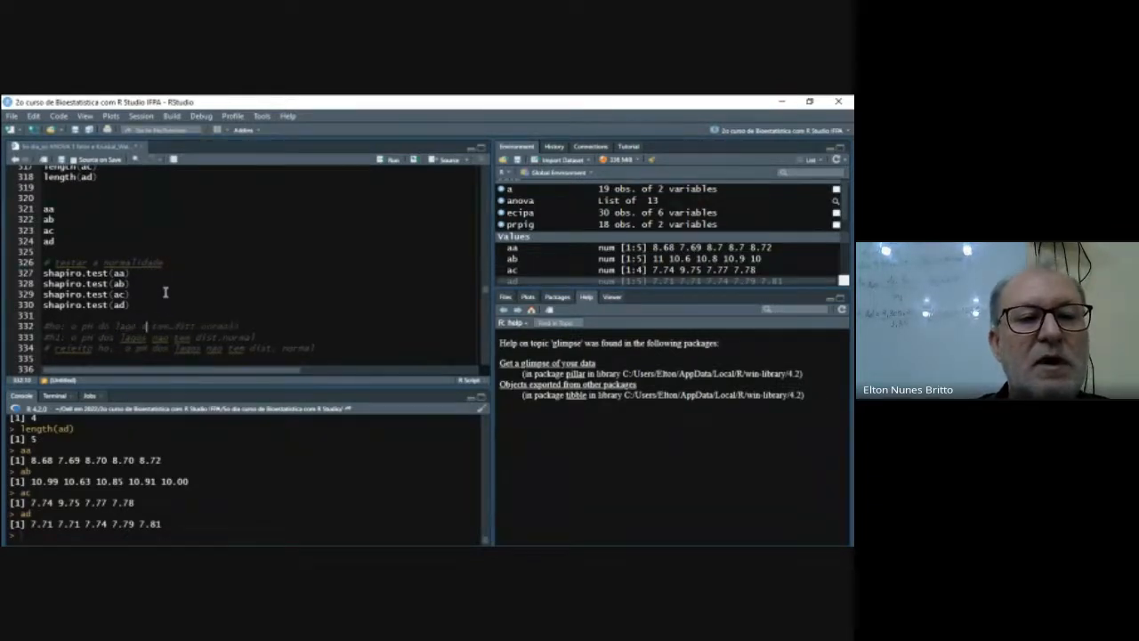
key("Delete")
- Replace "dos lagos" with "do lago a" in the h1 comment on line 333
key("Down")
key("Left")
key("Left")
key("Left")
key("Left")
key("Left")
key("Left")
key("Left")
key("Left")
key("Left")
key("Left")
key("Left")
key("Left")
key("Left")
key("Left")
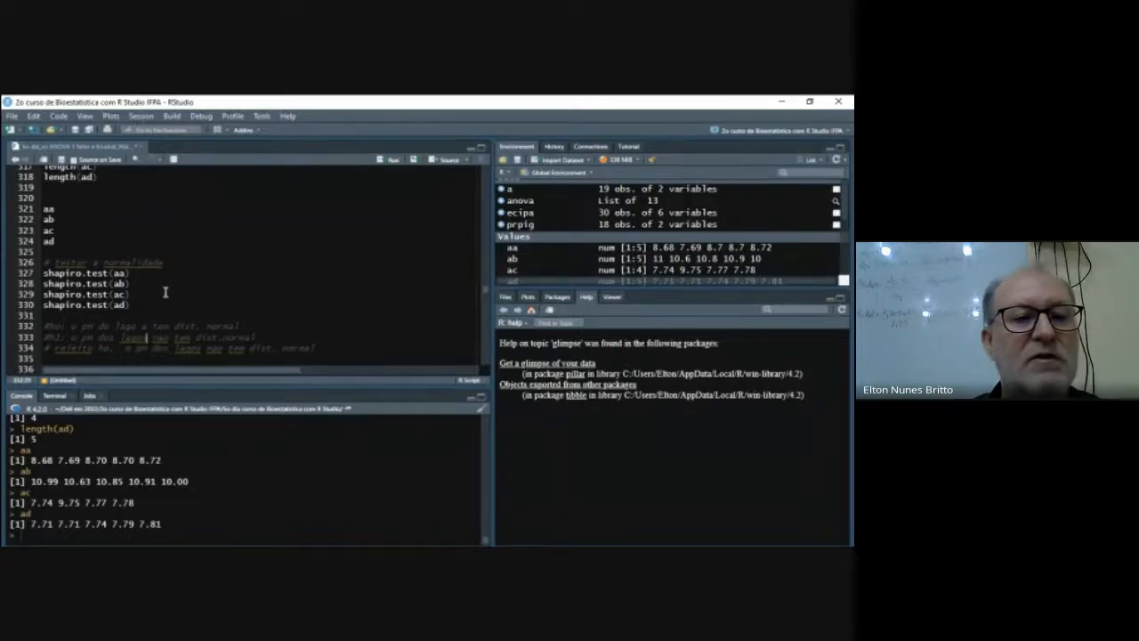
key("Right")
key("Right")
key("ctrl+shift+Right")
key("ctrl+shift+Right")
type("do lag")
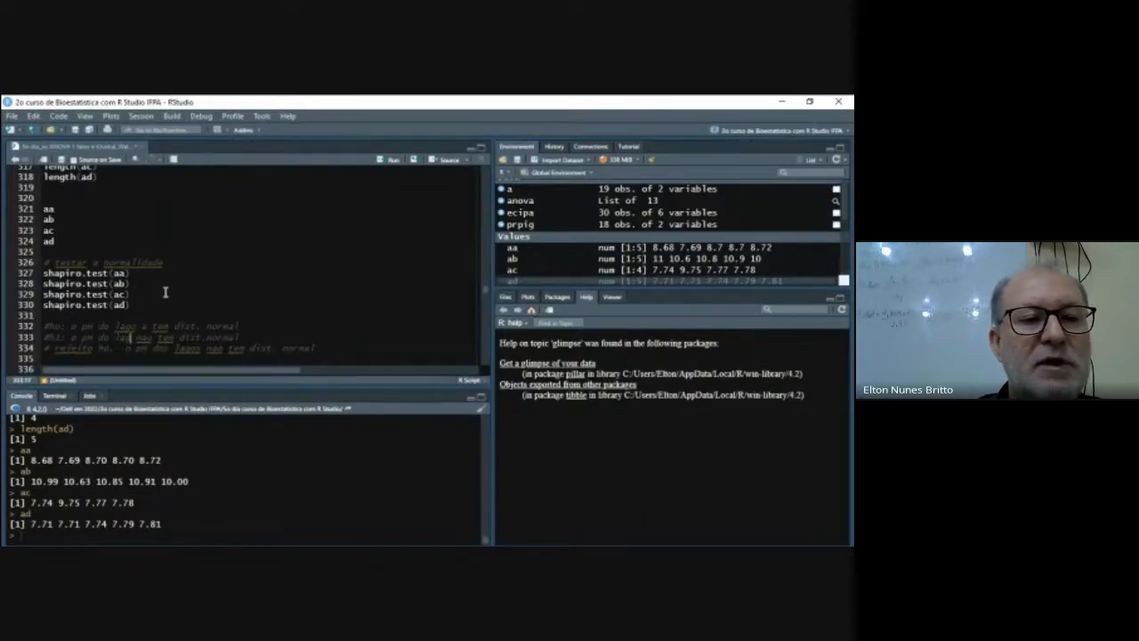
type("o e ")
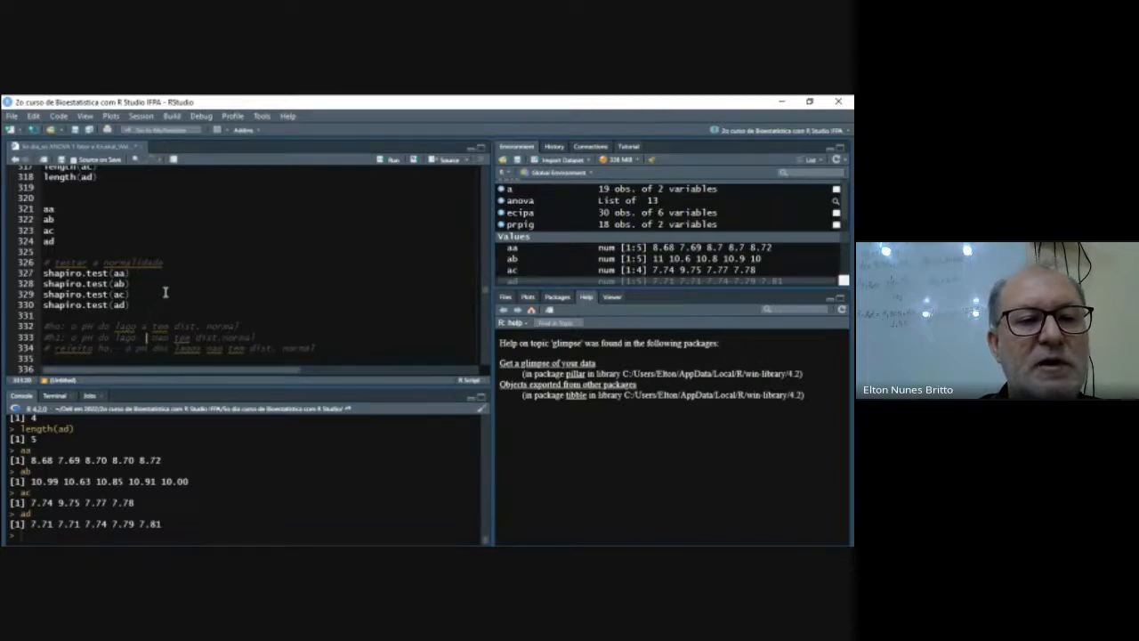
type("nao tem")
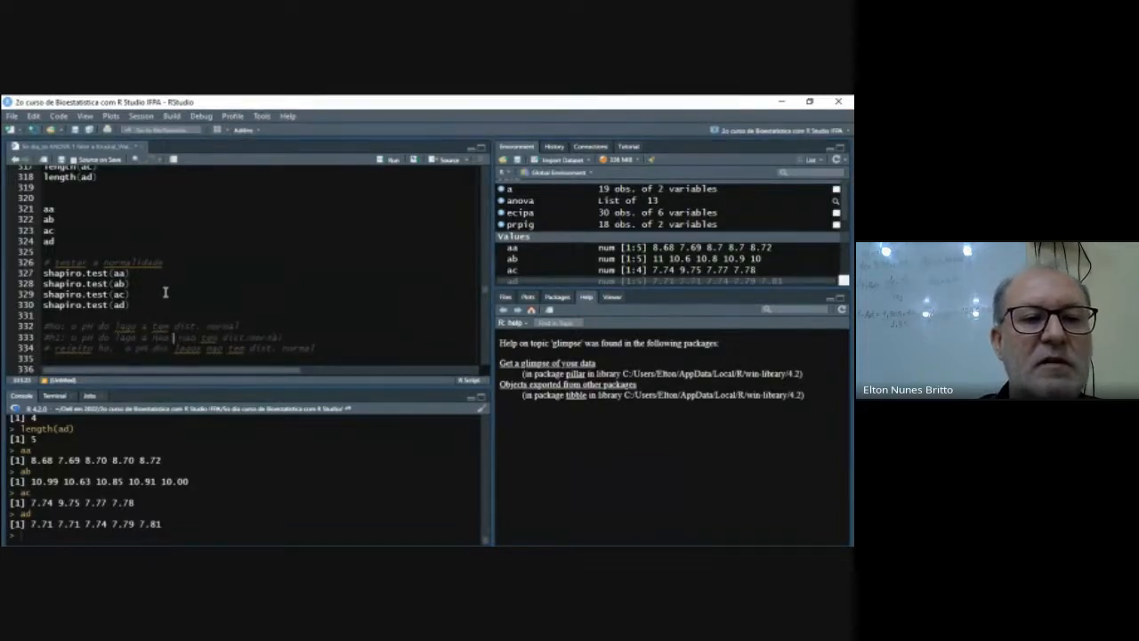
- Rewrite the ending of the h1 comment on line 333 as "nao dist.normal", removing the leftover old wording
key("BackSpace")
type("dis ")
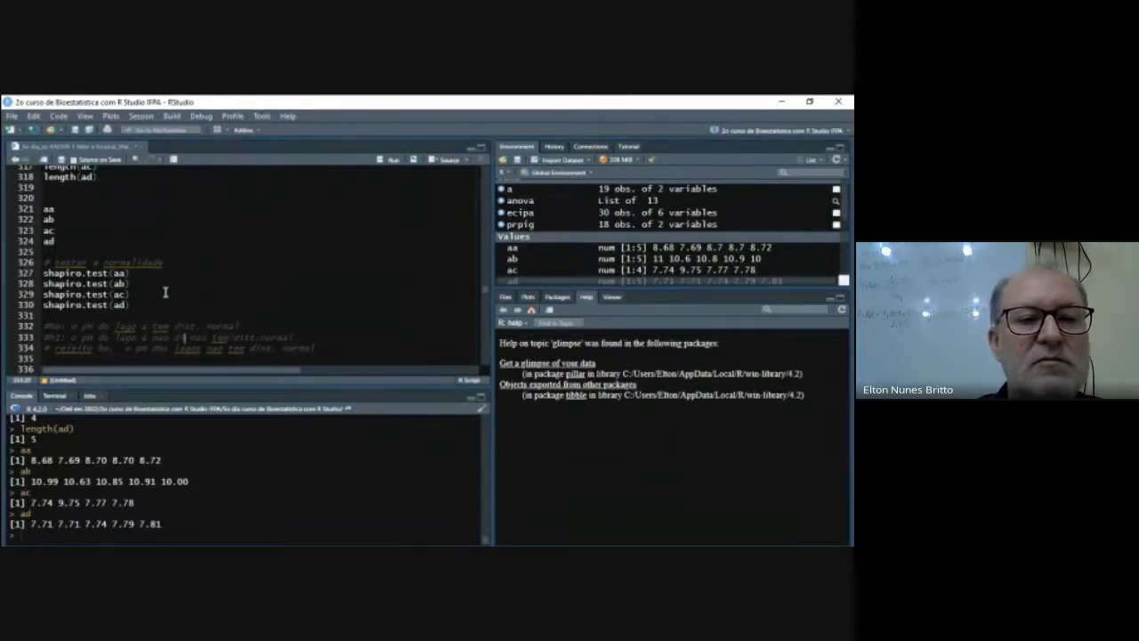
type("t.norma")
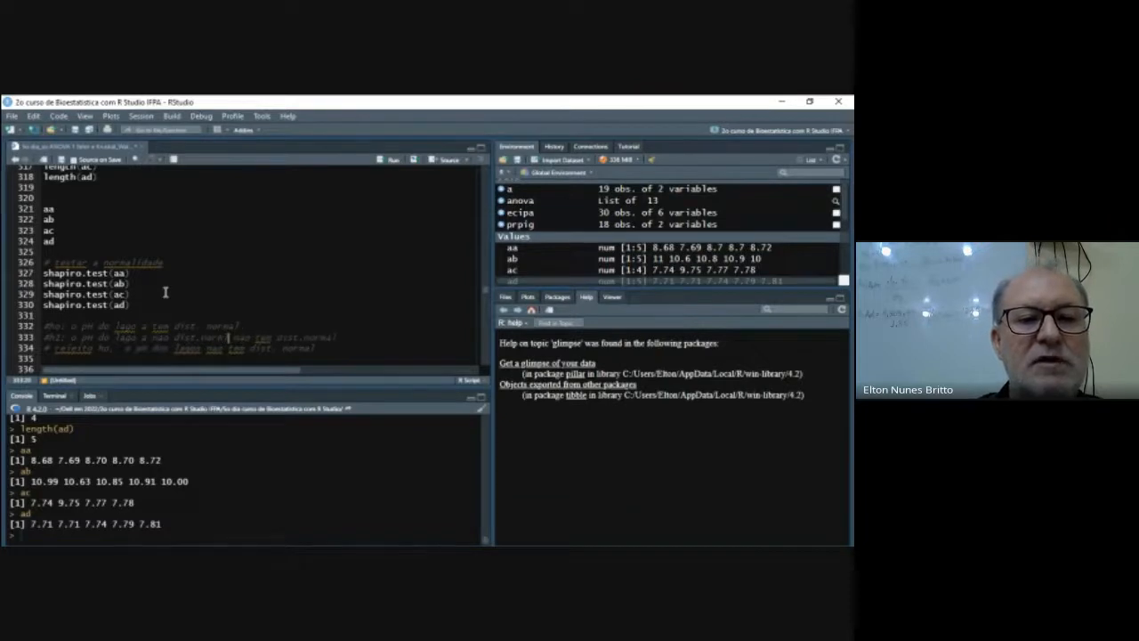
key("shift+Right")
key("shift+Right")
key("shift+Right")
key("shift+Right")
key("shift+Right")
key("shift+Right")
key("shift+Right")
key("shift+Right")
key("shift+Right")
key("shift+Right")
key("shift+Right")
key("shift+Right")
key("shift+Right")
key("shift+Right")
key("shift+Right")
key("shift+Right")
key("shift+Right")
key("shift+Right")
key("shift+Right")
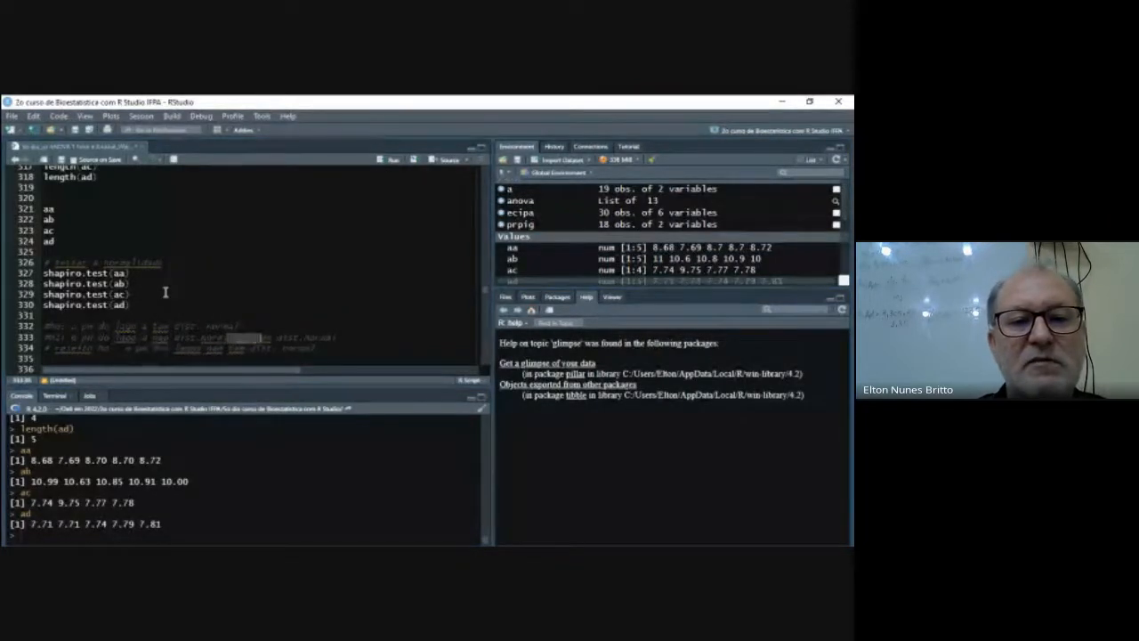
key("Delete")
- Insert a blank line between the h1 comment and the "rejeito ho" comment below it
key("Down")
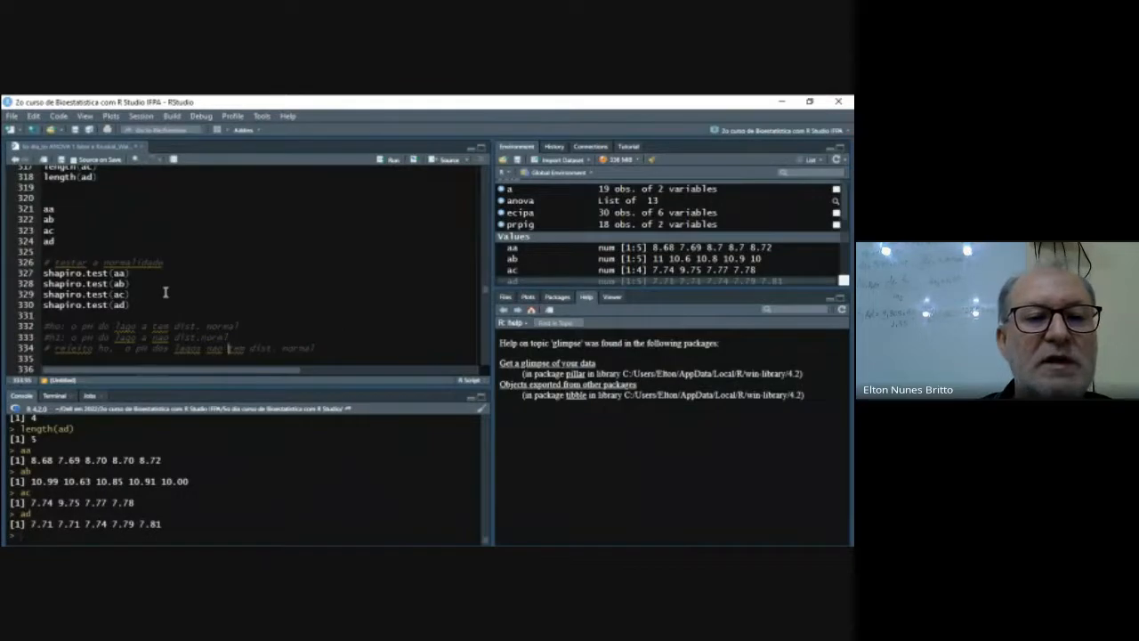
key("Up")
key("Down")
key("Left")
key("Left")
key("Left")
key("Left")
key("Left")
key("Left")
key("Left")
key("Left")
key("Left")
key("Left")
key("Left")
key("Down")
key("Left")
key("Left")
key("Left")
key("Left")
key("Left")
key("Left")
key("Left")
key("Left")
key("Left")
key("Left")
key("Left")
key("Left")
key("Left")
key("Left")
key("Left")
key("Left")
key("Left")
key("Left")
key("Left")
key("Left")
key("Left")
key("Left")
key("Left")
key("Left")
key("Left")
key("Left")
key("Left")
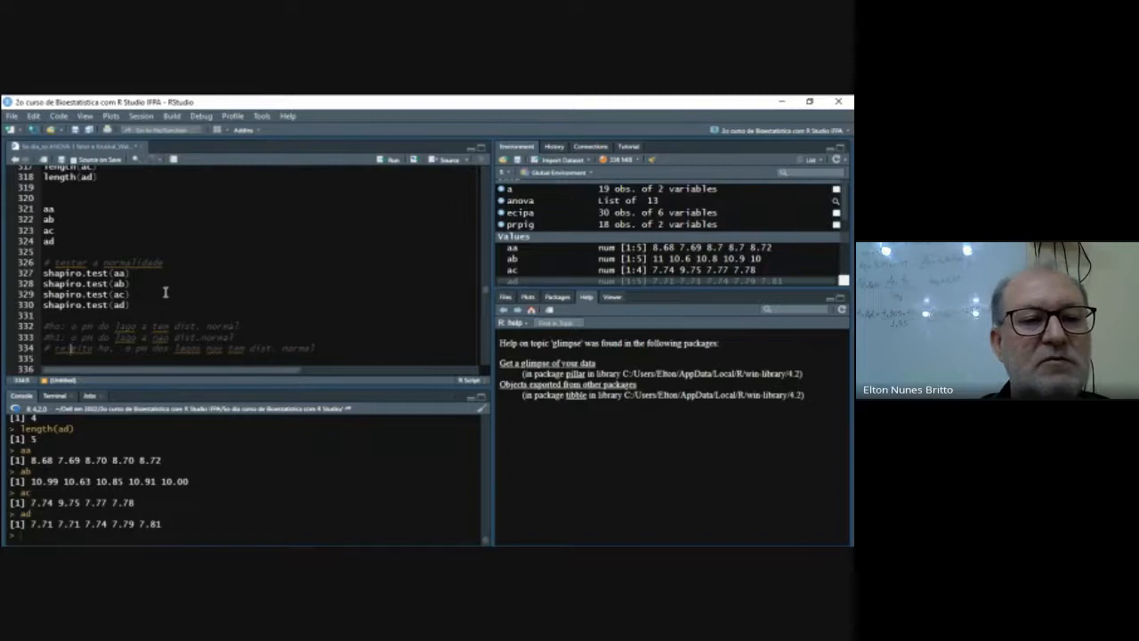
key("Return")
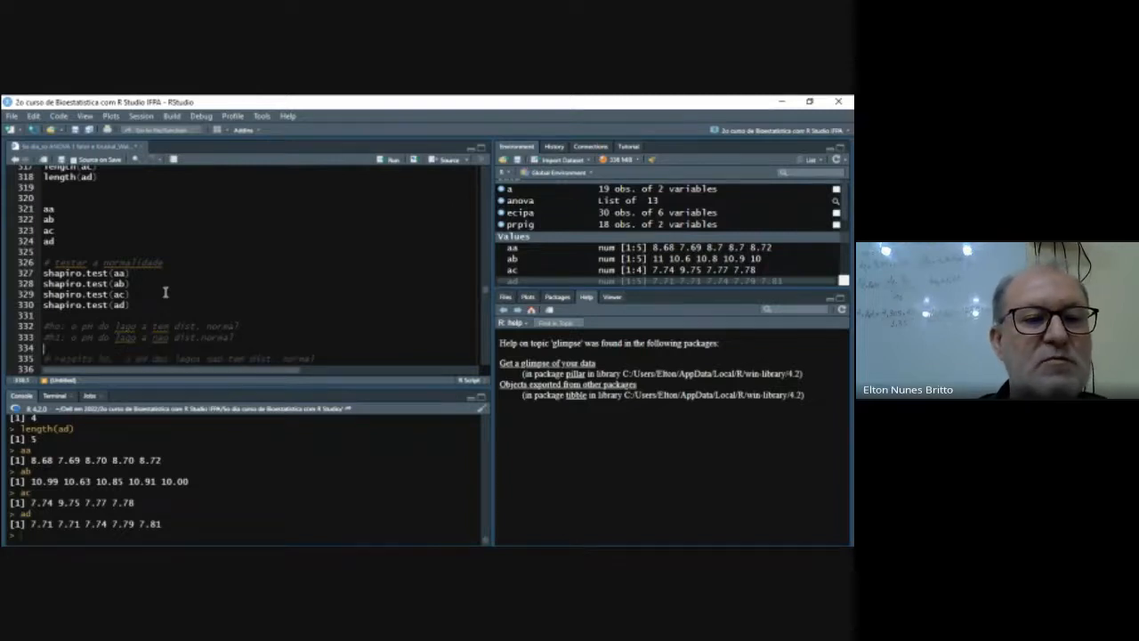
- Read through the ho and h1 hypotheses for lake a on lines 332 and 333
key("Right")
key("Right")
key("Right")
key("Right")
key("Right")
key("Right")
key("Right")
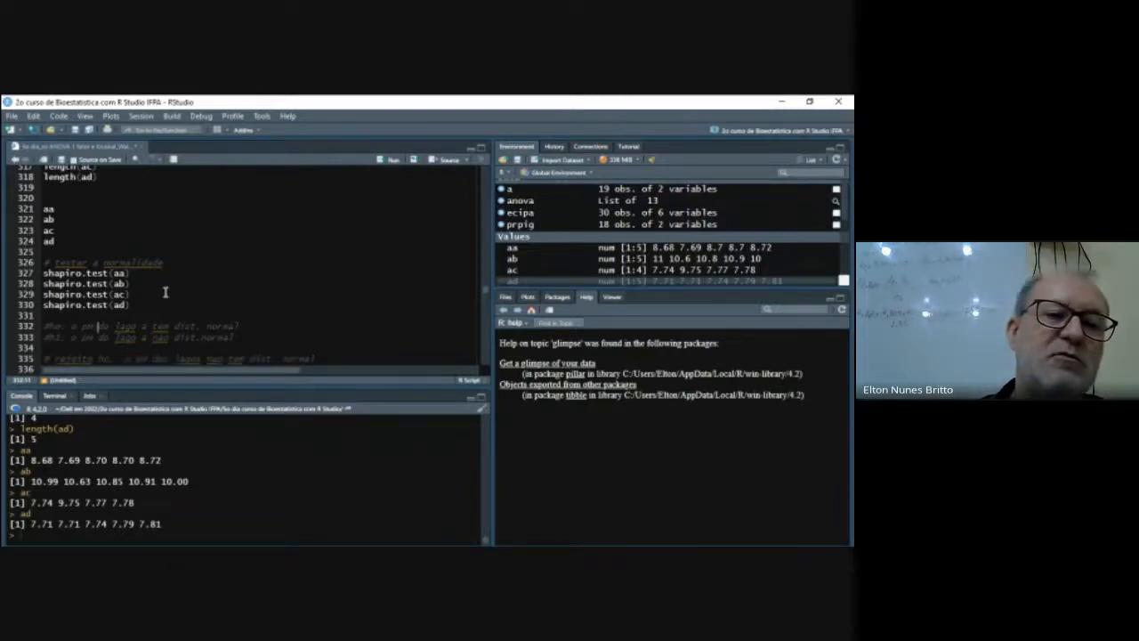
key("Right")
key("Right")
key("Right")
key("Right")
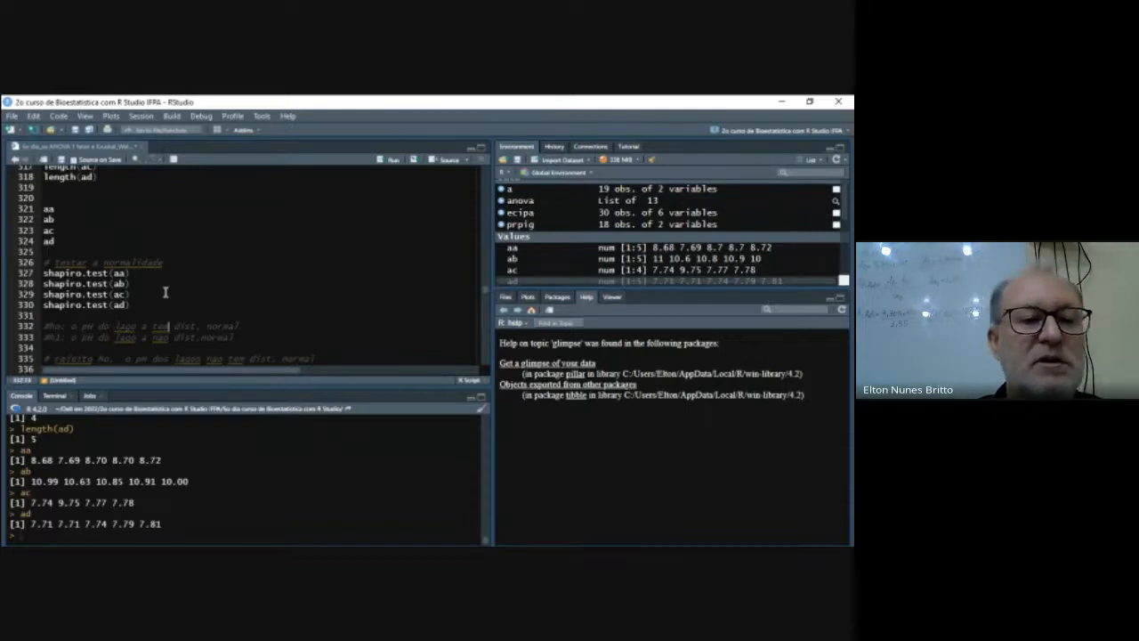
key("Right")
key("Right")
key("Right")
key("Right")
key("Right")
key("Right")
key("Right")
key("Right")
key("Right")
key("Right")
key("Down")
key("Left")
key("Left")
key("Left")
key("Left")
key("Left")
key("Left")
key("Left")
key("Right")
key("Right")
key("Right")
key("Right")
key("Right")
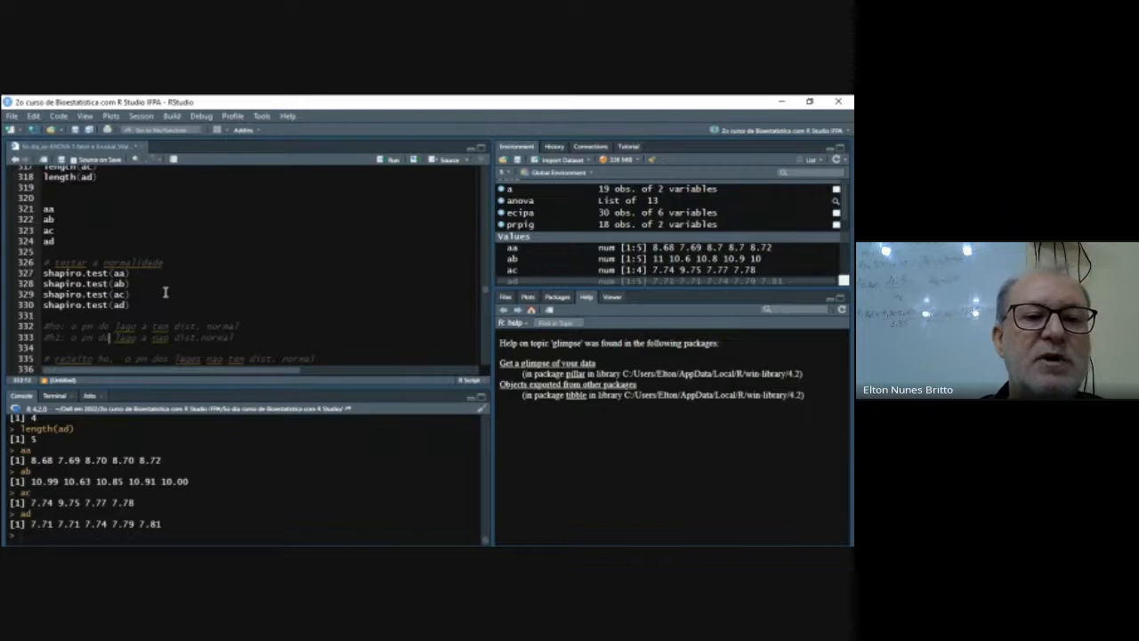
key("Right")
key("Right")
key("Right")
key("Right")
key("Down")
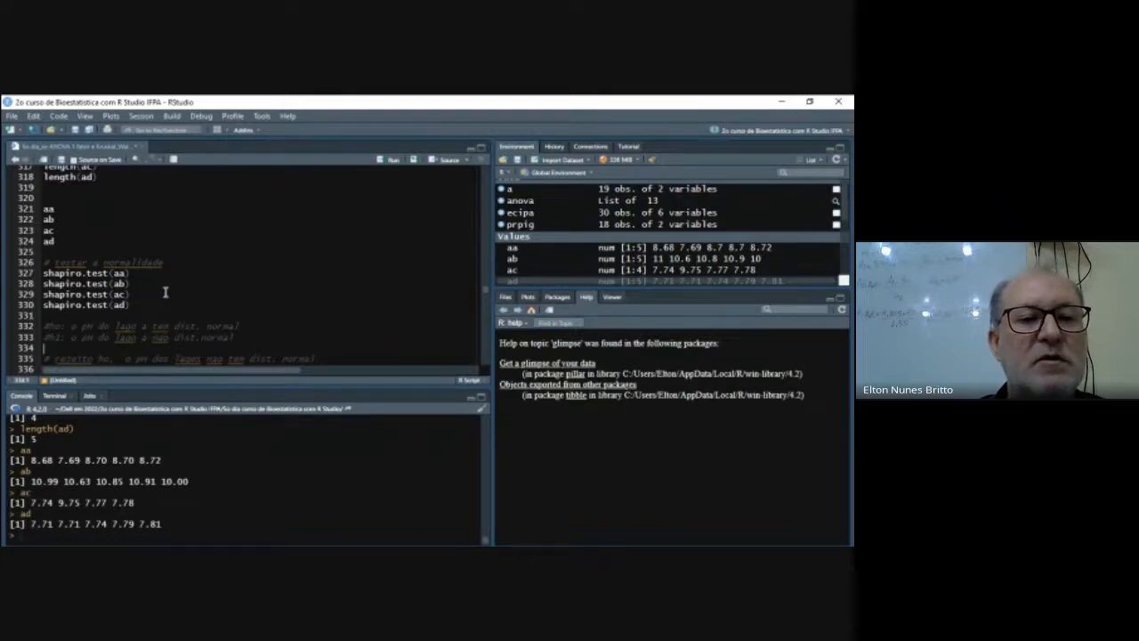
- Add the comment "# faça as hipoteses para os demais grupos de lagos" on line 335, below the lake a hypotheses
key("Return")
type("# ")
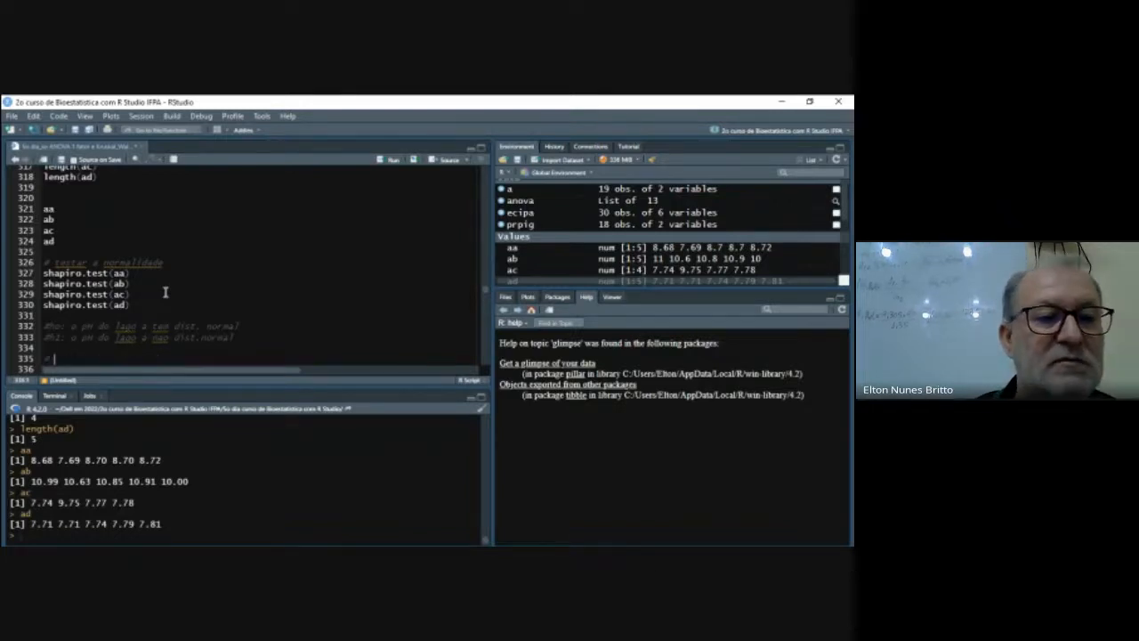
type("faça")
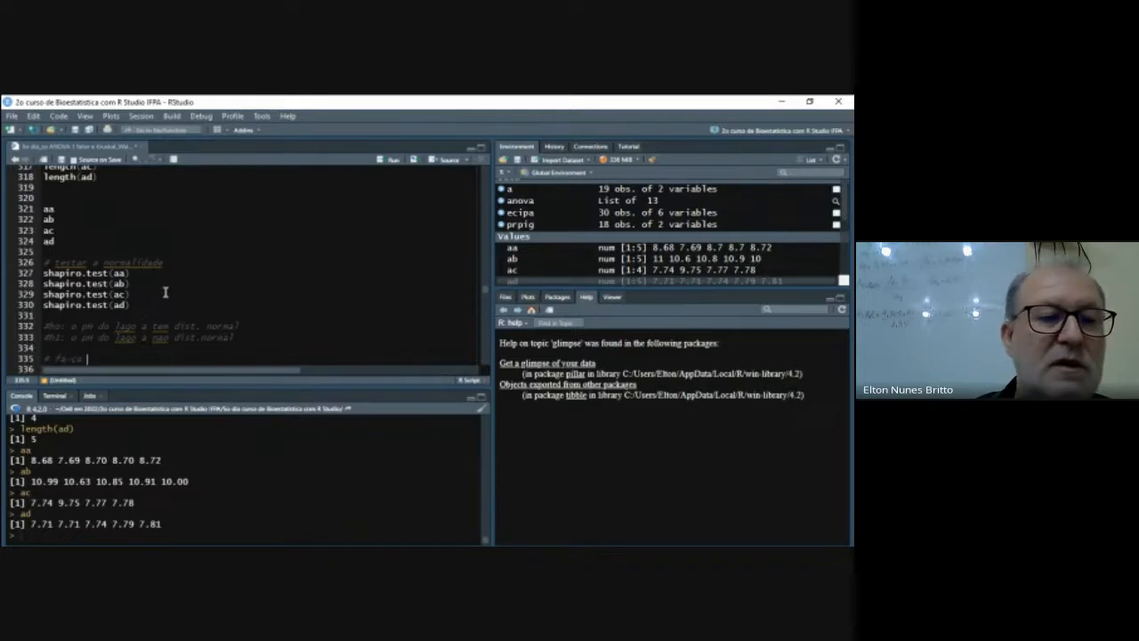
type(" as")
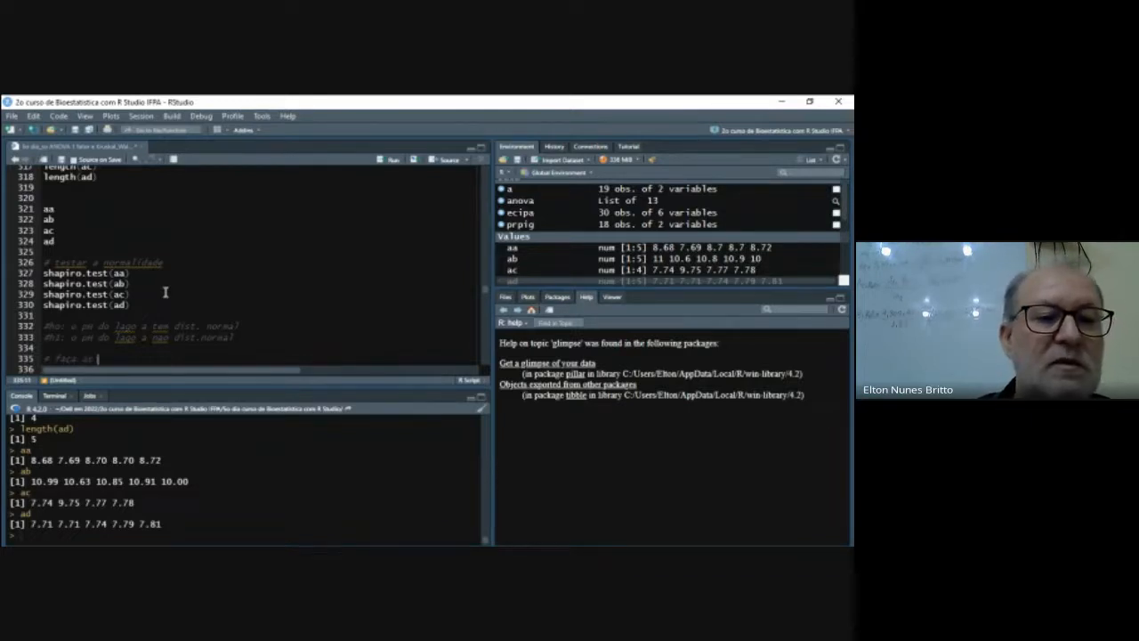
type(" hipóte")
type("ses para w")
type("s d")
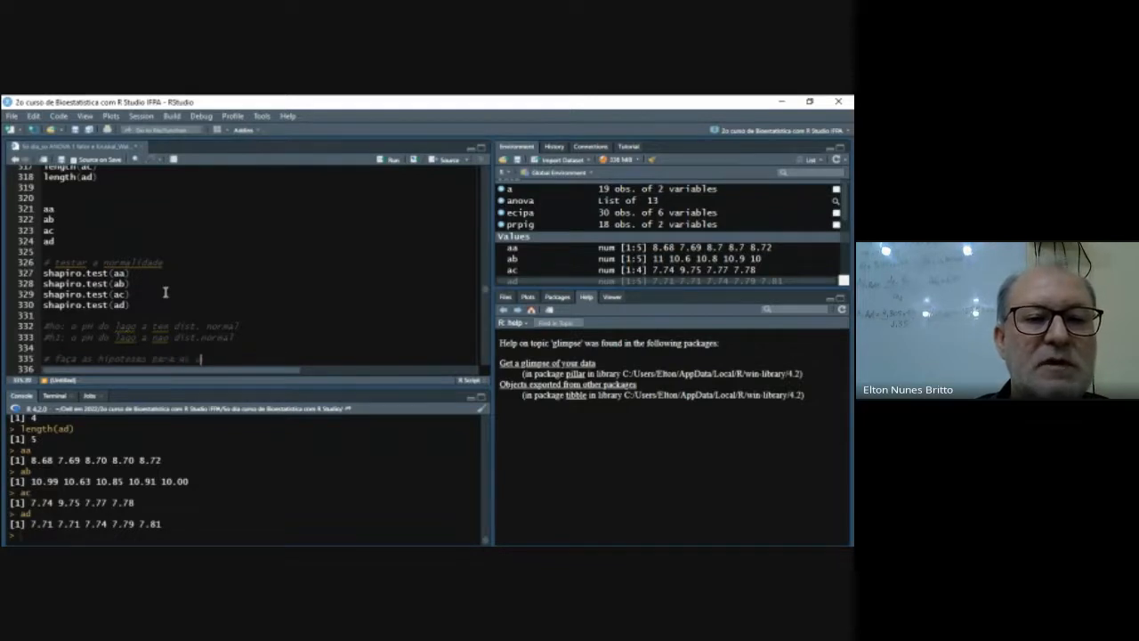
type("emais grupos de lagos")
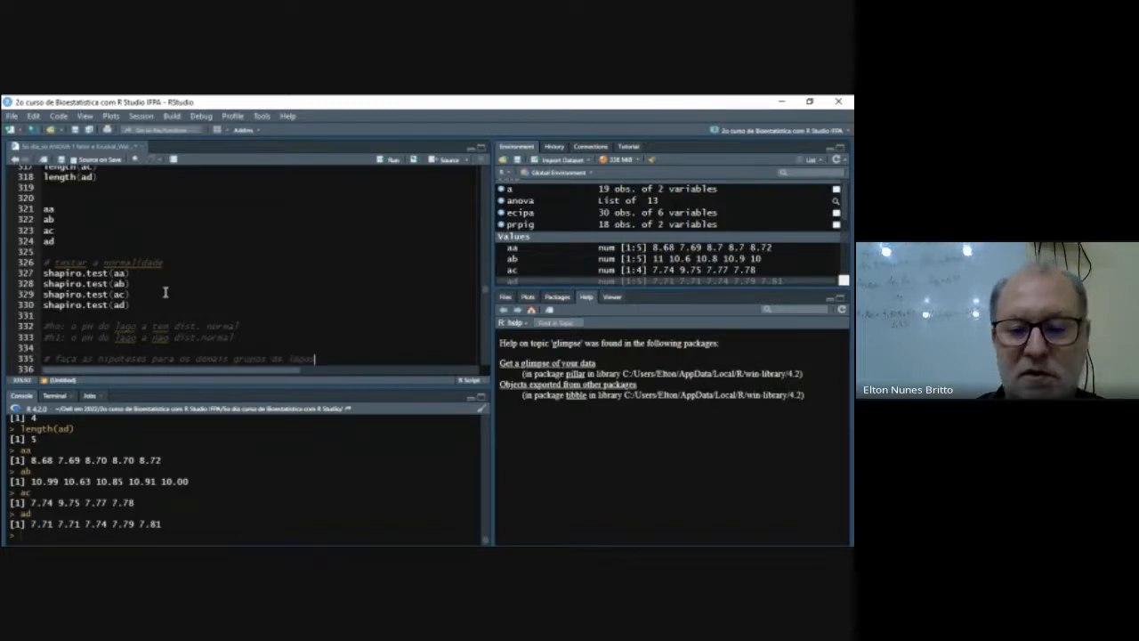
- Run the four shapiro.test lines for aa, ab, ac and ad
key("Down")
key("Up")
key("Up")
key("Up")
key("Up")
key("Up")
key("Up")
key("Up")
key("Up")
key("Up")
key("Home")
key("shift+Down")
key("shift+Down")
key("shift+Down")
key("shift+Down")
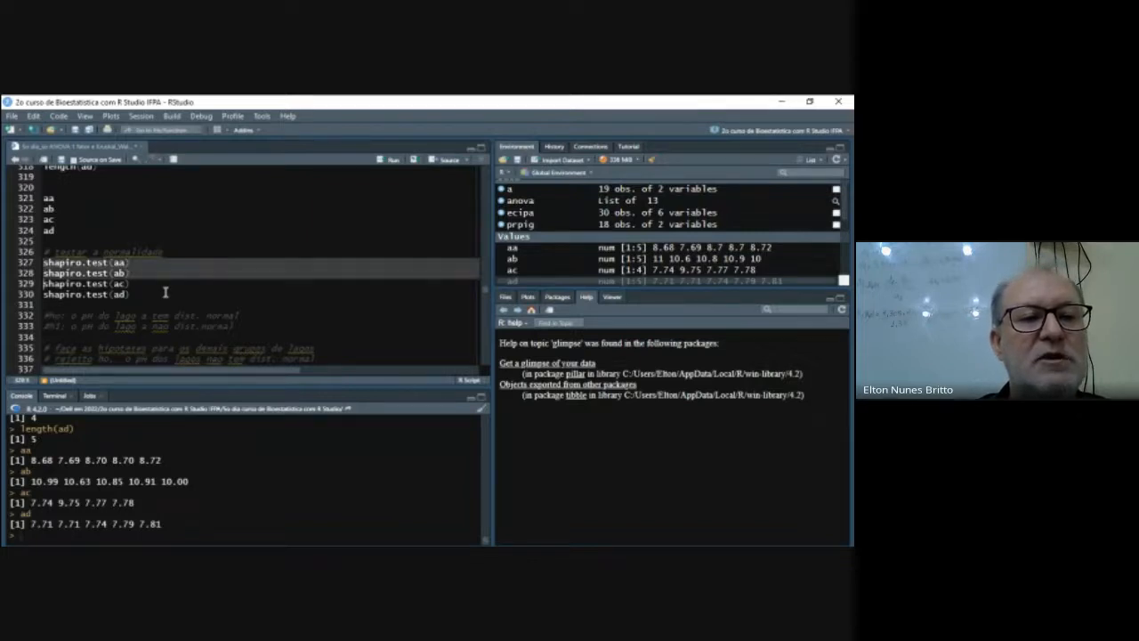
key("ctrl+Return")
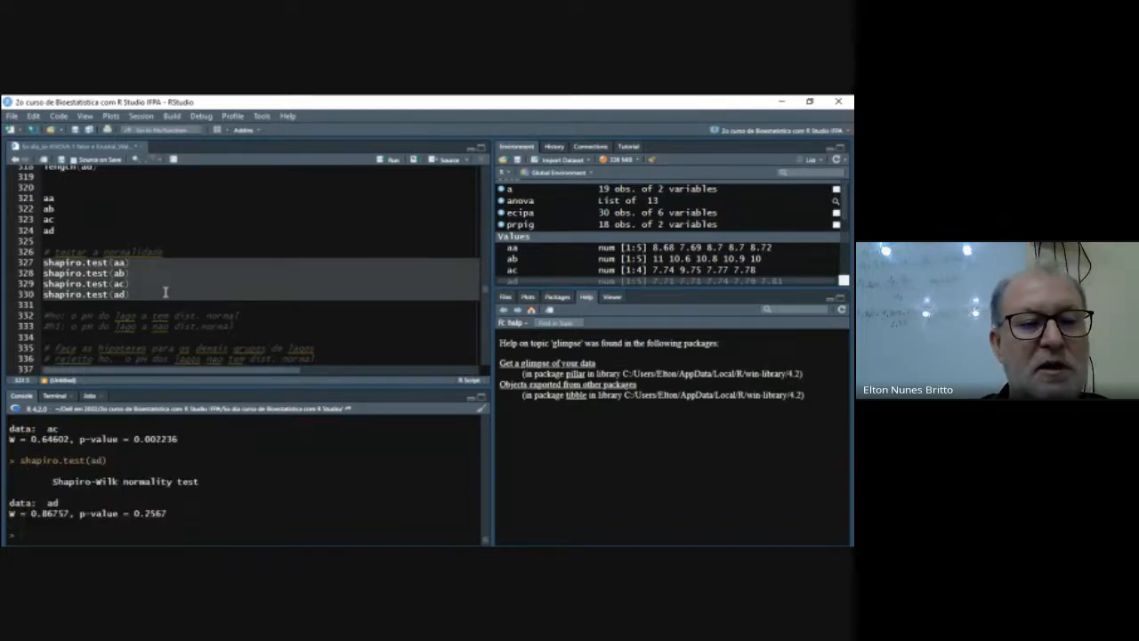
- Review the Shapiro-Wilk p-values for aa, ab, ac and ad in the console output
scroll(327, 460, "up", 4)
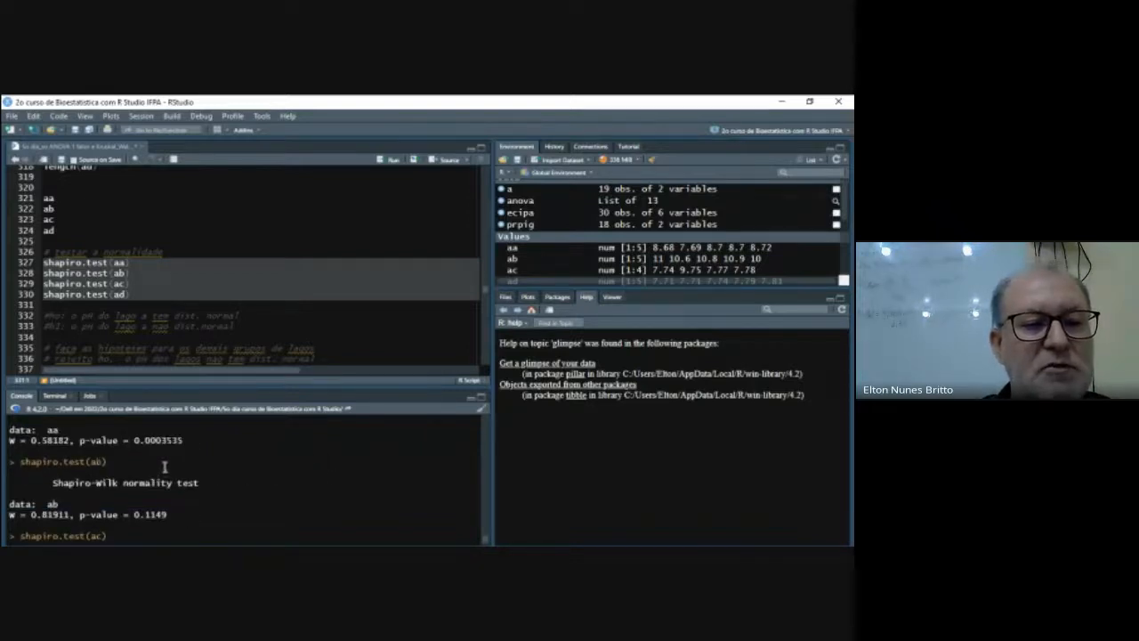
scroll(165, 463, "up", 1)
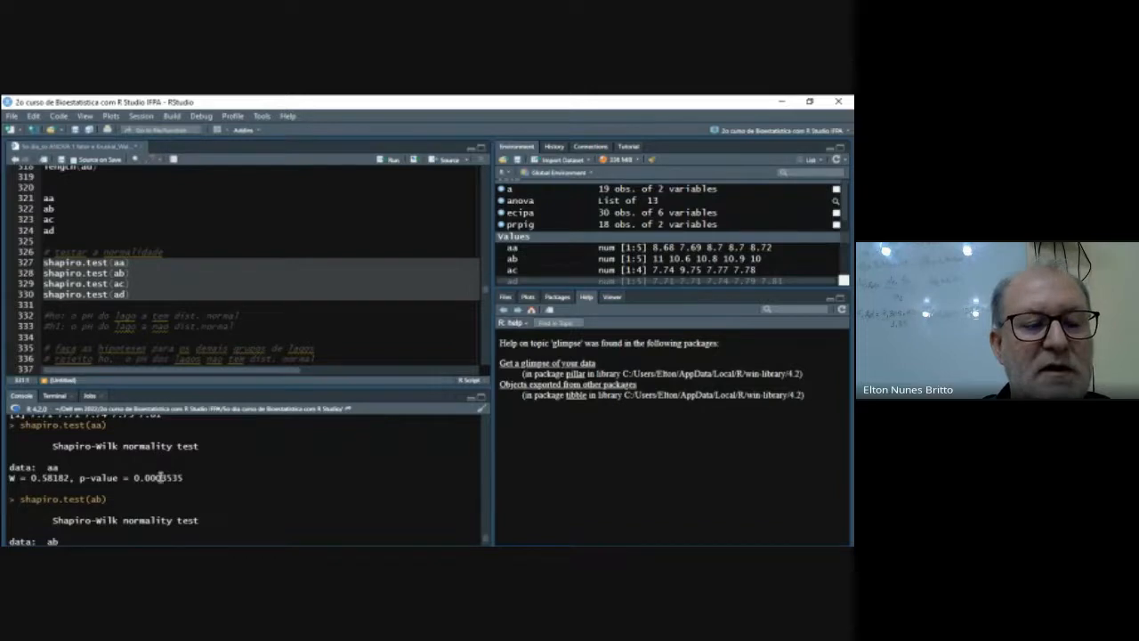
scroll(204, 474, "down", 2)
scroll(203, 474, "down", 1)
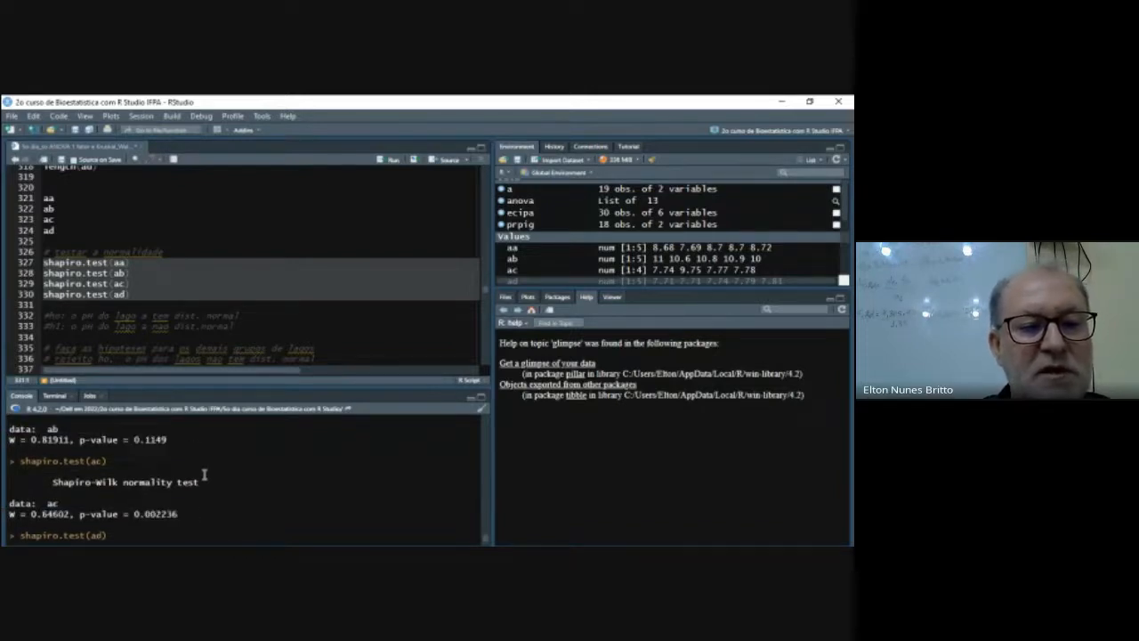
scroll(203, 475, "down", 1)
scroll(204, 474, "down", 1)
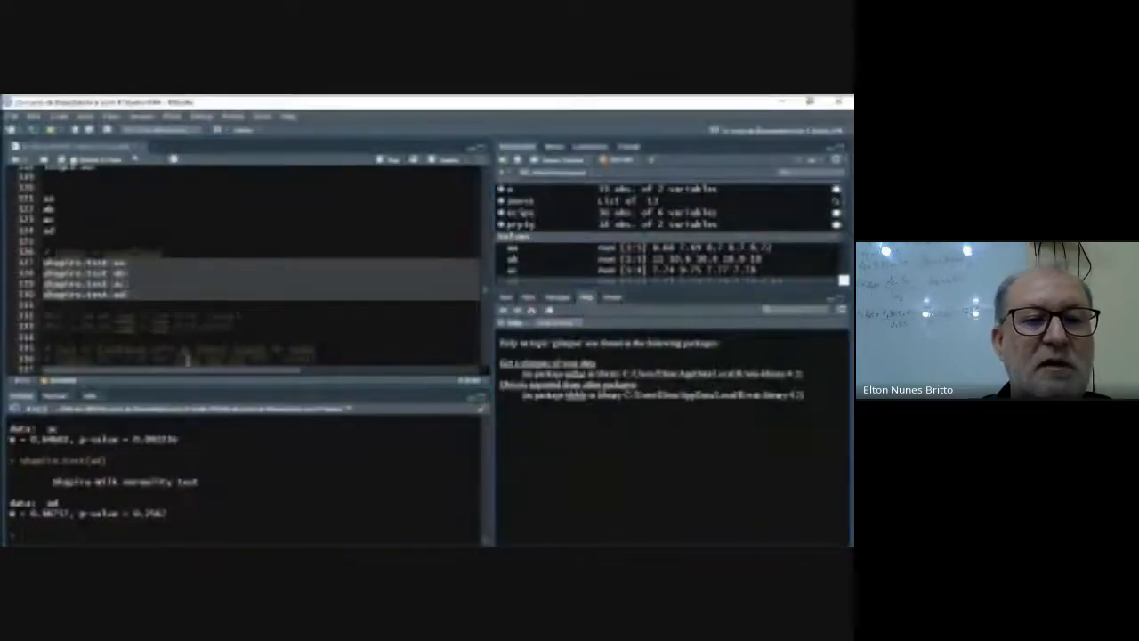
left_click(170, 298)
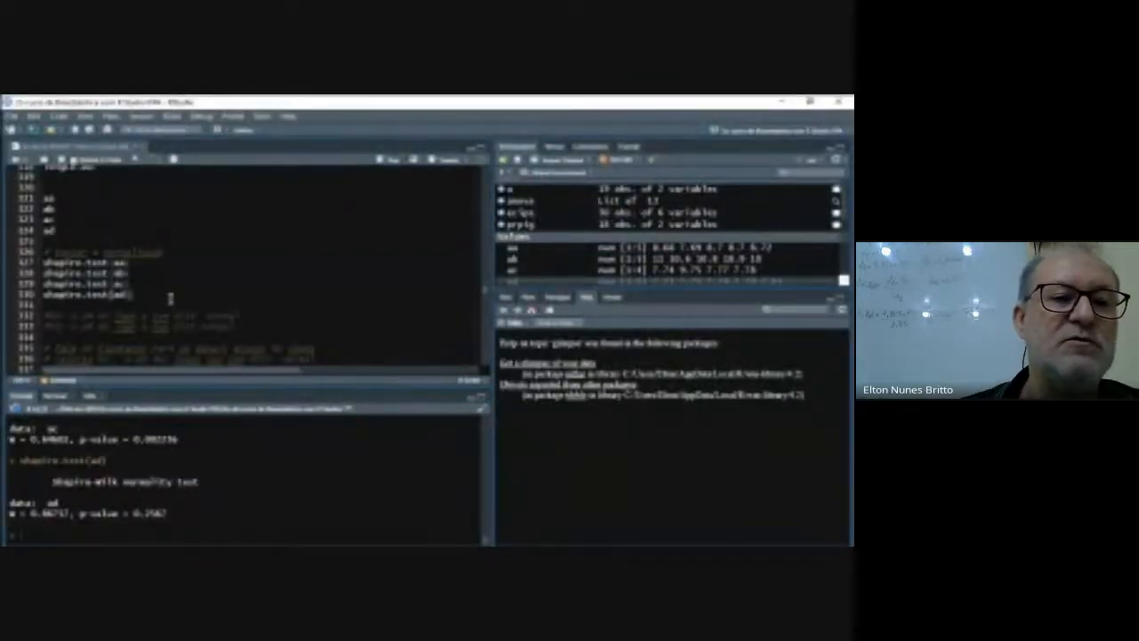
- Run the install.packages and require lines for dplyr and rstatix, declining to restart R
scroll(258, 285, "down", 3)
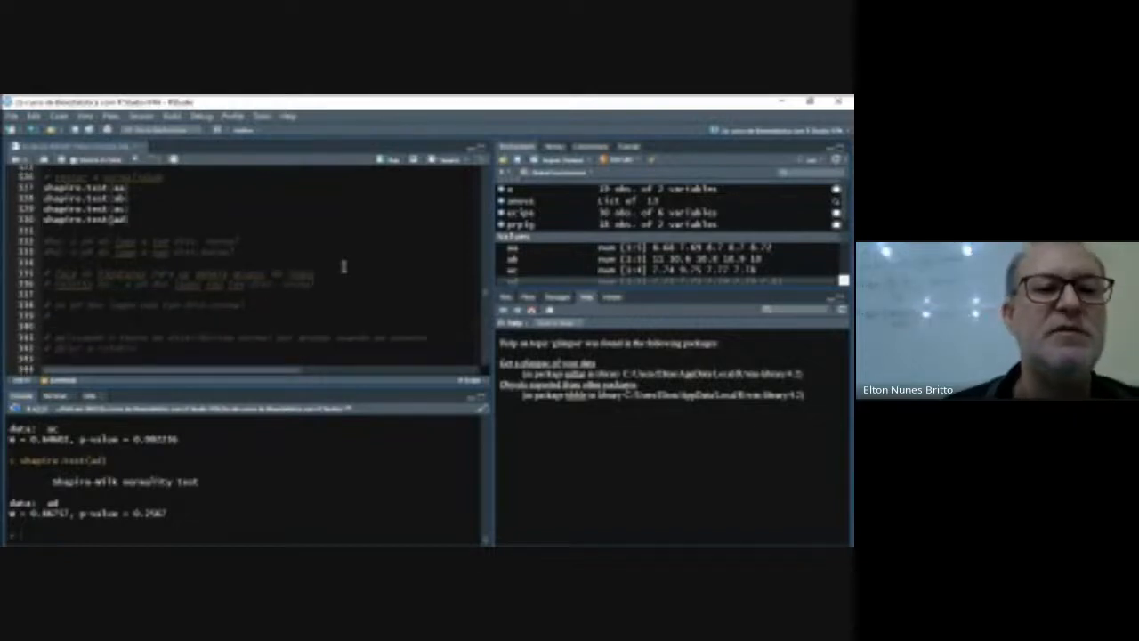
scroll(338, 288, "down", 1)
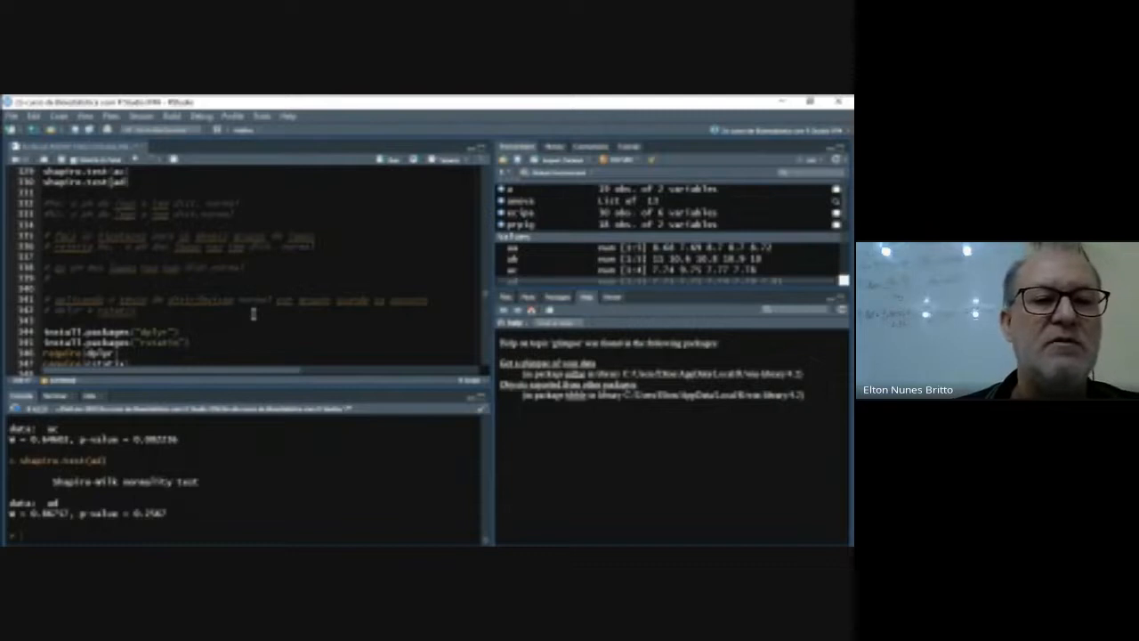
scroll(290, 279, "down", 1)
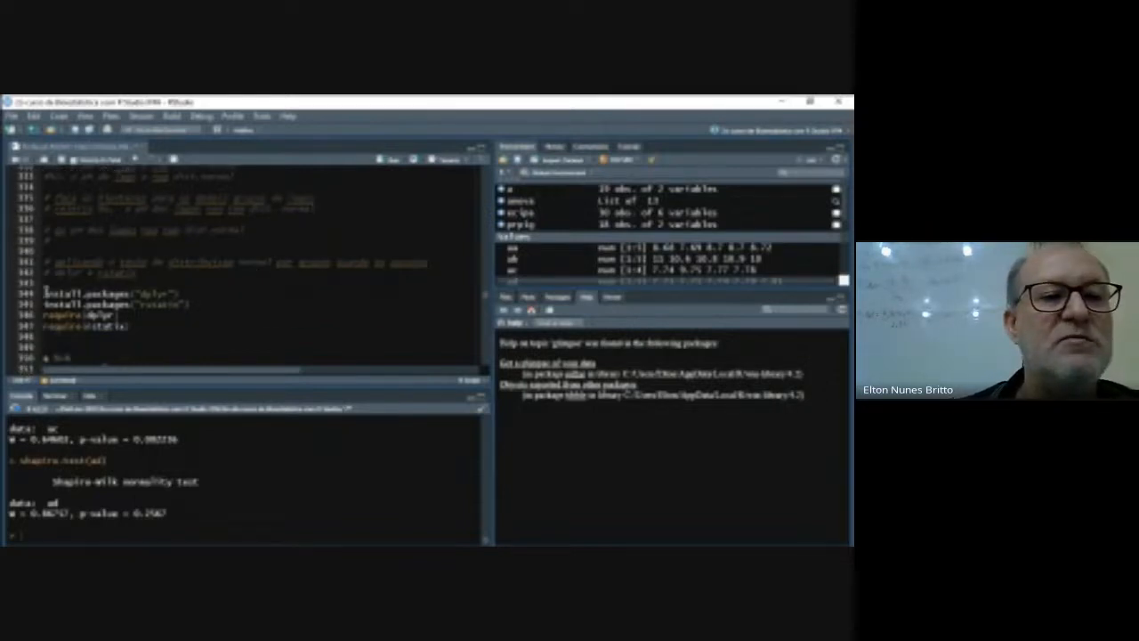
left_click_drag(44, 292, 45, 313)
left_click_drag(114, 315, 141, 327)
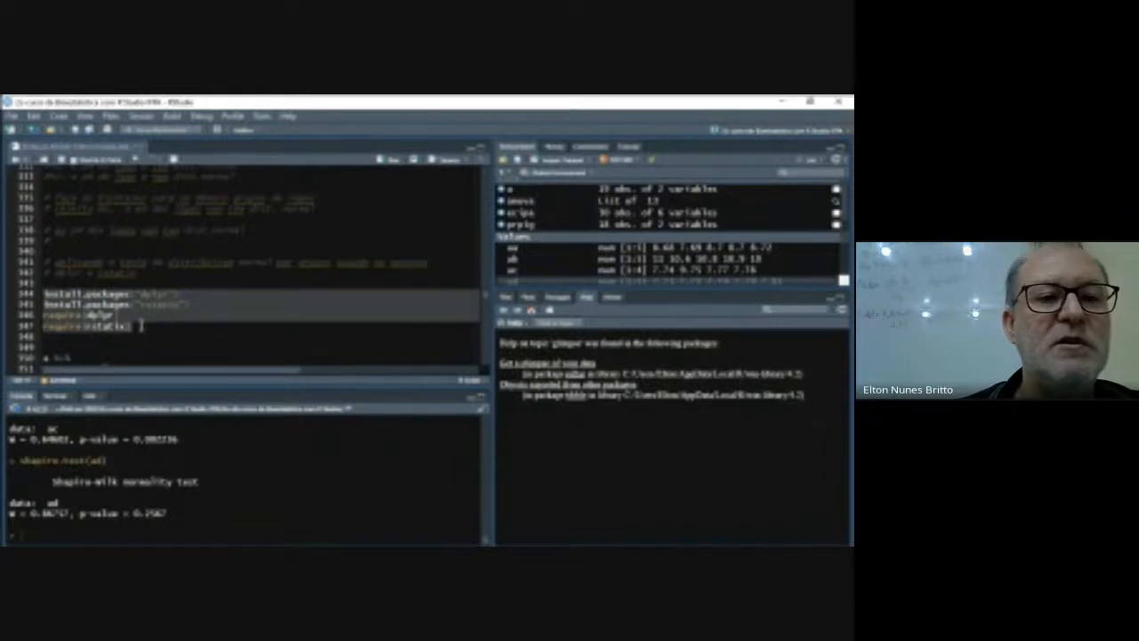
left_click(393, 161)
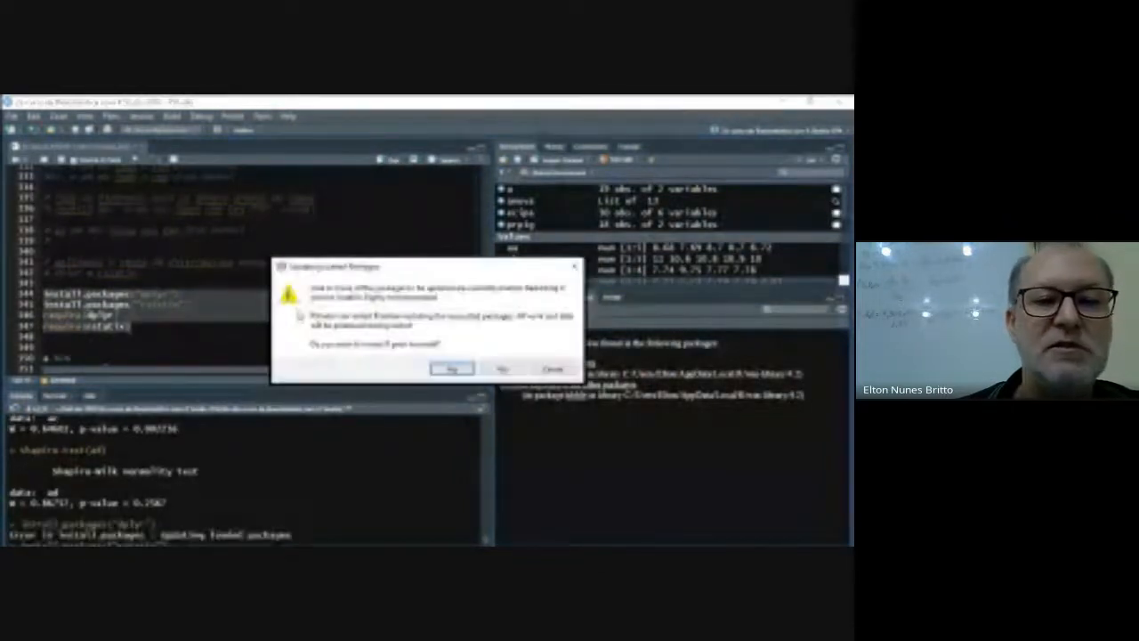
left_click(502, 368)
left_click(501, 369)
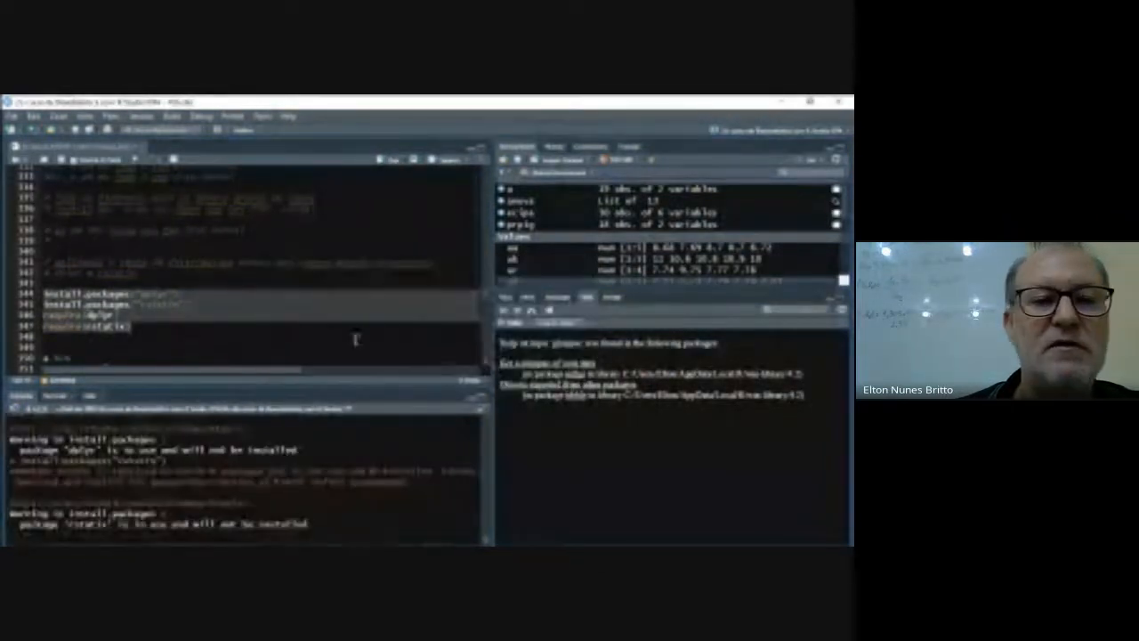
- Start a new pipeline with "a %>%" on line 349, below the require lines
left_click(209, 331)
scroll(185, 336, "down", 2)
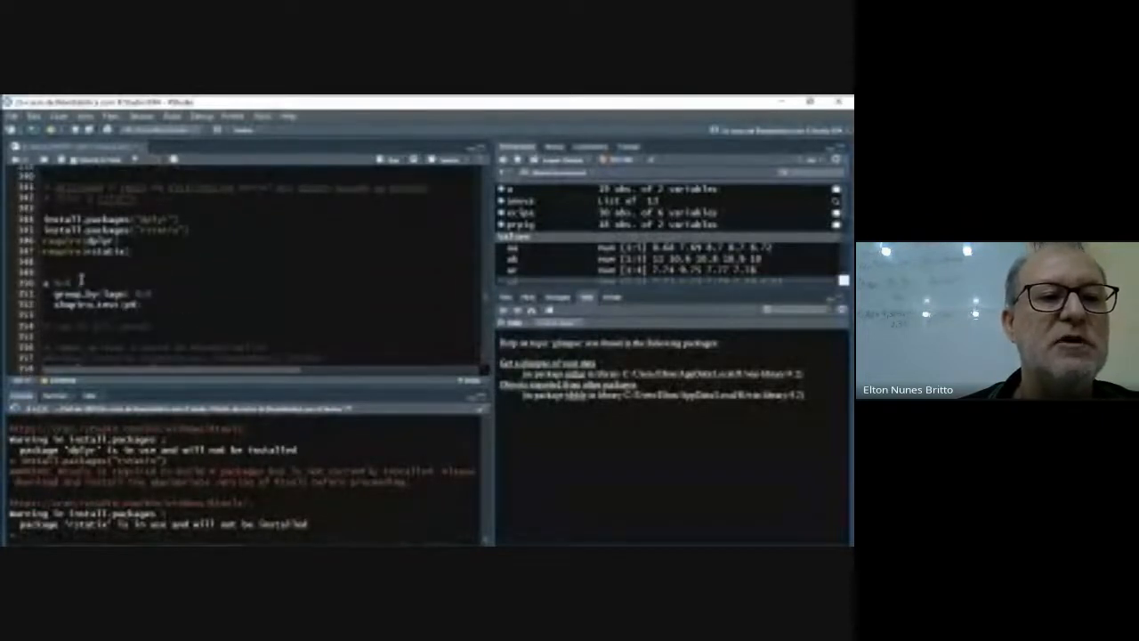
key("Return")
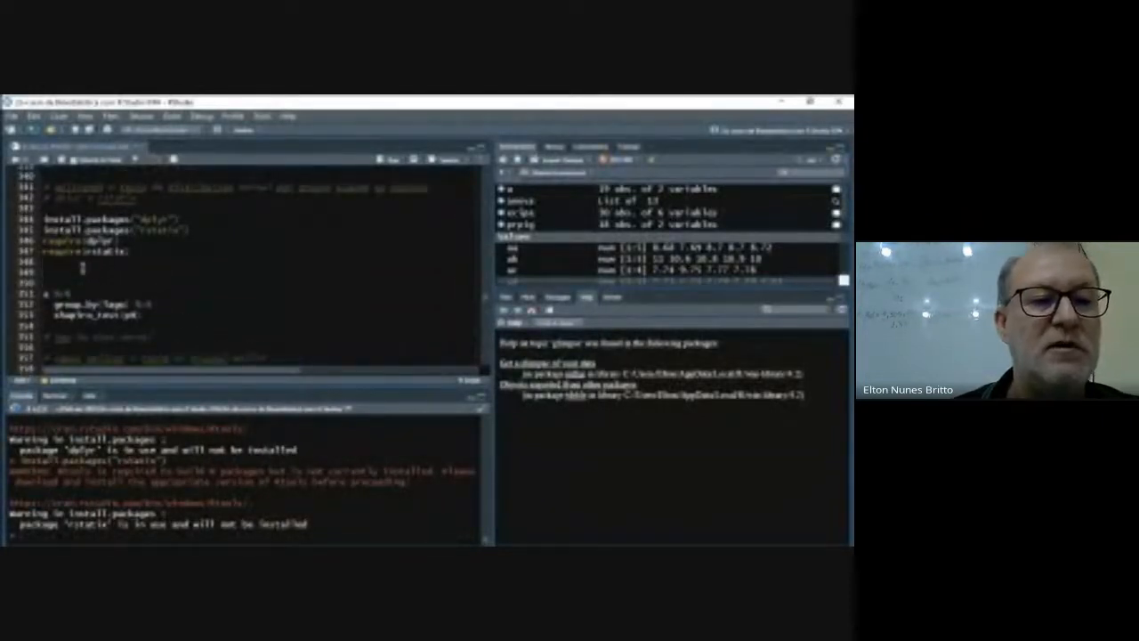
type("#")
type("%")
type(">")
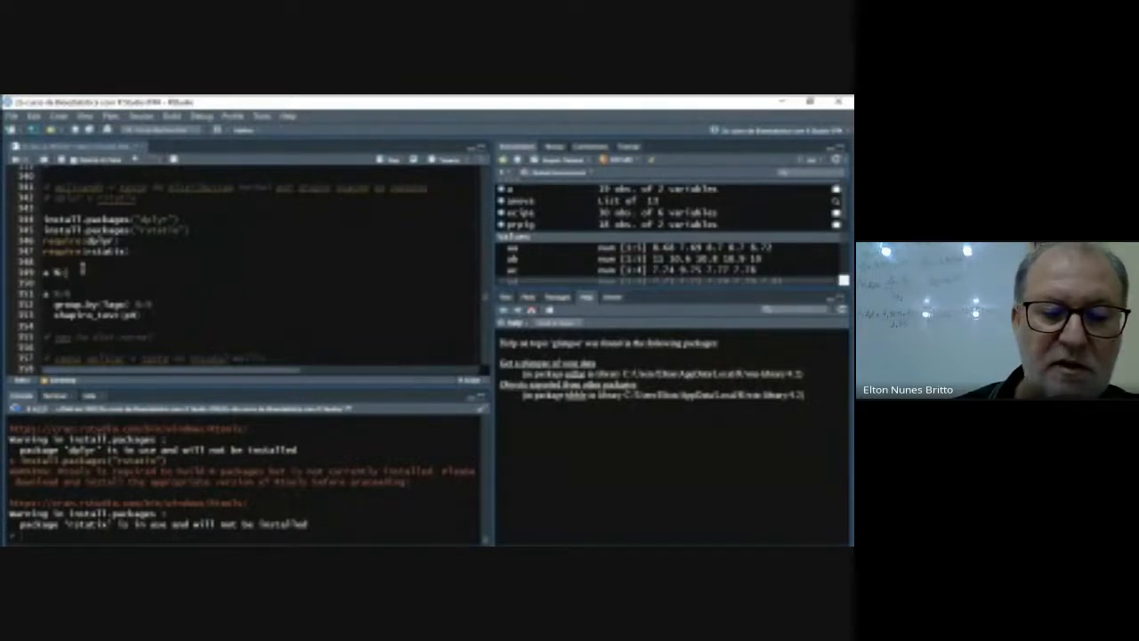
type("%")
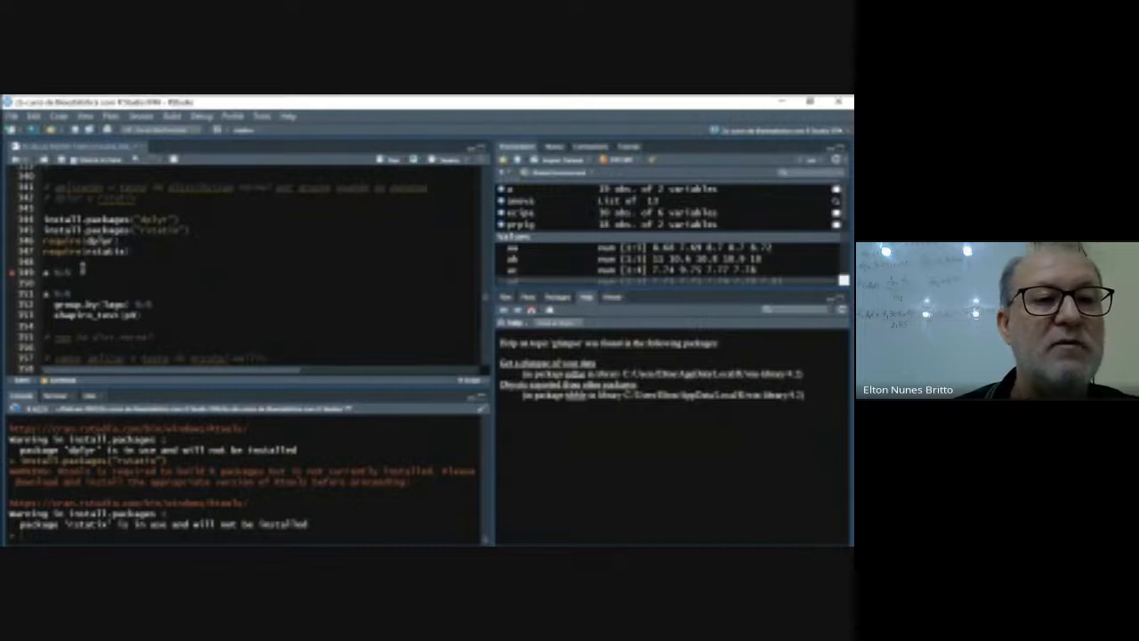
- Continue the pipeline with "group_by(lago) %>%" on line 350
key("Return")
type("group")
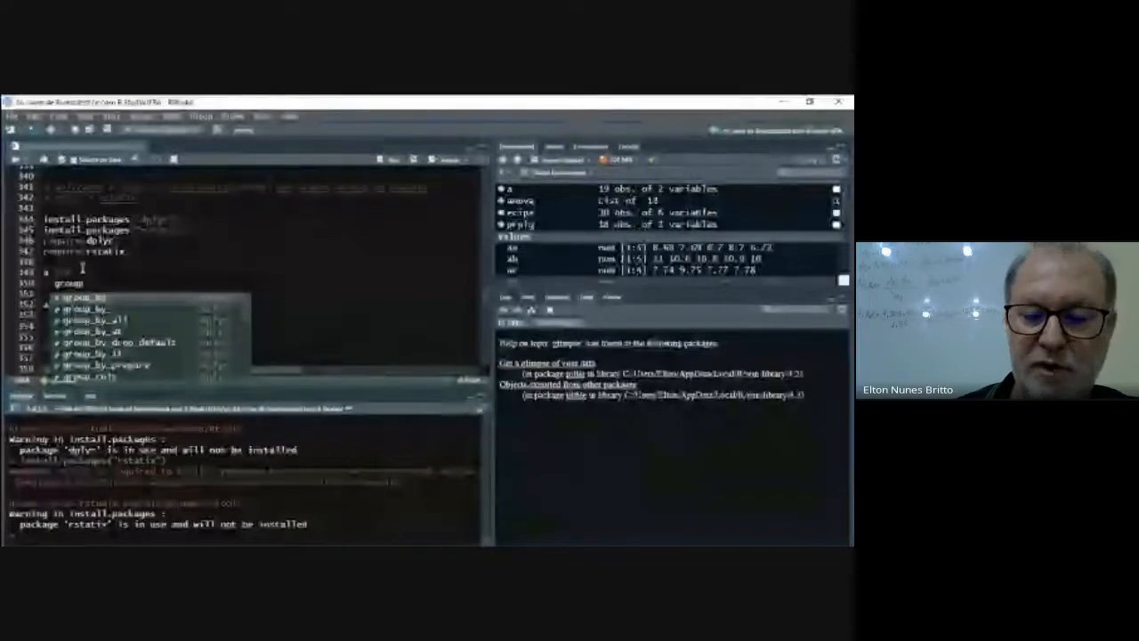
key("Return")
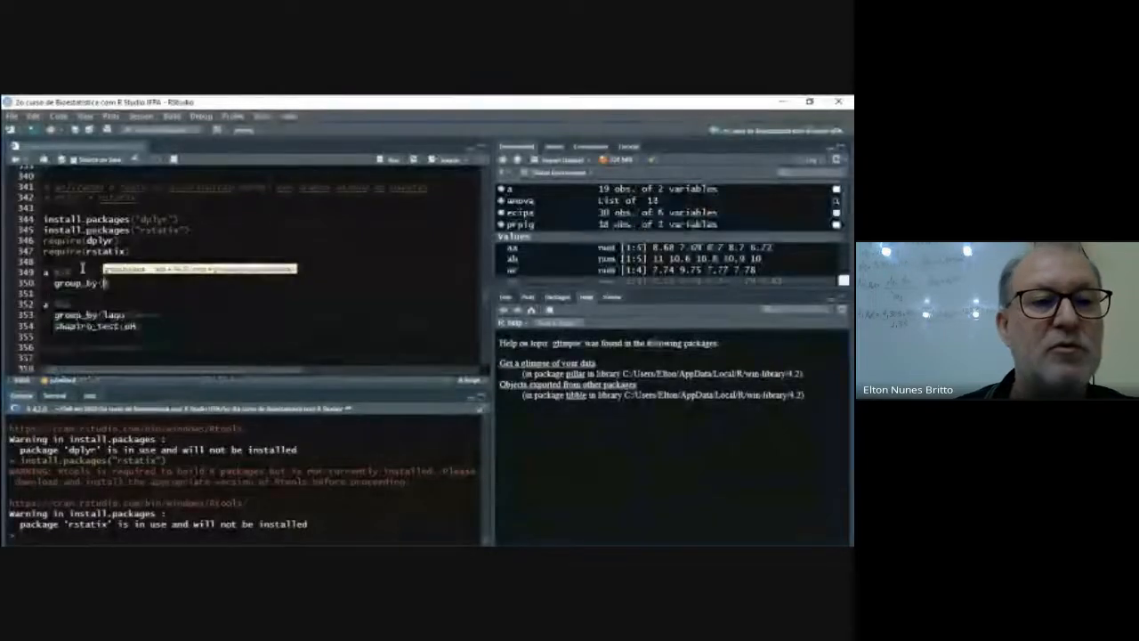
type("lago")
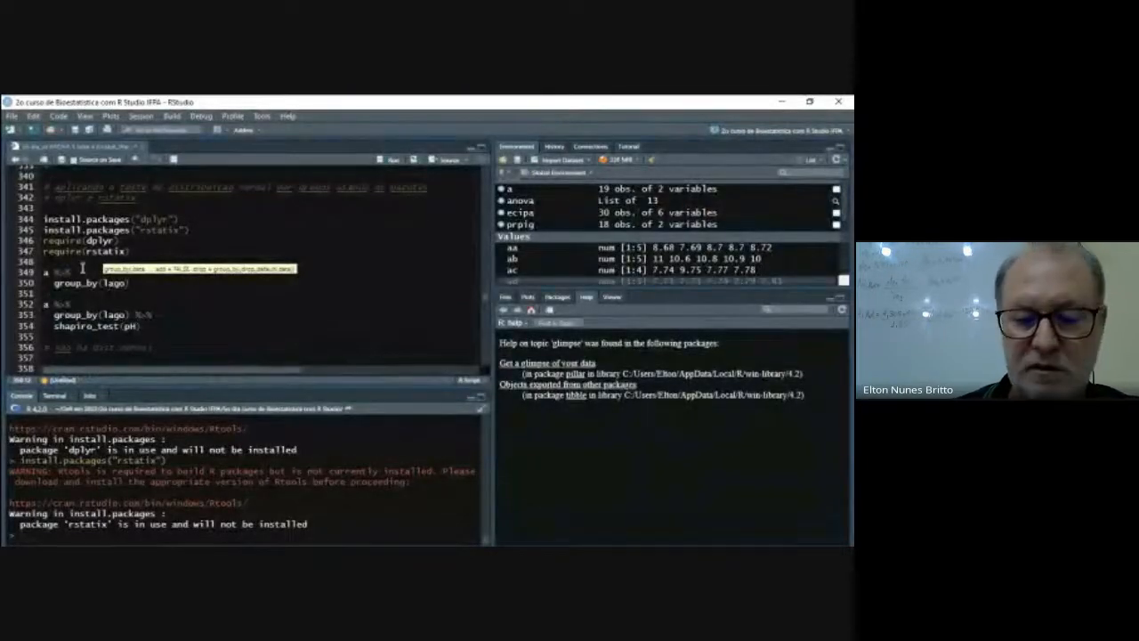
type(") %>")
key("BackSpace")
key("BackSpace")
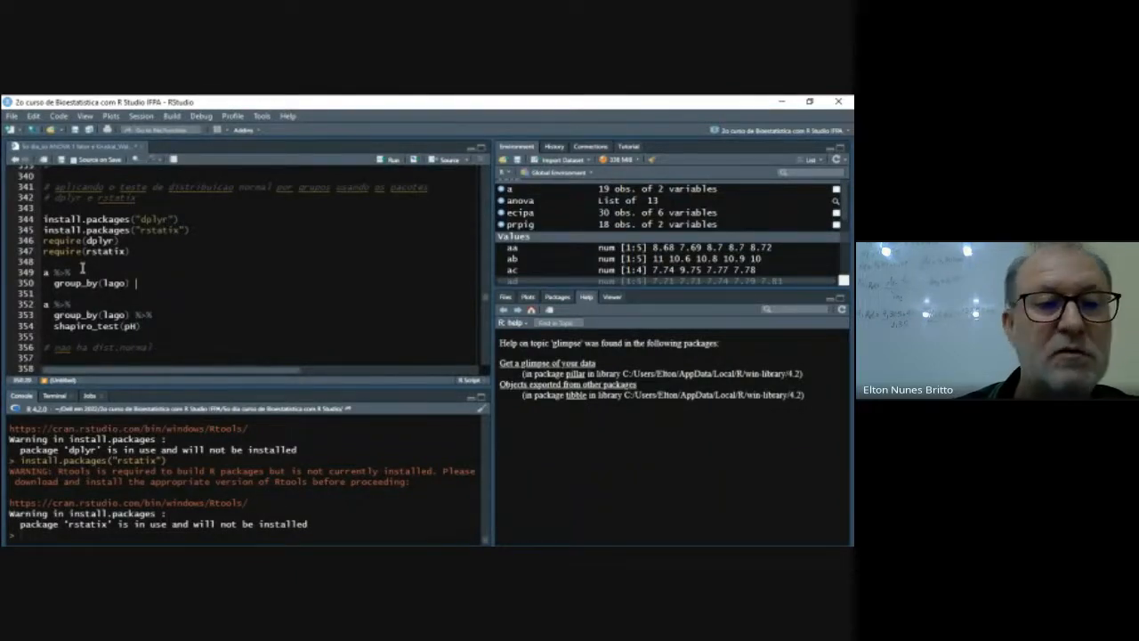
type("%")
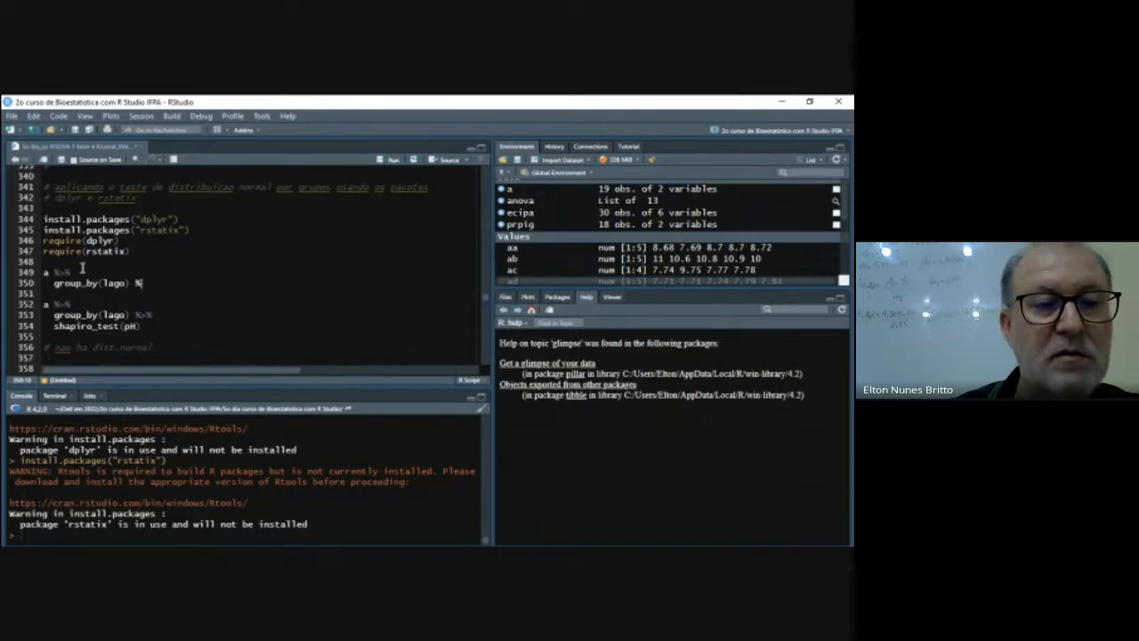
type(">%")
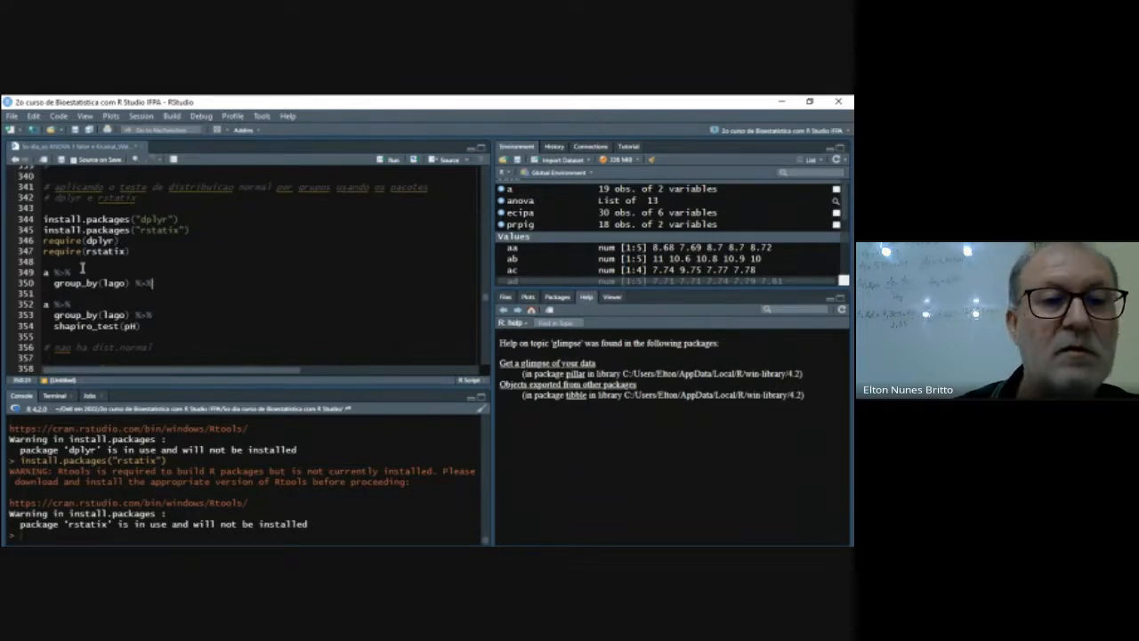
- Finish the pipeline with rstatix's "shapiro_test(pH)" on line 351 and run it
key("Return")
type("s")
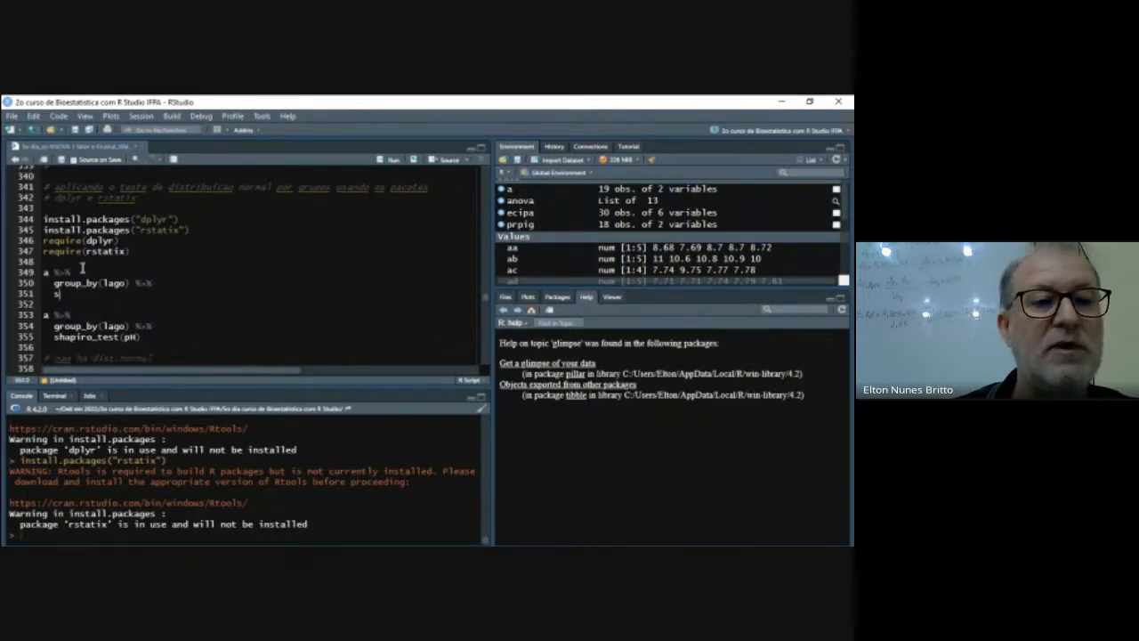
type("ha")
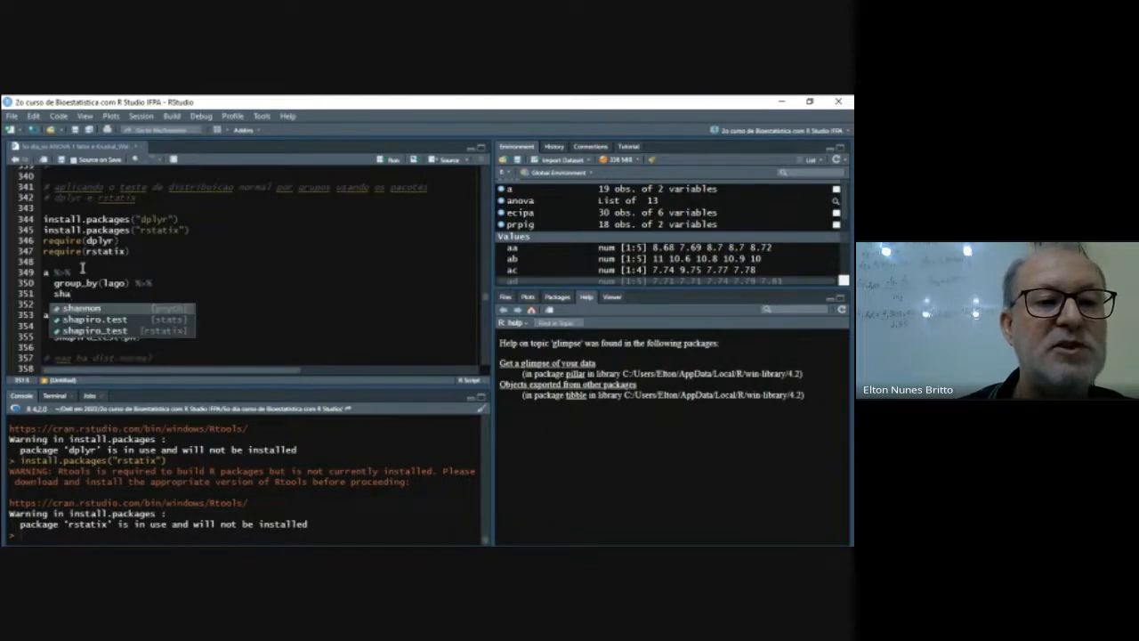
key("Down")
key("Down")
key("Return")
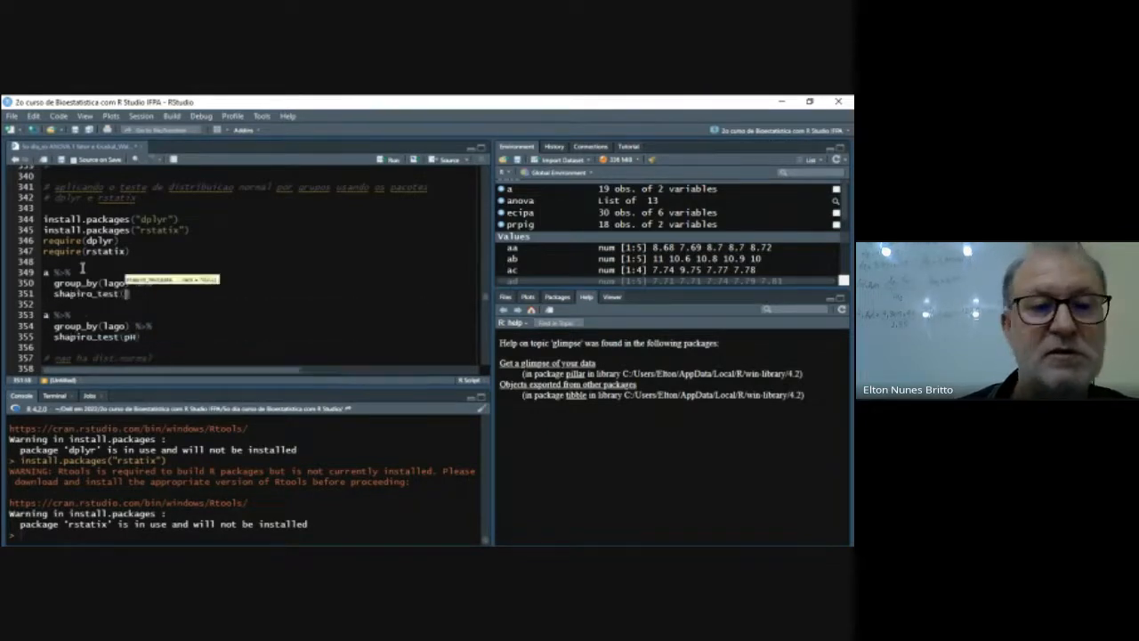
type("pH)")
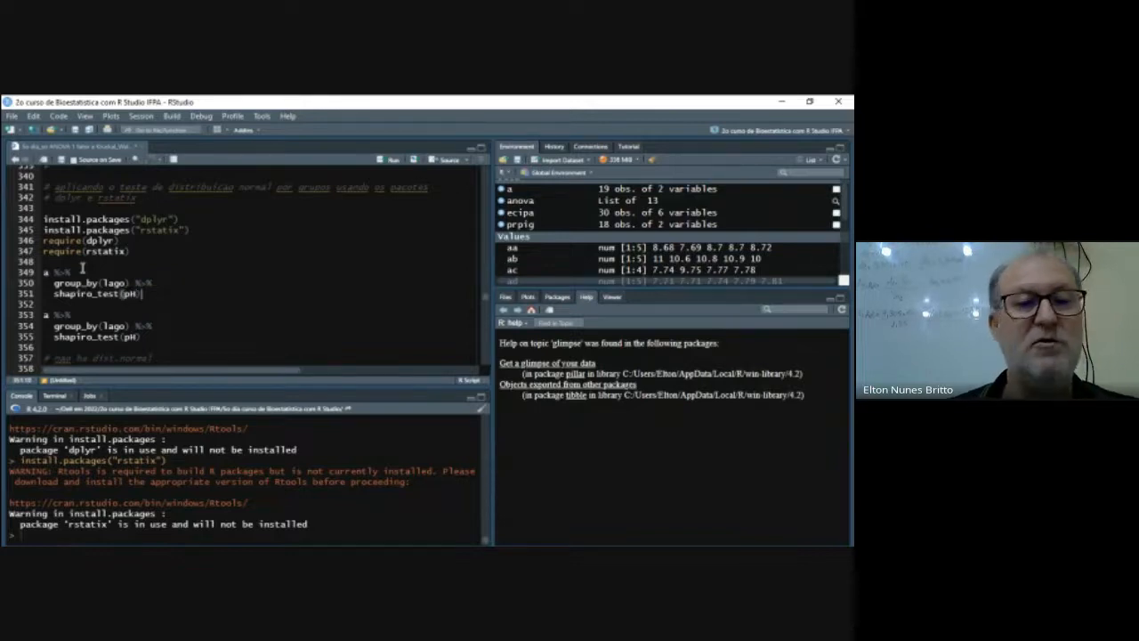
key("ctrl+Return")
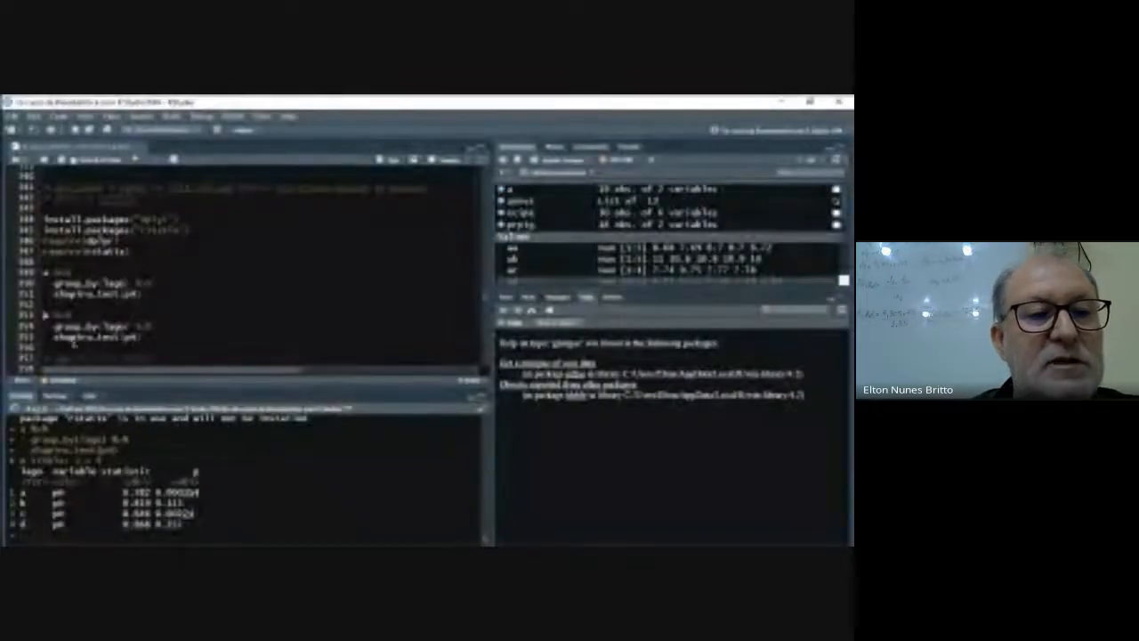
- Delete the older duplicate of the group_by and shapiro_test pipeline below the new one
left_click_drag(44, 316, 170, 332)
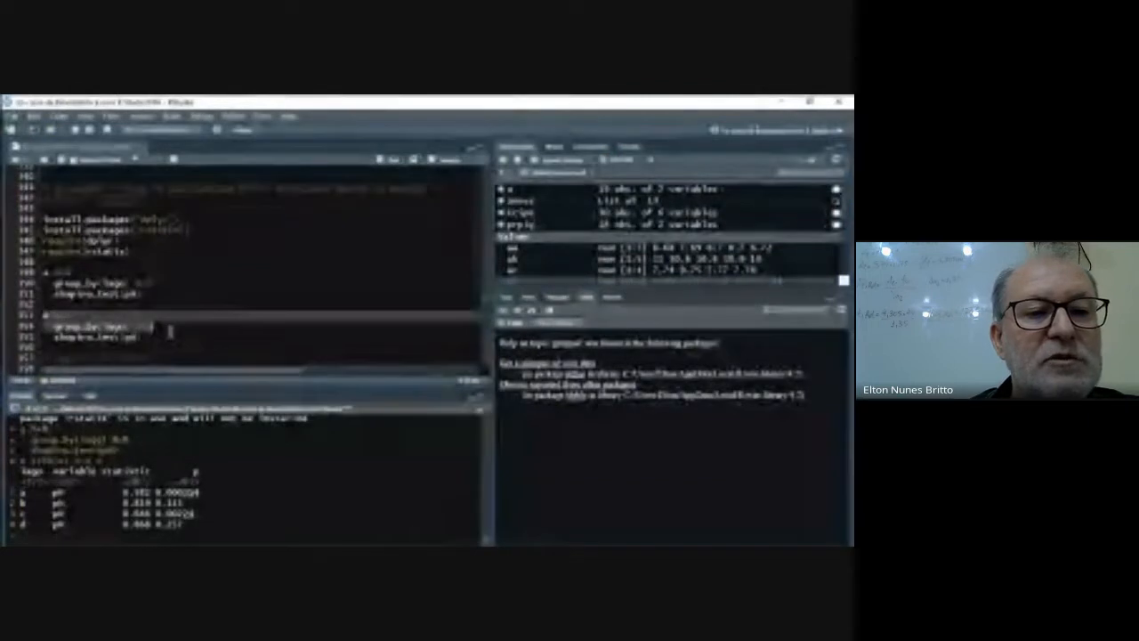
key("Delete")
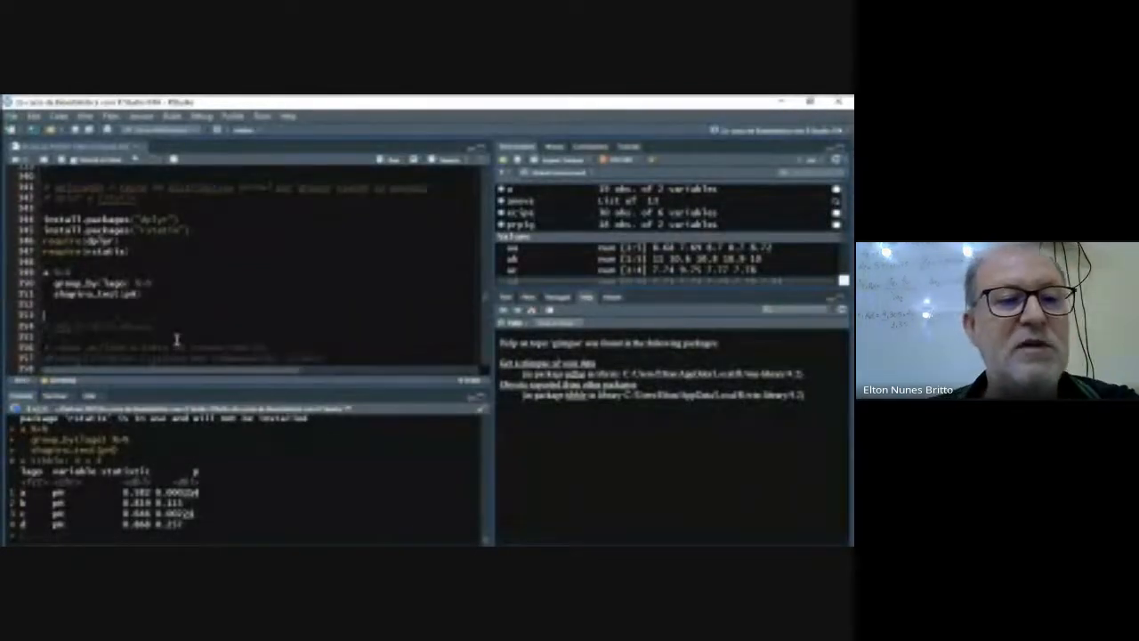
- Insert blank lines above and below the commented kruskal.test syntax template
scroll(212, 333, "down", 3)
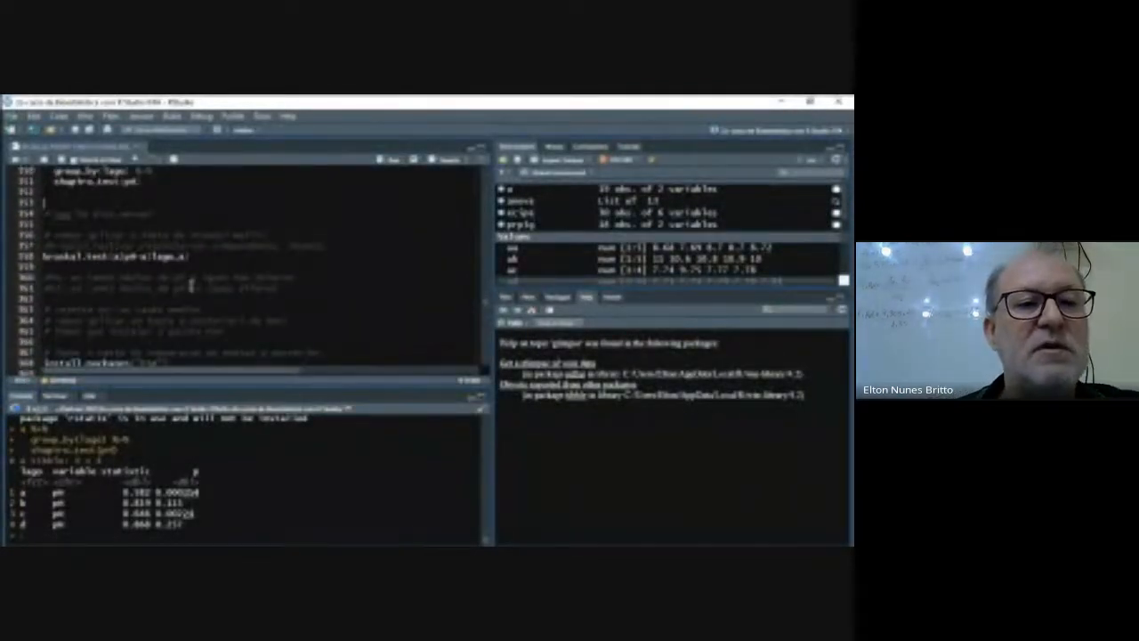
scroll(212, 282, "up", 2)
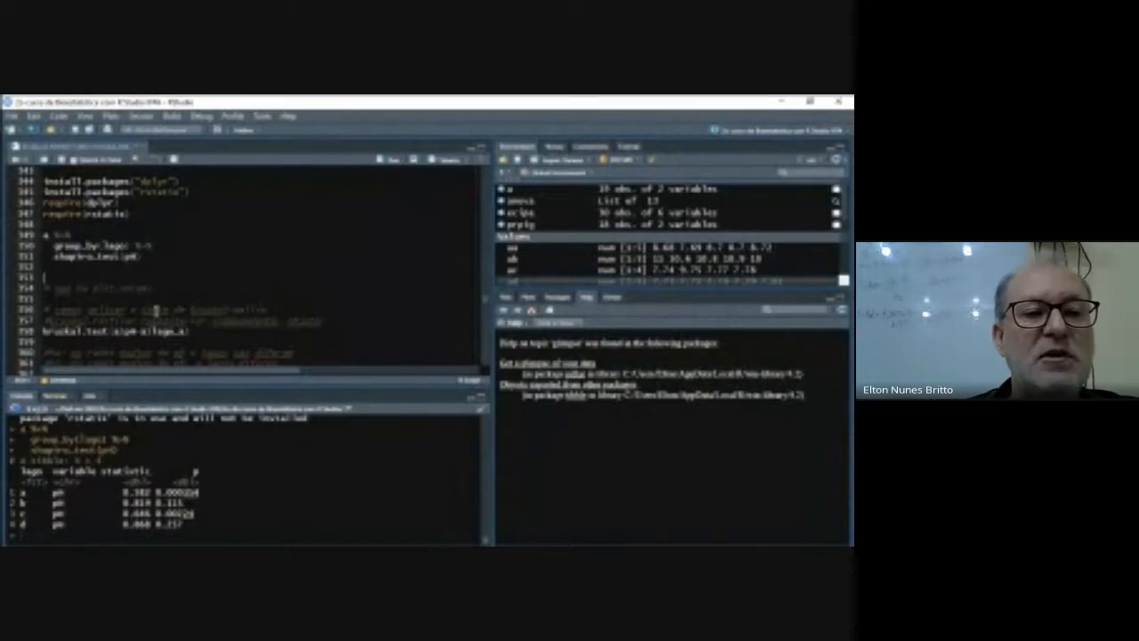
left_click(44, 322)
key("Return")
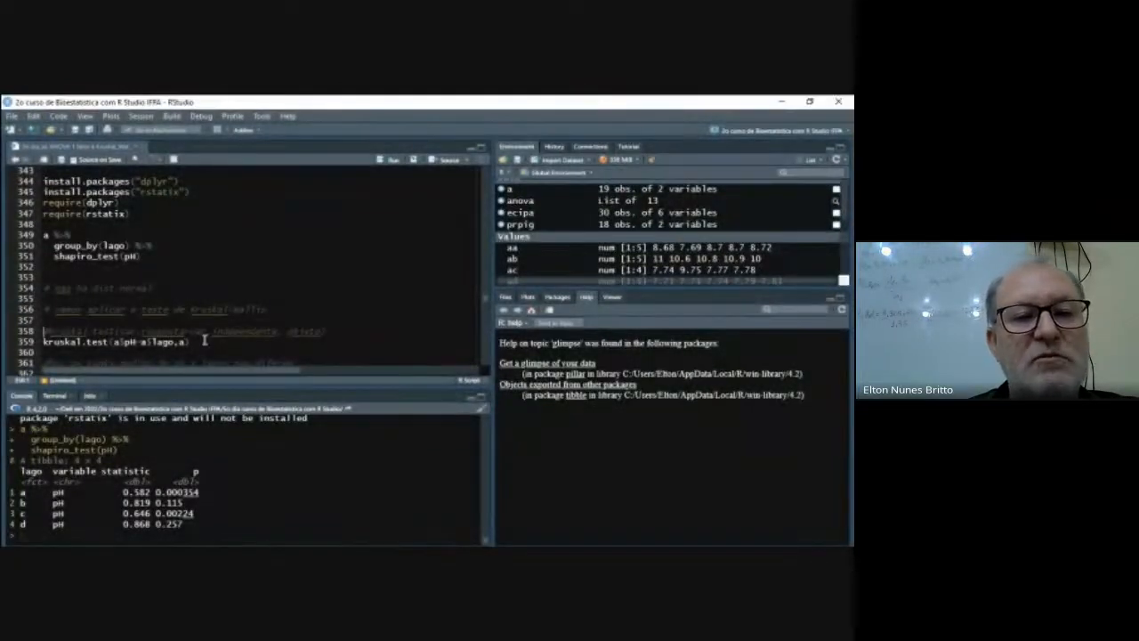
key("Return")
key("Return")
key("Up")
key("Up")
key("Down")
- Write "kruskal.test(a$pH~a$lago,a)" on line 360, below the syntax template
type("kru")
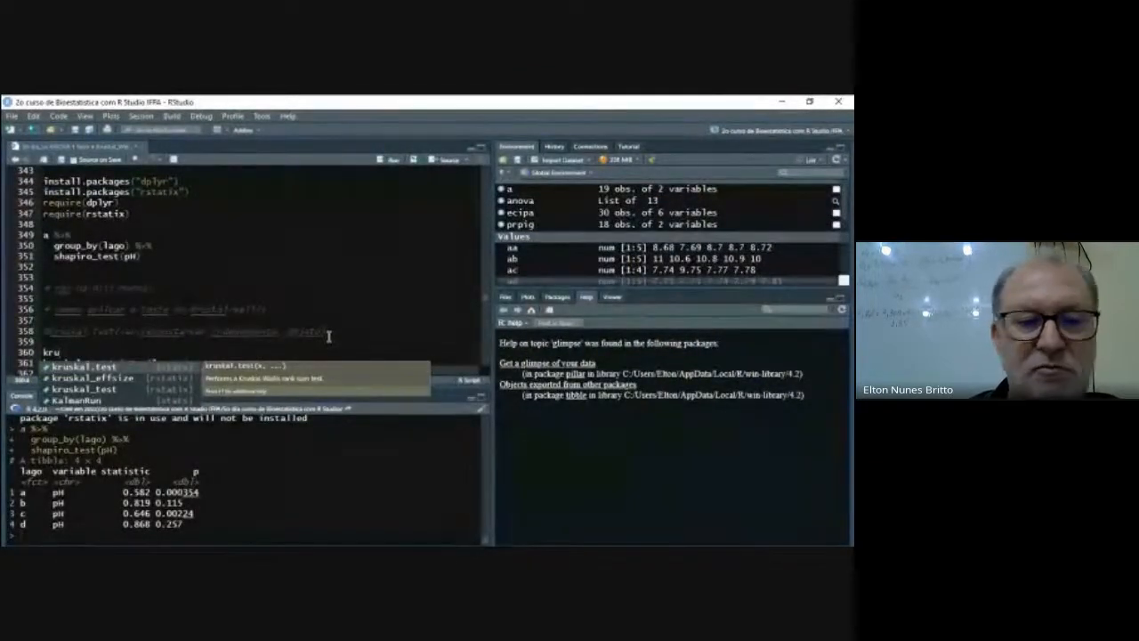
key("Return")
type("al.test(a")
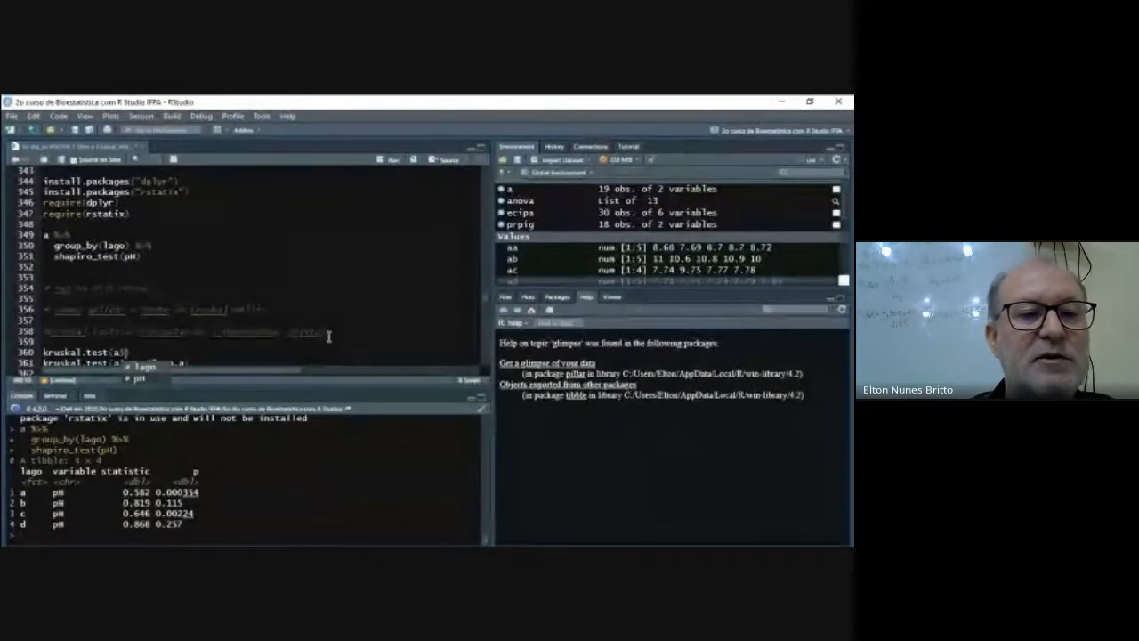
type("$")
key("Down")
key("Return")
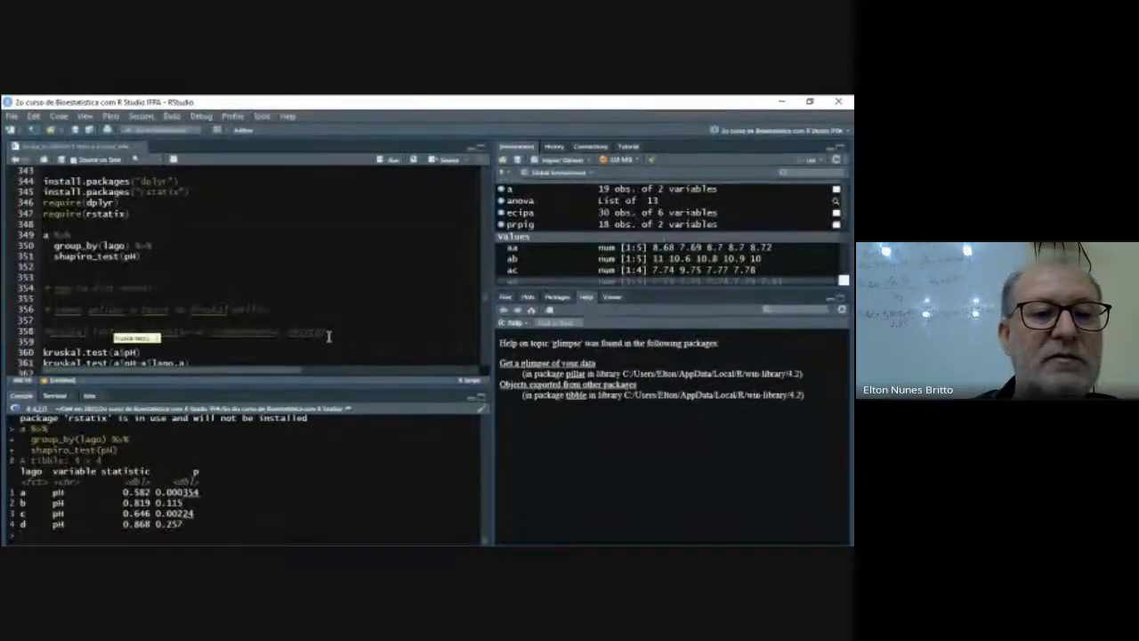
type("~a")
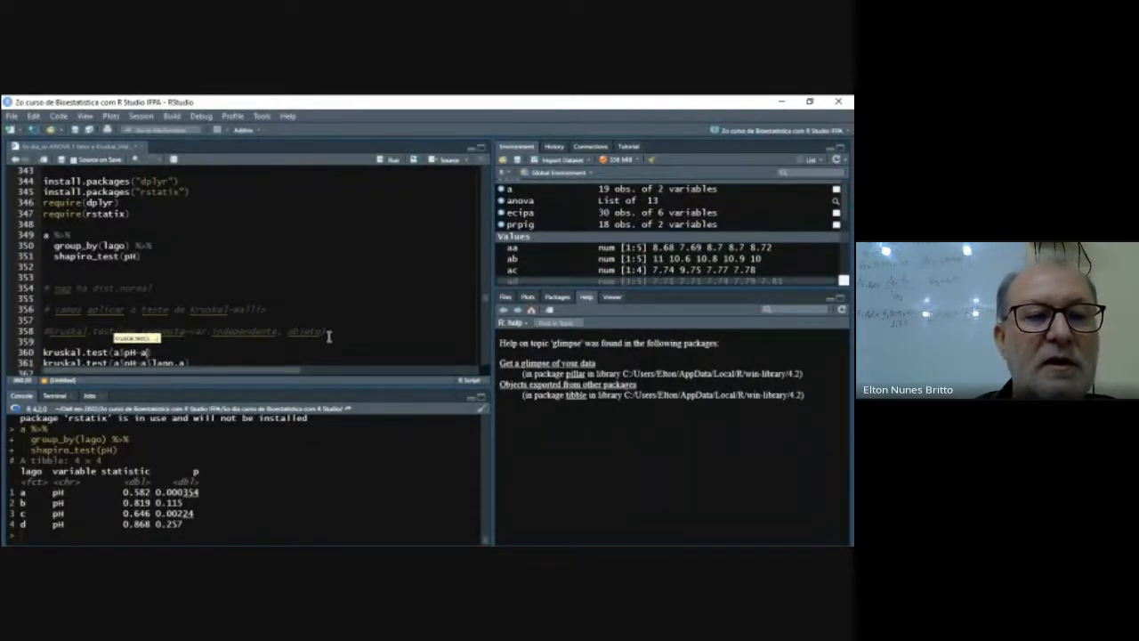
type("$lago")
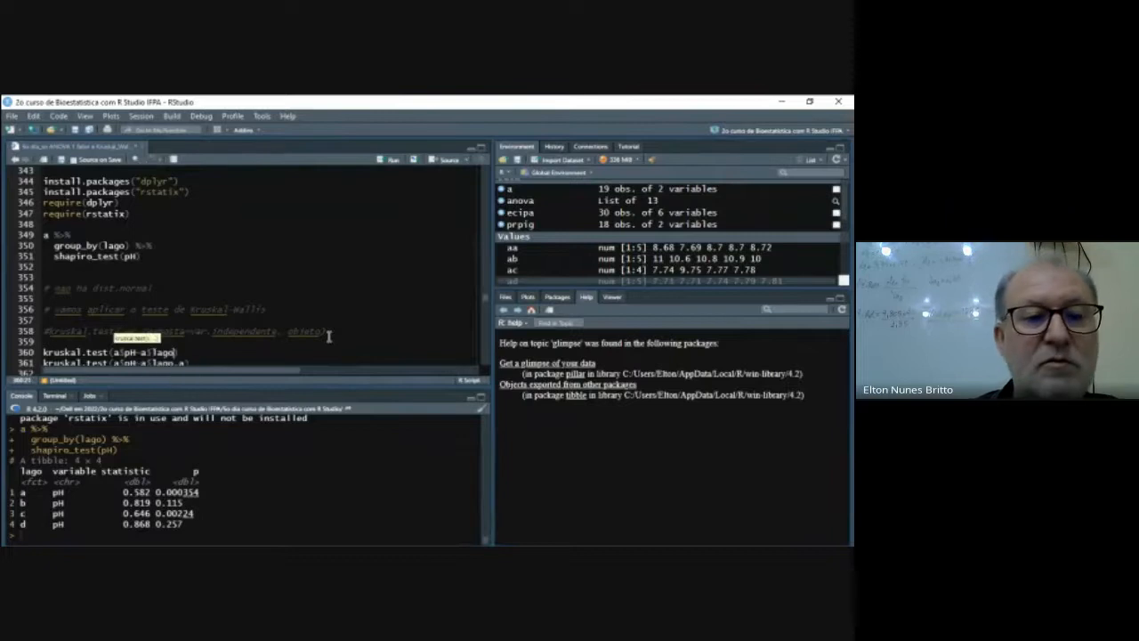
type(",a")
- Delete the older duplicate kruskal.test line on line 361
key("Down")
key("Right")
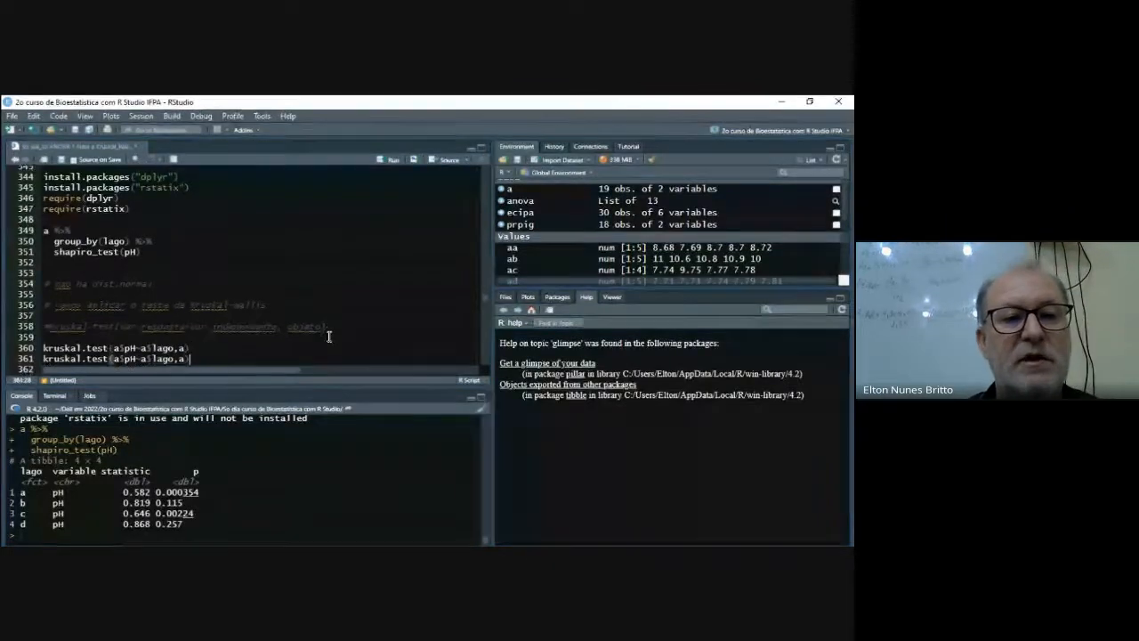
key("shift+Left")
key("shift+Left")
key("shift+Left")
key("shift+Left")
key("shift+Left")
key("shift+Left")
key("shift+Left")
key("shift+Left")
key("shift+Left")
key("shift+Left")
key("shift+Left")
key("shift+Left")
key("shift+Left")
key("shift+Left")
key("shift+Left")
key("shift+Left")
key("shift+Left")
key("shift+Left")
key("shift+Left")
key("shift+Left")
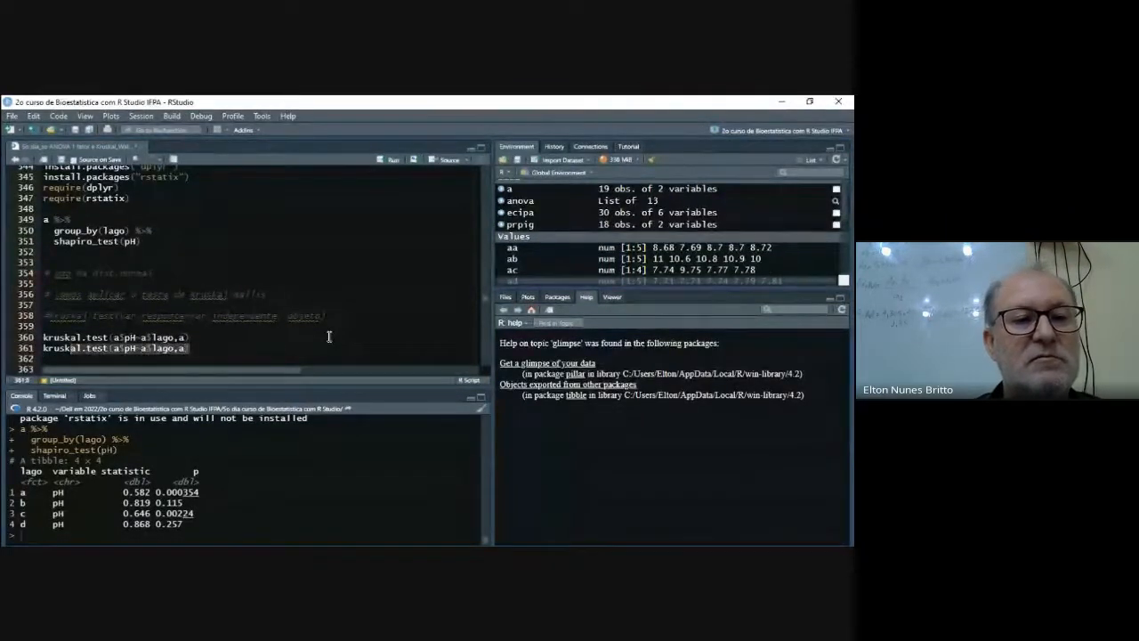
key("shift+Left")
key("shift+Left")
key("BackSpace")
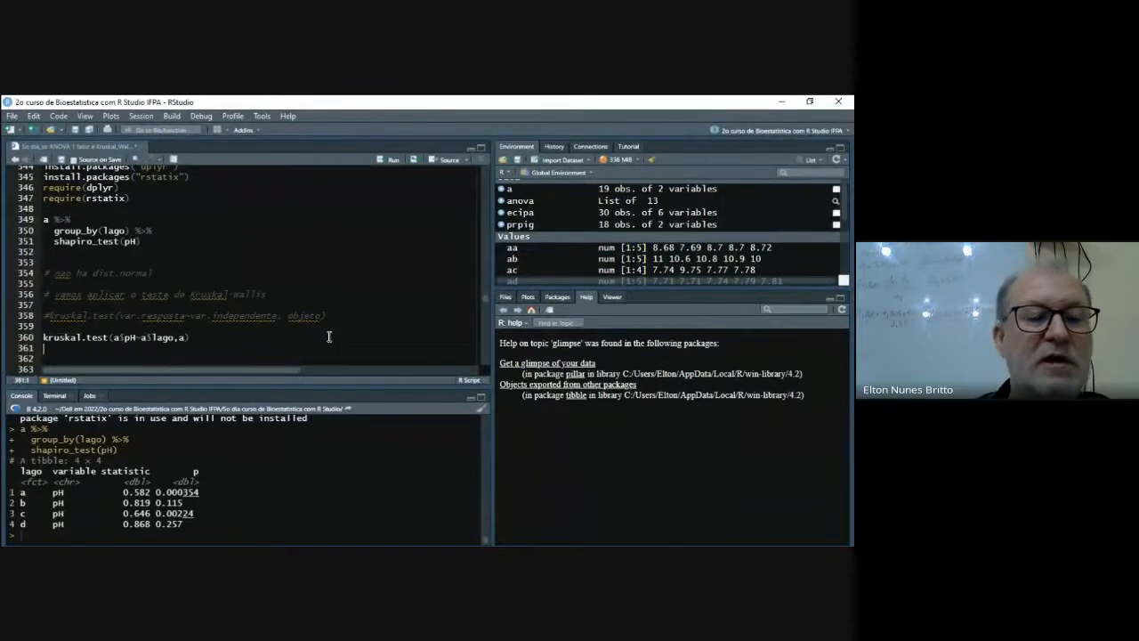
type("#h0: os ranks medios de ph x lagos nao diferem #ha: os ranks medios de ph x lagos diferem")
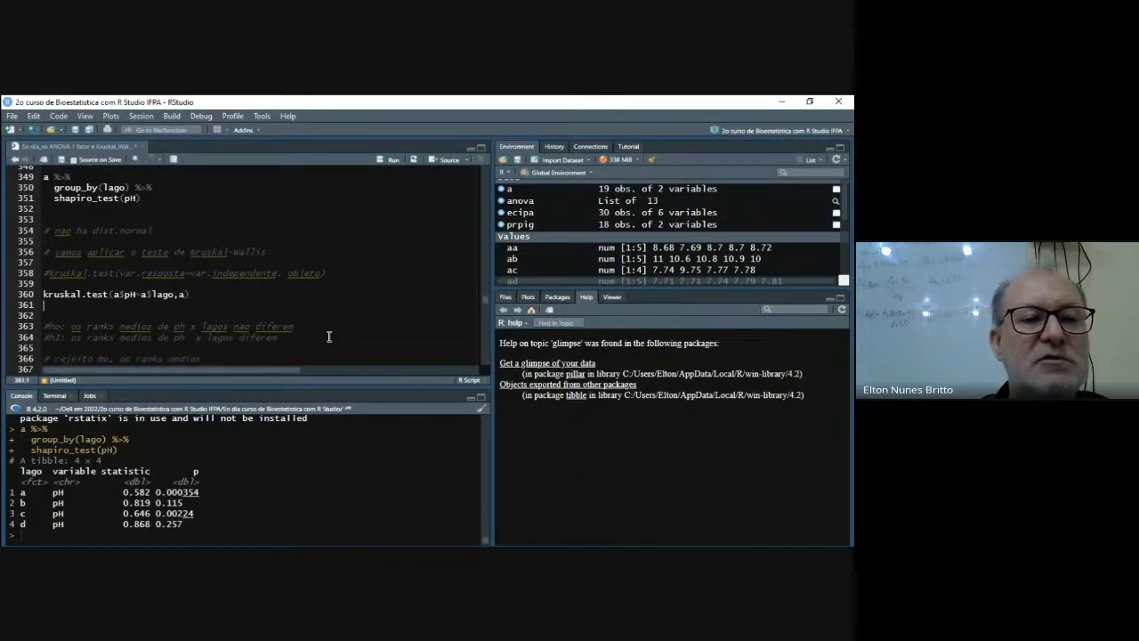
key("Right")
key("Right")
key("Right")
key("Right")
key("Right")
key("Right")
key("Right")
key("Right")
key("Right")
key("Right")
key("Right")
key("Right")
key("Right")
key("Right")
key("Right")
key("Right")
key("Right")
key("Right")
key("Right")
key("Right")
key("Right")
key("Right")
key("Right")
key("Right")
key("Left")
key("Left")
key("Left")
key("Left")
key("Left")
key("Left")
key("Right")
key("Right")
key("Right")
key("Right")
key("Right")
key("Right")
key("Right")
key("Right")
key("Right")
key("Right")
key("Right")
key("Right")
key("Right")
key("Right")
key("Right")
key("Right")
key("Right")
key("Right")
key("Right")
key("Right")
key("Left")
key("Left")
key("Left")
key("Left")
key("Left")
key("Left")
key("Left")
key("Left")
key("Left")
key("Left")
key("Left")
key("Left")
key("Left")
key("Left")
key("Left")
key("Left")
key("Left")
key("Left")
key("Left")
key("Left")
key("Right")
key("Right")
key("Right")
key("Right")
key("Right")
key("Right")
key("Right")
key("Right")
key("Right")
key("Right")
key("Right")
key("Left")
key("Left")
key("Left")
key("Left")
key("Left")
key("Left")
key("Left")
key("Left")
key("Left")
key("Left")
key("Left")
key("Left")
key("Left")
key("Left")
key("Left")
key("Left")
key("Left")
key("Left")
key("Left")
key("Left")
key("Left")
key("Left")
key("Left")
key("Right")
key("Right")
key("Right")
key("Right")
key("Right")
key("Right")
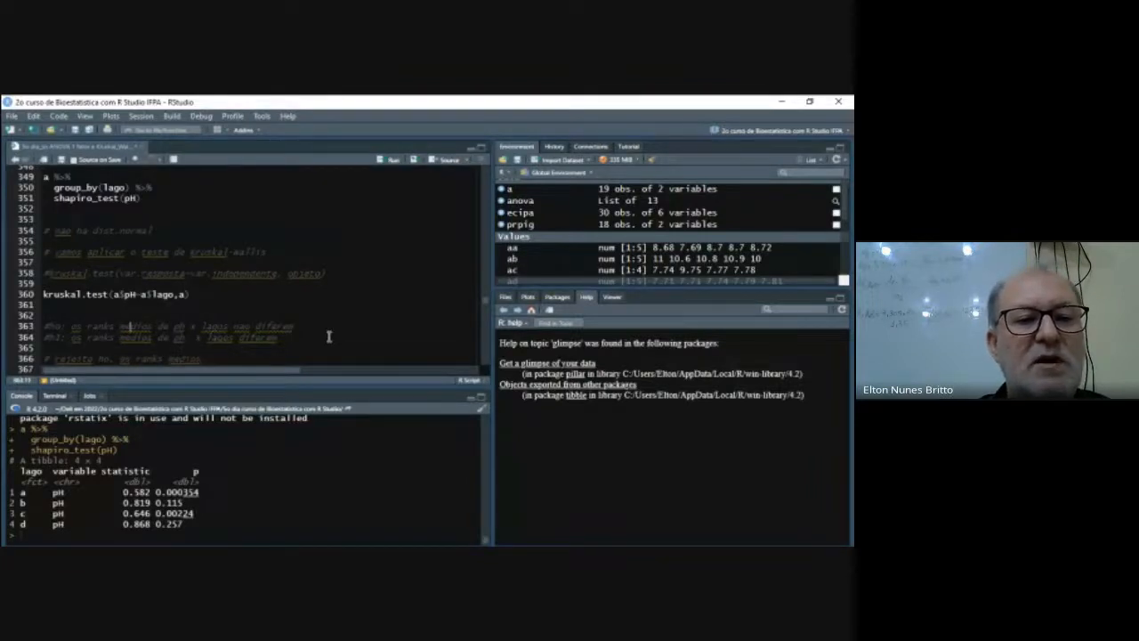
- Replace the null hypothesis text on line 363 with "o rank medio de pha=phb=phc=phd" after the "#ho:" label
key("Left")
key("Left")
key("Left")
key("Left")
key("Left")
key("Left")
key("Left")
key("Left")
key("Left")
key("Left")
key("Left")
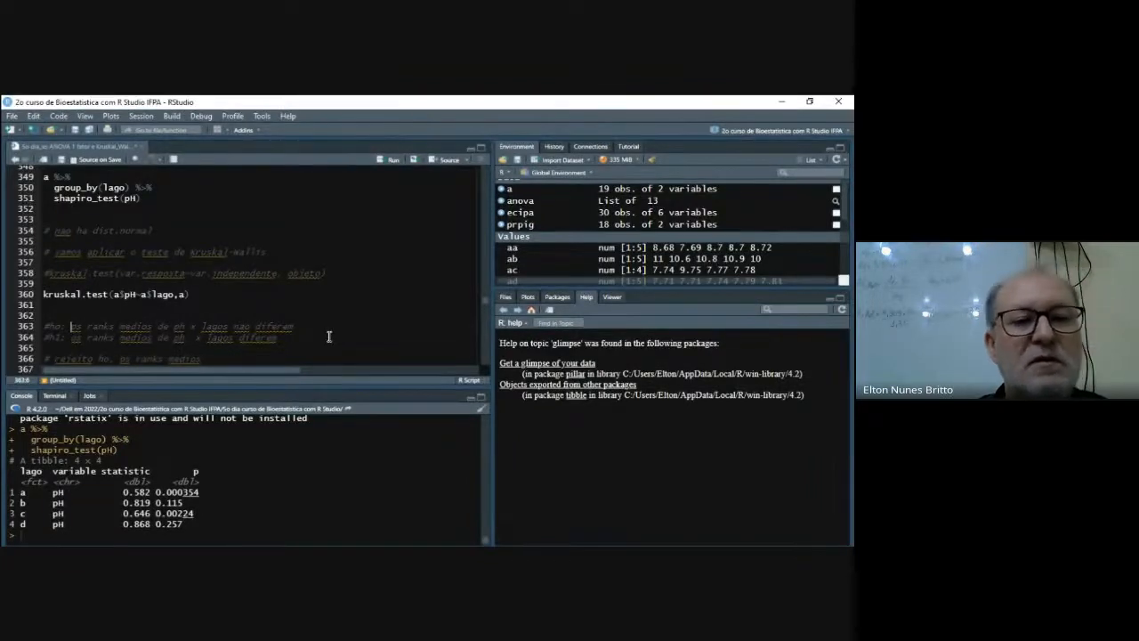
key("ctrl+shift+Right")
key("ctrl+shift+Right")
key("ctrl+shift+Right")
key("ctrl+shift+Right")
key("ctrl+shift+Right")
key("ctrl+shift+Right")
key("ctrl+shift+Right")
key("shift+End")
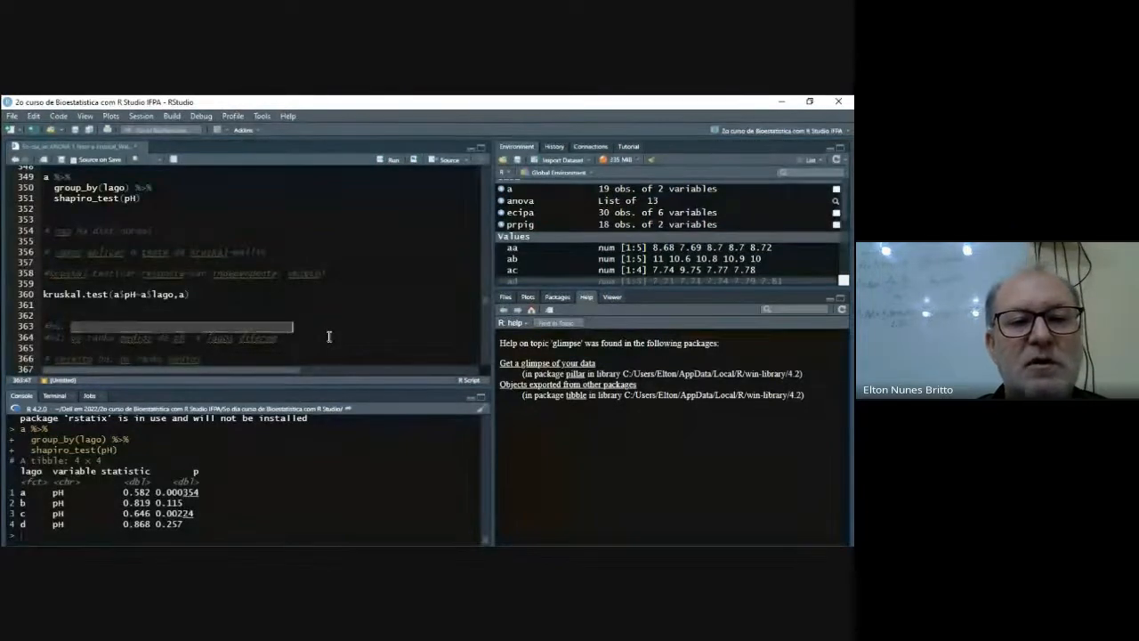
type("o rank m")
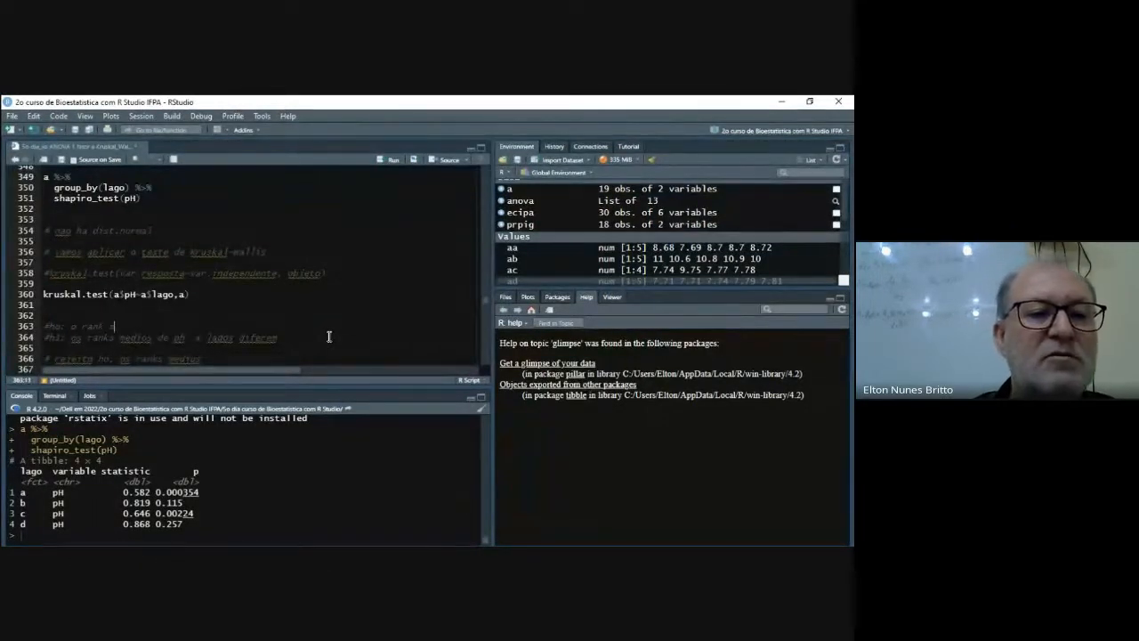
type("edio do pHé ")
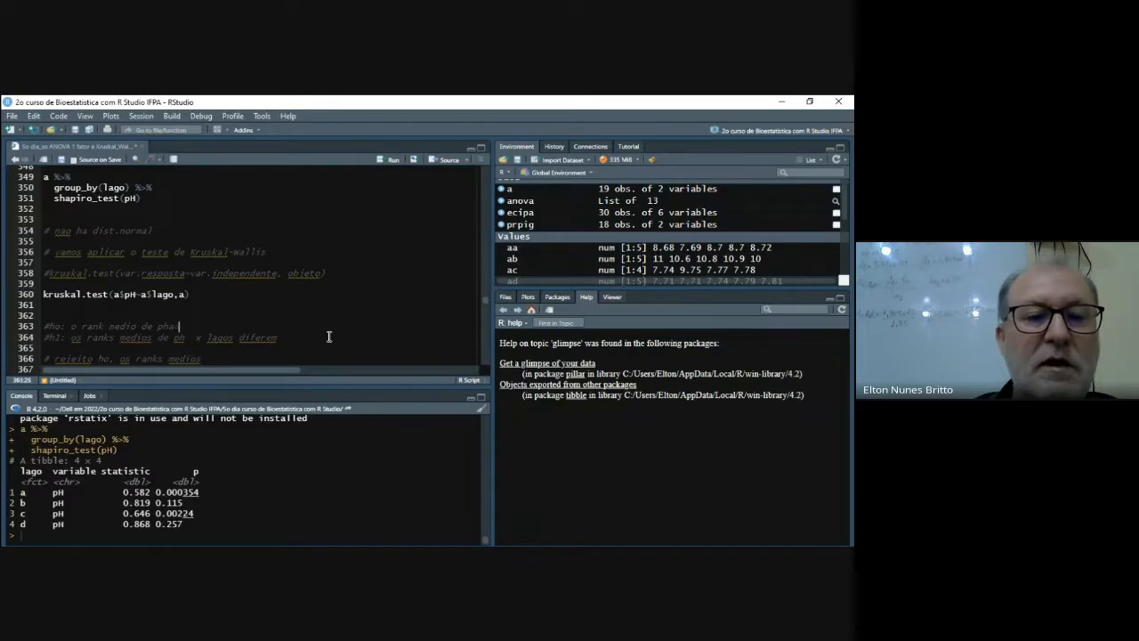
type("phb")
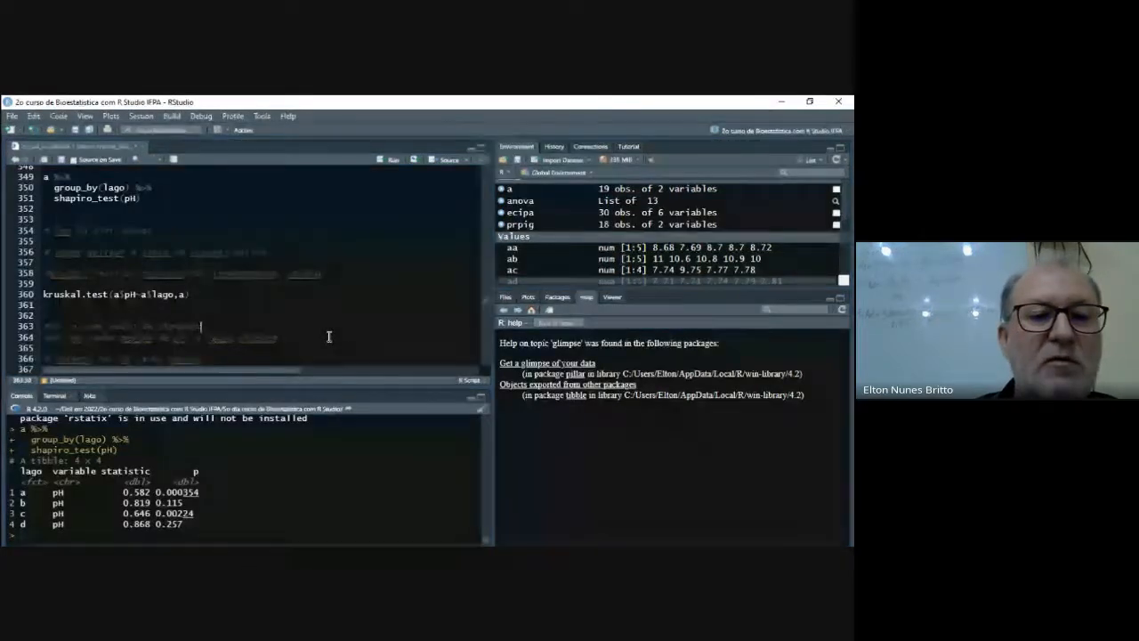
type("=phc")
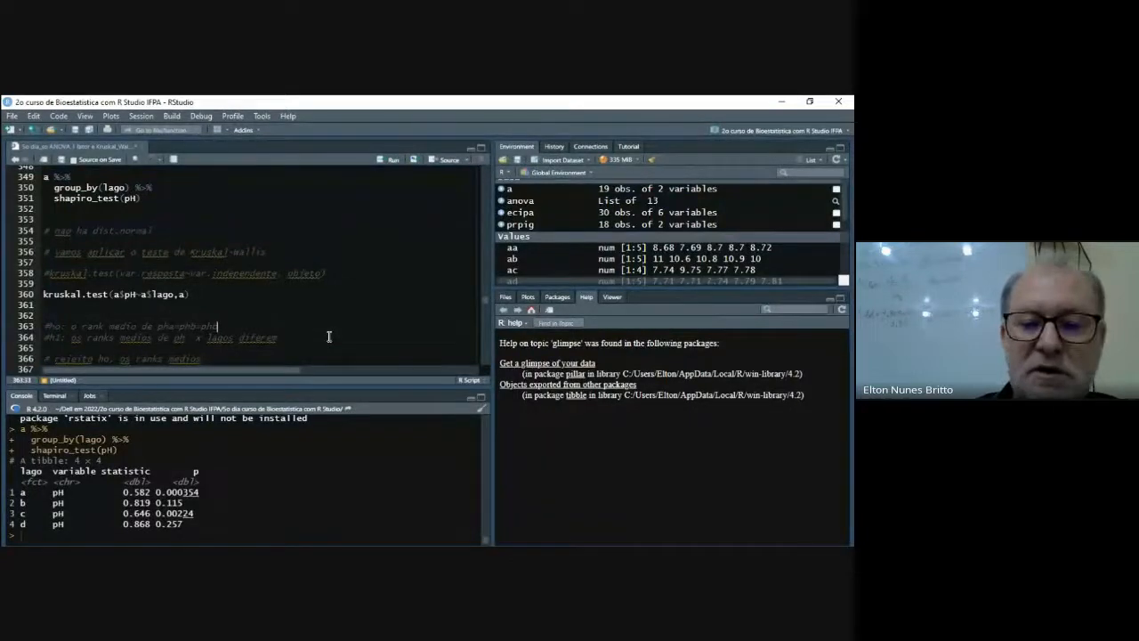
type("=phd")
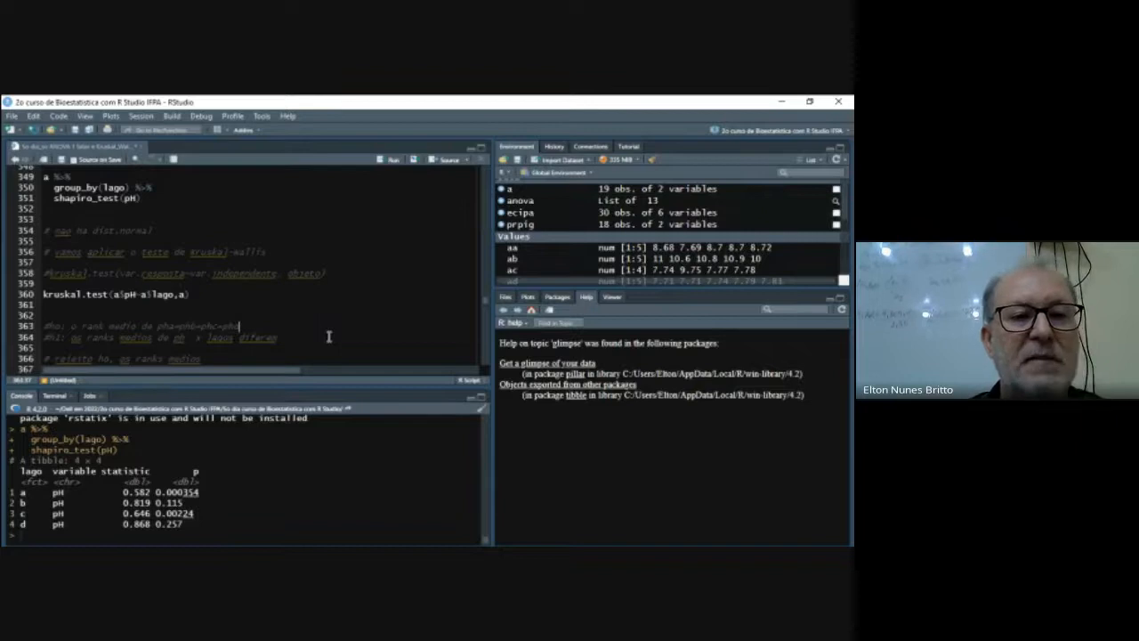
- Complete the null hypothesis comment by adding "sao iguais" after "phd"
key("Left")
key("Left")
key("Left")
key("Left")
key("Left")
key("Left")
key("Left")
key("Left")
key("Left")
key("Left")
key("Left")
key("Left")
key("Left")
key("Left")
key("Left")
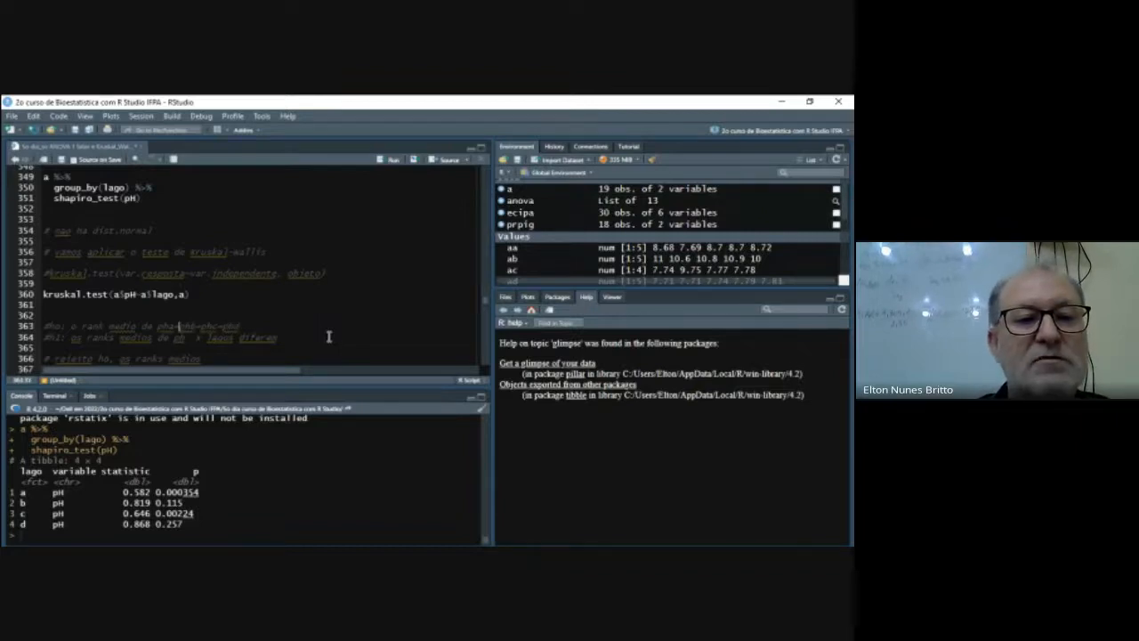
key("Right")
key("Right")
key("Right")
key("Right")
key("Right")
key("Right")
key("Right")
key("Right")
key("Right")
key("Right")
key("Right")
key("Right")
key("Right")
key("Right")
key("Right")
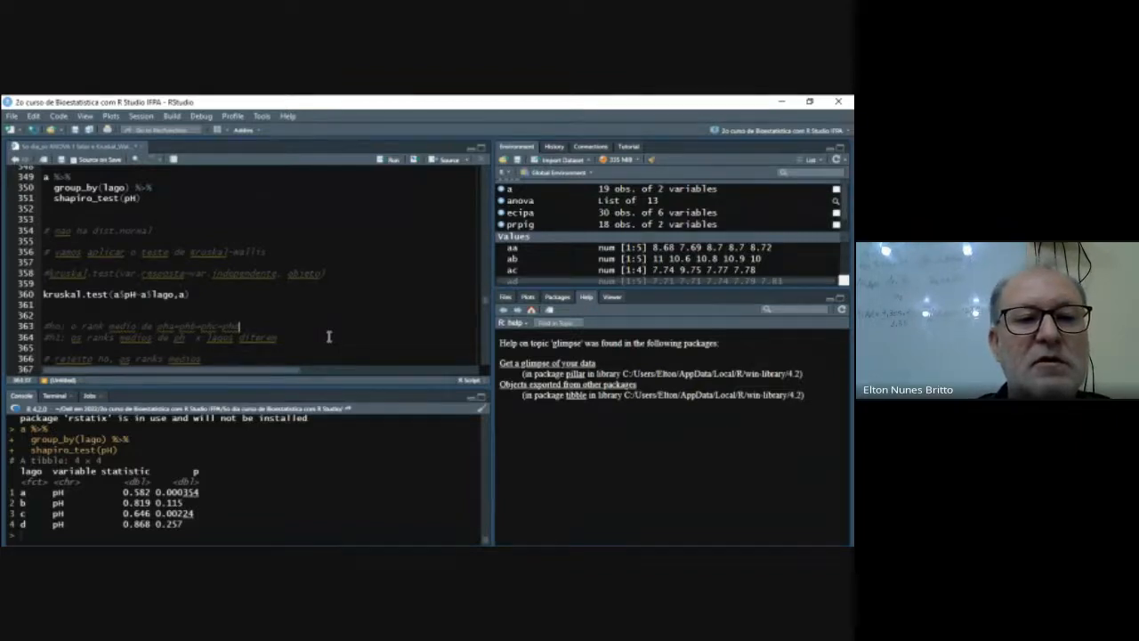
type("nao")
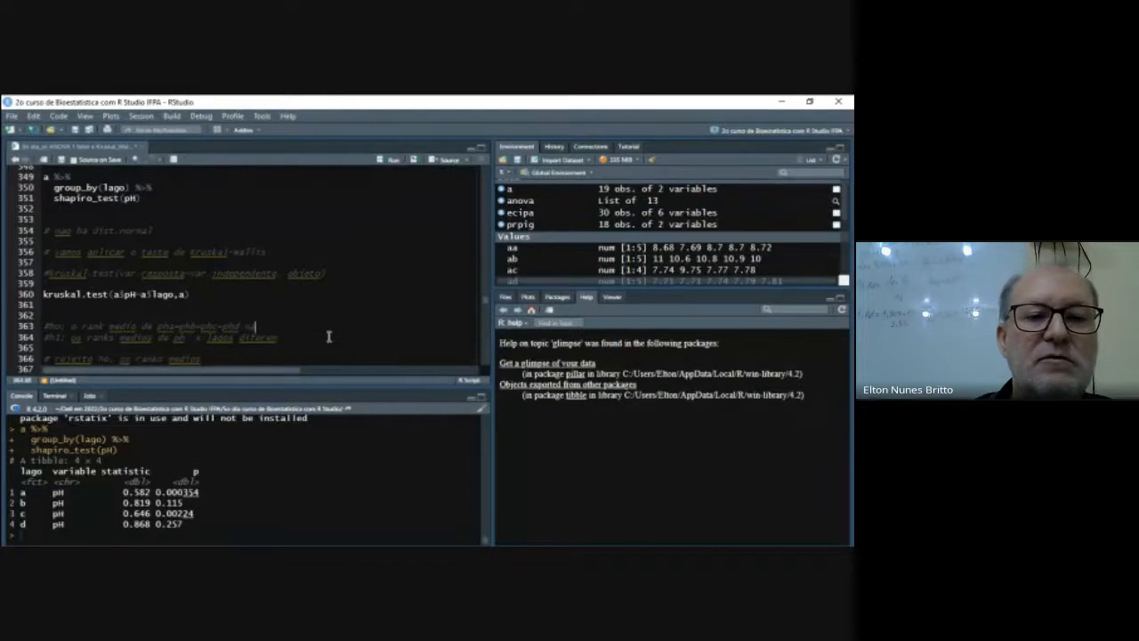
key("BackSpace")
key("BackSpace")
key("BackSpace")
key("BackSpace")
type("sao iguais")
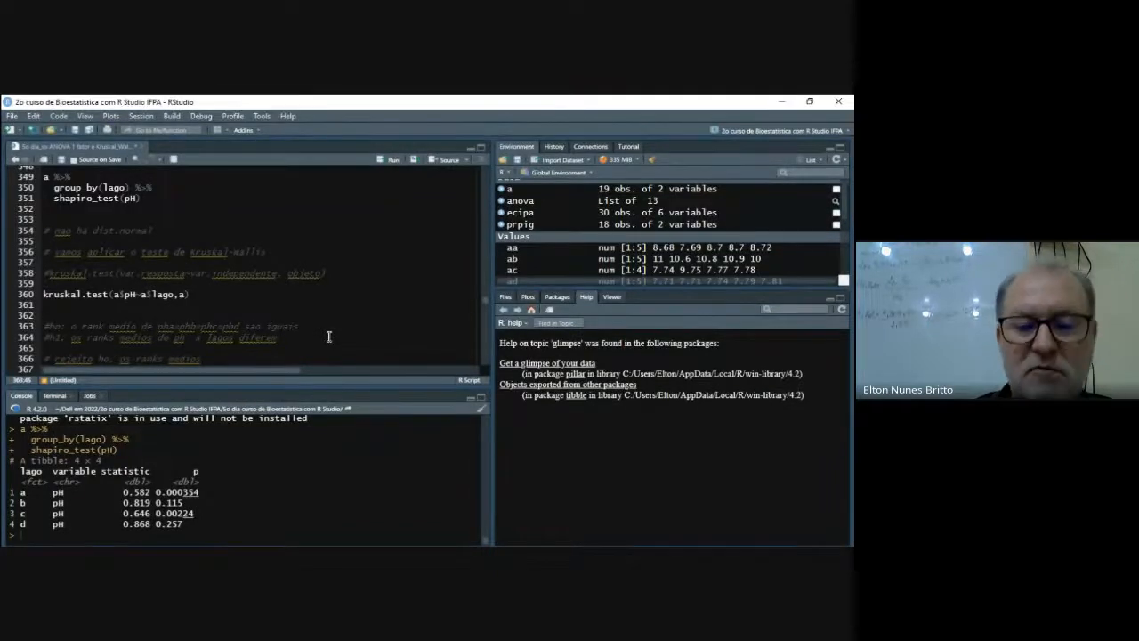
- Replace the alternative hypothesis text on line 364 with "o rank medio de pha" after the "#h1:" label
key("Down")
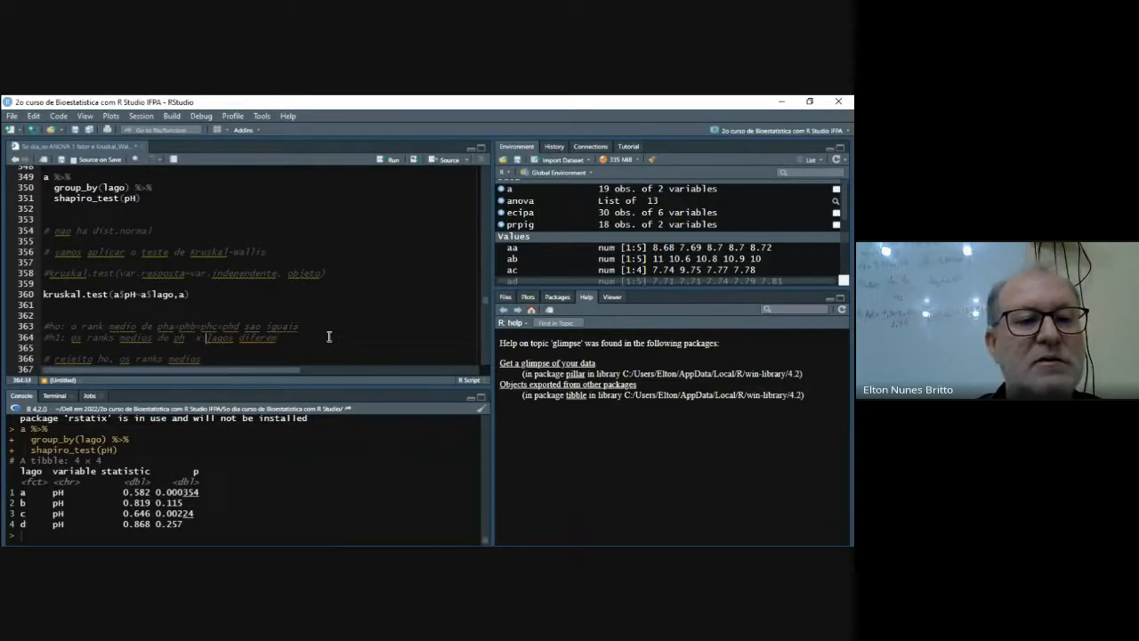
key("Left")
key("Left")
key("Left")
key("Left")
key("Left")
key("Left")
key("Left")
key("Left")
key("Left")
key("shift+Right")
key("shift+Right")
key("shift+Right")
key("shift+Right")
key("shift+Right")
key("shift+Right")
key("shift+Right")
key("shift+Right")
key("shift+Right")
key("shift+Right")
key("shift+Right")
key("shift+Right")
key("shift+Right")
key("shift+Right")
key("shift+Right")
key("shift+Right")
key("shift+Right")
key("shift+Right")
key("shift+Right")
key("shift+Right")
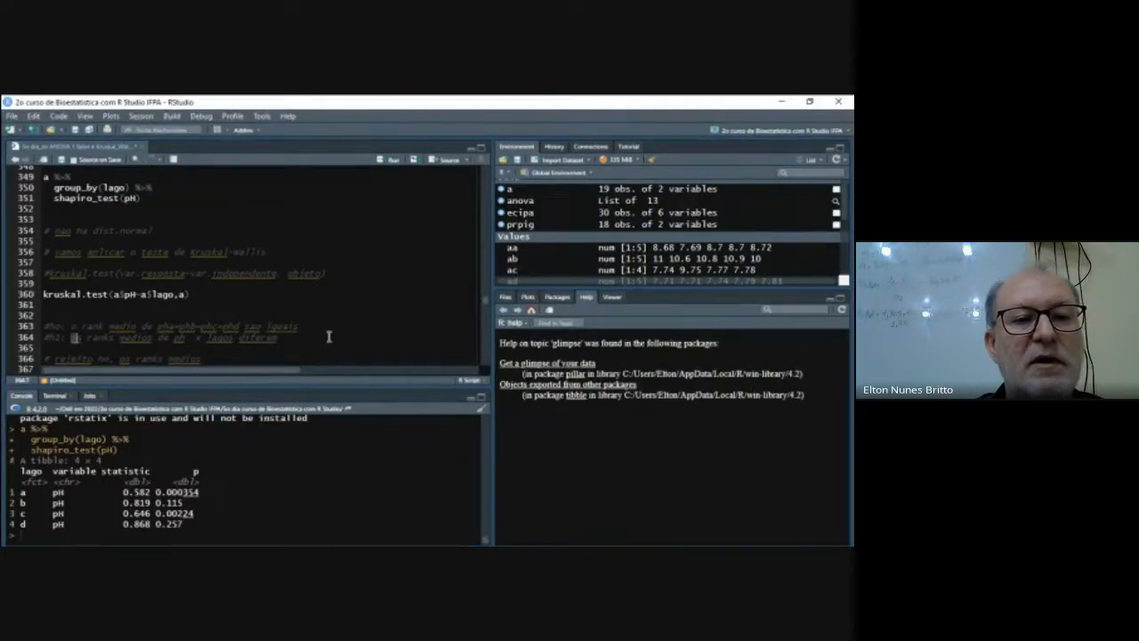
key("shift+Right")
key("shift+Right")
key("shift+Right")
key("shift+Right")
key("shift+Right")
key("shift+Right")
key("shift+Right")
key("shift+Right")
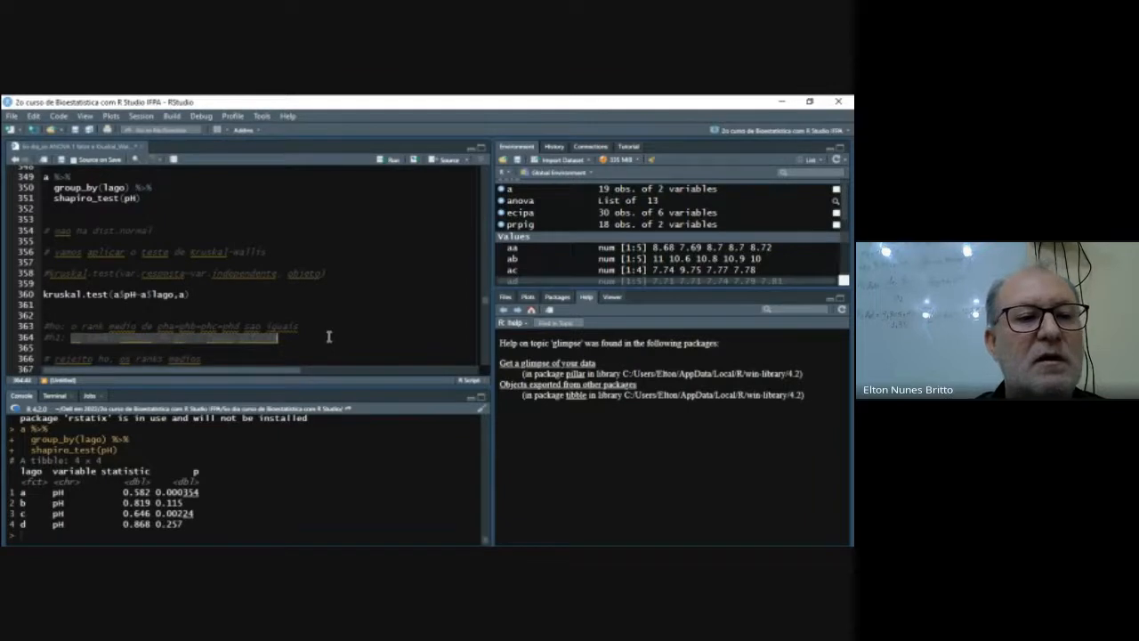
type("o ran")
type("k medio de ph")
type("a pH")
type("a")
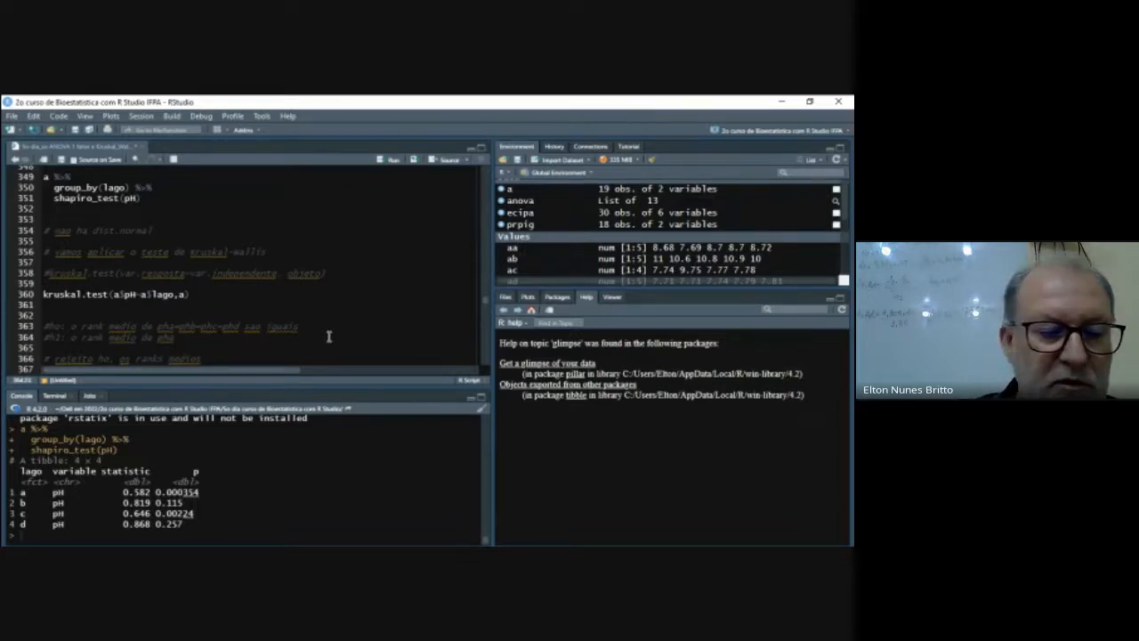
type("=phb=phc")
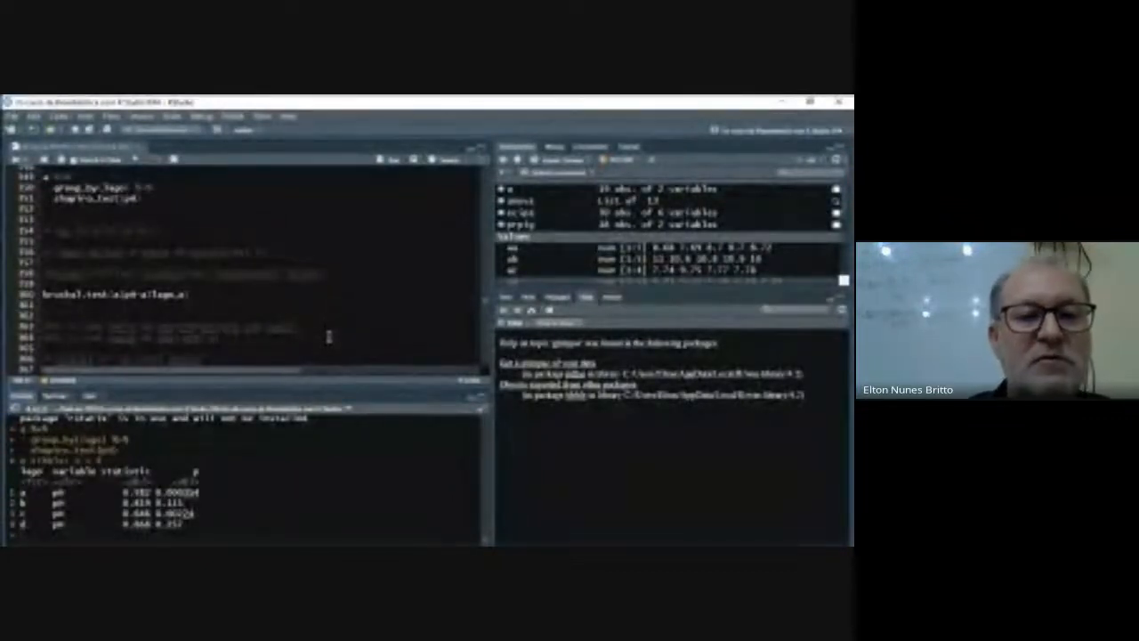
- Complete the alternative hypothesis comment with "!=phb!=phc!=phd nao sao iguais"
type("ao")
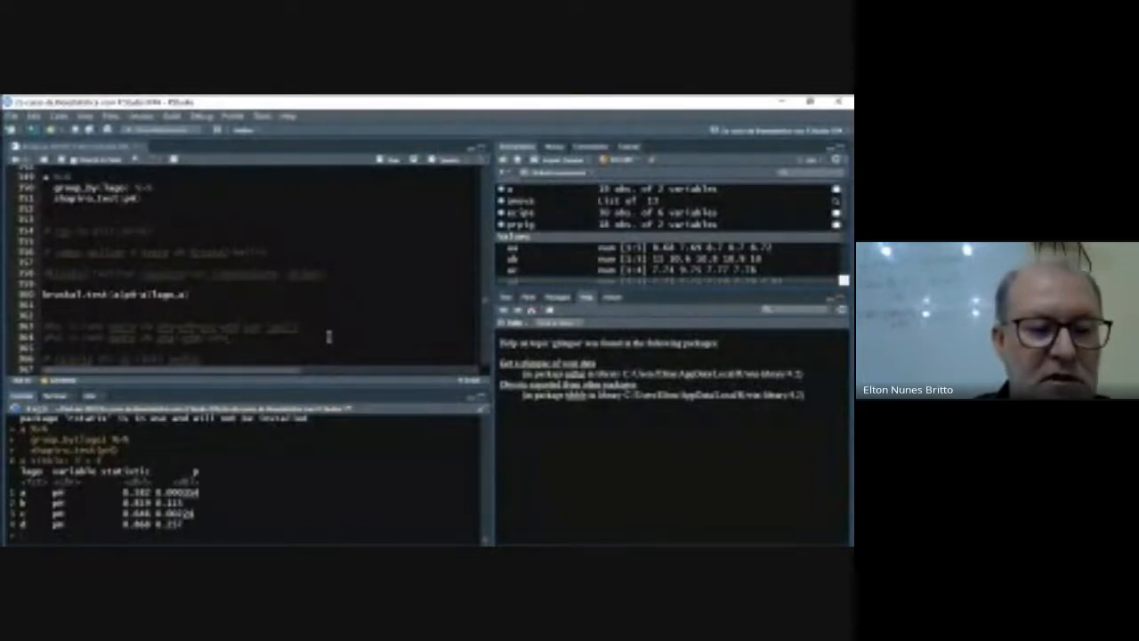
key("BackSpace")
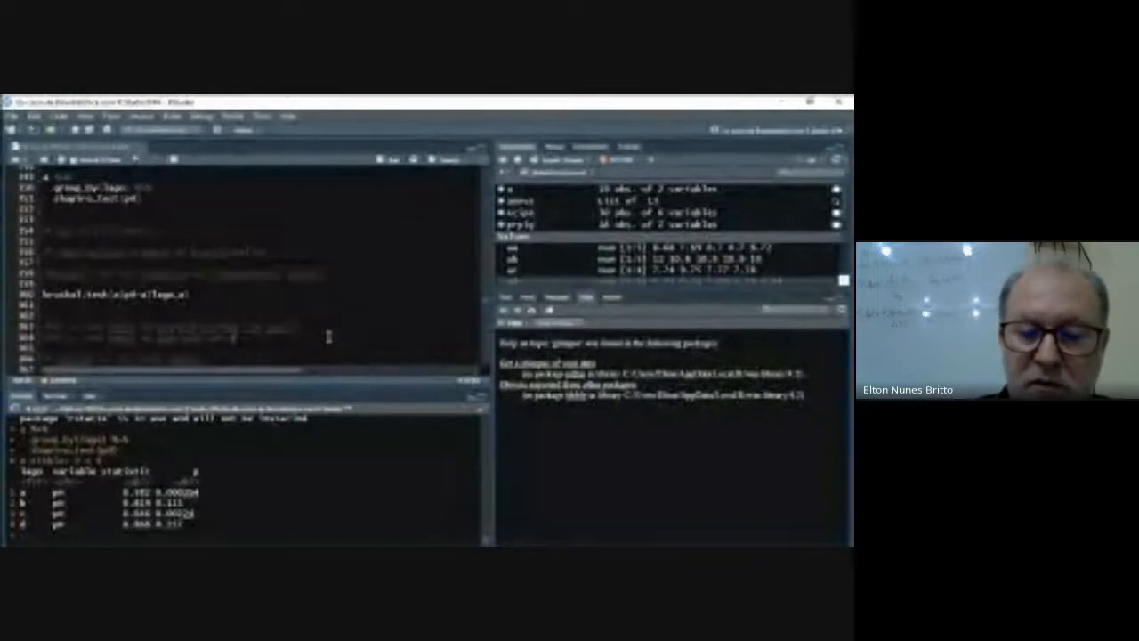
type("aa")
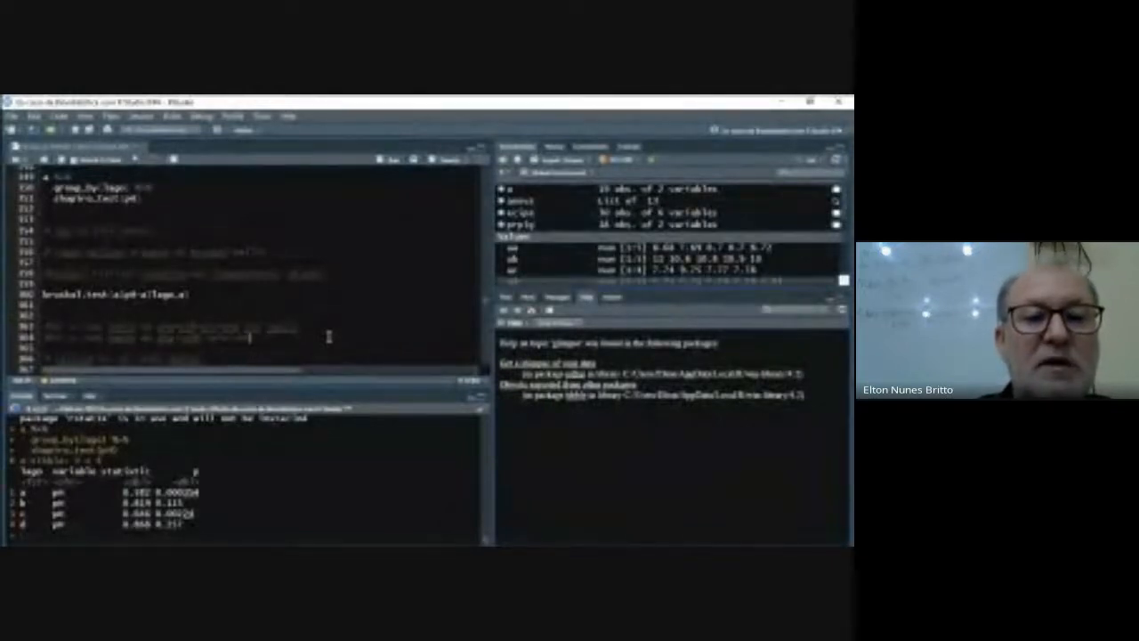
type("a")
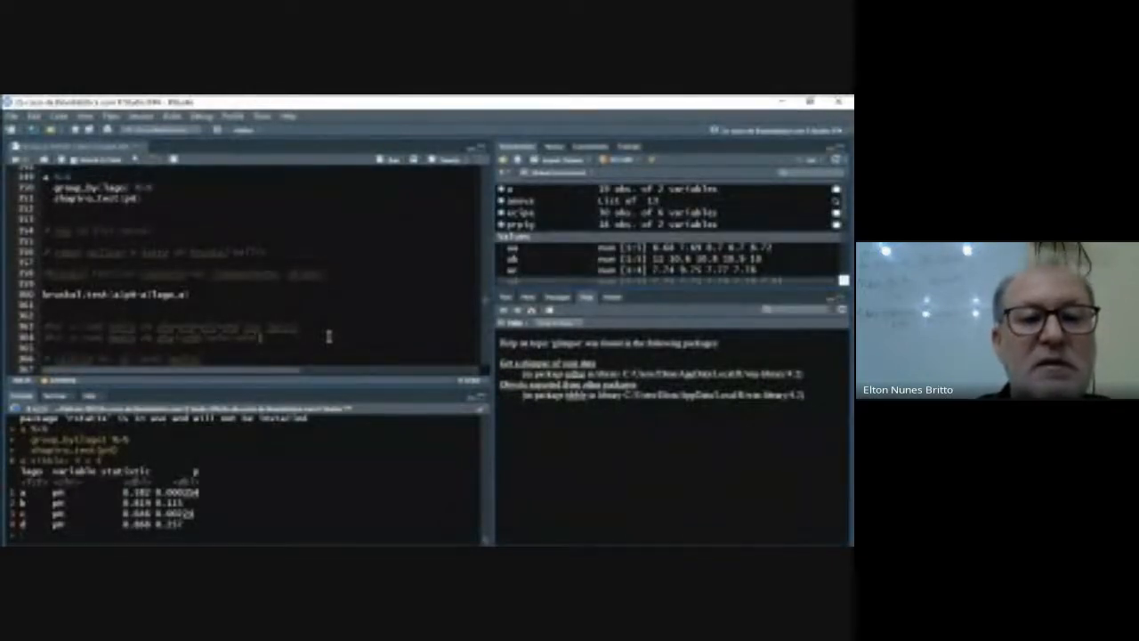
type("nos lag")
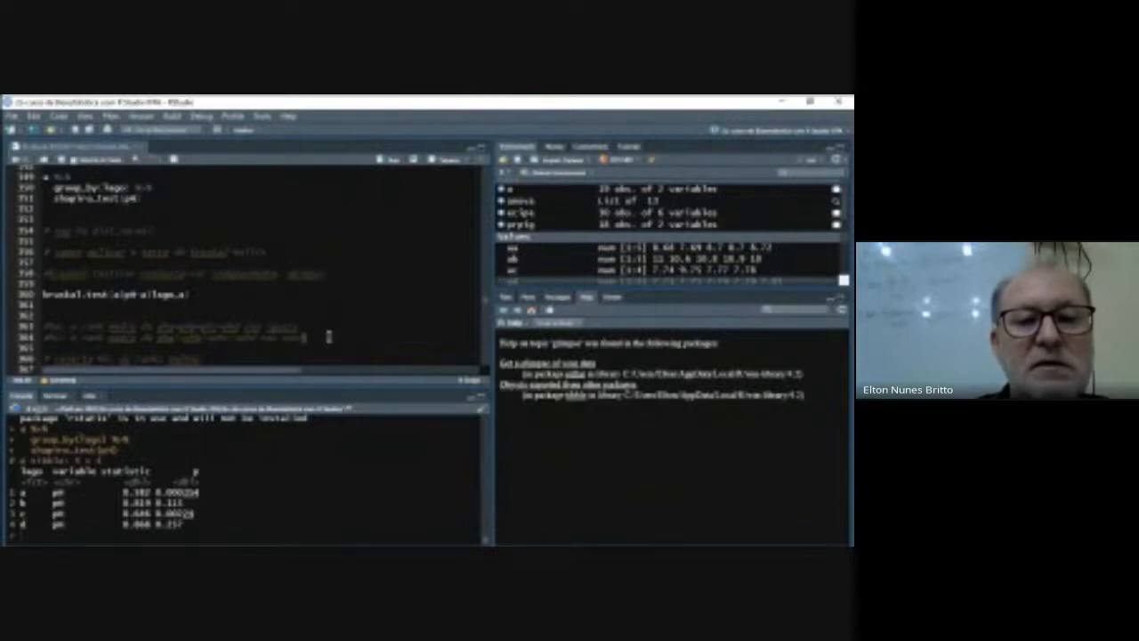
type(" ig")
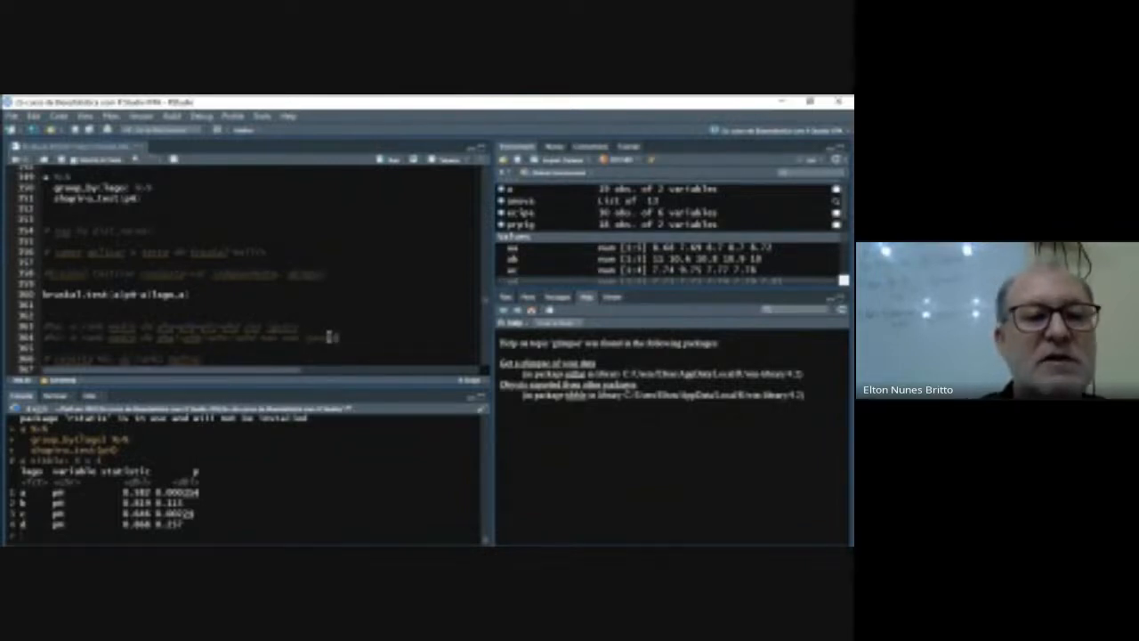
- Run the kruskal.test(a$pH~a$lago,a) line on line 360
left_click(205, 294)
left_click(388, 160)
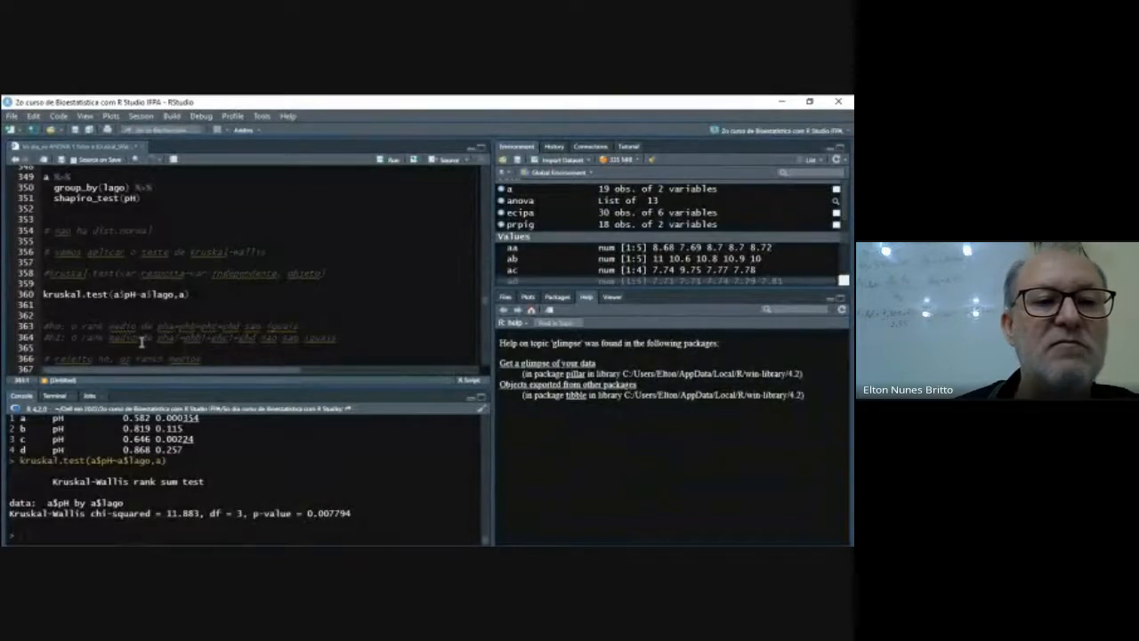
left_click(343, 338)
- Install and load the FSA package by running lines 371 and 372 of the script
scroll(241, 342, "down", 3)
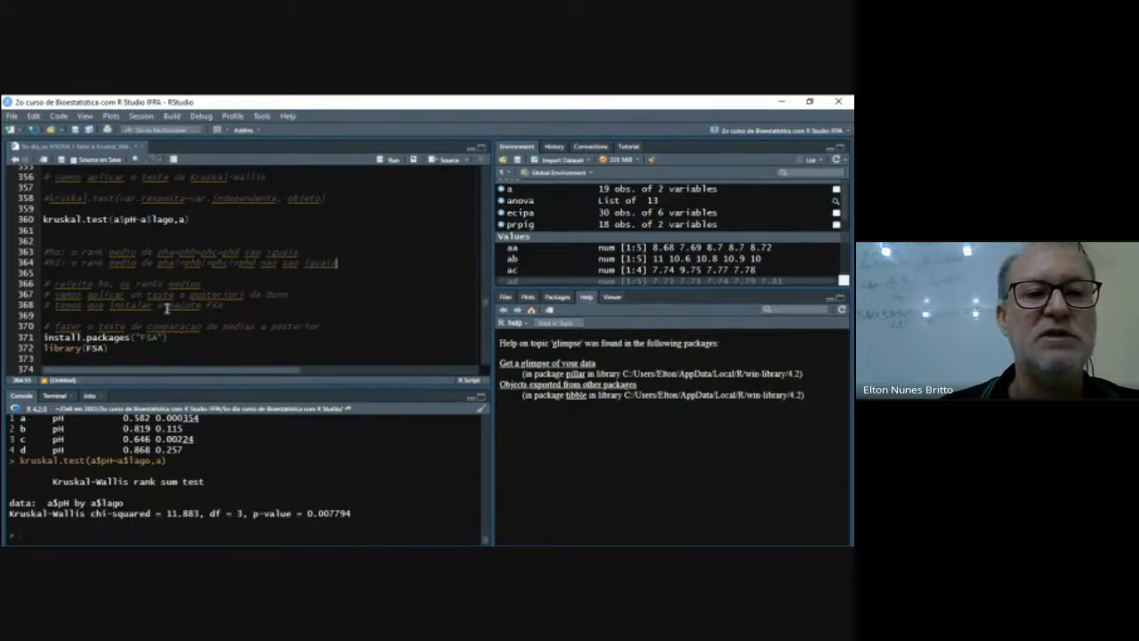
left_click(174, 337)
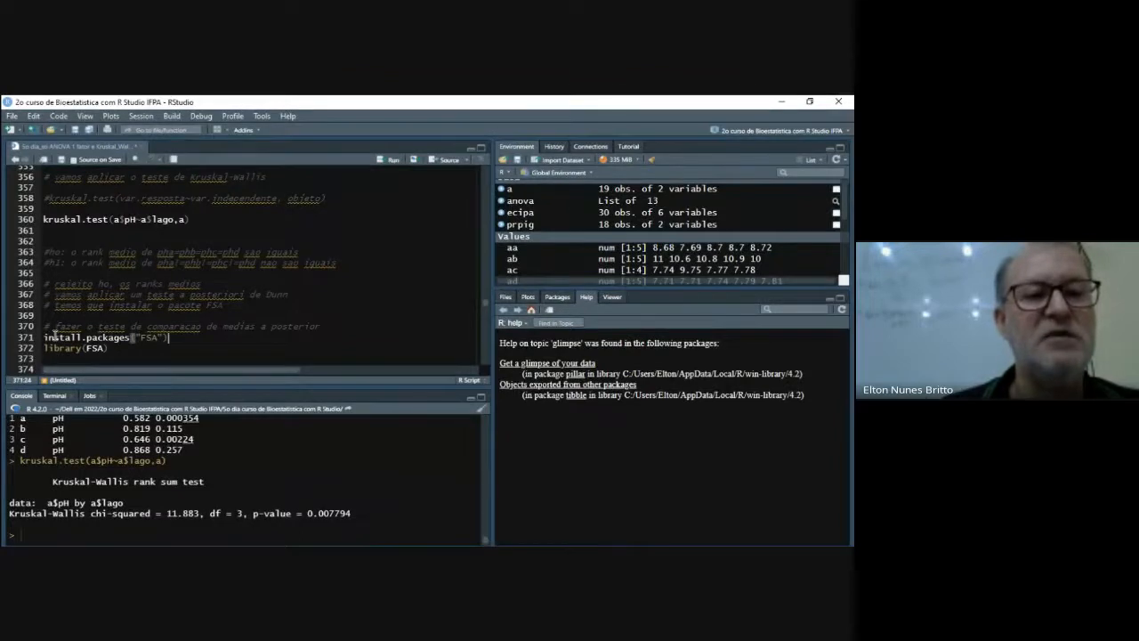
left_click_drag(45, 337, 165, 344)
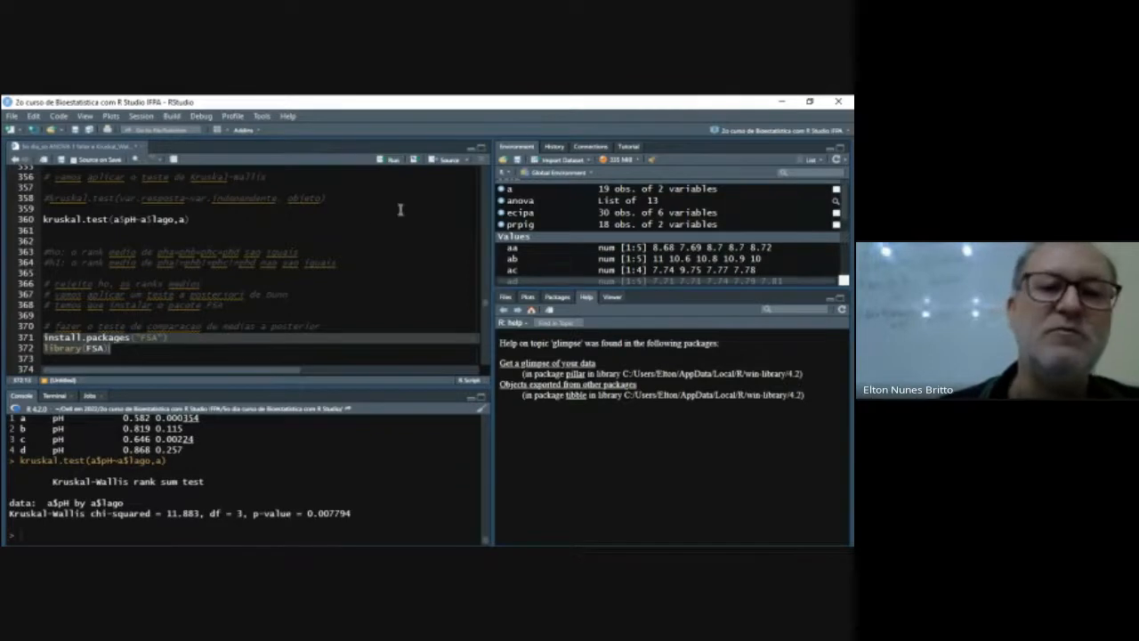
left_click(389, 159)
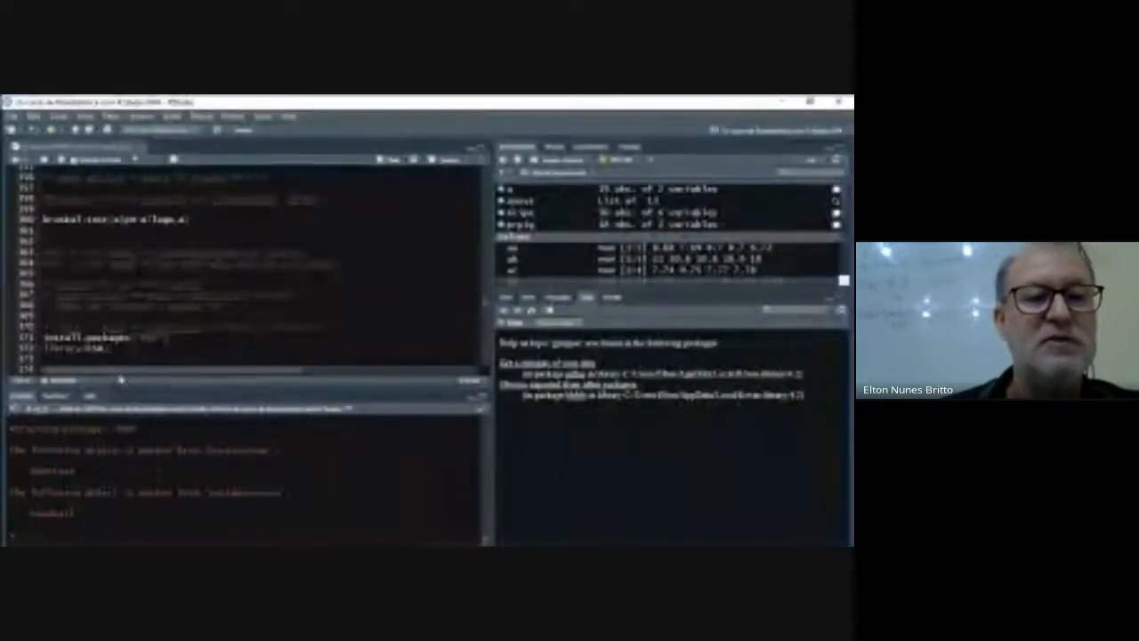
key("ctrl+v")
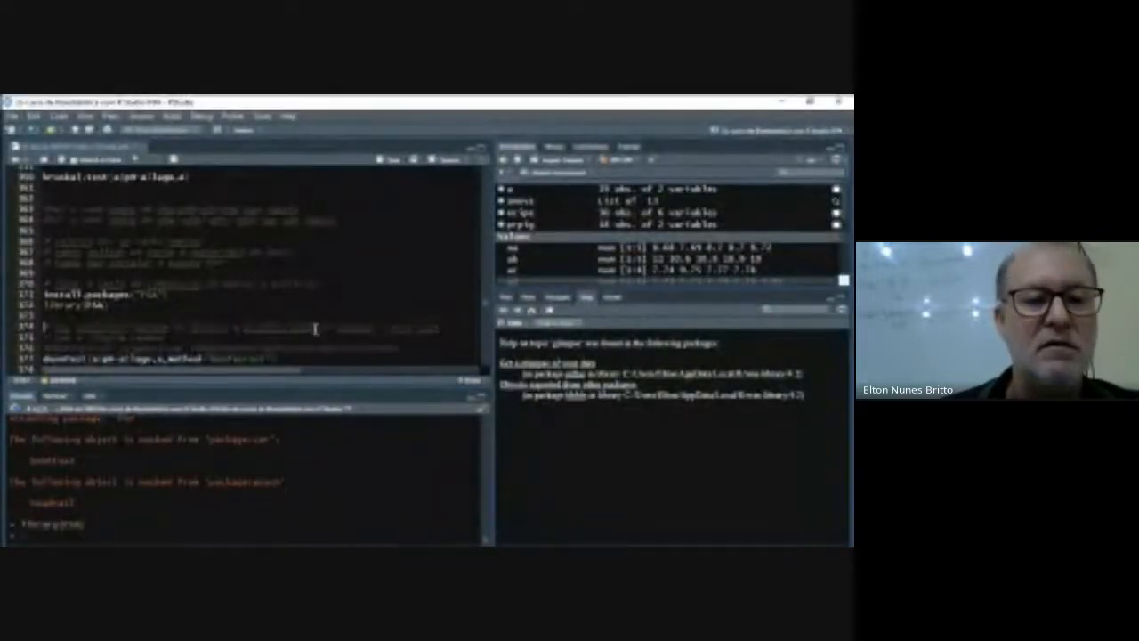
- Insert a blank line between the commented dunnTest syntax template and the dunnTest call
scroll(325, 338, "down", 2)
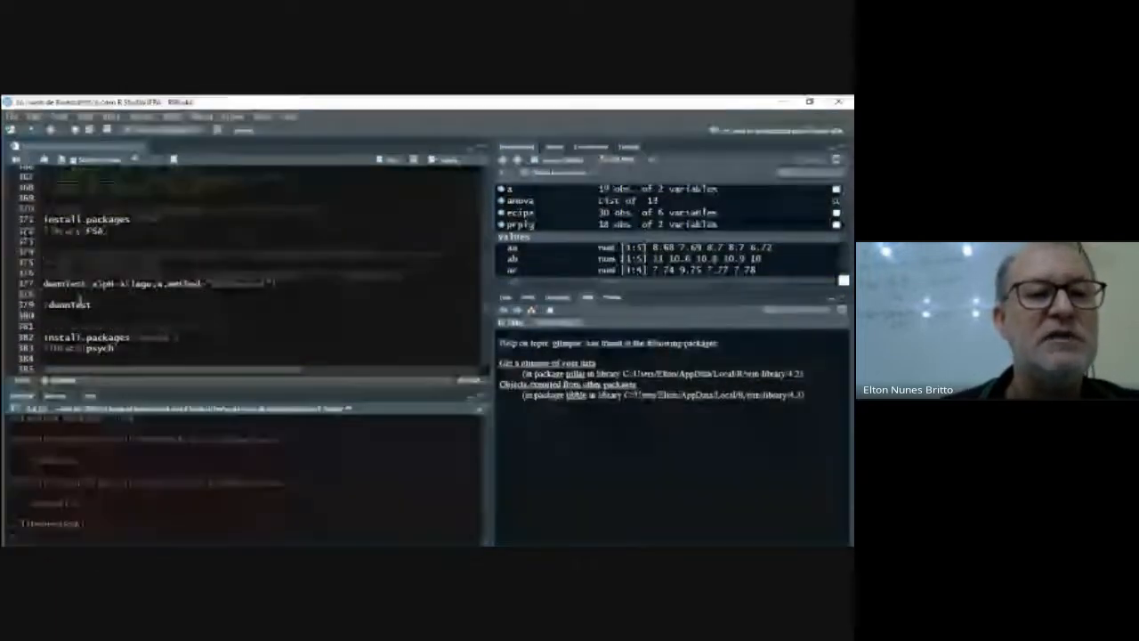
left_click(45, 282)
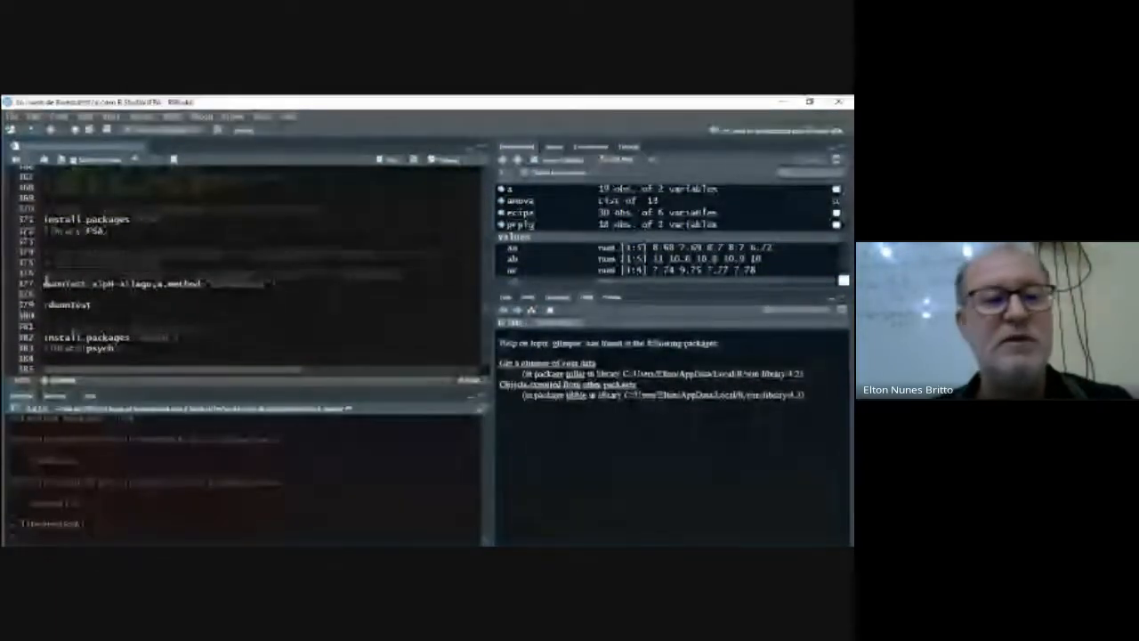
key("Return")
scroll(238, 236, "up", 5)
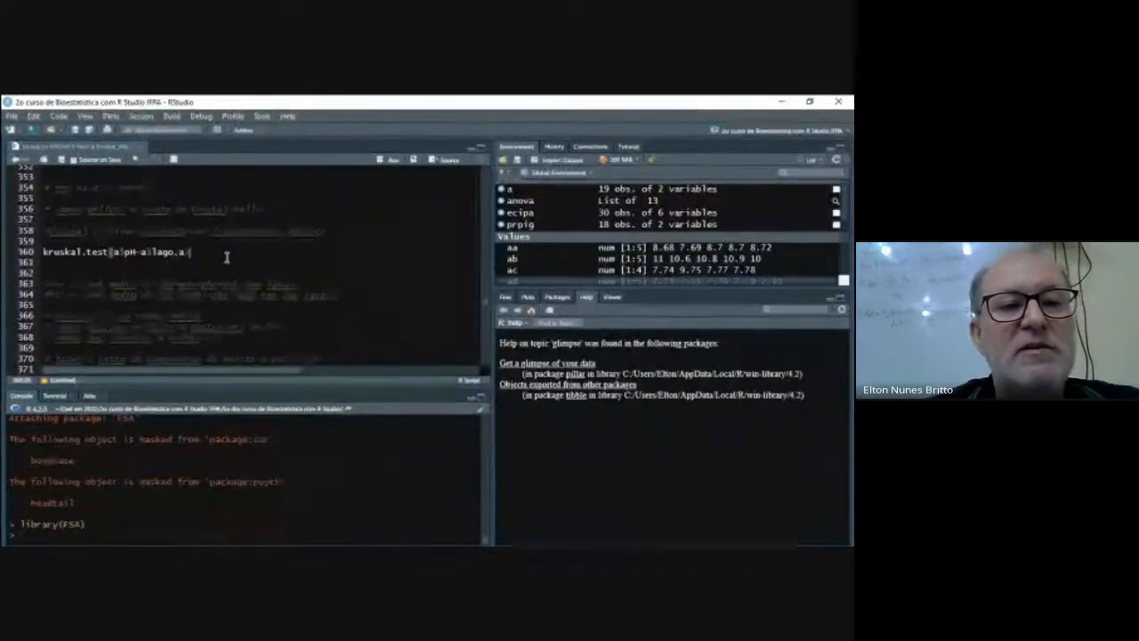
type(")")
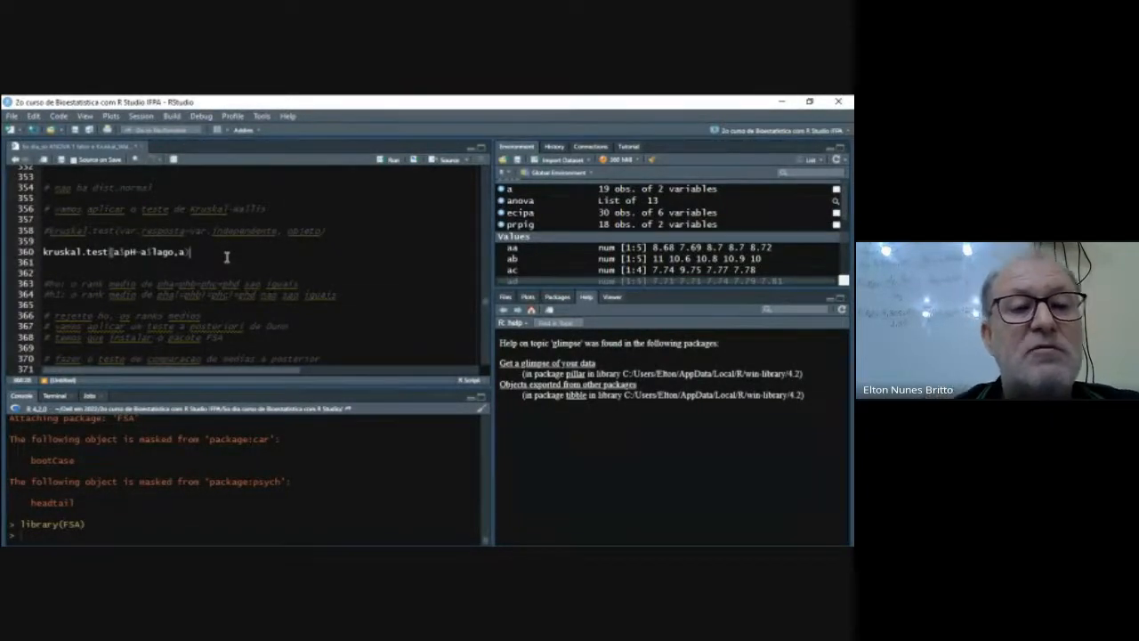
key("BackSpace")
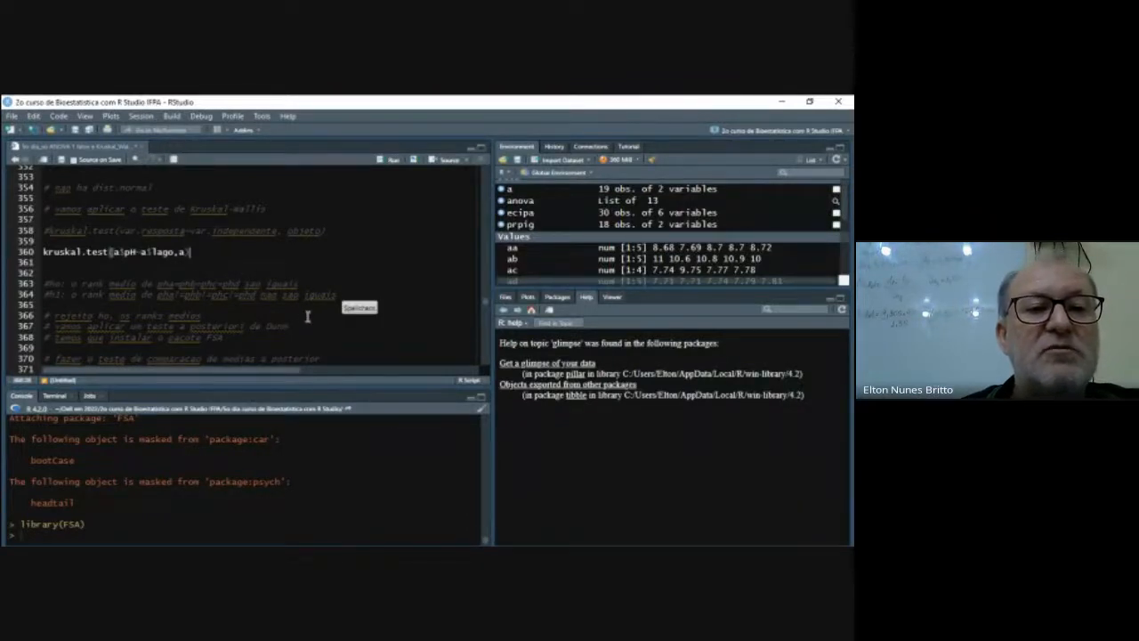
scroll(307, 316, "down", 6)
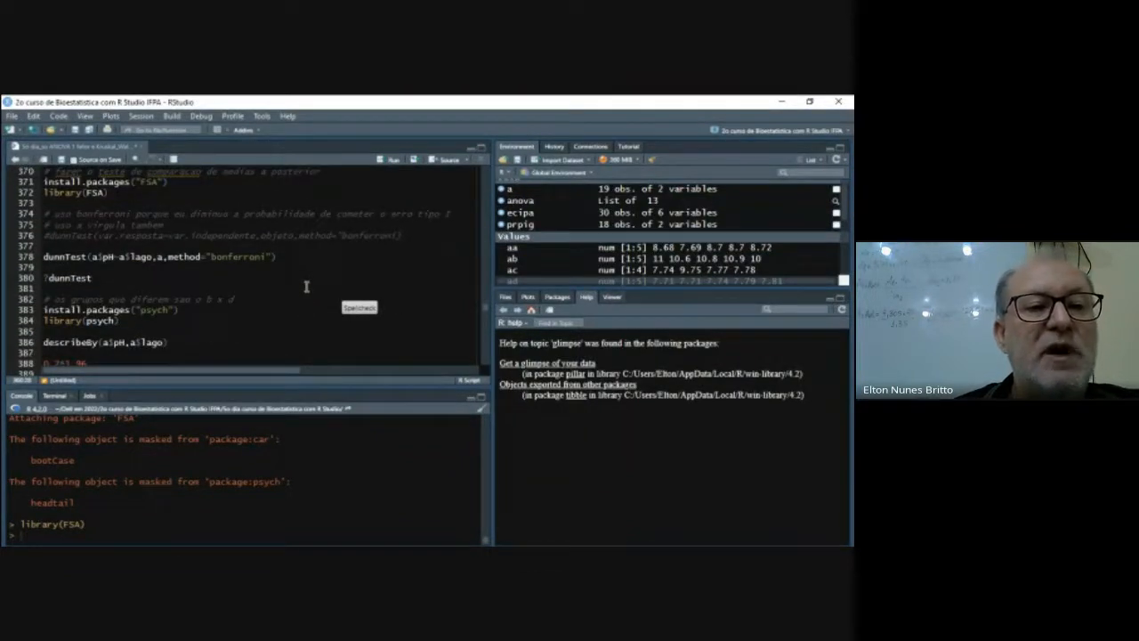
left_click(153, 247)
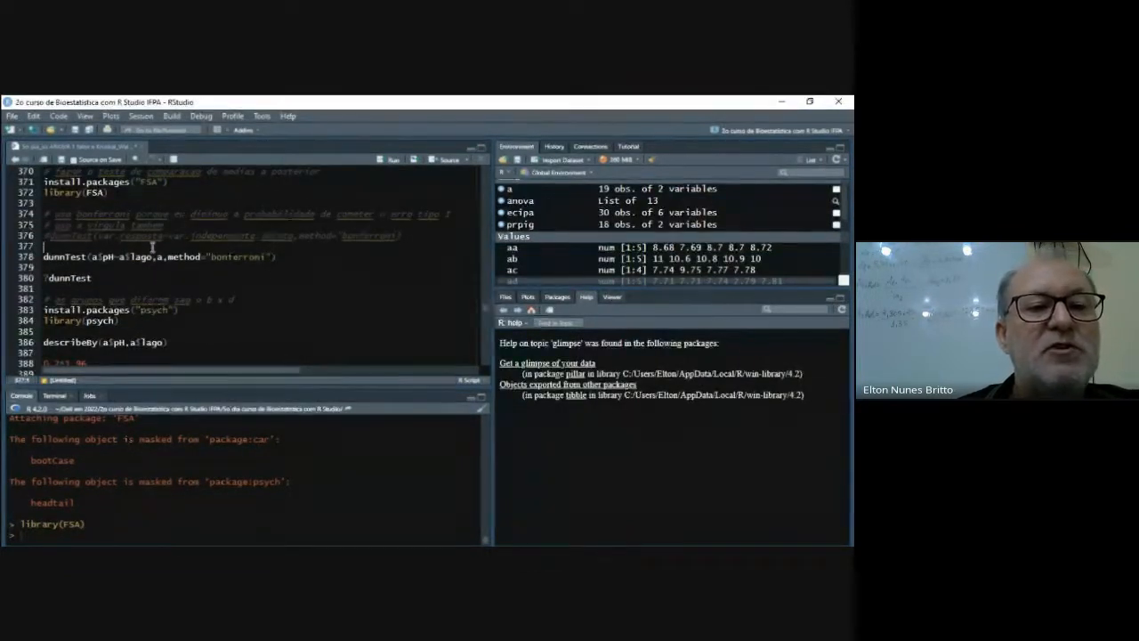
- On a new line above the existing call, begin a dunnTest call from FSA with the formula a$pH~a$lago
key("Return")
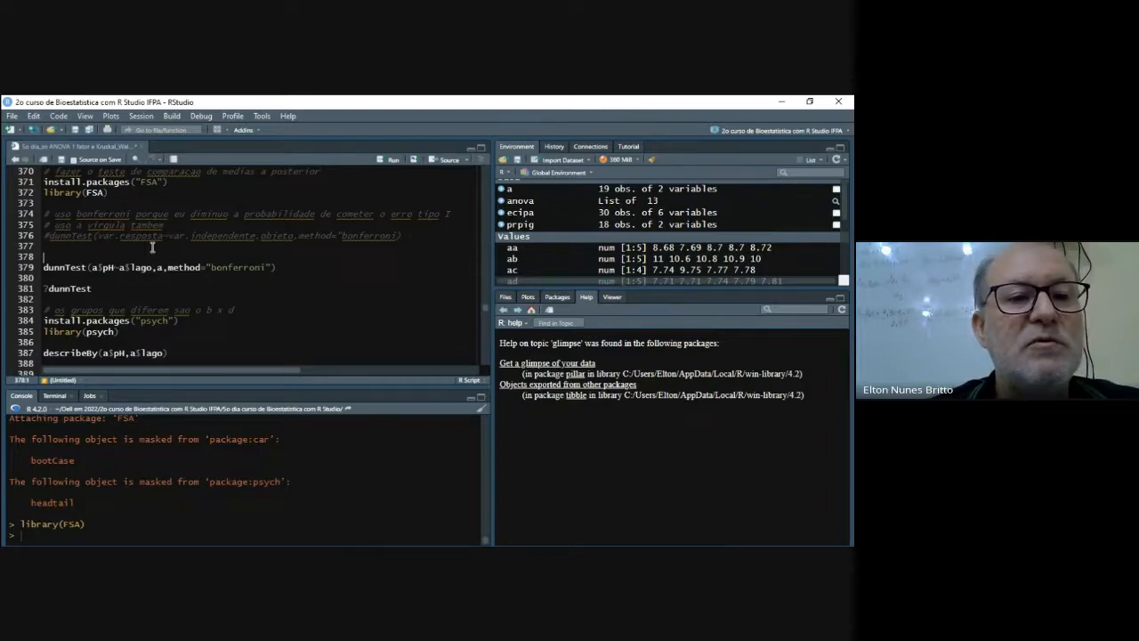
type("dunn")
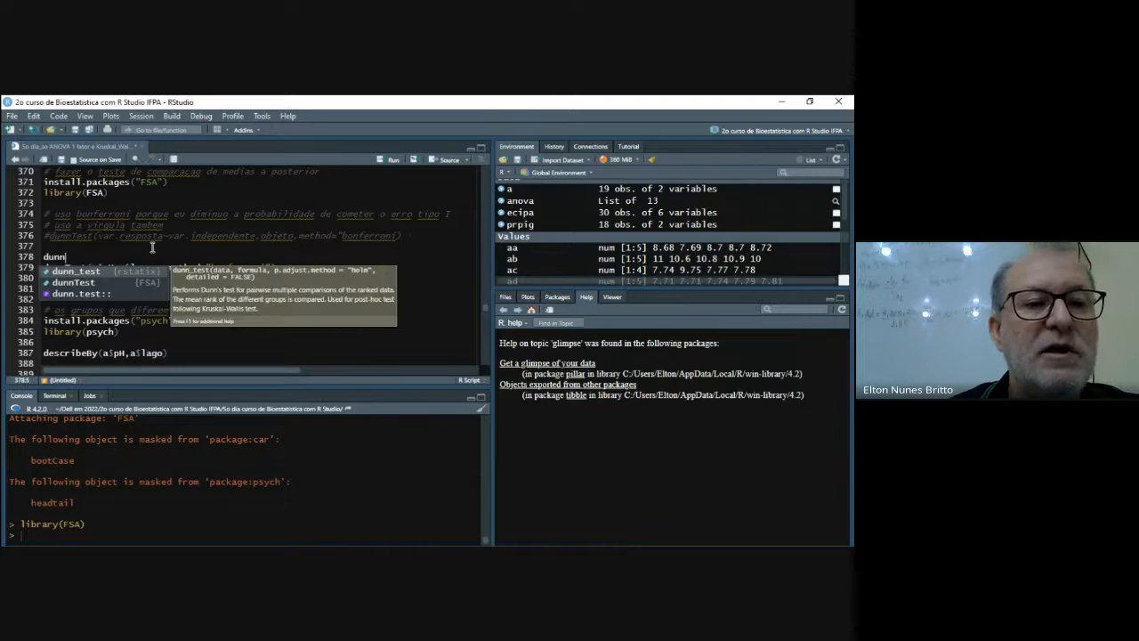
key("Down")
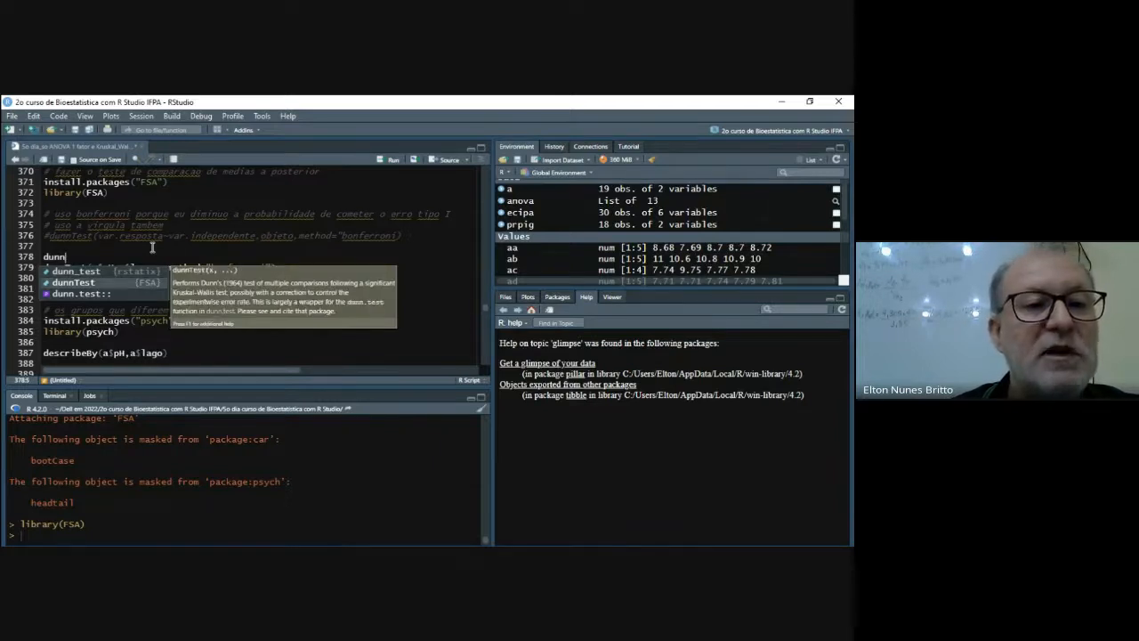
key("Return")
type("a")
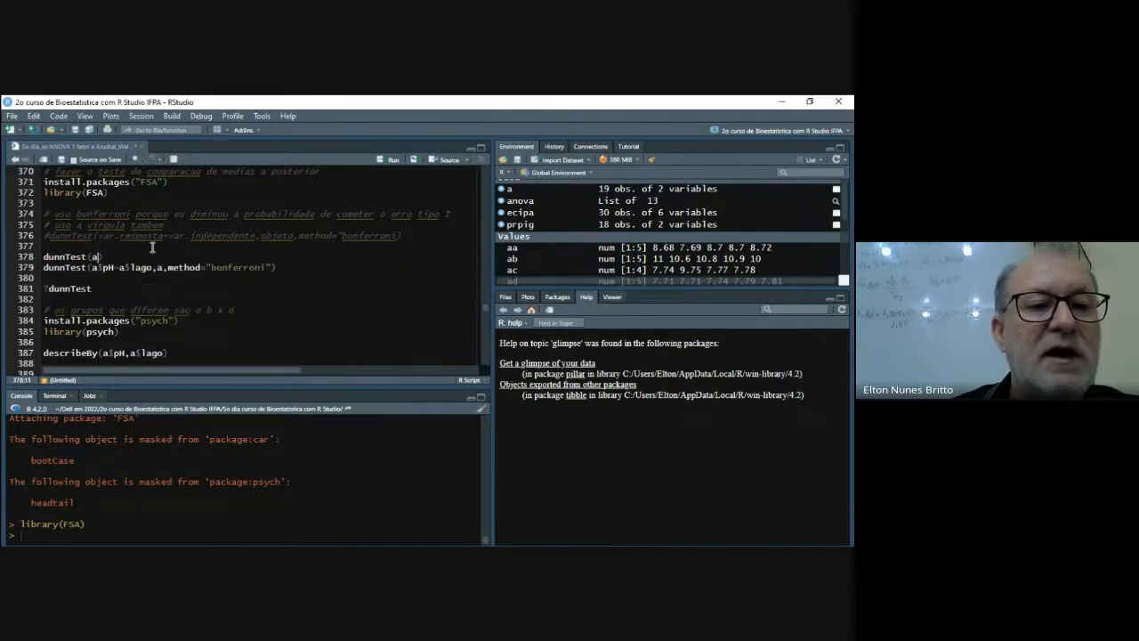
type("$")
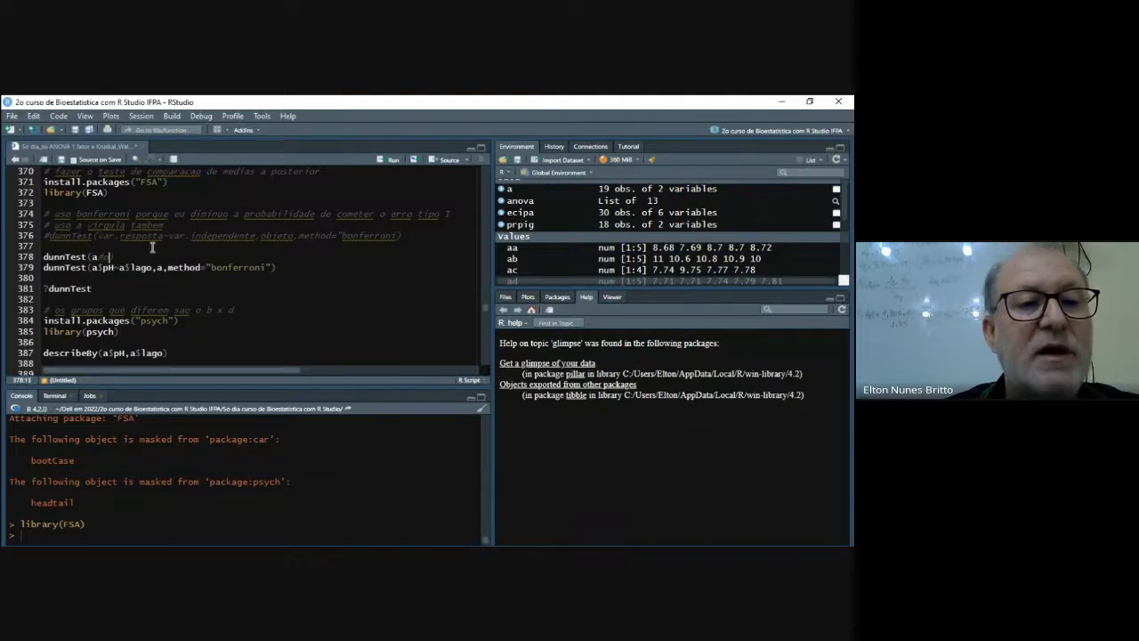
type("p")
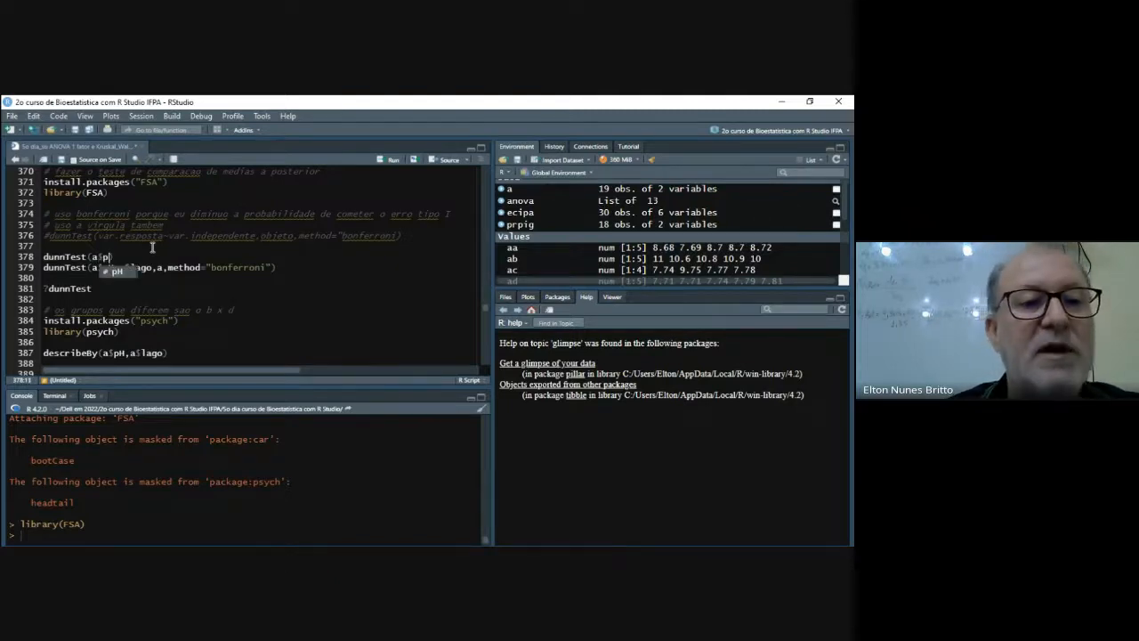
type("H")
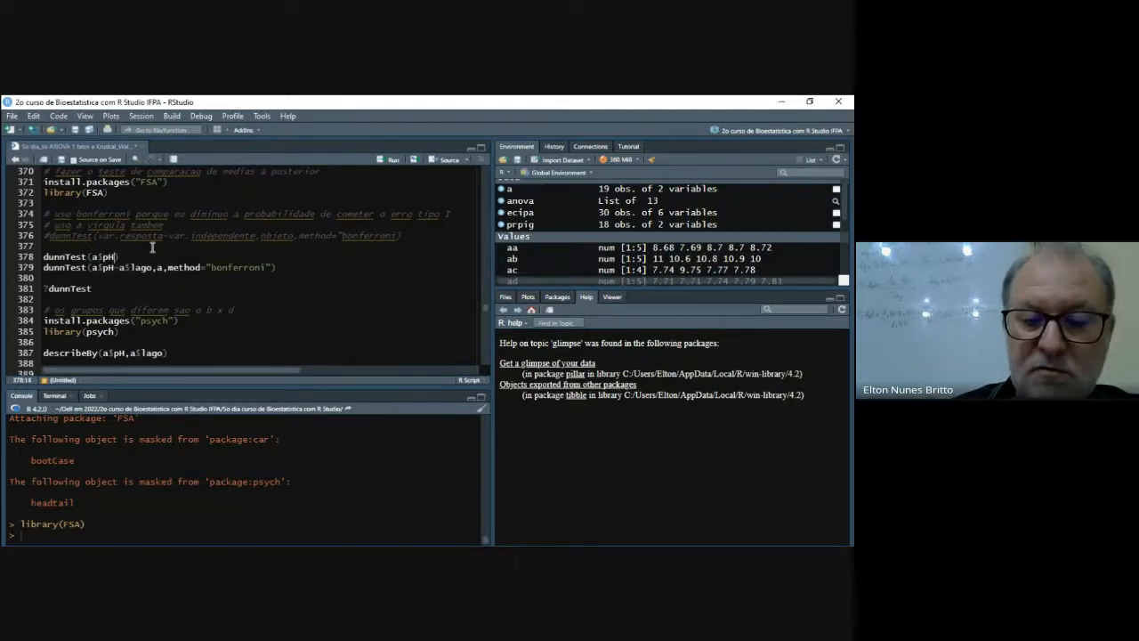
type("~")
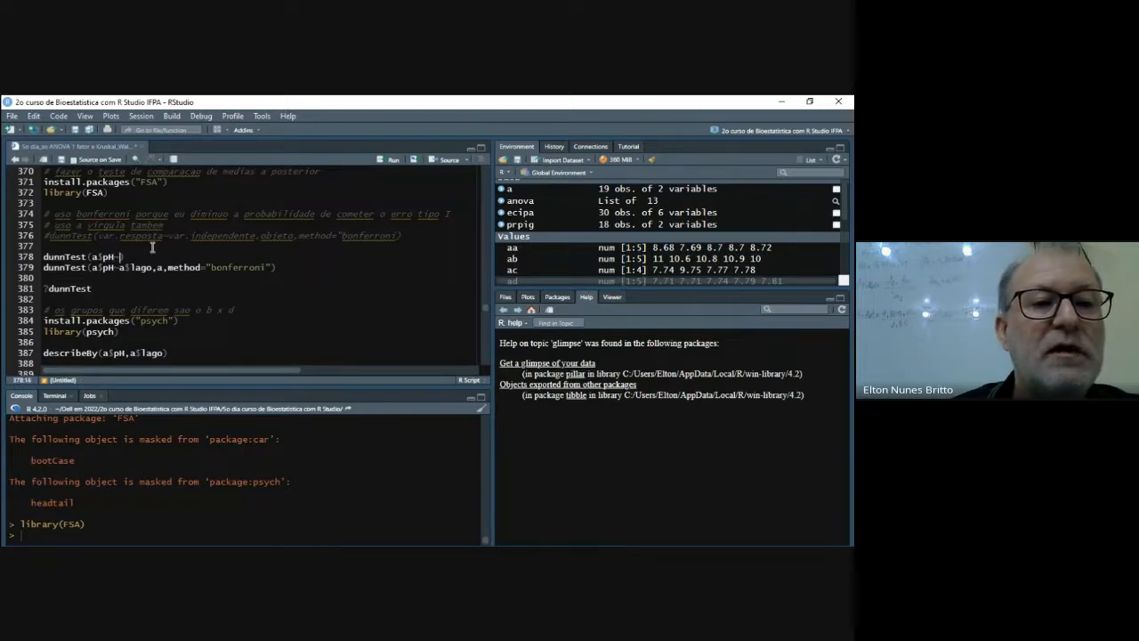
type("a")
type("$lago,")
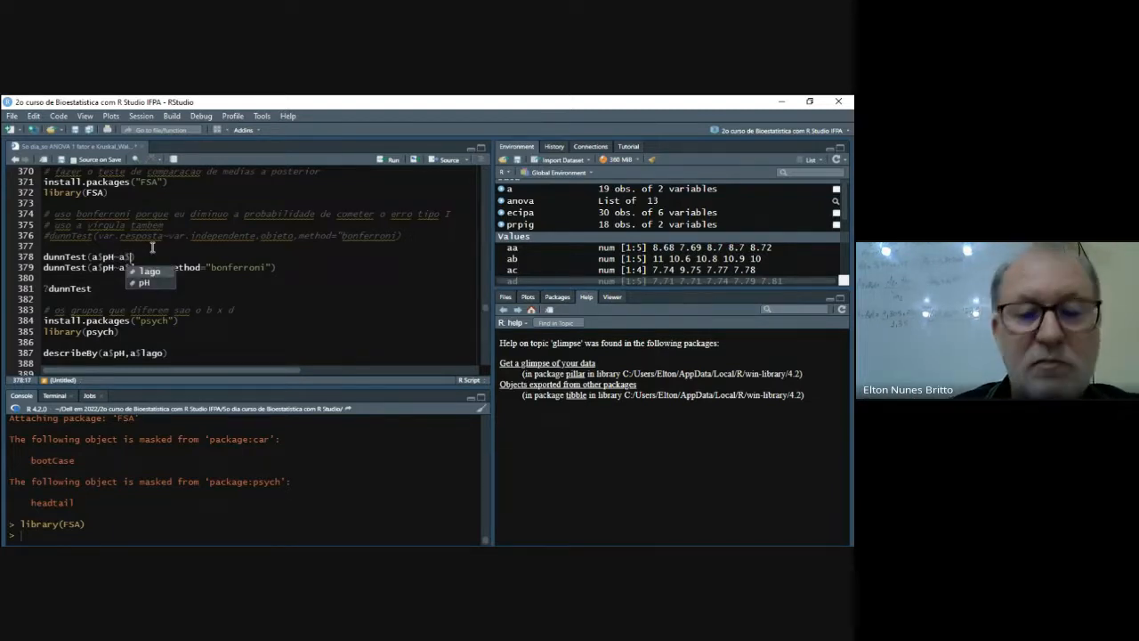
type("a,method")
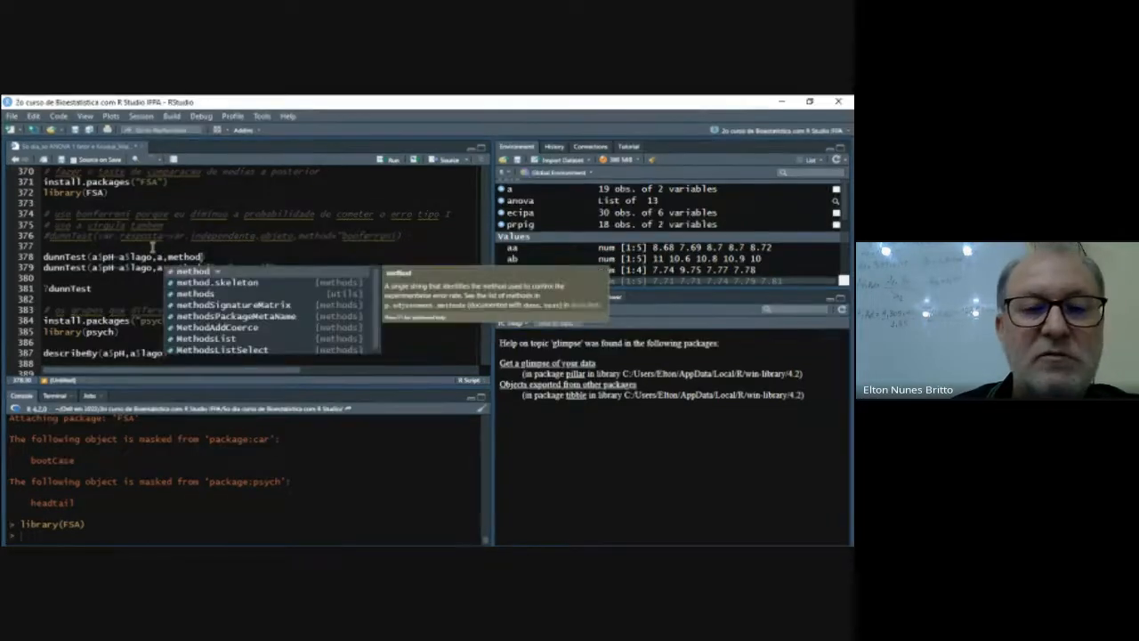
- Complete the new dunnTest call with the data object a and method="bonferroni"
key("Escape")
type("=\"bonf")
key("BackSpace")
key("BackSpace")
key("BackSpace")
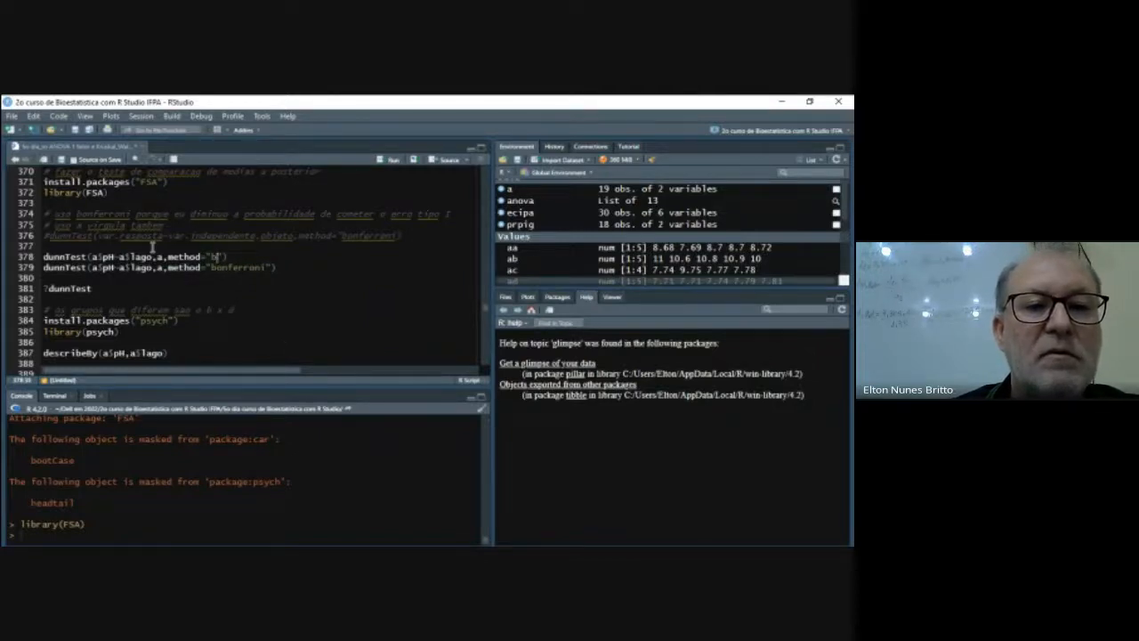
type("onferr")
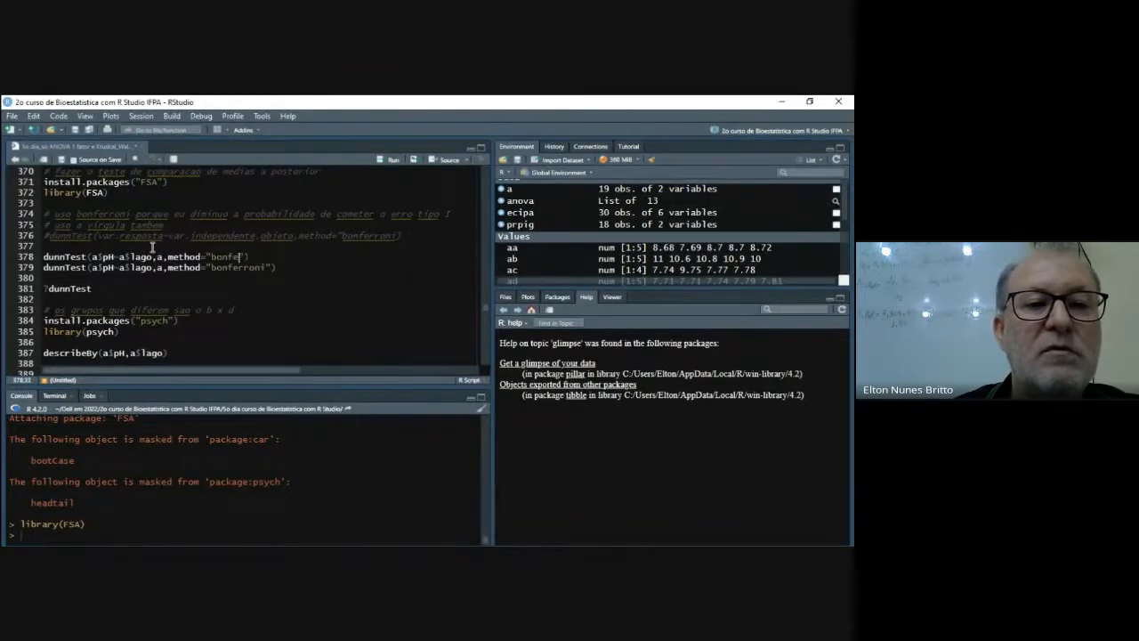
type("oni")
key("End")
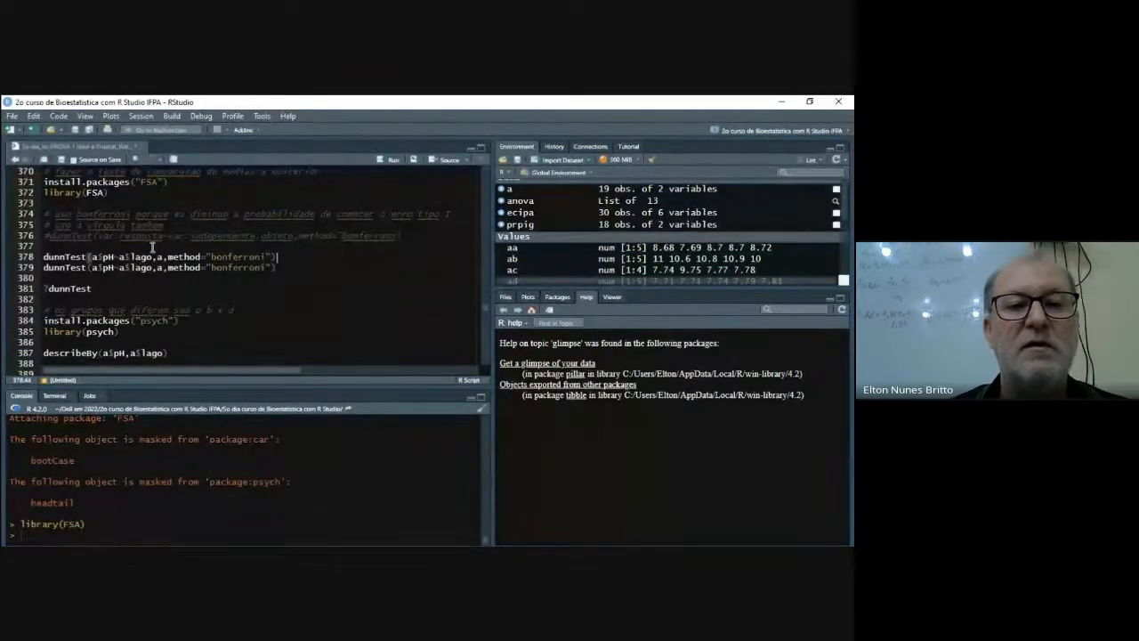
- Delete the old duplicate dunnTest line below the new call, and run the remaining call on line 378
key("Down")
key("shift+Left")
key("shift+Left")
key("shift+Left")
key("shift+Left")
key("shift+Left")
key("shift+Left")
key("shift+Left")
key("shift+Left")
key("shift+Left")
key("shift+Left")
key("shift+Left")
key("shift+Left")
key("shift+Left")
key("shift+Left")
key("shift+Left")
key("shift+Left")
key("shift+Left")
key("shift+Left")
key("shift+Left")
key("shift+Left")
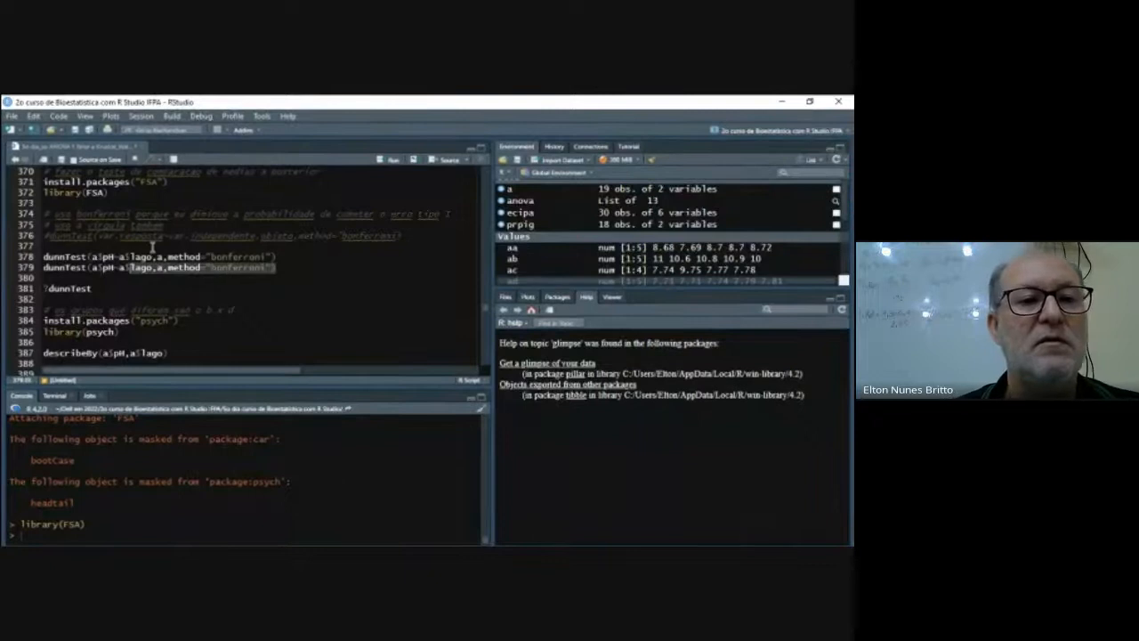
key("shift+Left")
key("shift+Left")
key("shift+Left")
key("shift+Left")
key("shift+Left")
key("shift+Left")
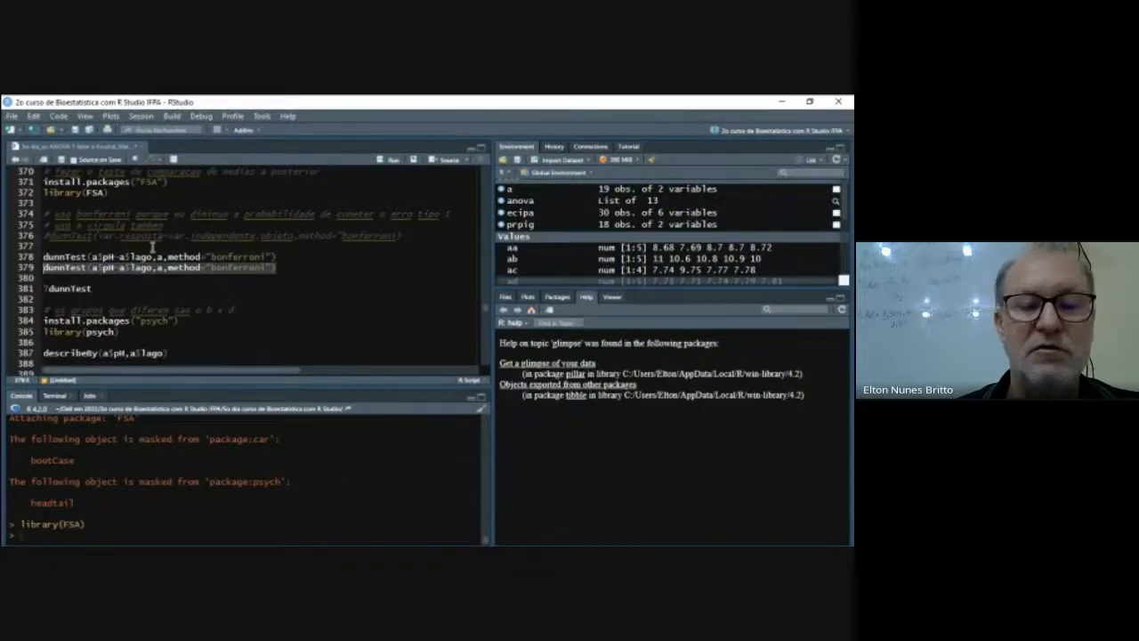
key("Delete")
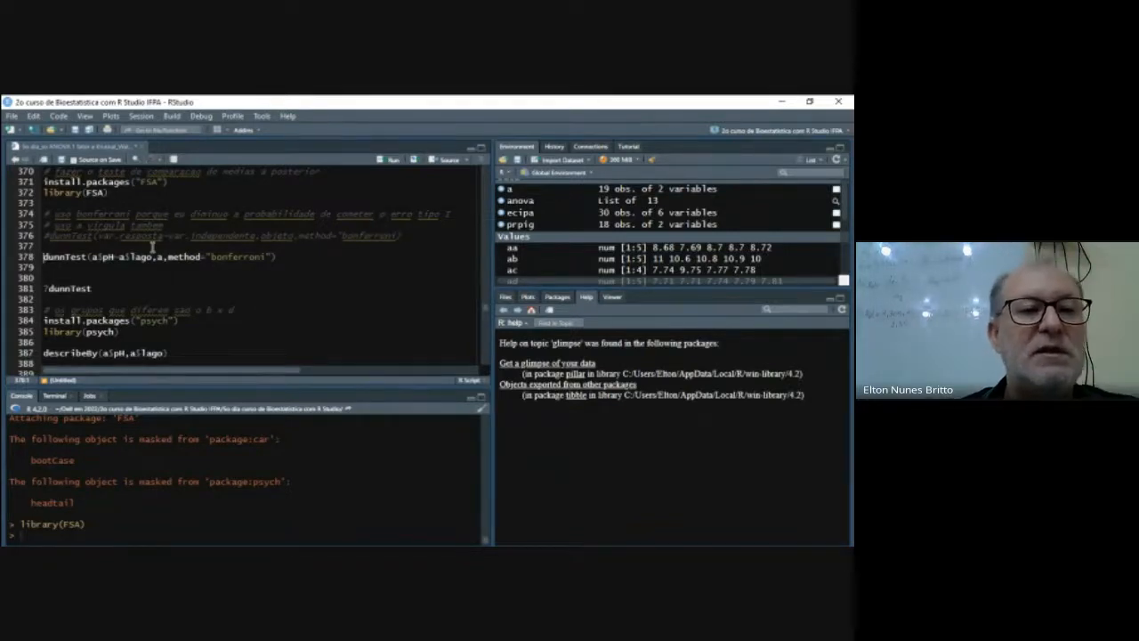
key("ctrl+Return")
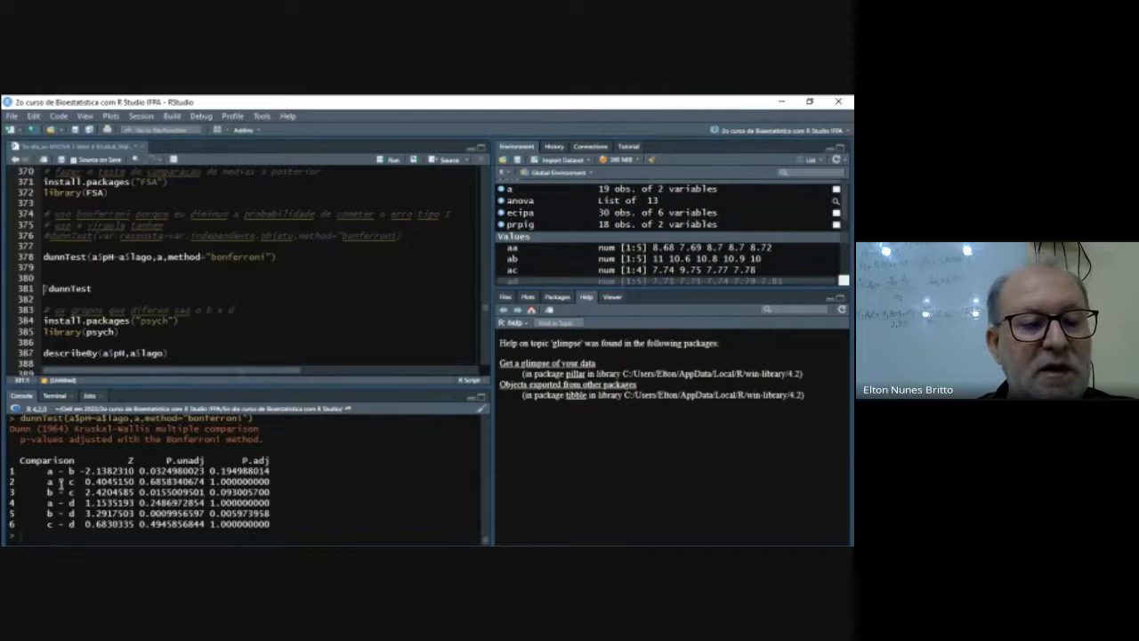
- Add the comment "# a x b" on line 380, below the dunnTest call
left_click(64, 267)
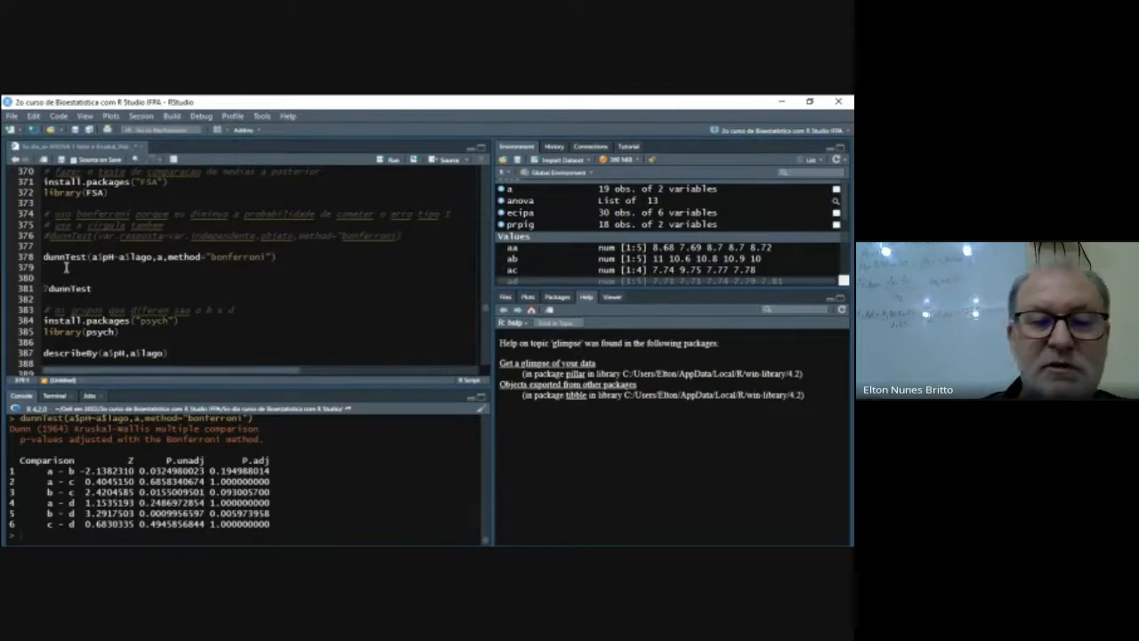
key("Return")
key("Return")
key("Return")
type("a")
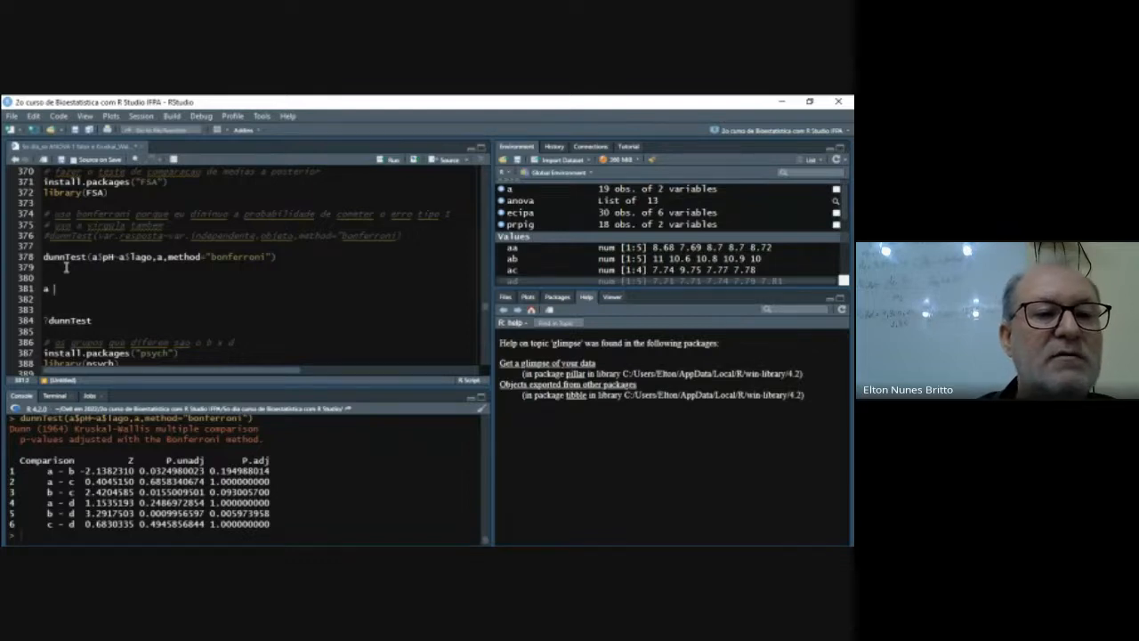
key("BackSpace")
key("BackSpace")
key("BackSpace")
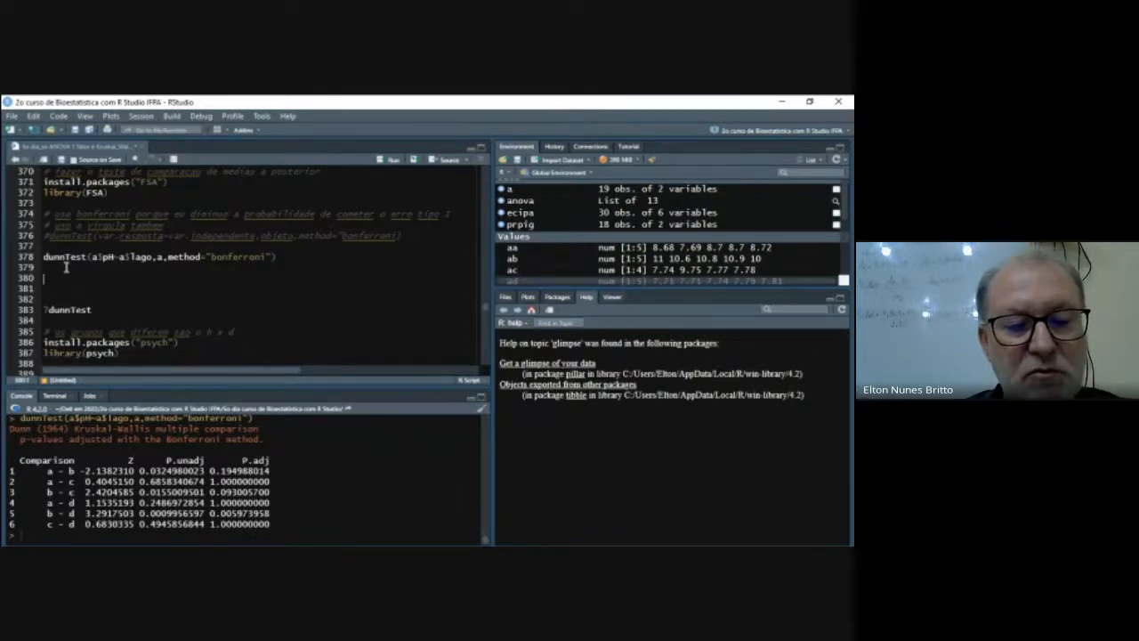
type("# a b")
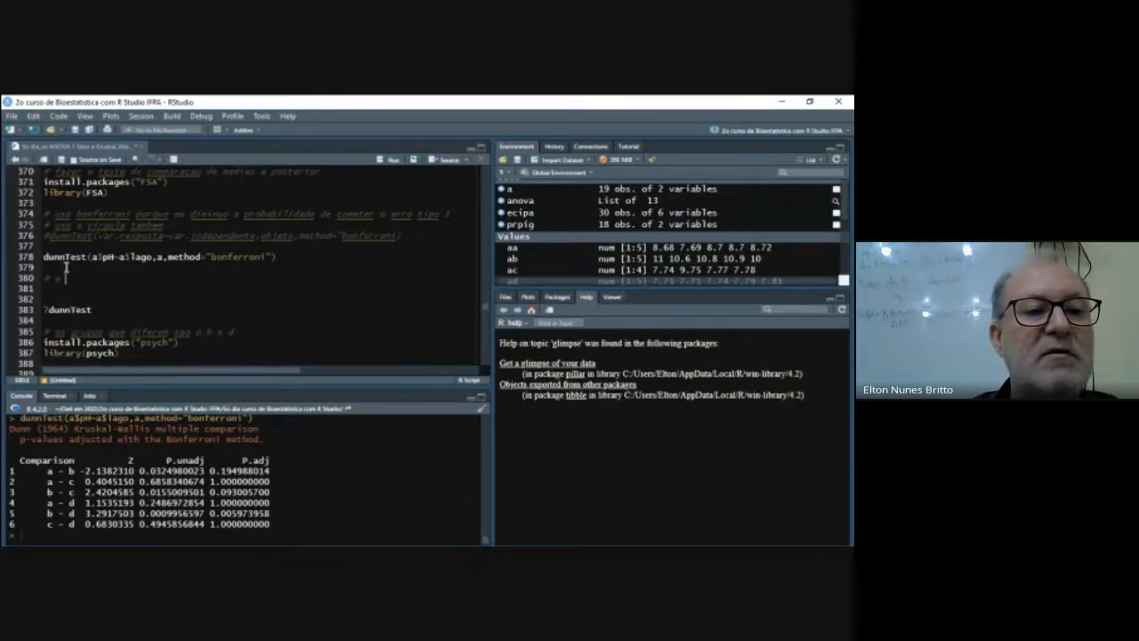
type(" c")
key("Return")
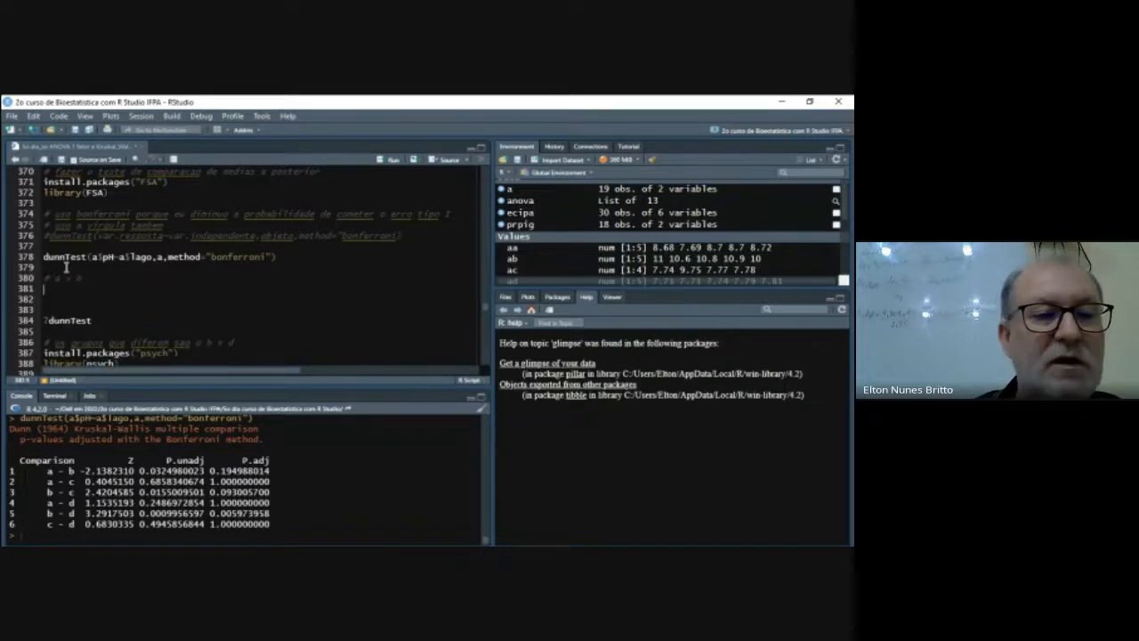
type("# ")
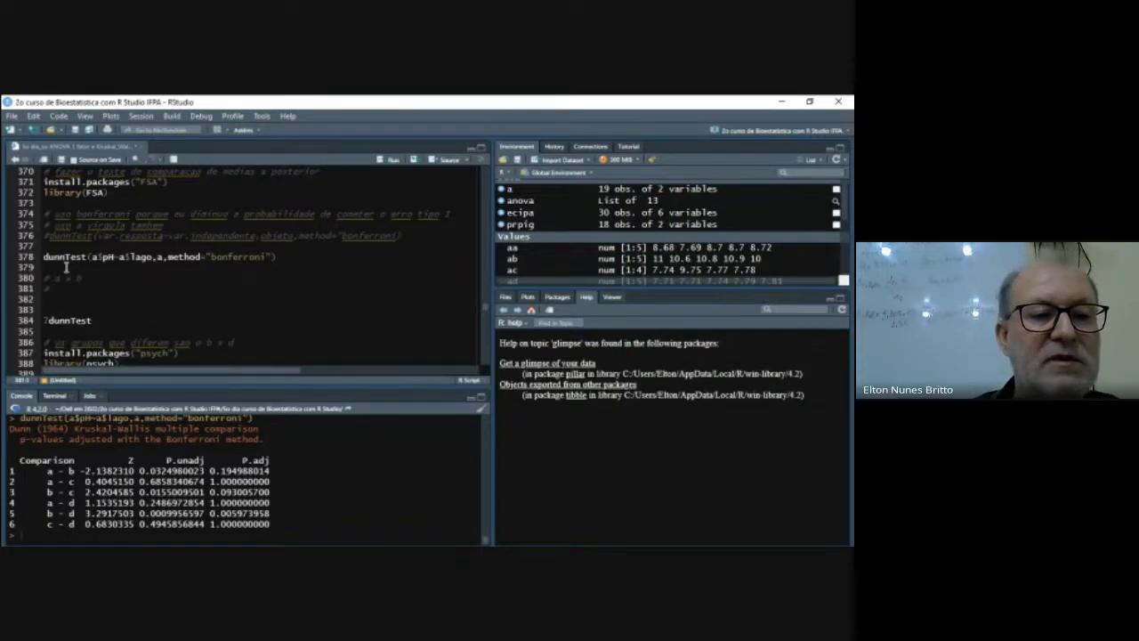
type("a x c")
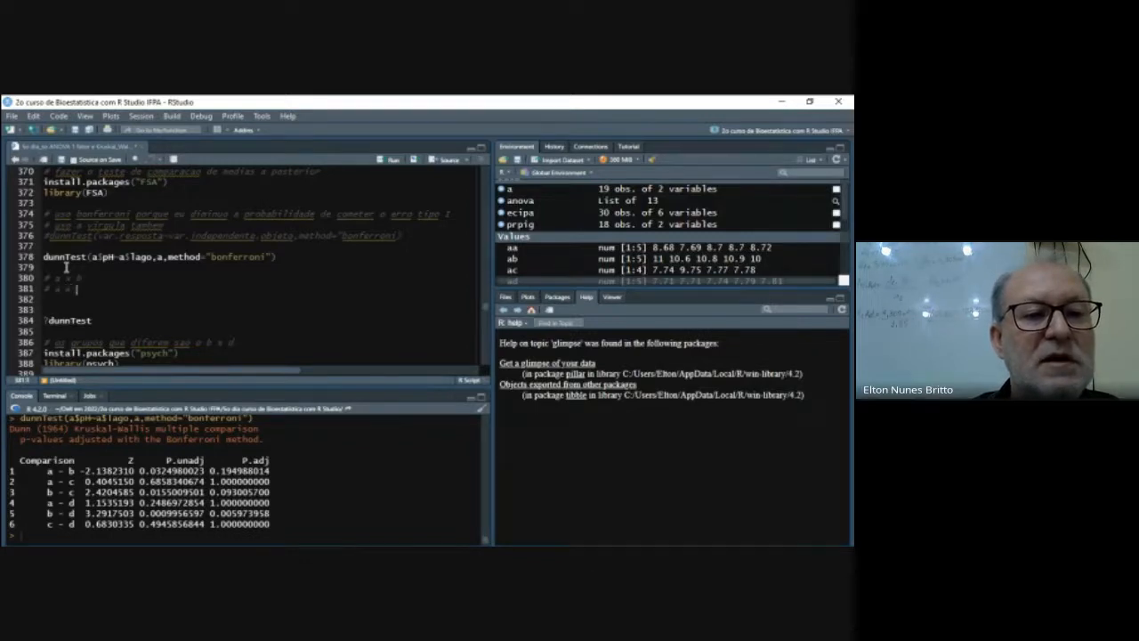
- List the comparisons "# a x c" and "# a x d" as comments under the first one
key("Return")
type("a")
key("BackSpace")
type("# a x ")
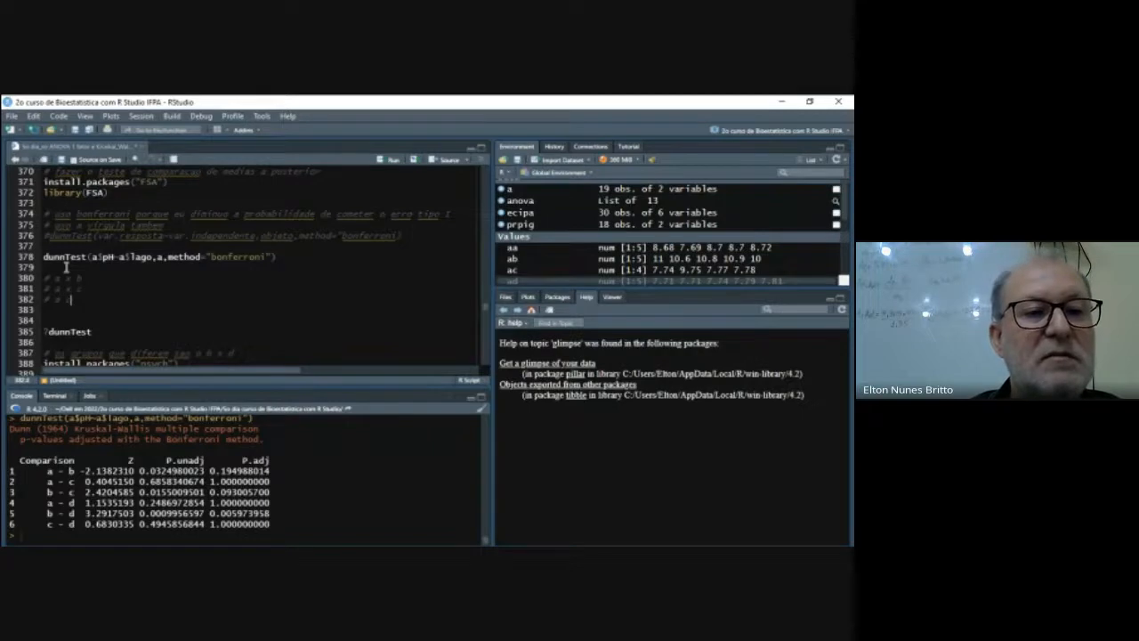
type("d")
key("Return")
key("Return")
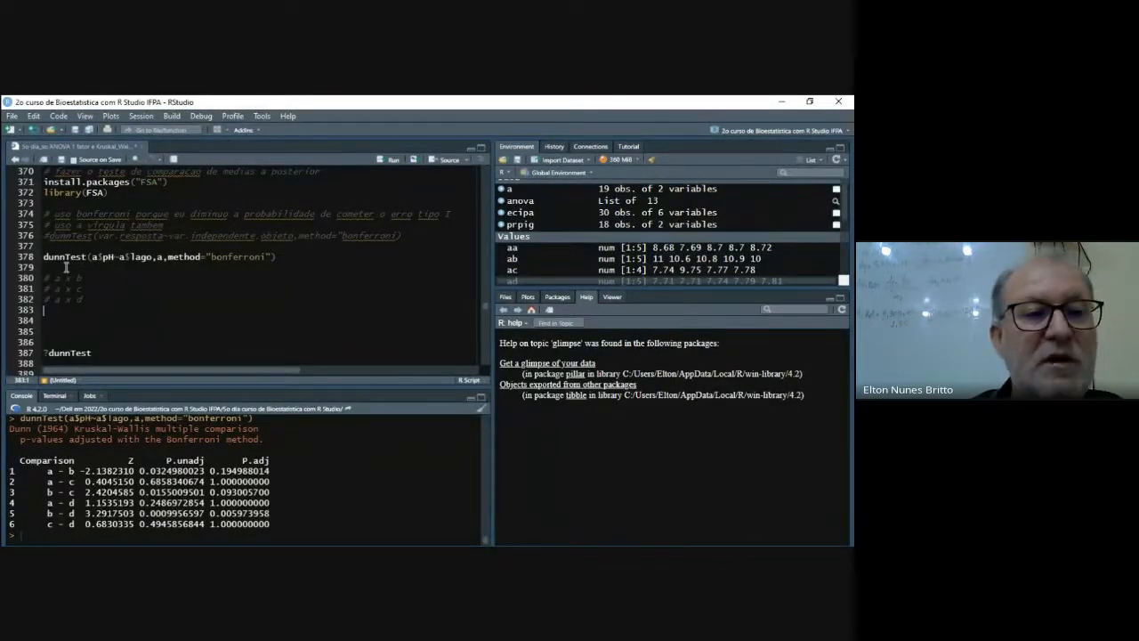
- Leave a blank line and add the comparison comments "# b x c" and "# b x d"
key("Return")
type("# b x c")
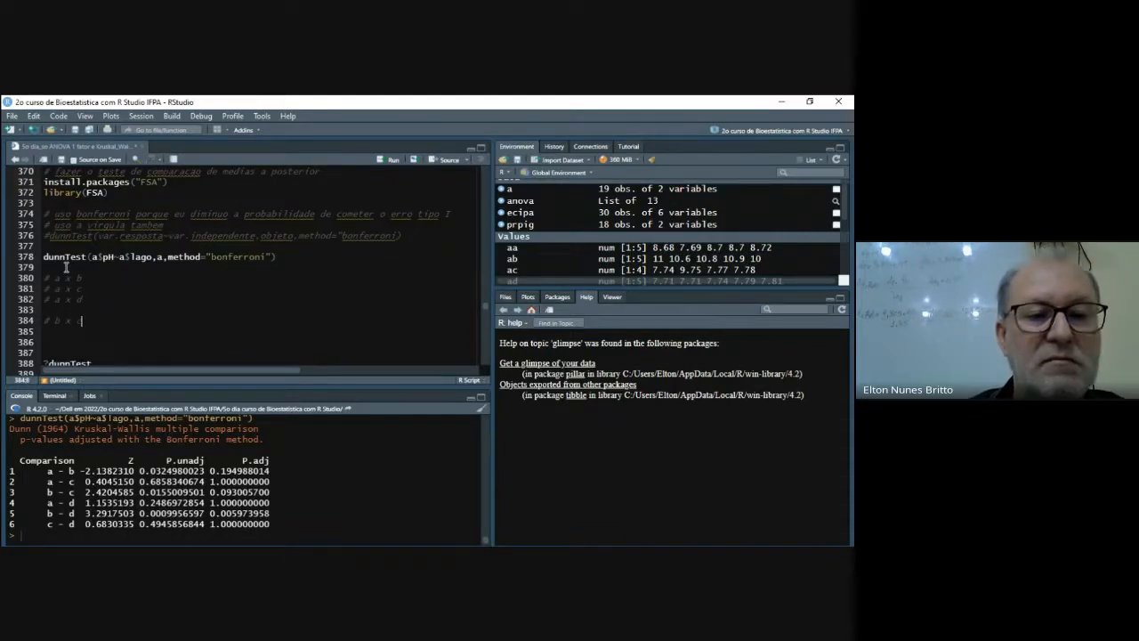
key("Return")
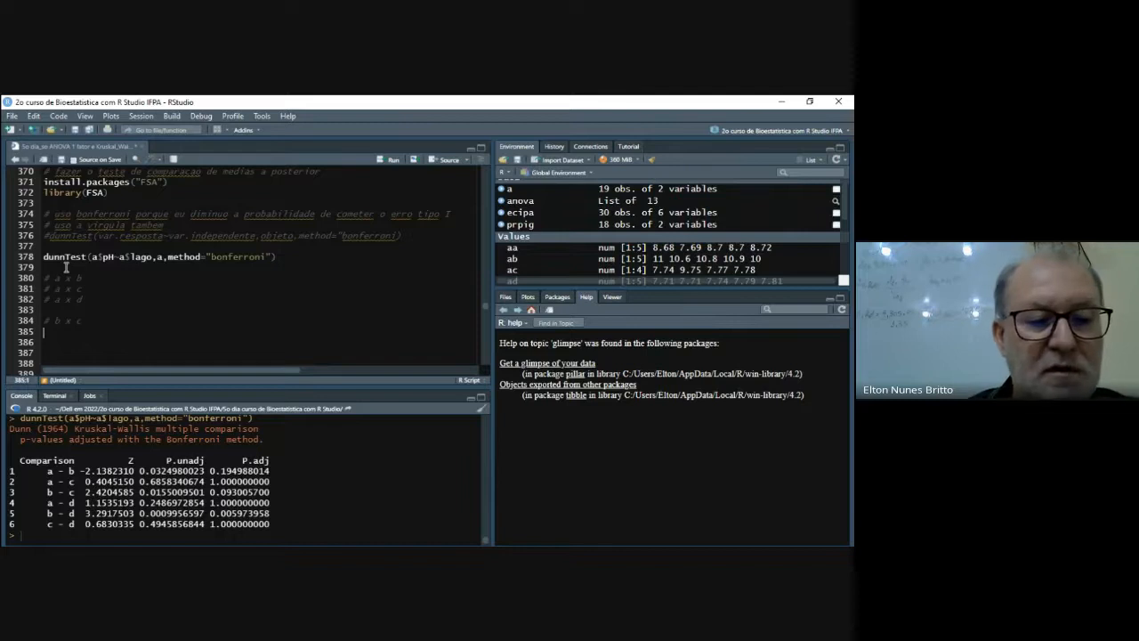
type("# b x d")
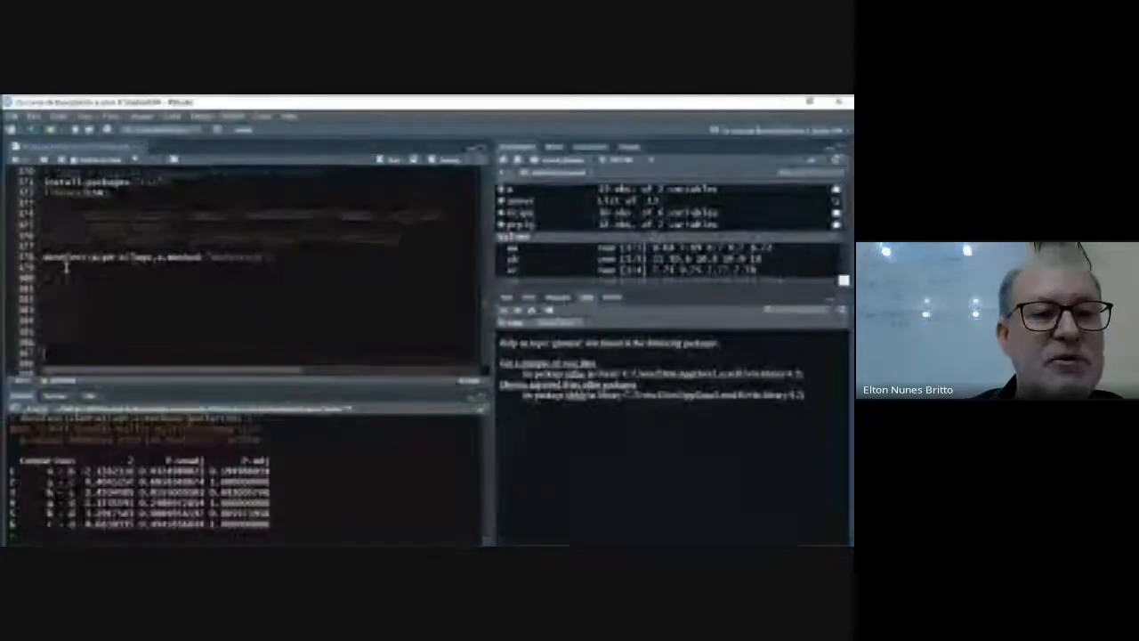
- Add the last pairwise comparison comment "# c x d", set off by blank lines
key("Return")
key("Return")
type("# c x d")
key("Return")
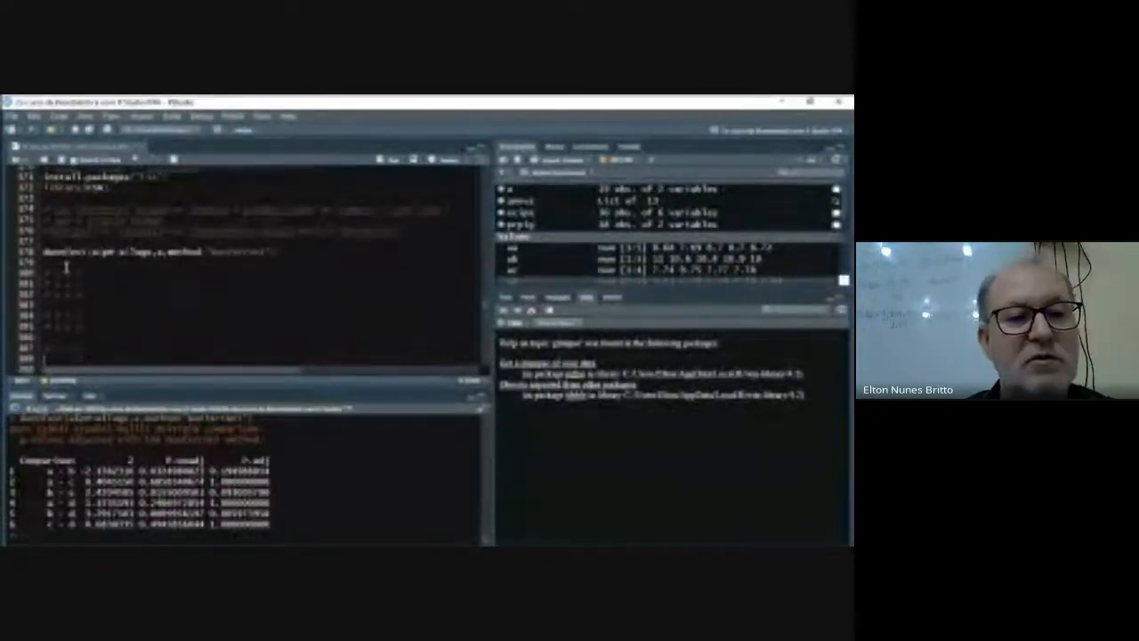
key("Return")
key("Return")
key("Return")
type("library(")
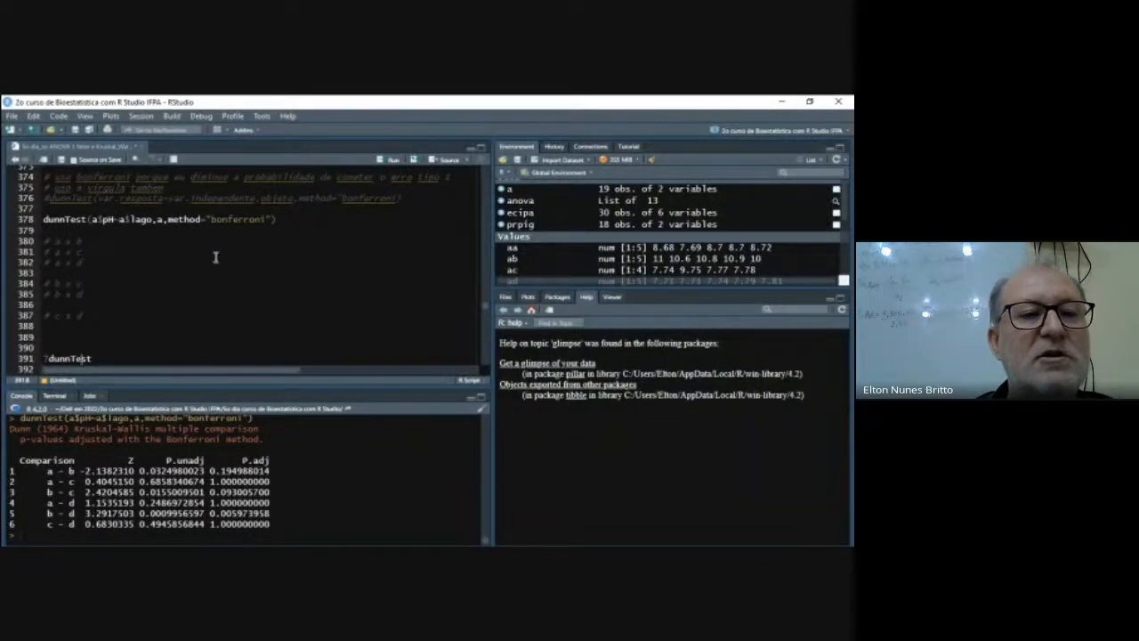
- Run the four calculations on lines 399 to 402, multiplying 0.2, 0.18, 0.5 and 0.02 by 1.96
scroll(214, 257, "up", 1)
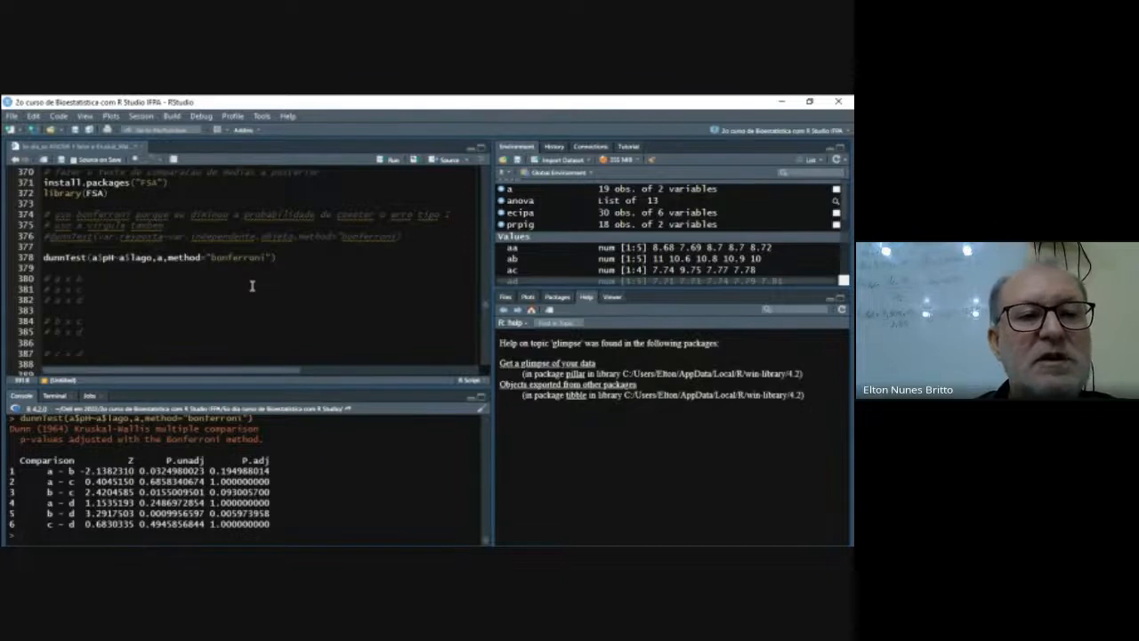
scroll(252, 285, "down", 3)
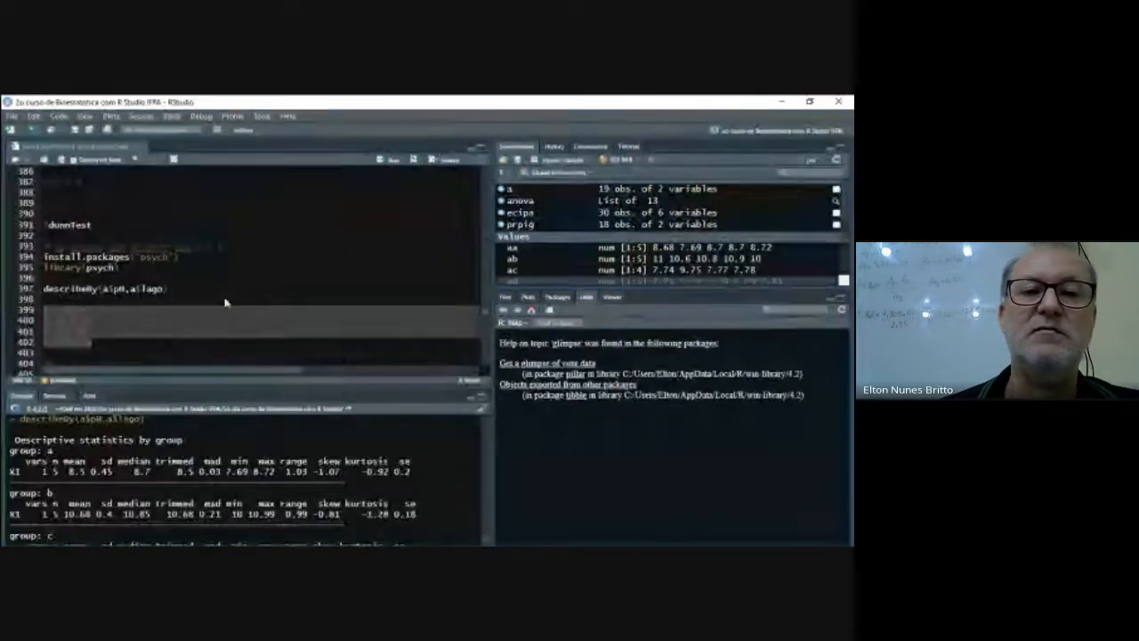
left_click(391, 160)
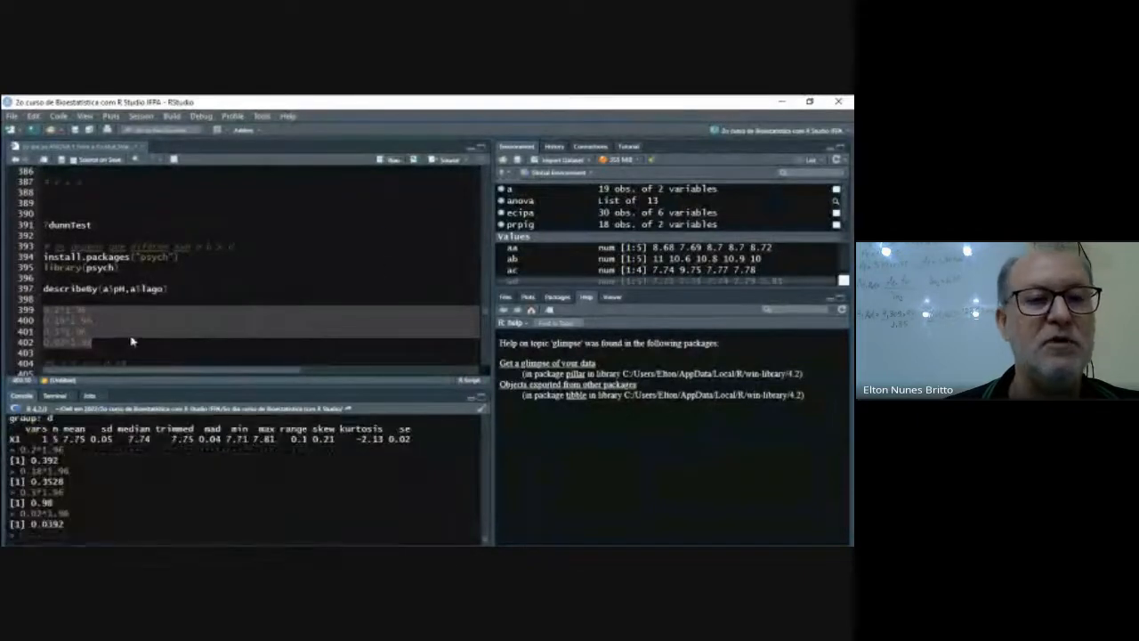
scroll(152, 297, "down", 4)
scroll(159, 286, "down", 1)
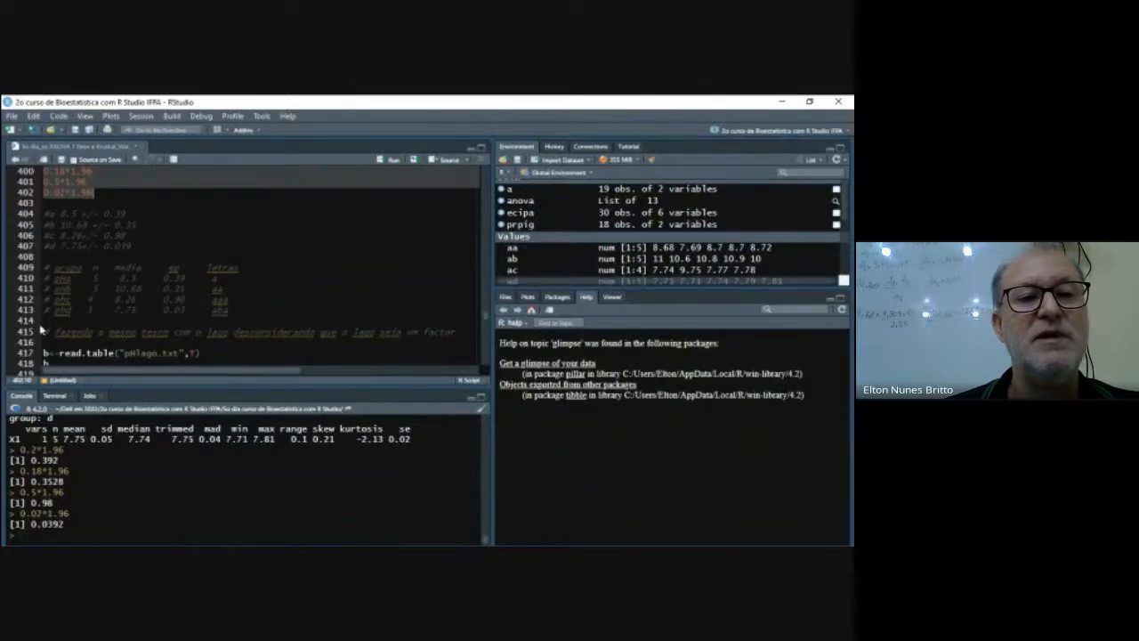
- Run lines 417 and 418 to read pHlago.txt with its header row into b and print the data
left_click(244, 312)
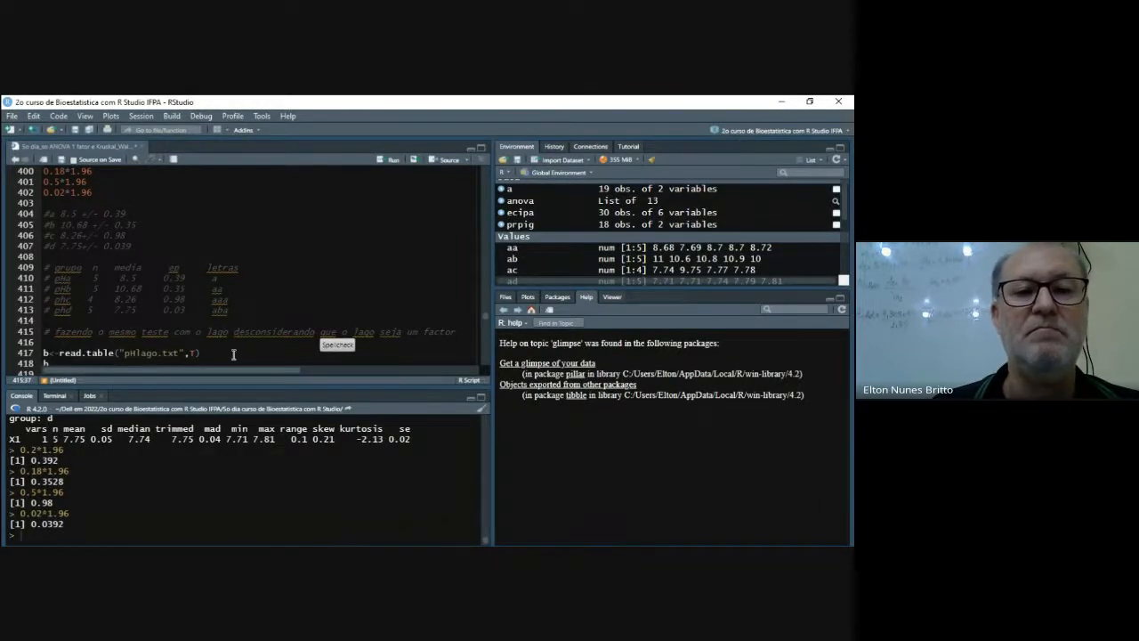
scroll(234, 354, "down", 1)
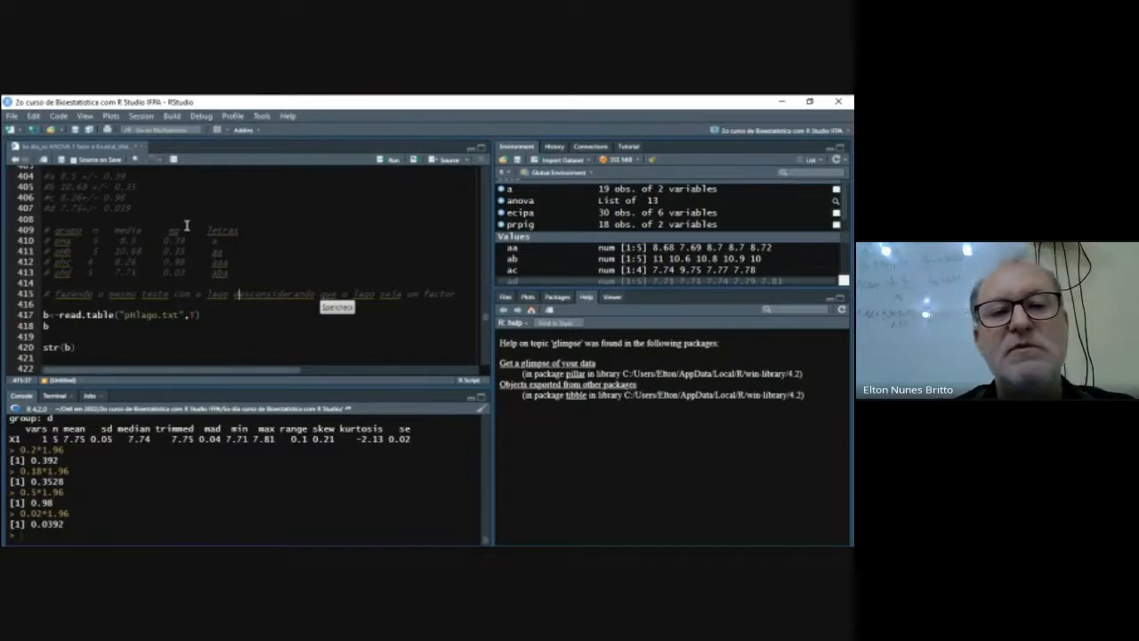
left_click(254, 322)
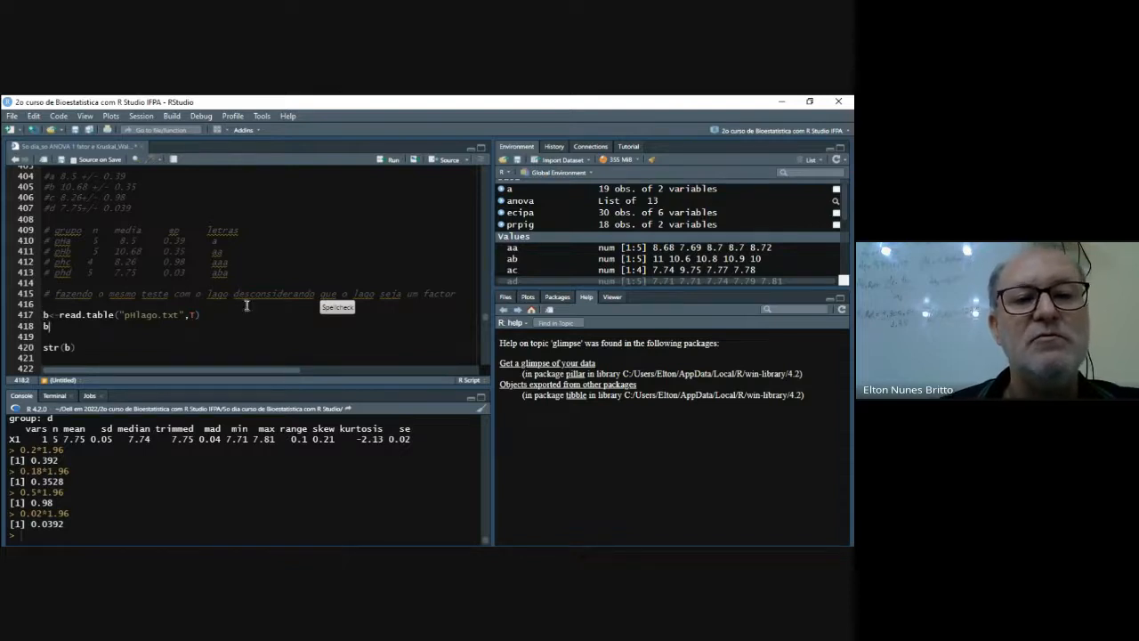
left_click(43, 314)
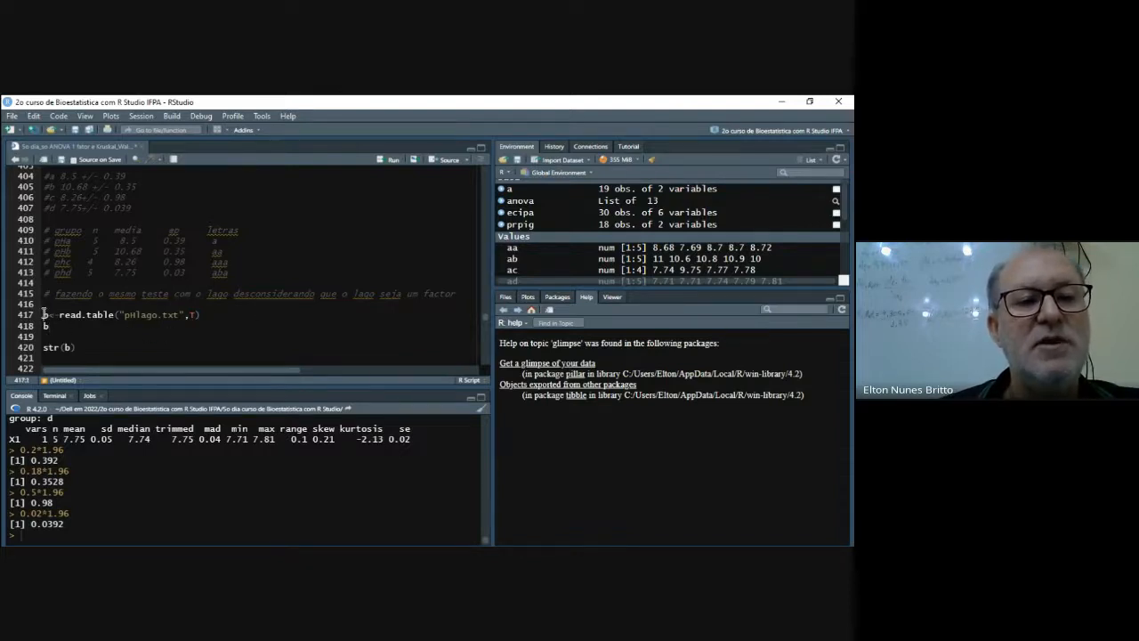
left_click(215, 317)
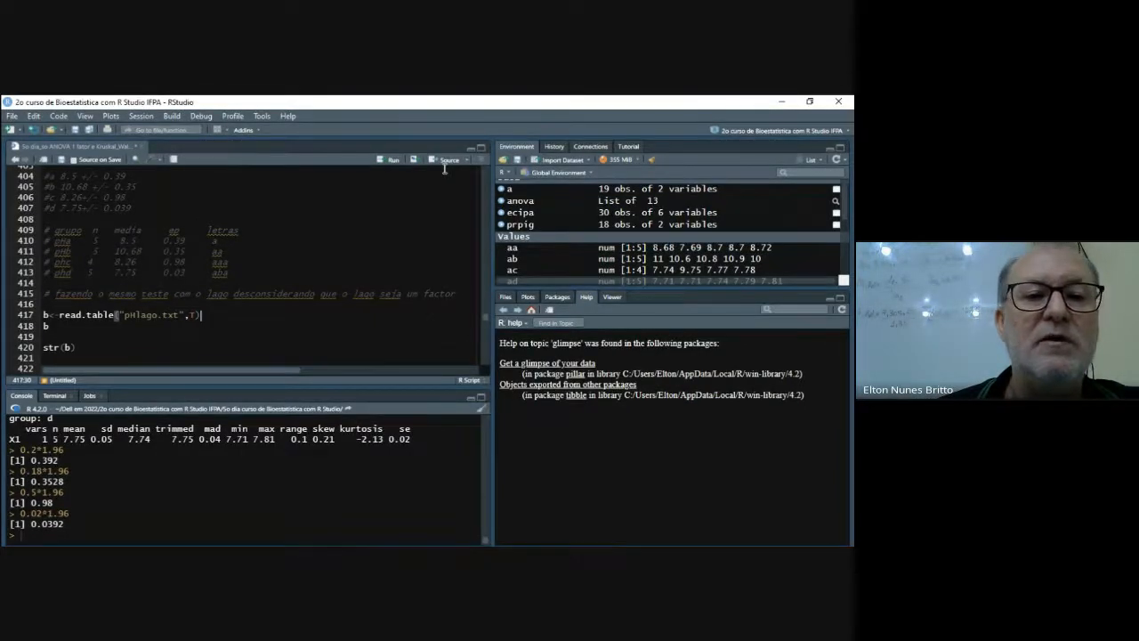
key("ctrl+Return")
left_click(62, 325)
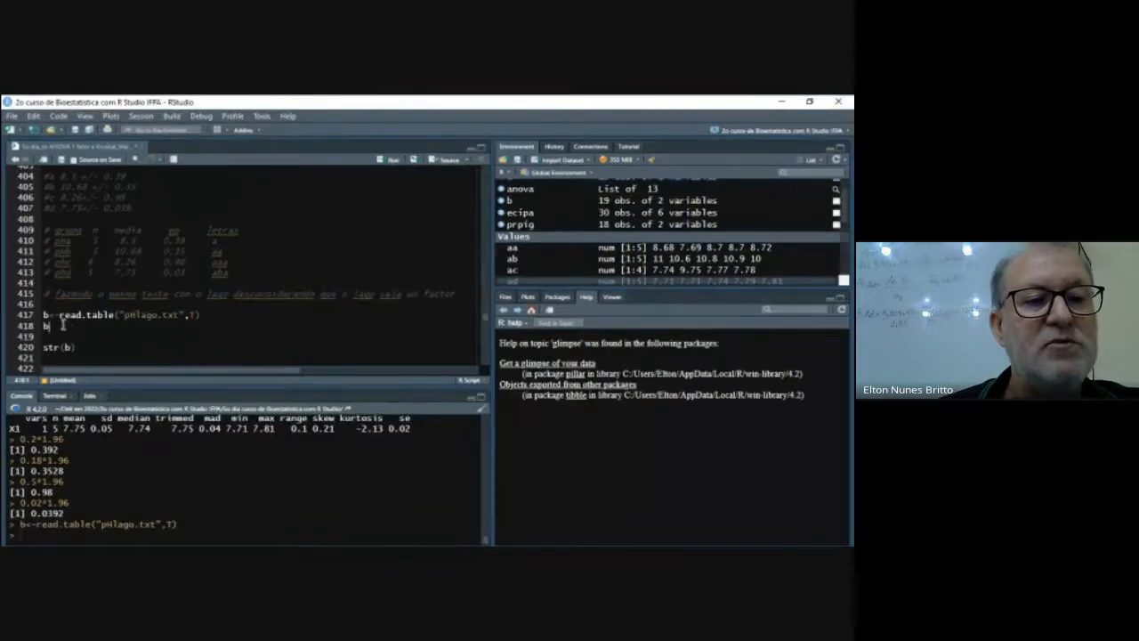
left_click(384, 160)
- Run str(b) to inspect the structure of the imported lake data
scroll(148, 465, "up", 5)
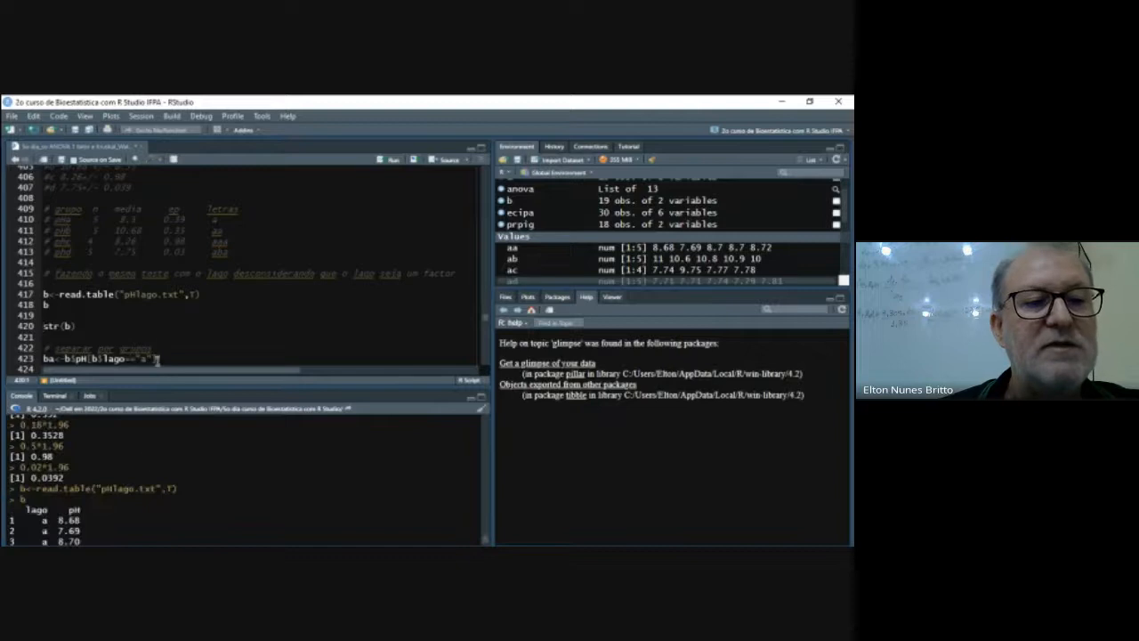
scroll(165, 343, "down", 1)
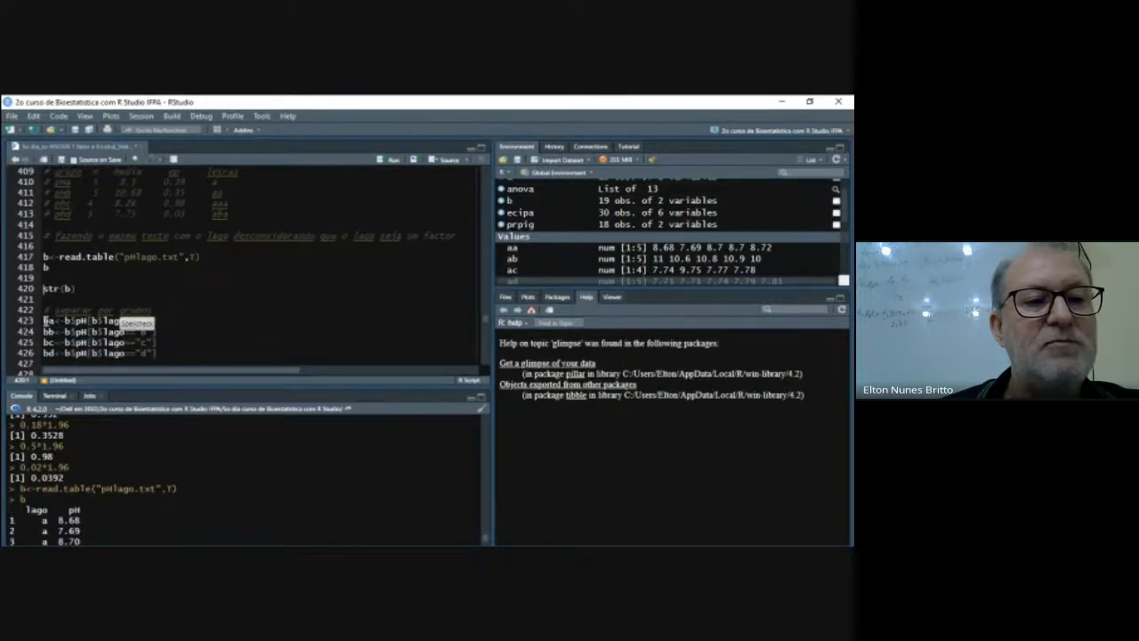
left_click(75, 289)
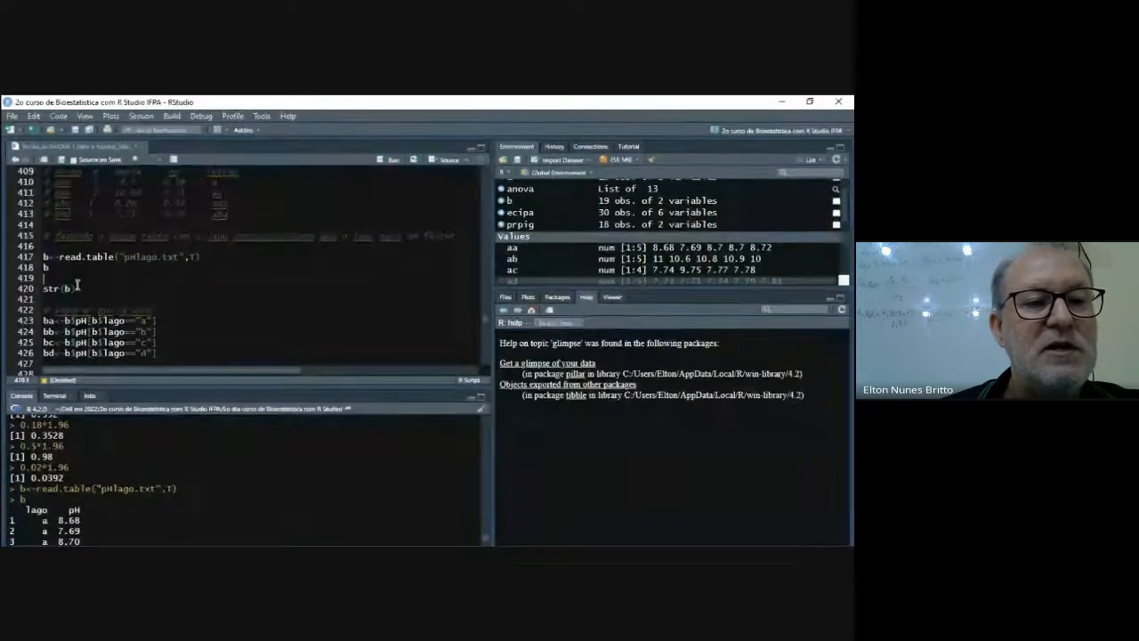
left_click(389, 159)
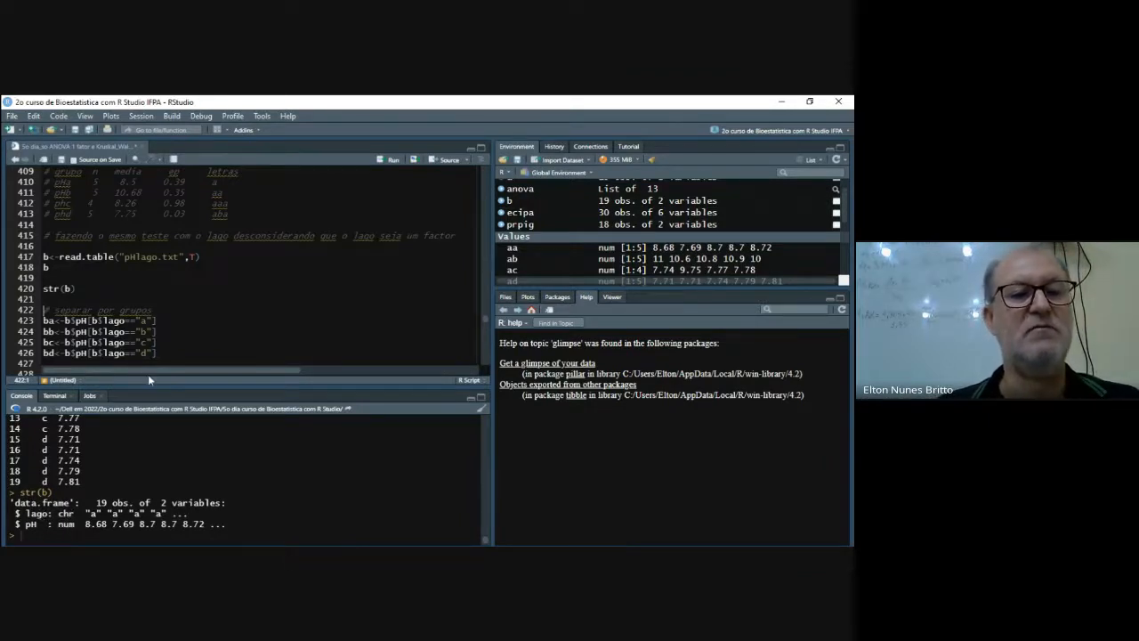
- Run lines 423 to 426 to split the pH values by lake into ba, bb, bc and bd
scroll(166, 332, "down", 1)
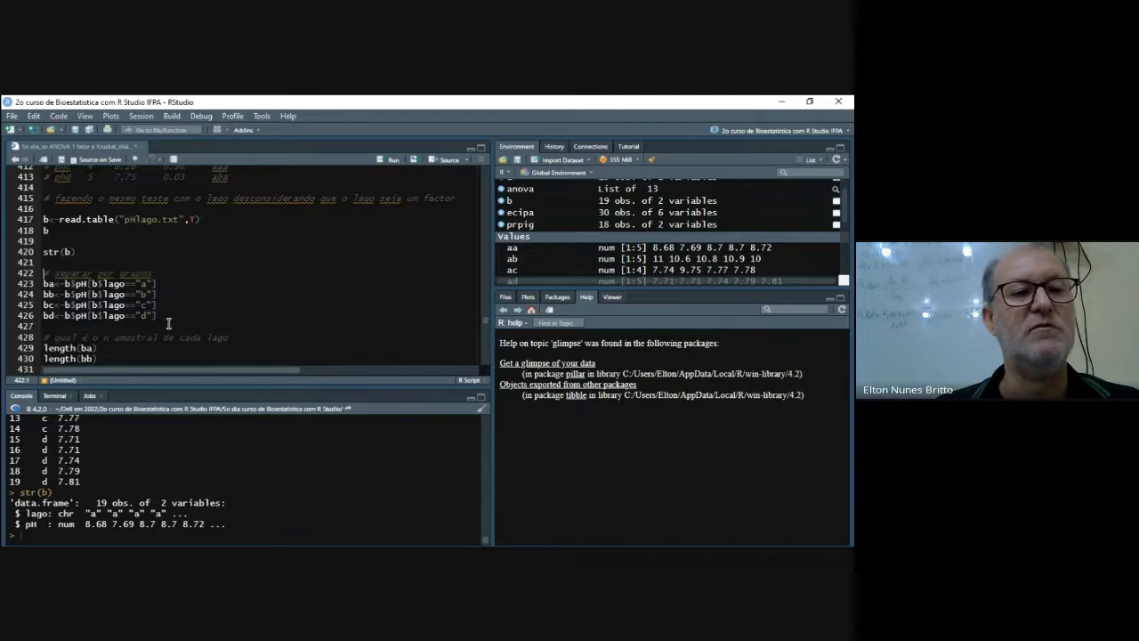
left_click_drag(44, 282, 177, 315)
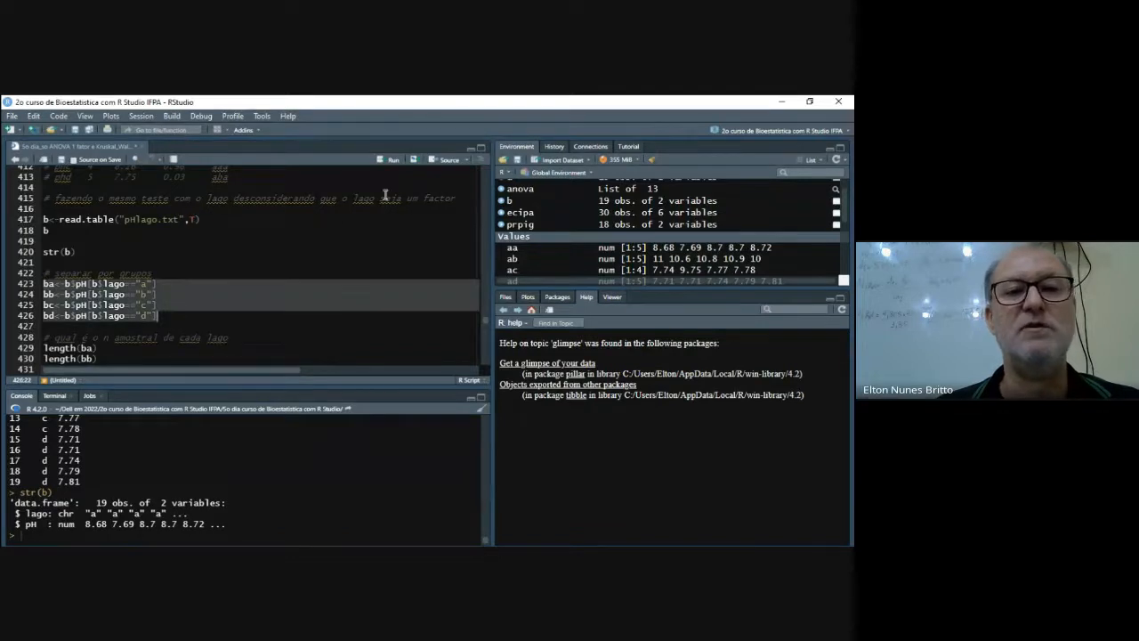
key("ctrl+Return")
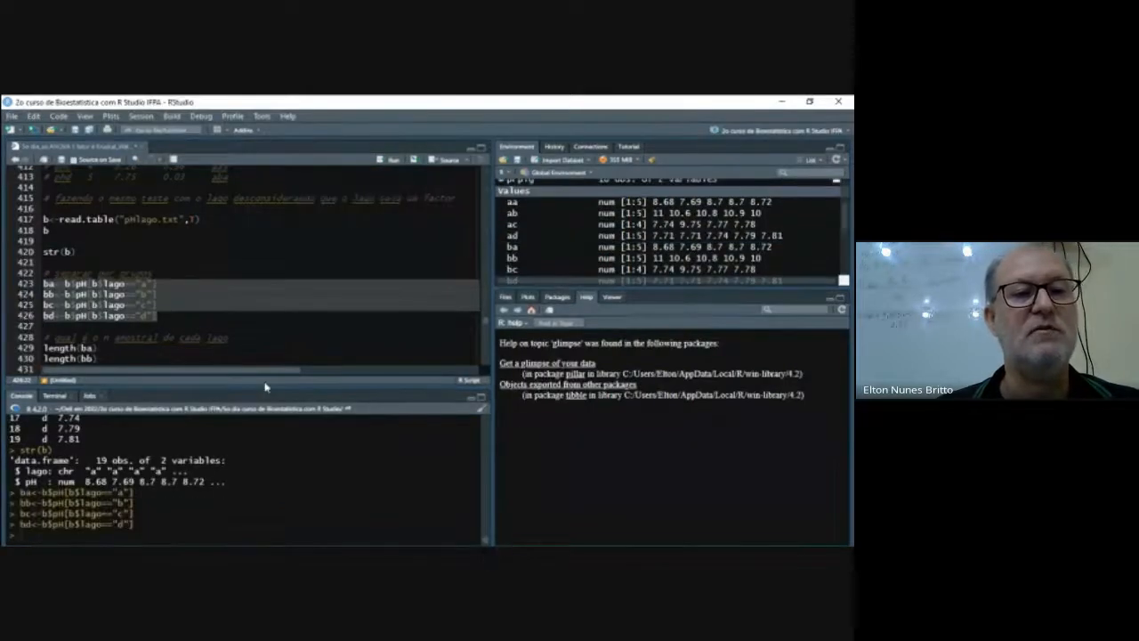
- Run the length calculations for ba, bb, bc and bd, and print the values of all four vectors
scroll(178, 338, "down", 2)
left_click_drag(42, 271, 108, 304)
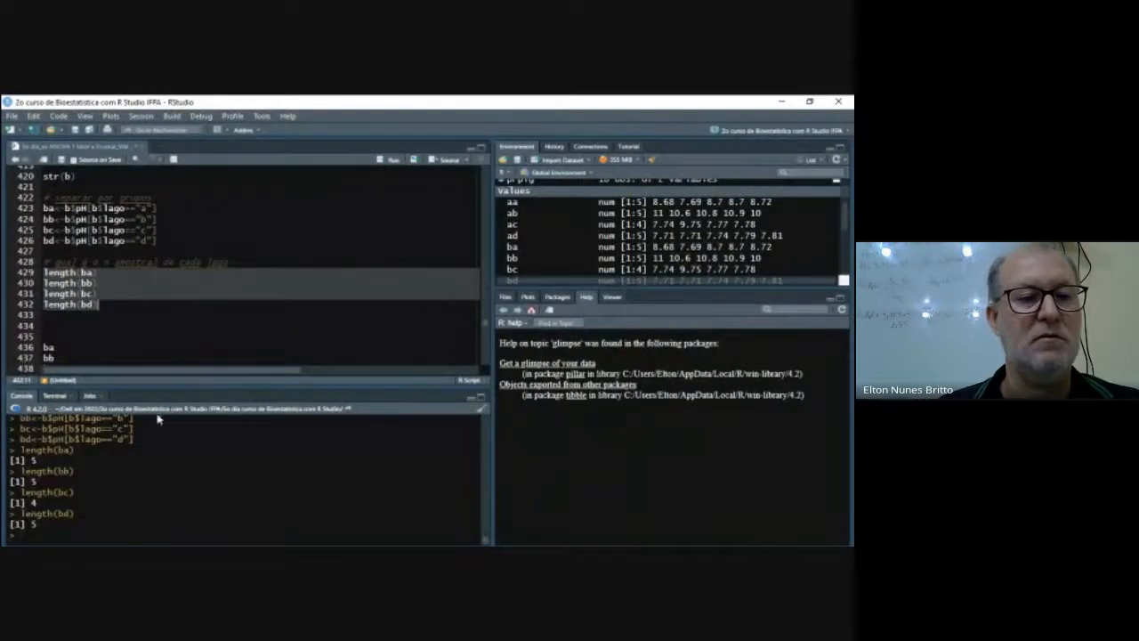
type("bc bd # testar a normalidade shapiro.test(ba) shapiro.test(bb) shapiro.test(bc) shapiro.test(bd)")
left_click_drag(43, 272, 55, 304)
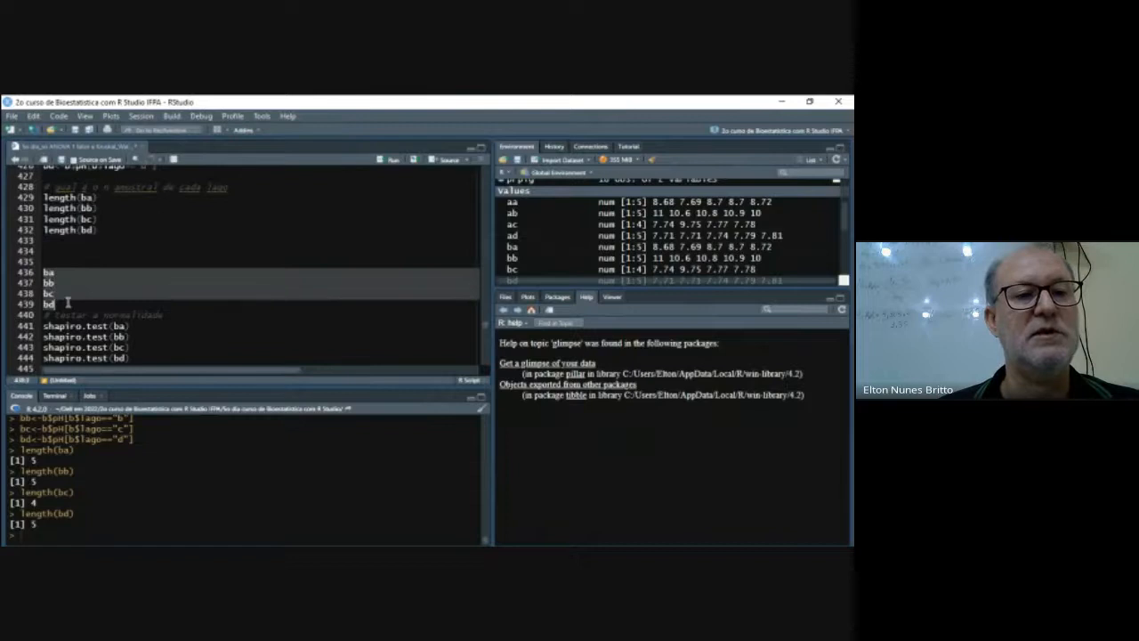
left_click(388, 160)
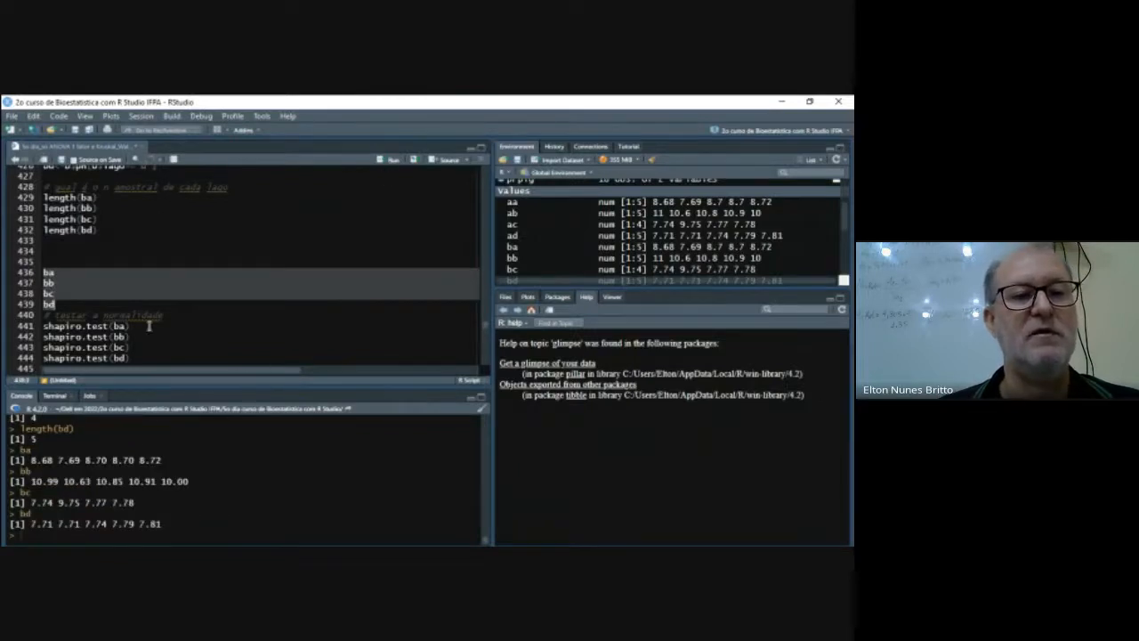
- Run the Shapiro-Wilk normality tests on ba, bb, bc and bd in lines 441 to 444
left_click_drag(42, 325, 144, 357)
left_click(389, 161)
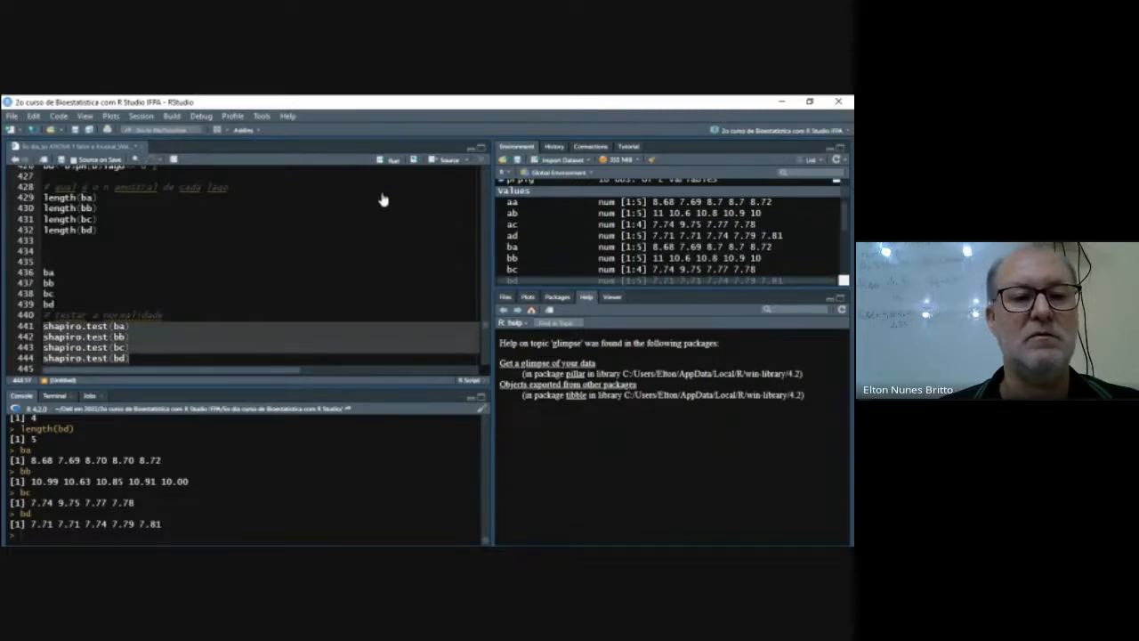
scroll(365, 482, "up", 2)
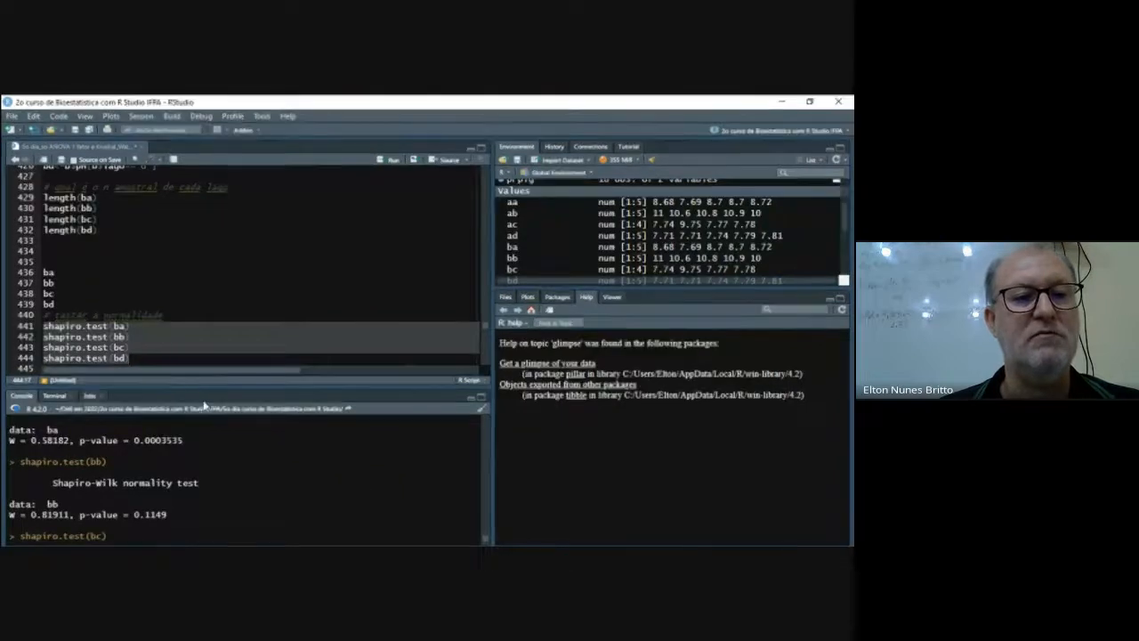
- Insert three blank lines below the shapiro.test(bd) line to make room for more code
left_click(175, 359)
scroll(175, 358, "down", 3)
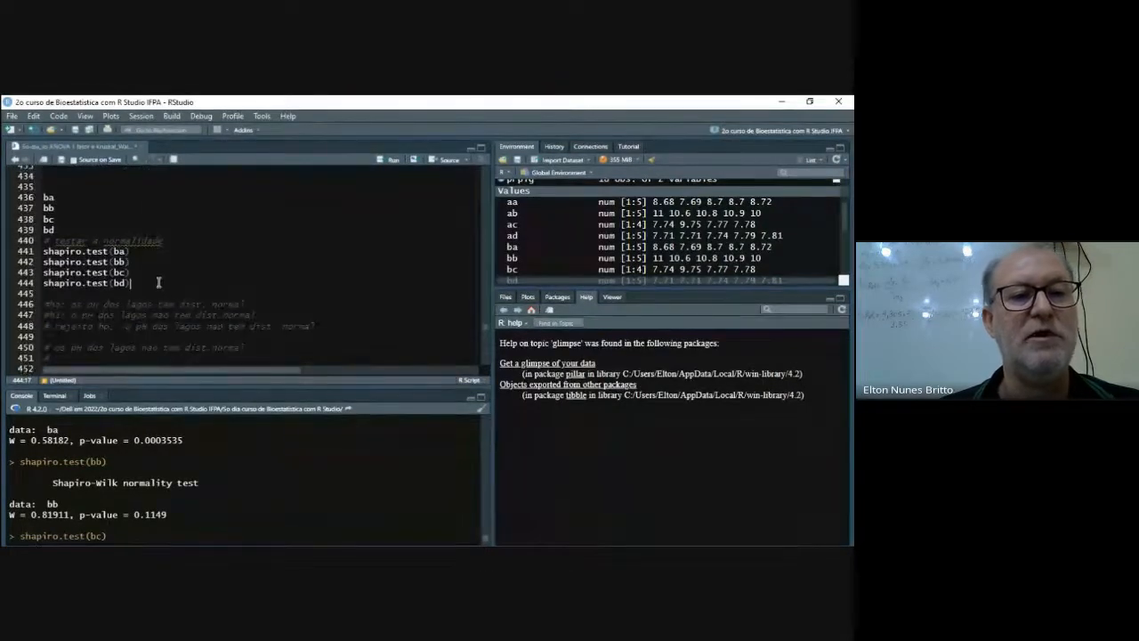
key("Return")
key("Return")
key("Return")
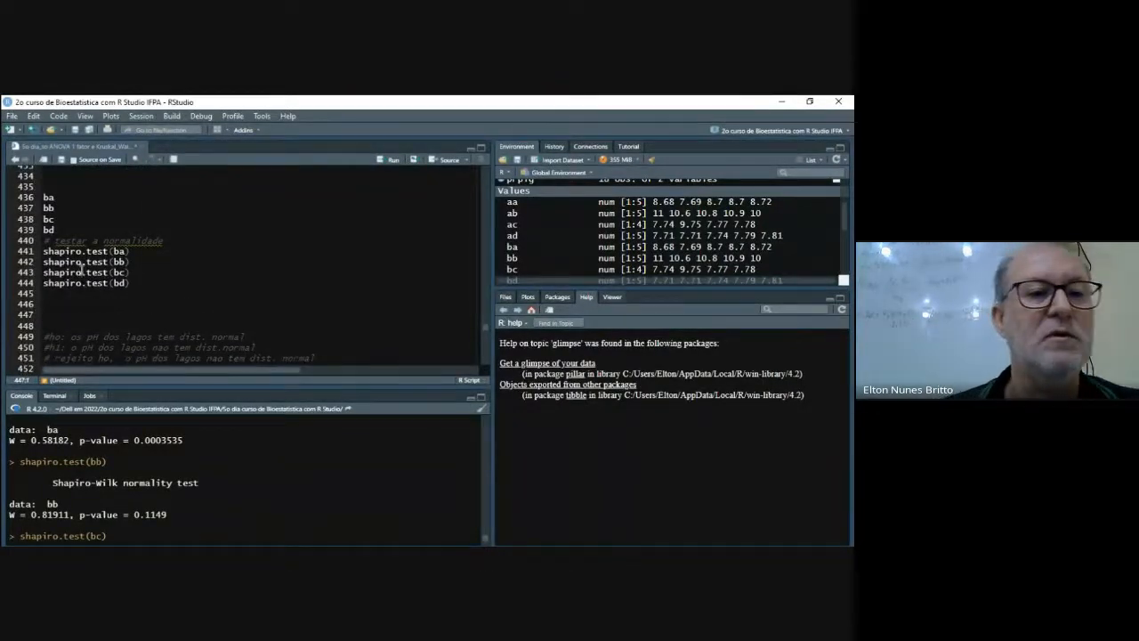
- Copy the earlier Shapiro-Wilk test lines for aa, ab, ac and ad from lines 327 to 330
scroll(305, 291, "up", 14)
scroll(305, 291, "up", 19)
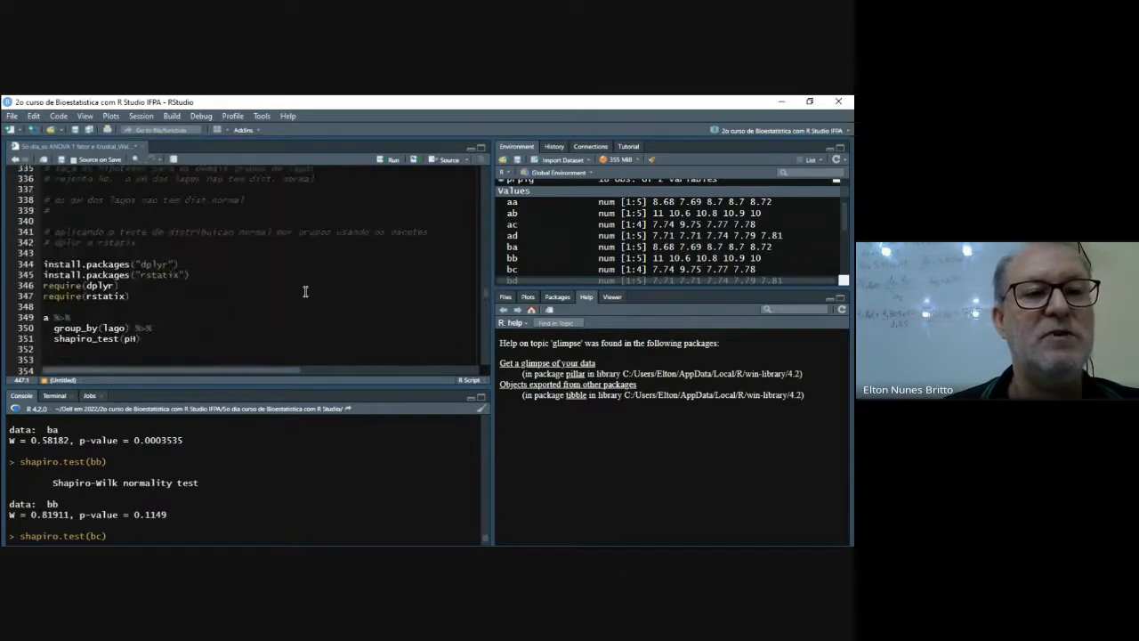
scroll(305, 291, "up", 3)
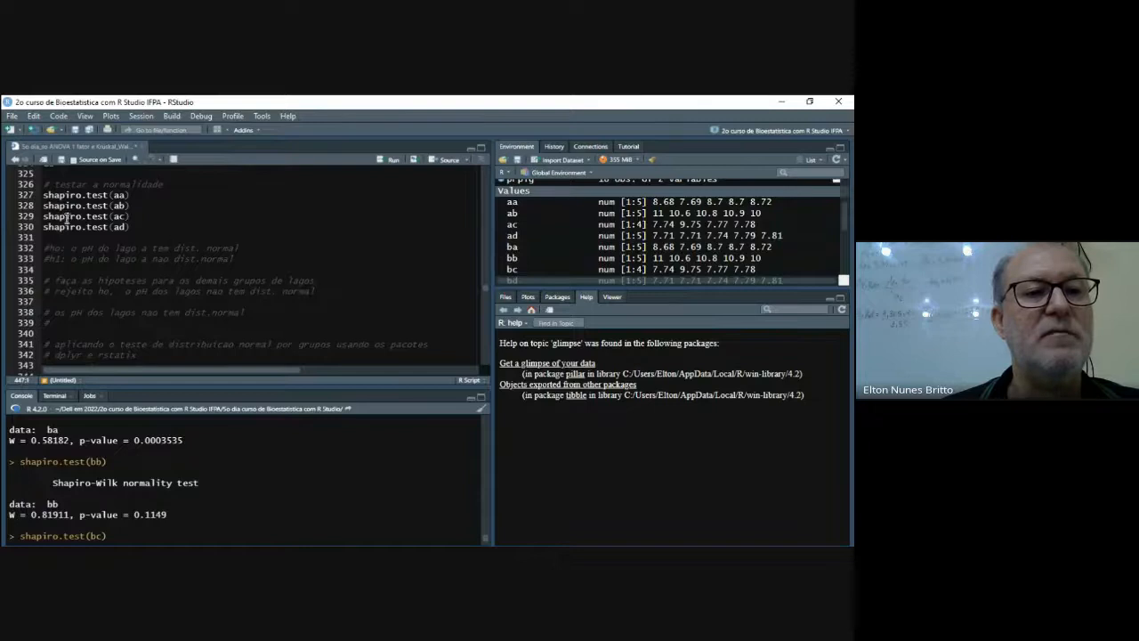
scroll(230, 202, "up", 6)
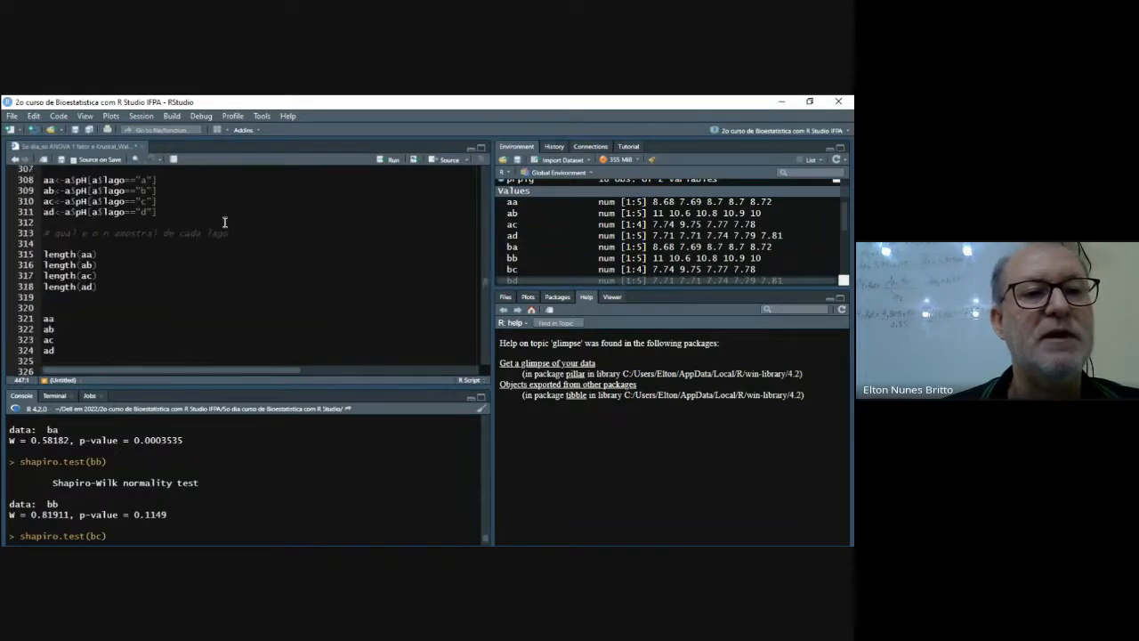
scroll(214, 222, "down", 5)
left_click_drag(42, 234, 134, 264)
right_click(110, 255)
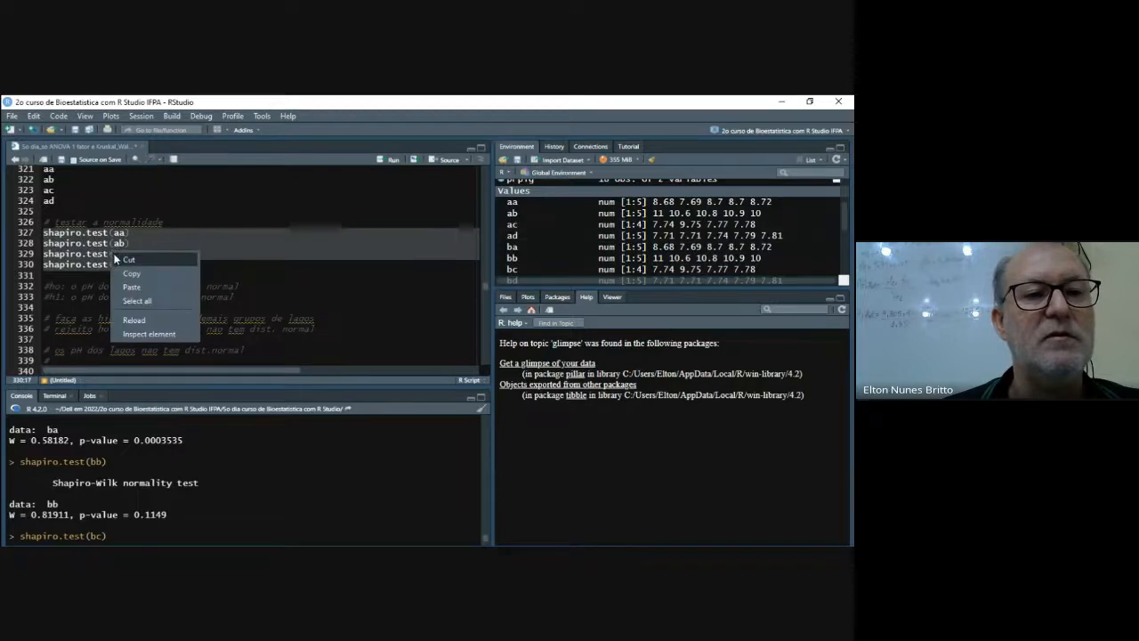
left_click(132, 273)
- Paste the copied aa to ad Shapiro-Wilk test lines below the ba to bd tests, adding another blank line there
scroll(261, 249, "down", 8)
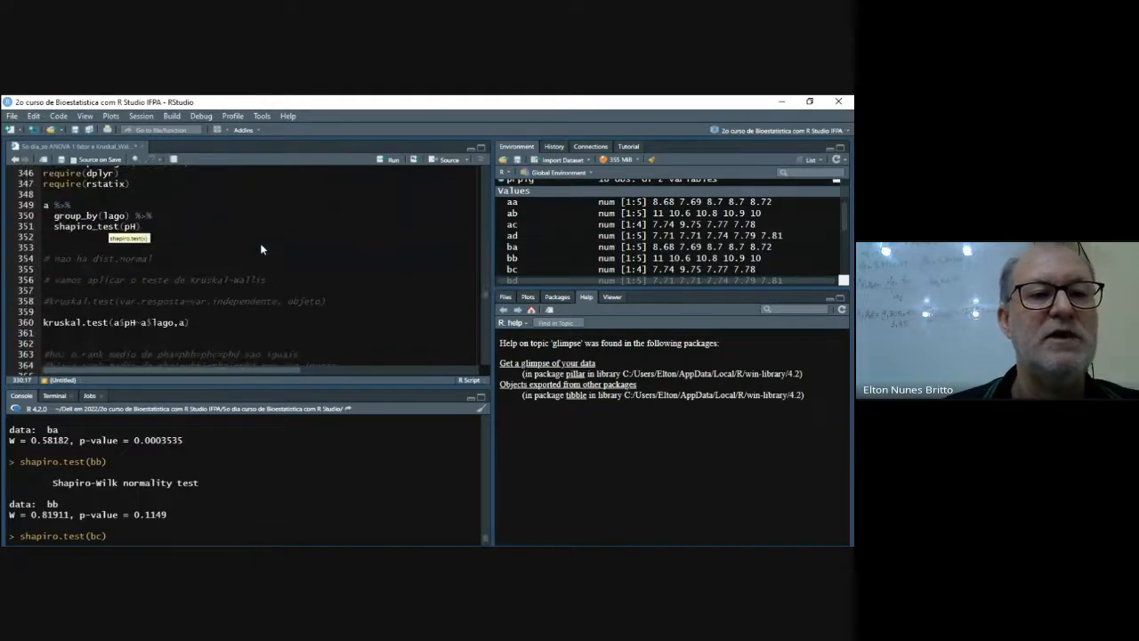
scroll(261, 249, "down", 20)
scroll(260, 249, "up", 1)
scroll(261, 249, "down", 2)
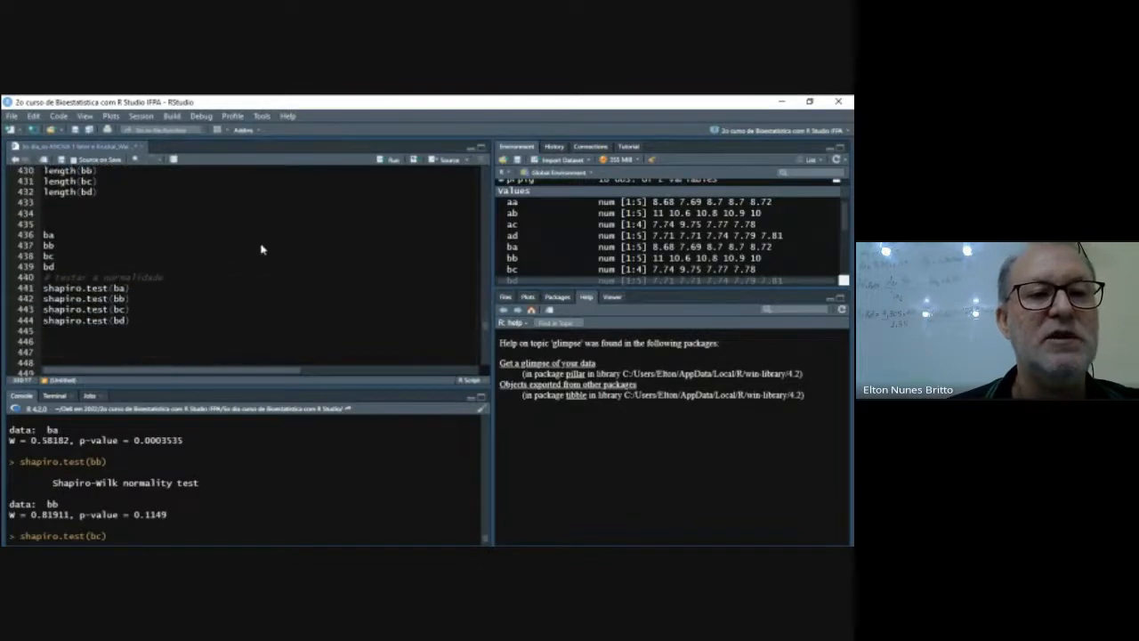
scroll(261, 250, "down", 3)
left_click(141, 264)
key("Return")
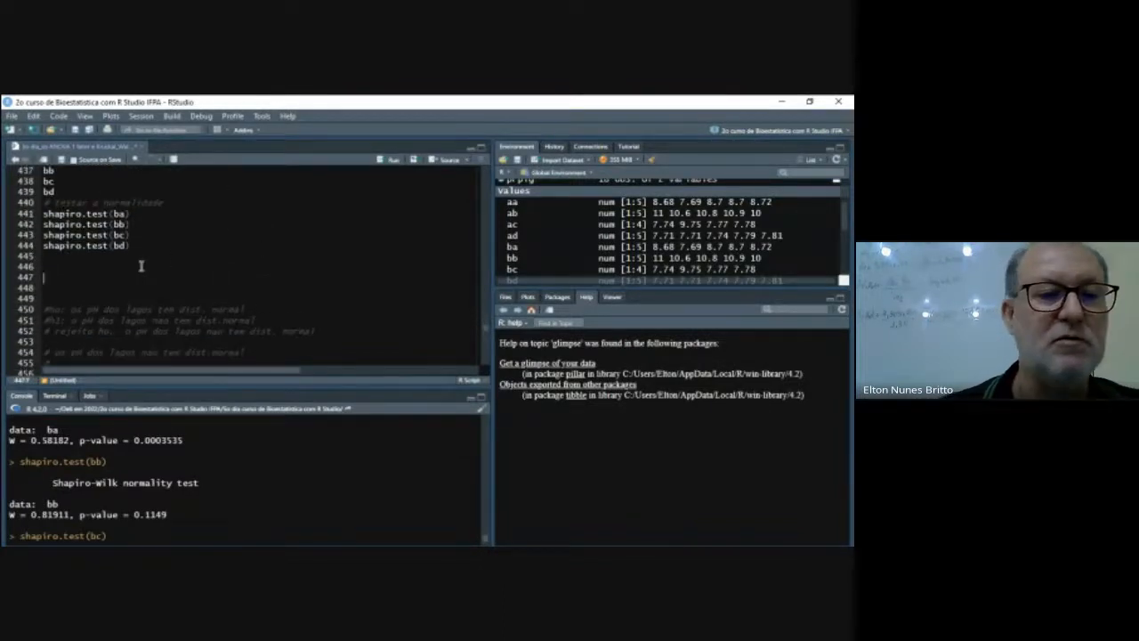
scroll(142, 264, "down", 5)
scroll(60, 233, "up", 4)
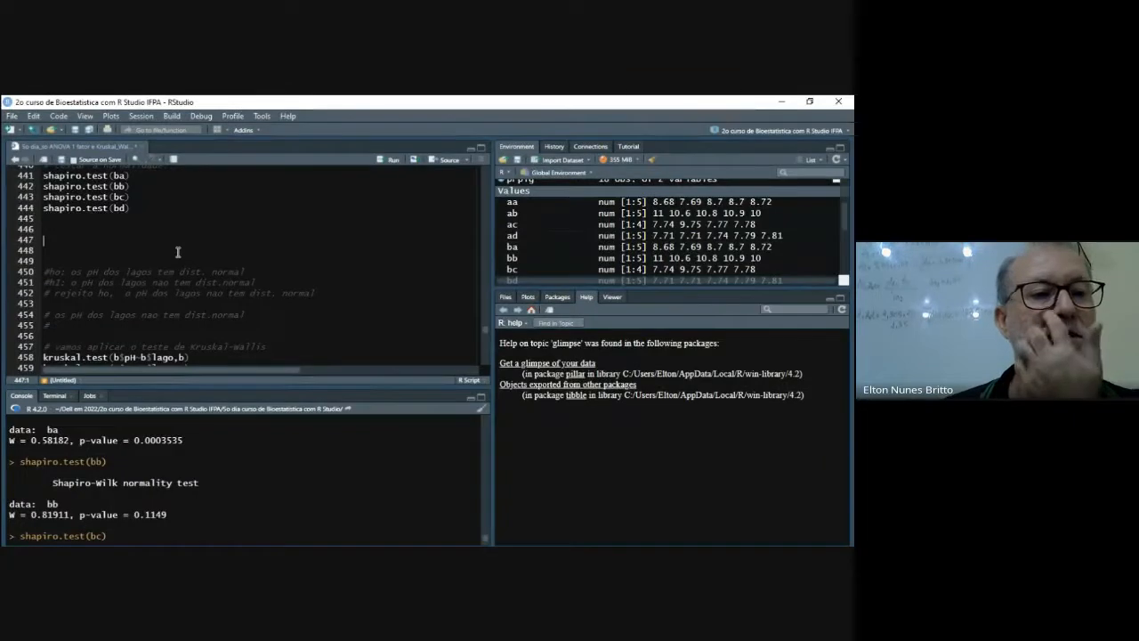
key("ctrl+v")
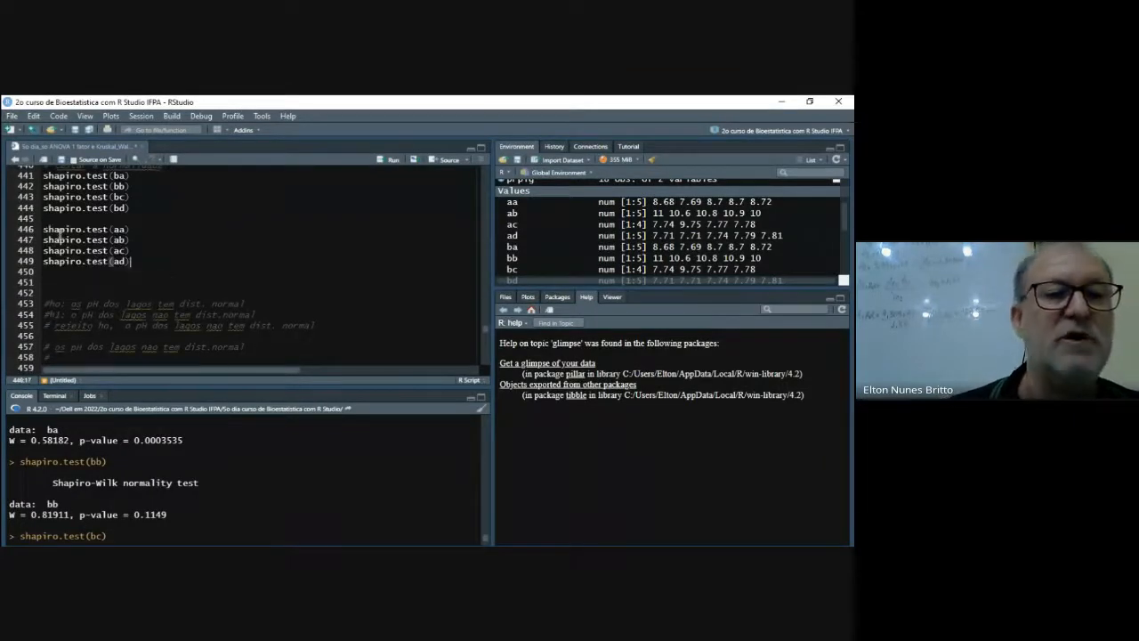
- Run the pasted Shapiro-Wilk tests on aa, ab, ac and ad and compare their output with the ba to bd tests
left_click_drag(42, 229, 140, 260)
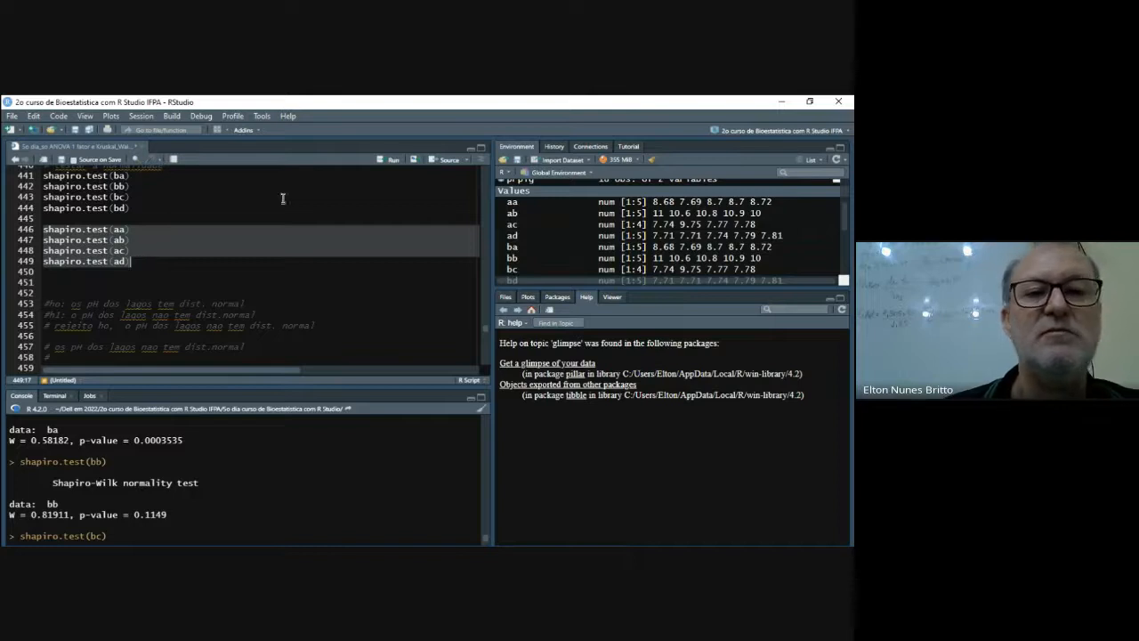
left_click(389, 160)
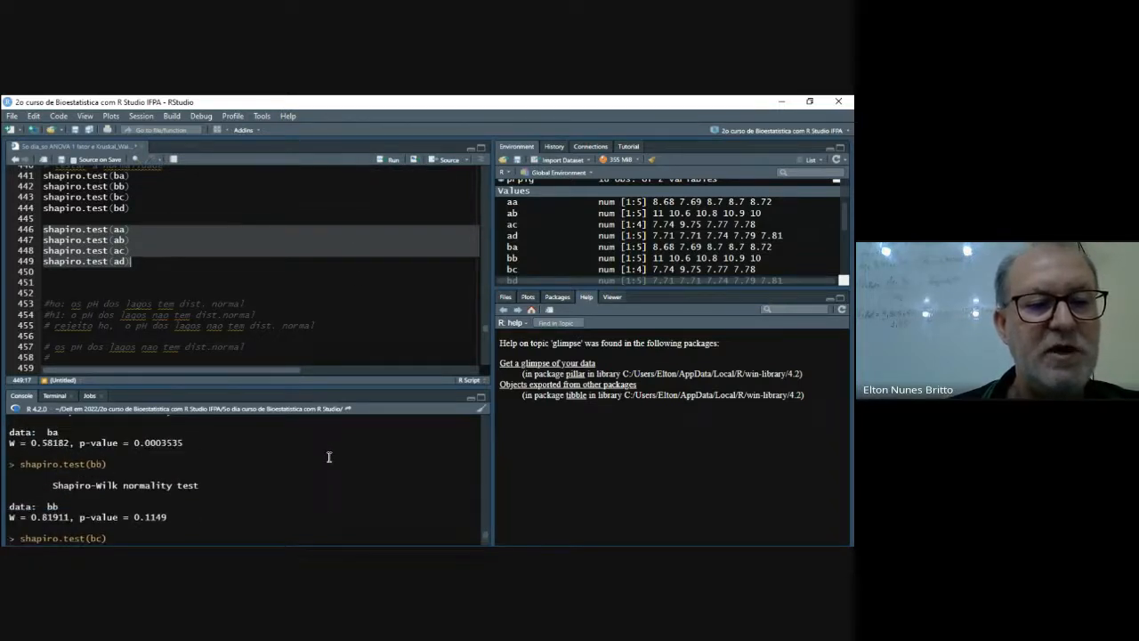
scroll(329, 456, "up", 3)
scroll(329, 457, "down", 2)
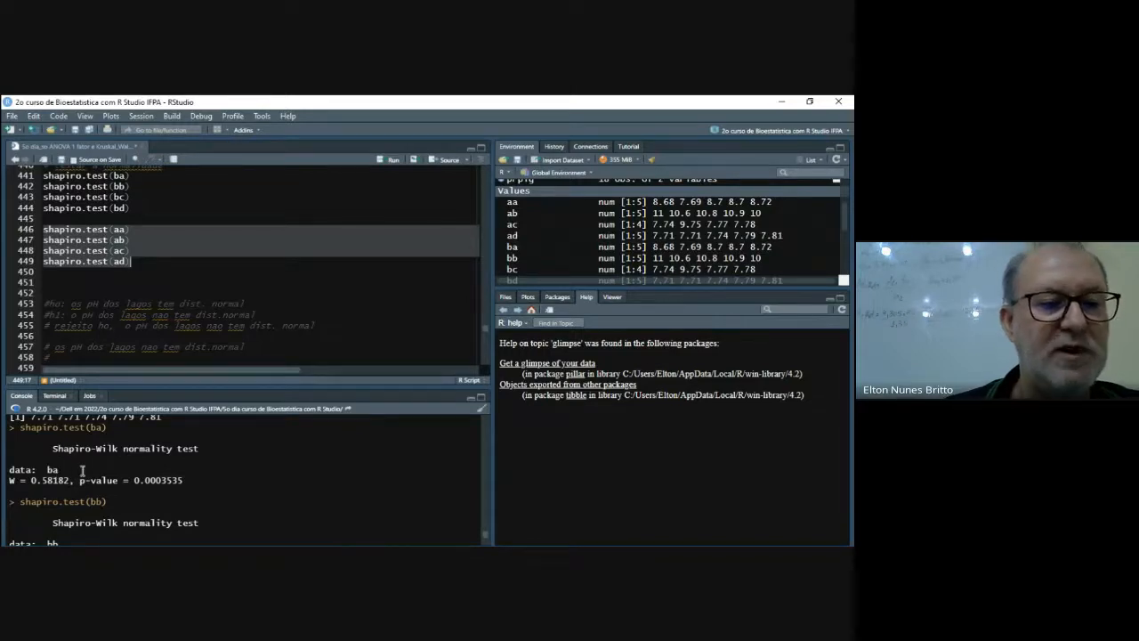
scroll(133, 479, "down", 7)
scroll(163, 479, "down", 3)
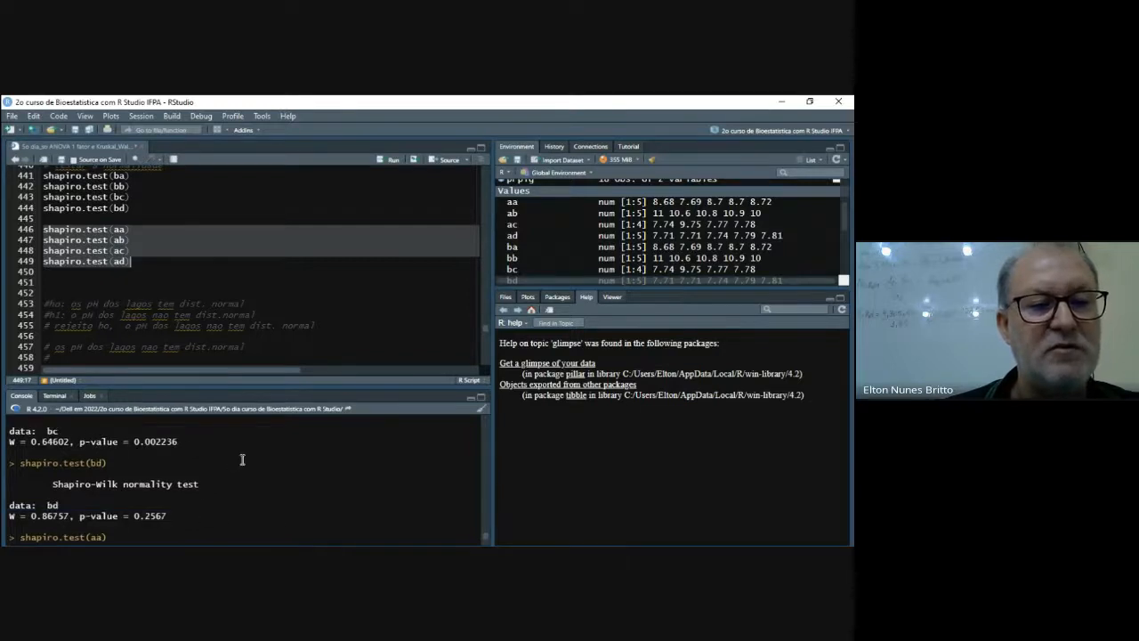
scroll(242, 460, "up", 2)
scroll(242, 459, "down", 1)
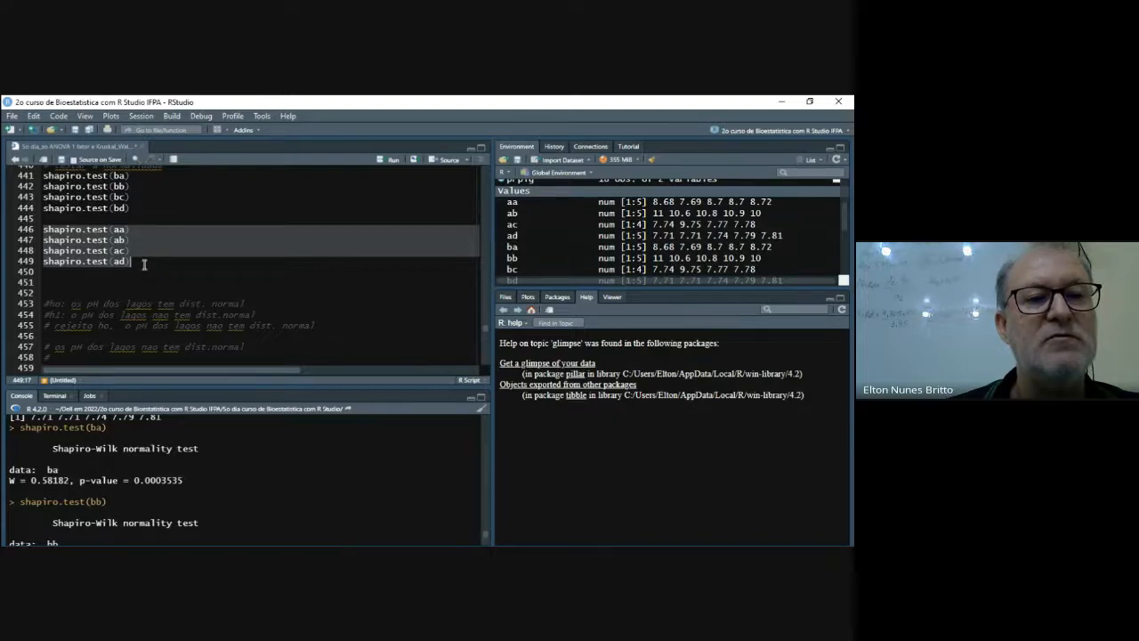
left_click(129, 186)
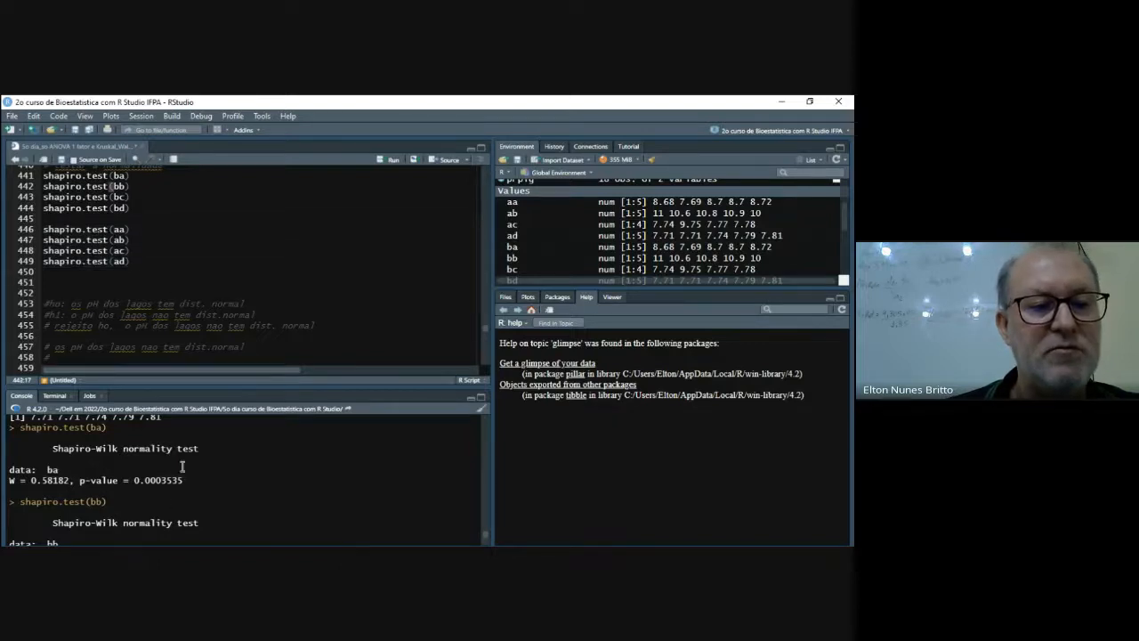
- Compare the bb and ab Shapiro-Wilk results in the console, and remove one blank line below the shapiro.test(ad) line
scroll(125, 513, "down", 2)
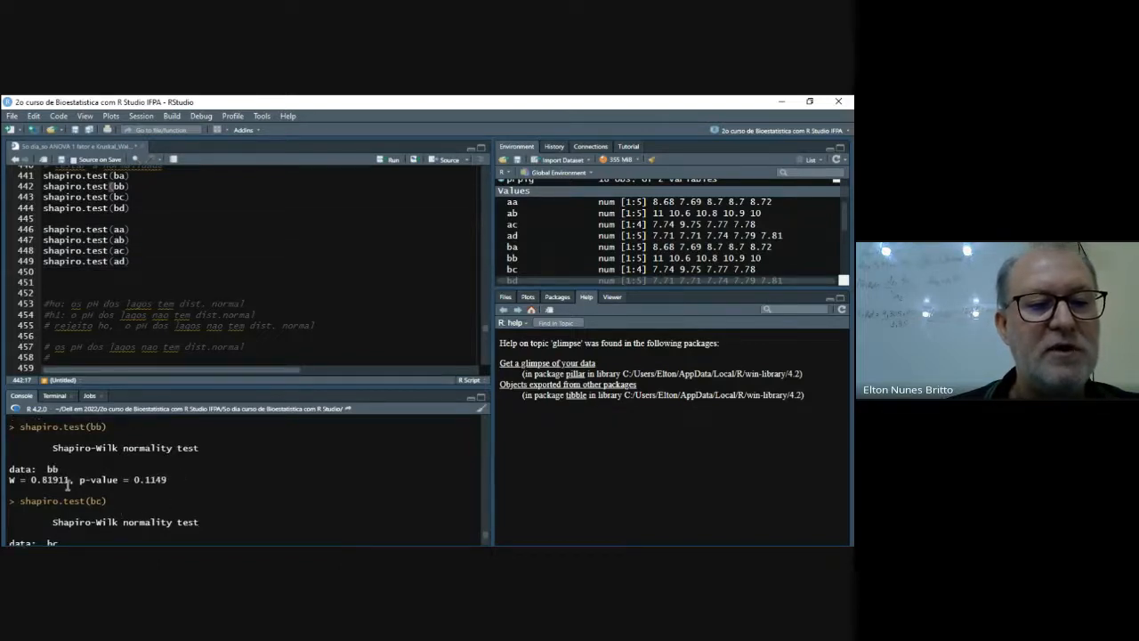
scroll(139, 481, "down", 8)
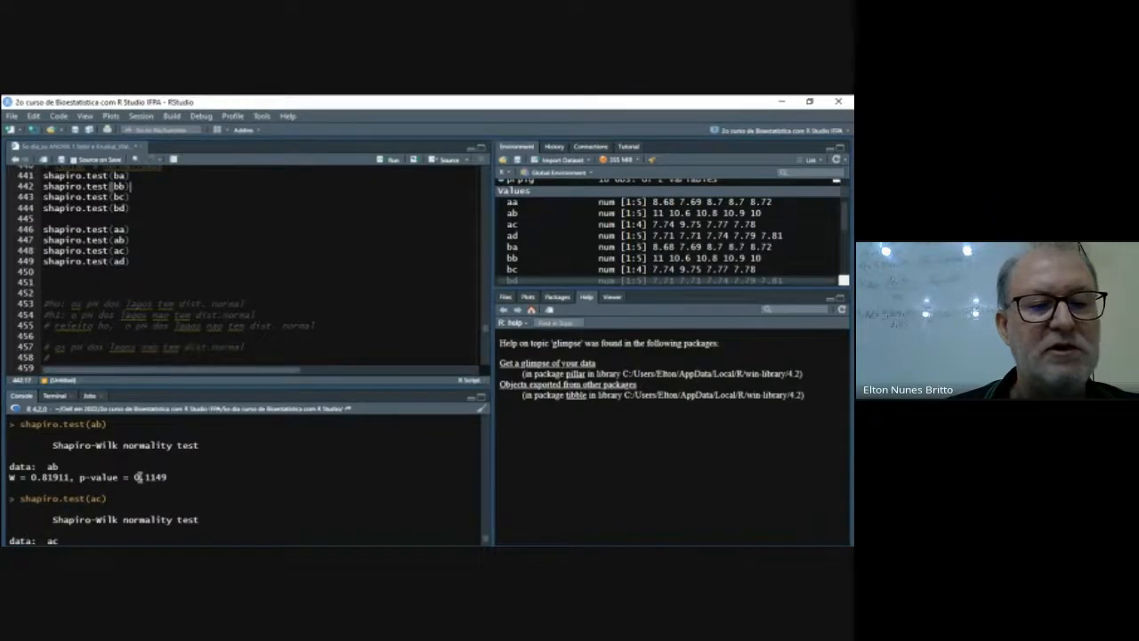
left_click(172, 267)
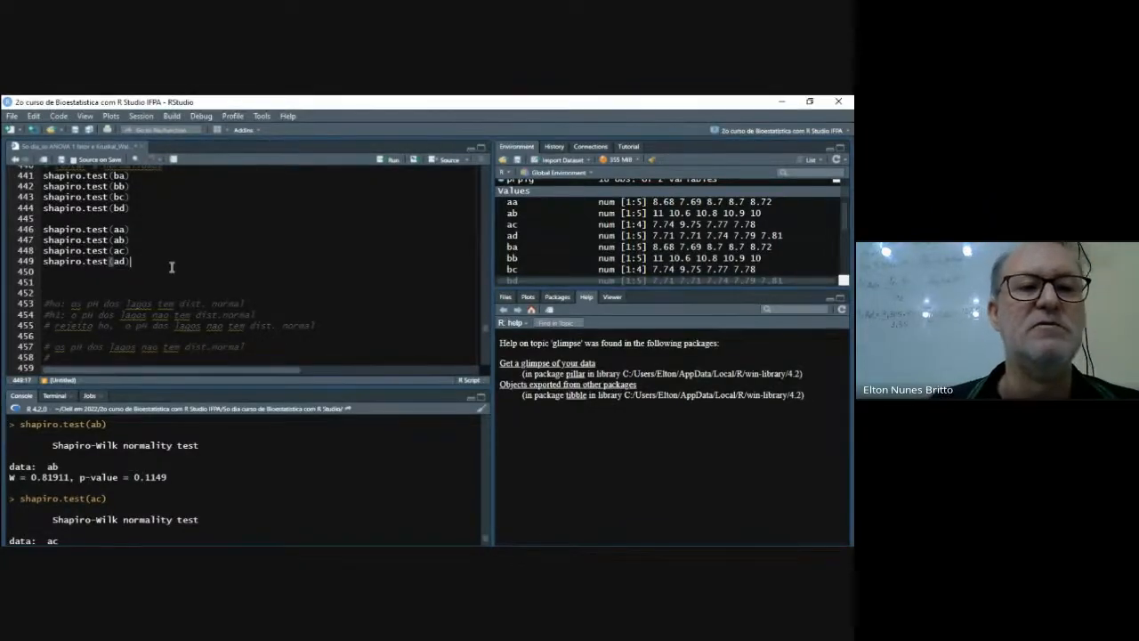
left_click(167, 279)
left_click(166, 285)
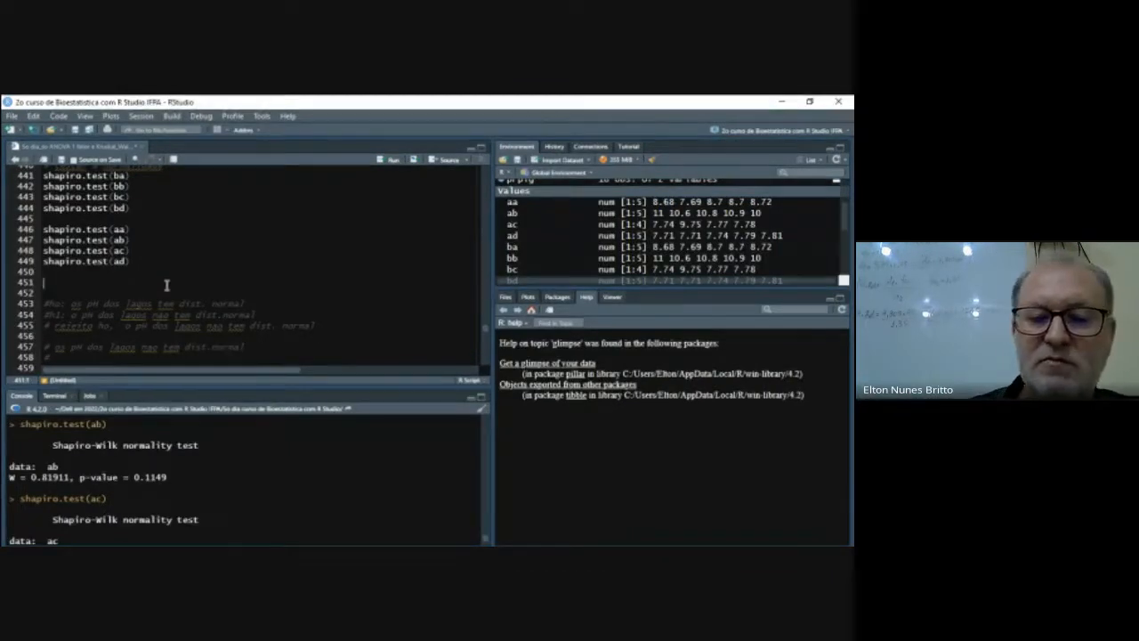
key("Delete")
- Run the Kruskal-Wallis tests of pH by lago for objects b and a on lines 460 and 461
scroll(189, 304, "down", 3)
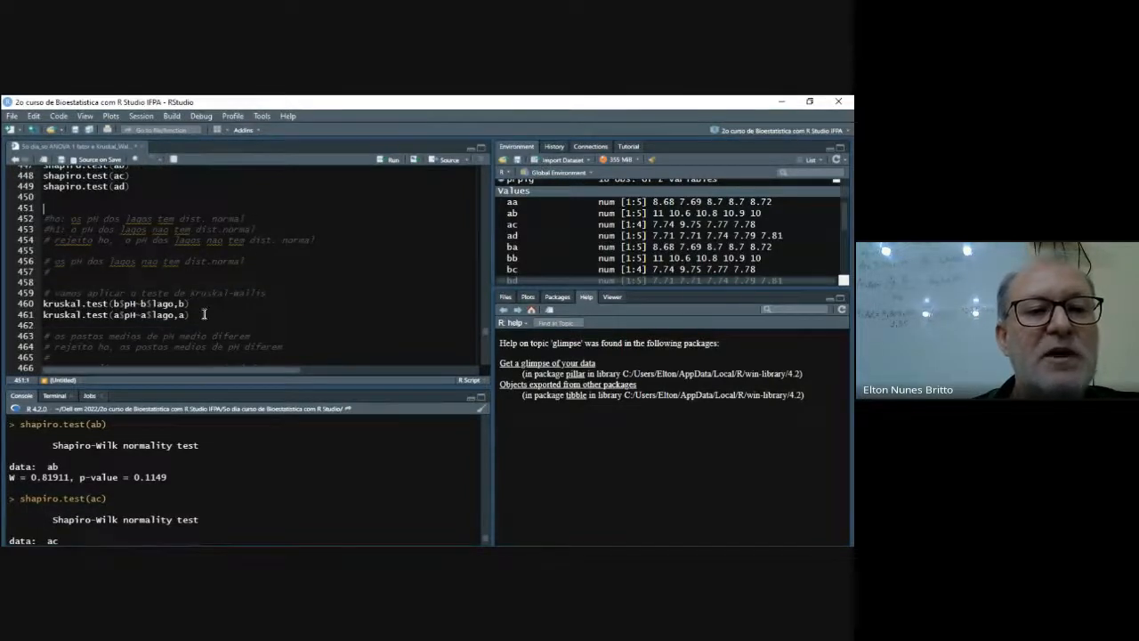
left_click(202, 304)
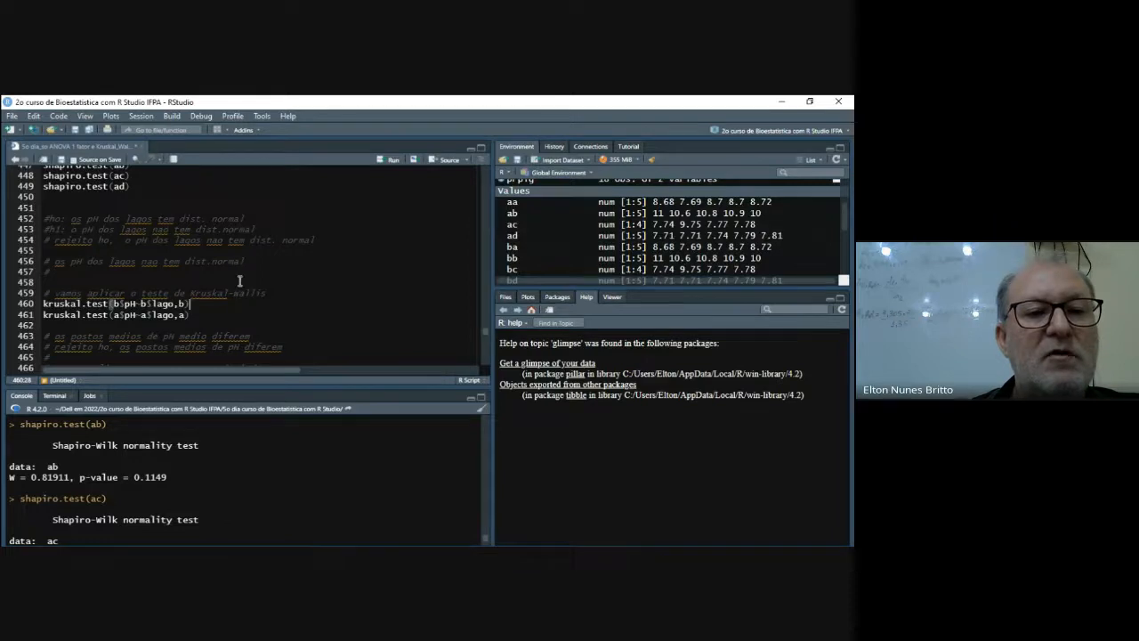
left_click(392, 161)
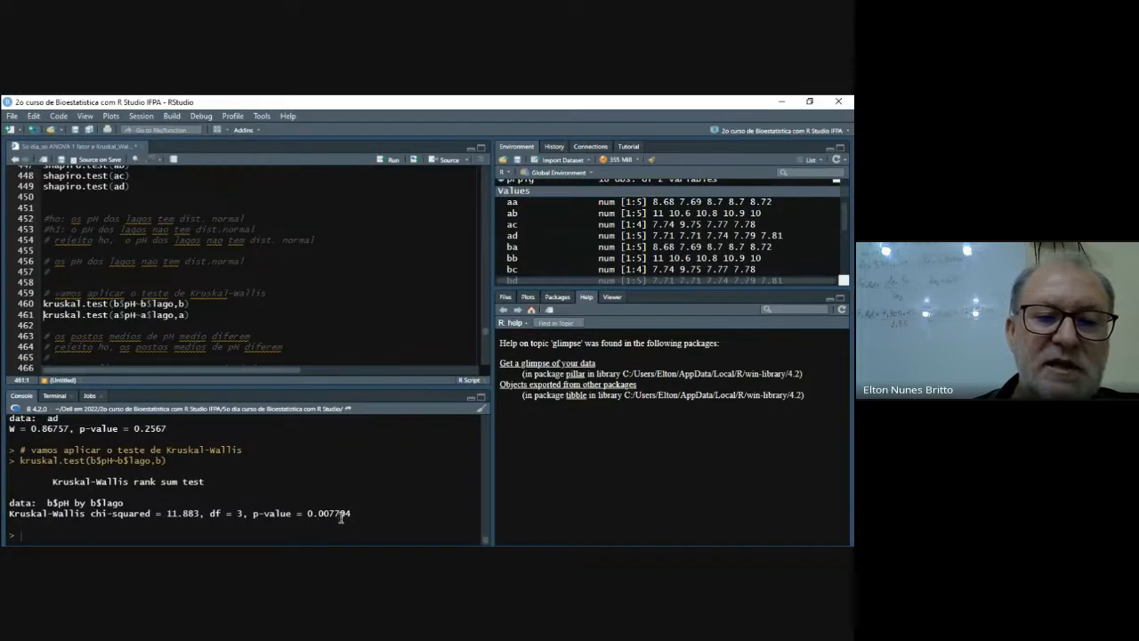
left_click(195, 316)
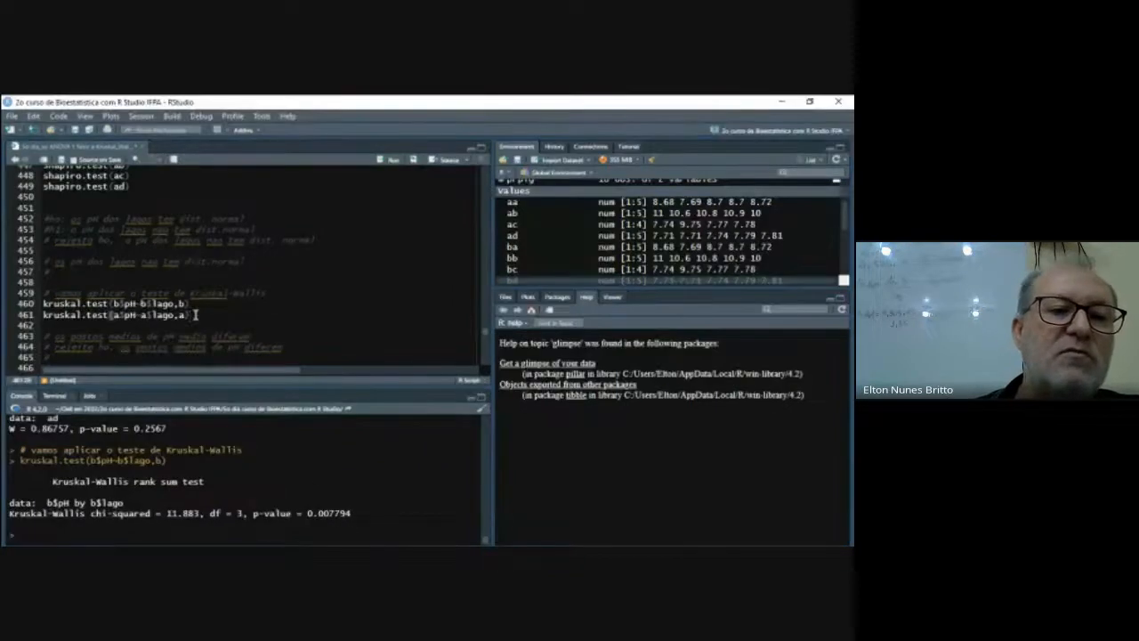
left_click(392, 161)
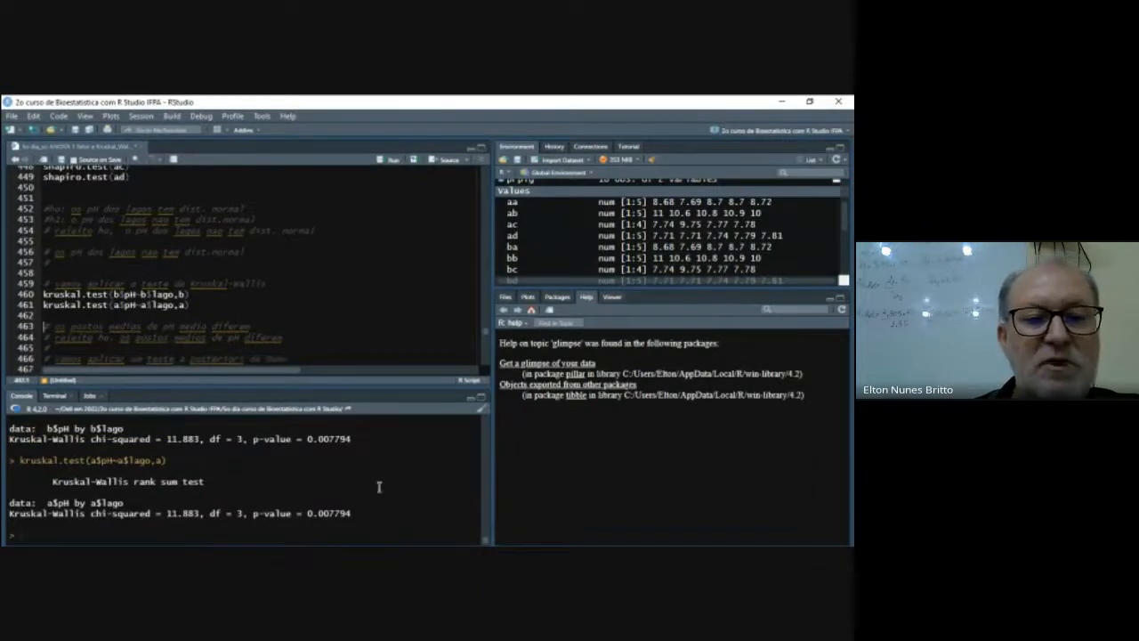
- Run the Dunn post hoc test of pH by lago on object b with the Bonferroni method
scroll(237, 308, "down", 1)
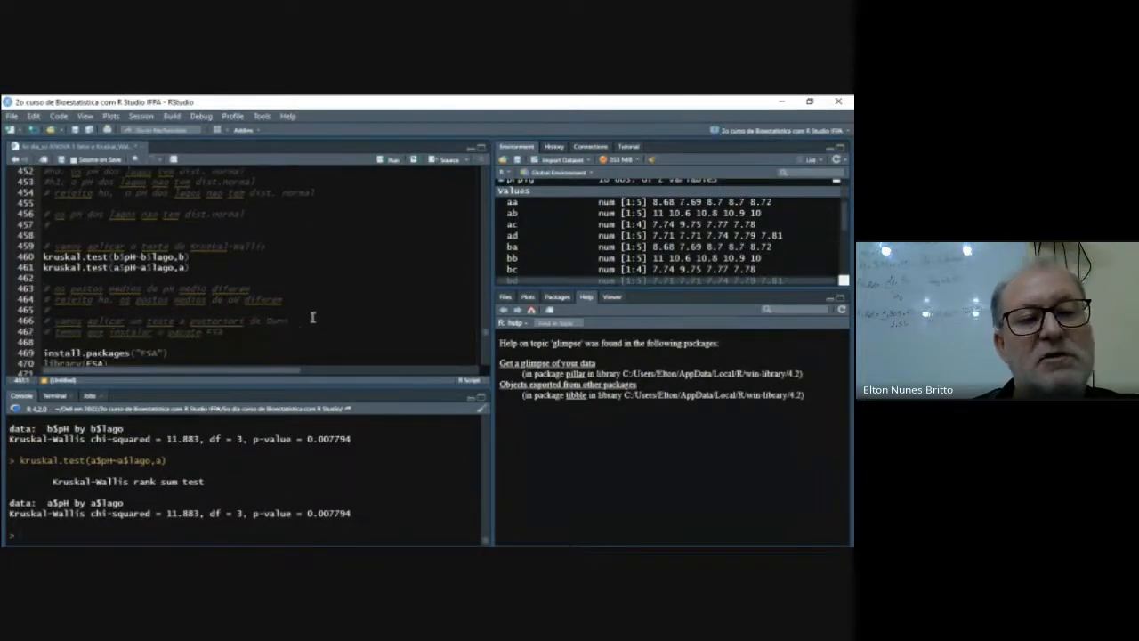
scroll(319, 322, "down", 1)
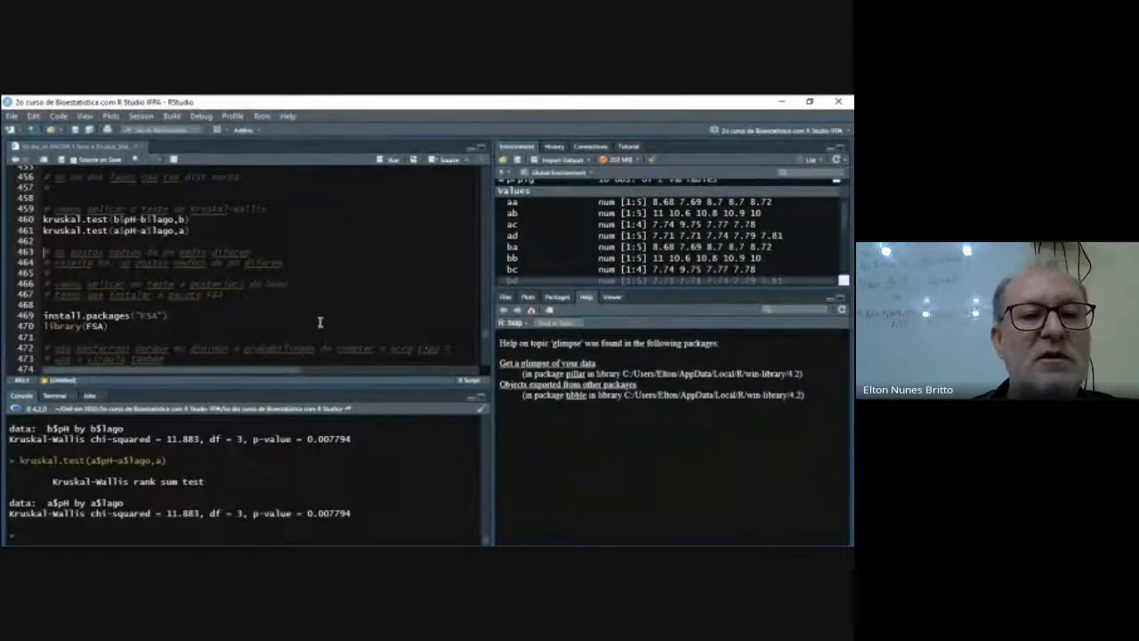
scroll(364, 299, "down", 1)
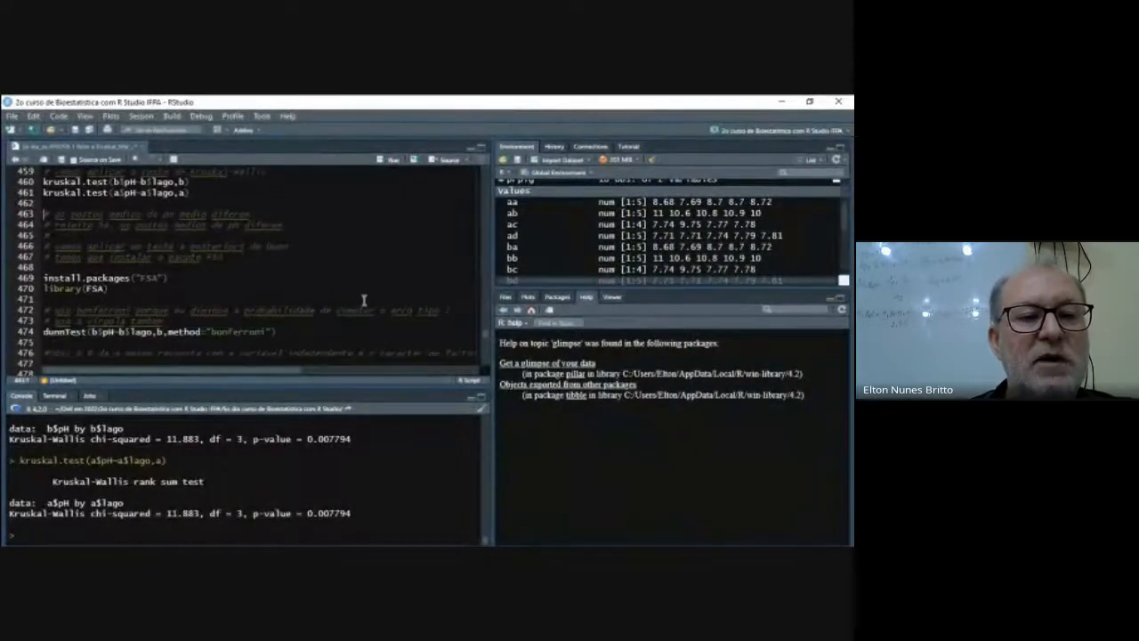
left_click(276, 331)
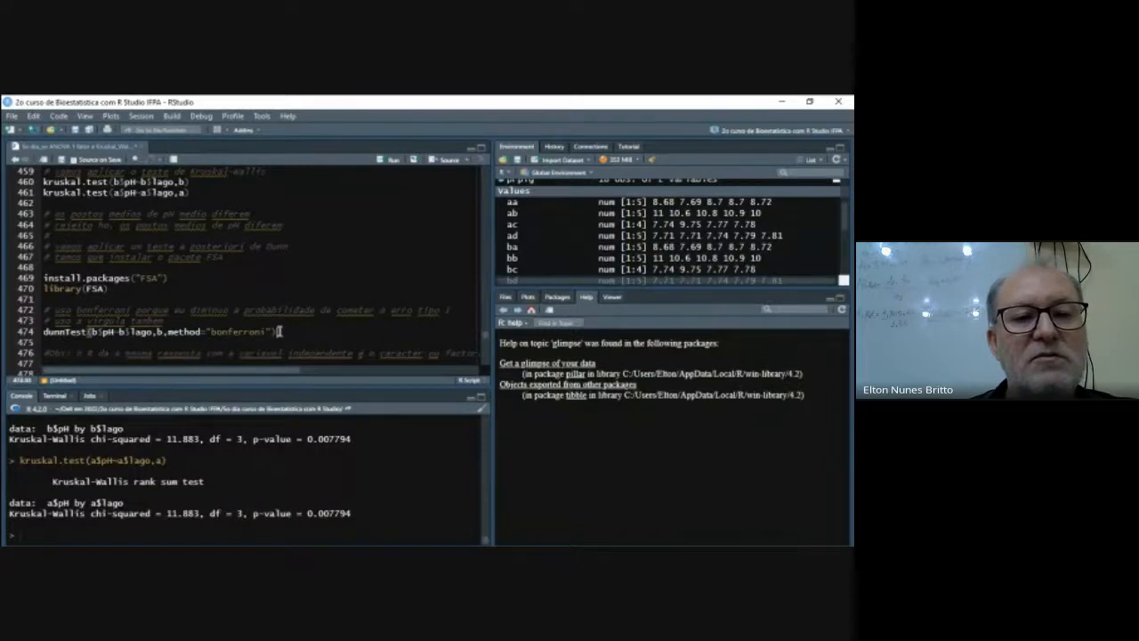
left_click(391, 162)
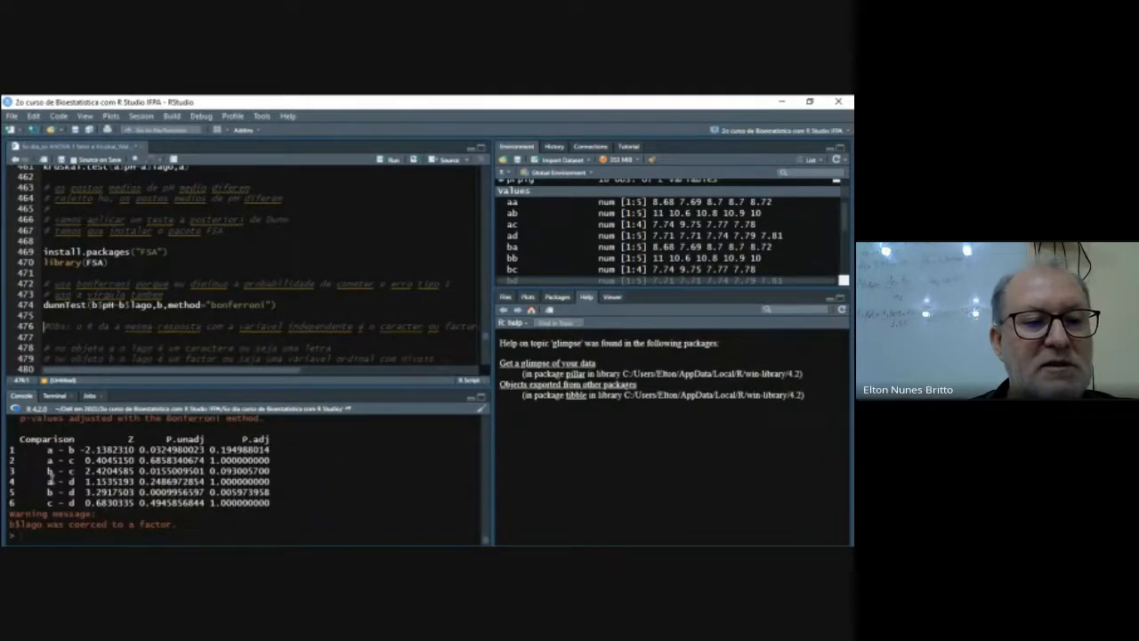
- Duplicate the dunnTest line for object b onto a new line directly below it
left_click(278, 305)
left_click(39, 308, "shift")
key("ctrl+c")
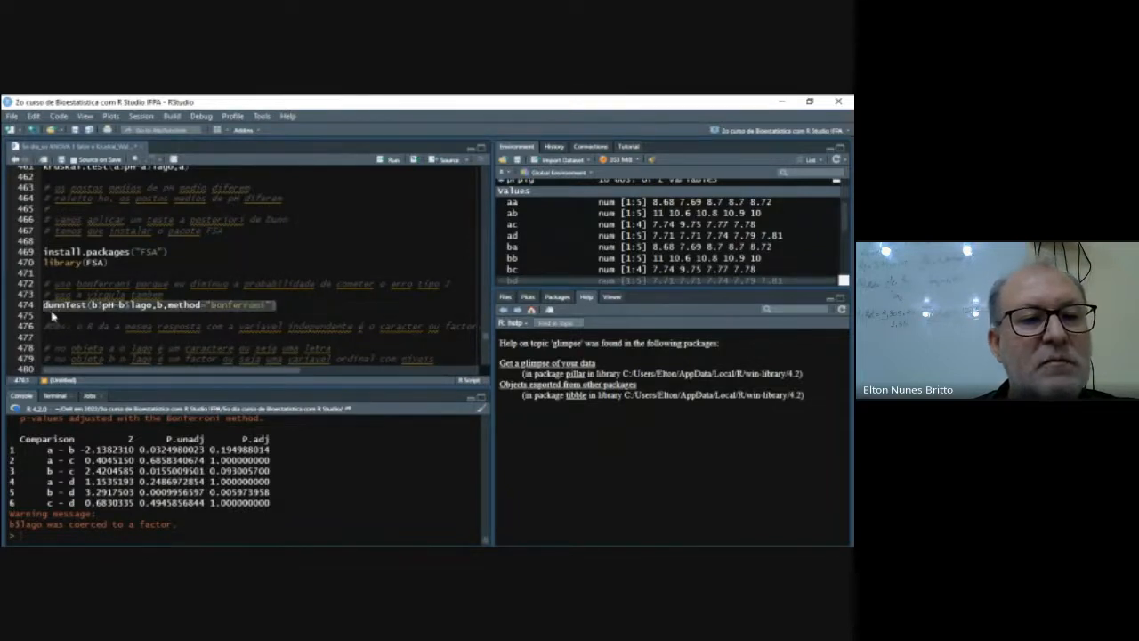
right_click(54, 310)
left_click(78, 329)
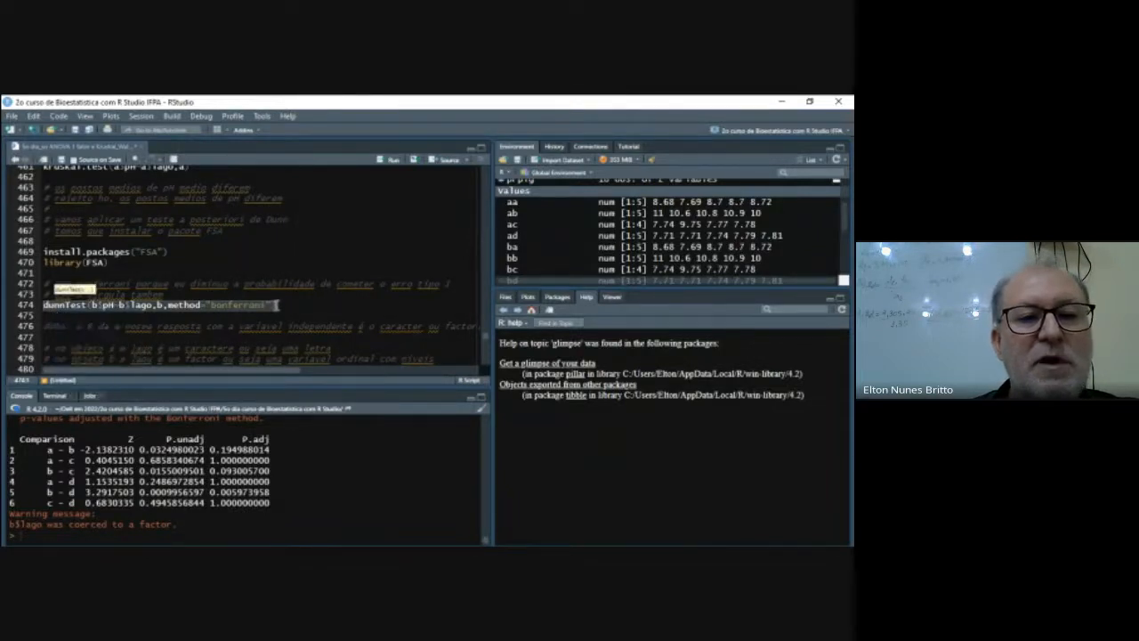
left_click(278, 305)
key("Return")
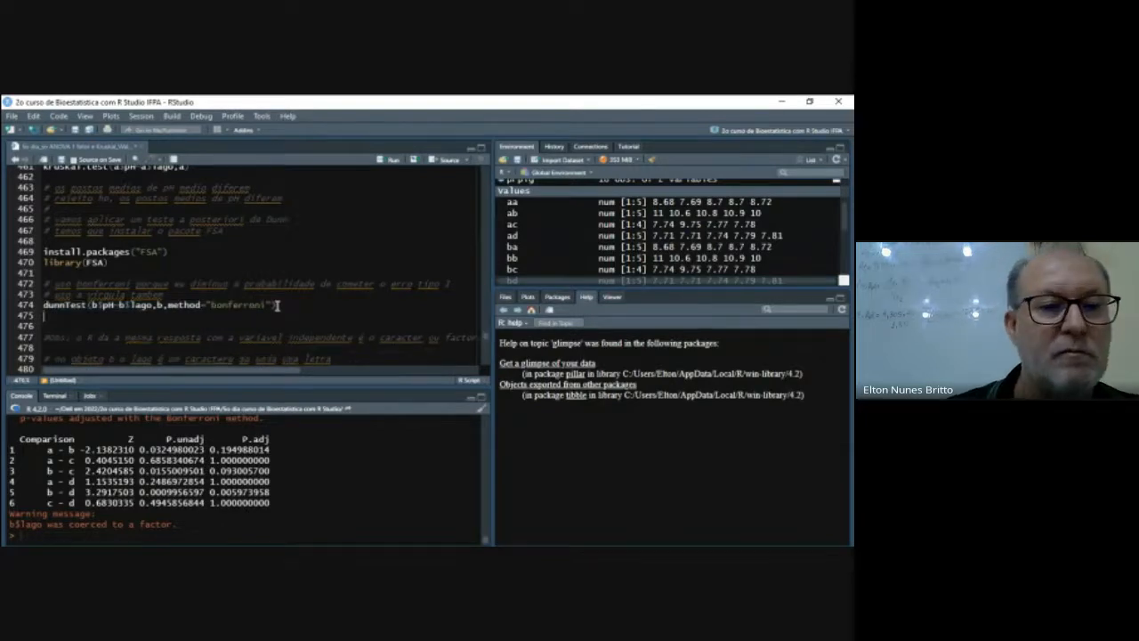
key("ctrl+v")
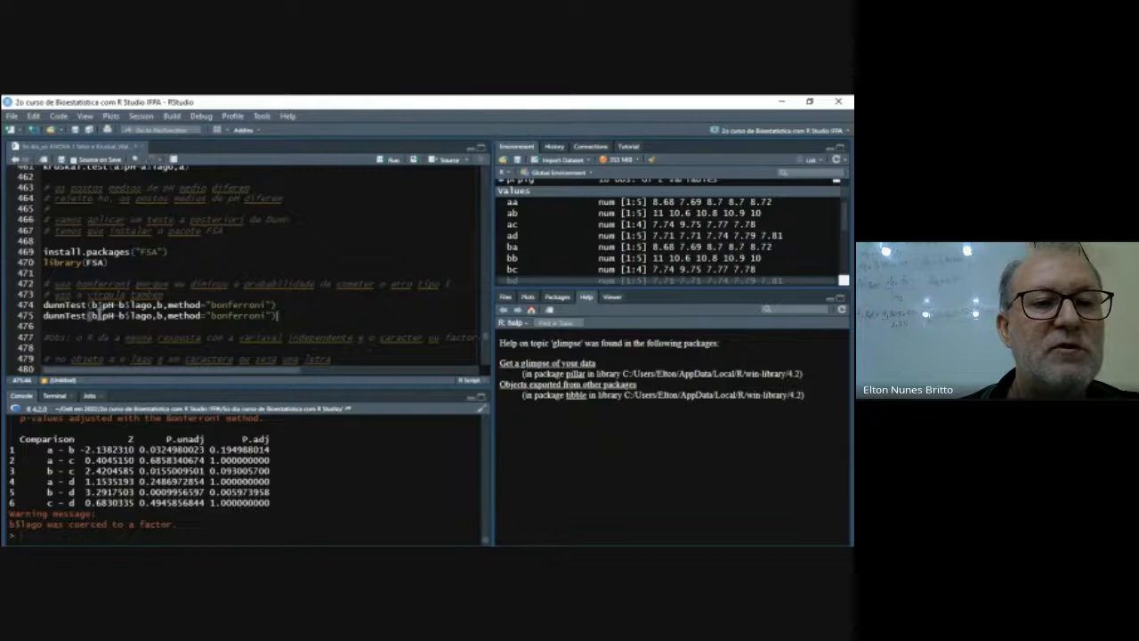
- Edit the duplicated line to use object a throughout, as dunnTest(a$pH~a$lago,a,method="bonferroni")
key("BackSpace")
type("a")
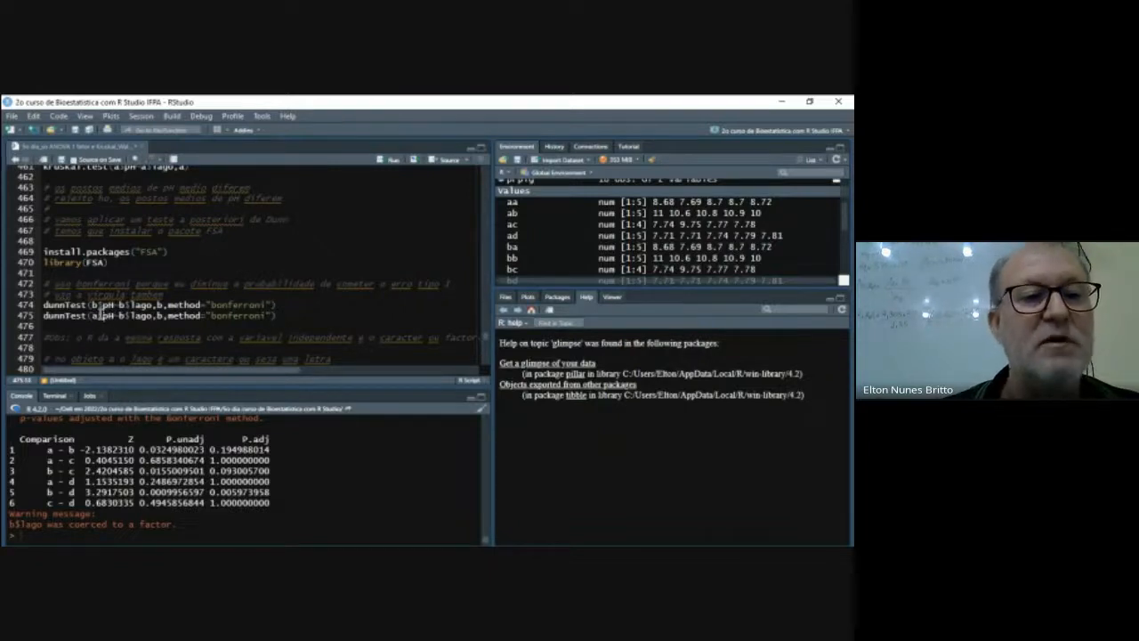
key("BackSpace")
type("a")
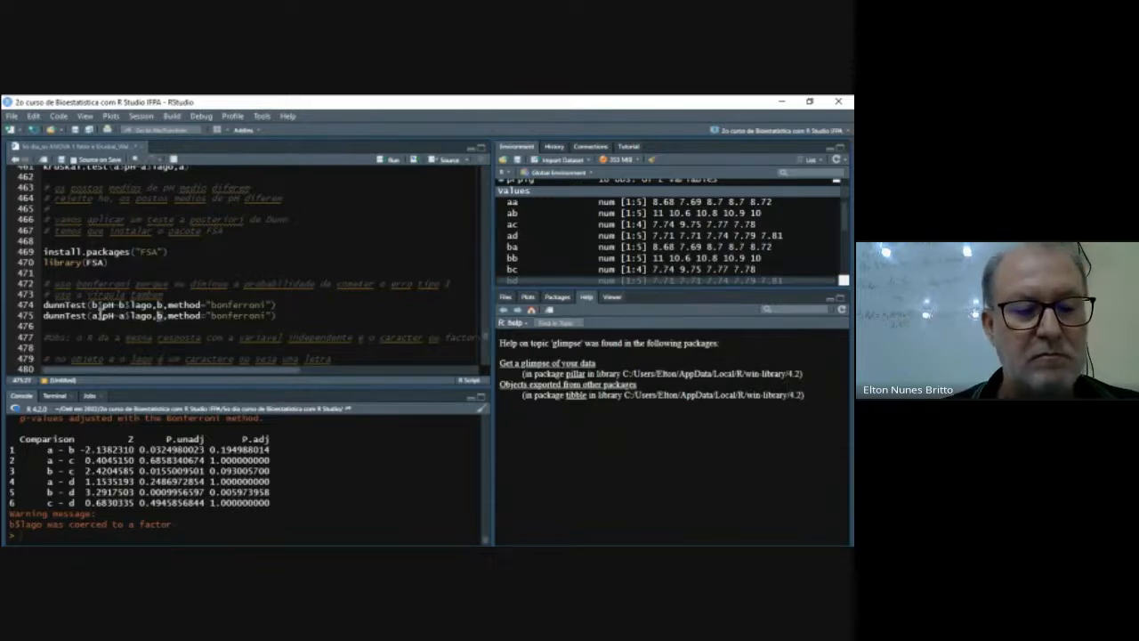
key("BackSpace")
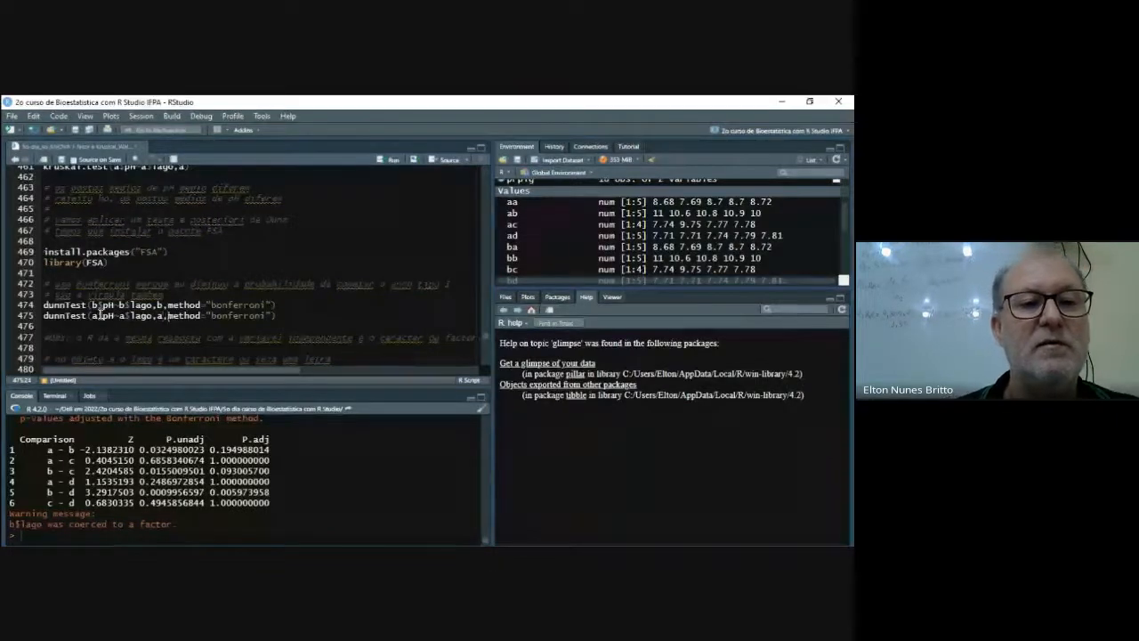
type("a")
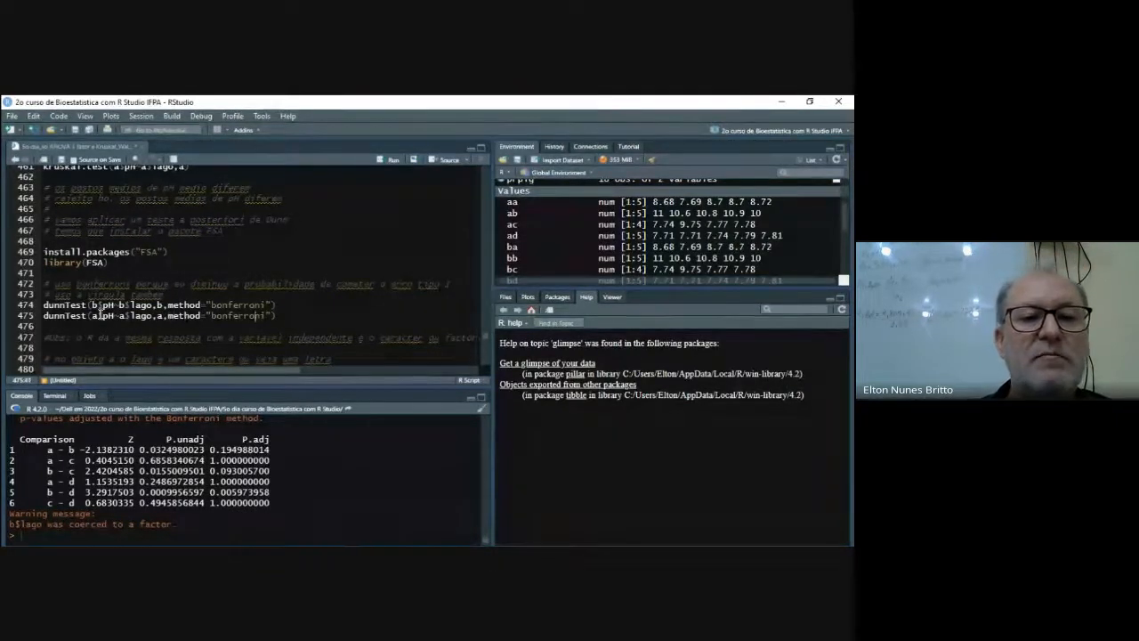
- Run the Dunn test on object a and compare its comparison table with the one for object b
key("ctrl+Return")
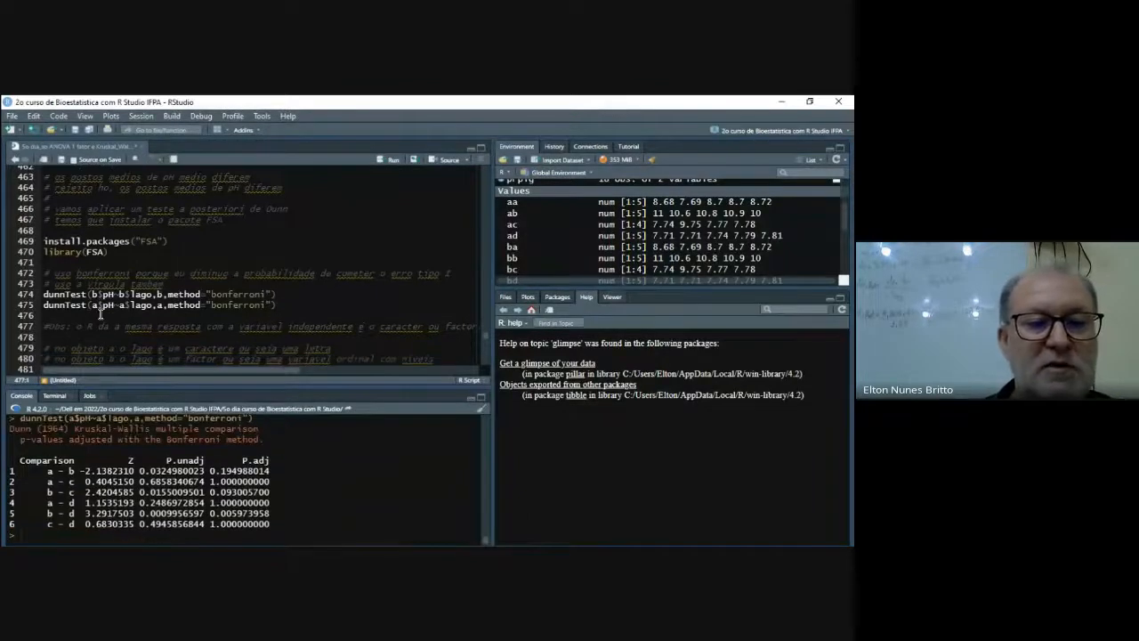
scroll(346, 471, "up", 2)
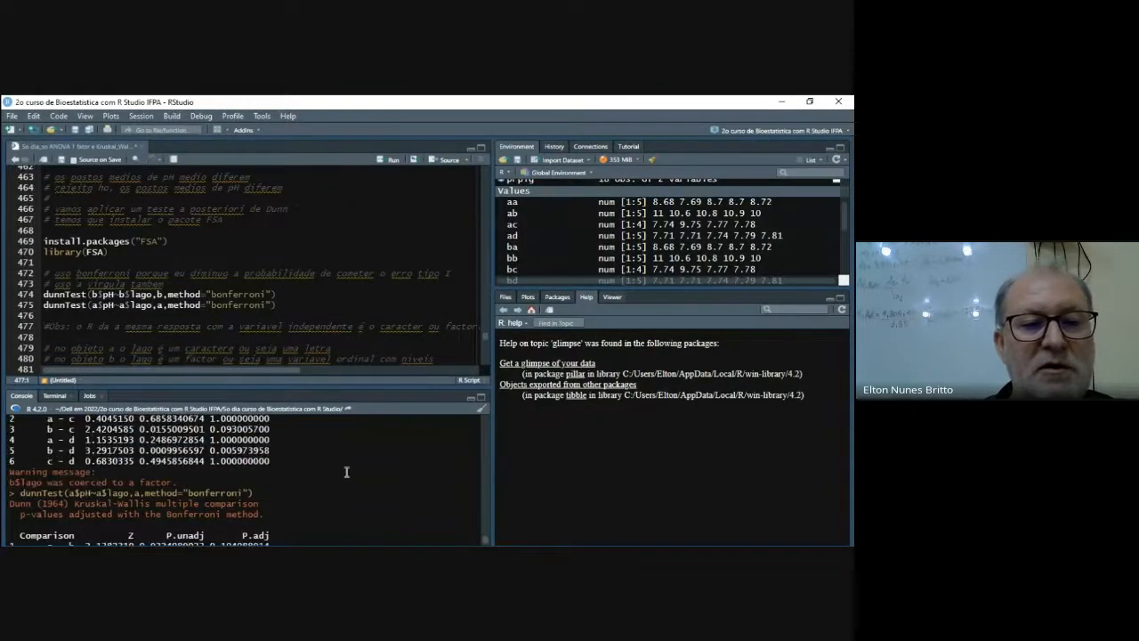
scroll(346, 472, "down", 3)
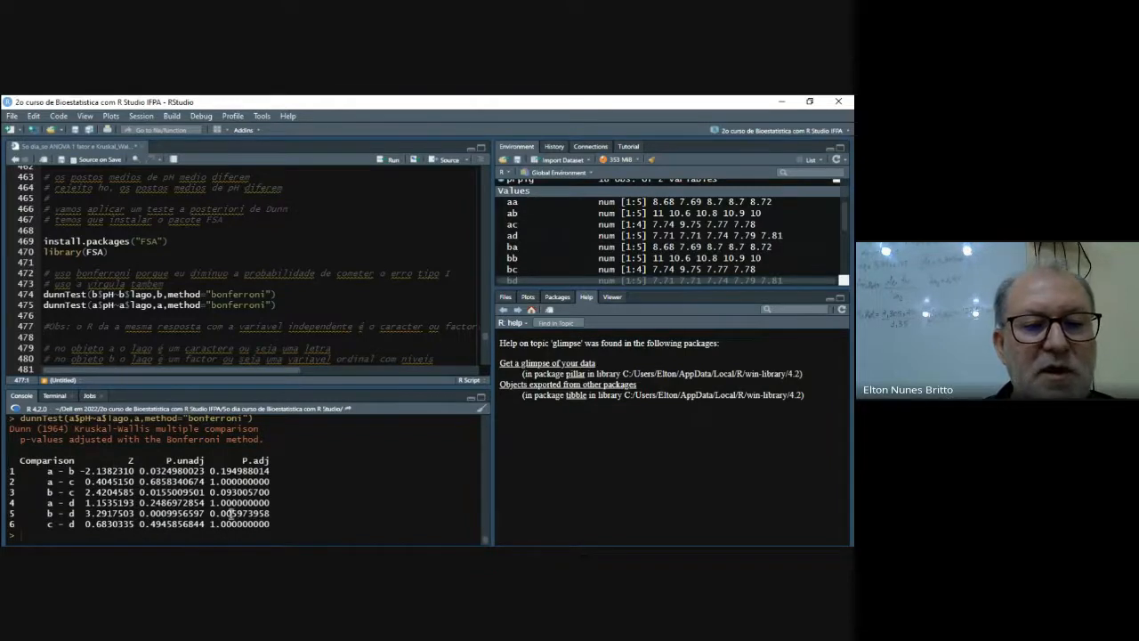
scroll(311, 502, "up", 3)
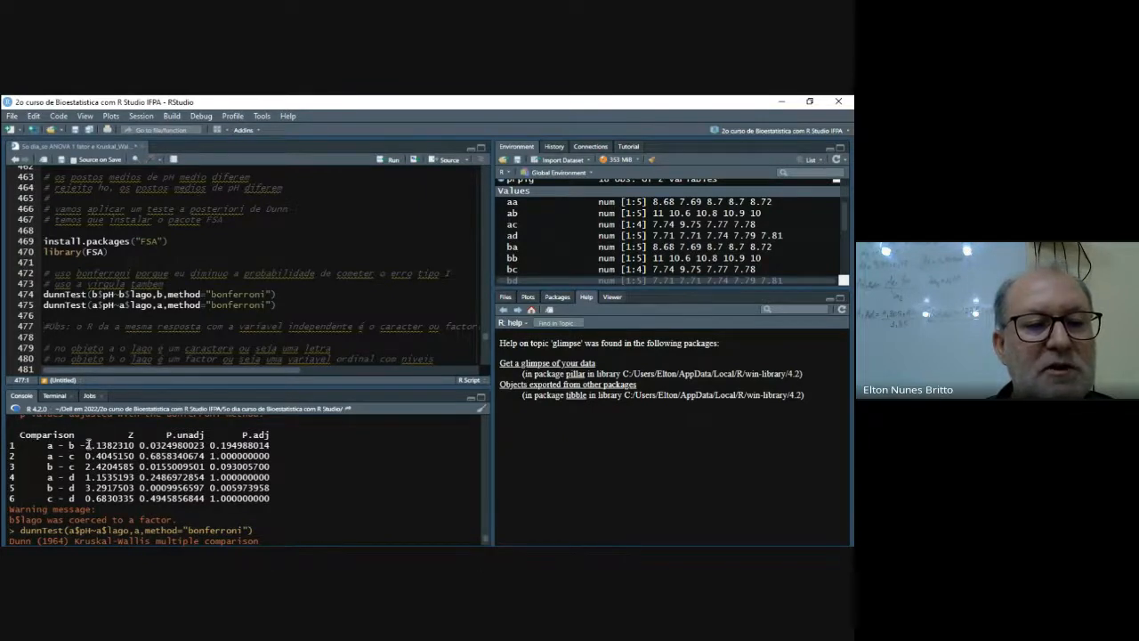
scroll(88, 442, "up", 1)
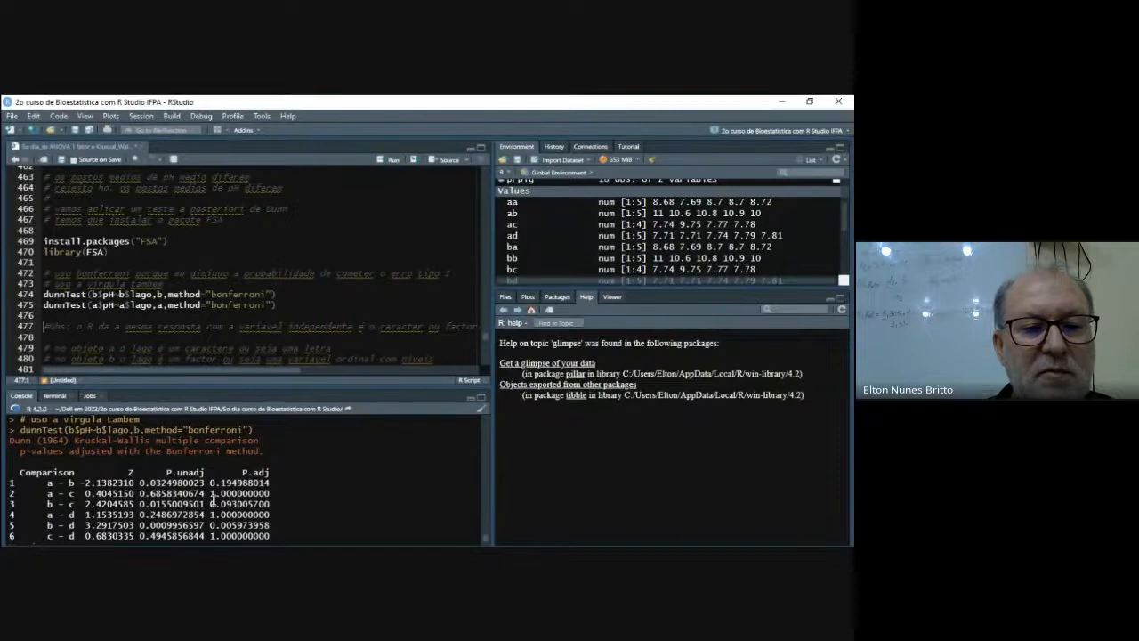
- Review the rest of the script after the Dunn tests, through the commented results, describeBy line and 1.96 calculations
scroll(266, 298, "down", 3)
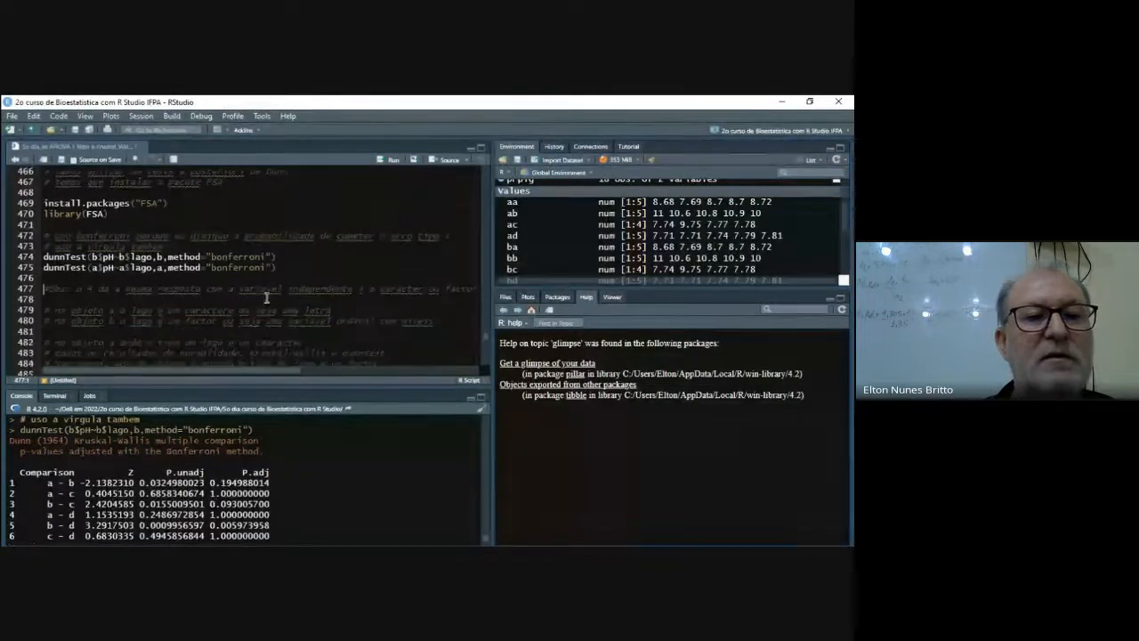
scroll(266, 298, "down", 8)
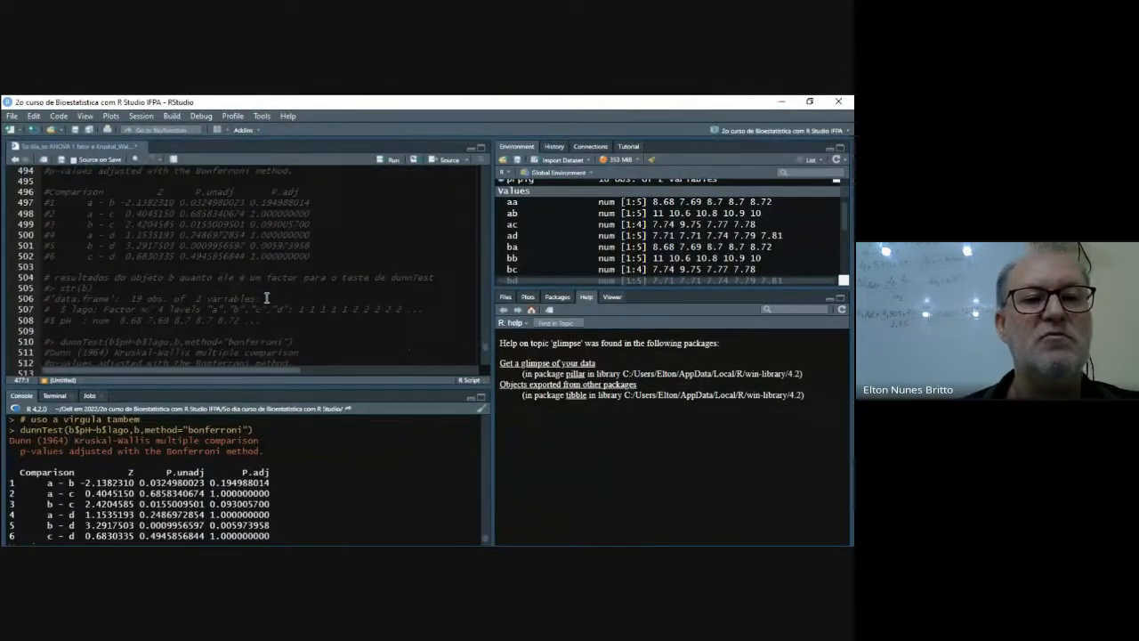
scroll(266, 298, "down", 5)
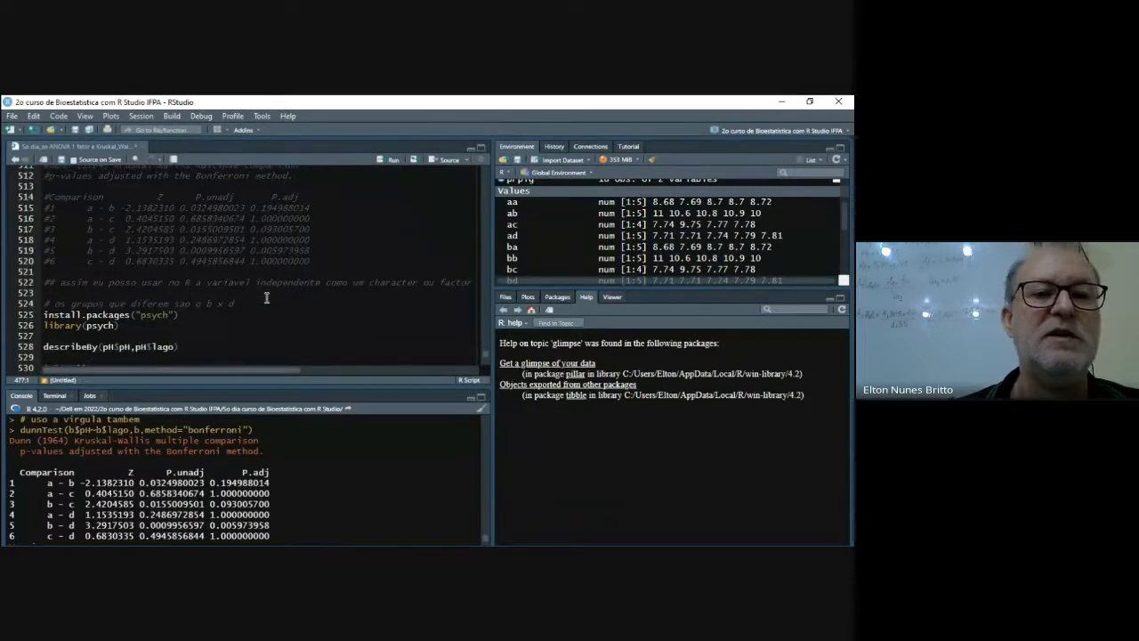
scroll(266, 298, "down", 3)
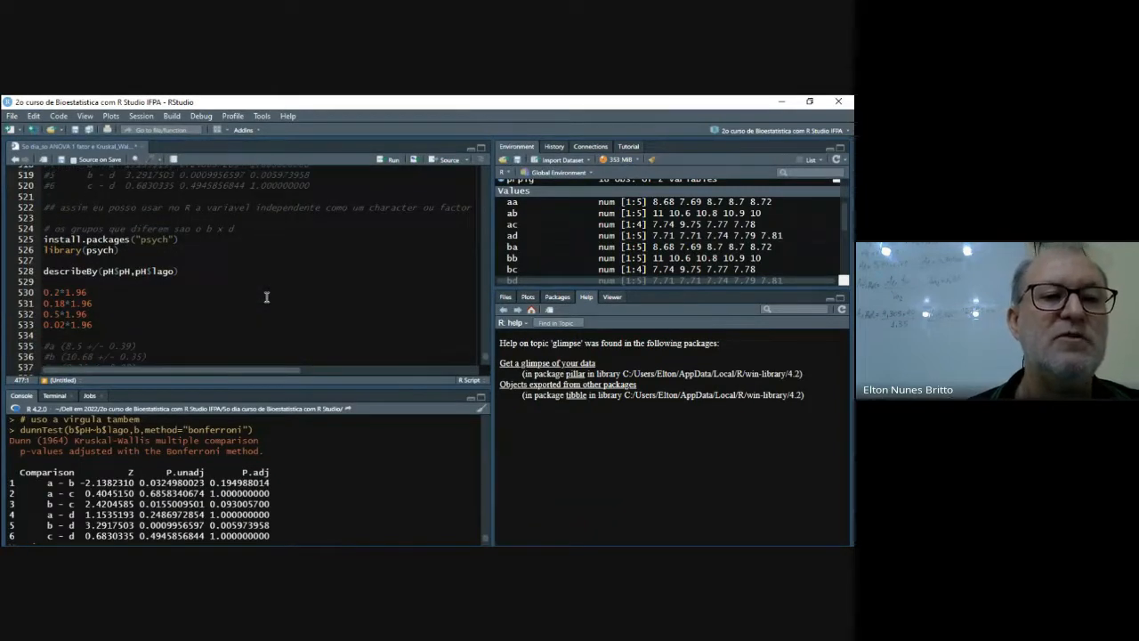
scroll(266, 297, "down", 3)
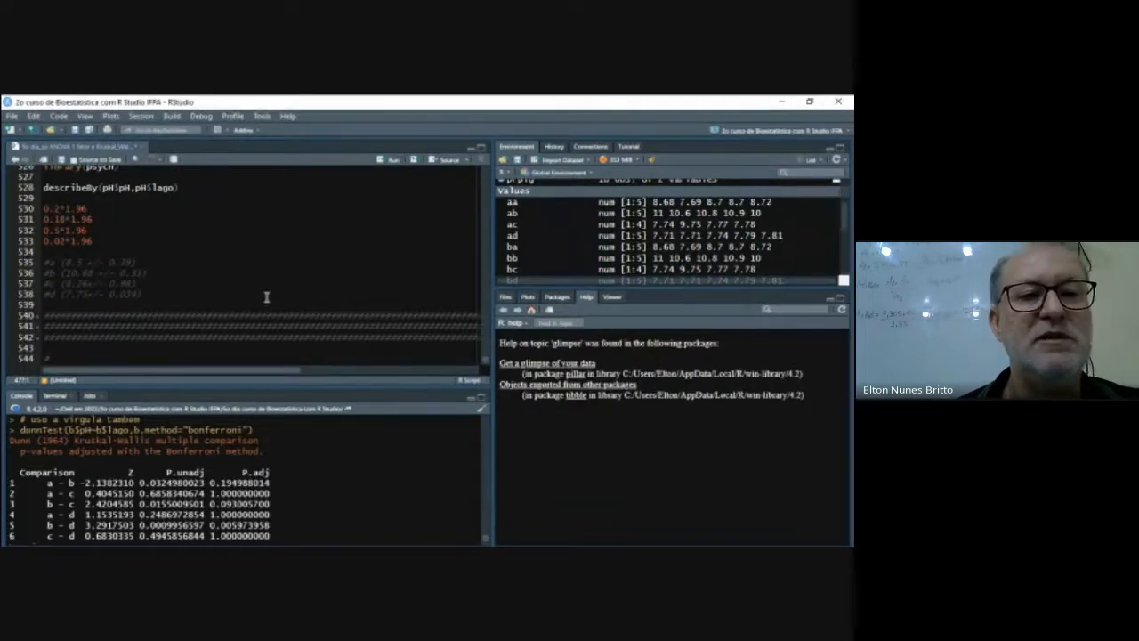